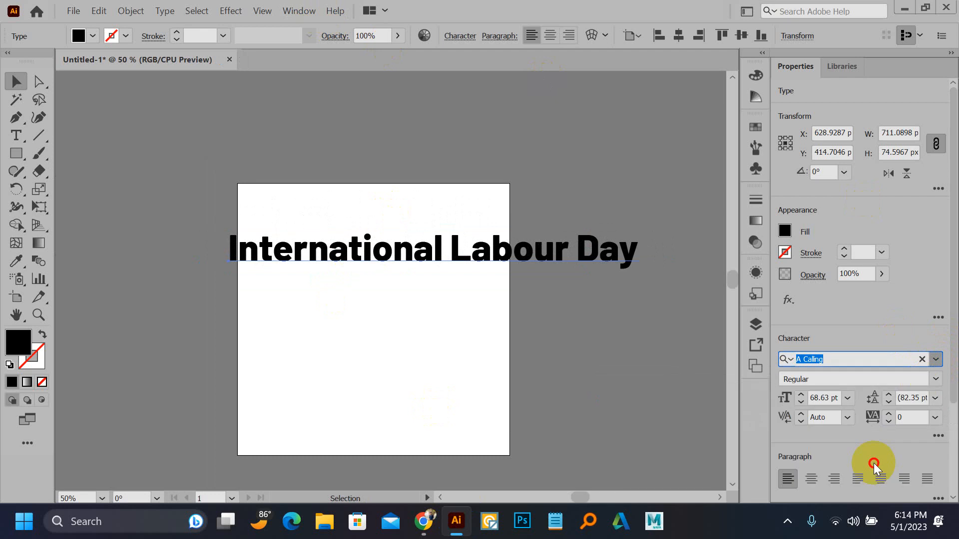
Move the "International Labour Day" title off the artboard to the empty canvas above it.
{"action": "left_click", "coordinate": [444, 338]}
{"action": "left_click_drag", "start_coordinate": [381, 240], "coordinate": [419, 137]}
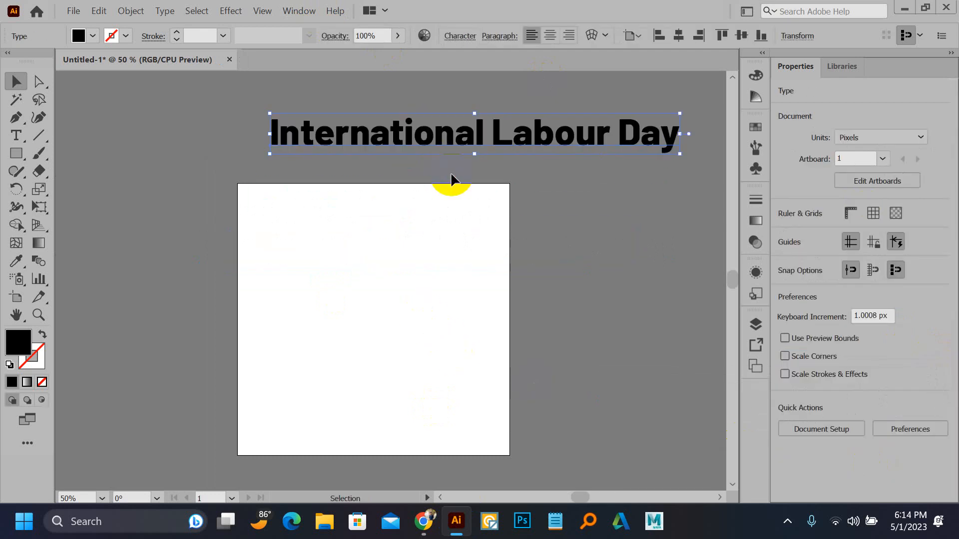
{"action": "left_click", "coordinate": [451, 179]}
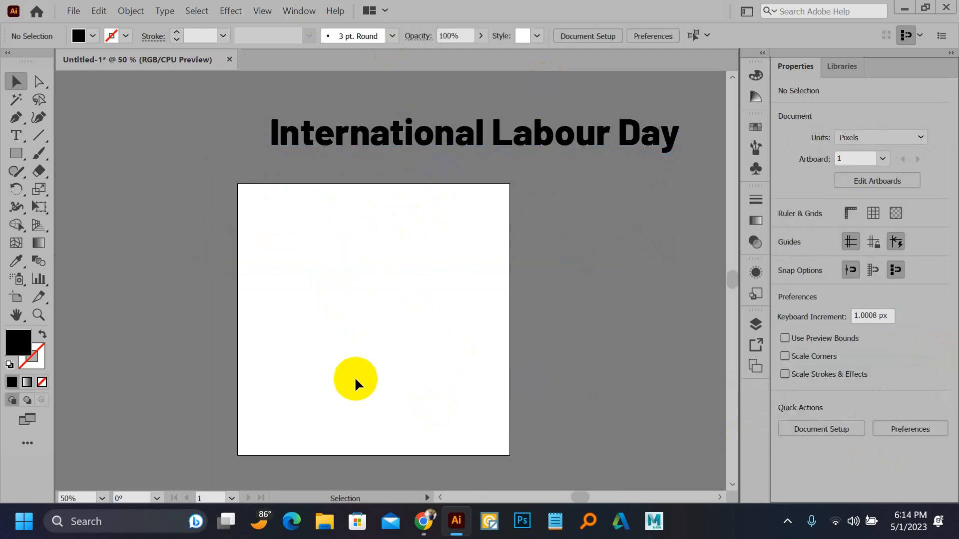
Switch to Chrome and save the LatestLY raised-fist Workers' Day image to Downloads as International-Workers-Day-2019-greeting-and-message-784x441 in JPEG format.
{"action": "left_click", "coordinate": [425, 529]}
{"action": "scroll", "coordinate": [188, 255], "scroll_direction": "down", "scroll_amount": 8}
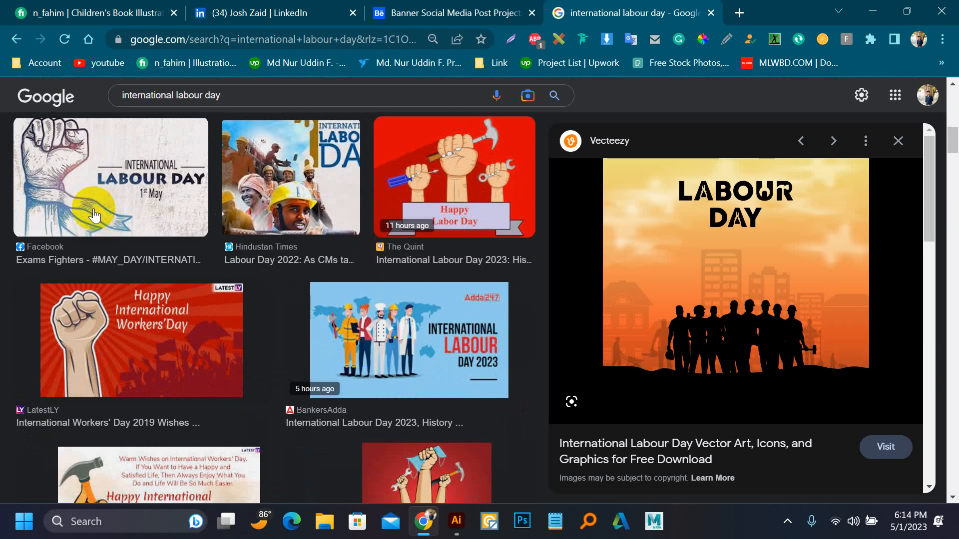
{"action": "left_click", "coordinate": [106, 340]}
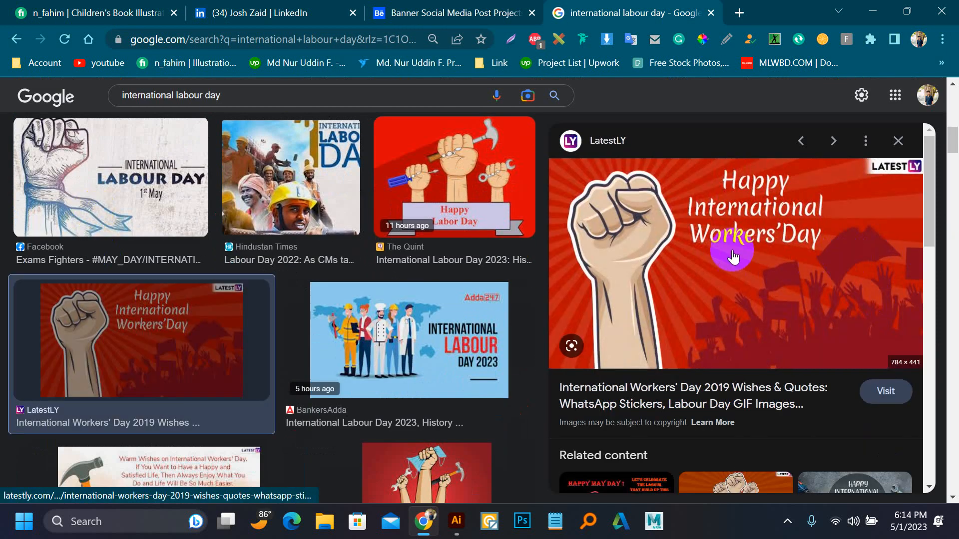
{"action": "right_click", "coordinate": [732, 219]}
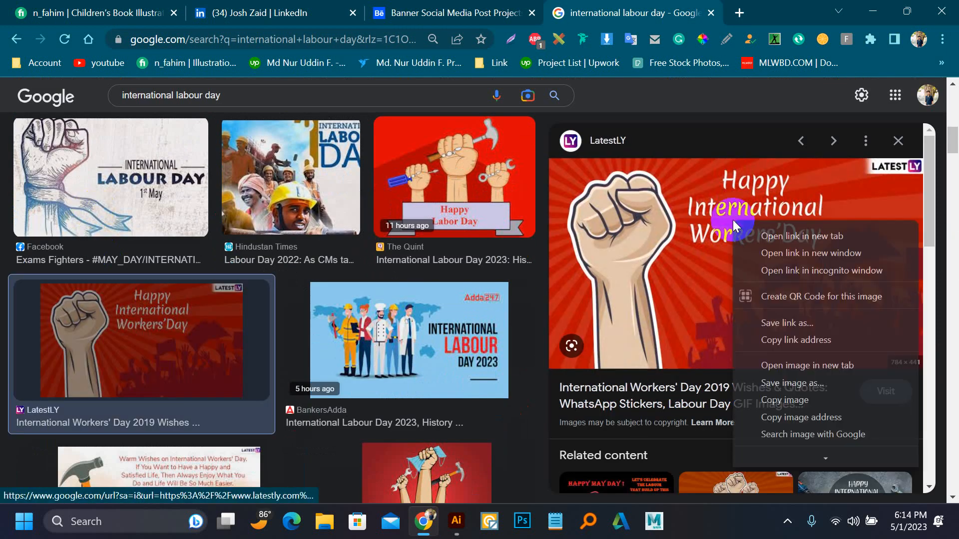
{"action": "left_click", "coordinate": [779, 380]}
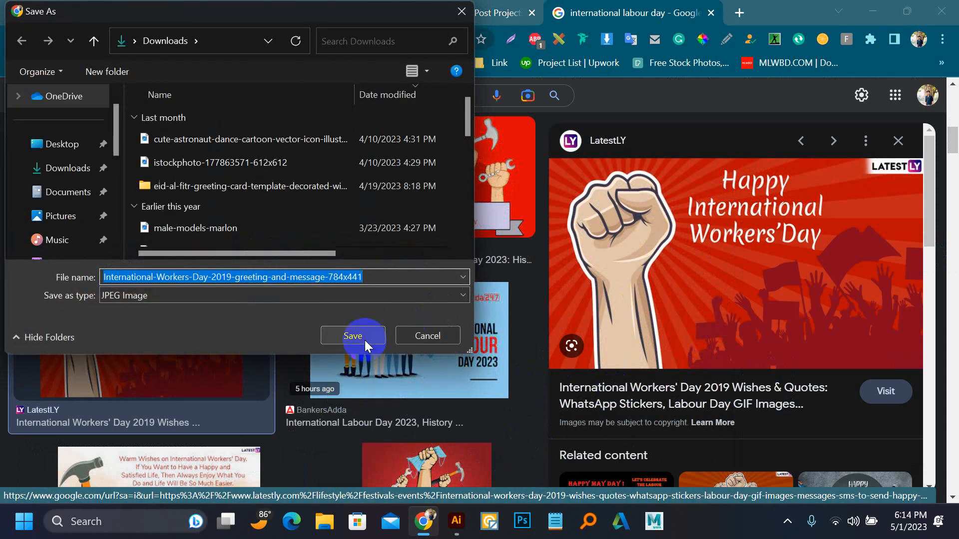
{"action": "left_click", "coordinate": [364, 340]}
Search Google for "bg remove" in a new browser tab.
{"action": "left_click", "coordinate": [740, 12]}
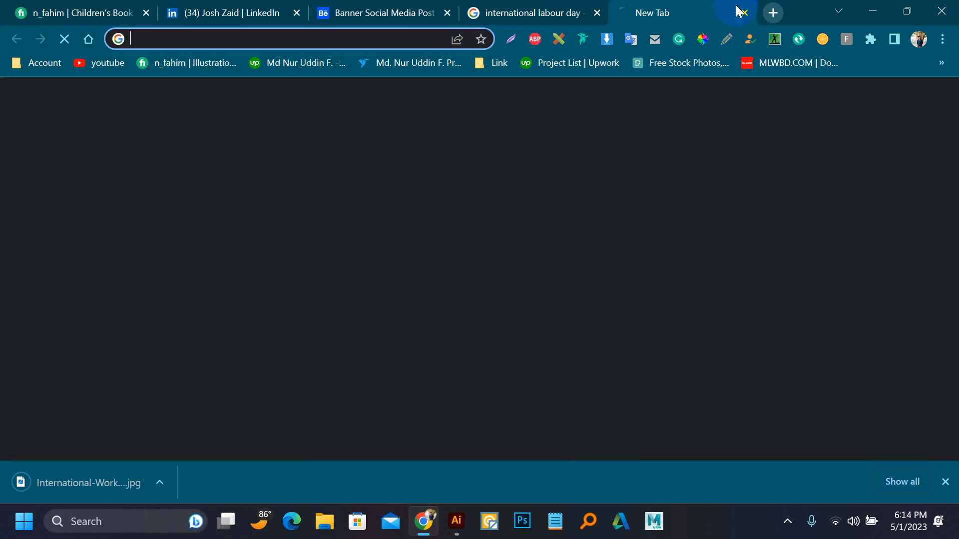
{"action": "type", "text": "bg"}
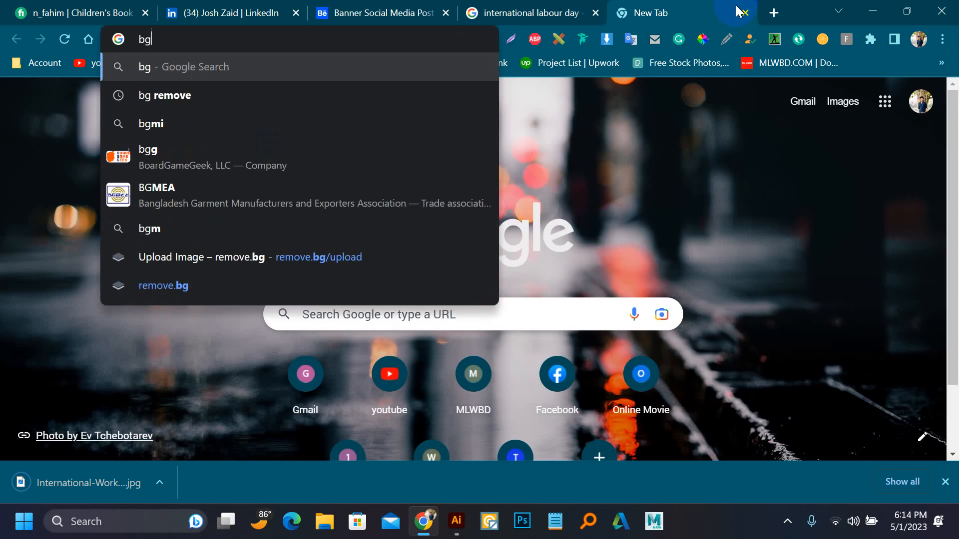
{"action": "key", "text": "Down"}
{"action": "key", "text": "Return"}
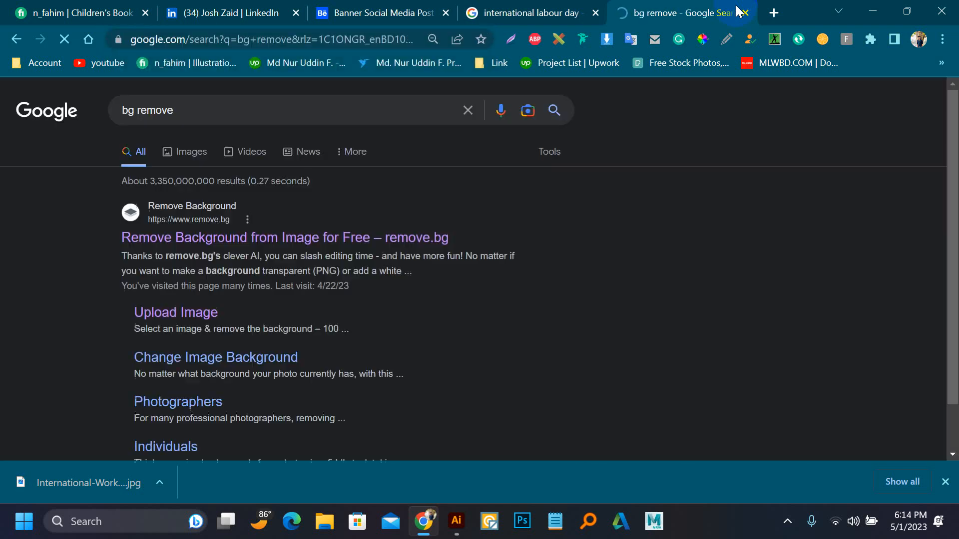
Open remove.bg, strip the background from the downloaded fist JPG and download the preview-size PNG.
{"action": "left_click", "coordinate": [239, 237]}
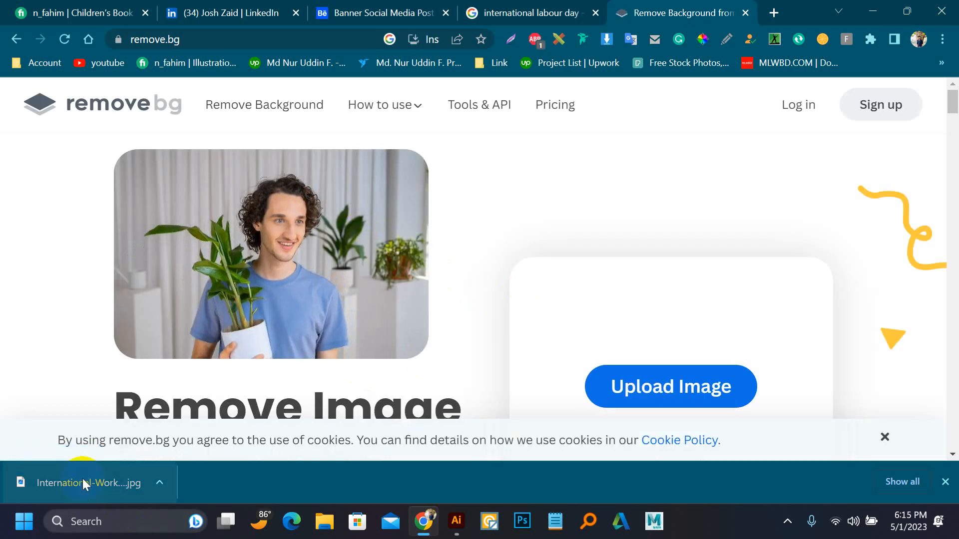
{"action": "left_click_drag", "start_coordinate": [83, 479], "coordinate": [324, 268]}
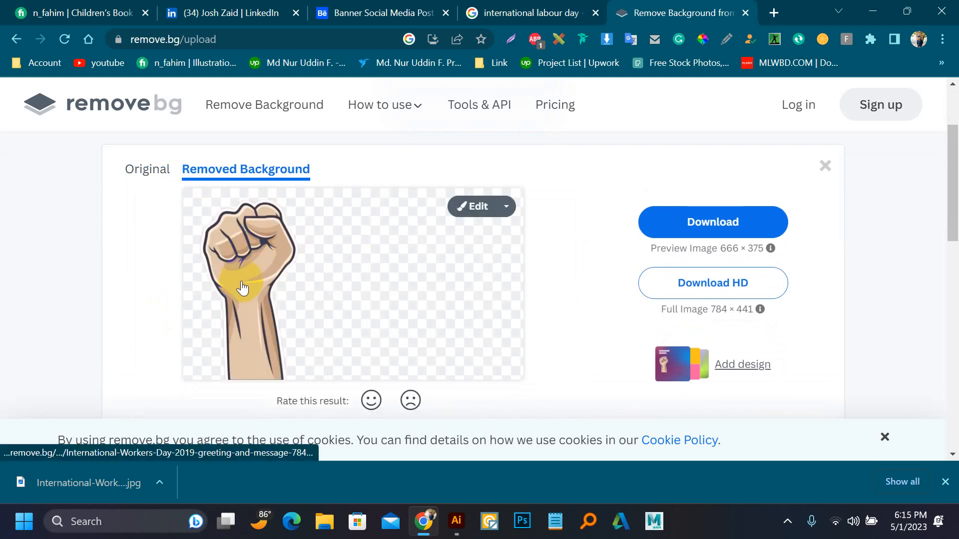
{"action": "left_click", "coordinate": [695, 229]}
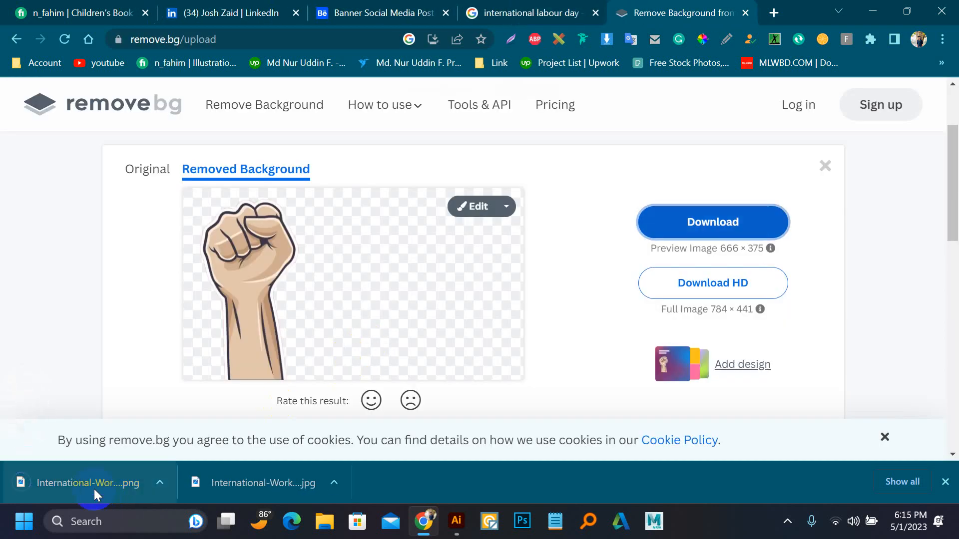
Place the downloaded fist PNG in the Illustrator document, embed it and position the arm at the artboard's lower left.
{"action": "left_click_drag", "start_coordinate": [94, 488], "coordinate": [385, 281]}
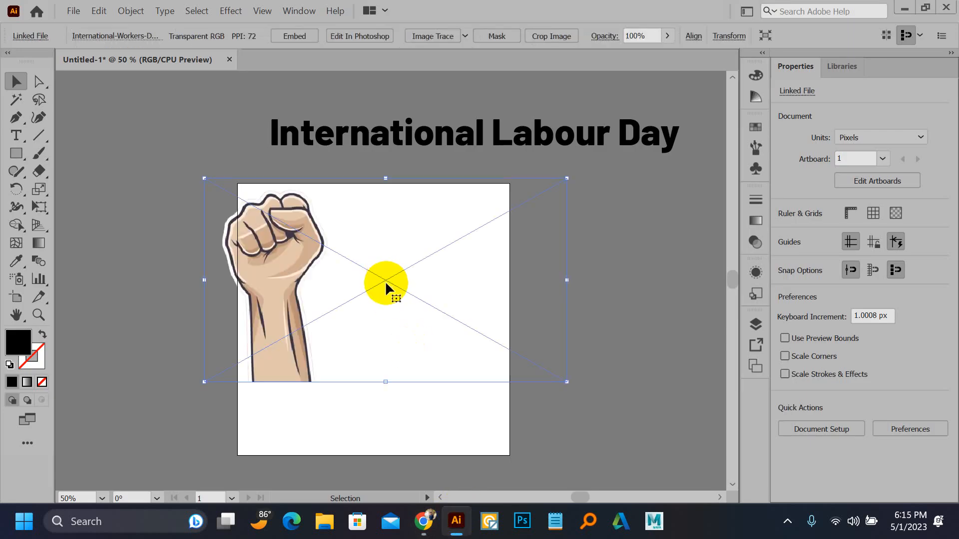
{"action": "left_click", "coordinate": [297, 36]}
{"action": "left_click_drag", "start_coordinate": [290, 259], "coordinate": [302, 342]}
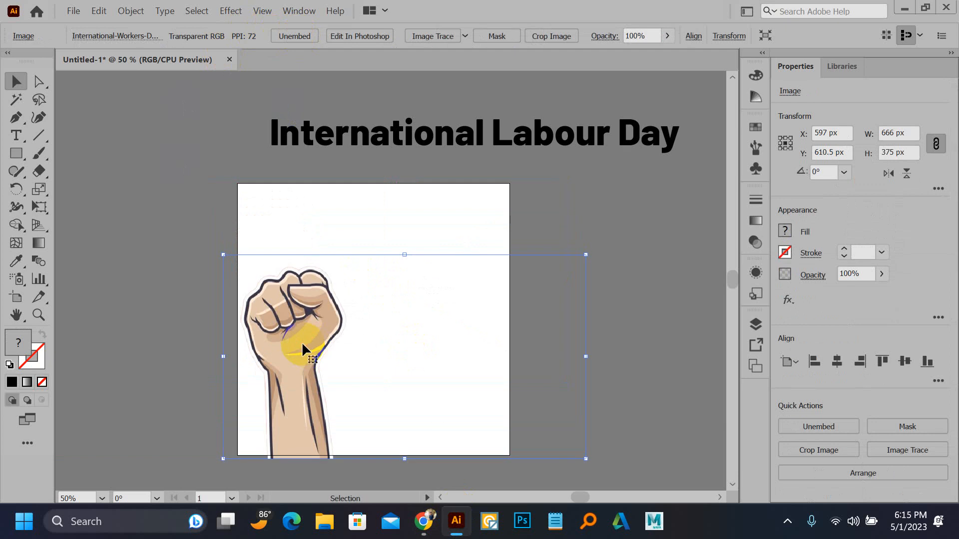
{"action": "left_click", "coordinate": [408, 159]}
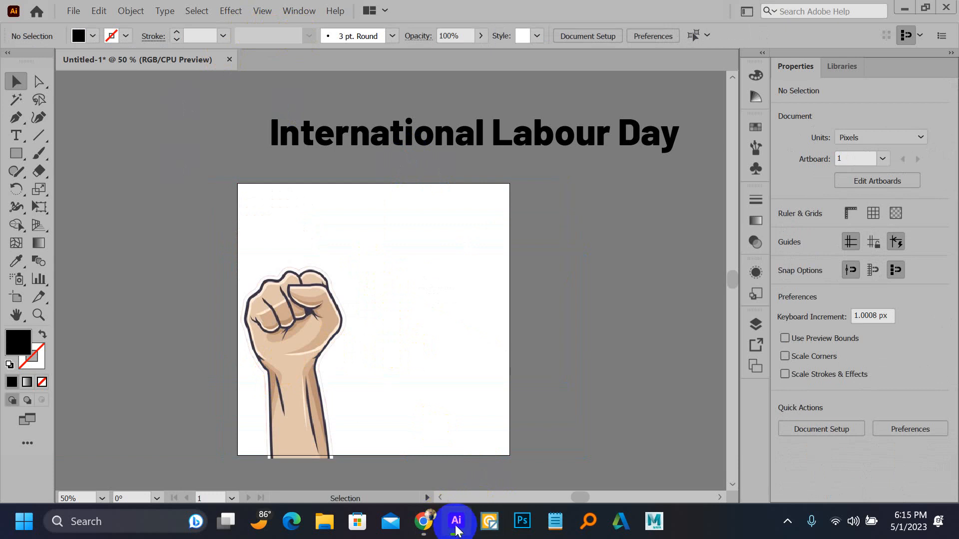
Add the text "May Day" starting in the upper right part of the artboard.
{"action": "key", "text": "t"}
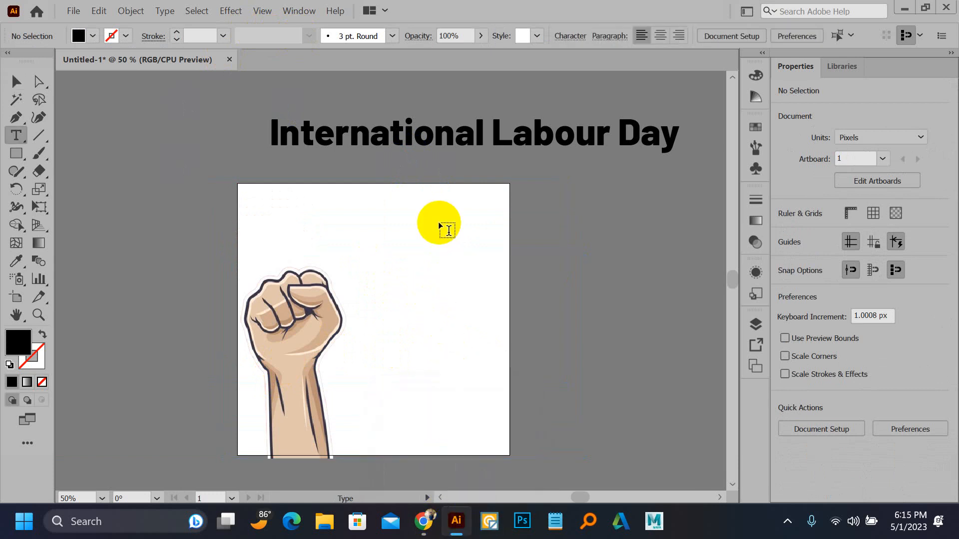
{"action": "left_click", "coordinate": [439, 220]}
{"action": "type", "text": "Ma"}
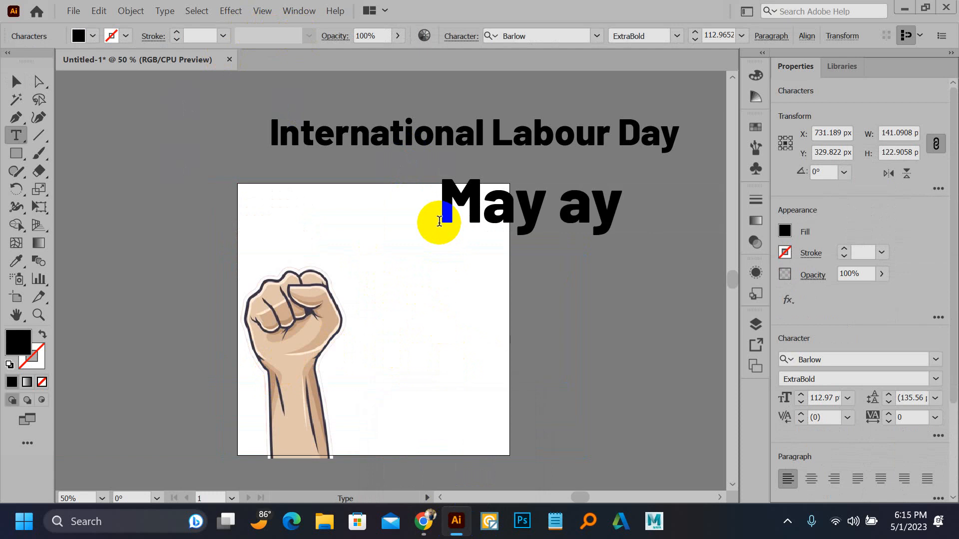
{"action": "type", "text": "y ay"}
{"action": "key", "text": "BackSpace"}
{"action": "key", "text": "BackSpace"}
{"action": "key", "text": "BackSpace"}
{"action": "type", "text": "Day"}
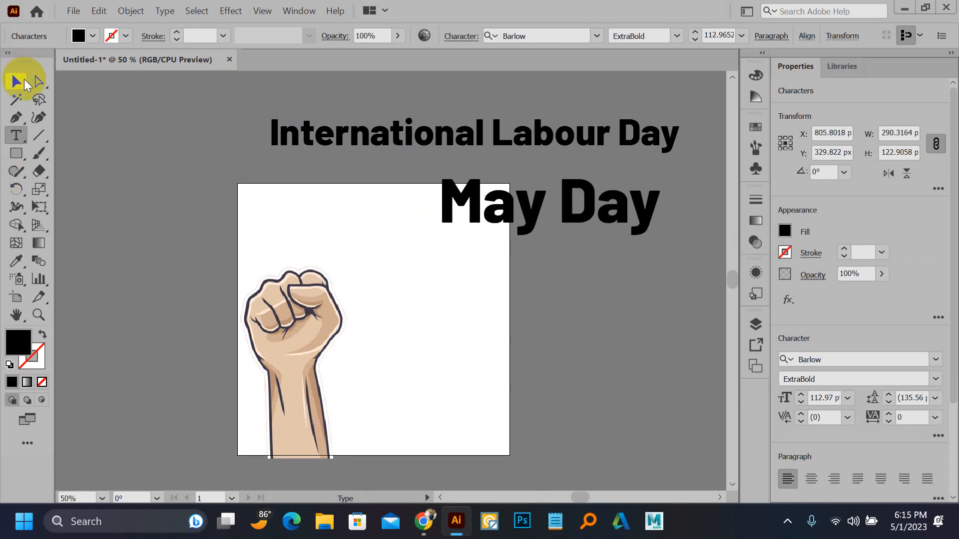
{"action": "left_click", "coordinate": [20, 81]}
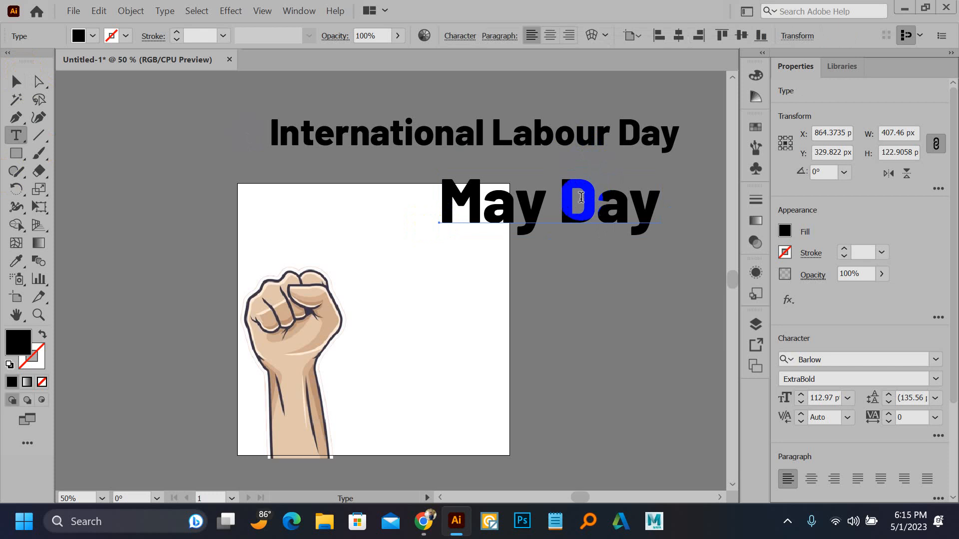
Split "Day" off the "May Day" text into its own separate text object.
{"action": "left_click_drag", "start_coordinate": [565, 190], "coordinate": [651, 198]}
{"action": "key", "text": "ctrl+c"}
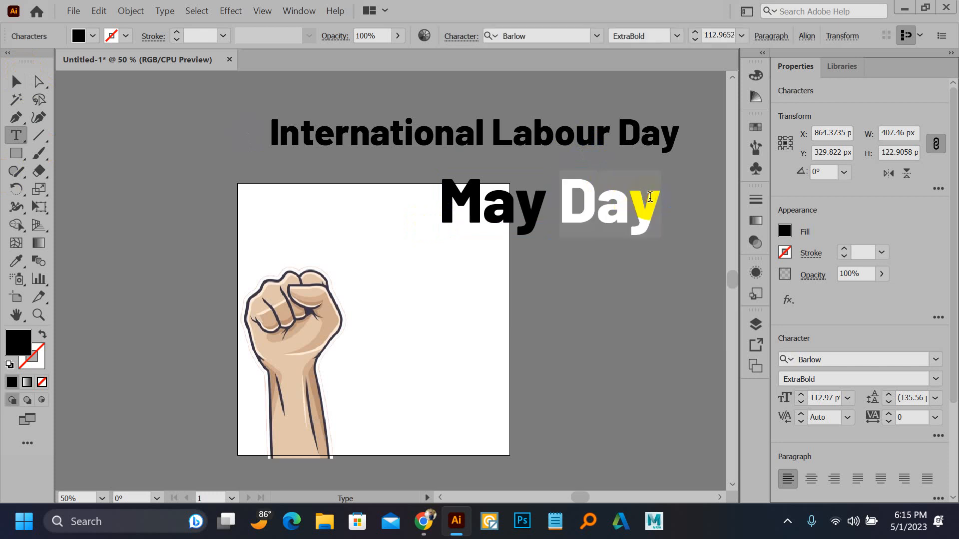
{"action": "key", "text": "BackSpace"}
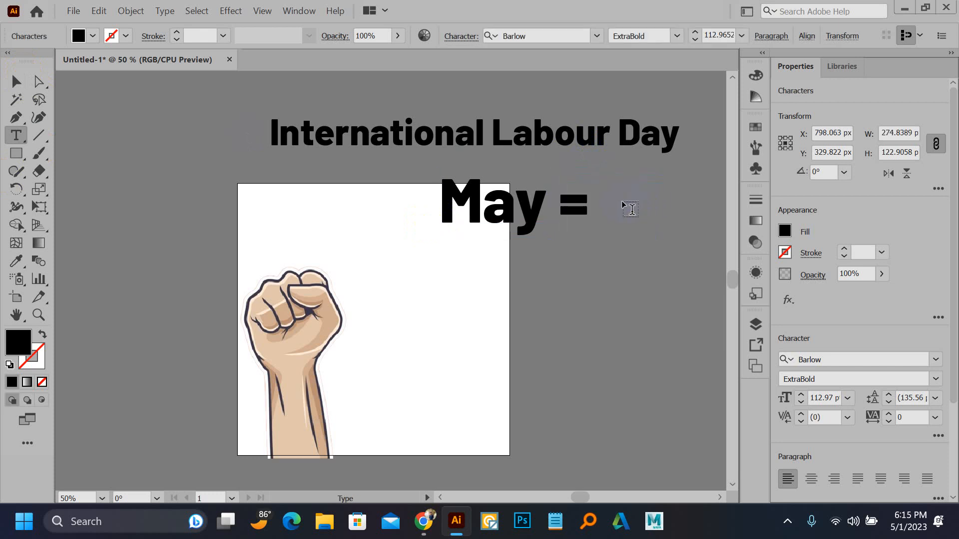
{"action": "left_click", "coordinate": [17, 81]}
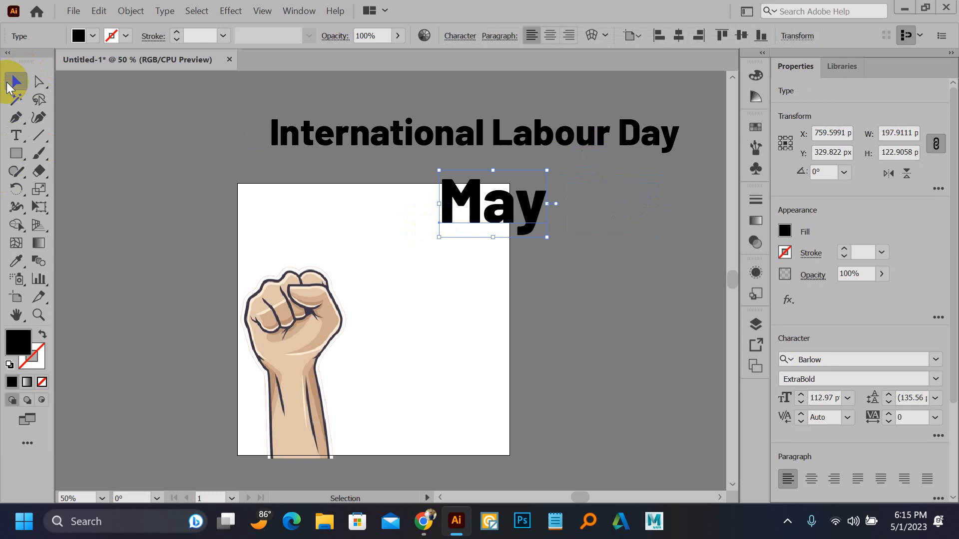
{"action": "key", "text": "ctrl+v"}
Move "Day" to the right of the artboard, "May" to its upper left, and the "International Labour Day" title slightly left.
{"action": "left_click_drag", "start_coordinate": [349, 274], "coordinate": [650, 285]}
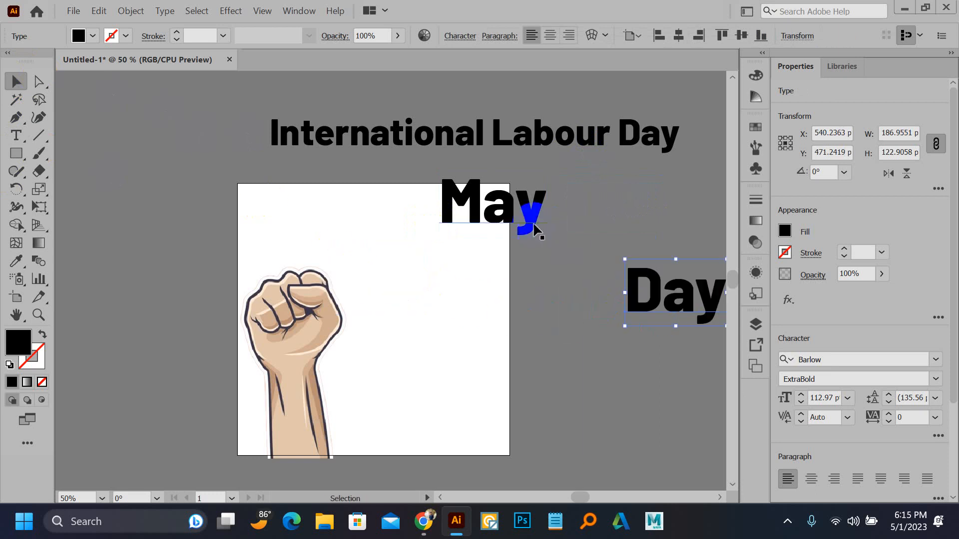
{"action": "left_click_drag", "start_coordinate": [502, 215], "coordinate": [168, 174]}
{"action": "left_click_drag", "start_coordinate": [374, 132], "coordinate": [325, 123]}
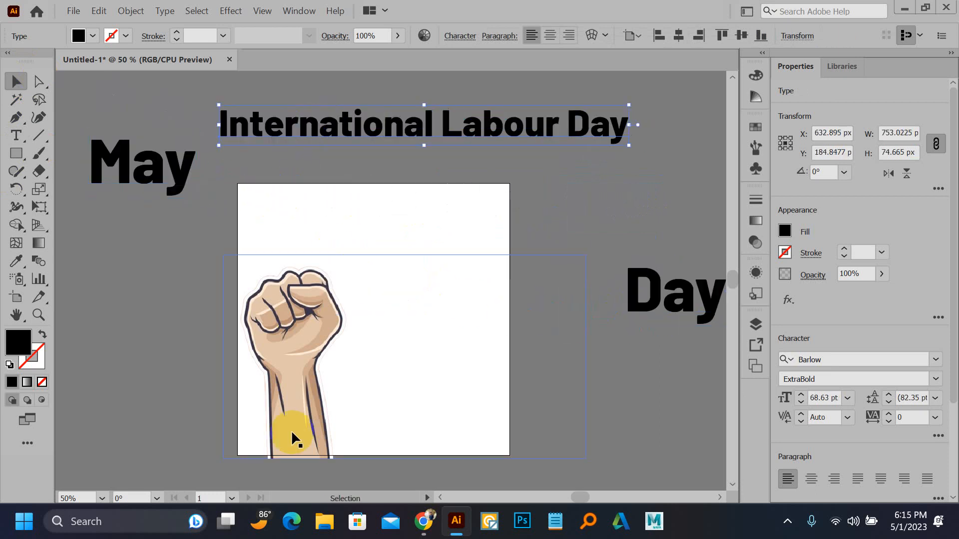
Switch to Chrome and open the blue Pinterest May 1 Labour Day design from the international labour day image results.
{"action": "left_click", "coordinate": [425, 522]}
{"action": "left_click", "coordinate": [500, 6]}
{"action": "scroll", "coordinate": [417, 274], "scroll_direction": "down", "scroll_amount": 5}
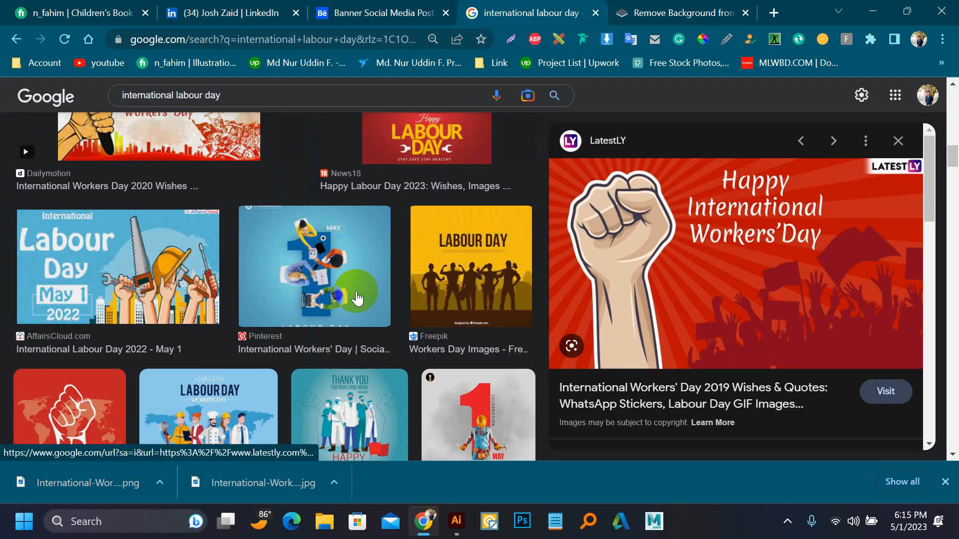
{"action": "left_click", "coordinate": [341, 233]}
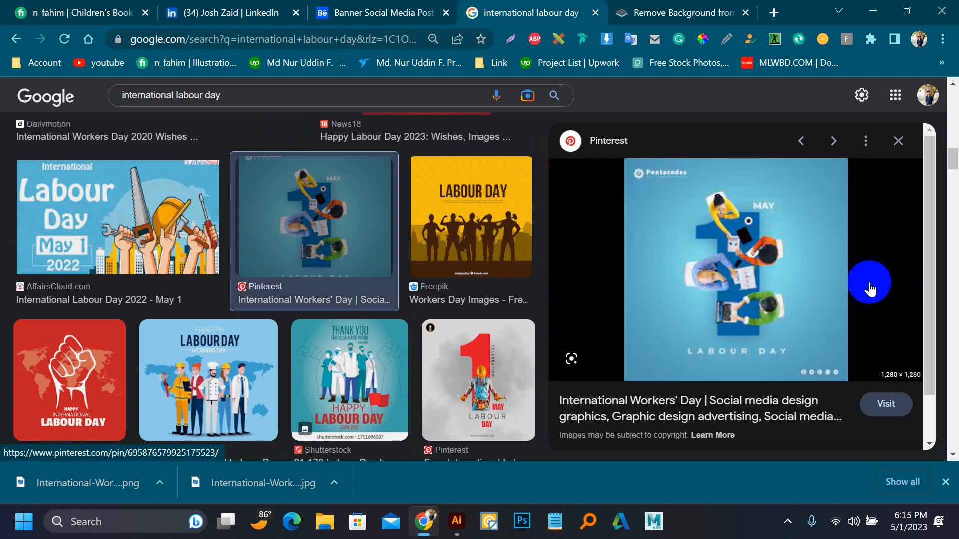
{"action": "right_click", "coordinate": [722, 231]}
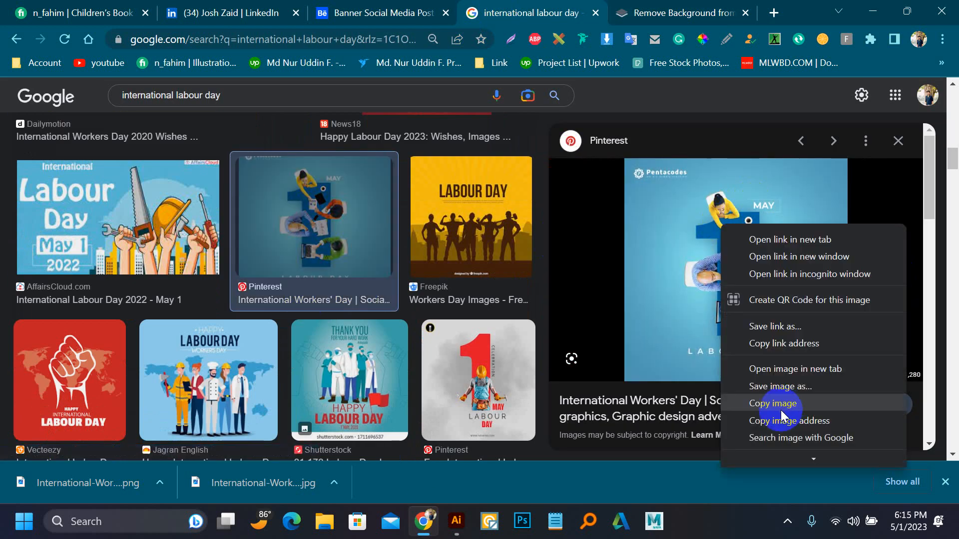
{"action": "left_click", "coordinate": [783, 408]}
{"action": "left_click", "coordinate": [456, 521]}
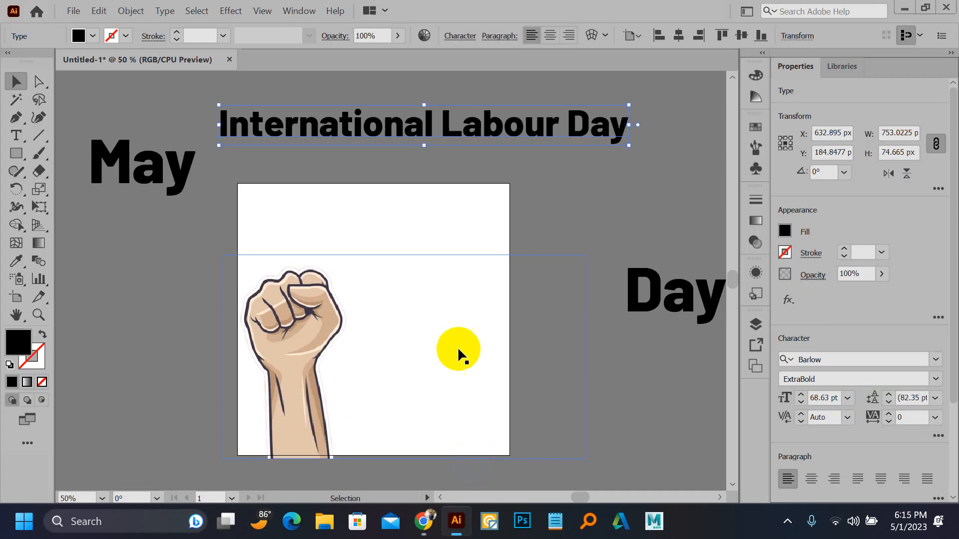
{"action": "left_click_drag", "start_coordinate": [239, 268], "coordinate": [434, 169]}
{"action": "key", "text": "ctrl+v"}
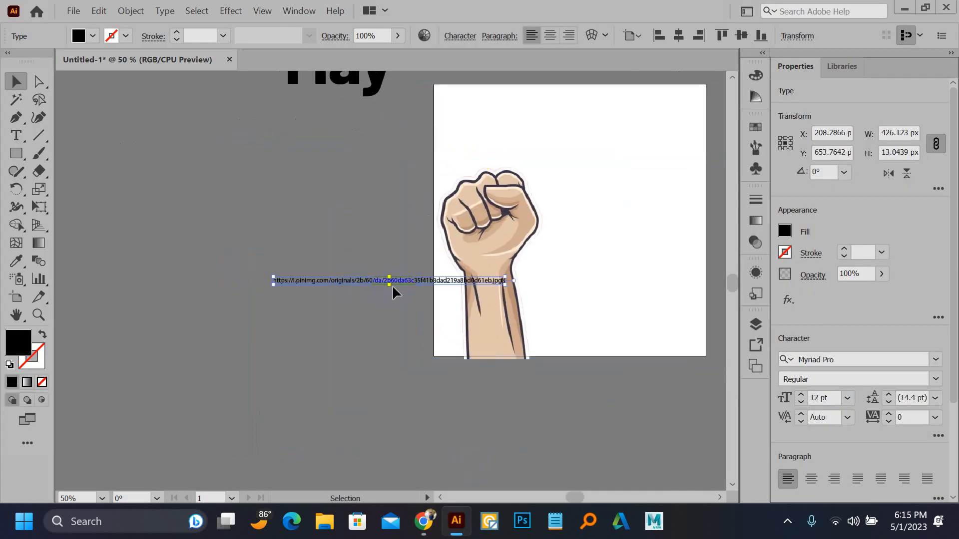
{"action": "key", "text": "ctrl+z"}
Copy the Pinterest Labour Day image in Chrome and paste it into the Illustrator document as a reference.
{"action": "left_click", "coordinate": [433, 522]}
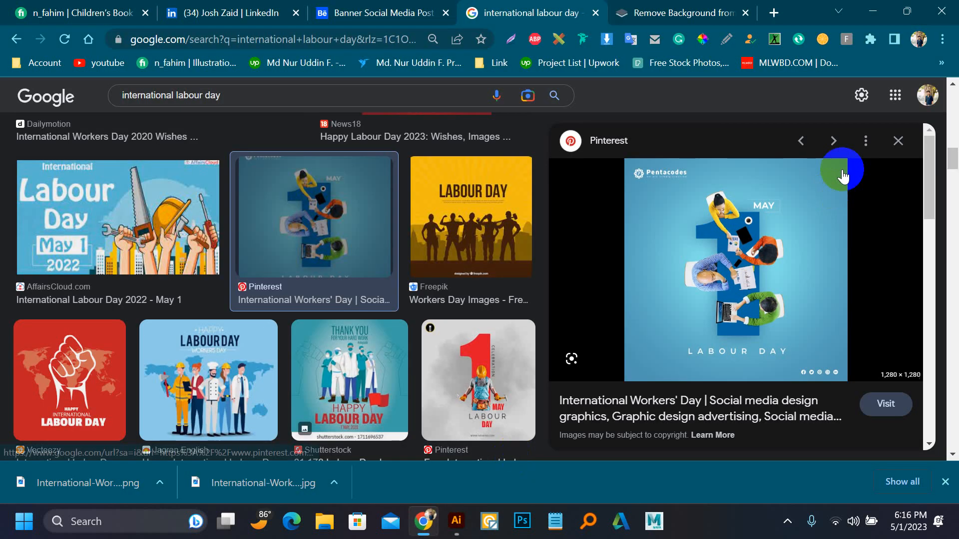
{"action": "right_click", "coordinate": [838, 179]}
{"action": "left_click", "coordinate": [736, 362]}
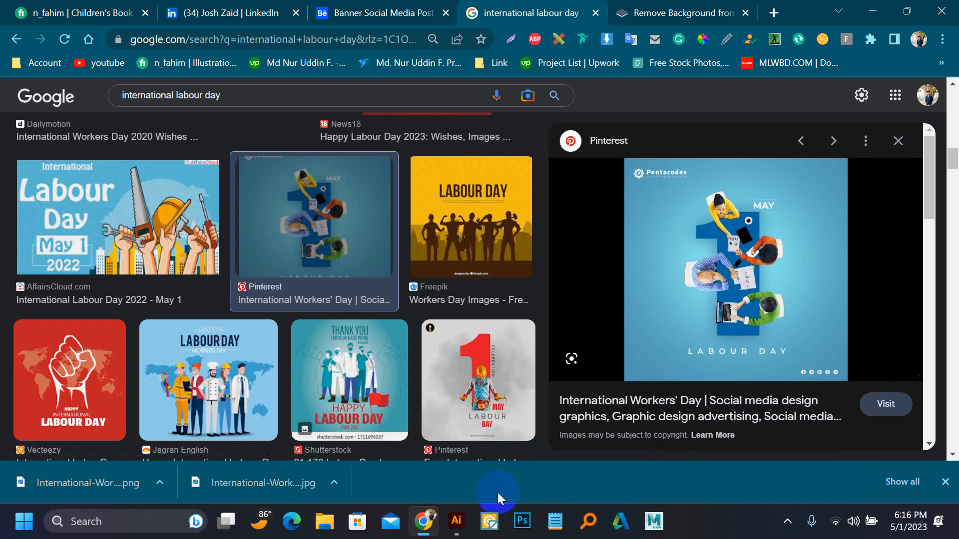
{"action": "left_click", "coordinate": [456, 522]}
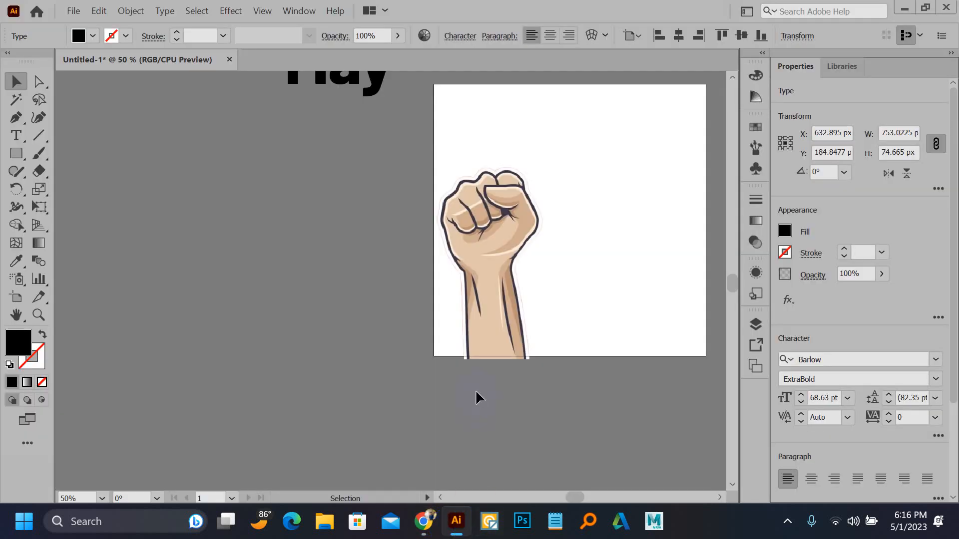
{"action": "key", "text": "ctrl+v"}
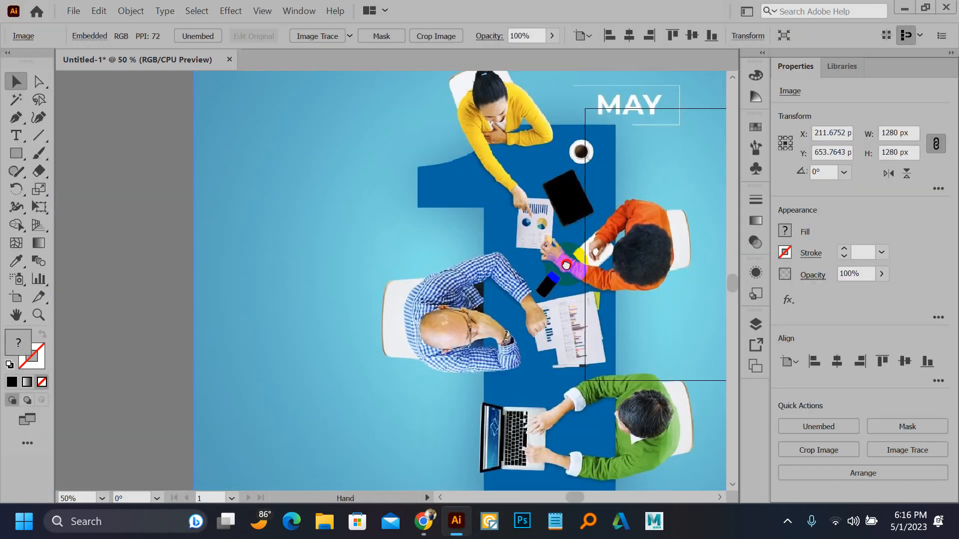
Delete the skeleton photo lying on the canvas to the left of the pasted Labour Day image.
{"action": "left_click_drag", "start_coordinate": [566, 264], "coordinate": [555, 274]}
{"action": "scroll", "coordinate": [555, 274], "scroll_direction": "down", "scroll_amount": 2}
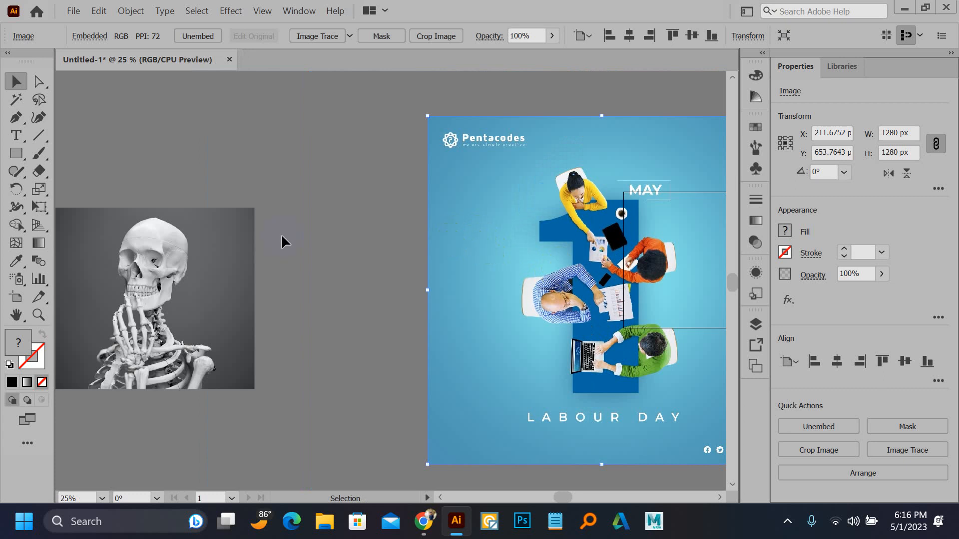
{"action": "left_click_drag", "start_coordinate": [281, 242], "coordinate": [460, 226]}
{"action": "left_click", "coordinate": [367, 236]}
{"action": "key", "text": "Delete"}
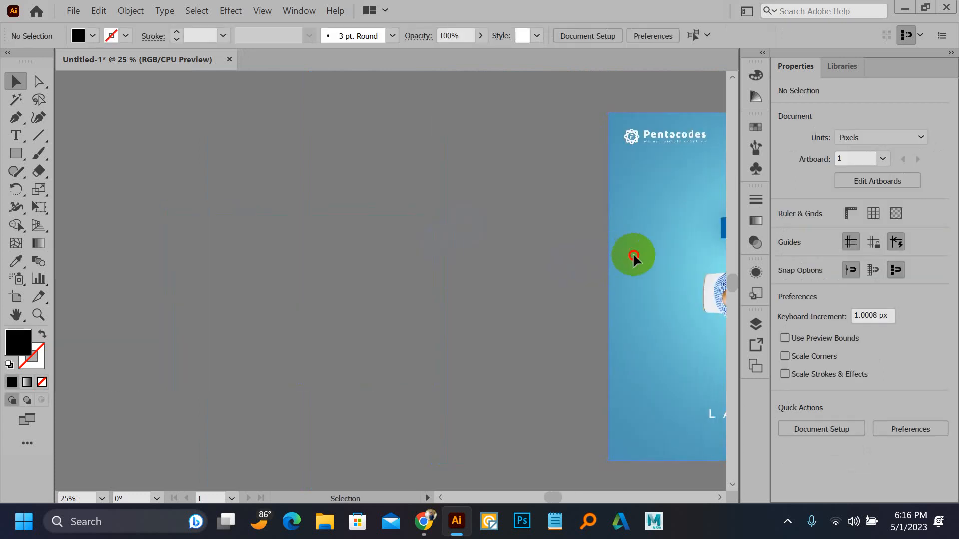
Move the Labour Day reference image to the left and draw a rectangle about 478 × 618 px on the canvas beside it.
{"action": "left_click_drag", "start_coordinate": [633, 256], "coordinate": [221, 319]}
{"action": "left_click_drag", "start_coordinate": [464, 272], "coordinate": [328, 274]}
{"action": "key", "text": "m"}
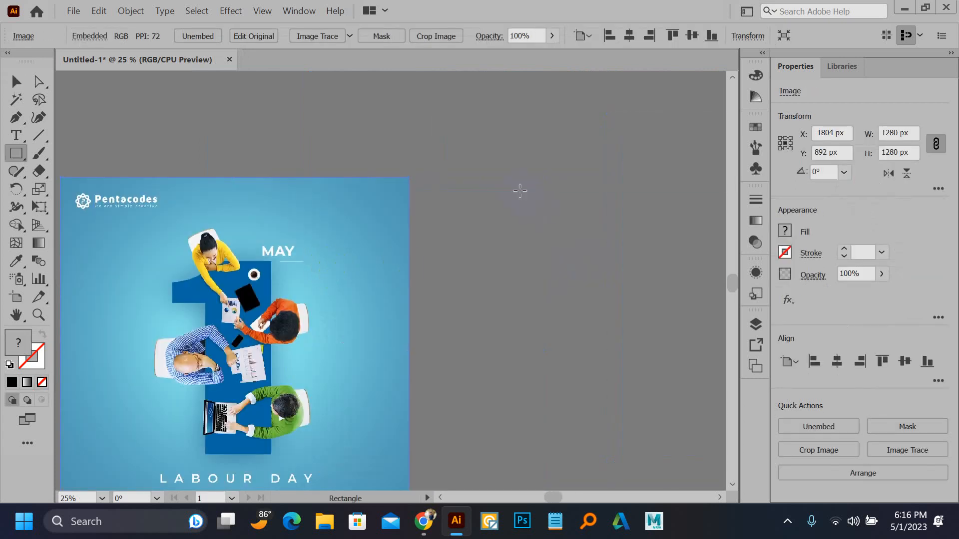
{"action": "left_click_drag", "start_coordinate": [522, 326], "coordinate": [608, 342]}
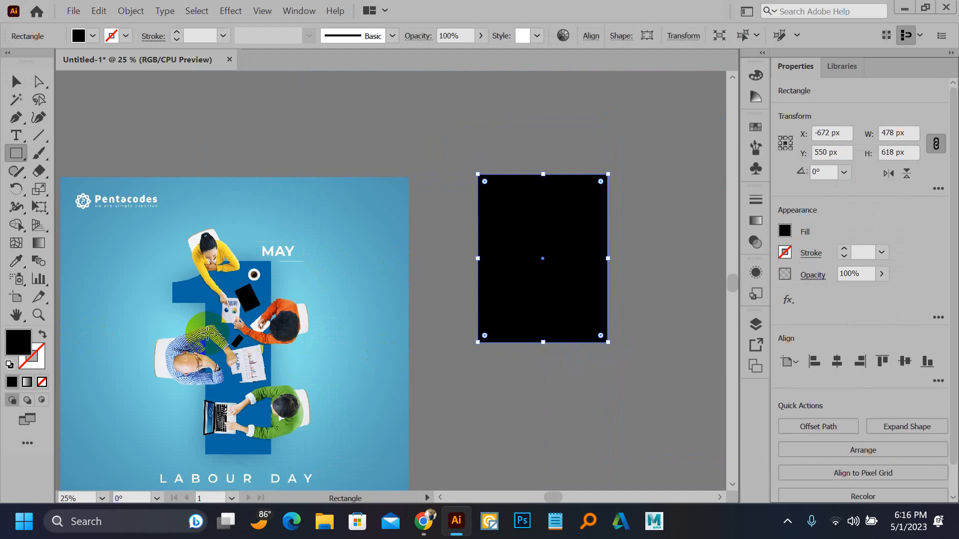
Fill the rectangle with a linear gradient whose end stops are sampled from the darker and lighter blues of the reference background.
{"action": "left_click", "coordinate": [755, 221]}
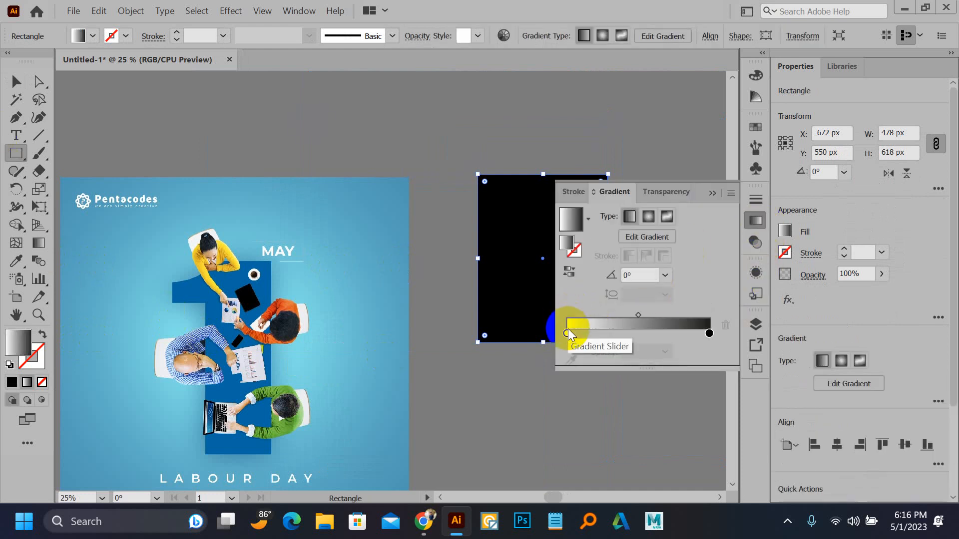
{"action": "left_click", "coordinate": [571, 321]}
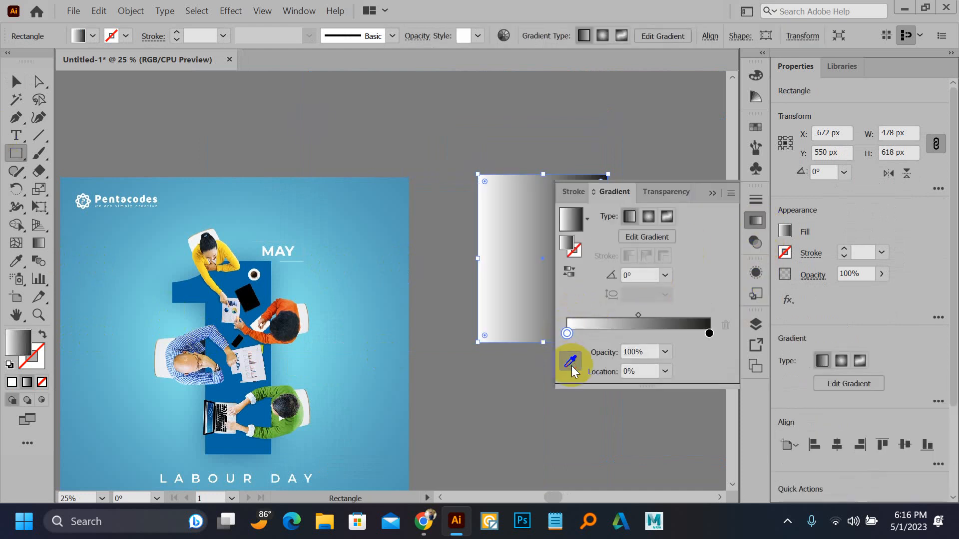
{"action": "left_click", "coordinate": [571, 366]}
{"action": "left_click", "coordinate": [80, 245]}
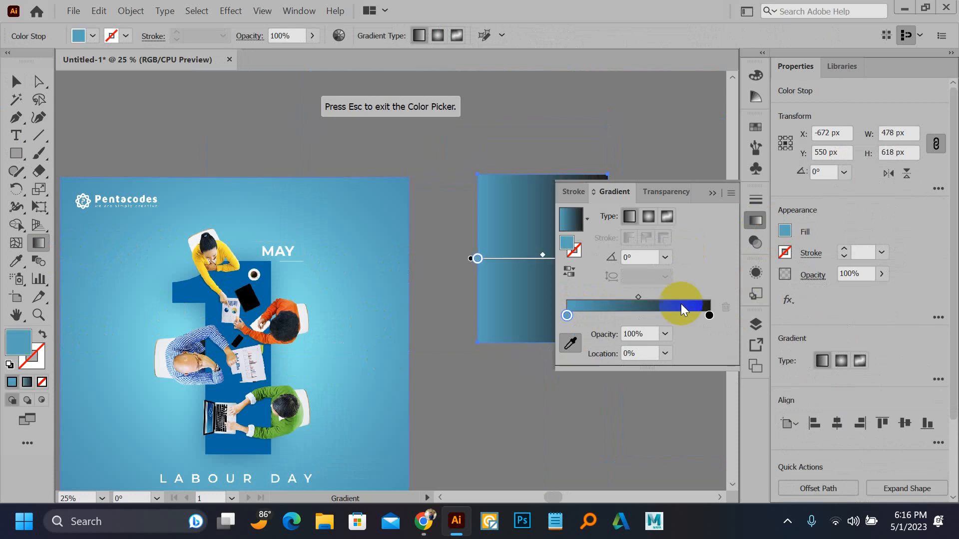
{"action": "left_click", "coordinate": [709, 315]}
{"action": "left_click", "coordinate": [570, 344]}
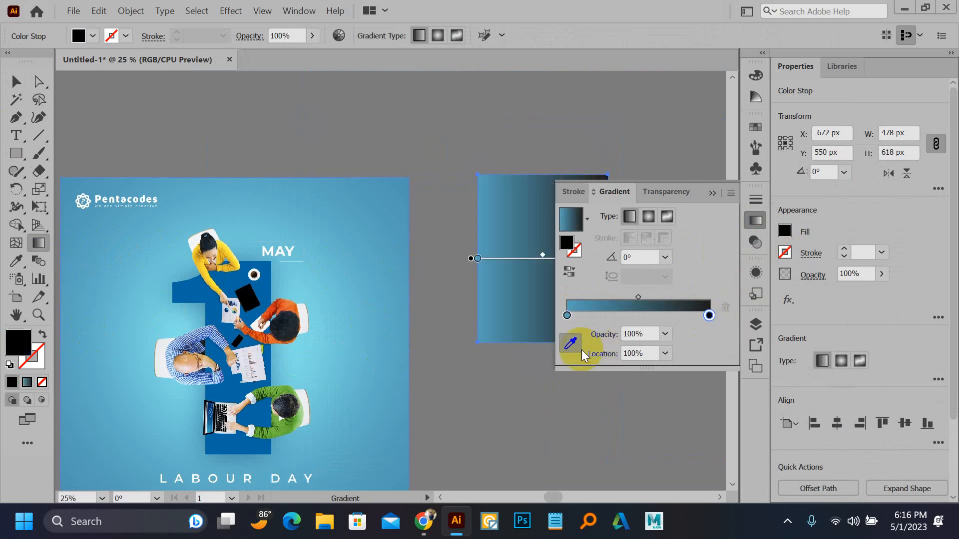
{"action": "left_click", "coordinate": [356, 351]}
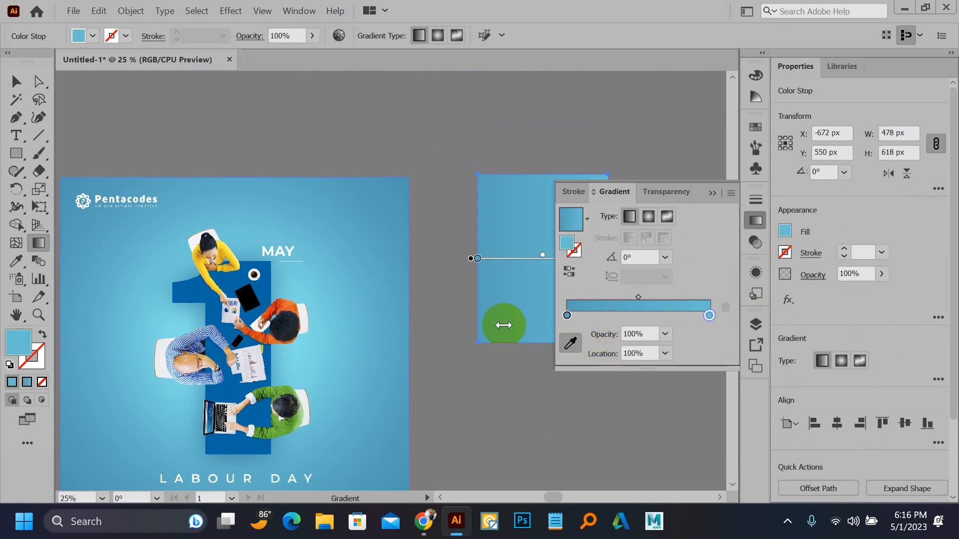
Add a white stop near the middle of the blue gradient and change the gradient type to radial.
{"action": "left_click", "coordinate": [637, 306]}
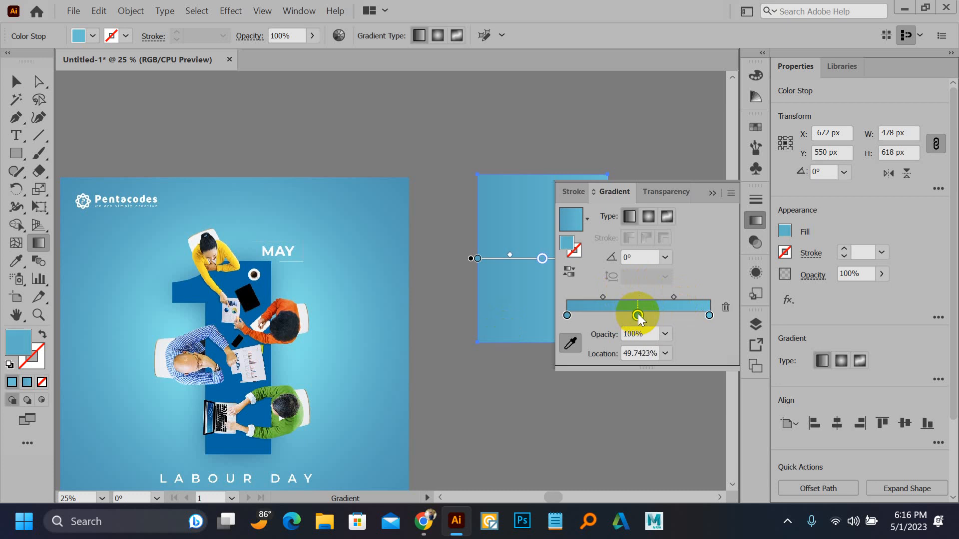
{"action": "left_click", "coordinate": [755, 75]}
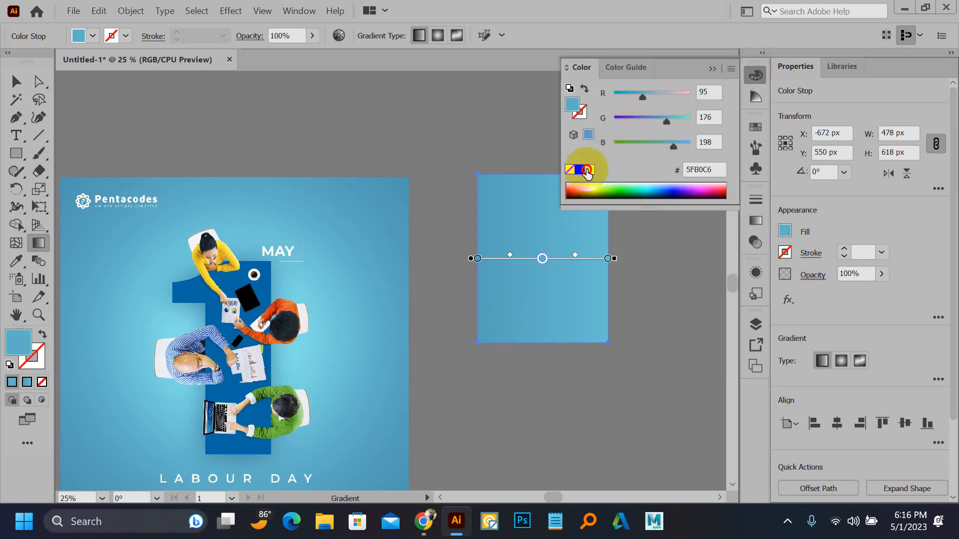
{"action": "left_click", "coordinate": [589, 170]}
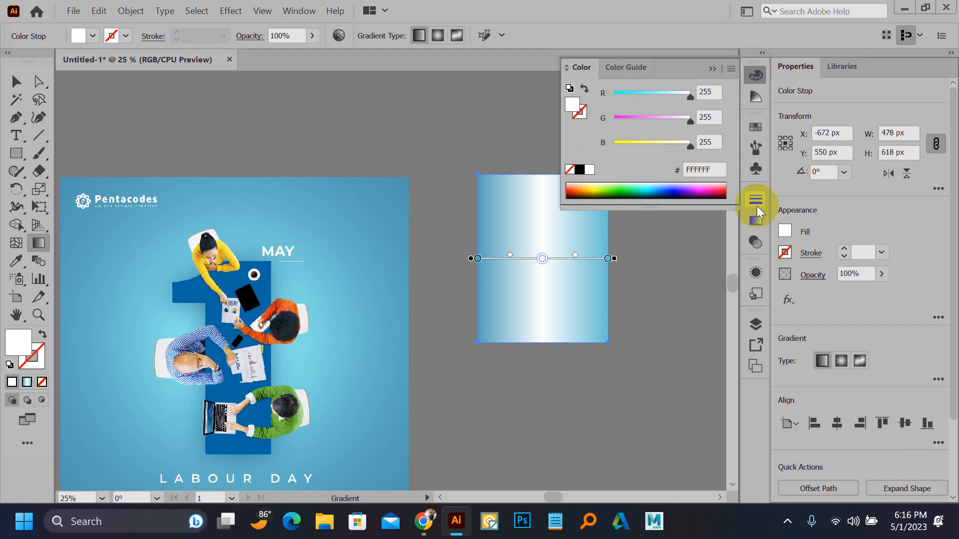
{"action": "left_click", "coordinate": [755, 221]}
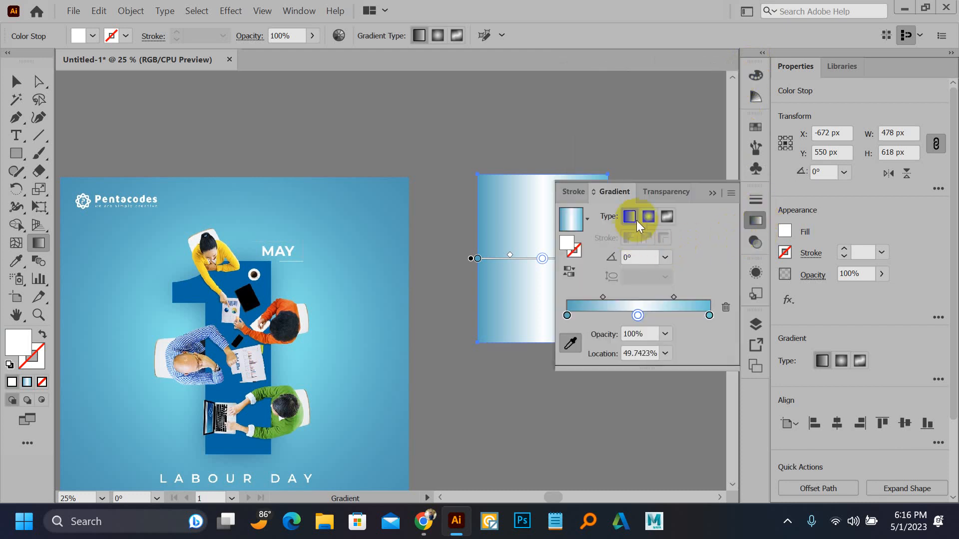
{"action": "left_click", "coordinate": [648, 216]}
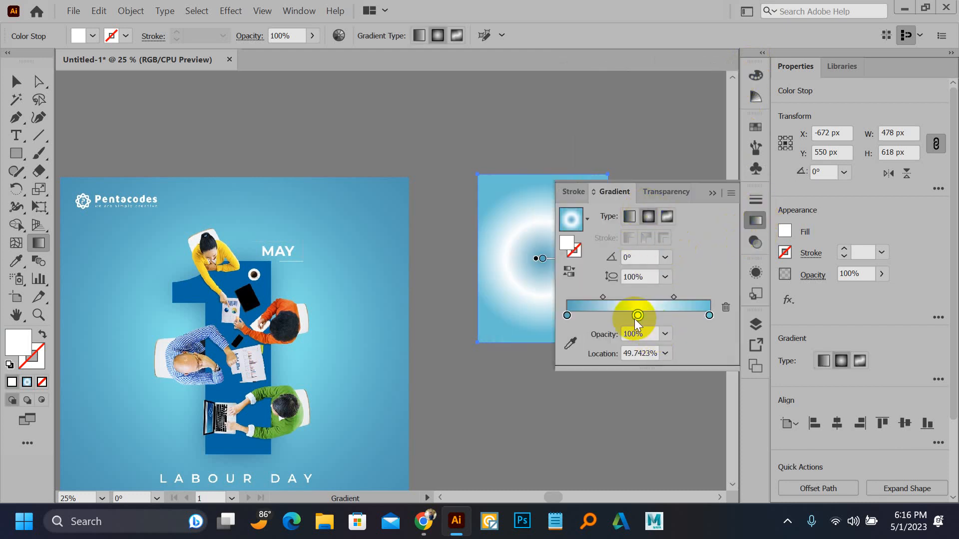
Shift the white gradient stop outward, set its inner midpoint to about 37% and move the outer midpoint toward the edge.
{"action": "left_click_drag", "start_coordinate": [638, 315], "coordinate": [598, 298]}
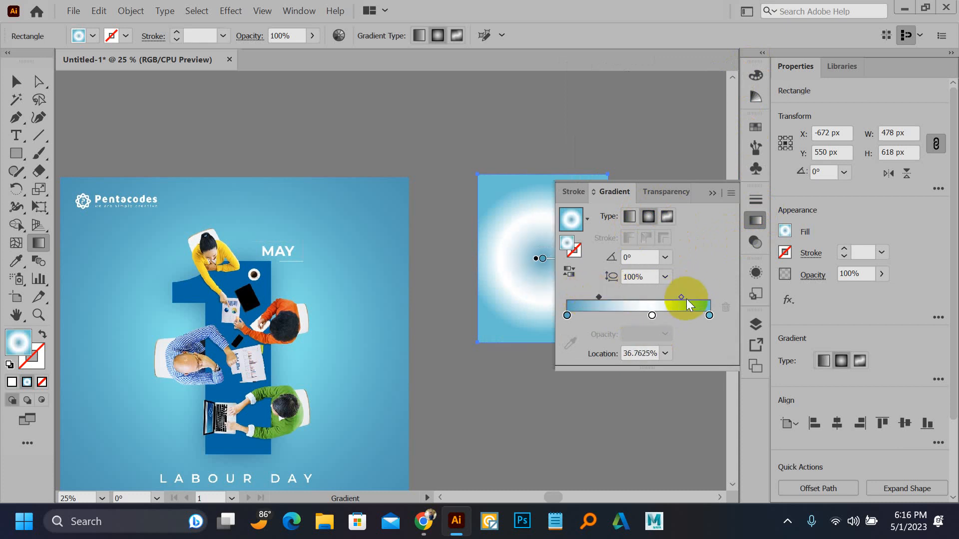
{"action": "left_click_drag", "start_coordinate": [681, 294], "coordinate": [699, 294]}
{"action": "left_click", "coordinate": [710, 192]}
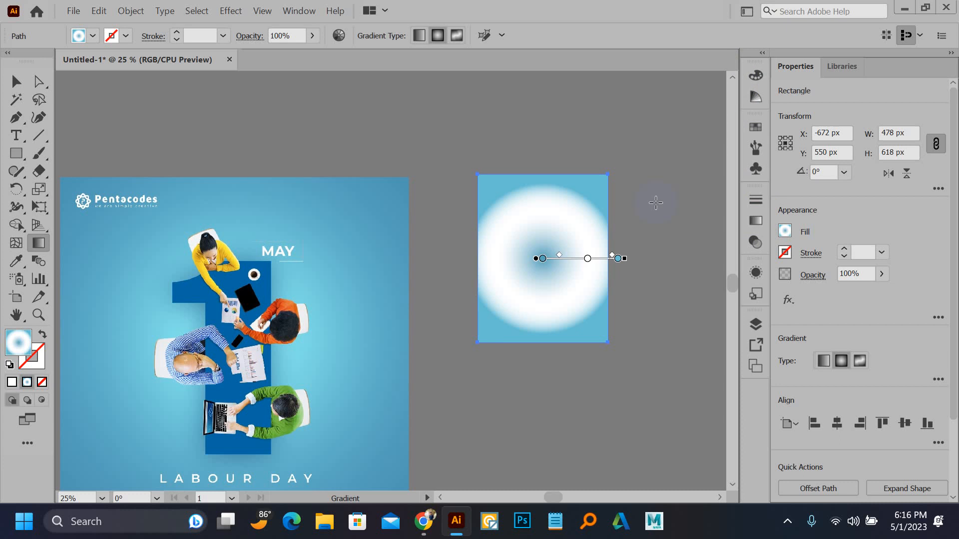
Pull the outer blue gradient stop inward, remove the white stop and shift the midpoint between the blue stops toward the centre.
{"action": "scroll", "coordinate": [564, 269], "scroll_direction": "up", "scroll_amount": 3}
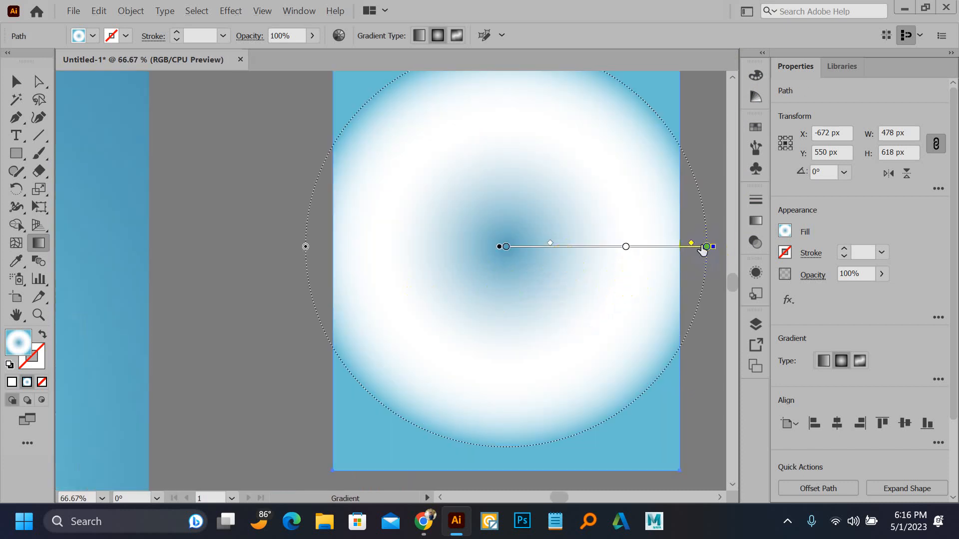
{"action": "left_click_drag", "start_coordinate": [707, 247], "coordinate": [547, 252]}
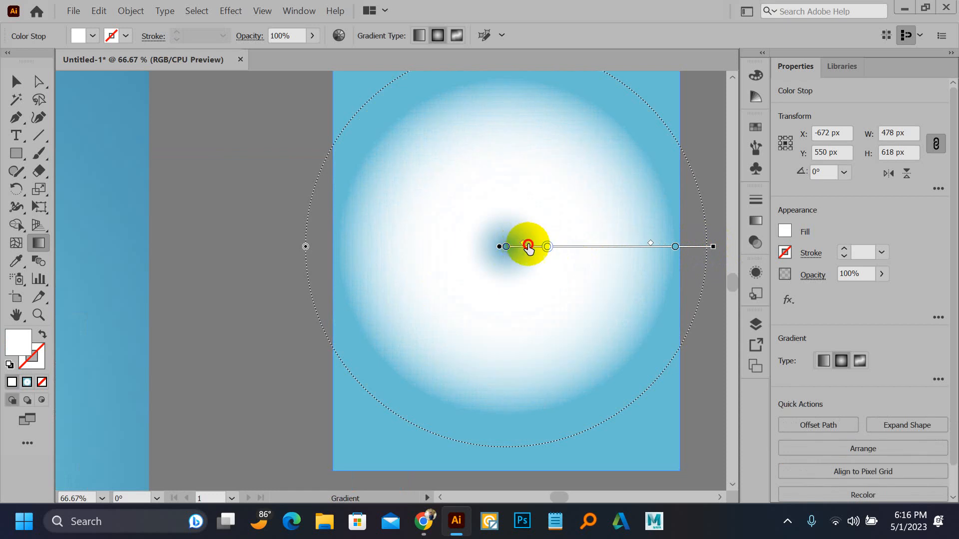
{"action": "left_click_drag", "start_coordinate": [528, 248], "coordinate": [481, 248]}
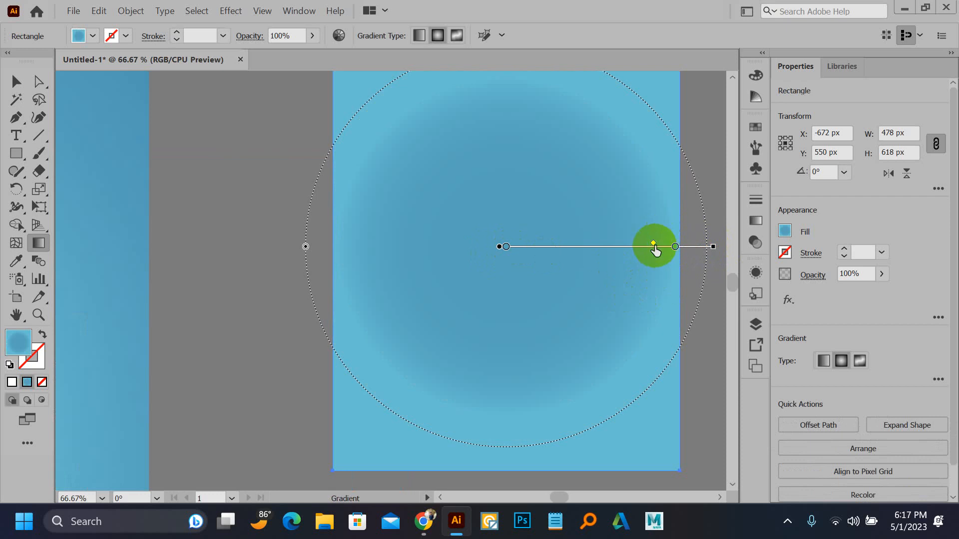
{"action": "left_click_drag", "start_coordinate": [653, 244], "coordinate": [627, 246]}
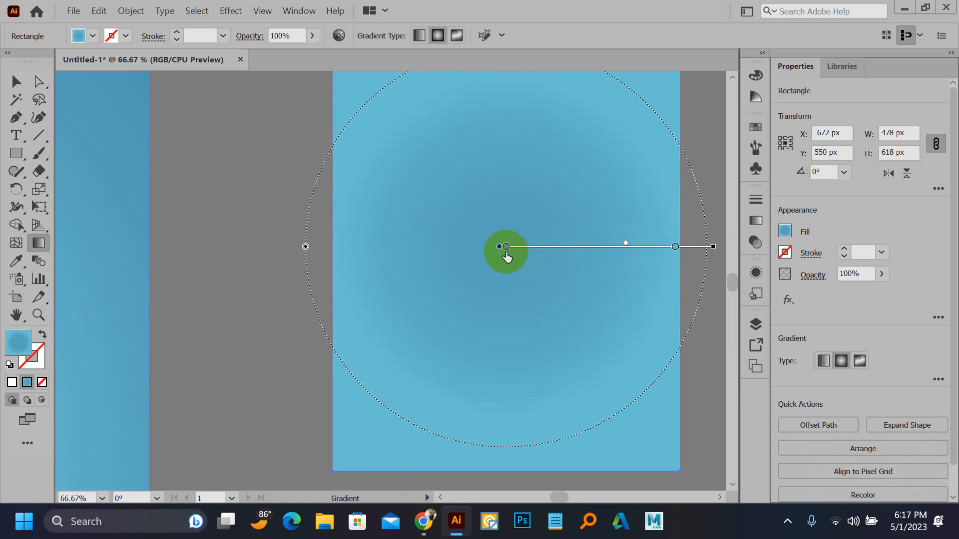
Tilt the radial gradient's axis toward the rectangle's upper left with a slightly lower origin, and place the inner blue stop at about 17%.
{"action": "left_click_drag", "start_coordinate": [506, 248], "coordinate": [580, 247]}
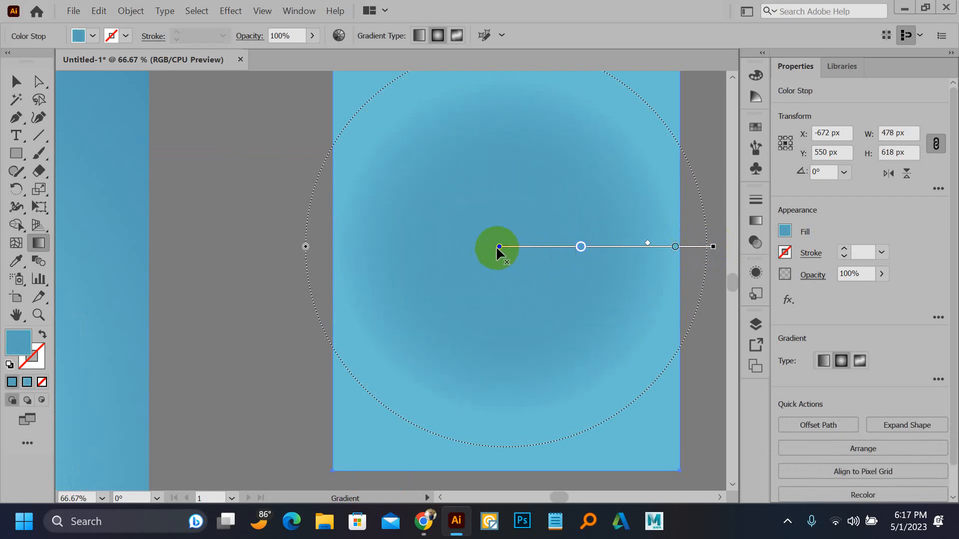
{"action": "mouse_move", "coordinate": [498, 250]}
{"action": "left_mouse_down"}
{"action": "mouse_move", "coordinate": [524, 257]}
{"action": "mouse_move", "coordinate": [524, 267]}
{"action": "mouse_move", "coordinate": [507, 252]}
{"action": "left_mouse_up"}
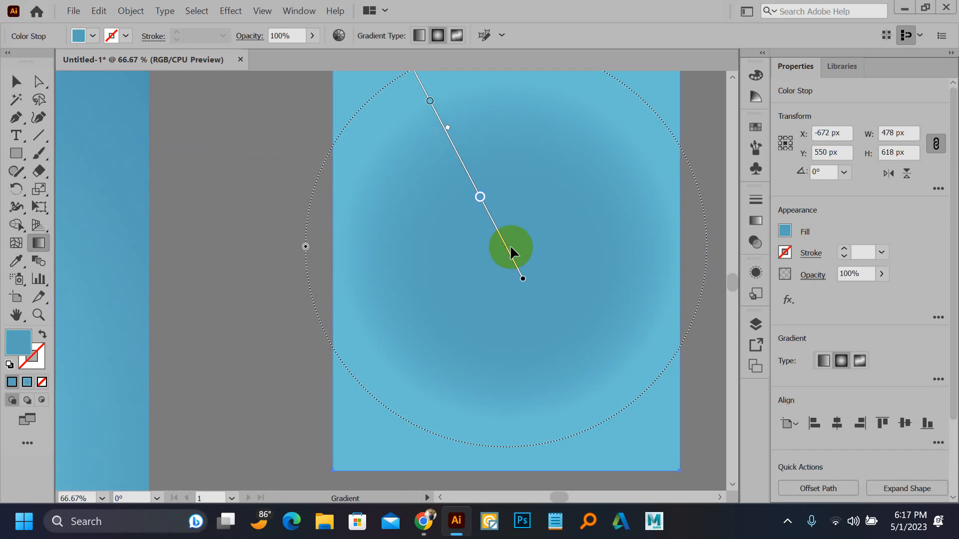
{"action": "left_click_drag", "start_coordinate": [483, 202], "coordinate": [500, 239]}
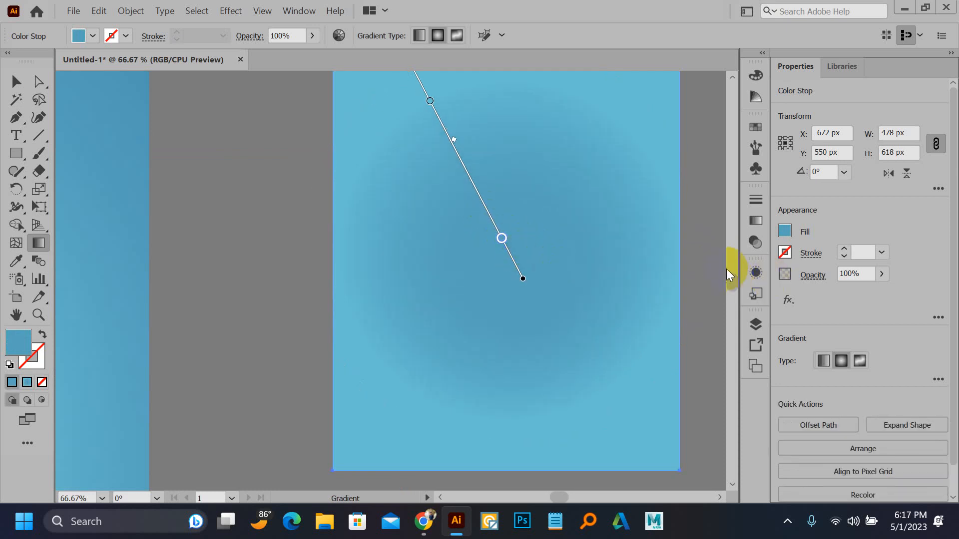
Add a white stop at about 50% between the two blue stops of the radial gradient.
{"action": "left_click", "coordinate": [756, 206]}
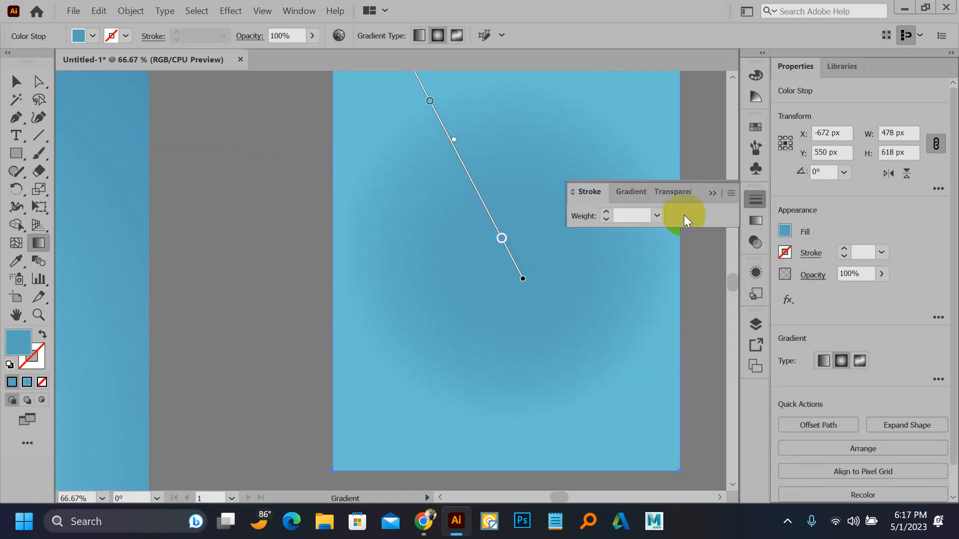
{"action": "left_click", "coordinate": [755, 223]}
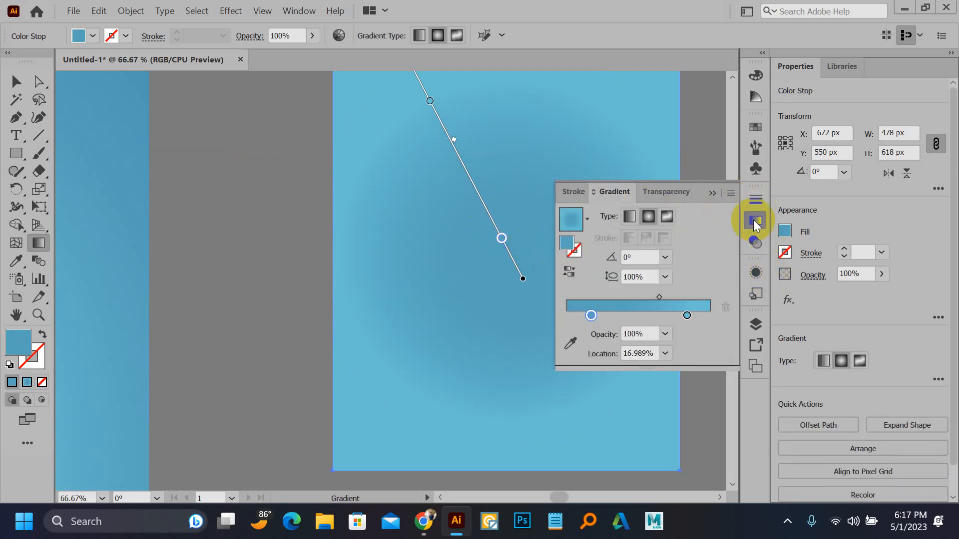
{"action": "left_click", "coordinate": [638, 315]}
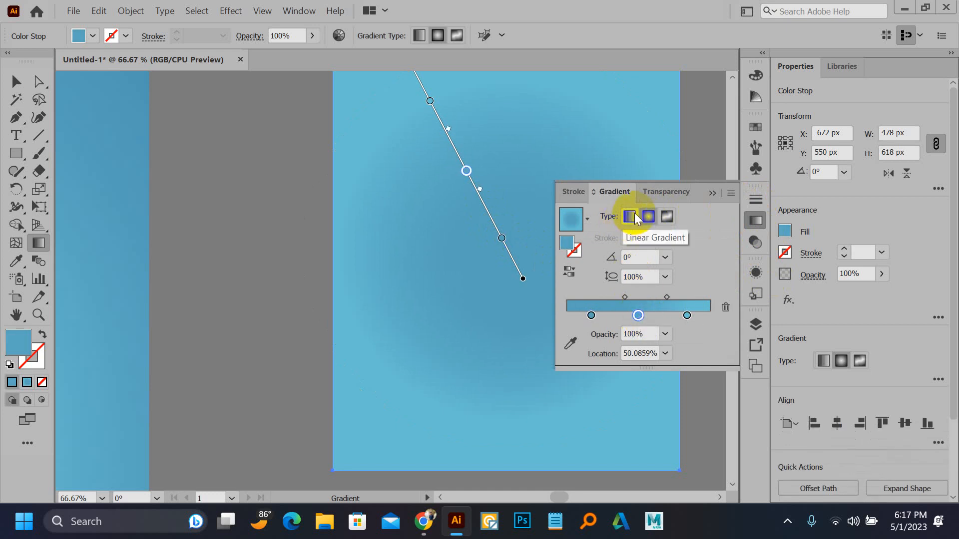
{"action": "left_click", "coordinate": [756, 75]}
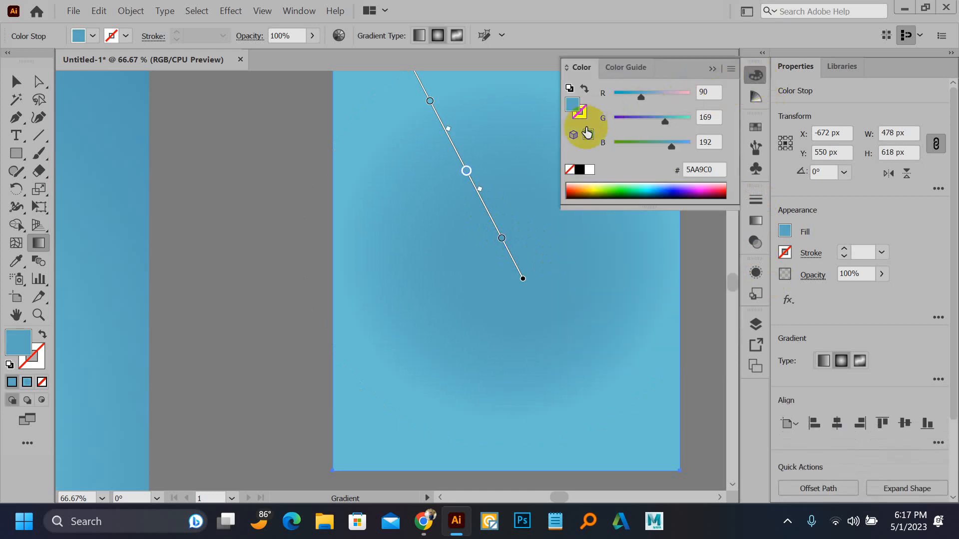
{"action": "left_click", "coordinate": [591, 171]}
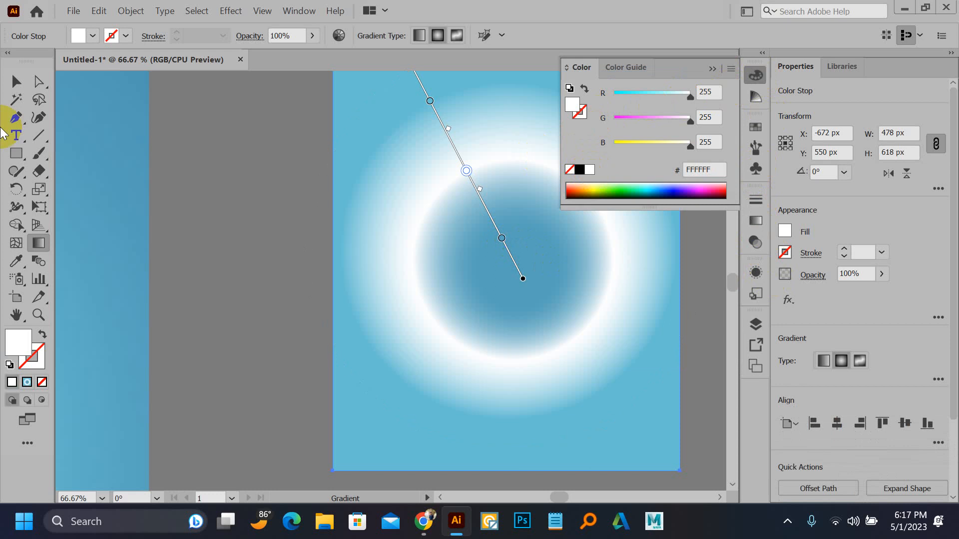
Reselect the gradient rectangle, reposition the white stop with its midpoints, and move the inner blue stop to 0%.
{"action": "left_click", "coordinate": [13, 83]}
{"action": "left_click", "coordinate": [262, 221]}
{"action": "scroll", "coordinate": [262, 220], "scroll_direction": "down", "scroll_amount": 2}
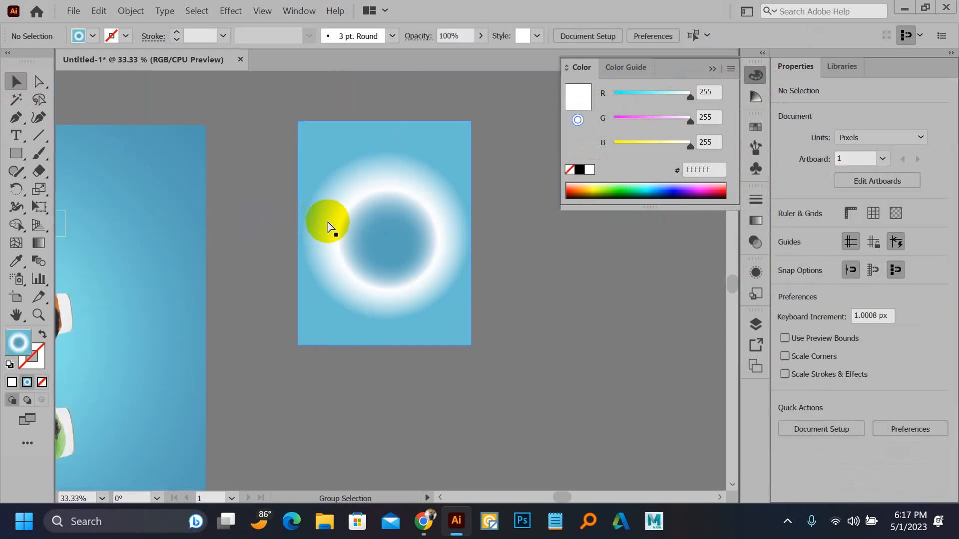
{"action": "left_click", "coordinate": [420, 191]}
{"action": "left_click", "coordinate": [756, 221]}
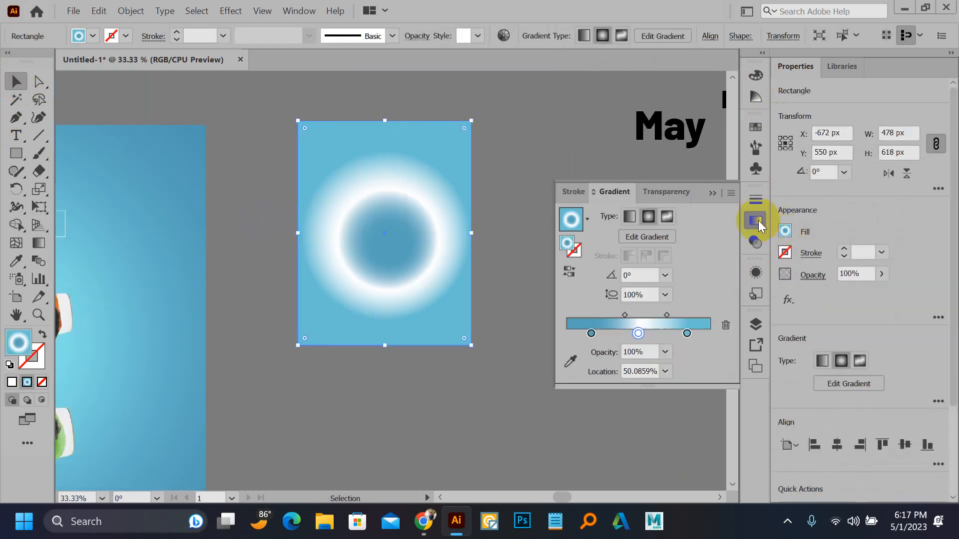
{"action": "left_click", "coordinate": [639, 334]}
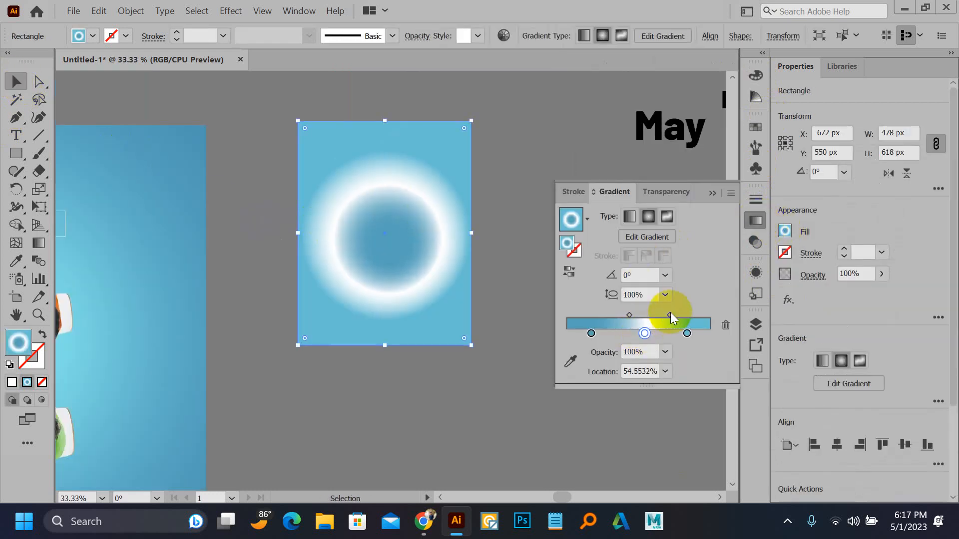
{"action": "left_click_drag", "start_coordinate": [669, 315], "coordinate": [537, 331]}
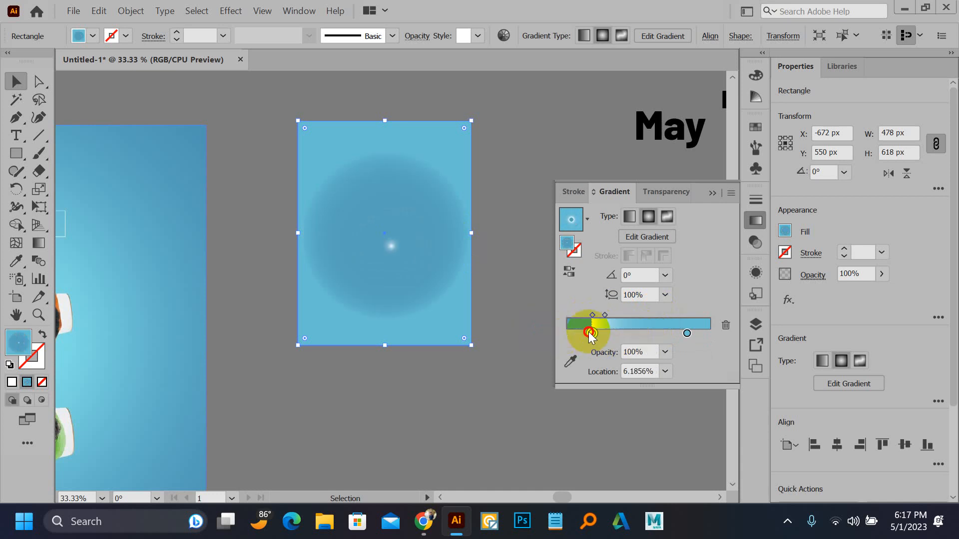
{"action": "left_click_drag", "start_coordinate": [566, 333], "coordinate": [654, 333]}
{"action": "left_click_drag", "start_coordinate": [590, 339], "coordinate": [568, 334]}
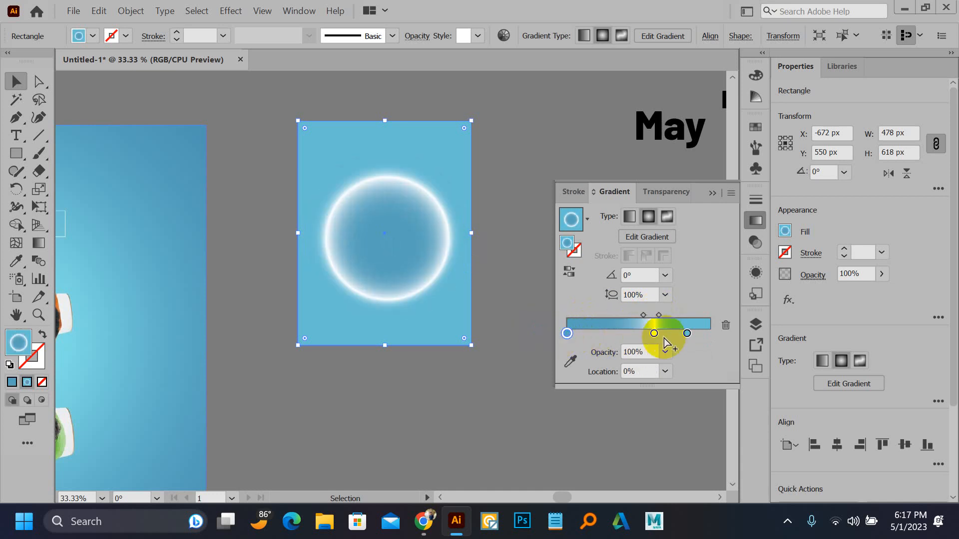
Widen the white glow by moving the outer blue stop to 100% and the white stop to about 70%.
{"action": "left_click_drag", "start_coordinate": [652, 335], "coordinate": [566, 333]}
{"action": "left_click", "coordinate": [610, 335]}
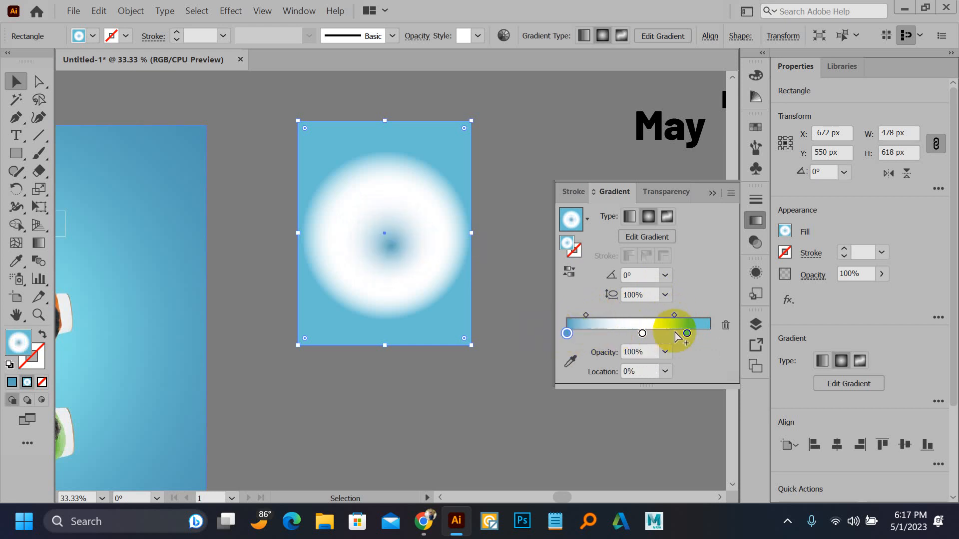
{"action": "left_click", "coordinate": [730, 340]}
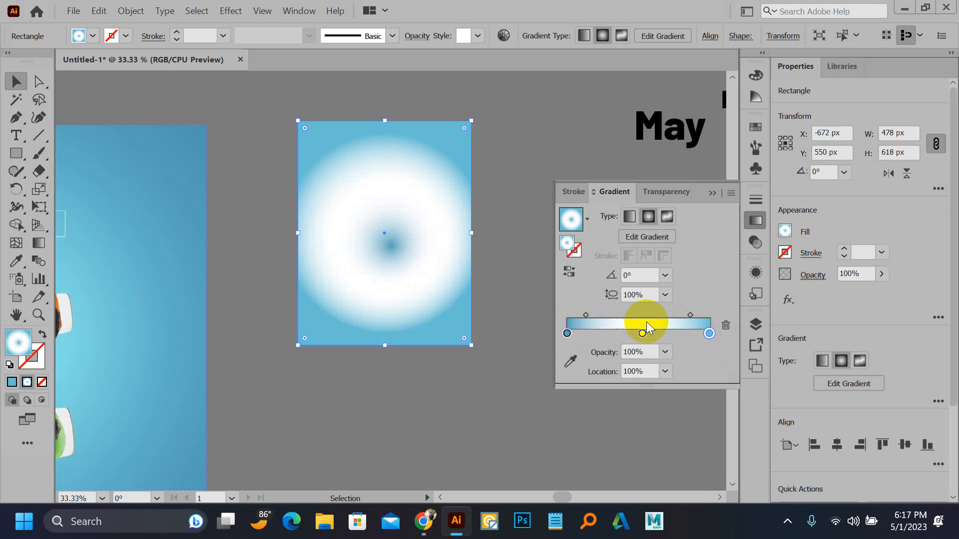
{"action": "left_click", "coordinate": [668, 333]}
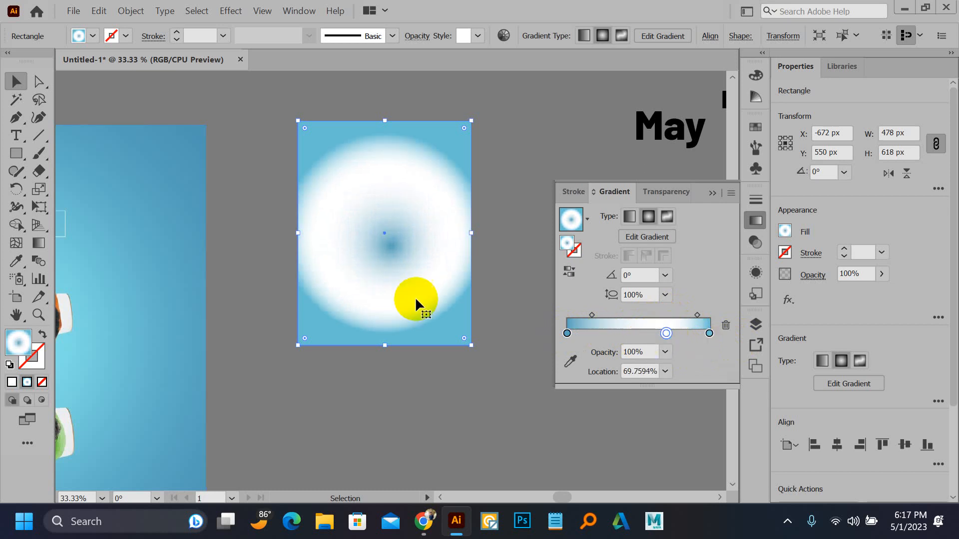
Fill the rectangle with the Blue gradient from the Brights gradient library and make it radial.
{"action": "left_click", "coordinate": [90, 34]}
{"action": "left_click", "coordinate": [14, 130]}
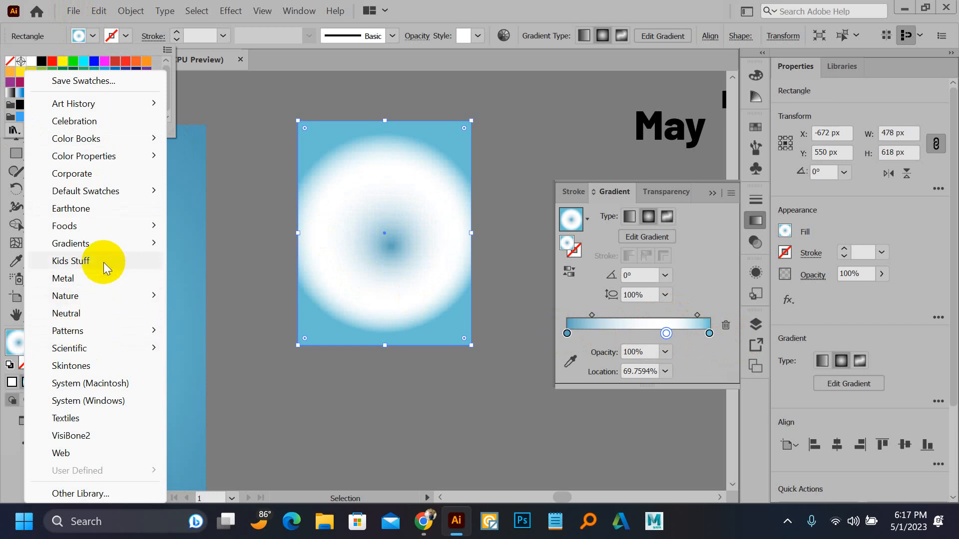
{"action": "mouse_move", "coordinate": [97, 243]}
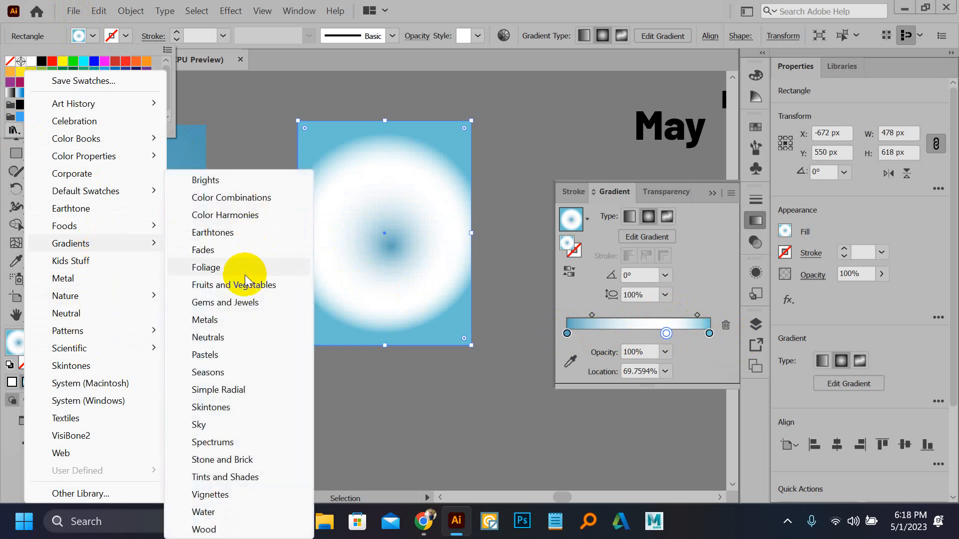
{"action": "left_click", "coordinate": [245, 180]}
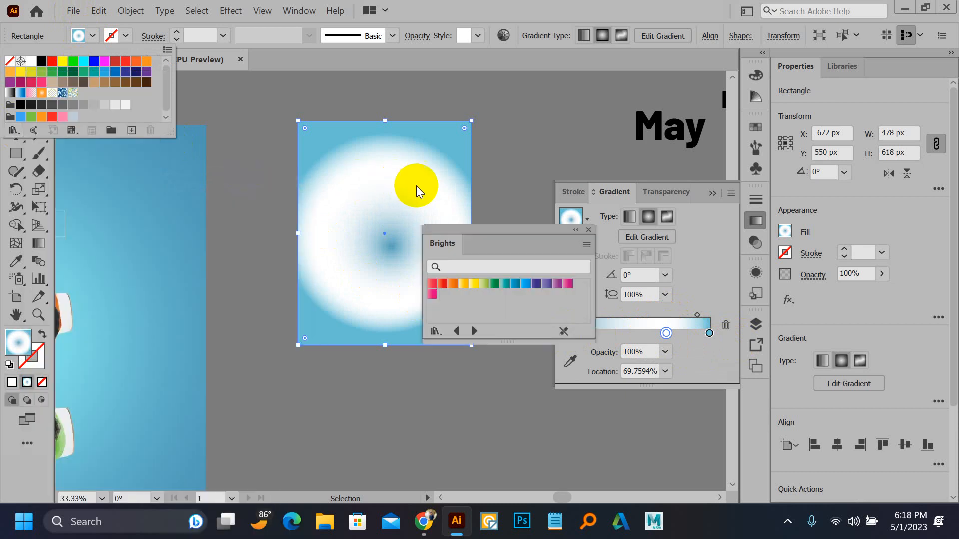
{"action": "left_click", "coordinate": [526, 289]}
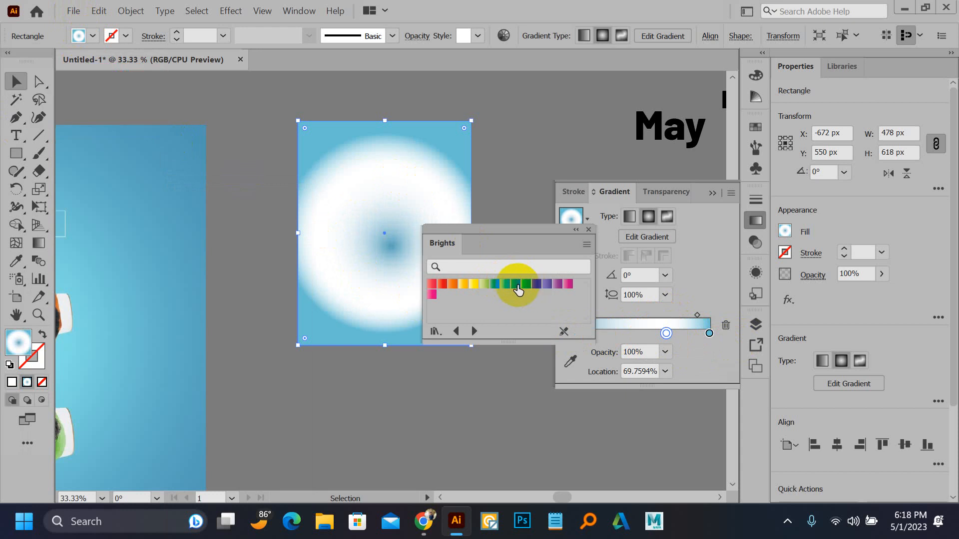
{"action": "left_click", "coordinate": [516, 286]}
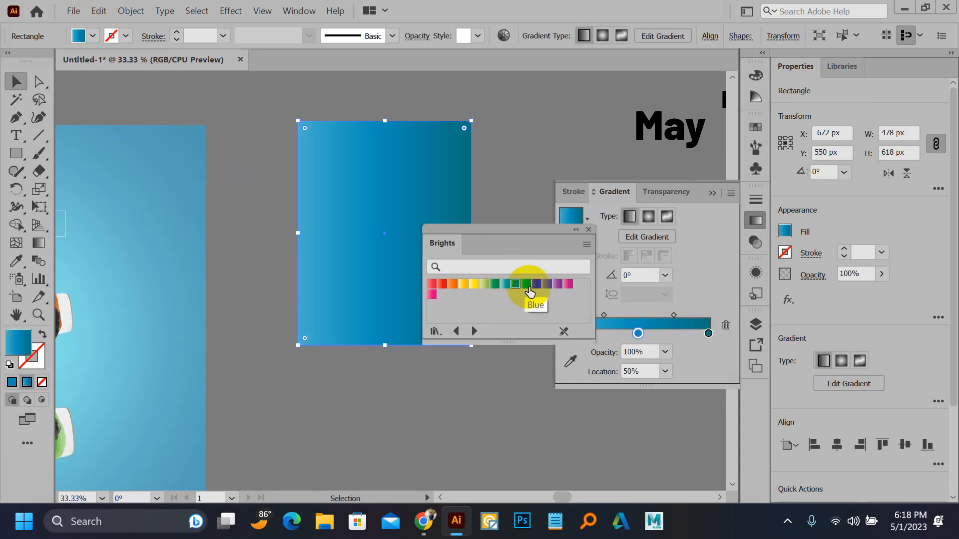
{"action": "left_click", "coordinate": [529, 289]}
{"action": "left_click", "coordinate": [646, 219]}
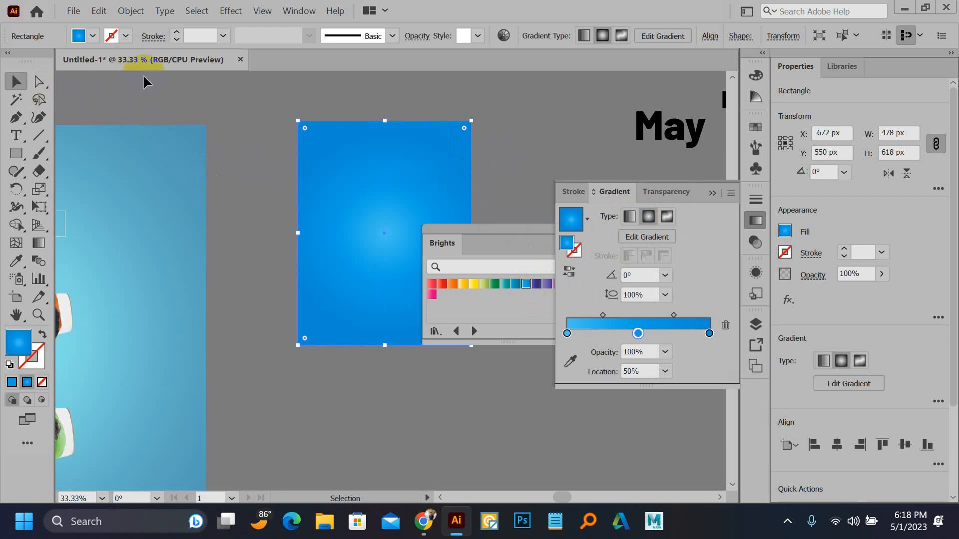
Recolour the radial gradient's inner and outer stops with blues sampled from the background of the reference design.
{"action": "left_click", "coordinate": [248, 166]}
{"action": "scroll", "coordinate": [348, 219], "scroll_direction": "down", "scroll_amount": 1, "text": "alt"}
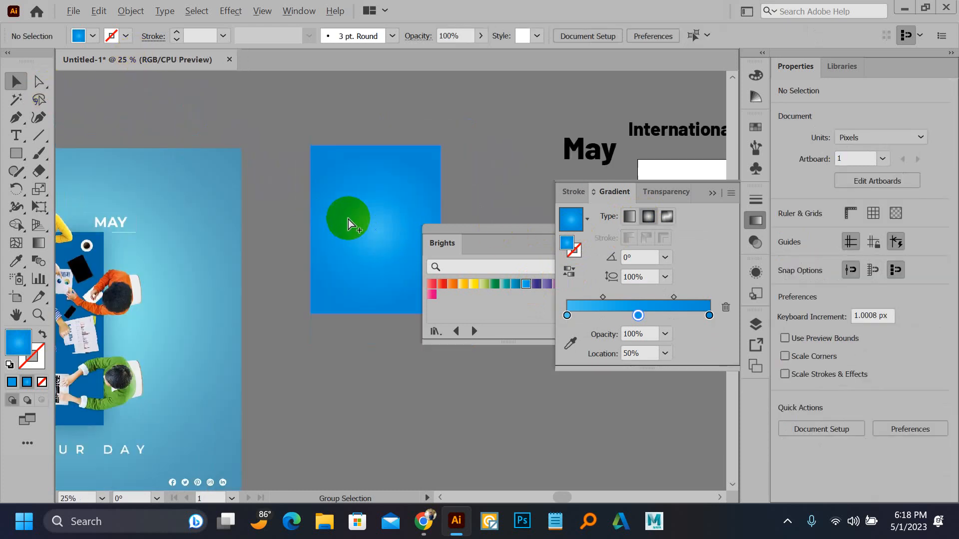
{"action": "left_click_drag", "start_coordinate": [402, 204], "coordinate": [564, 326]}
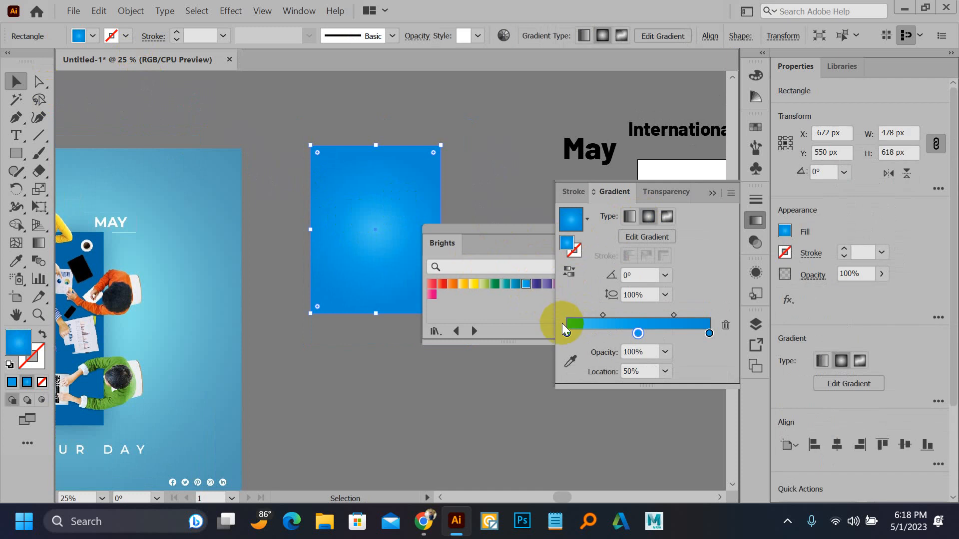
{"action": "left_click", "coordinate": [567, 333]}
{"action": "left_click", "coordinate": [570, 361]}
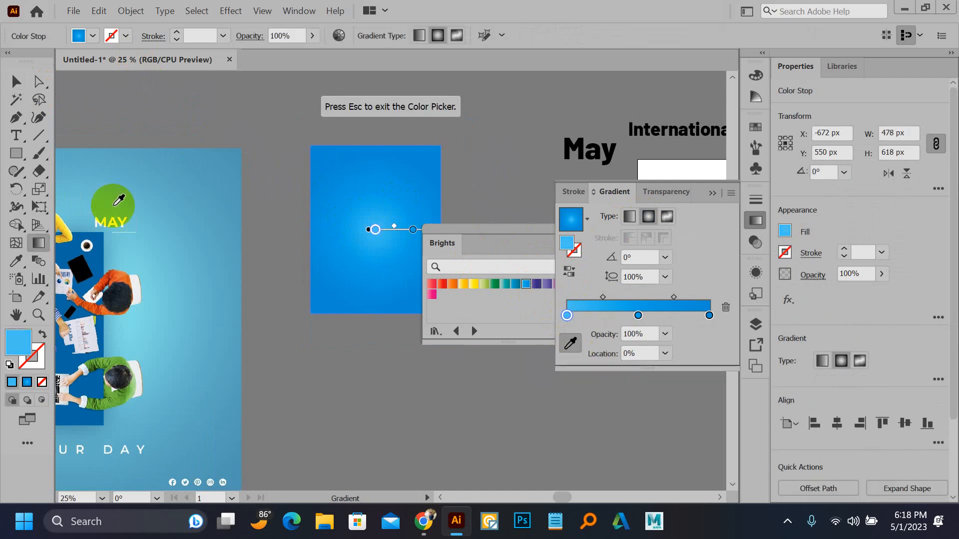
{"action": "left_click", "coordinate": [96, 155]}
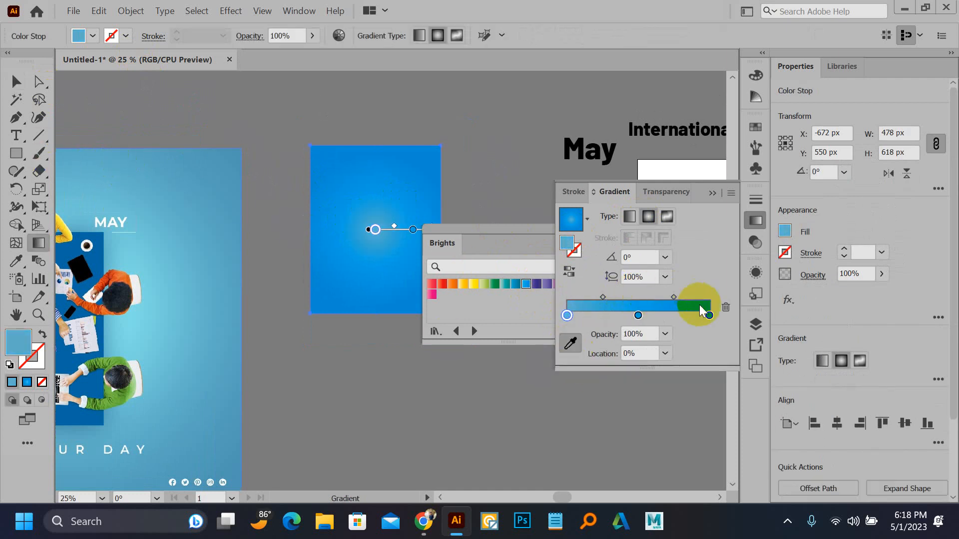
{"action": "left_click", "coordinate": [708, 316]}
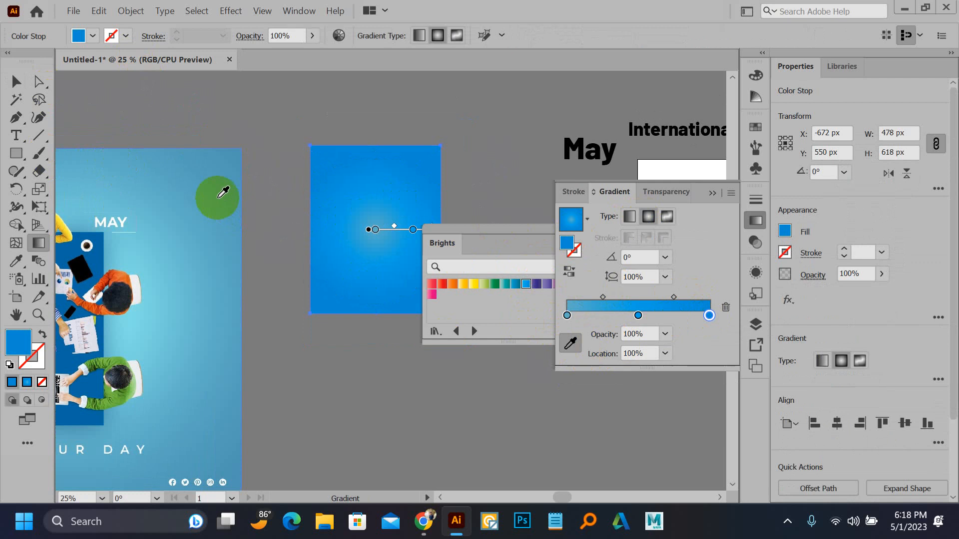
{"action": "left_click", "coordinate": [223, 193]}
{"action": "left_click", "coordinate": [10, 79]}
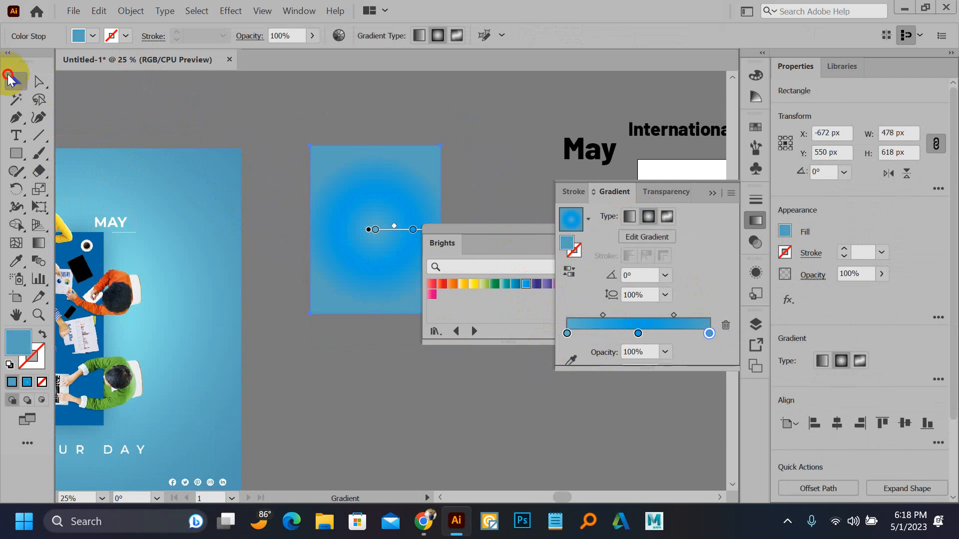
{"action": "left_click", "coordinate": [122, 133]}
Centre the gradient rectangle on the artboard both vertically and horizontally.
{"action": "scroll", "coordinate": [96, 147], "scroll_direction": "down", "scroll_amount": 2}
{"action": "left_click_drag", "start_coordinate": [231, 193], "coordinate": [154, 203]}
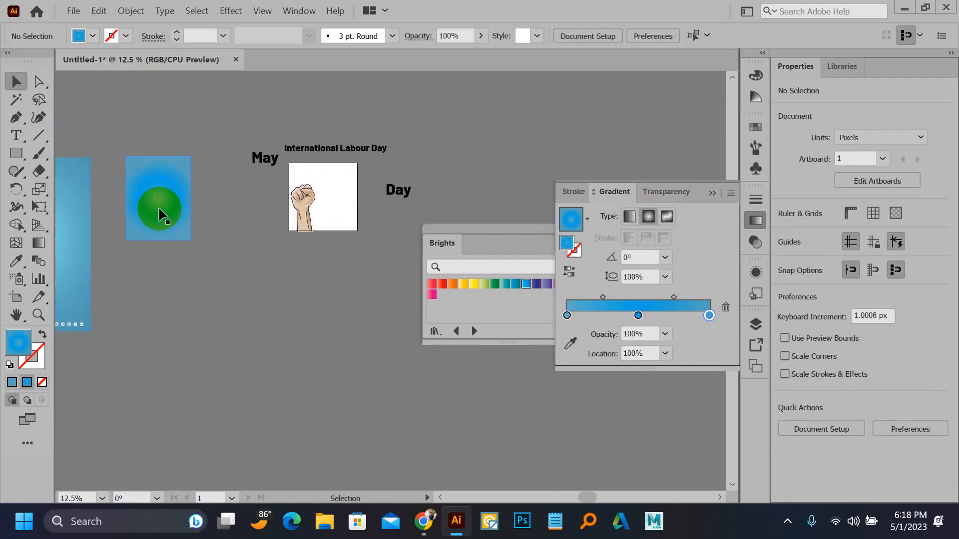
{"action": "left_click", "coordinate": [154, 203]}
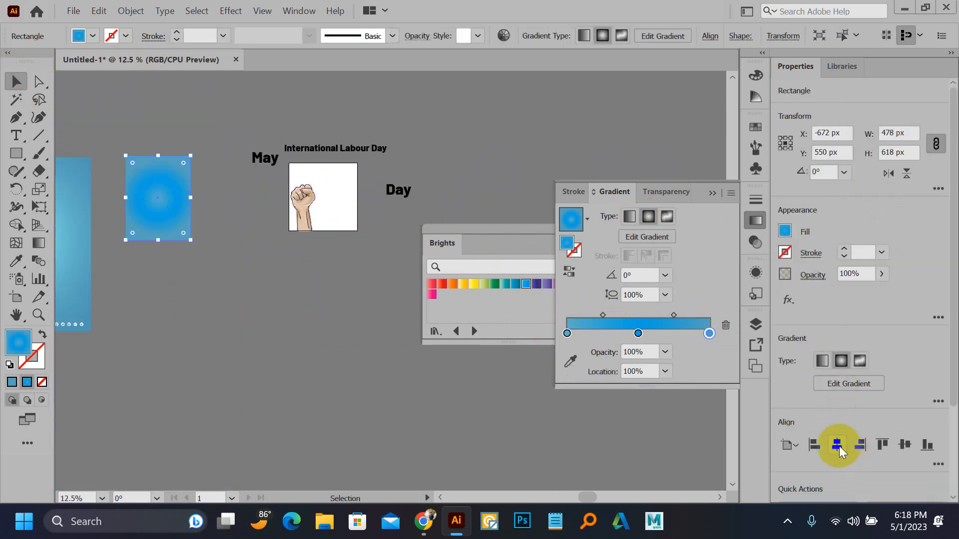
{"action": "left_click", "coordinate": [904, 444]}
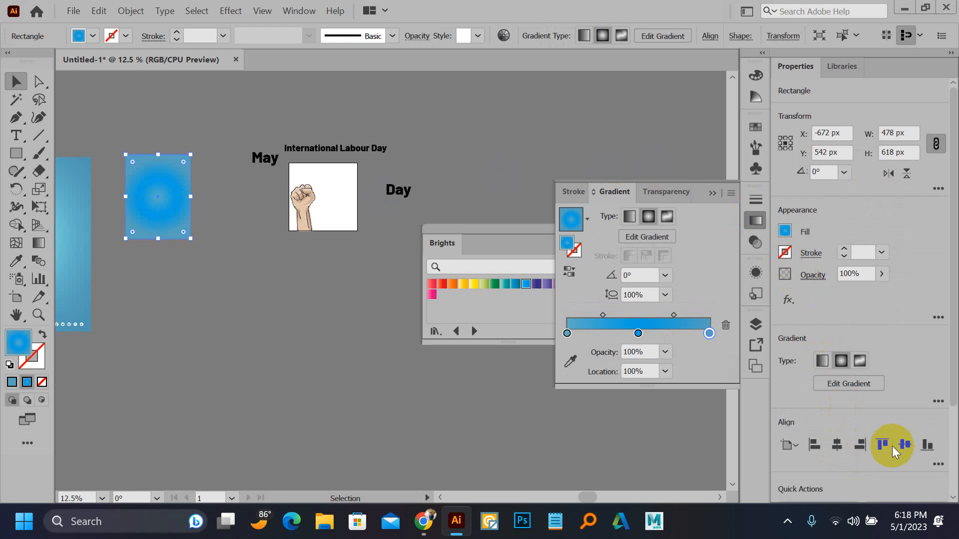
{"action": "left_click", "coordinate": [837, 445]}
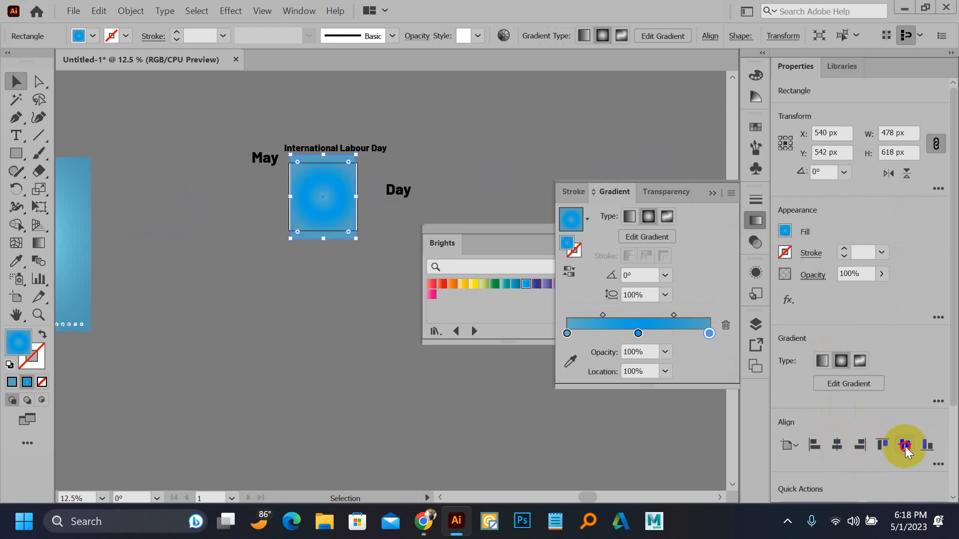
Resize the gradient rectangle to about 500 by 506 px to cover the artboard and place it behind the raised fist.
{"action": "scroll", "coordinate": [322, 220], "scroll_direction": "up", "scroll_amount": 4}
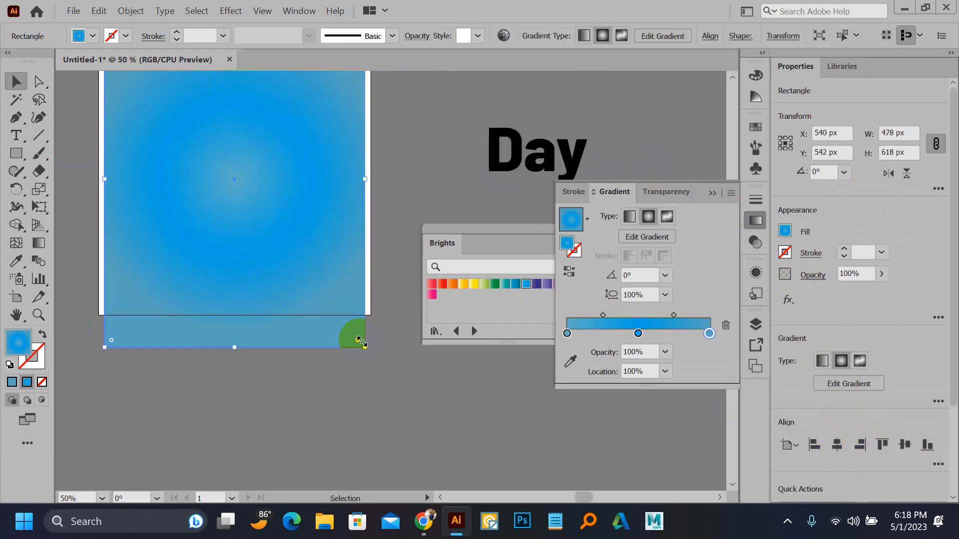
{"action": "left_click_drag", "start_coordinate": [367, 352], "coordinate": [370, 318]}
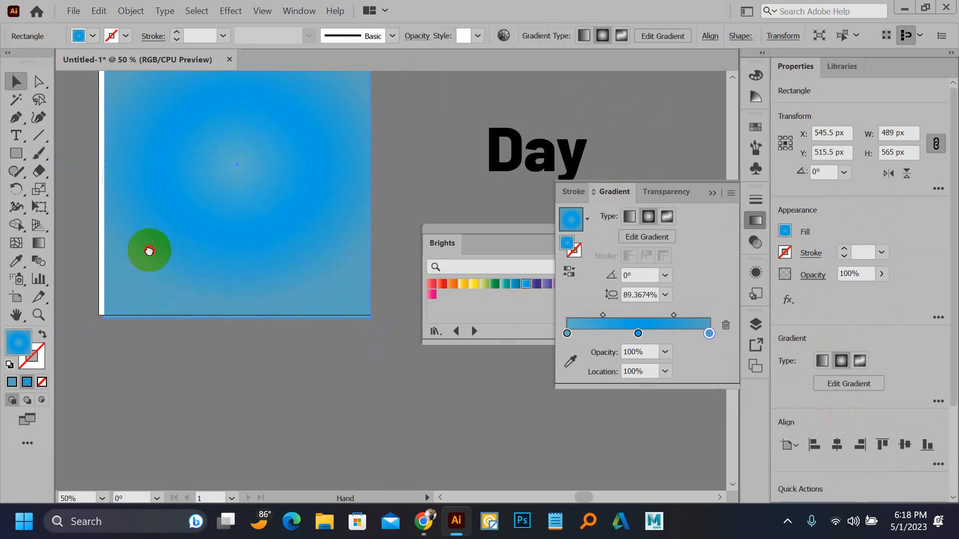
{"action": "left_click_drag", "start_coordinate": [148, 250], "coordinate": [241, 460]}
{"action": "left_click_drag", "start_coordinate": [202, 220], "coordinate": [184, 149]}
{"action": "scroll", "coordinate": [193, 152], "scroll_direction": "down", "scroll_amount": 1}
{"action": "scroll", "coordinate": [196, 236], "scroll_direction": "up", "scroll_amount": 2}
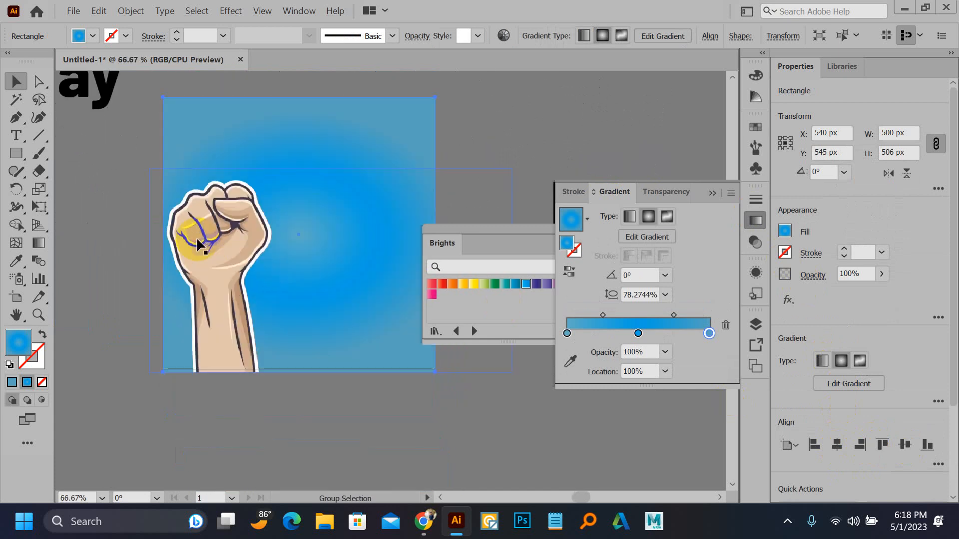
{"action": "scroll", "coordinate": [199, 244], "scroll_direction": "down", "scroll_amount": 2}
{"action": "left_click_drag", "start_coordinate": [199, 243], "coordinate": [211, 170]}
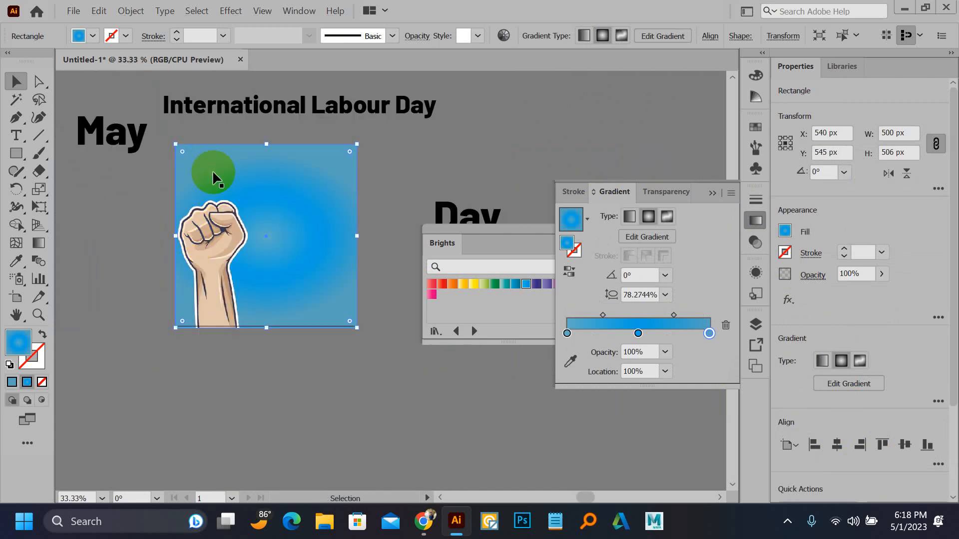
Switch to Chrome and browse the international labour day image results, previewing the red "1 May Labour Day" and worker silhouette pictures.
{"action": "left_click", "coordinate": [422, 522]}
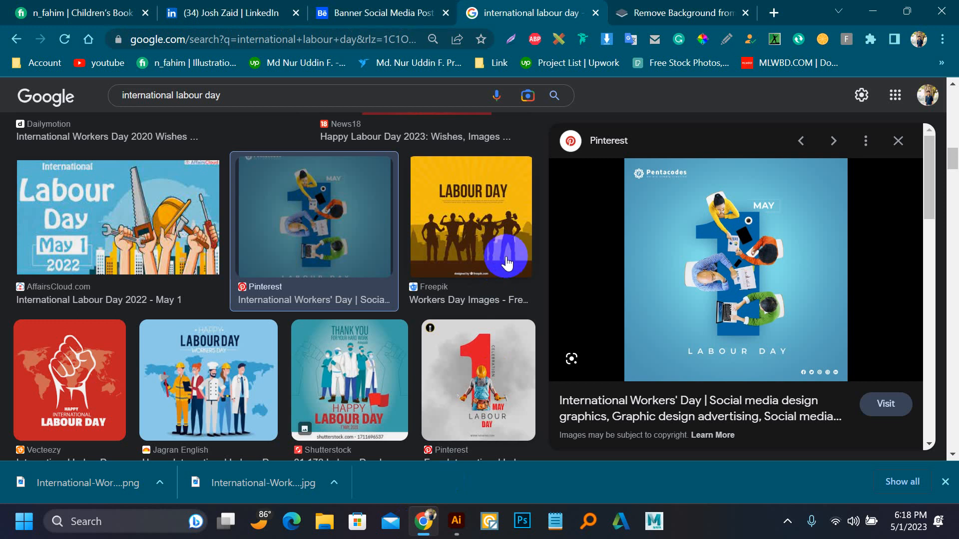
{"action": "scroll", "coordinate": [506, 263], "scroll_direction": "down", "scroll_amount": 6}
{"action": "scroll", "coordinate": [567, 274], "scroll_direction": "down", "scroll_amount": 6}
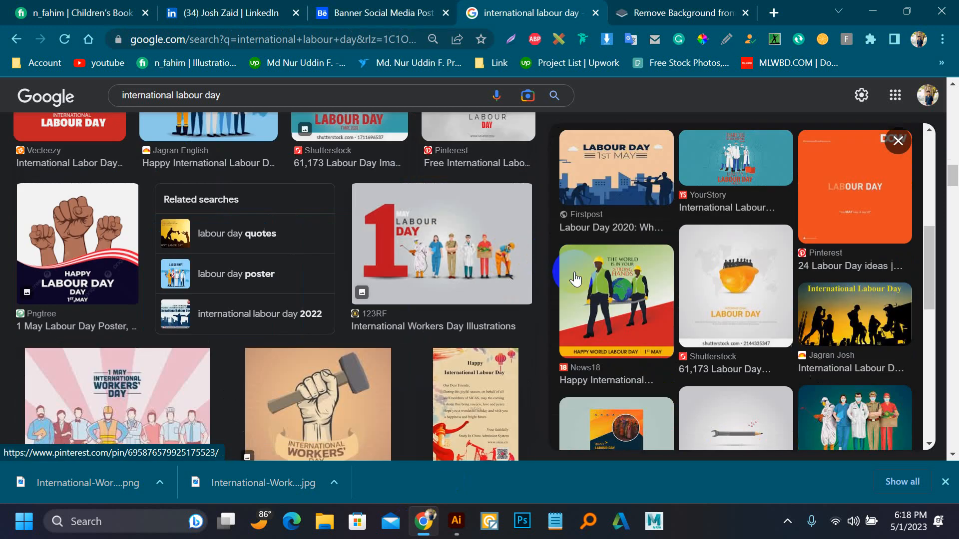
{"action": "scroll", "coordinate": [575, 279], "scroll_direction": "down", "scroll_amount": 2}
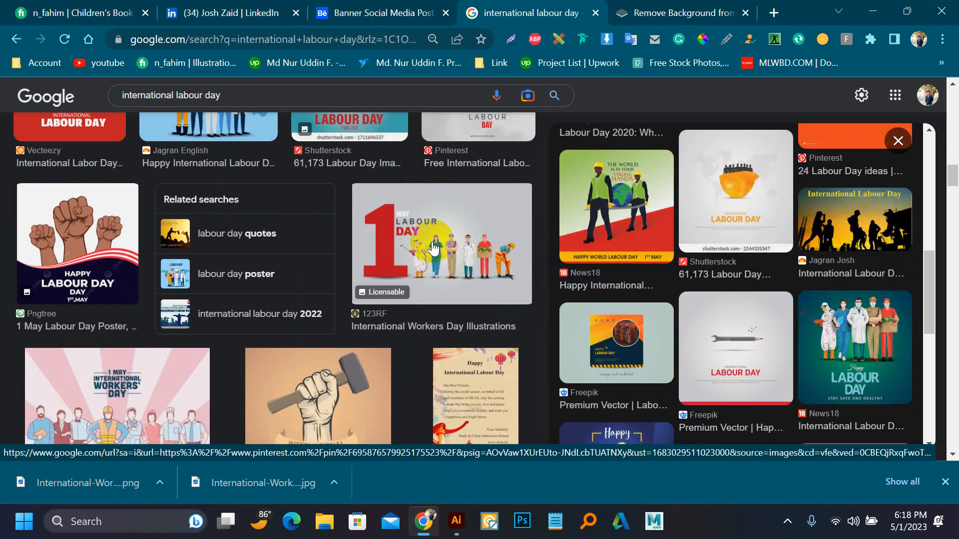
{"action": "left_click", "coordinate": [404, 255]}
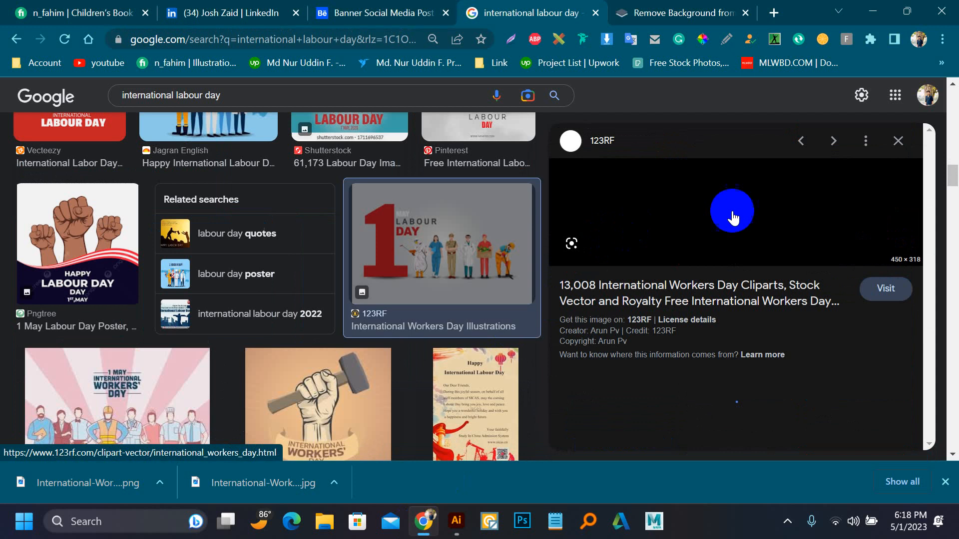
{"action": "scroll", "coordinate": [430, 322], "scroll_direction": "down", "scroll_amount": 6}
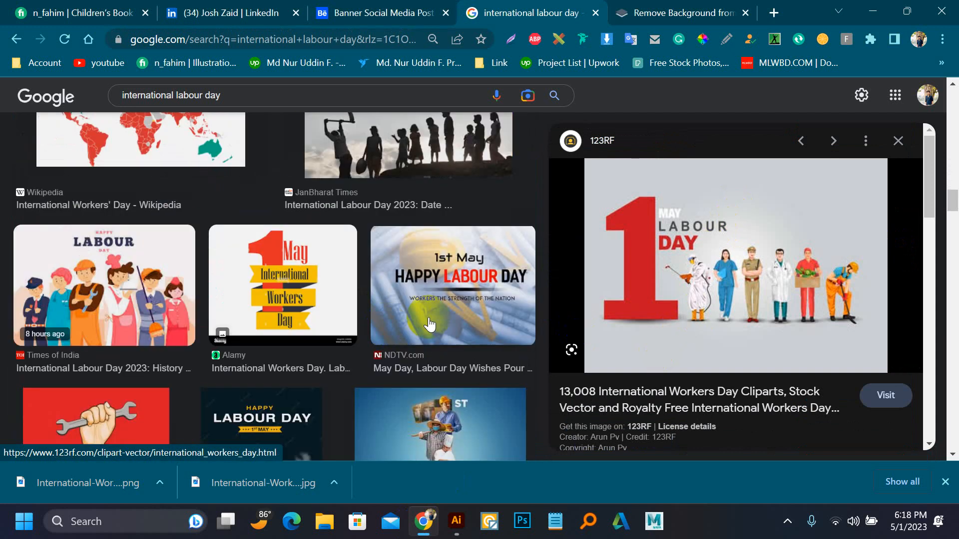
{"action": "scroll", "coordinate": [394, 250], "scroll_direction": "up", "scroll_amount": 4}
{"action": "scroll", "coordinate": [384, 345], "scroll_direction": "down", "scroll_amount": 2}
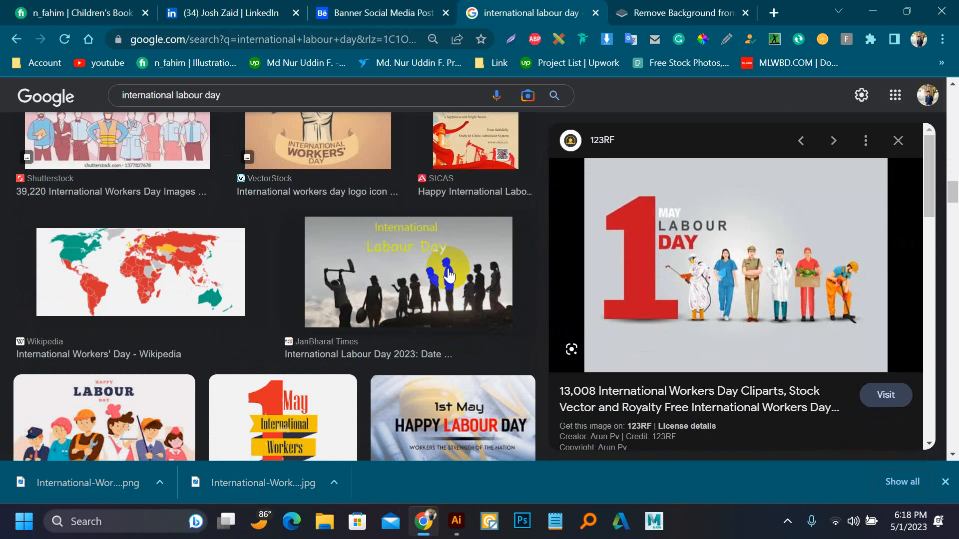
{"action": "left_click", "coordinate": [378, 364]}
{"action": "scroll", "coordinate": [706, 269], "scroll_direction": "down", "scroll_amount": 5}
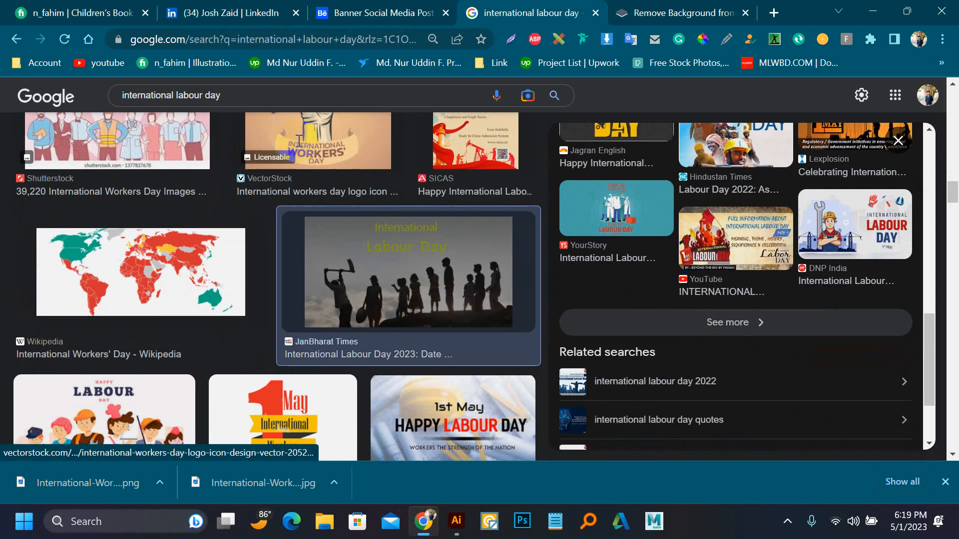
Search Google Images for "international labour day shilloutte".
{"action": "left_click", "coordinate": [231, 94]}
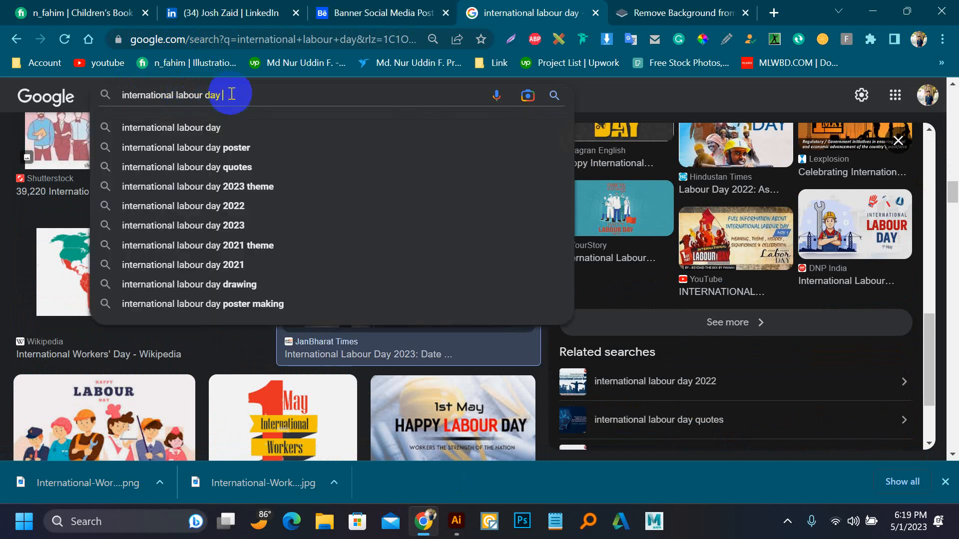
{"action": "type", "text": "shilloutte"}
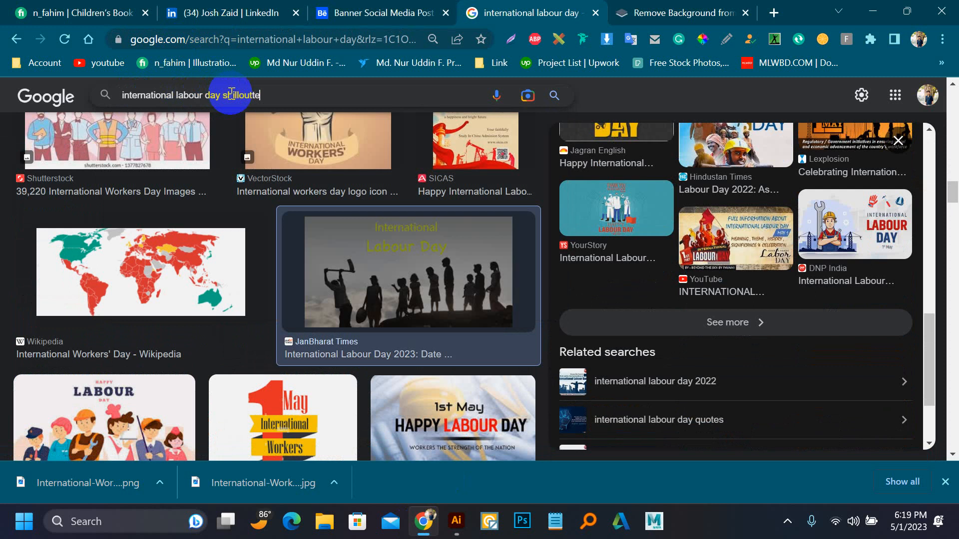
{"action": "key", "text": "Return"}
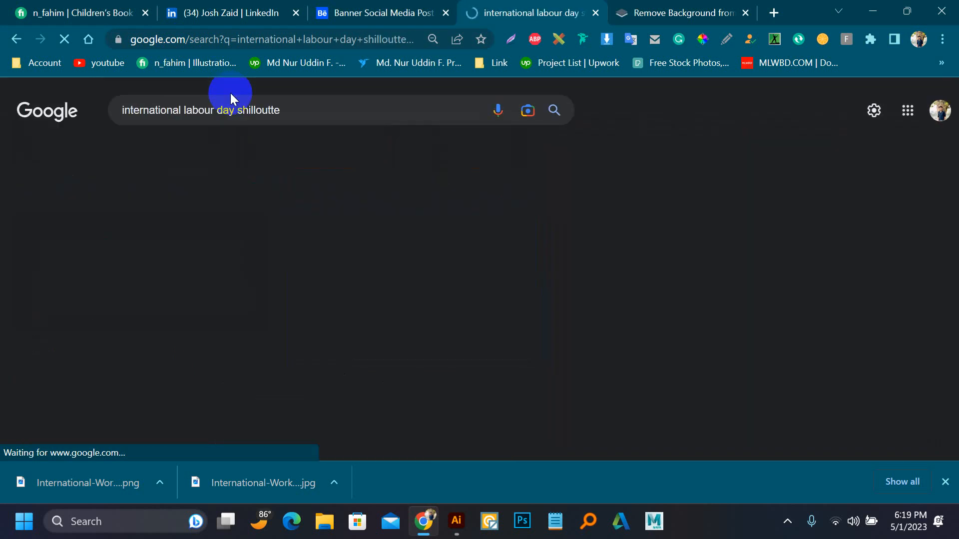
Preview the orange Vecteezy Labour Day image with the black worker silhouettes and copy it.
{"action": "scroll", "coordinate": [195, 288], "scroll_direction": "down", "scroll_amount": 3}
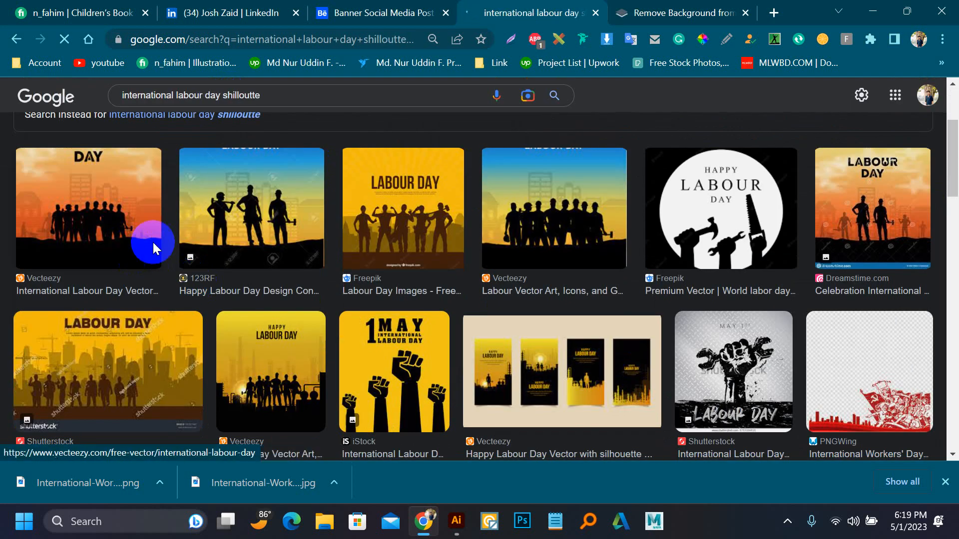
{"action": "left_click", "coordinate": [154, 246]}
{"action": "right_click", "coordinate": [725, 247]}
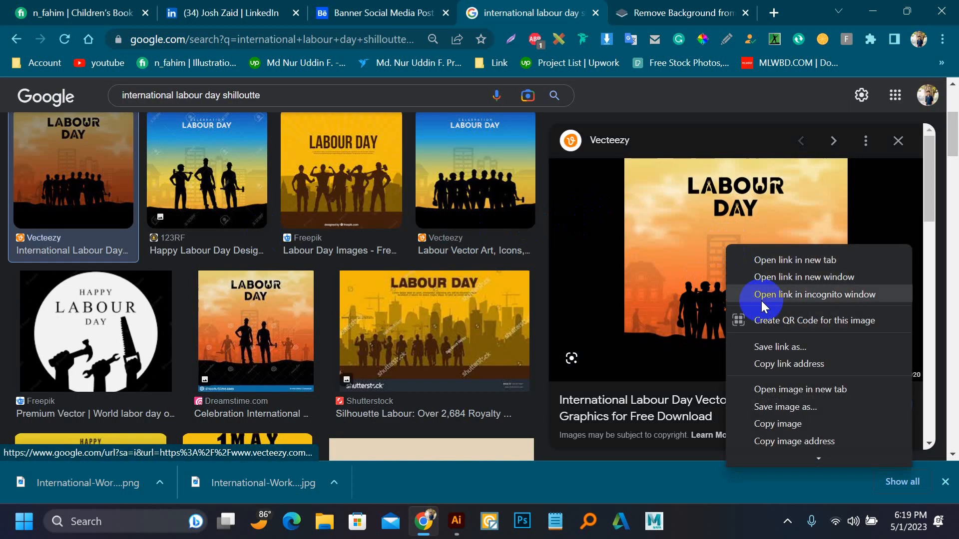
{"action": "left_click", "coordinate": [795, 425]}
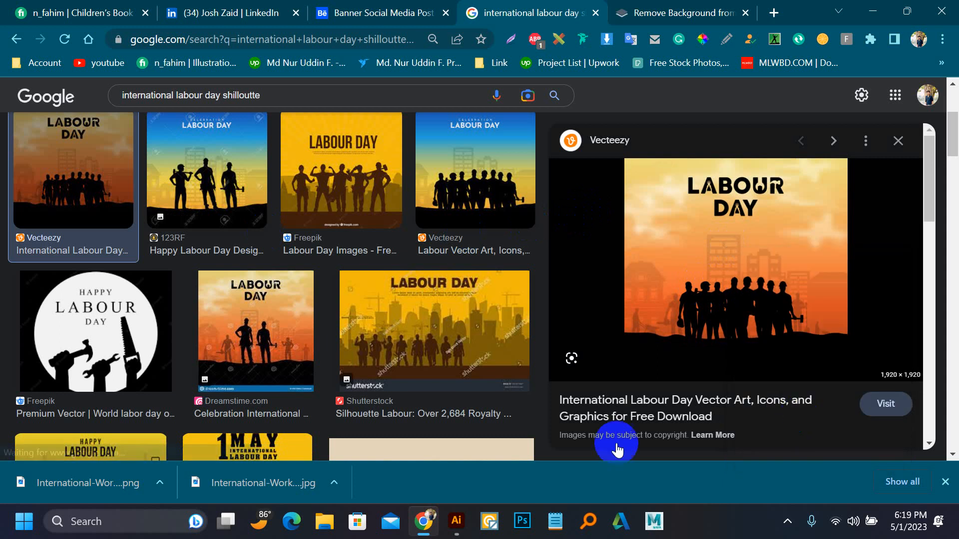
Switch back to Illustrator and paste the copied worker silhouette image into the document.
{"action": "left_click", "coordinate": [458, 521]}
{"action": "left_click_drag", "start_coordinate": [353, 369], "coordinate": [481, 230]}
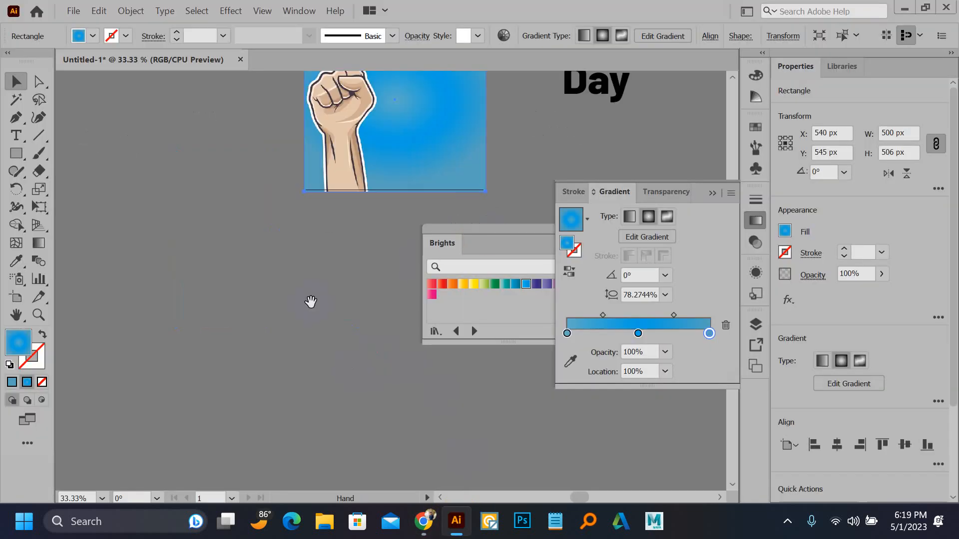
{"action": "left_click_drag", "start_coordinate": [311, 300], "coordinate": [369, 242]}
{"action": "key", "text": "ctrl+v"}
{"action": "scroll", "coordinate": [352, 250], "scroll_direction": "down", "scroll_amount": 4}
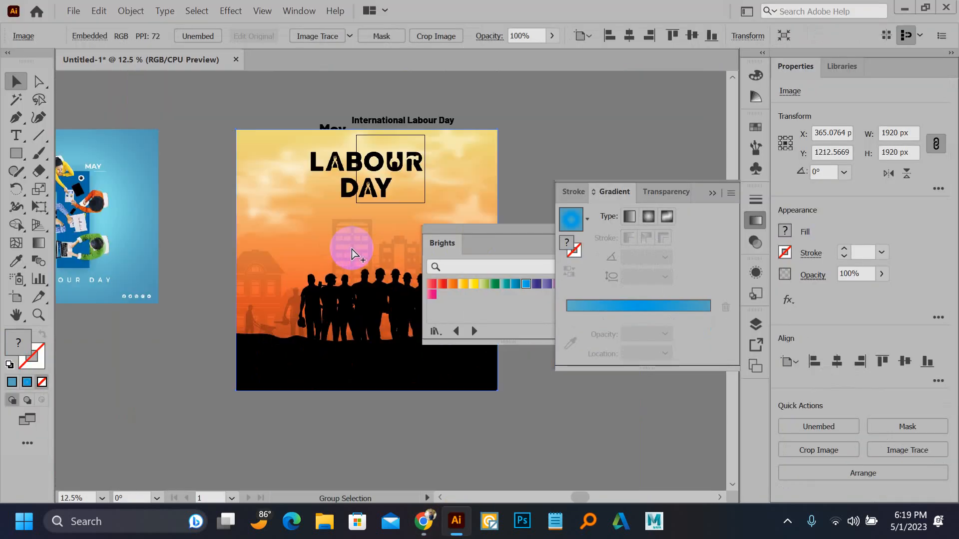
Move the pasted orange Labour Day image below the artboard and try Image Trace on it.
{"action": "left_click_drag", "start_coordinate": [340, 276], "coordinate": [274, 344]}
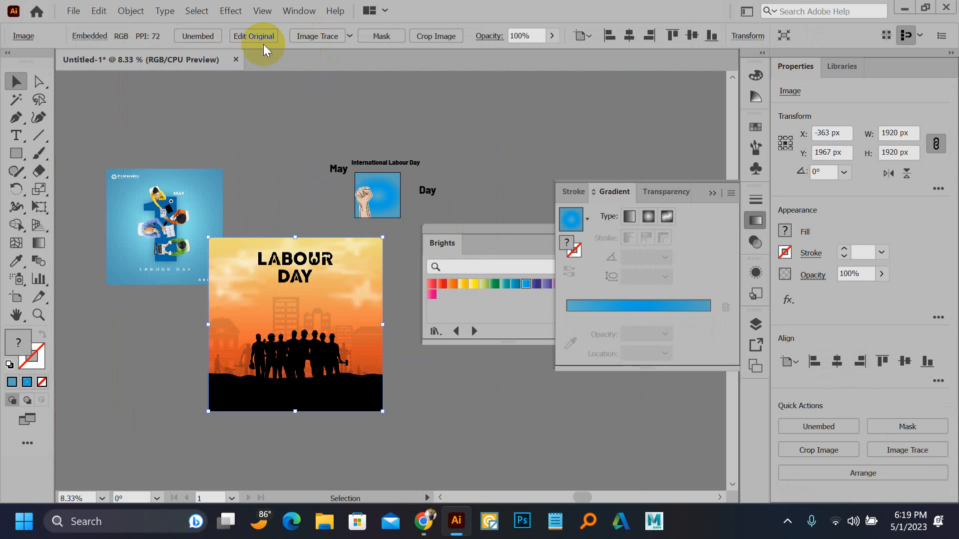
{"action": "left_click", "coordinate": [315, 36]}
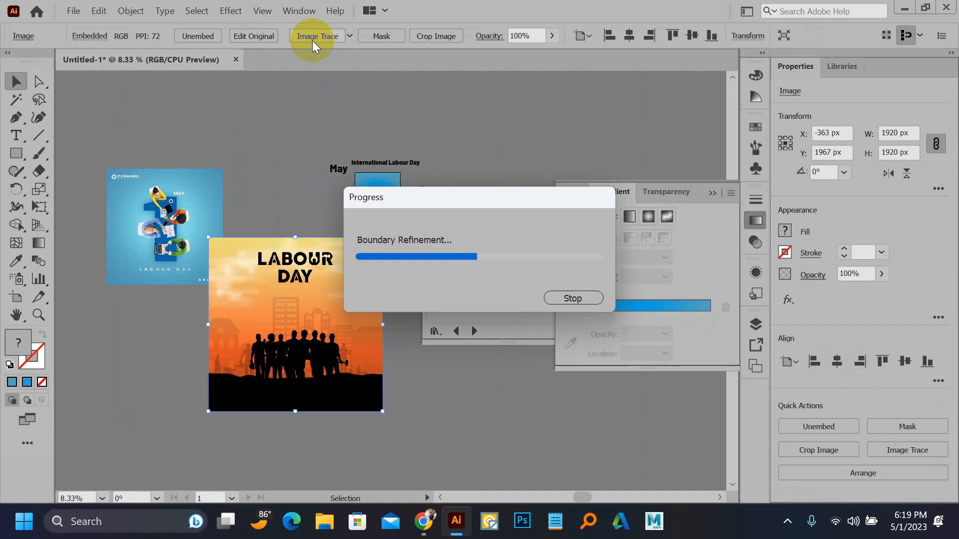
{"action": "key", "text": "ctrl+z"}
{"action": "left_click", "coordinate": [289, 359]}
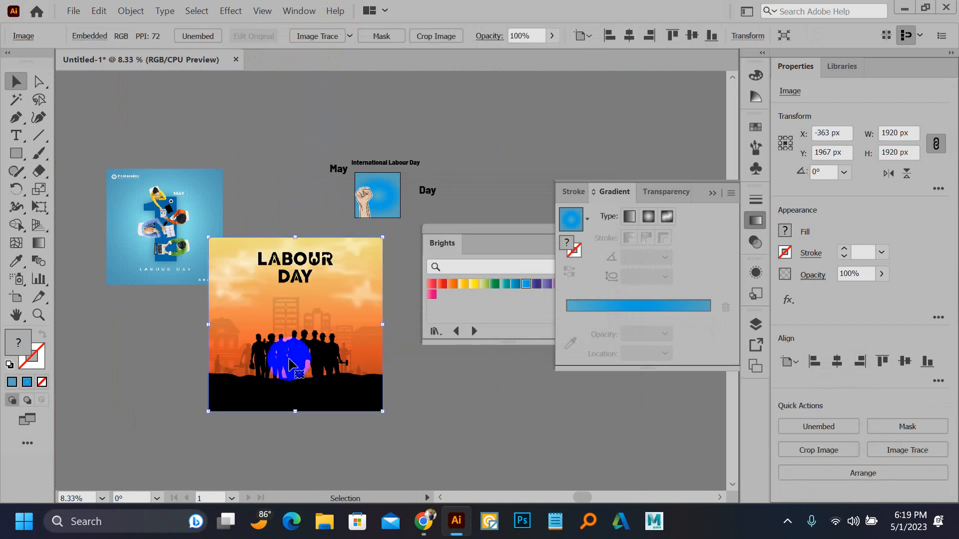
Switch to Chrome and look through the labour day silhouette image results for another worker silhouette picture.
{"action": "left_click", "coordinate": [423, 522]}
{"action": "scroll", "coordinate": [343, 300], "scroll_direction": "down", "scroll_amount": 3}
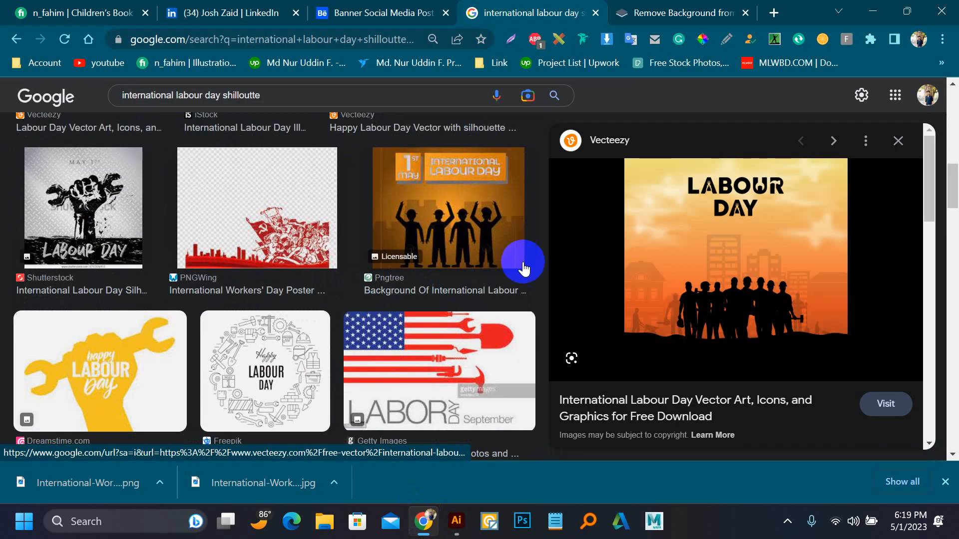
{"action": "right_click", "coordinate": [668, 278]}
{"action": "scroll", "coordinate": [669, 279], "scroll_direction": "down", "scroll_amount": 5}
{"action": "scroll", "coordinate": [471, 299], "scroll_direction": "down", "scroll_amount": 10}
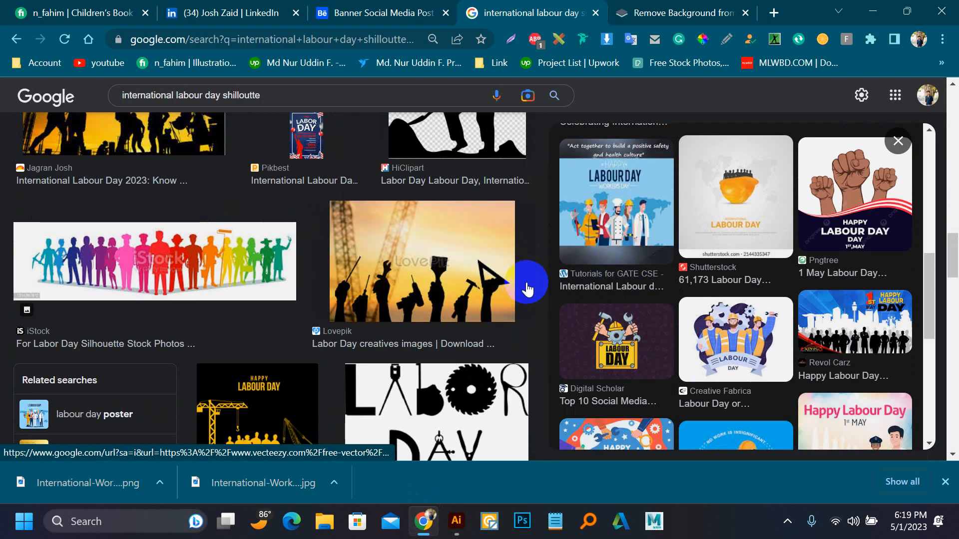
{"action": "scroll", "coordinate": [443, 278], "scroll_direction": "down", "scroll_amount": 8}
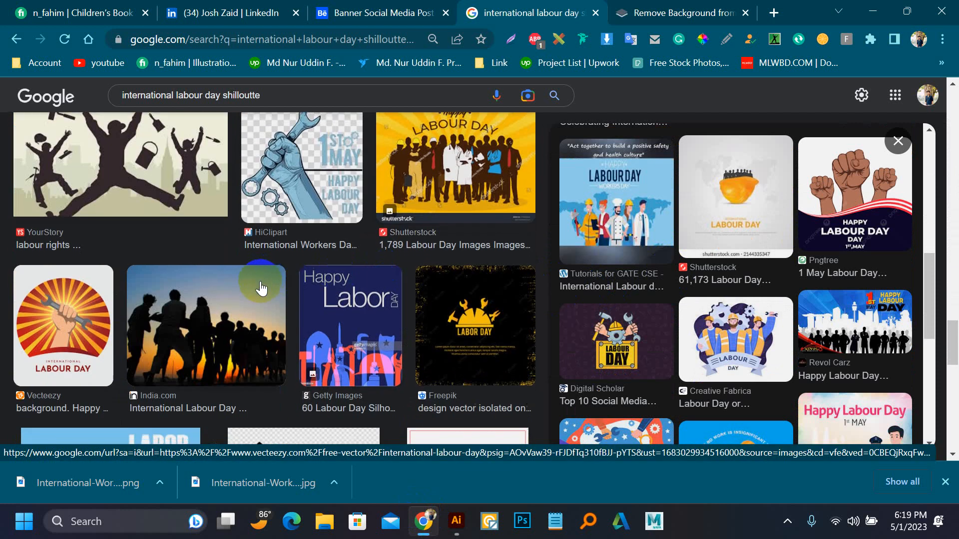
{"action": "scroll", "coordinate": [261, 283], "scroll_direction": "down", "scroll_amount": 5}
{"action": "scroll", "coordinate": [261, 289], "scroll_direction": "down", "scroll_amount": 5}
{"action": "scroll", "coordinate": [261, 288], "scroll_direction": "up", "scroll_amount": 3}
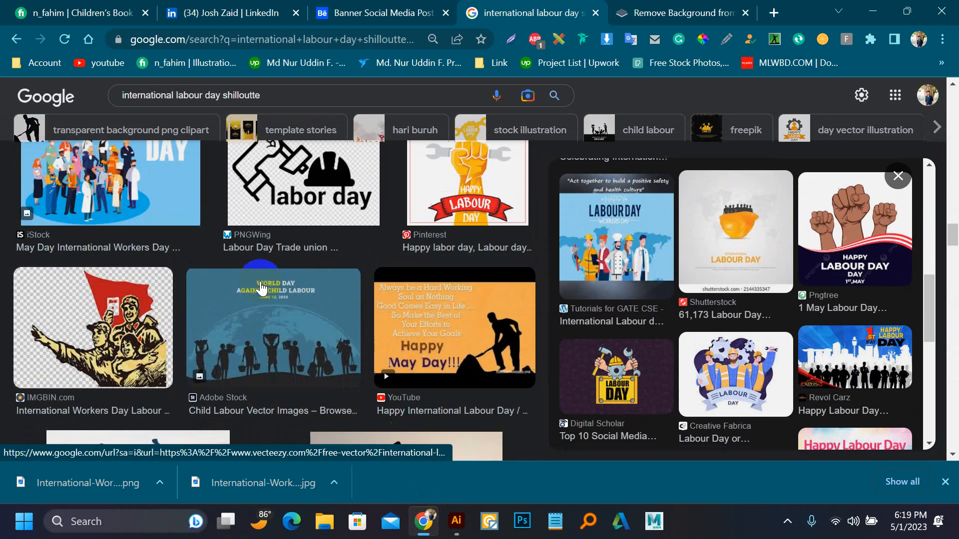
{"action": "scroll", "coordinate": [260, 288], "scroll_direction": "down", "scroll_amount": 10}
{"action": "scroll", "coordinate": [261, 288], "scroll_direction": "down", "scroll_amount": 5}
{"action": "scroll", "coordinate": [262, 283], "scroll_direction": "down", "scroll_amount": 2}
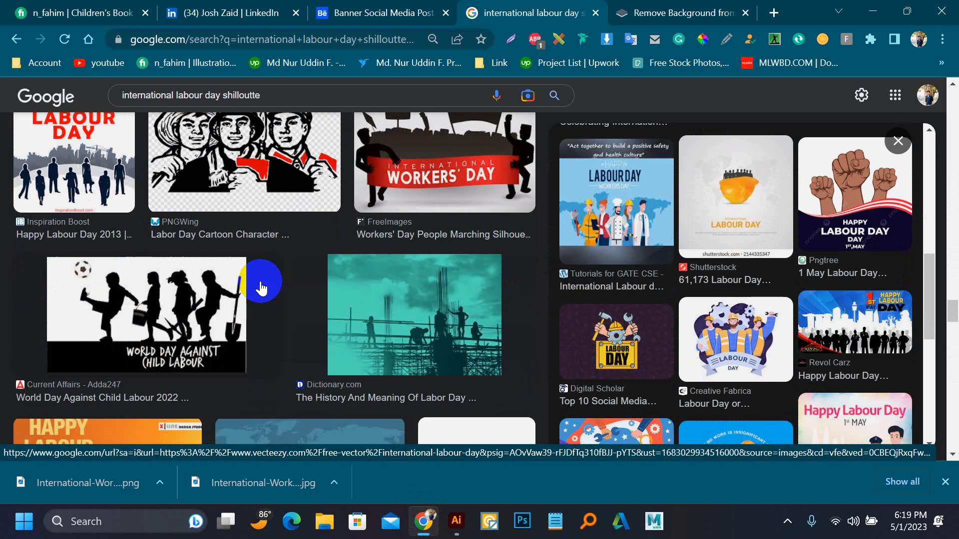
Preview the Inspiration Boost "Happy Labour Day" picture and examine the remaining results and related images.
{"action": "left_click", "coordinate": [76, 184]}
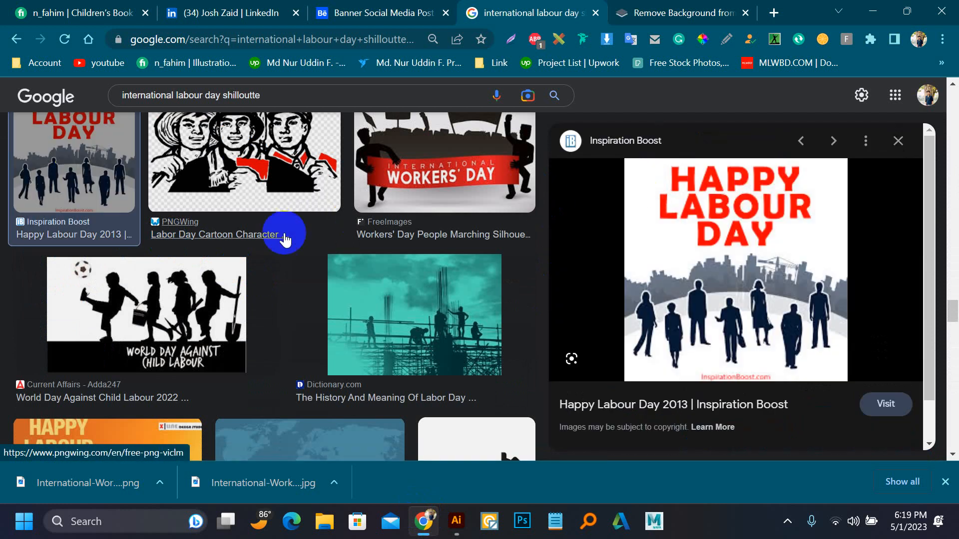
{"action": "scroll", "coordinate": [283, 241], "scroll_direction": "down", "scroll_amount": 6}
{"action": "scroll", "coordinate": [233, 254], "scroll_direction": "down", "scroll_amount": 10}
{"action": "scroll", "coordinate": [229, 255], "scroll_direction": "up", "scroll_amount": 2}
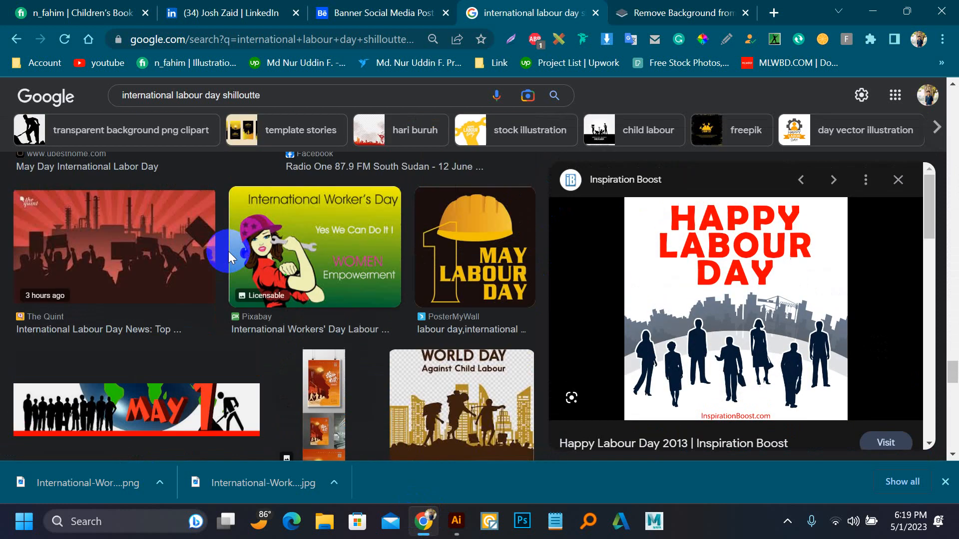
{"action": "scroll", "coordinate": [299, 256], "scroll_direction": "down", "scroll_amount": 10}
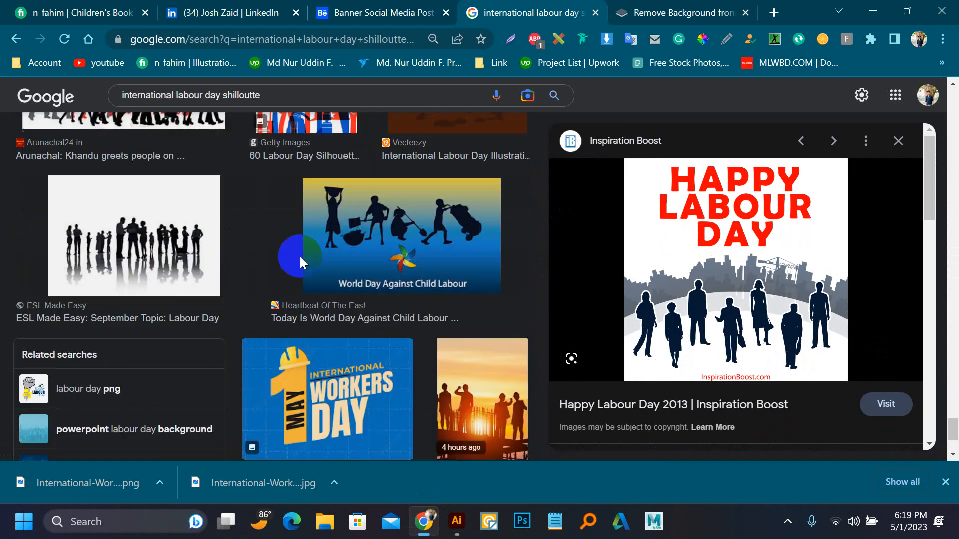
{"action": "scroll", "coordinate": [299, 260], "scroll_direction": "up", "scroll_amount": 3}
{"action": "scroll", "coordinate": [706, 208], "scroll_direction": "down", "scroll_amount": 10}
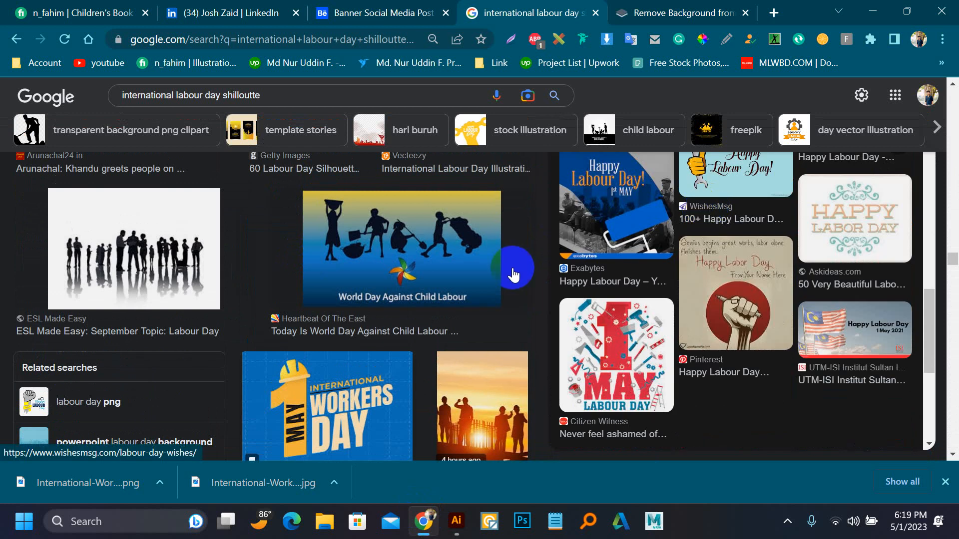
{"action": "scroll", "coordinate": [362, 279], "scroll_direction": "up", "scroll_amount": 7}
{"action": "scroll", "coordinate": [358, 282], "scroll_direction": "down", "scroll_amount": 5}
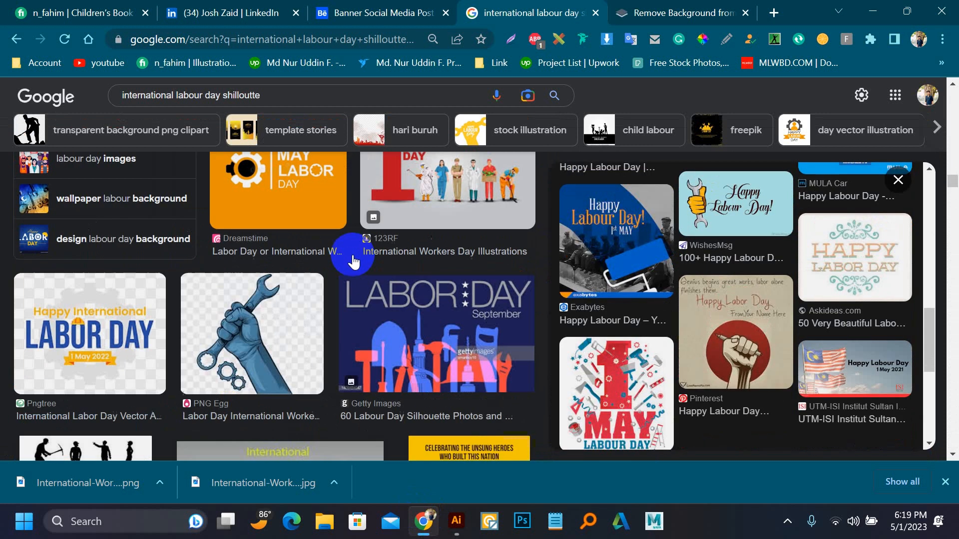
Search Google Images for "international labour day shilloutte black and white".
{"action": "left_click", "coordinate": [336, 96]}
{"action": "type", "text": "b"}
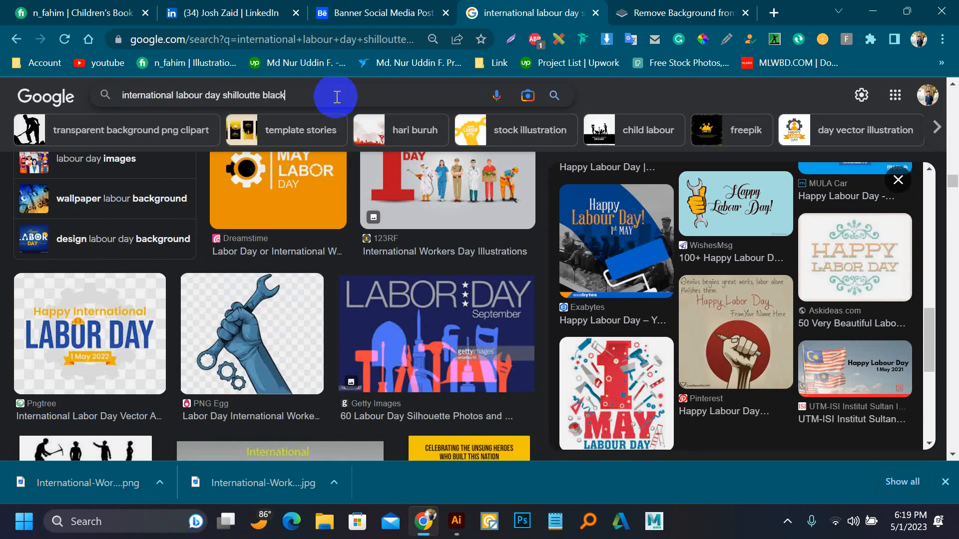
{"action": "type", "text": "lack and white"}
{"action": "key", "text": "Return"}
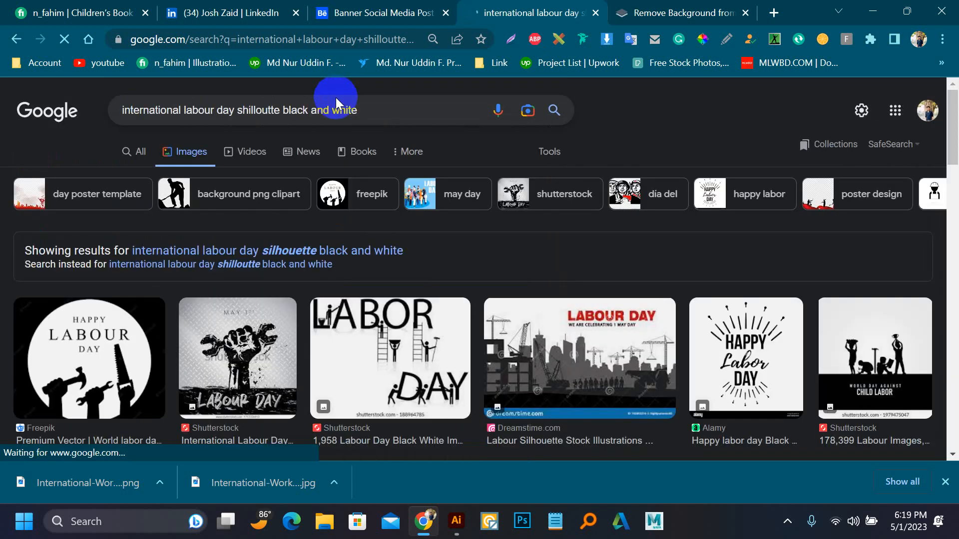
Look through the black and white labour day silhouette results for a usable worker picture.
{"action": "scroll", "coordinate": [279, 225], "scroll_direction": "down", "scroll_amount": 3}
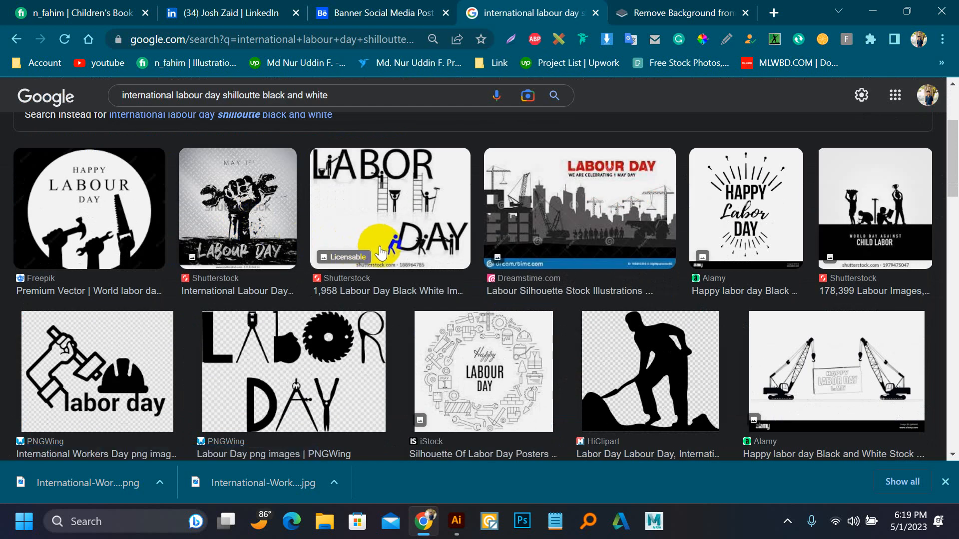
{"action": "scroll", "coordinate": [380, 253], "scroll_direction": "down", "scroll_amount": 5}
{"action": "scroll", "coordinate": [256, 261], "scroll_direction": "down", "scroll_amount": 5}
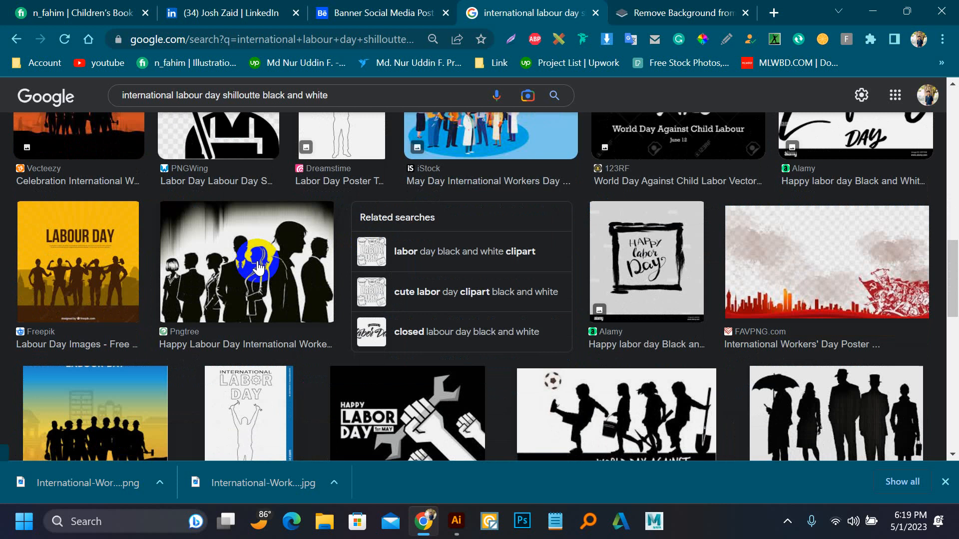
{"action": "scroll", "coordinate": [258, 268], "scroll_direction": "down", "scroll_amount": 6}
{"action": "scroll", "coordinate": [257, 268], "scroll_direction": "up", "scroll_amount": 3}
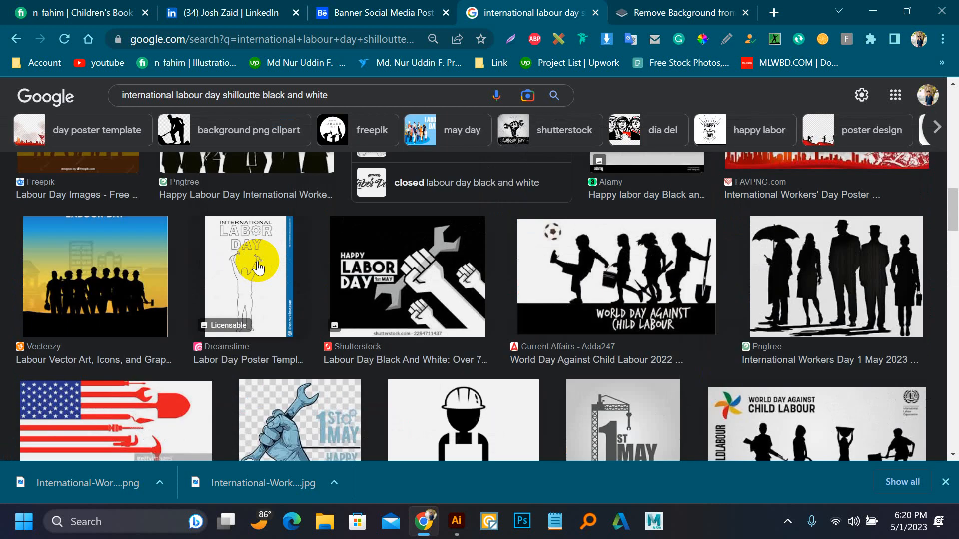
{"action": "scroll", "coordinate": [257, 268], "scroll_direction": "down", "scroll_amount": 5}
{"action": "scroll", "coordinate": [258, 268], "scroll_direction": "down", "scroll_amount": 6}
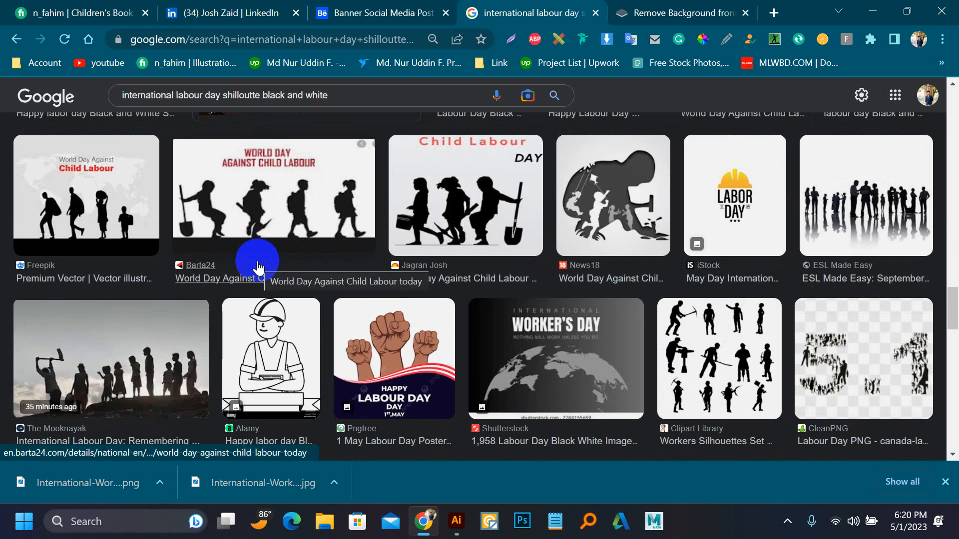
{"action": "scroll", "coordinate": [258, 268], "scroll_direction": "down", "scroll_amount": 3}
{"action": "scroll", "coordinate": [257, 268], "scroll_direction": "up", "scroll_amount": 14}
{"action": "scroll", "coordinate": [258, 268], "scroll_direction": "up", "scroll_amount": 8}
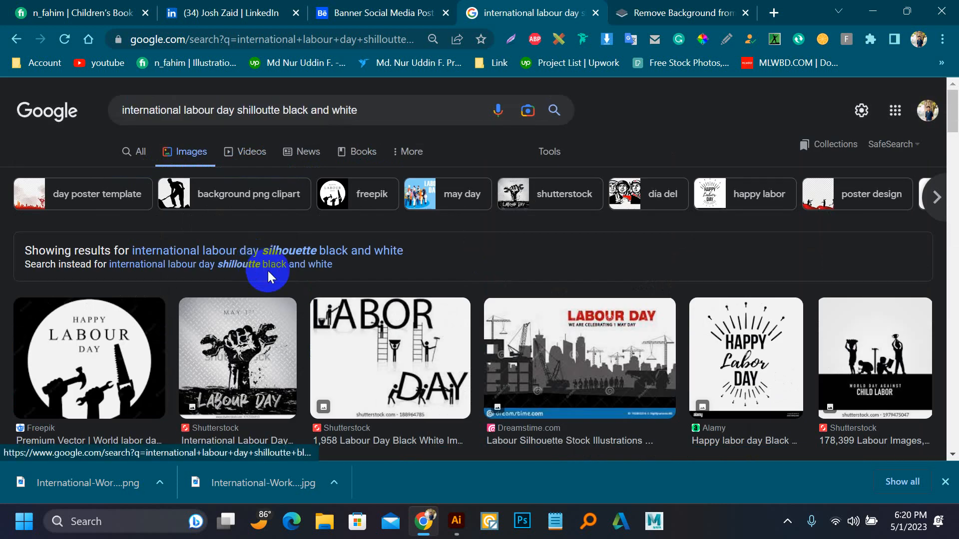
Copy the Shutterstock "World Day Against Child Labor" silhouette picture from its preview and paste it into the Illustrator document.
{"action": "left_click", "coordinate": [888, 358]}
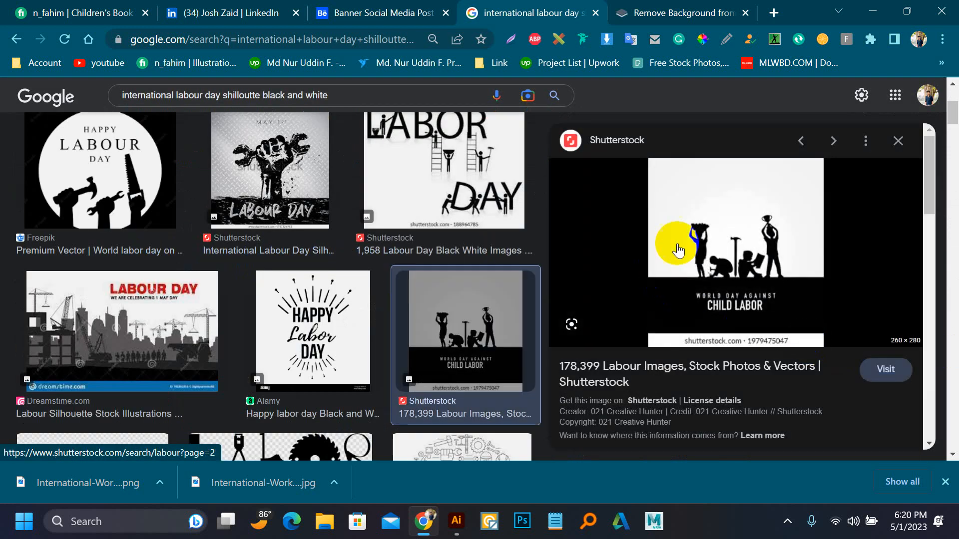
{"action": "right_click", "coordinate": [699, 228]}
{"action": "left_click", "coordinate": [497, 460]}
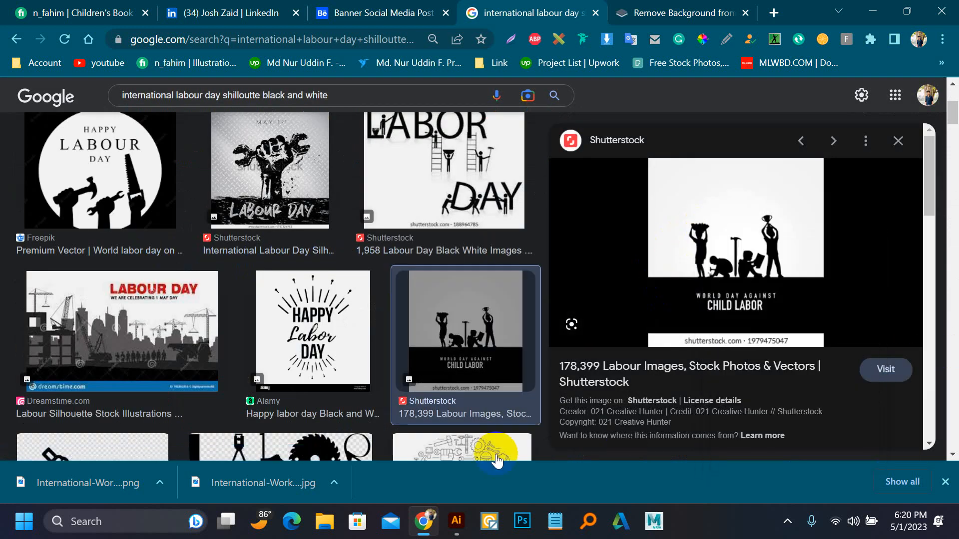
{"action": "left_click", "coordinate": [457, 521]}
{"action": "key", "text": "ctrl+v"}
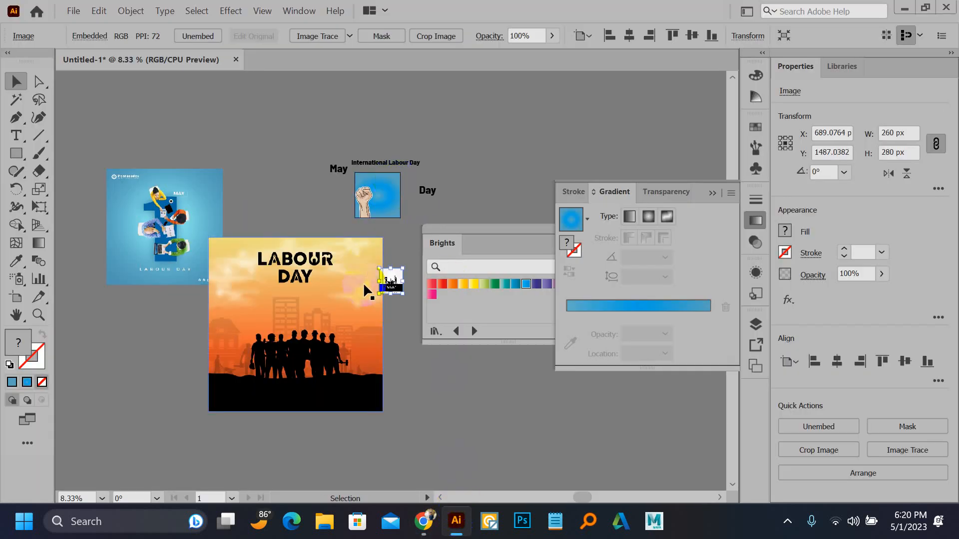
Inspect the pasted child labor silhouette picture up close and delete it.
{"action": "scroll", "coordinate": [403, 300], "scroll_direction": "up", "scroll_amount": 6}
{"action": "left_click_drag", "start_coordinate": [237, 230], "coordinate": [58, 382]}
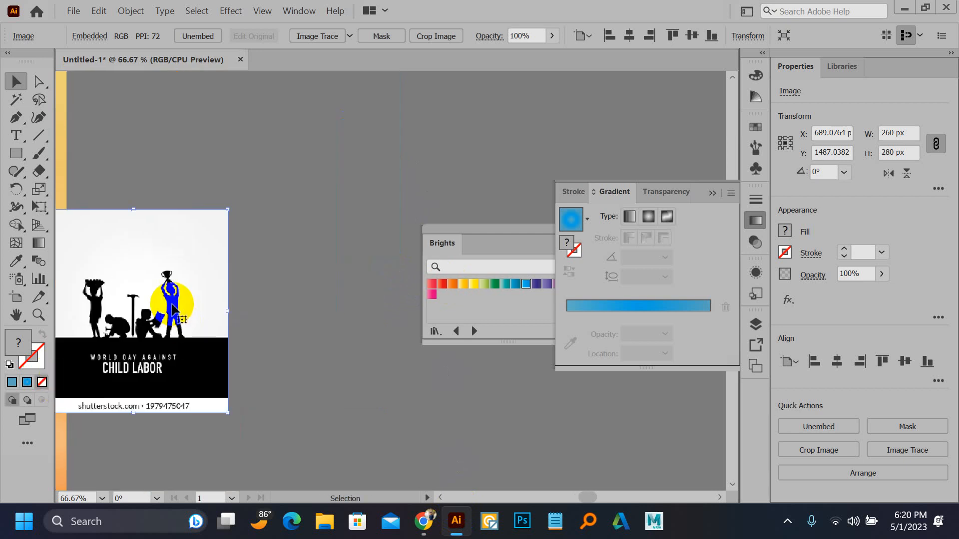
{"action": "left_click_drag", "start_coordinate": [171, 303], "coordinate": [291, 206]}
{"action": "scroll", "coordinate": [293, 207], "scroll_direction": "up", "scroll_amount": 5}
{"action": "key", "text": "Delete"}
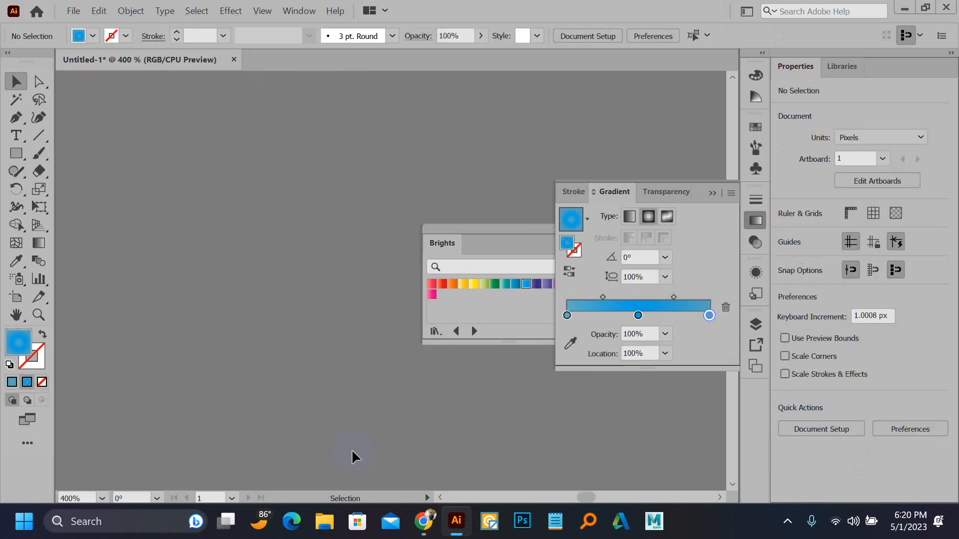
Return to Chrome and search further through the black and white silhouette results for worker figures.
{"action": "left_click", "coordinate": [417, 521]}
{"action": "scroll", "coordinate": [457, 347], "scroll_direction": "down", "scroll_amount": 5}
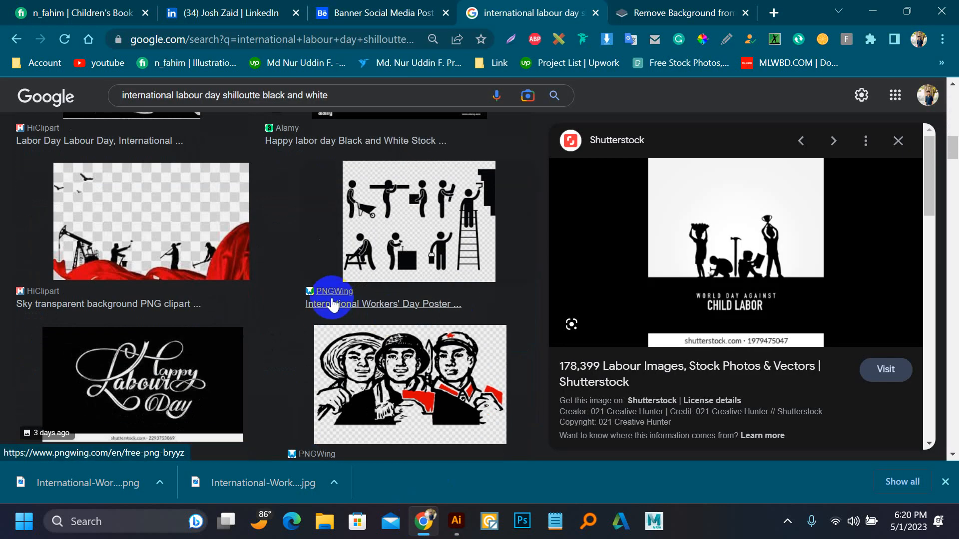
{"action": "scroll", "coordinate": [332, 300], "scroll_direction": "down", "scroll_amount": 5}
{"action": "scroll", "coordinate": [331, 303], "scroll_direction": "down", "scroll_amount": 10}
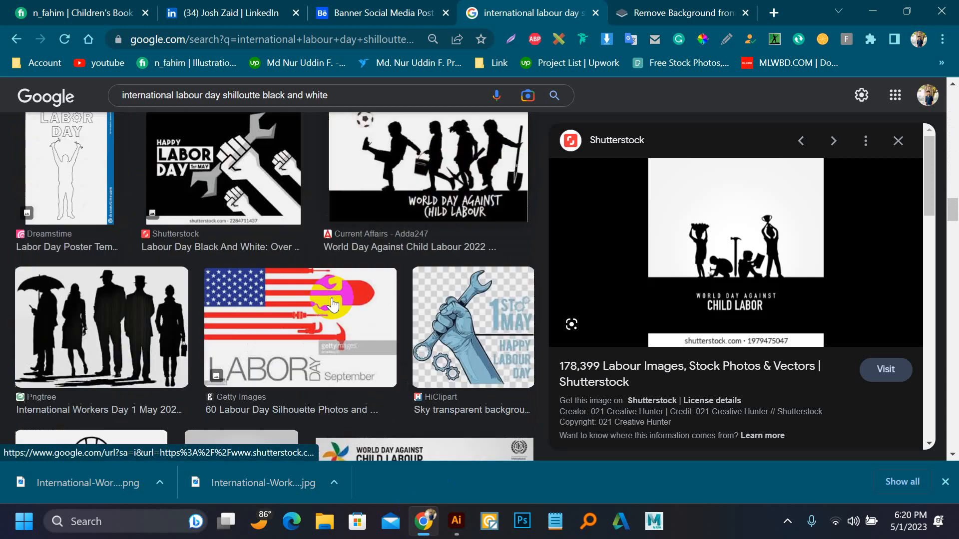
{"action": "scroll", "coordinate": [331, 299], "scroll_direction": "down", "scroll_amount": 5}
{"action": "scroll", "coordinate": [240, 229], "scroll_direction": "down", "scroll_amount": 10}
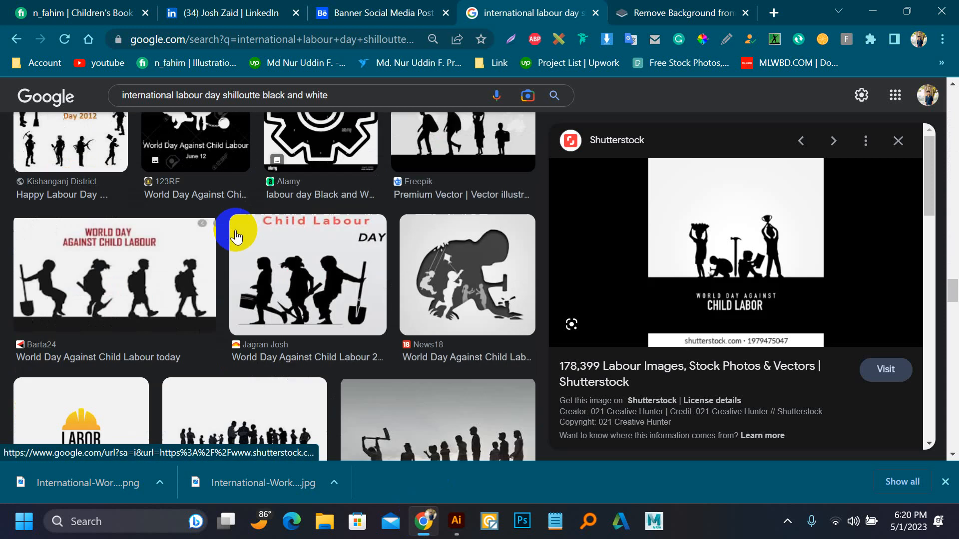
{"action": "scroll", "coordinate": [236, 235], "scroll_direction": "down", "scroll_amount": 15}
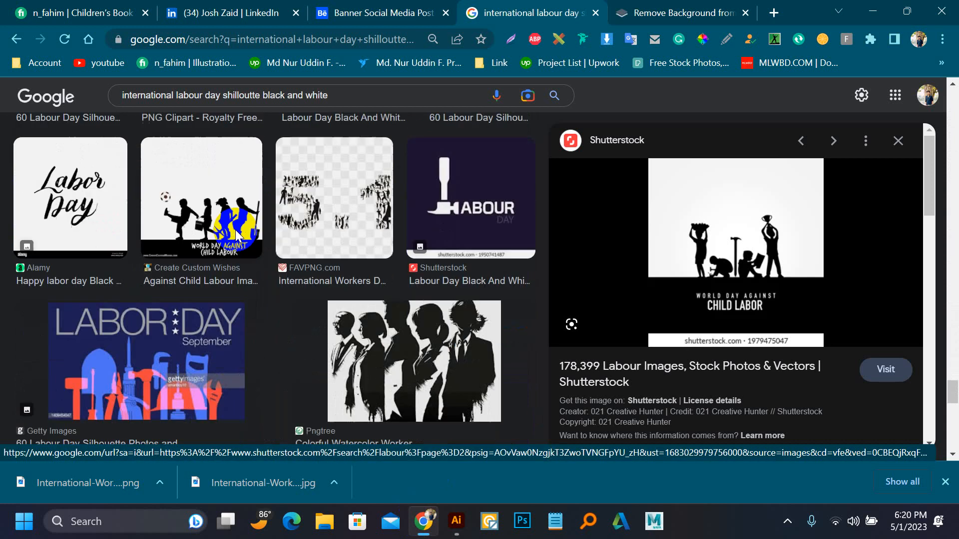
{"action": "scroll", "coordinate": [235, 228], "scroll_direction": "down", "scroll_amount": 5}
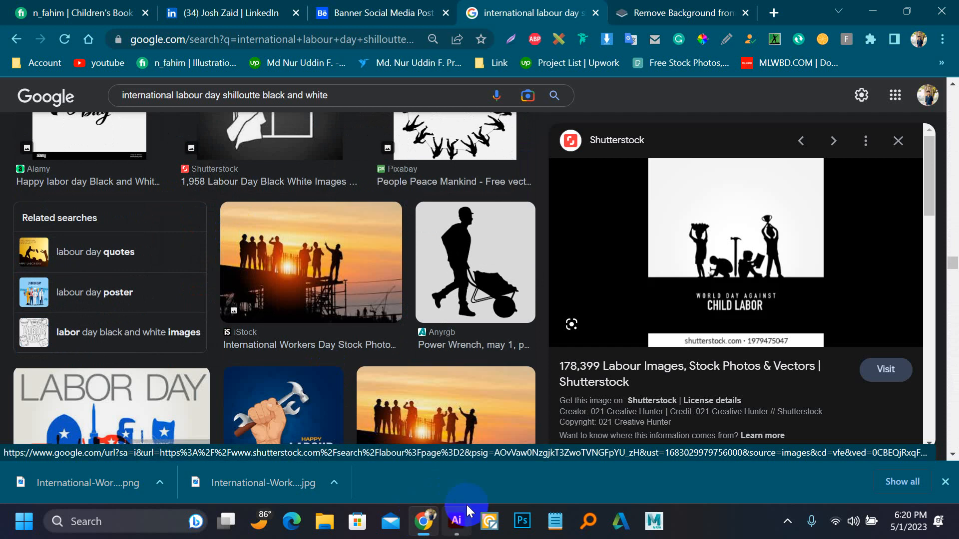
Switch back to Illustrator, place the "International Labour Day" text over the artboard's upper part and move the raised fist off the artboard.
{"action": "left_click", "coordinate": [456, 521]}
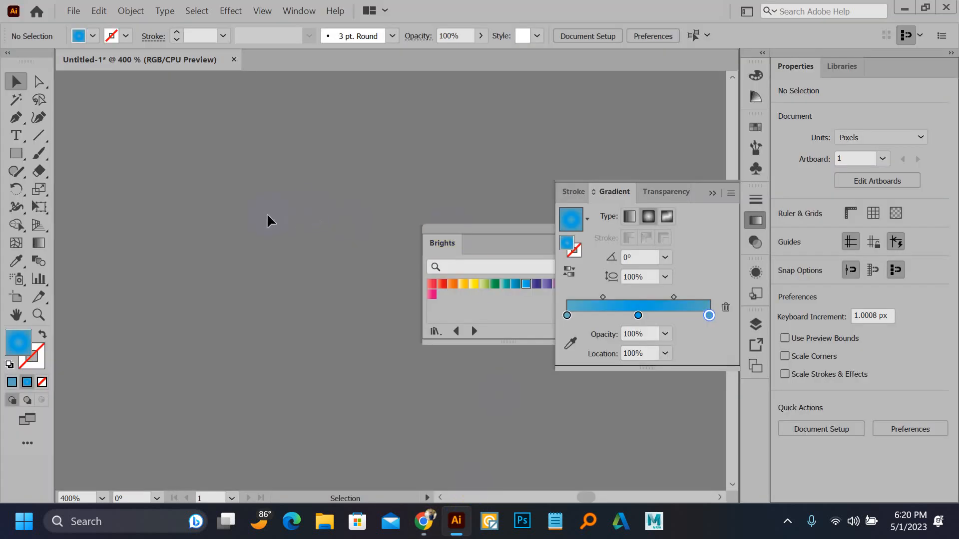
{"action": "scroll", "coordinate": [267, 216], "scroll_direction": "down", "scroll_amount": 3}
{"action": "left_click_drag", "start_coordinate": [345, 239], "coordinate": [286, 263]}
{"action": "scroll", "coordinate": [286, 263], "scroll_direction": "down", "scroll_amount": 4}
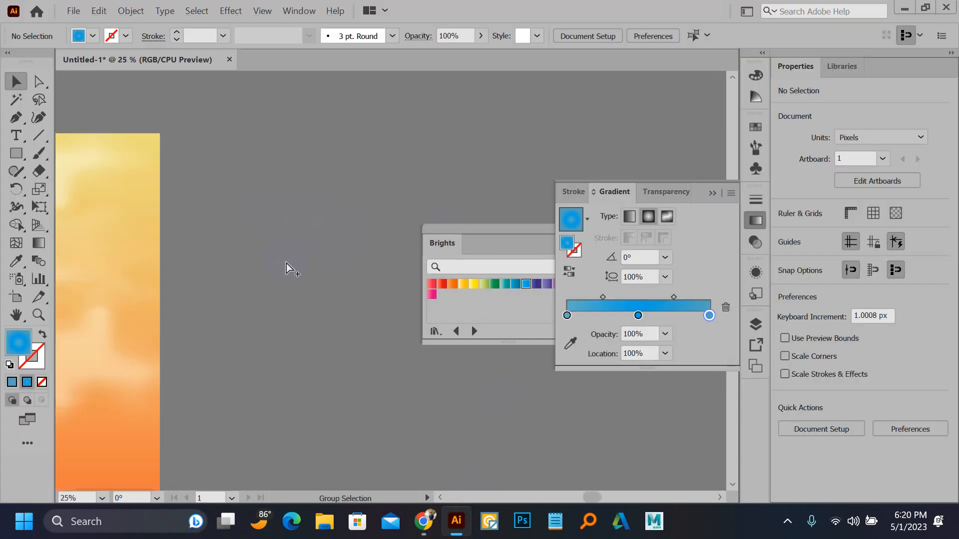
{"action": "scroll", "coordinate": [321, 261], "scroll_direction": "up", "scroll_amount": 1}
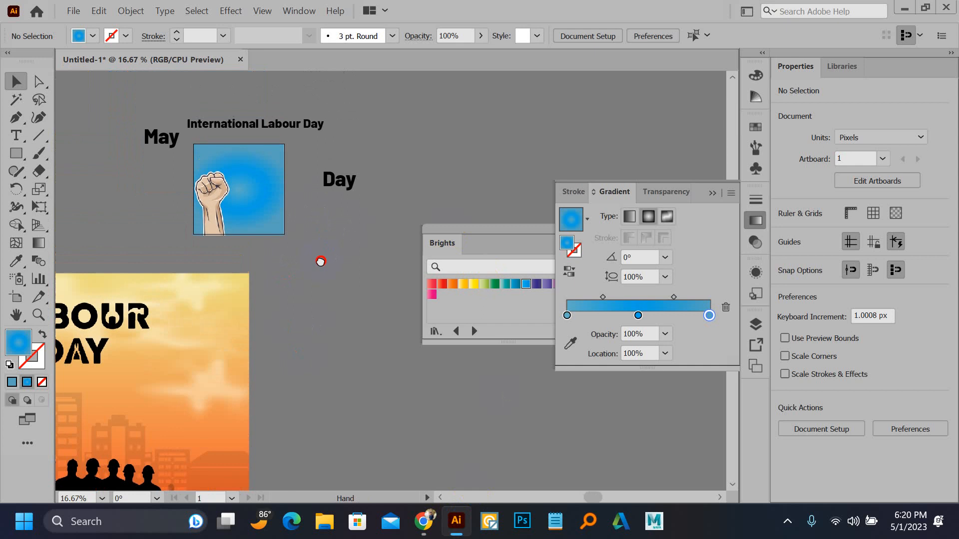
{"action": "scroll", "coordinate": [254, 137], "scroll_direction": "up", "scroll_amount": 3}
{"action": "left_click_drag", "start_coordinate": [243, 178], "coordinate": [273, 250]}
{"action": "left_click_drag", "start_coordinate": [141, 378], "coordinate": [156, 314]}
{"action": "left_click_drag", "start_coordinate": [455, 415], "coordinate": [463, 422]}
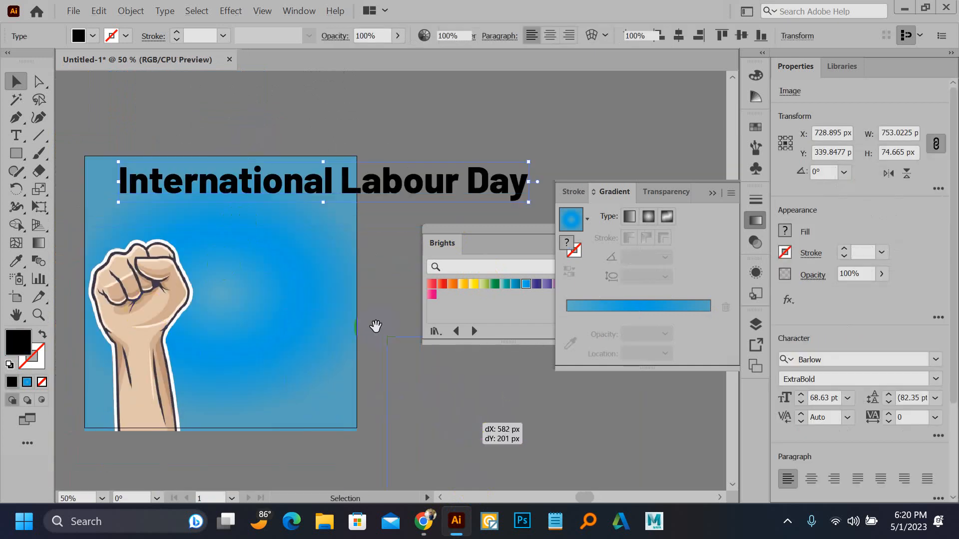
{"action": "left_click_drag", "start_coordinate": [343, 262], "coordinate": [272, 157]}
{"action": "left_click", "coordinate": [766, 73]}
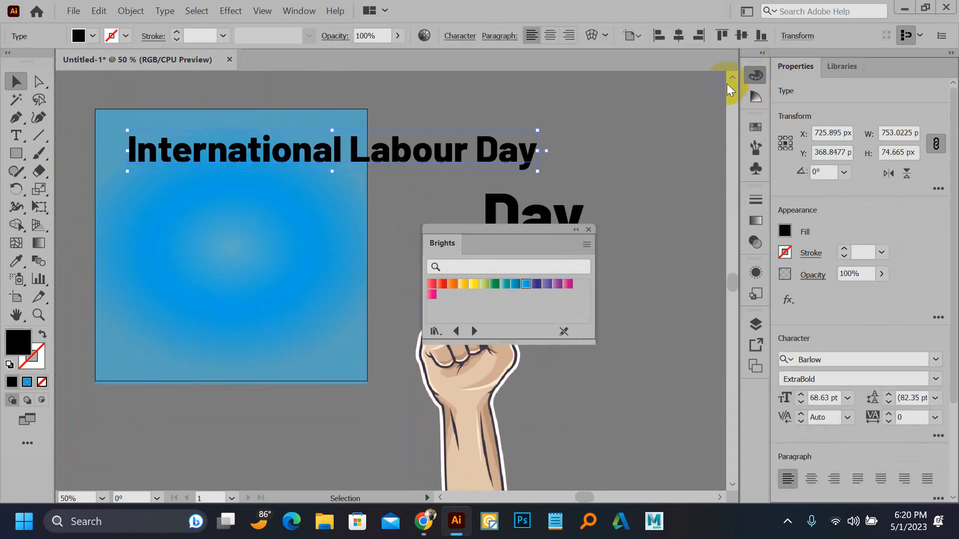
Recolor the "International Labour Day" title white (FFFFFF), then remove the words "Labour Day" and the space before them from the line.
{"action": "left_click", "coordinate": [589, 170]}
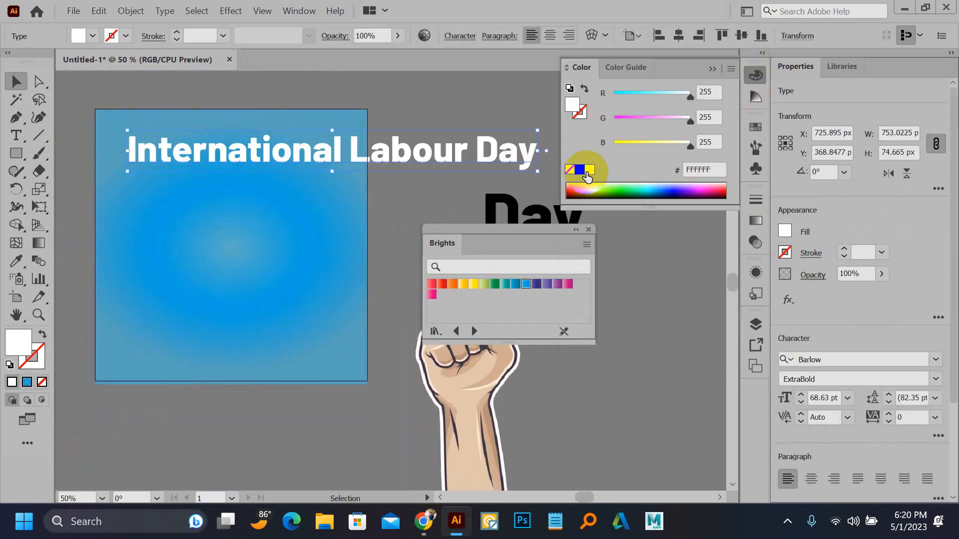
{"action": "scroll", "coordinate": [353, 150], "scroll_direction": "up", "scroll_amount": 1}
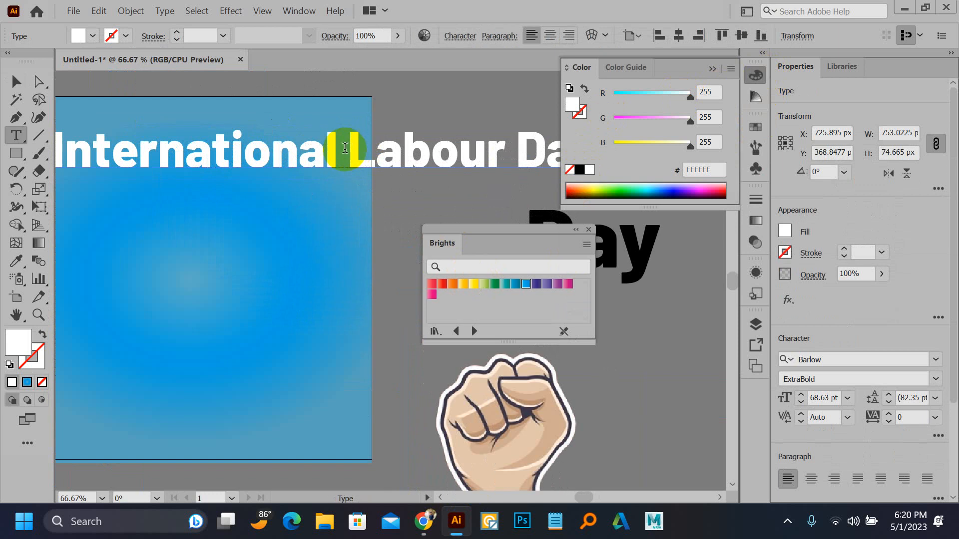
{"action": "left_click", "coordinate": [349, 150]}
{"action": "key", "text": "BackSpace"}
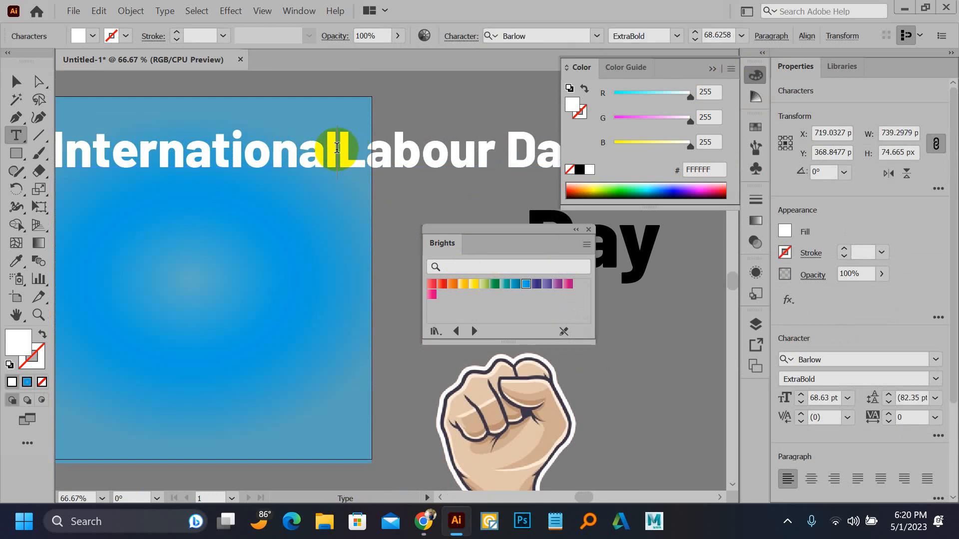
{"action": "left_click_drag", "start_coordinate": [339, 147], "coordinate": [621, 159]}
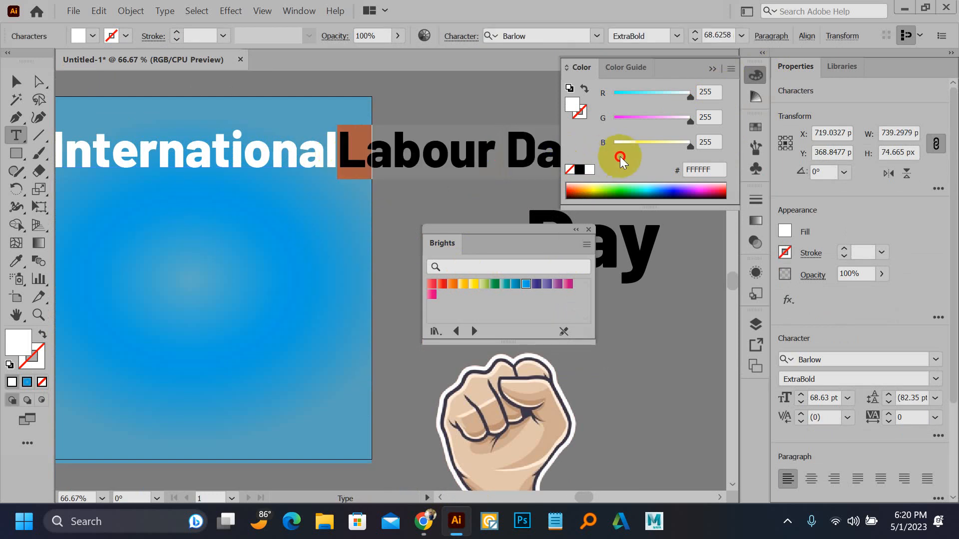
{"action": "key", "text": "BackSpace"}
{"action": "scroll", "coordinate": [368, 150], "scroll_direction": "down", "scroll_amount": 2}
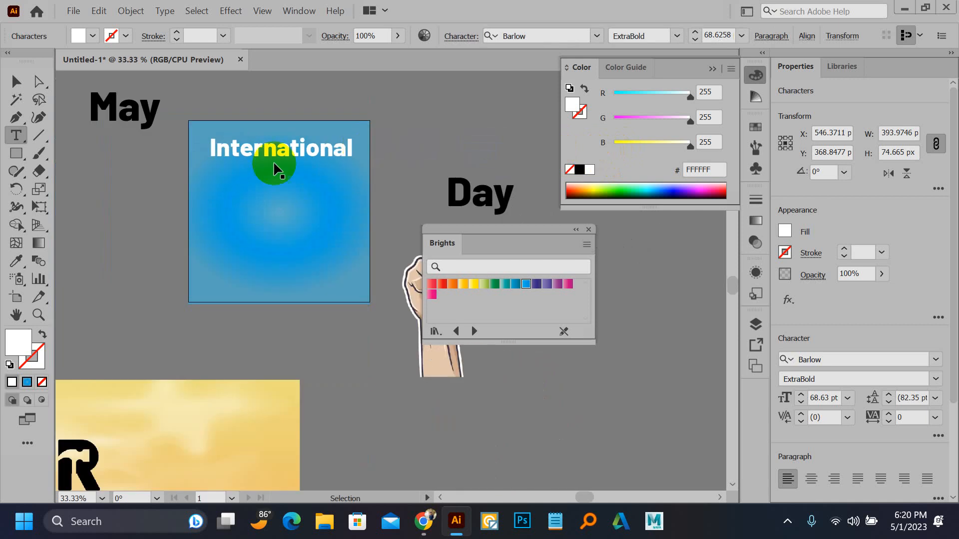
Add "Labour Day" as a separate white text line and place it centered directly beneath "International".
{"action": "scroll", "coordinate": [222, 157], "scroll_direction": "up", "scroll_amount": 2}
{"action": "key", "text": "ctrl+z"}
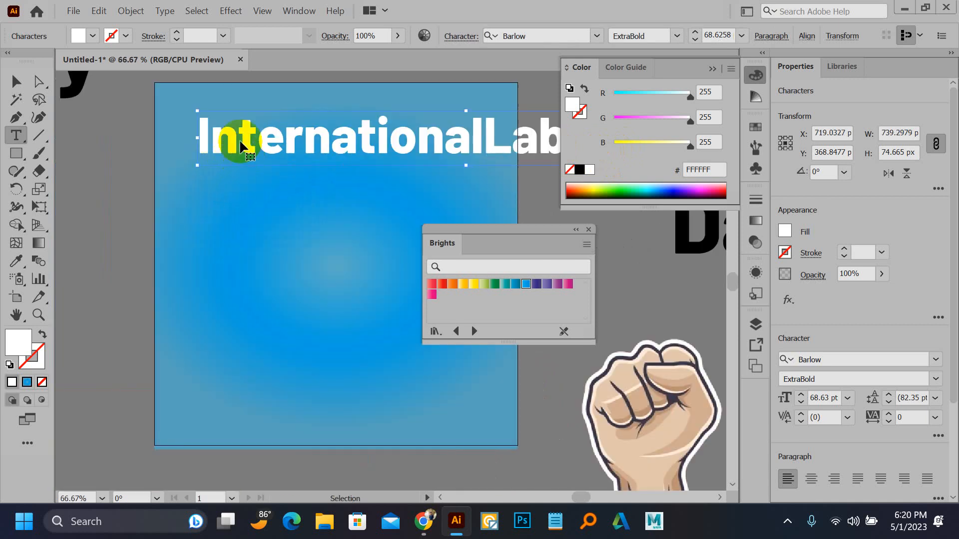
{"action": "key", "text": "ctrl+shift+z"}
{"action": "left_click", "coordinate": [20, 86]}
{"action": "left_click", "coordinate": [113, 217]}
{"action": "key", "text": "ctrl+v"}
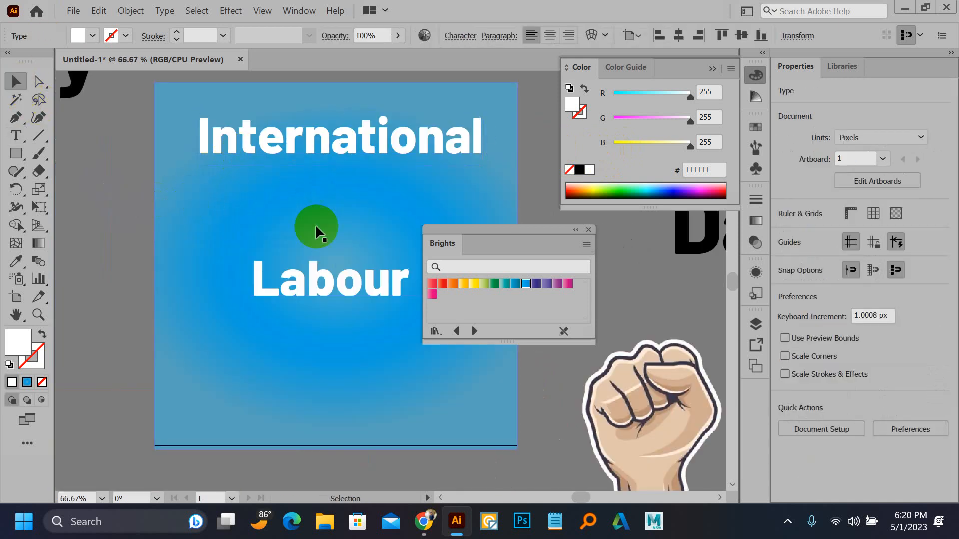
{"action": "left_click_drag", "start_coordinate": [332, 278], "coordinate": [306, 192]}
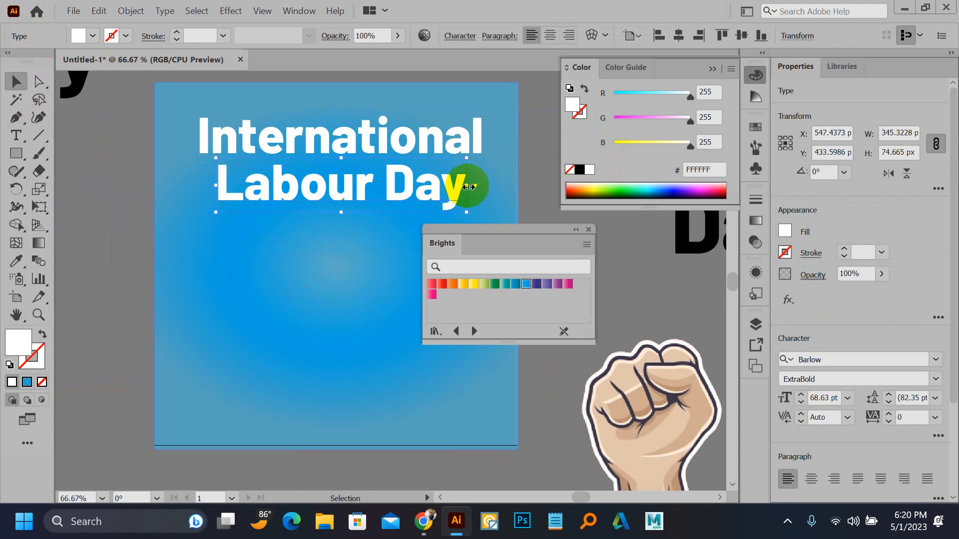
{"action": "left_click_drag", "start_coordinate": [255, 204], "coordinate": [253, 205]}
Center the "International" and "Labour Day" lines horizontally on each other, group them and keep the Align panel docked.
{"action": "left_click", "coordinate": [319, 146], "text": "shift"}
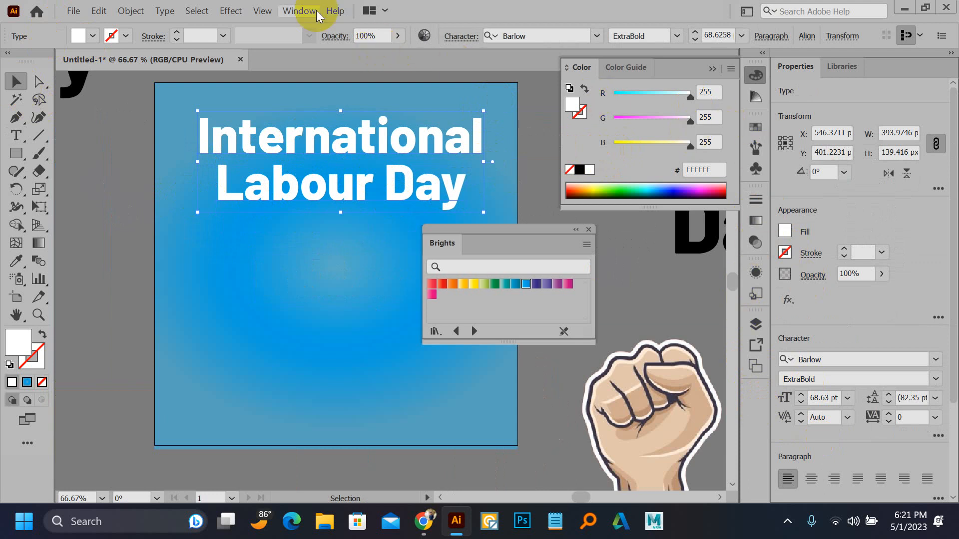
{"action": "left_click", "coordinate": [299, 11]}
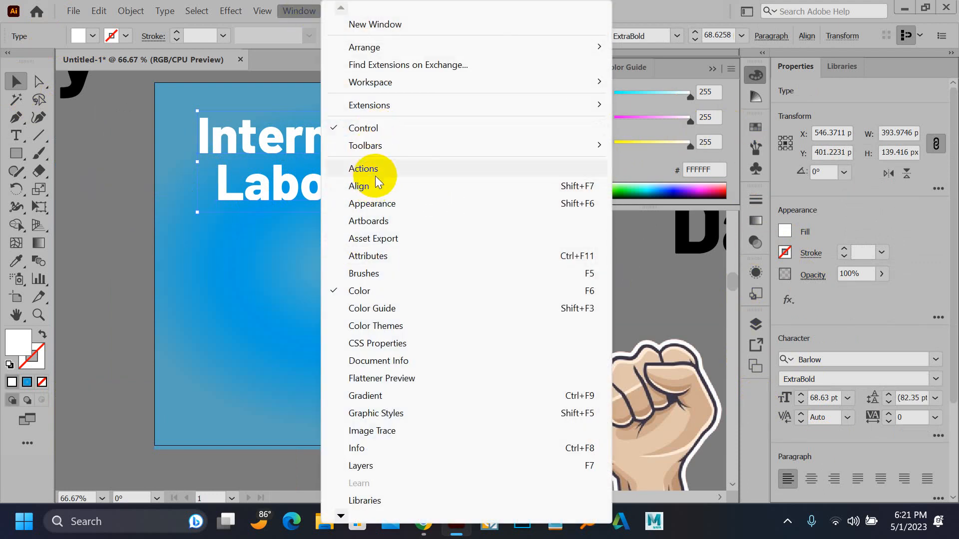
{"action": "left_click", "coordinate": [374, 187]}
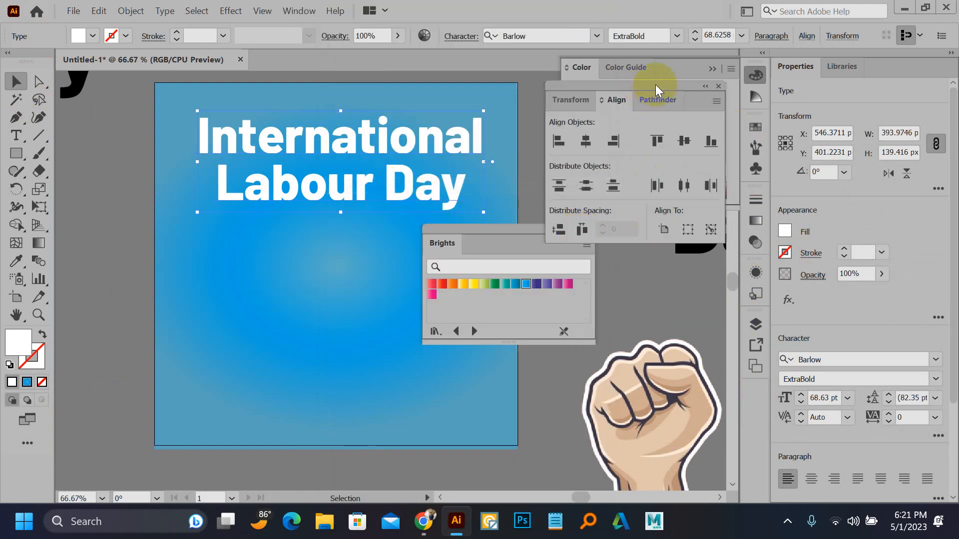
{"action": "left_click_drag", "start_coordinate": [655, 85], "coordinate": [756, 392]}
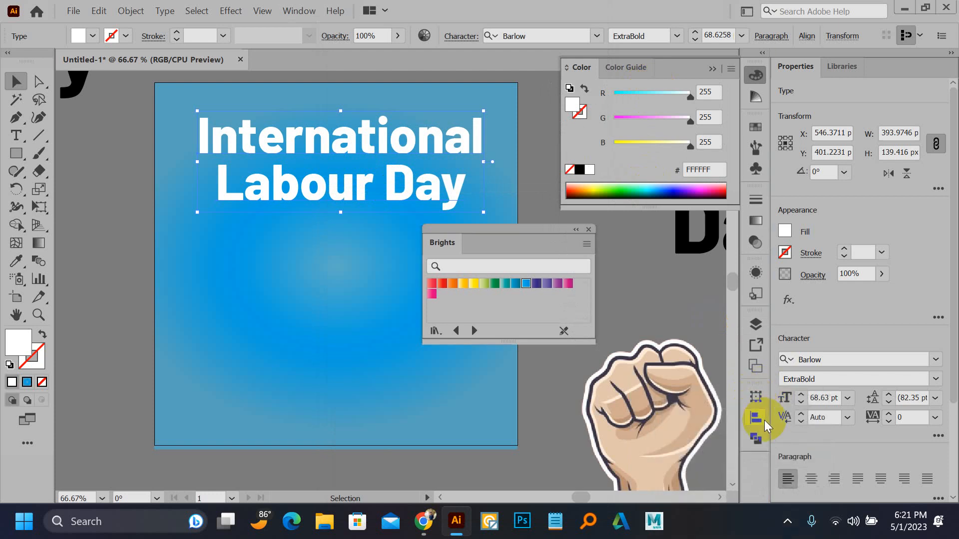
{"action": "left_click", "coordinate": [762, 419]}
{"action": "left_click", "coordinate": [596, 398]}
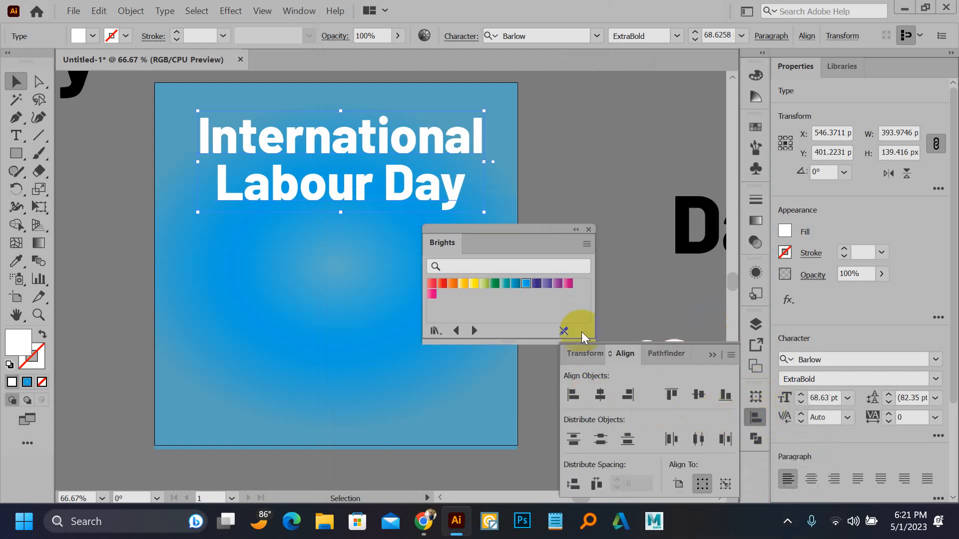
{"action": "left_click", "coordinate": [550, 145]}
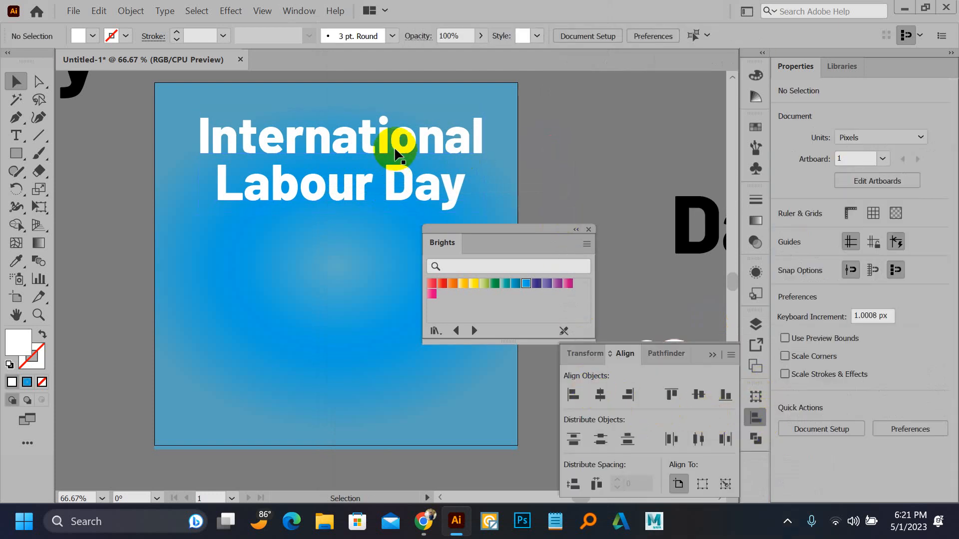
Move the two-line title slightly down and left on the artboard and bring the "May" text beside the artboard's left edge.
{"action": "left_click_drag", "start_coordinate": [394, 153], "coordinate": [388, 158]}
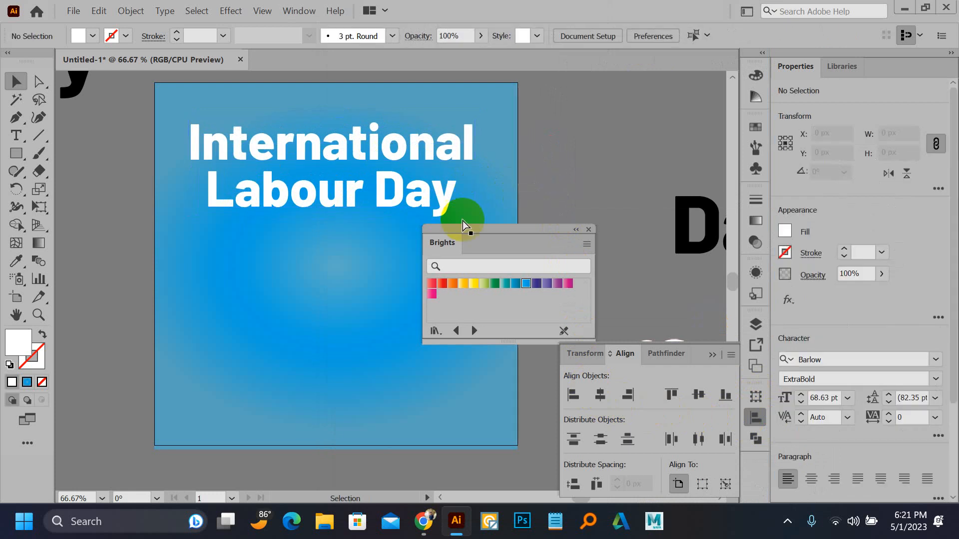
{"action": "left_click", "coordinate": [295, 227]}
{"action": "scroll", "coordinate": [309, 185], "scroll_direction": "down", "scroll_amount": 2}
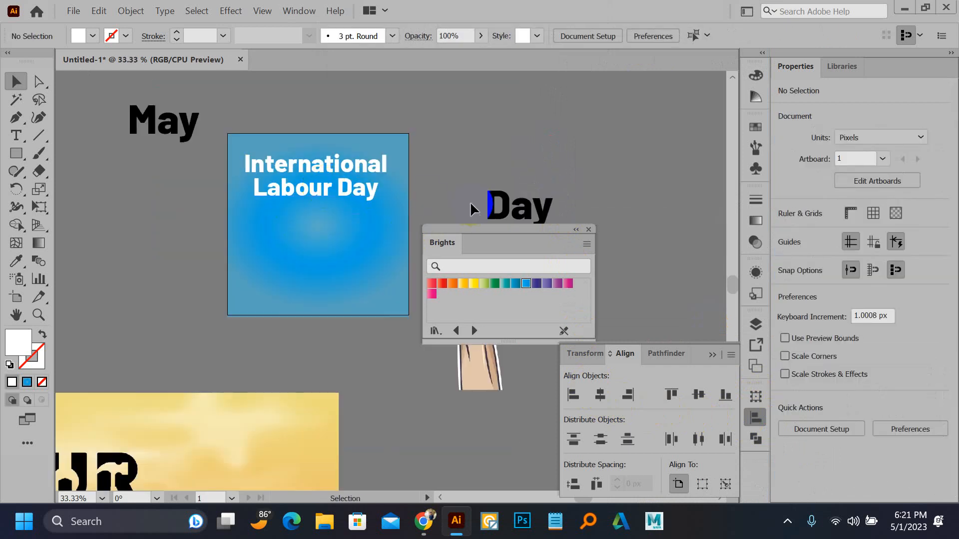
{"action": "left_click_drag", "start_coordinate": [387, 176], "coordinate": [382, 184]}
{"action": "left_click_drag", "start_coordinate": [154, 136], "coordinate": [178, 237]}
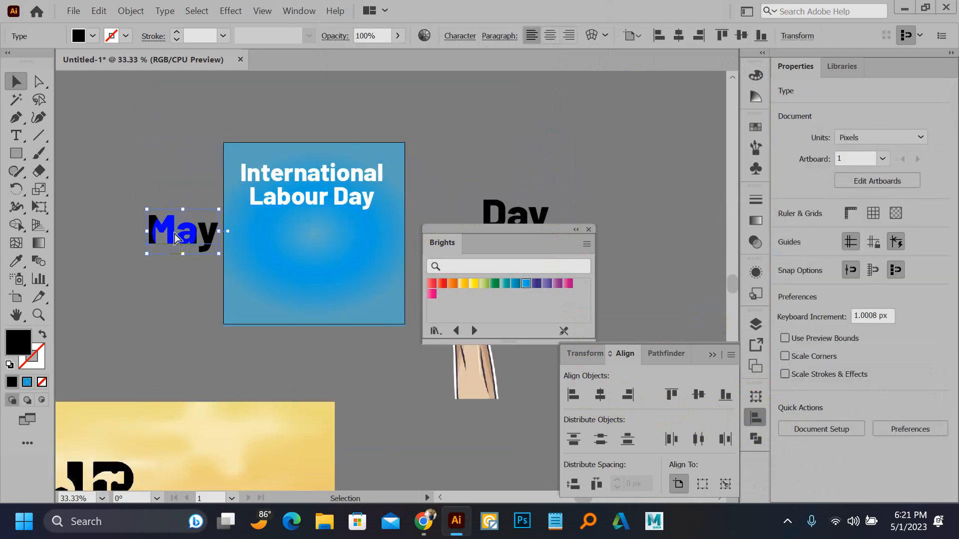
Add a separate black "1" as Barlow ExtraBold text to the left of the artboard, near "May".
{"action": "scroll", "coordinate": [175, 235], "scroll_direction": "up", "scroll_amount": 2}
{"action": "left_click_drag", "start_coordinate": [210, 292], "coordinate": [422, 373]}
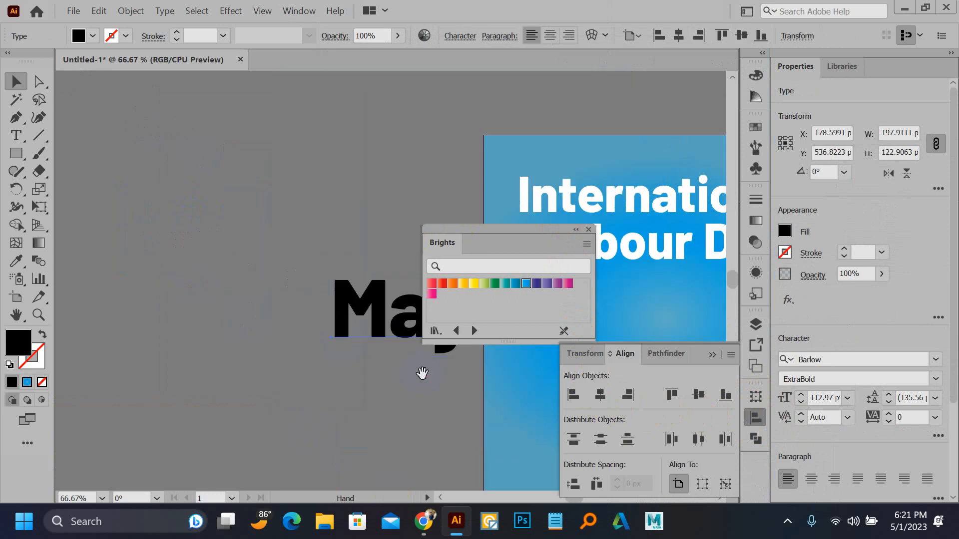
{"action": "left_click", "coordinate": [220, 233]}
{"action": "type", "text": "1"}
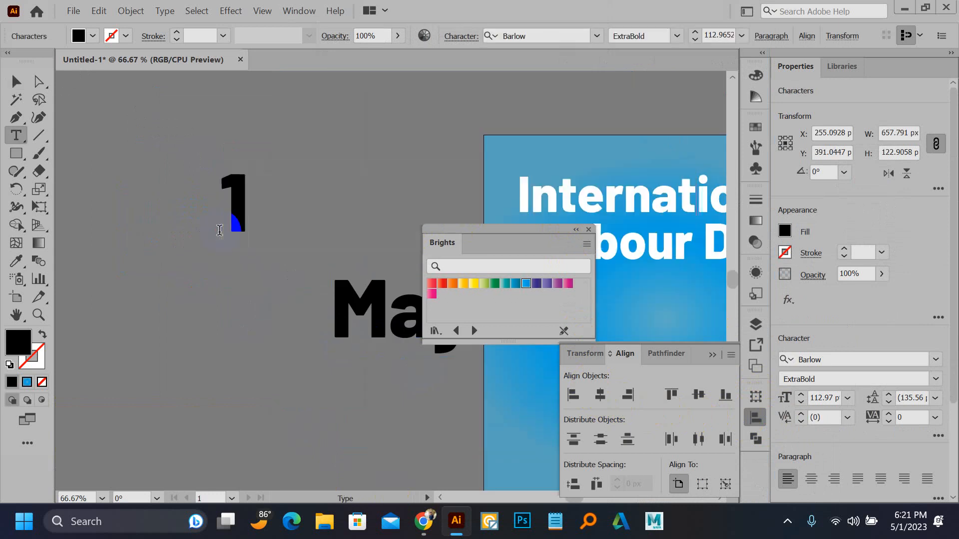
{"action": "left_click", "coordinate": [12, 85]}
{"action": "left_click", "coordinate": [171, 178]}
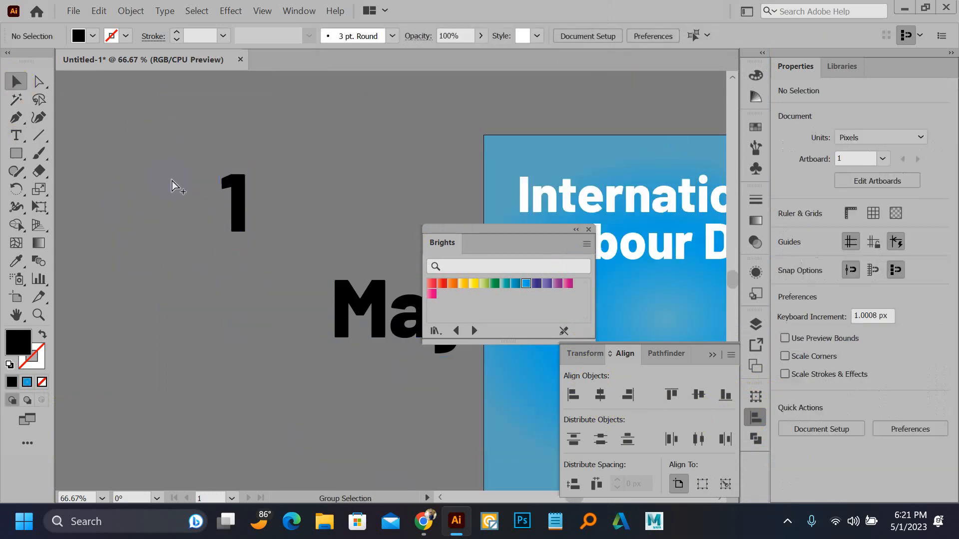
Enlarge the "1" to about 347 pt and arrange it on the artboard's left side with the title beside it.
{"action": "scroll", "coordinate": [171, 180], "scroll_direction": "down", "scroll_amount": 1}
{"action": "left_click_drag", "start_coordinate": [236, 232], "coordinate": [107, 350]}
{"action": "left_click", "coordinate": [159, 153]}
{"action": "left_click_drag", "start_coordinate": [161, 264], "coordinate": [367, 292]}
{"action": "scroll", "coordinate": [178, 280], "scroll_direction": "up", "scroll_amount": 1}
{"action": "scroll", "coordinate": [178, 280], "scroll_direction": "down", "scroll_amount": 1}
{"action": "left_click_drag", "start_coordinate": [96, 257], "coordinate": [215, 268]}
{"action": "left_click_drag", "start_coordinate": [275, 236], "coordinate": [311, 243]}
{"action": "left_click_drag", "start_coordinate": [208, 271], "coordinate": [216, 264]}
Place "May" directly beneath the title lines and move the large "1" off the artboard to its left.
{"action": "scroll", "coordinate": [214, 265], "scroll_direction": "up", "scroll_amount": 2}
{"action": "left_click_drag", "start_coordinate": [289, 236], "coordinate": [275, 239]}
{"action": "left_click_drag", "start_coordinate": [312, 345], "coordinate": [281, 304]}
{"action": "scroll", "coordinate": [208, 204], "scroll_direction": "down", "scroll_amount": 2}
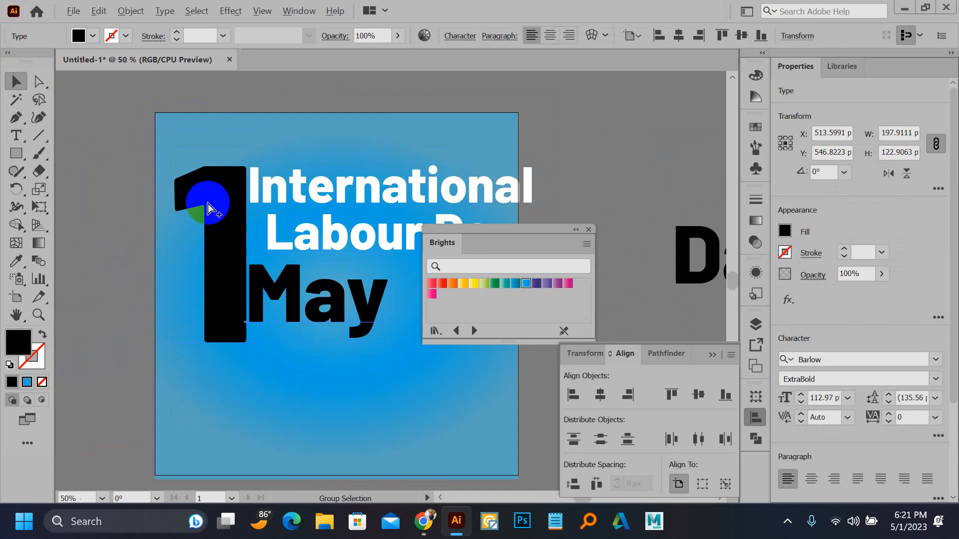
{"action": "mouse_move", "coordinate": [212, 204]}
{"action": "left_mouse_down"}
{"action": "mouse_move", "coordinate": [146, 185]}
{"action": "mouse_move", "coordinate": [227, 239]}
{"action": "mouse_move", "coordinate": [202, 208]}
{"action": "left_mouse_up"}
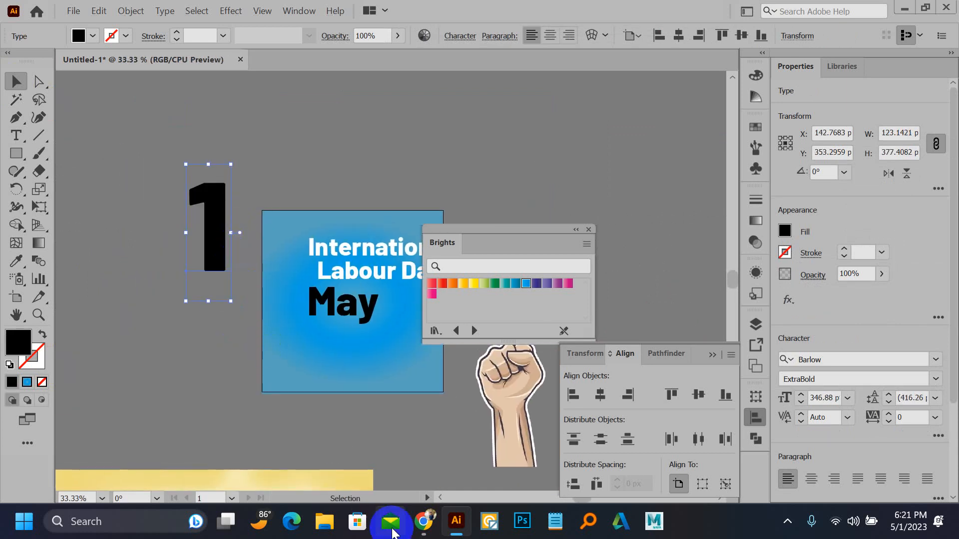
Switch to Chrome, search Google Images for "international labour day" and preview the orange Vecteezy worker silhouette poster.
{"action": "left_click", "coordinate": [423, 521]}
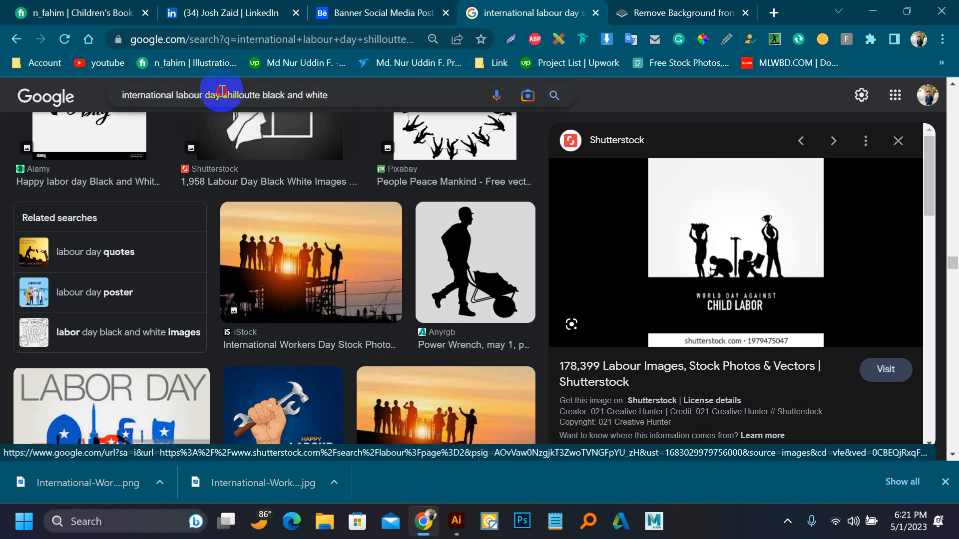
{"action": "left_click_drag", "start_coordinate": [224, 95], "coordinate": [332, 116]}
{"action": "key", "text": "BackSpace"}
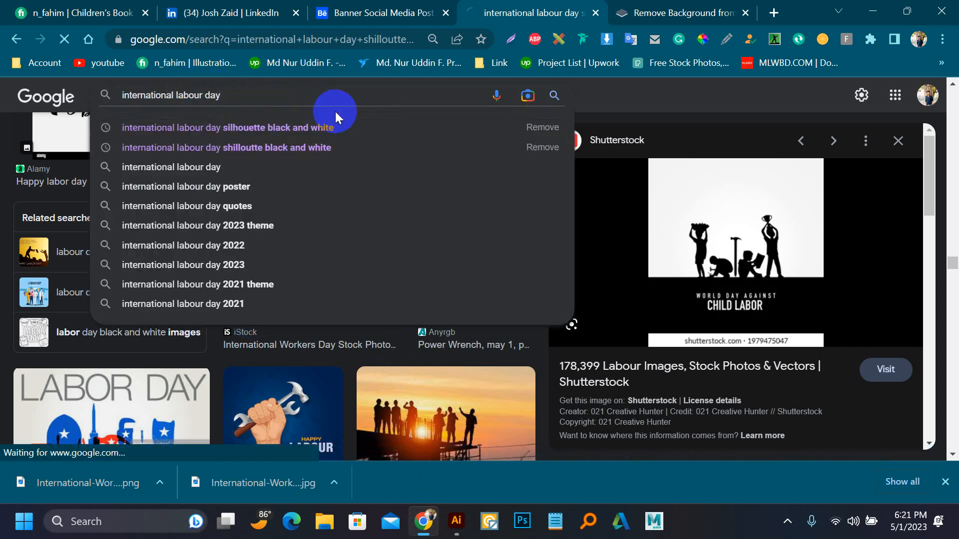
{"action": "key", "text": "Return"}
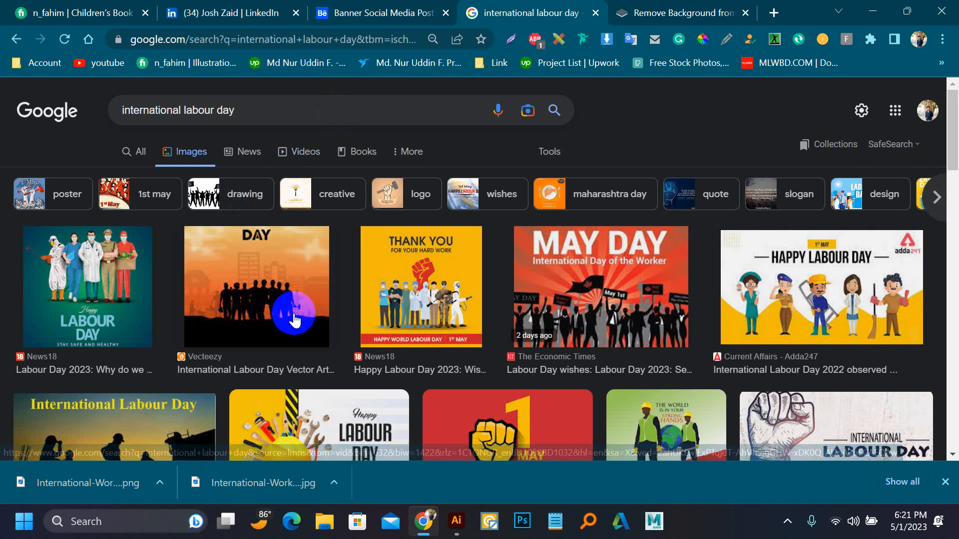
{"action": "left_click", "coordinate": [290, 301]}
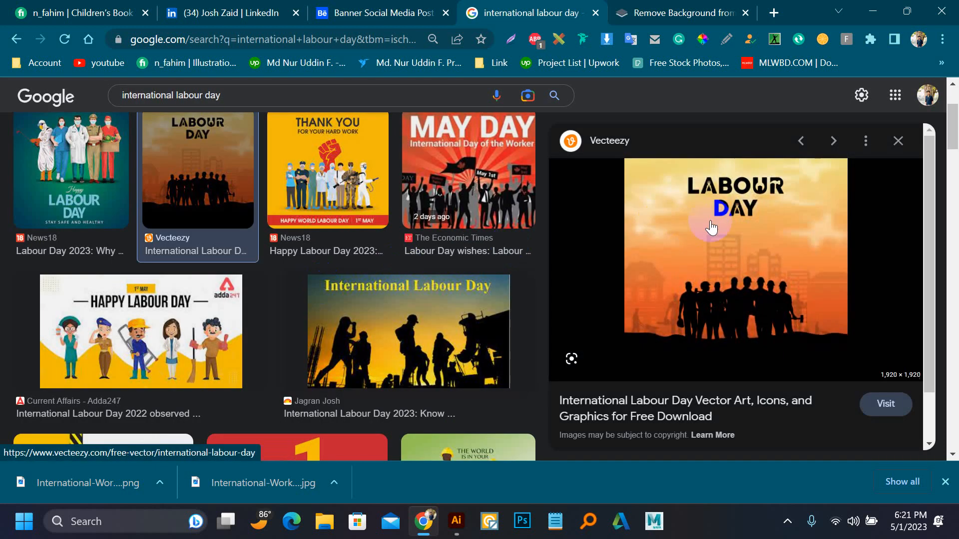
Return to Illustrator, shrink the orange "Labour Day" silhouette picture to 416 x 416 px and move it near the large "1".
{"action": "left_click", "coordinate": [464, 520]}
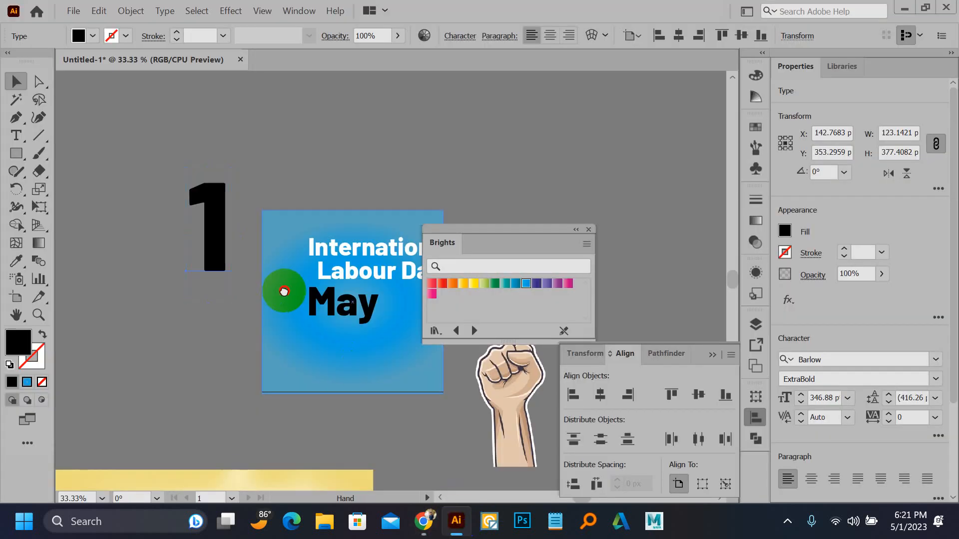
{"action": "left_click_drag", "start_coordinate": [284, 291], "coordinate": [450, 172]}
{"action": "scroll", "coordinate": [448, 171], "scroll_direction": "down", "scroll_amount": 1}
{"action": "scroll", "coordinate": [418, 156], "scroll_direction": "down", "scroll_amount": 1}
{"action": "left_click", "coordinate": [356, 355]}
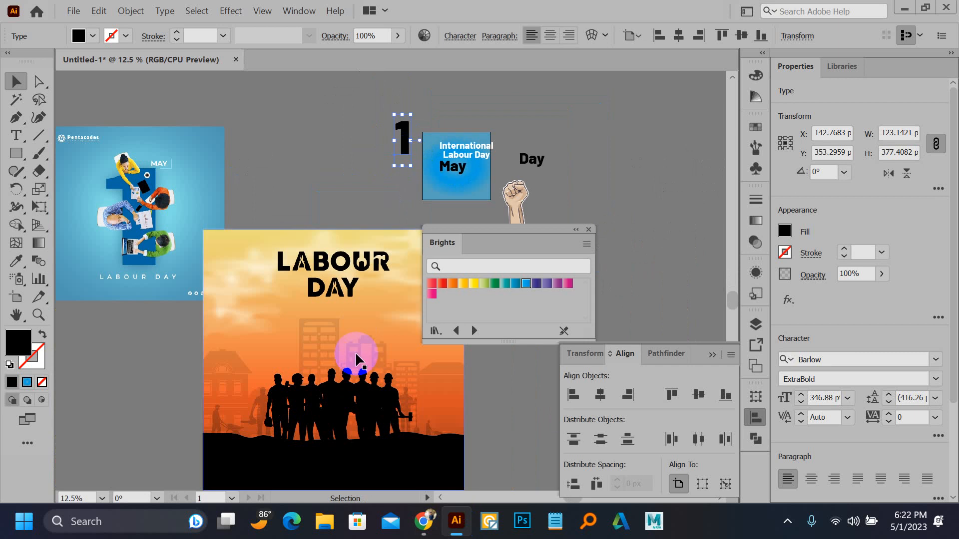
{"action": "left_click_drag", "start_coordinate": [205, 232], "coordinate": [305, 331]}
{"action": "left_click_drag", "start_coordinate": [346, 358], "coordinate": [349, 117]}
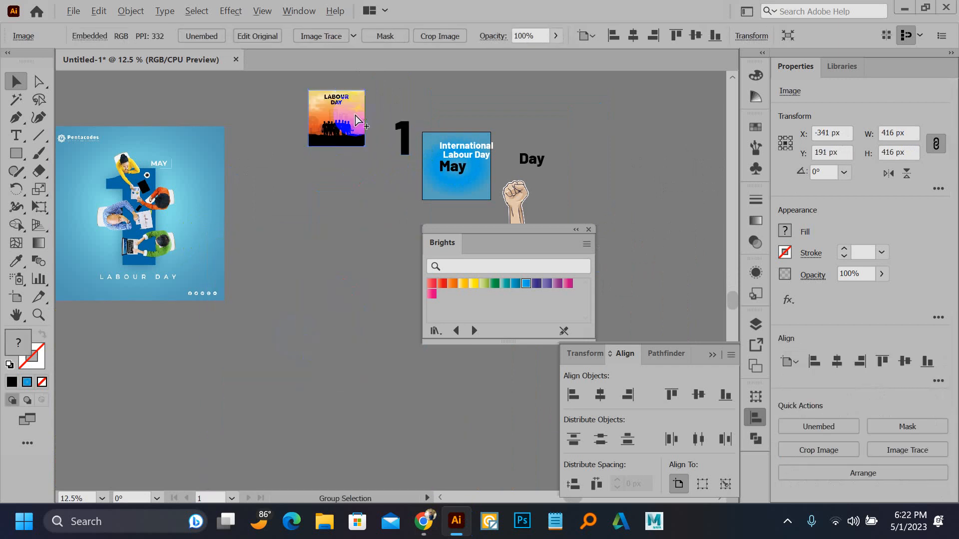
Position the large "1" over the right part of the orange silhouette picture and make a clipping mask from both.
{"action": "scroll", "coordinate": [348, 118], "scroll_direction": "up", "scroll_amount": 1}
{"action": "left_click_drag", "start_coordinate": [342, 149], "coordinate": [337, 280]}
{"action": "left_click_drag", "start_coordinate": [409, 264], "coordinate": [331, 252]}
{"action": "scroll", "coordinate": [338, 238], "scroll_direction": "up", "scroll_amount": 3}
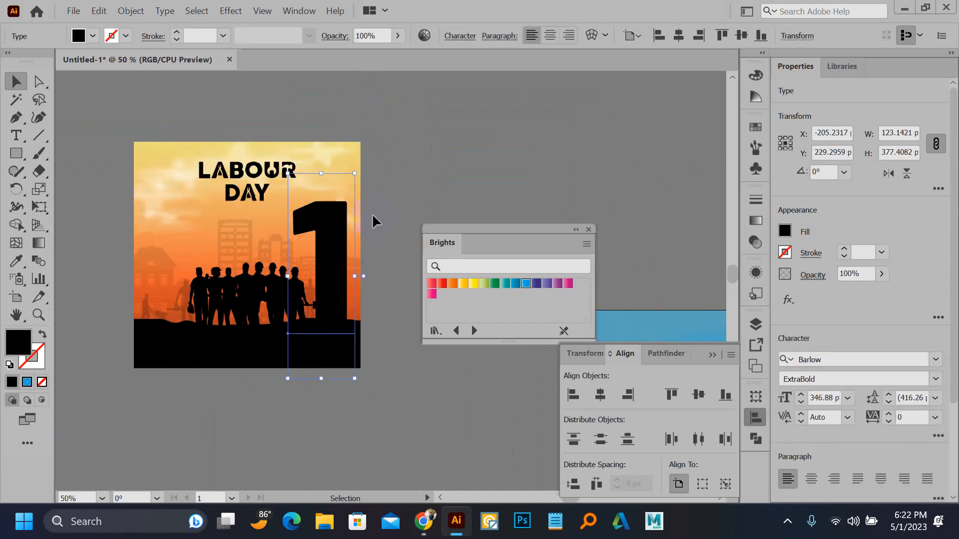
{"action": "left_click", "coordinate": [310, 272], "text": "shift"}
{"action": "right_click", "coordinate": [310, 276]}
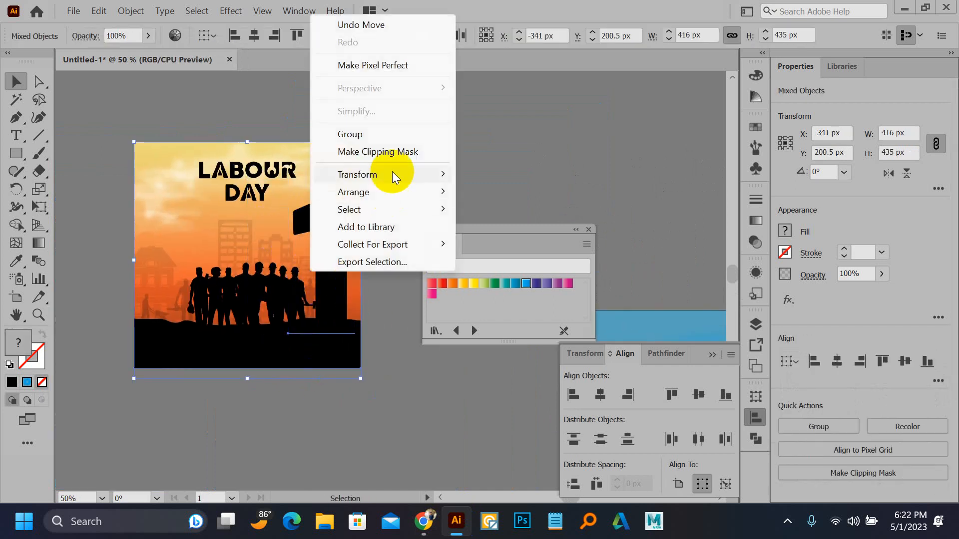
{"action": "left_click", "coordinate": [394, 151]}
{"action": "left_click", "coordinate": [405, 153]}
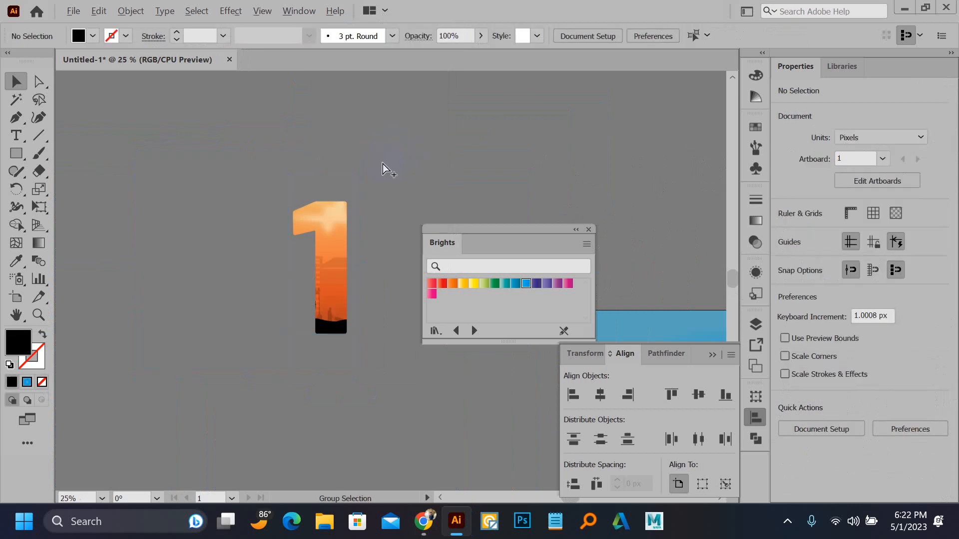
Move the picture-filled "1" onto the artboard's left side, next to the title and "May".
{"action": "scroll", "coordinate": [383, 164], "scroll_direction": "down", "scroll_amount": 2}
{"action": "left_click_drag", "start_coordinate": [381, 160], "coordinate": [188, 128]}
{"action": "scroll", "coordinate": [232, 220], "scroll_direction": "up", "scroll_amount": 2}
{"action": "left_click_drag", "start_coordinate": [206, 206], "coordinate": [128, 155]}
{"action": "scroll", "coordinate": [123, 155], "scroll_direction": "down", "scroll_amount": 2}
{"action": "left_click_drag", "start_coordinate": [77, 132], "coordinate": [231, 210]}
{"action": "scroll", "coordinate": [231, 211], "scroll_direction": "up", "scroll_amount": 1}
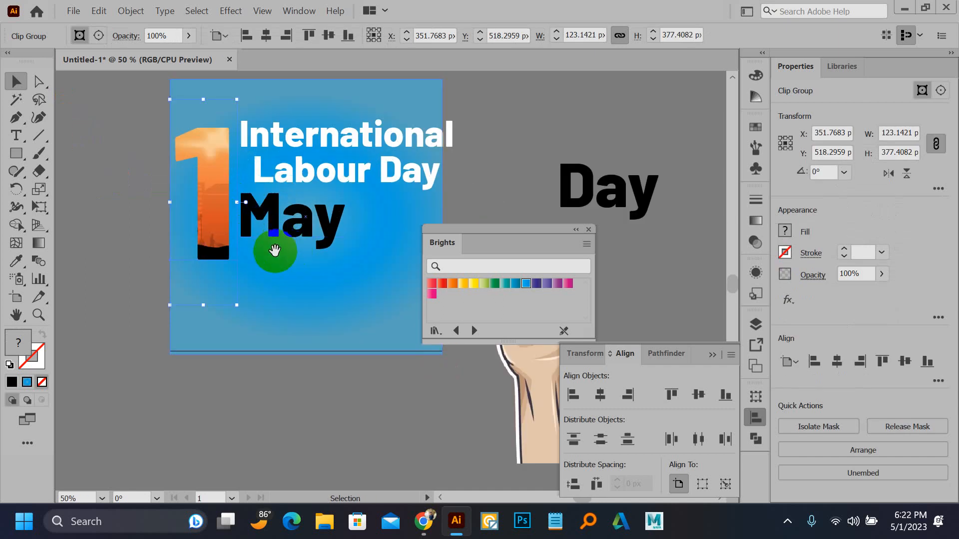
{"action": "left_click_drag", "start_coordinate": [273, 251], "coordinate": [220, 248]}
Shrink the white "International Labour Day" title to about 333 x 118 px beside the picture-filled "1".
{"action": "scroll", "coordinate": [178, 160], "scroll_direction": "up", "scroll_amount": 3}
{"action": "scroll", "coordinate": [180, 163], "scroll_direction": "down", "scroll_amount": 2}
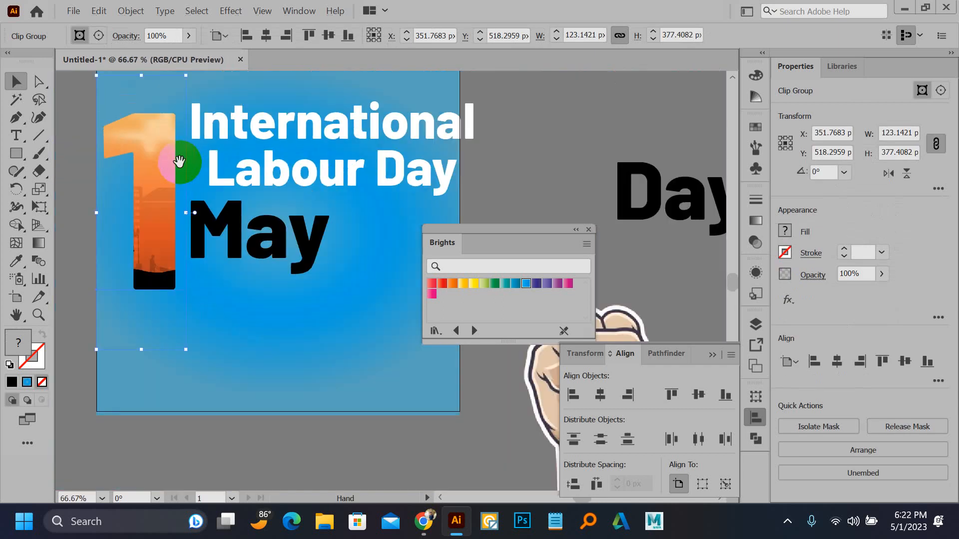
{"action": "left_click_drag", "start_coordinate": [179, 164], "coordinate": [222, 254]}
{"action": "left_click_drag", "start_coordinate": [260, 215], "coordinate": [211, 191]}
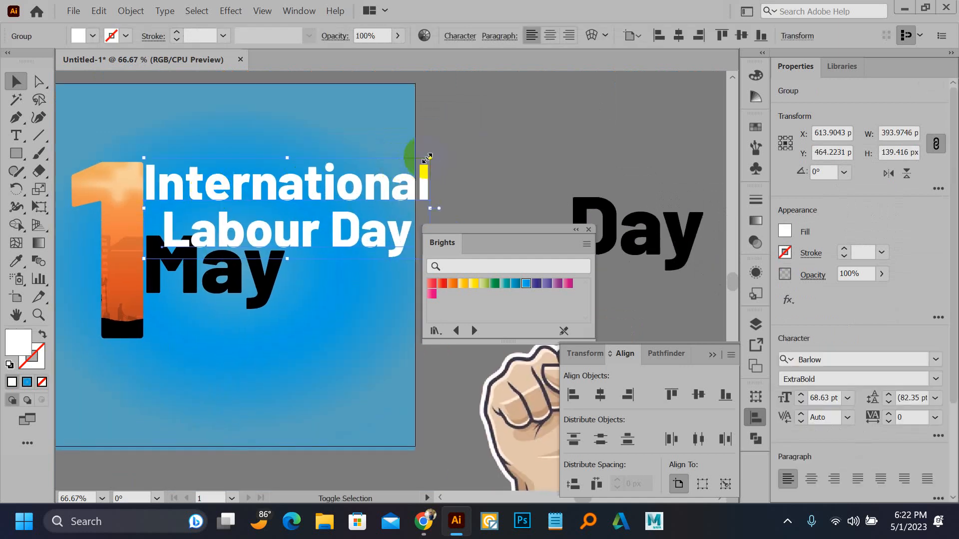
{"action": "left_click_drag", "start_coordinate": [426, 158], "coordinate": [383, 173]}
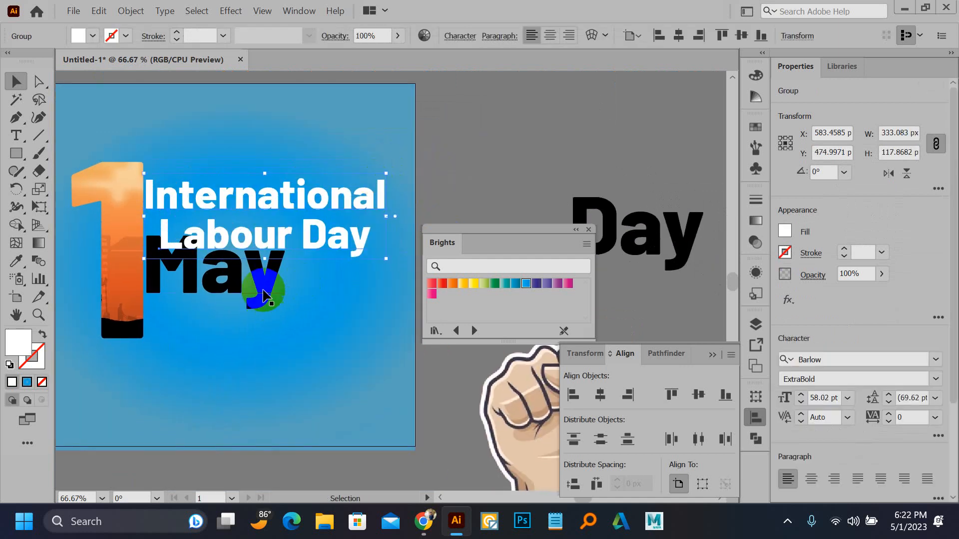
Move "May" above the "International Labour Day" title and place the title beside the lower part of the "1".
{"action": "left_click_drag", "start_coordinate": [265, 294], "coordinate": [264, 153]}
{"action": "left_click_drag", "start_coordinate": [267, 208], "coordinate": [260, 285]}
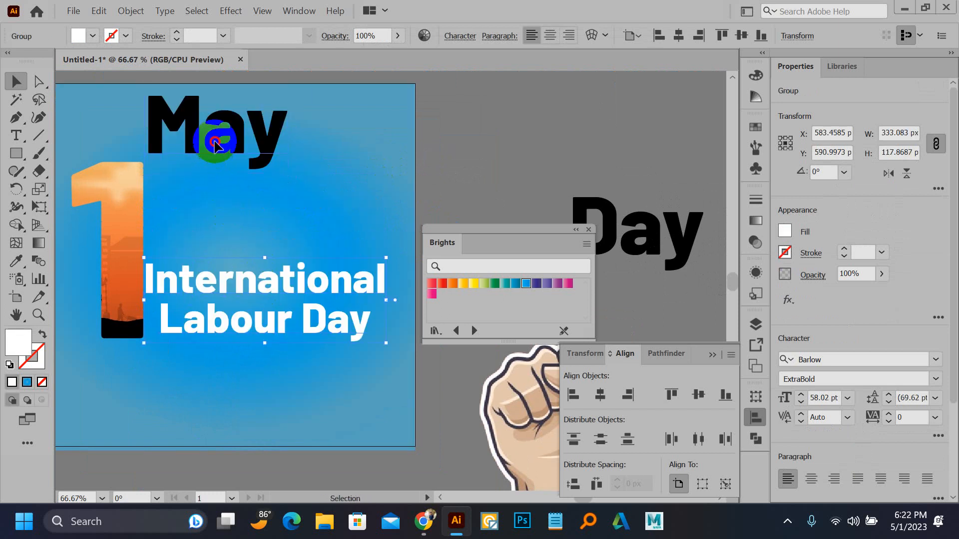
{"action": "left_click_drag", "start_coordinate": [215, 143], "coordinate": [215, 205]}
Change the fill color of the "May" text to white.
{"action": "left_click", "coordinate": [469, 151]}
{"action": "left_click", "coordinate": [231, 184]}
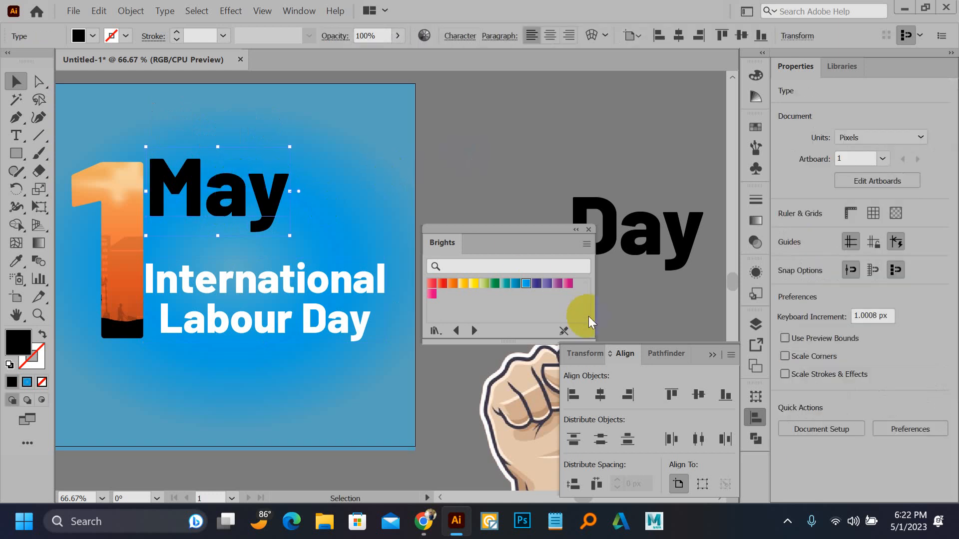
{"action": "left_click", "coordinate": [758, 71]}
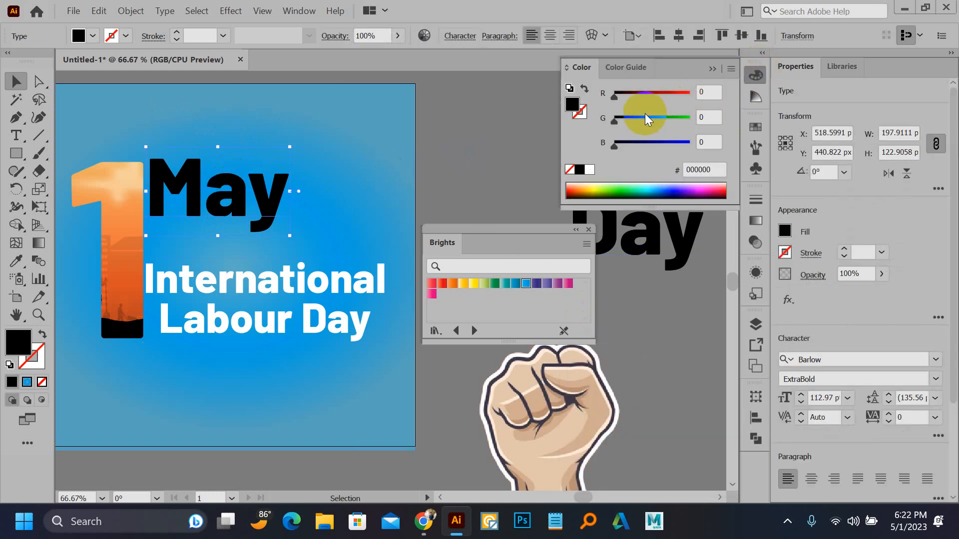
{"action": "left_click", "coordinate": [590, 172]}
{"action": "left_click", "coordinate": [447, 156]}
Group the picture-filled "1", the "May" text and the "International Labour Day" title.
{"action": "scroll", "coordinate": [448, 158], "scroll_direction": "down", "scroll_amount": 1}
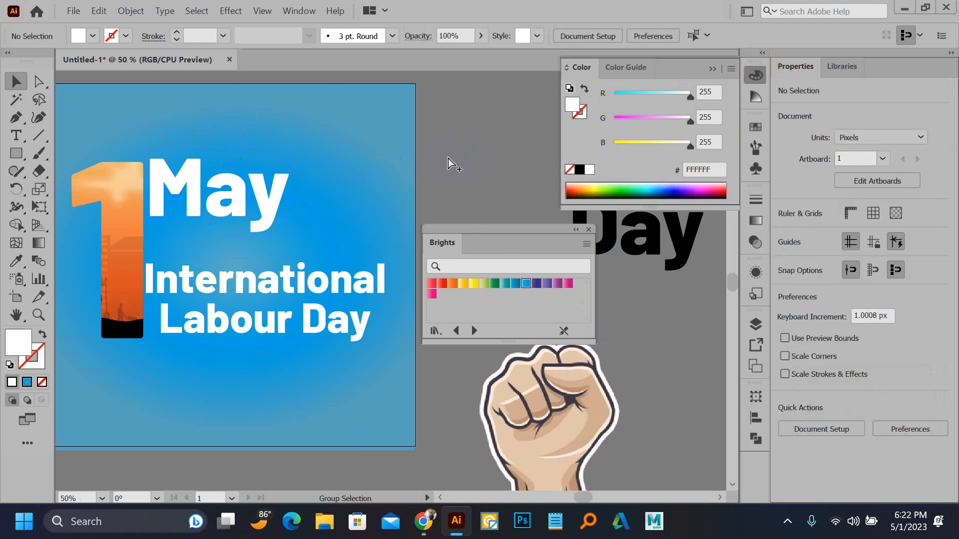
{"action": "left_click_drag", "start_coordinate": [436, 184], "coordinate": [389, 153]}
{"action": "scroll", "coordinate": [305, 180], "scroll_direction": "down", "scroll_amount": 1}
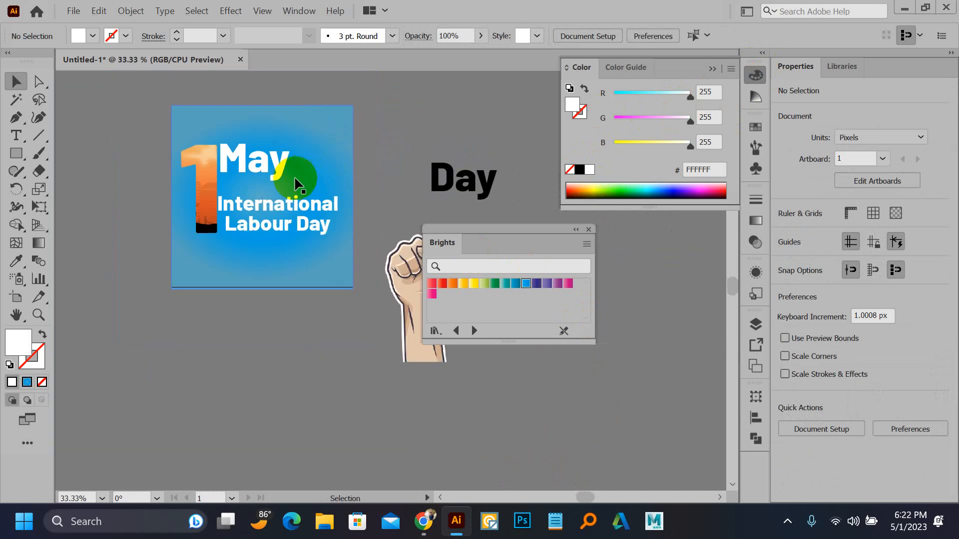
{"action": "left_click", "coordinate": [209, 179]}
{"action": "left_click", "coordinate": [252, 177], "text": "shift"}
{"action": "left_click", "coordinate": [270, 216], "text": "shift"}
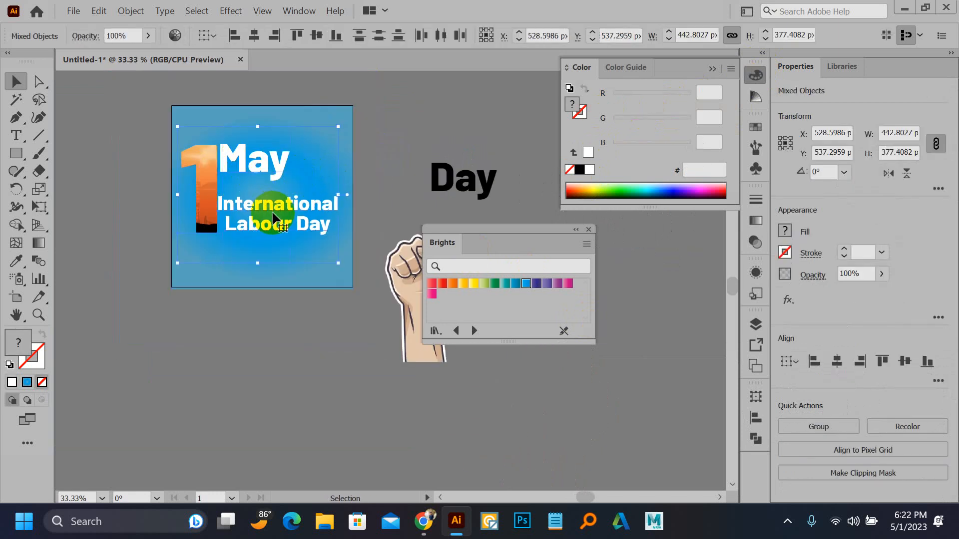
{"action": "key", "text": "ctrl+g"}
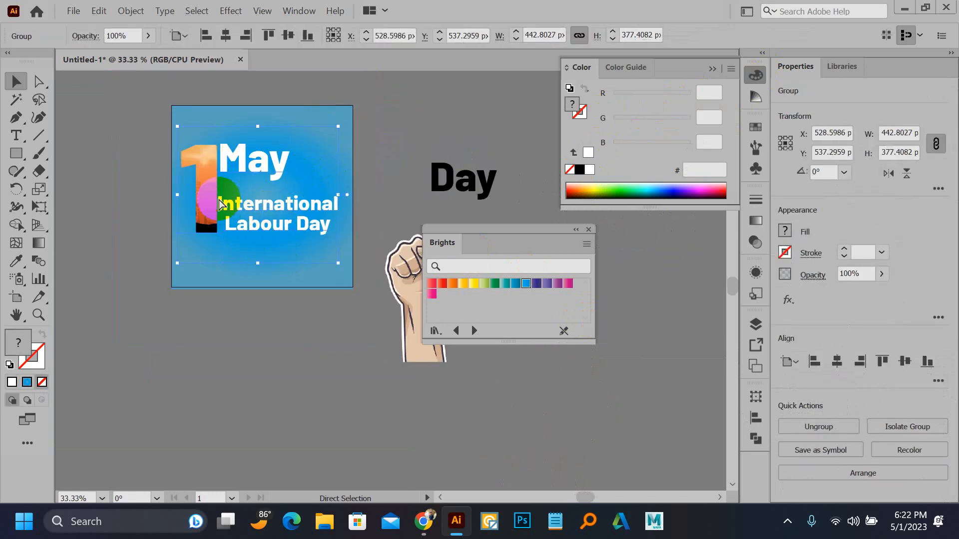
Move the grouped "1 May International Labour Day" text below the artboard and shrink it to about 323 x 275 px.
{"action": "scroll", "coordinate": [220, 191], "scroll_direction": "down", "scroll_amount": 1}
{"action": "left_click_drag", "start_coordinate": [219, 191], "coordinate": [197, 340]}
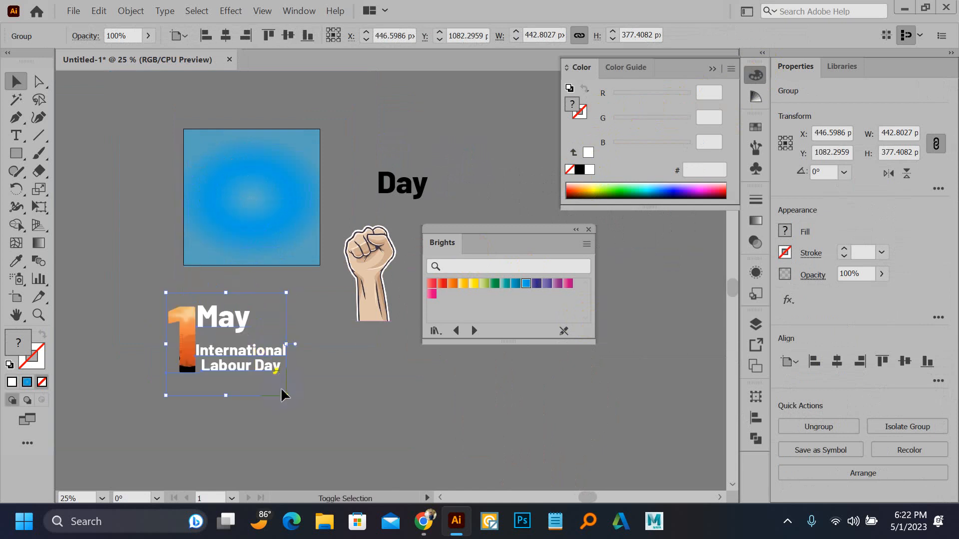
{"action": "left_click_drag", "start_coordinate": [281, 393], "coordinate": [306, 379]}
{"action": "left_click", "coordinate": [322, 352]}
Place the raised fist picture over the artboard's lower right corner and scale it down to about 556 x 313 px.
{"action": "left_click_drag", "start_coordinate": [368, 267], "coordinate": [296, 234]}
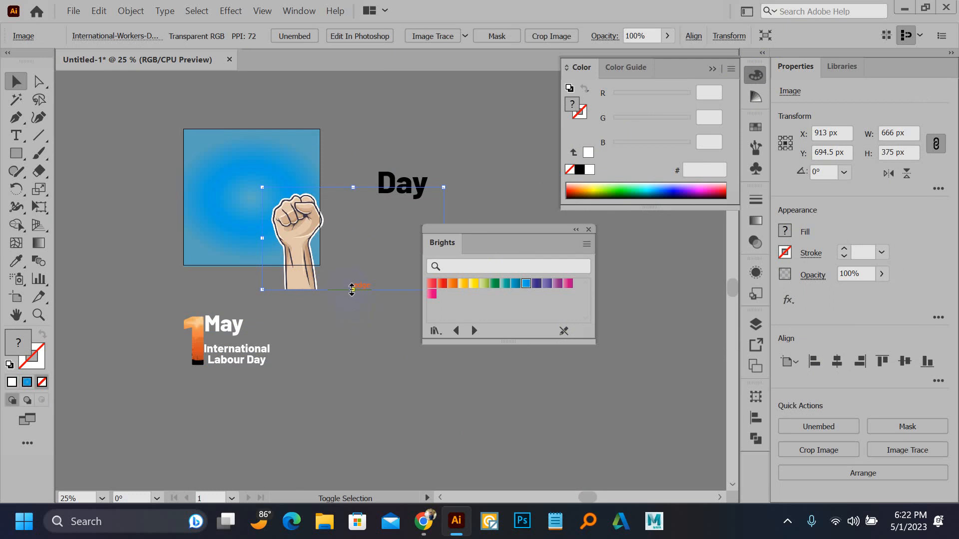
{"action": "left_click_drag", "start_coordinate": [353, 290], "coordinate": [301, 252]}
{"action": "scroll", "coordinate": [300, 256], "scroll_direction": "up", "scroll_amount": 2}
Try green, light green and purple gradient swatches from the Brights library on the background rectangle.
{"action": "left_click", "coordinate": [186, 185]}
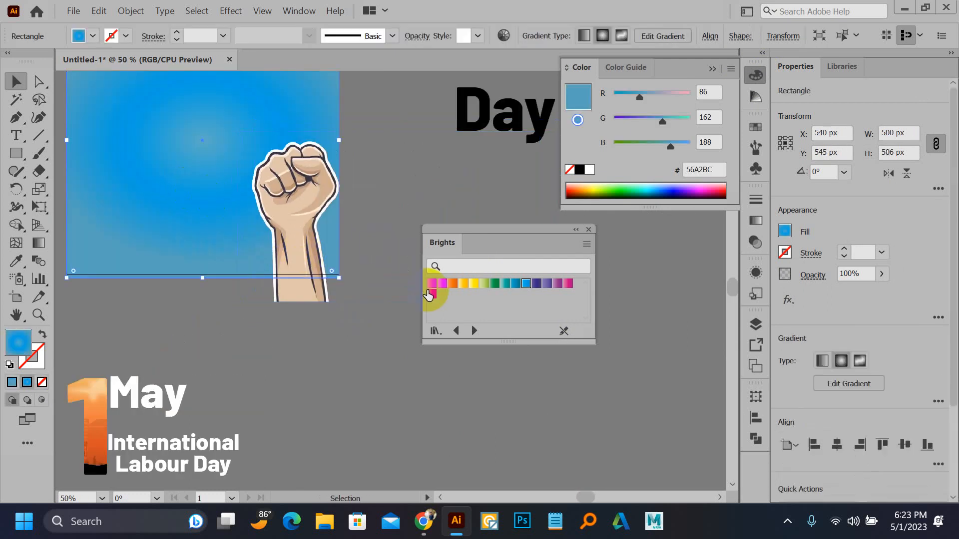
{"action": "left_click", "coordinate": [494, 283]}
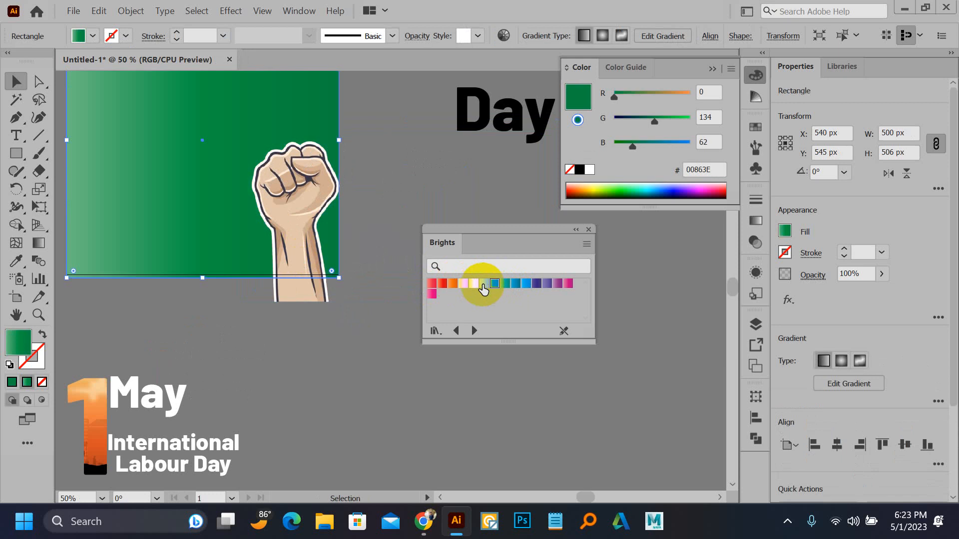
{"action": "left_click", "coordinate": [484, 283]}
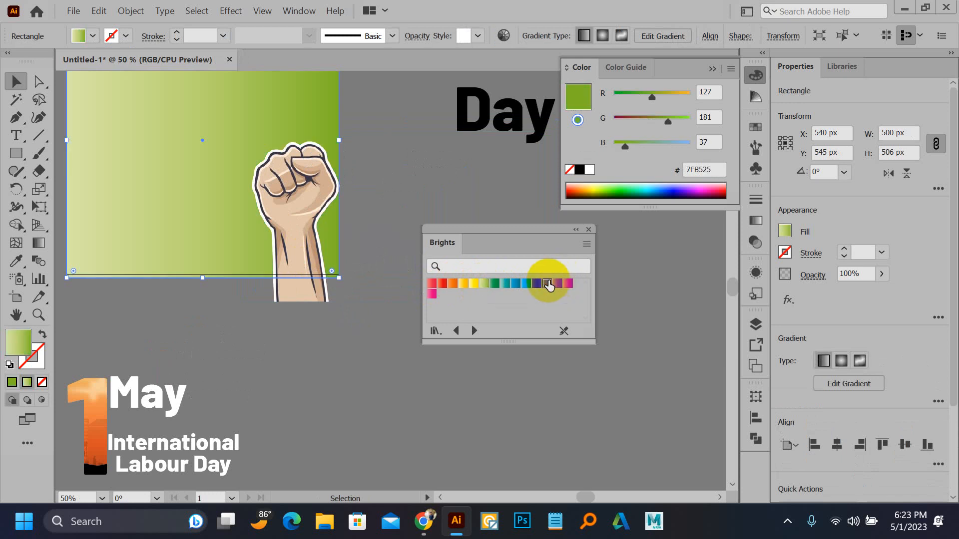
{"action": "left_click", "coordinate": [548, 283]}
{"action": "left_click", "coordinate": [556, 284]}
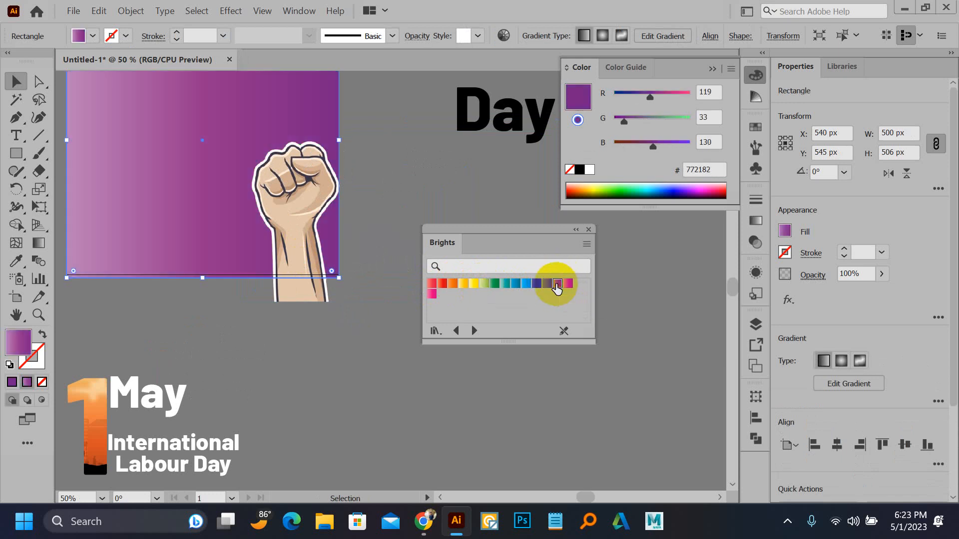
{"action": "left_click", "coordinate": [239, 377]}
Move the text group back onto the upper left of the artboard and enlarge it to about 350 x 298 px.
{"action": "scroll", "coordinate": [238, 377], "scroll_direction": "down", "scroll_amount": 1}
{"action": "left_click_drag", "start_coordinate": [239, 377], "coordinate": [274, 396]}
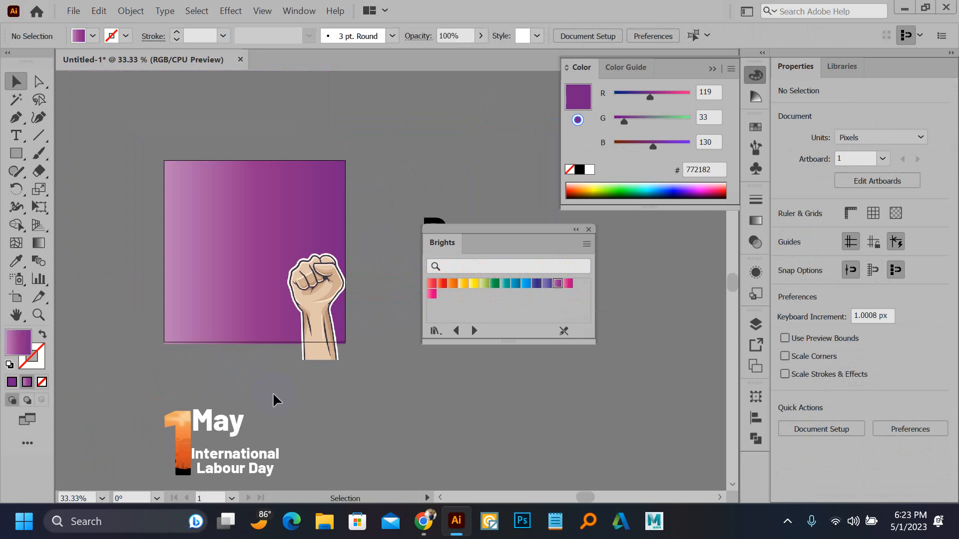
{"action": "left_click_drag", "start_coordinate": [226, 424], "coordinate": [240, 203]}
{"action": "scroll", "coordinate": [268, 282], "scroll_direction": "up", "scroll_amount": 2}
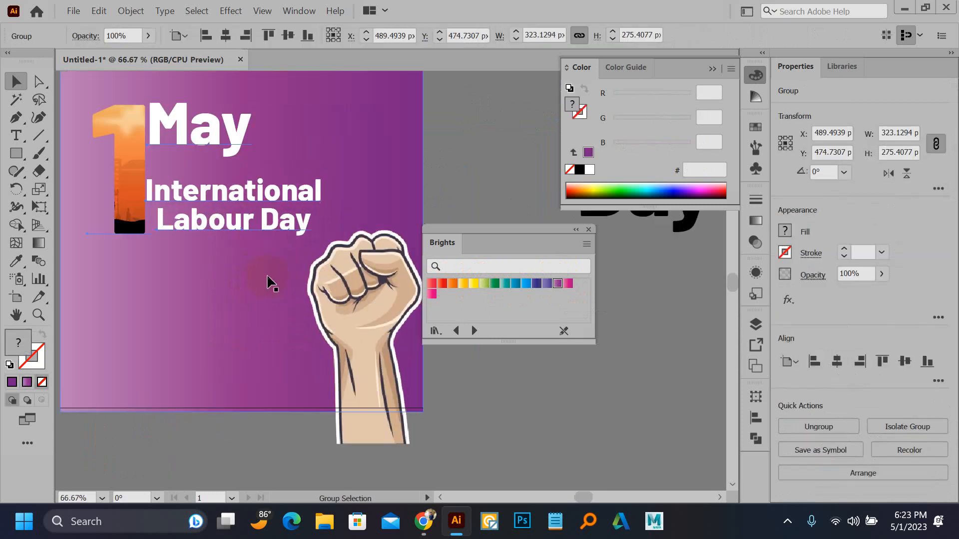
{"action": "scroll", "coordinate": [268, 279], "scroll_direction": "down", "scroll_amount": 1}
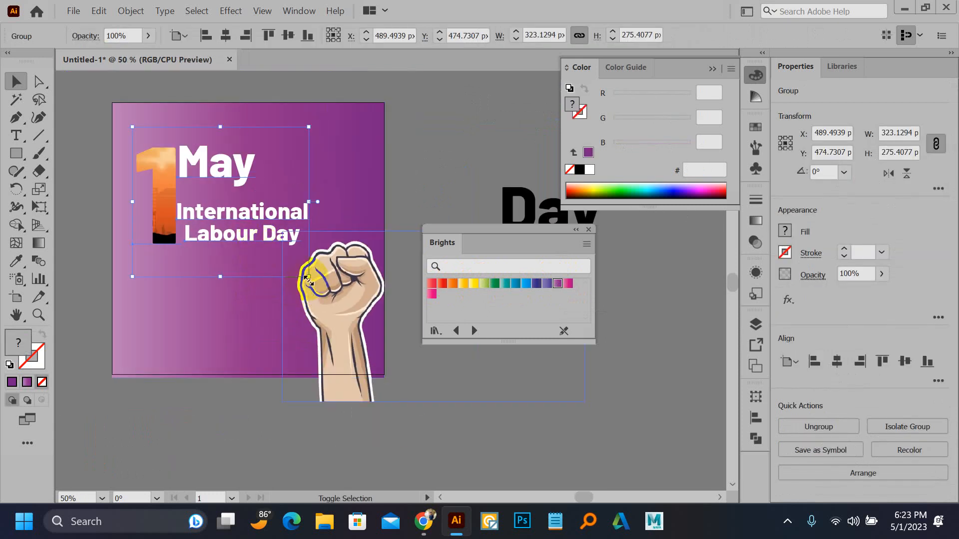
{"action": "left_click_drag", "start_coordinate": [310, 280], "coordinate": [323, 290]}
{"action": "left_click_drag", "start_coordinate": [283, 243], "coordinate": [280, 243]}
Fill the background rectangle with the Red Orange gradient from the Brights library.
{"action": "left_click", "coordinate": [231, 327]}
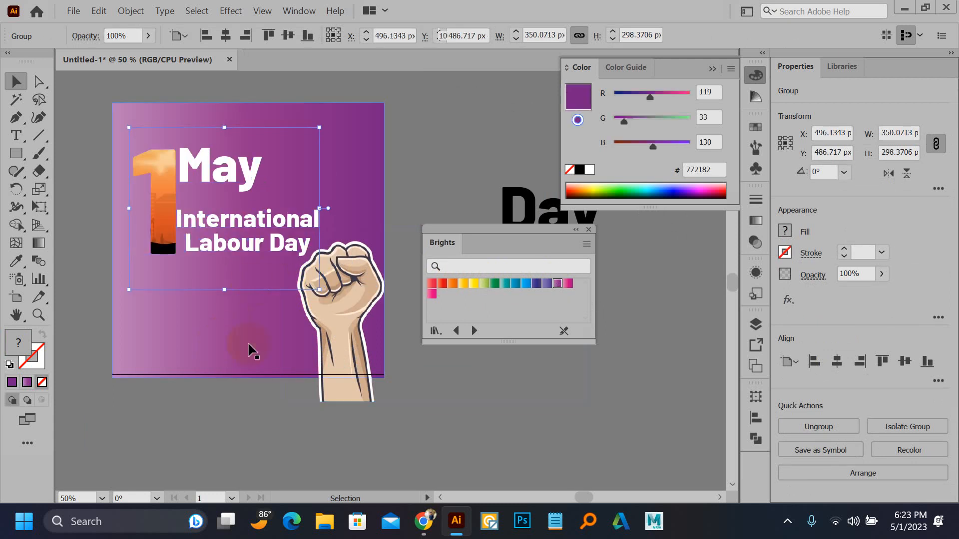
{"action": "left_click", "coordinate": [443, 284]}
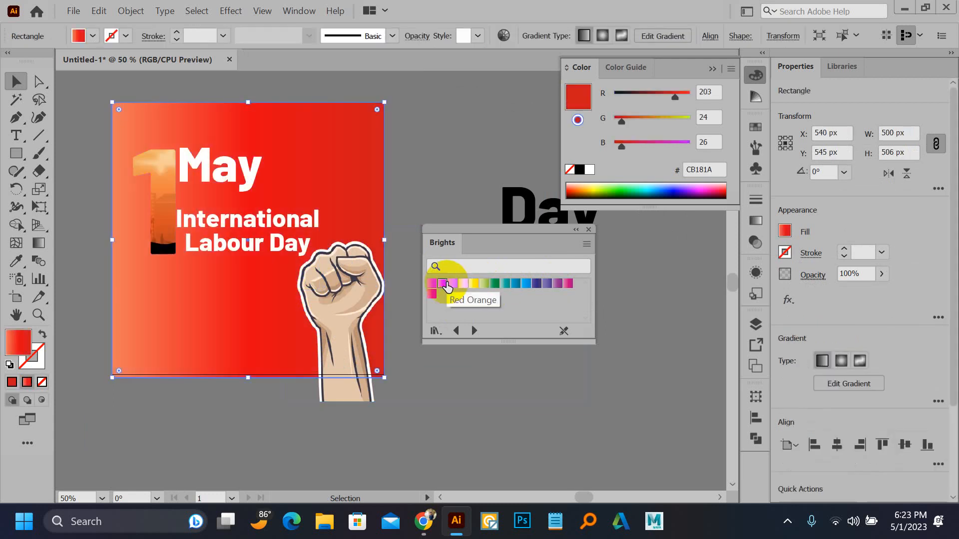
{"action": "left_click", "coordinate": [448, 140]}
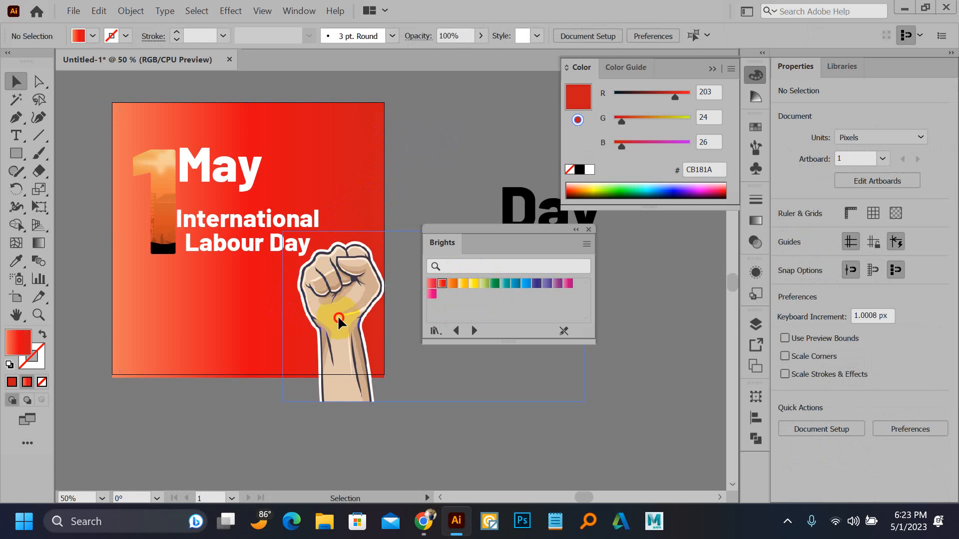
Shift the fist picture slightly right and down so its wrist extends past the artboard's lower edge.
{"action": "left_click_drag", "start_coordinate": [338, 315], "coordinate": [342, 307]}
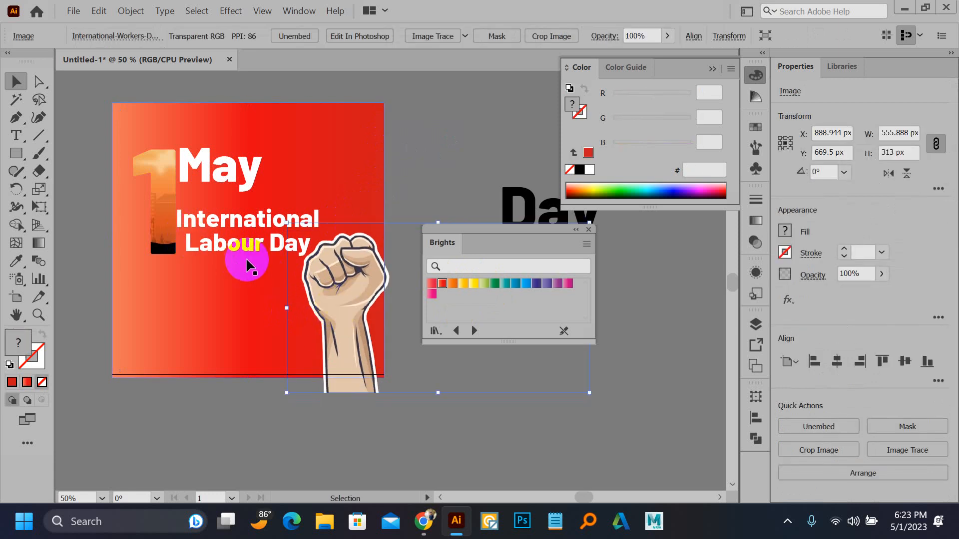
{"action": "scroll", "coordinate": [390, 304], "scroll_direction": "down", "scroll_amount": 1}
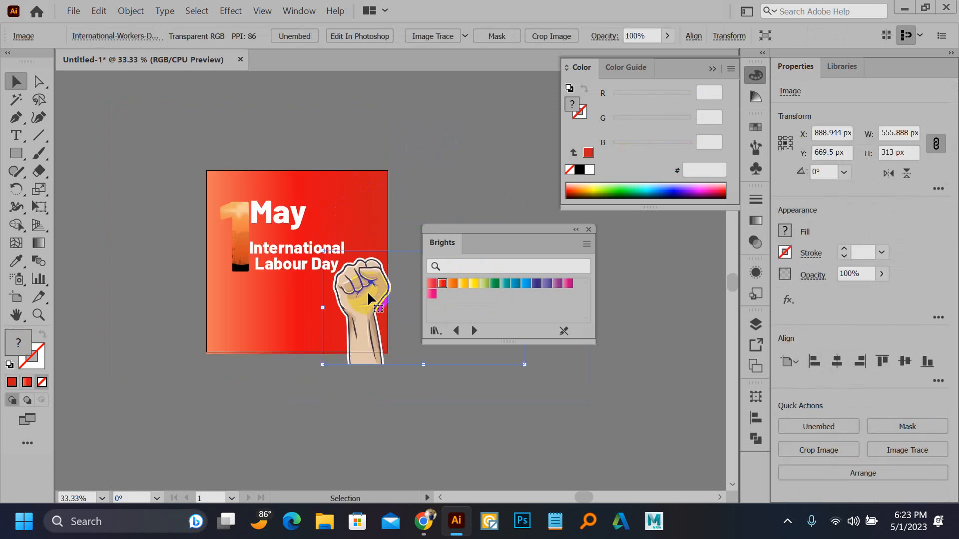
{"action": "left_click_drag", "start_coordinate": [368, 298], "coordinate": [368, 308]}
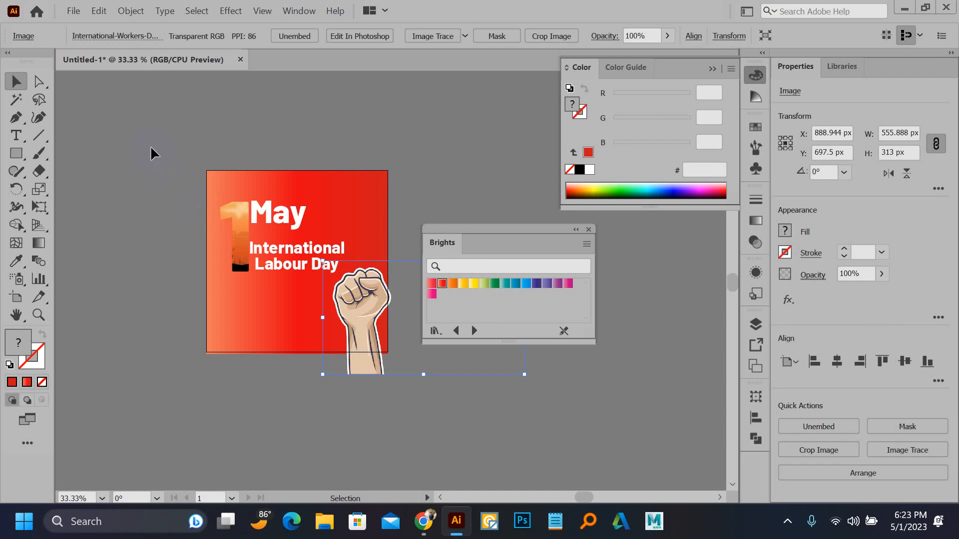
{"action": "left_click", "coordinate": [375, 332], "text": "shift"}
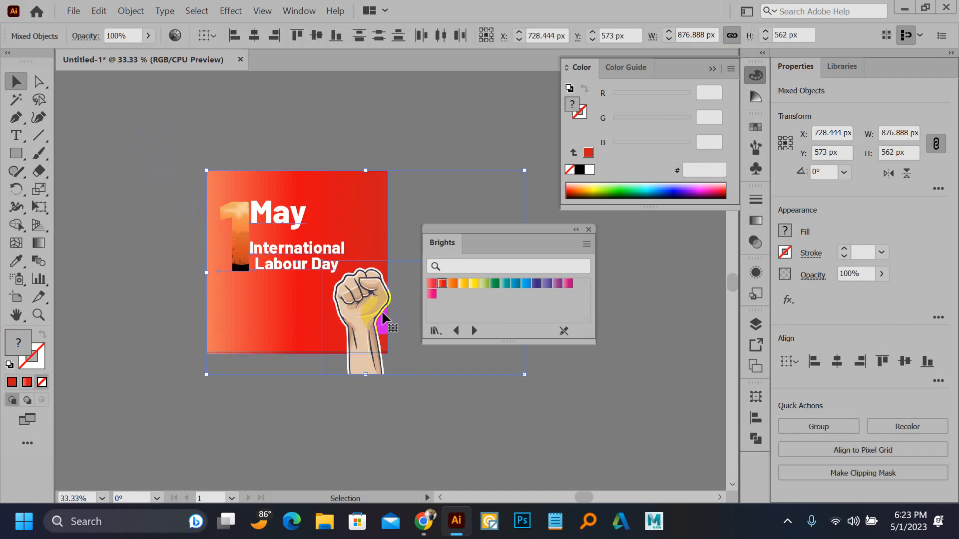
{"action": "left_click", "coordinate": [389, 403]}
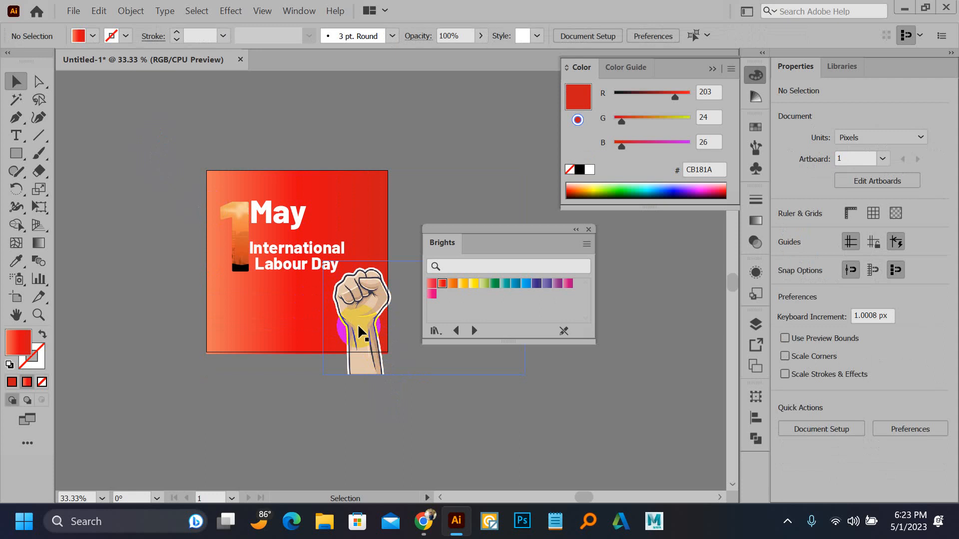
Create a 1080 x 1080 px rectangle near the artboard.
{"action": "scroll", "coordinate": [359, 332], "scroll_direction": "down", "scroll_amount": 3}
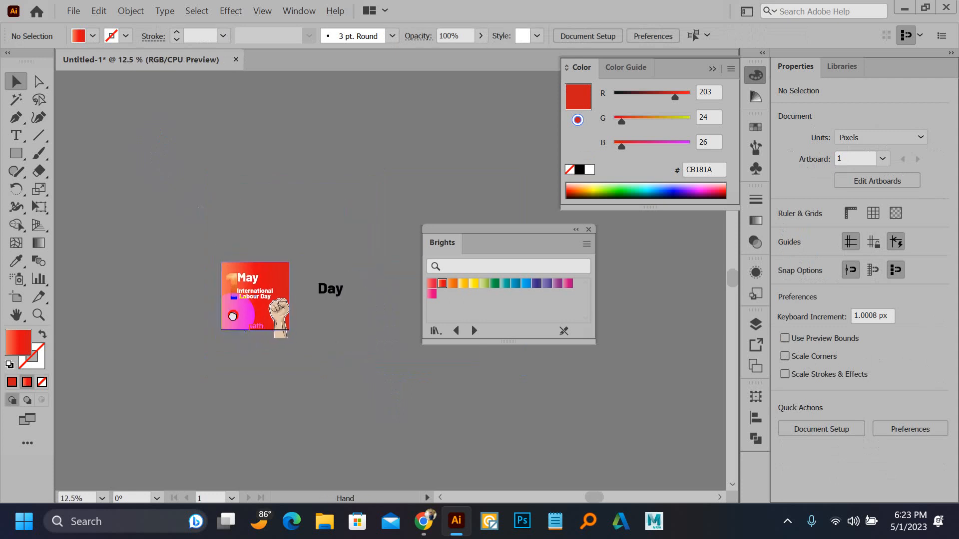
{"action": "key", "text": "m"}
{"action": "left_click", "coordinate": [210, 234]}
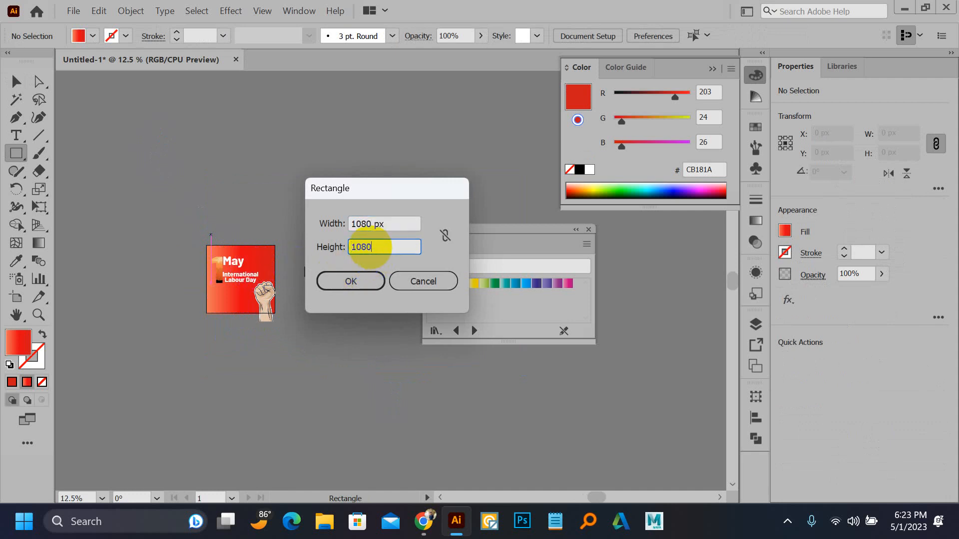
{"action": "key", "text": "Return"}
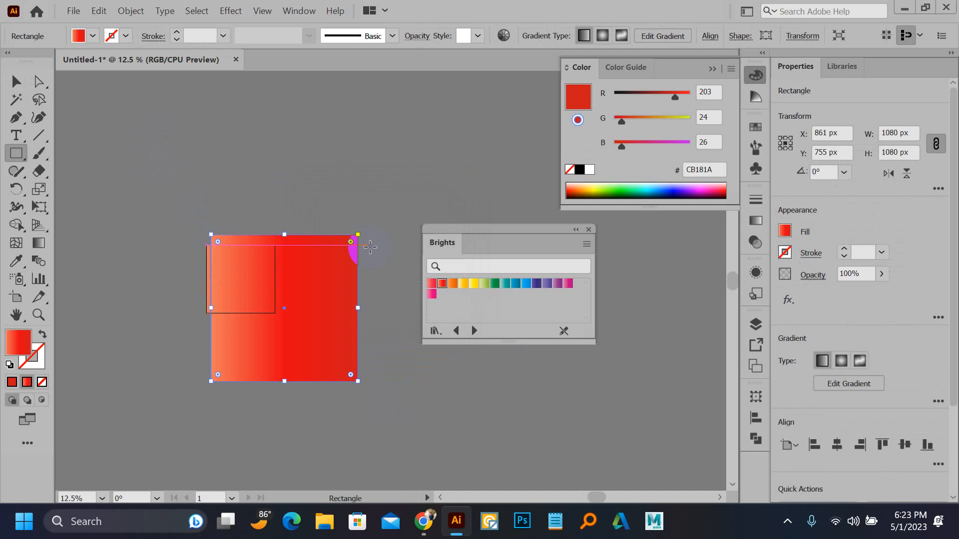
Align the new rectangle to the artboard's left and top edges and resize it to 500 x 506 px.
{"action": "key", "text": "v"}
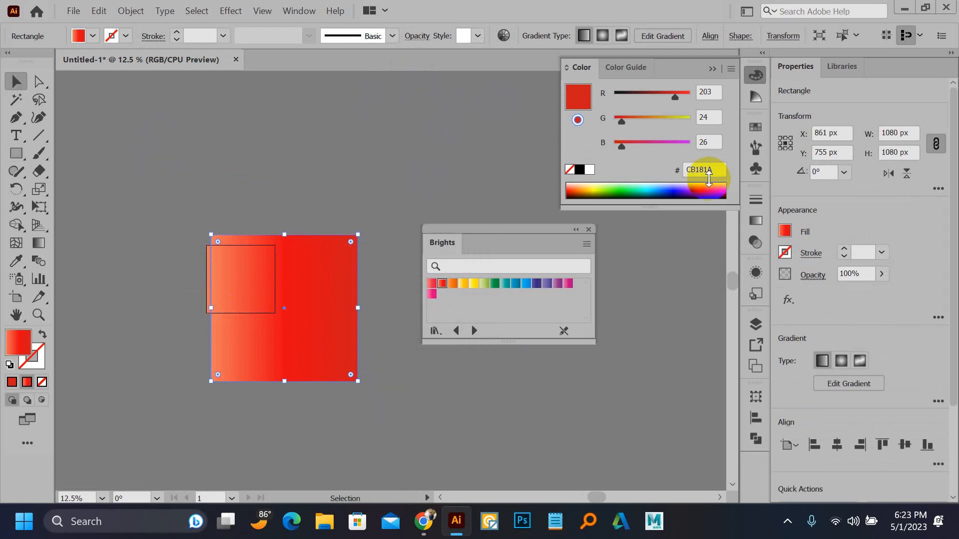
{"action": "left_click", "coordinate": [815, 444]}
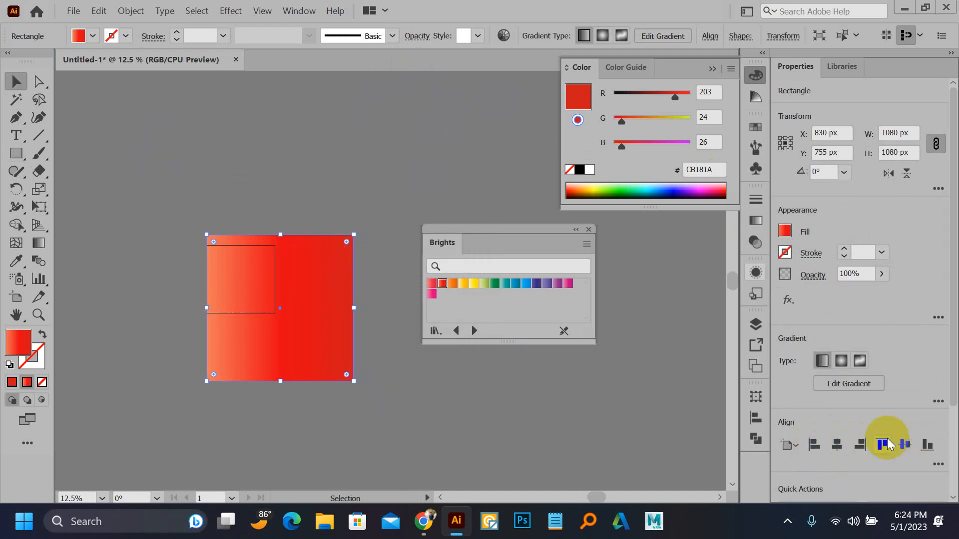
{"action": "left_click", "coordinate": [882, 444]}
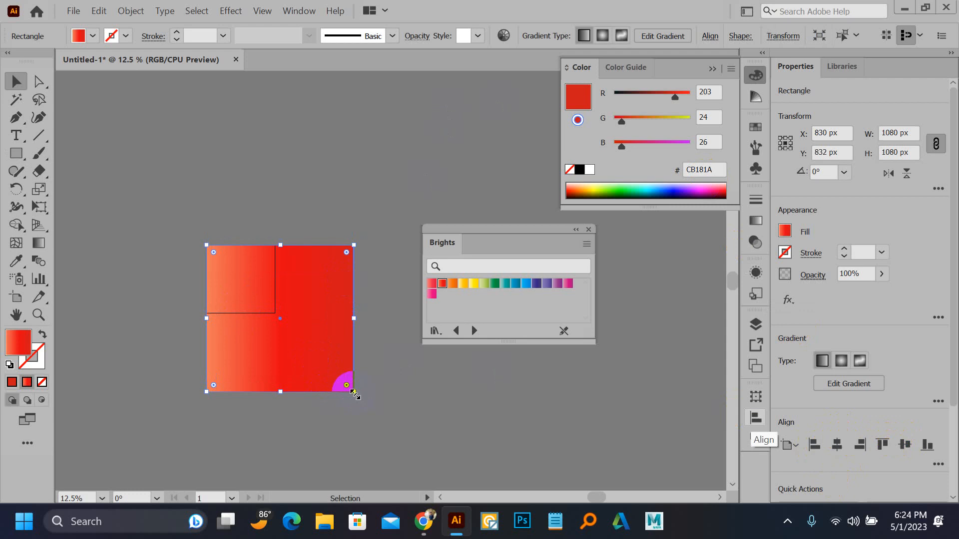
{"action": "left_click_drag", "start_coordinate": [353, 393], "coordinate": [276, 313]}
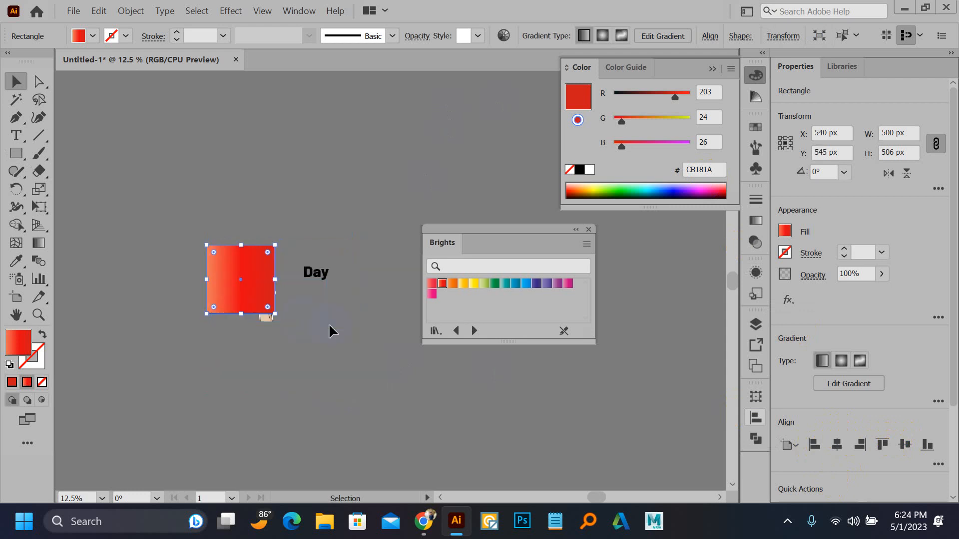
Make a clipping mask from all the artwork, using the 500 x 506 px rectangle as the clipping shape.
{"action": "key", "text": "ctrl+a"}
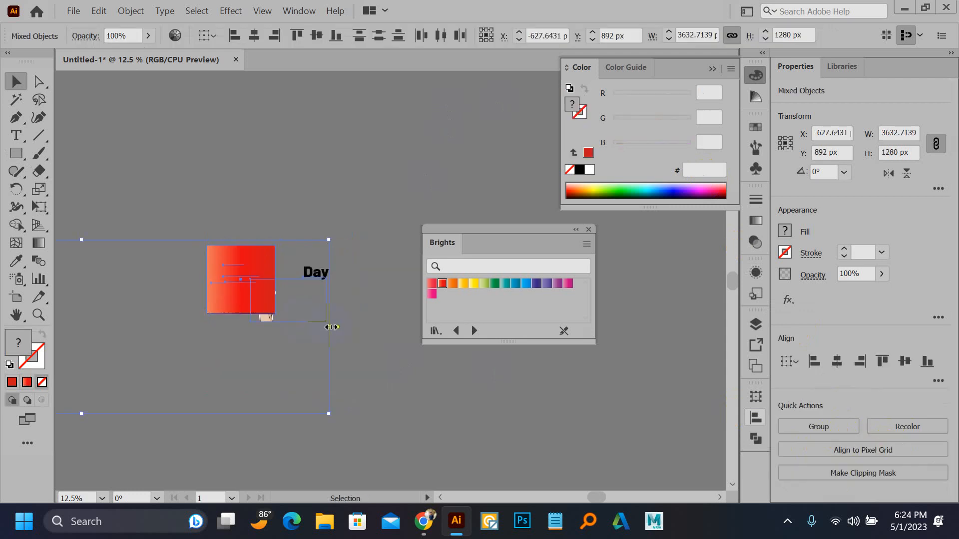
{"action": "scroll", "coordinate": [316, 277], "scroll_direction": "down", "scroll_amount": 2}
{"action": "right_click", "coordinate": [318, 278]}
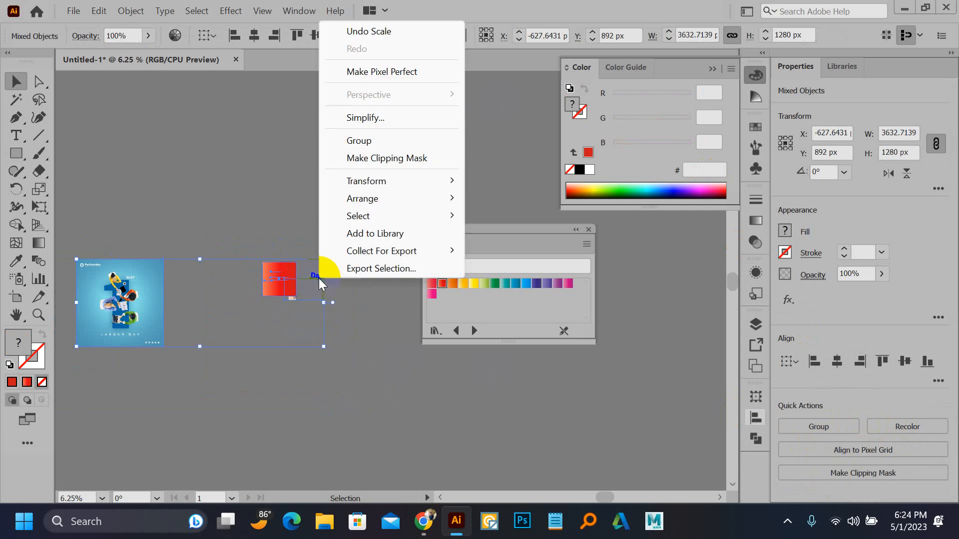
{"action": "left_click", "coordinate": [385, 159]}
{"action": "left_click", "coordinate": [325, 245]}
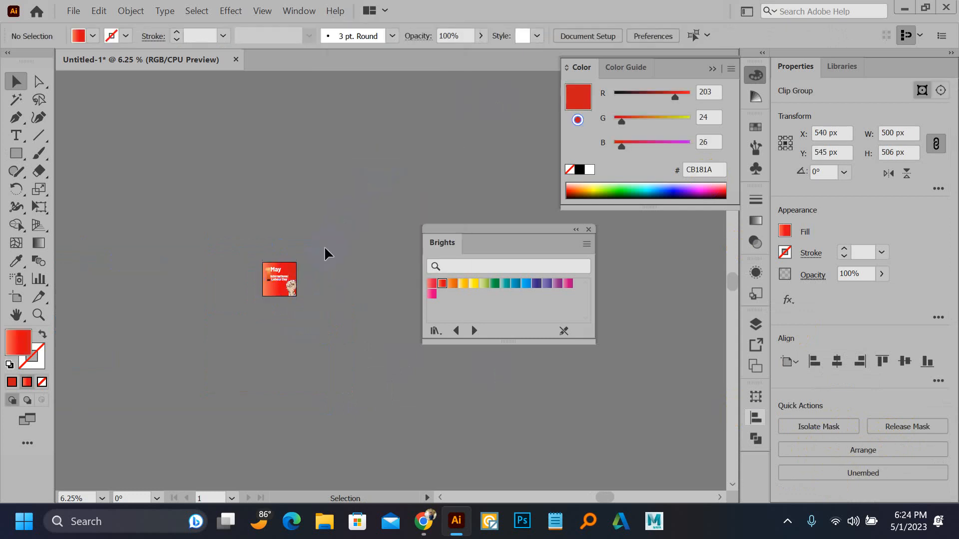
Examine the clipped Labour Day post at several zoom levels, with the Brights swatches moved aside.
{"action": "scroll", "coordinate": [289, 292], "scroll_direction": "up", "scroll_amount": 2}
{"action": "scroll", "coordinate": [290, 292], "scroll_direction": "up", "scroll_amount": 4}
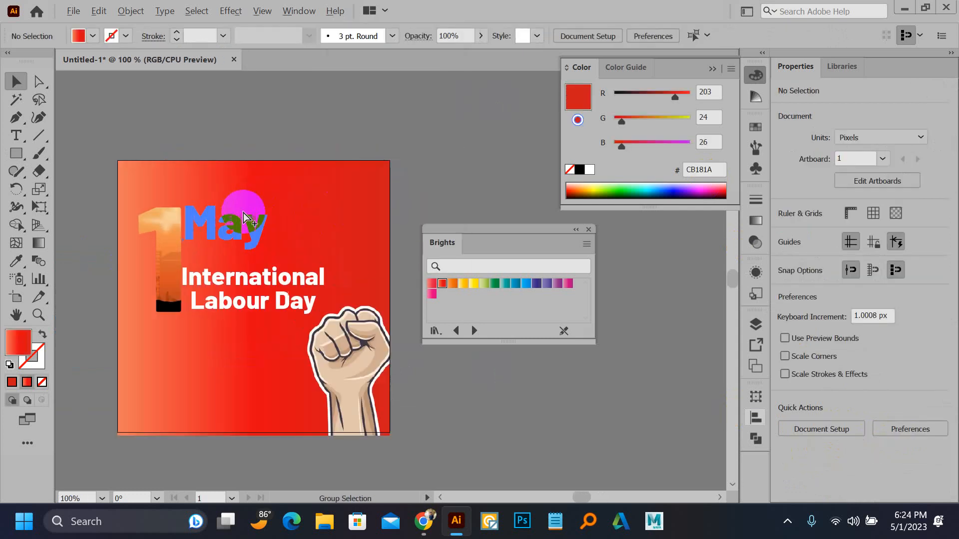
{"action": "scroll", "coordinate": [244, 212], "scroll_direction": "down", "scroll_amount": 2}
{"action": "left_click_drag", "start_coordinate": [531, 229], "coordinate": [654, 211]}
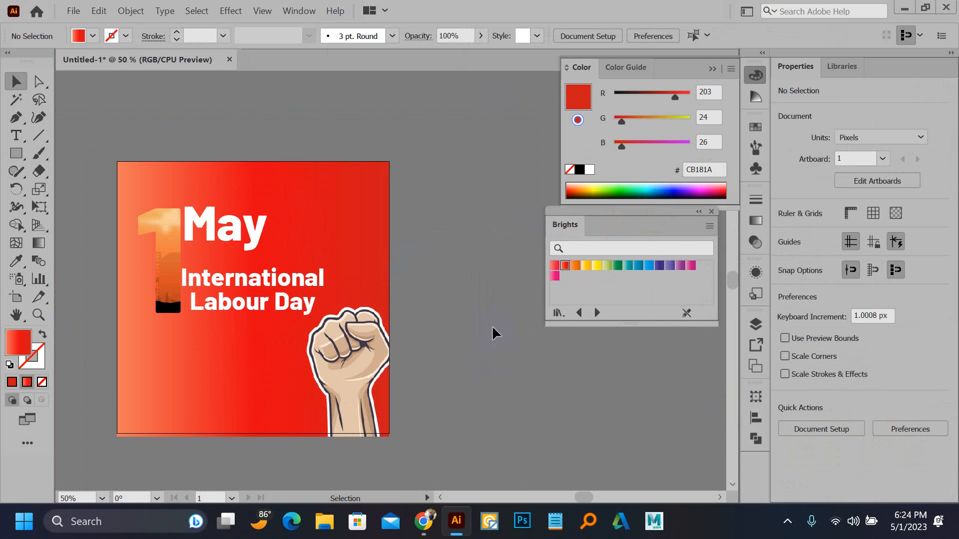
{"action": "left_click_drag", "start_coordinate": [457, 206], "coordinate": [462, 222]}
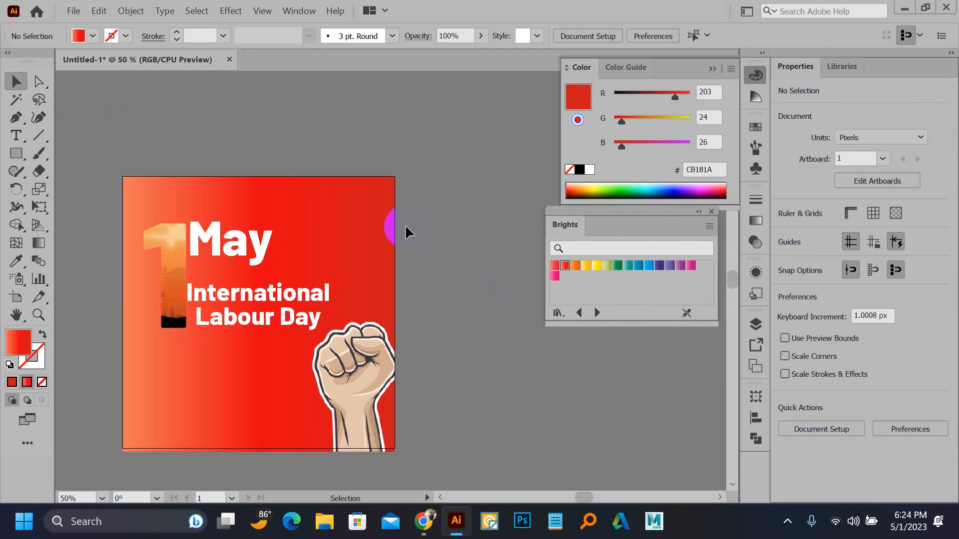
{"action": "scroll", "coordinate": [405, 227], "scroll_direction": "down", "scroll_amount": 3}
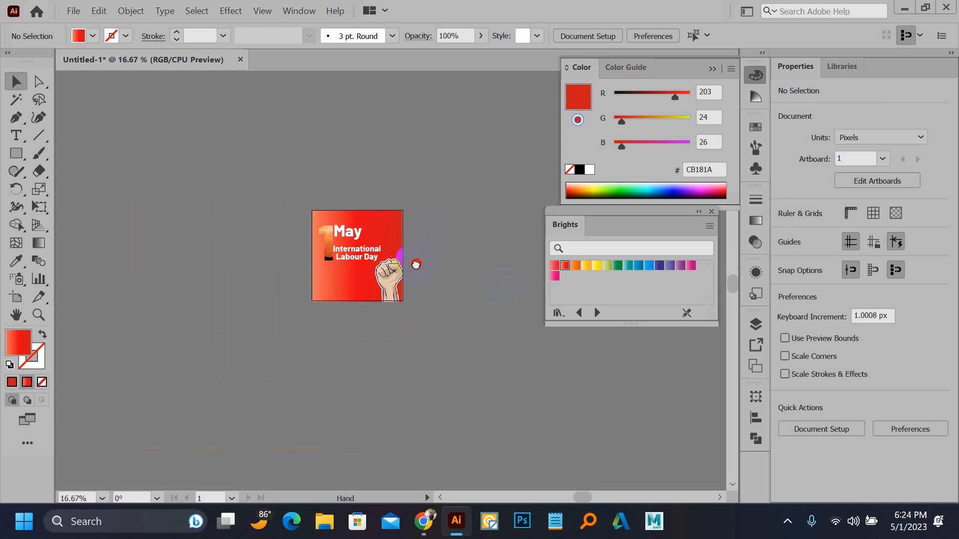
{"action": "left_click_drag", "start_coordinate": [412, 260], "coordinate": [375, 256]}
{"action": "scroll", "coordinate": [380, 257], "scroll_direction": "down", "scroll_amount": 1}
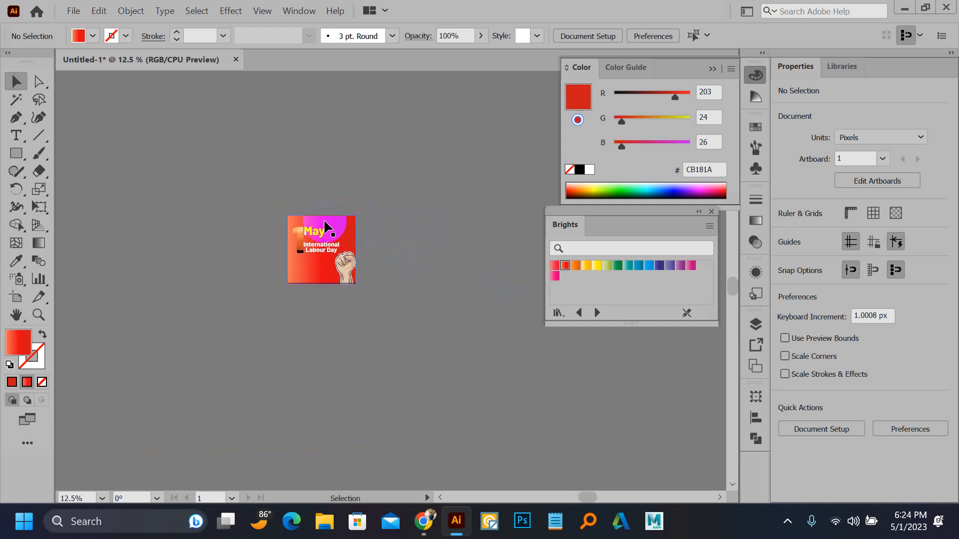
{"action": "scroll", "coordinate": [284, 223], "scroll_direction": "up", "scroll_amount": 2}
{"action": "scroll", "coordinate": [283, 222], "scroll_direction": "up", "scroll_amount": 3}
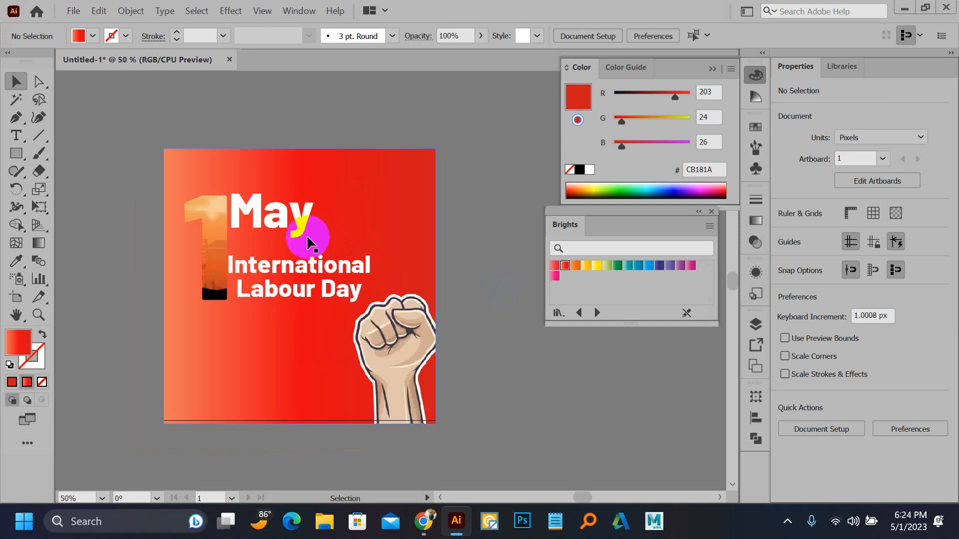
Delete the clipped post and draw a 323 x 155 px rectangle in the upper part of the artboard.
{"action": "left_click", "coordinate": [266, 299]}
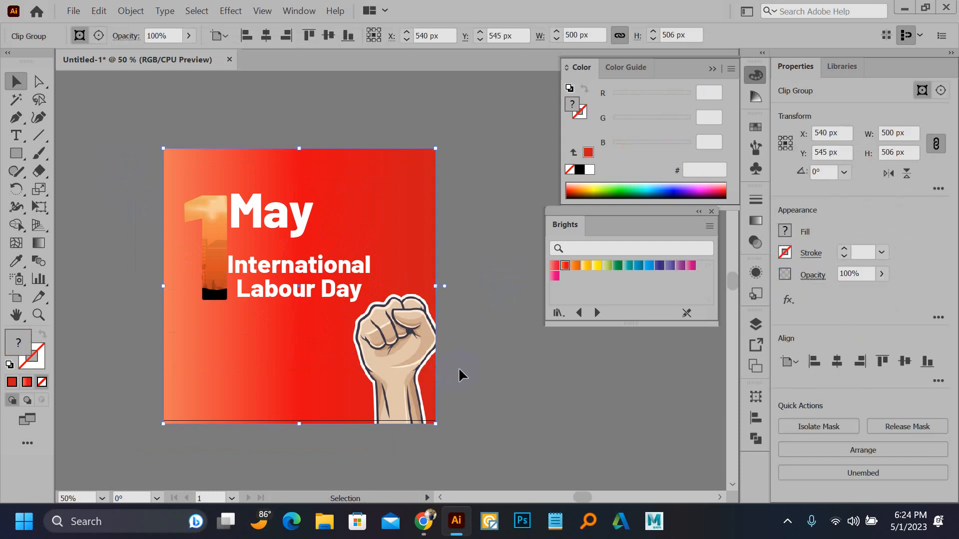
{"action": "left_click", "coordinate": [387, 382]}
{"action": "key", "text": "Delete"}
{"action": "scroll", "coordinate": [324, 379], "scroll_direction": "up", "scroll_amount": 2}
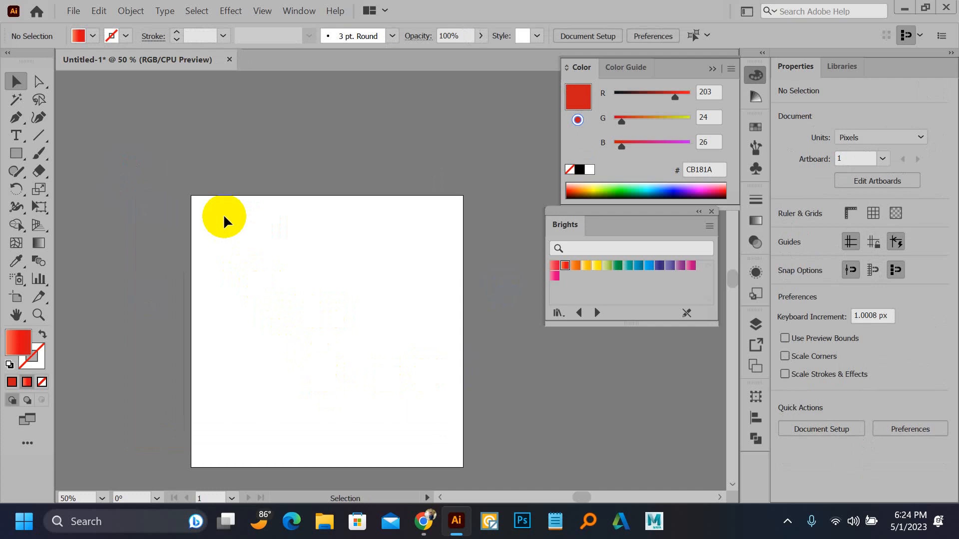
{"action": "key", "text": "m"}
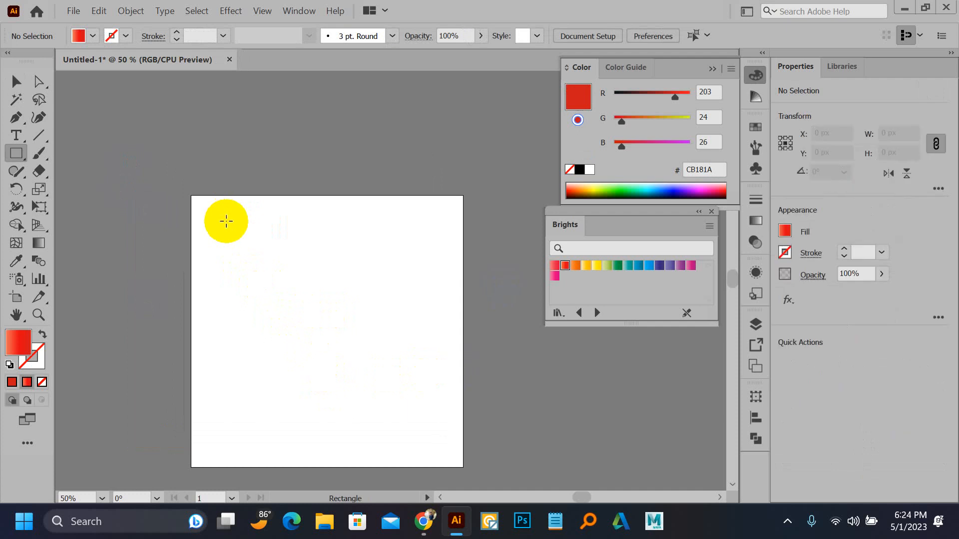
{"action": "mouse_move", "coordinate": [226, 221]}
{"action": "left_mouse_down"}
{"action": "mouse_move", "coordinate": [338, 306]}
{"action": "mouse_move", "coordinate": [402, 305]}
{"action": "left_mouse_up"}
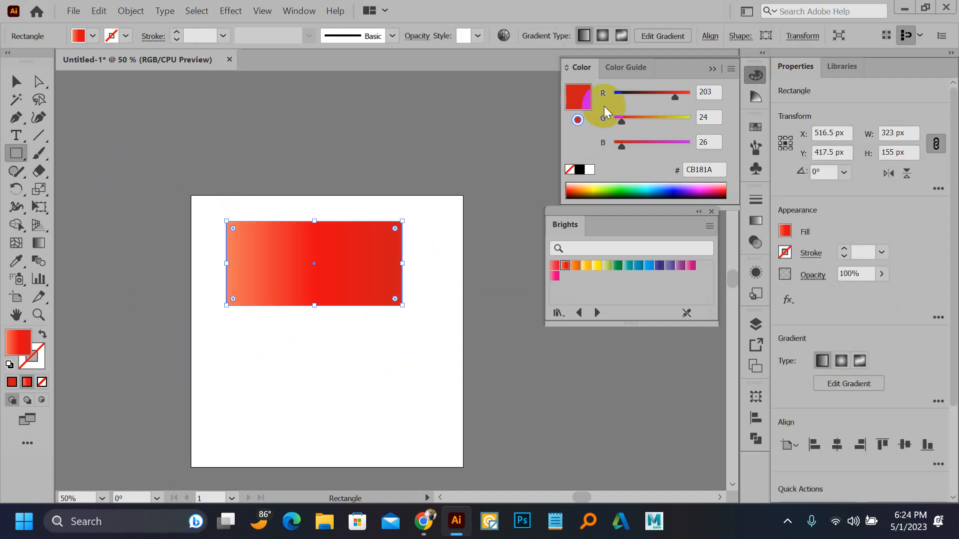
Recolor the end stop of the rectangle's gradient with black, green #2EFF69 and finally white.
{"action": "left_click", "coordinate": [580, 170]}
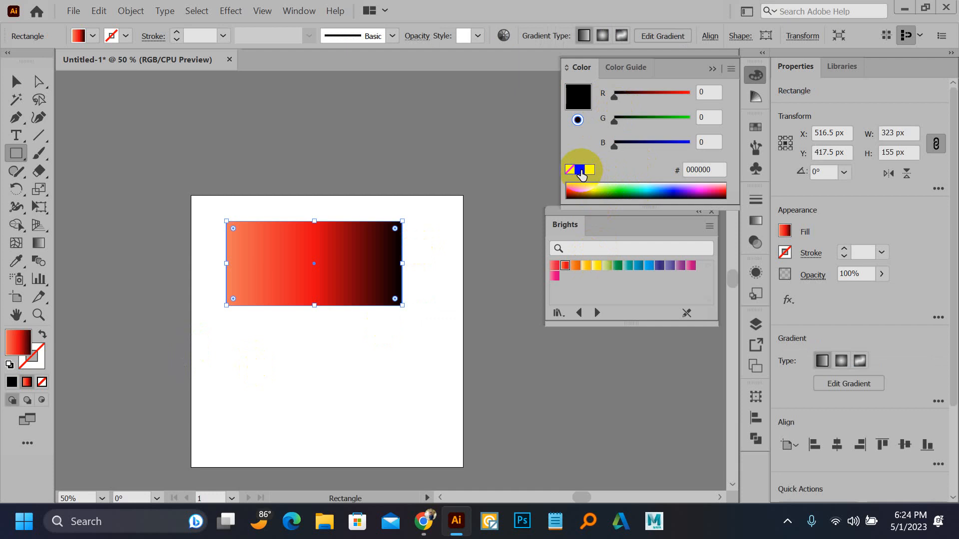
{"action": "left_click", "coordinate": [627, 185]}
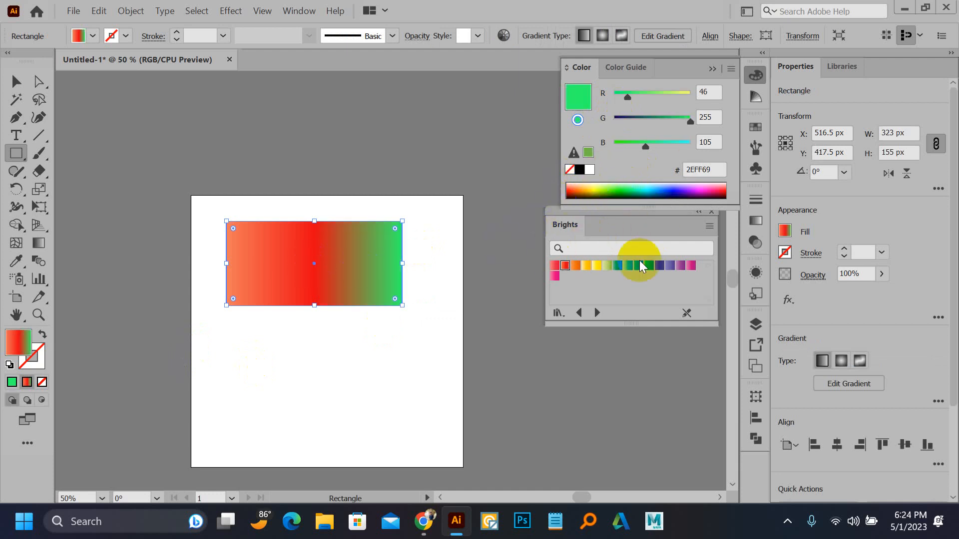
{"action": "left_click", "coordinate": [755, 220]}
{"action": "left_click", "coordinate": [756, 76]}
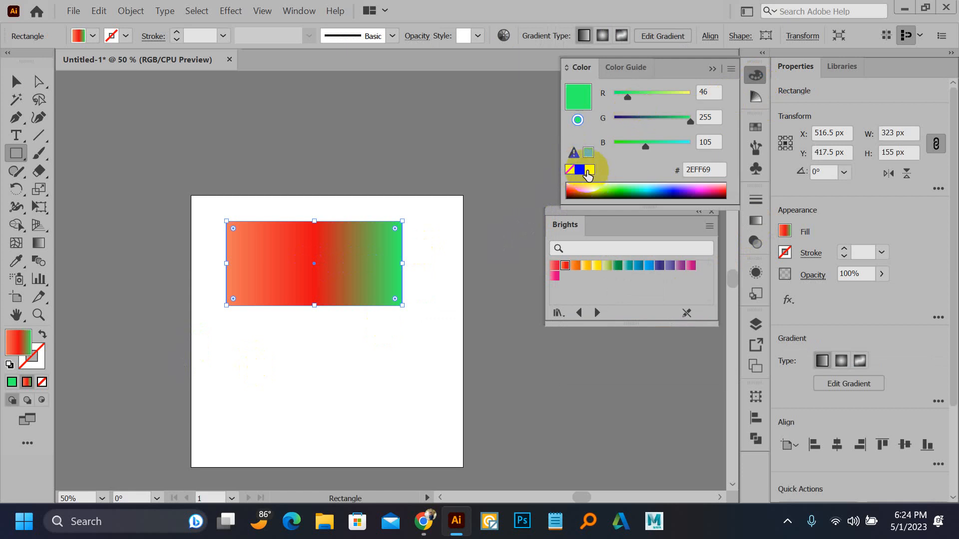
{"action": "left_click", "coordinate": [588, 170]}
{"action": "left_click", "coordinate": [11, 82]}
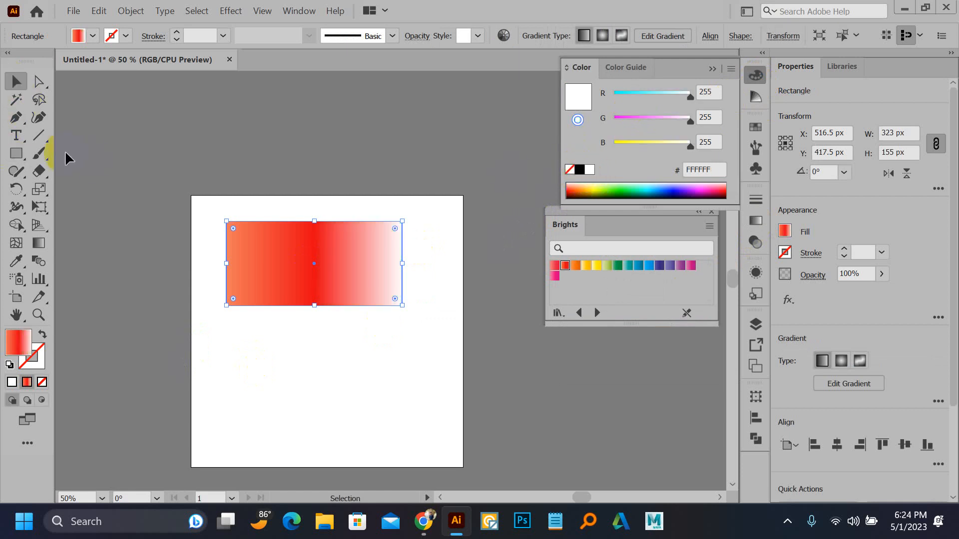
Isolate the rectangle and delete the white end stop from its gradient.
{"action": "double_click", "coordinate": [254, 232]}
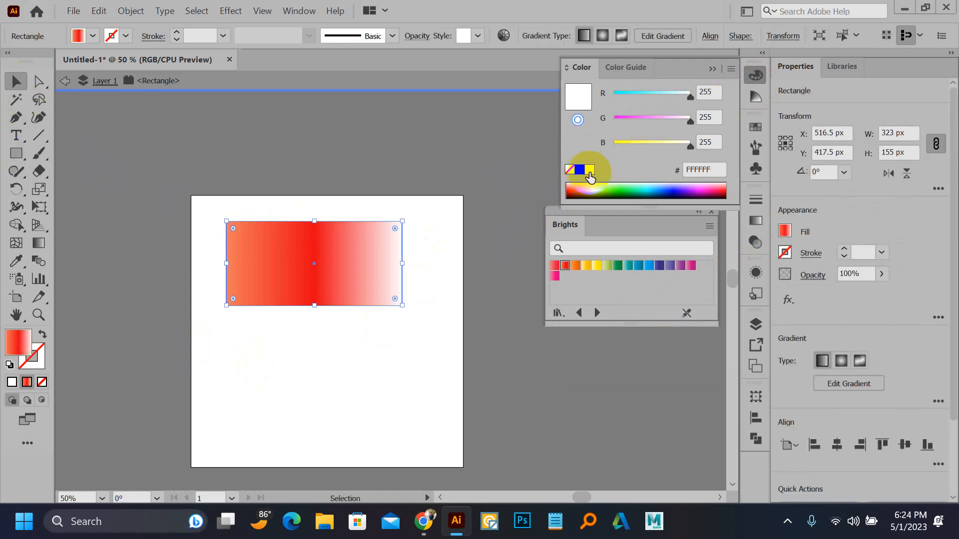
{"action": "left_click", "coordinate": [756, 220]}
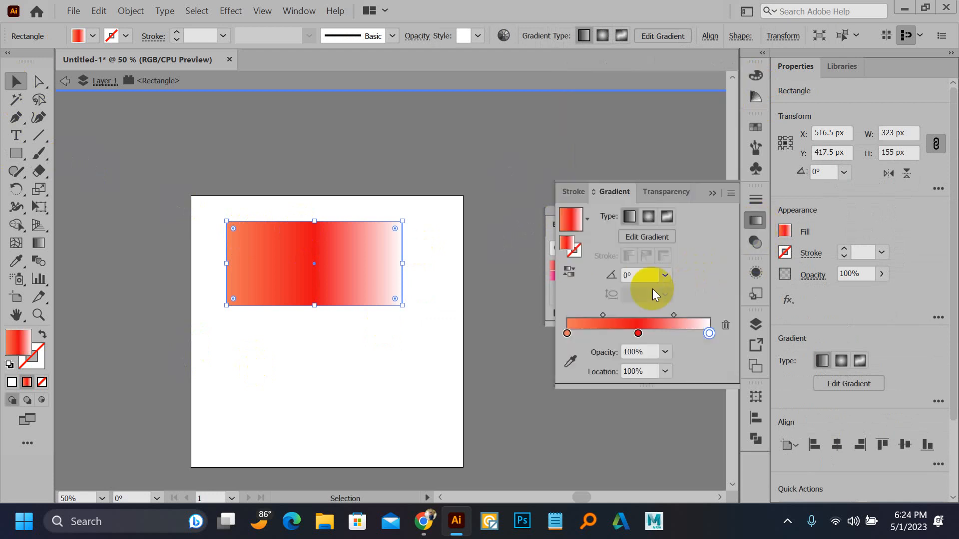
{"action": "left_click_drag", "start_coordinate": [709, 333], "coordinate": [697, 333]}
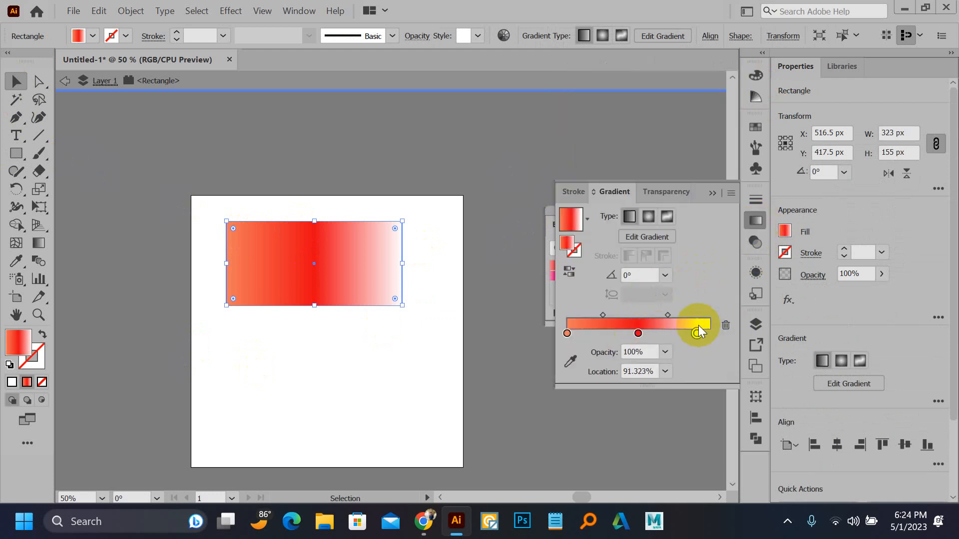
{"action": "left_click", "coordinate": [723, 324]}
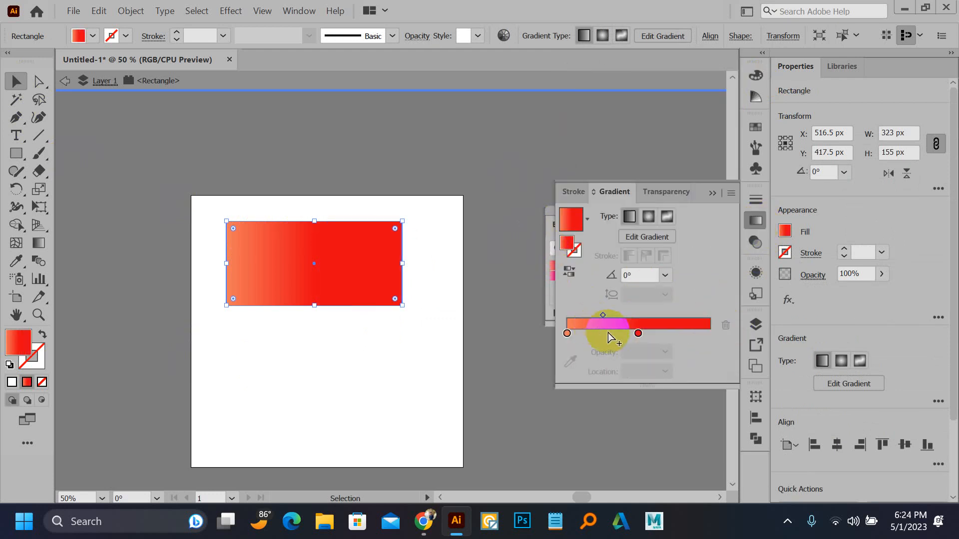
Try to remove the red and orange stops from the rectangle's gradient, and leave isolation mode.
{"action": "left_click", "coordinate": [637, 334]}
{"action": "left_click", "coordinate": [634, 334]}
{"action": "left_click", "coordinate": [726, 326]}
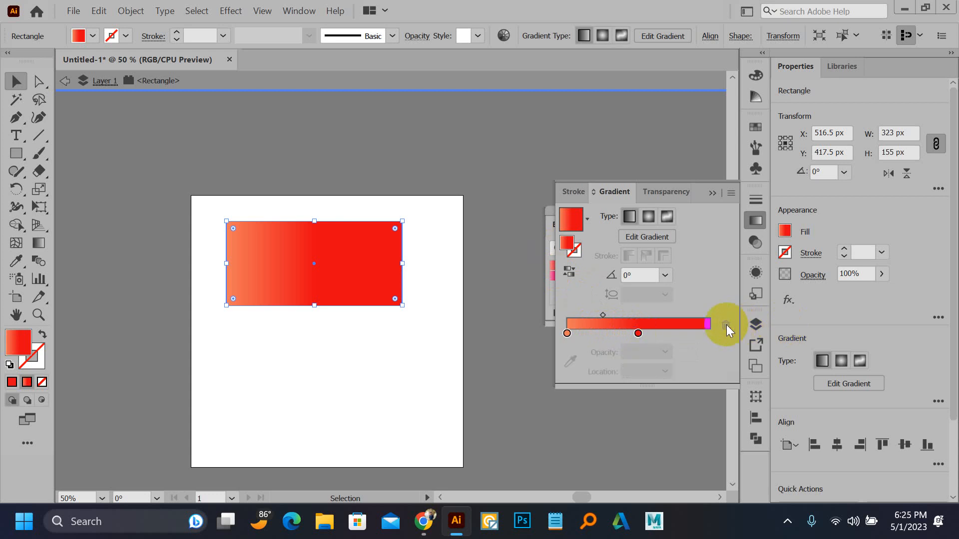
{"action": "left_click", "coordinate": [638, 334]}
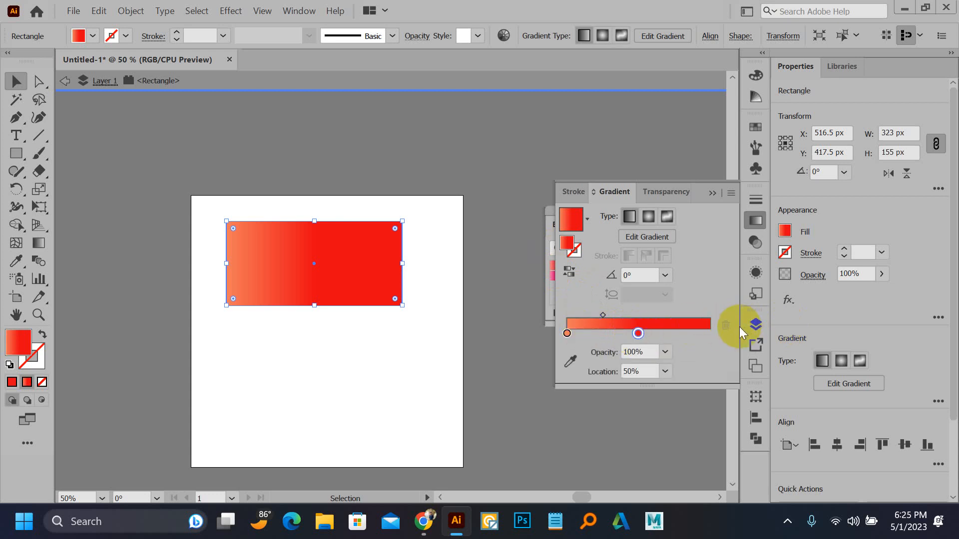
{"action": "left_click_drag", "start_coordinate": [590, 333], "coordinate": [564, 334]}
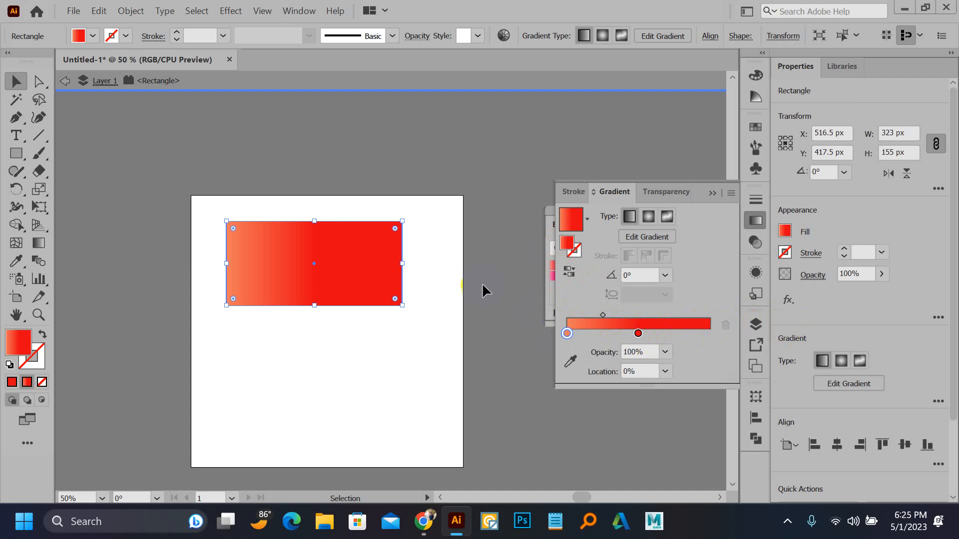
{"action": "left_click", "coordinate": [542, 194]}
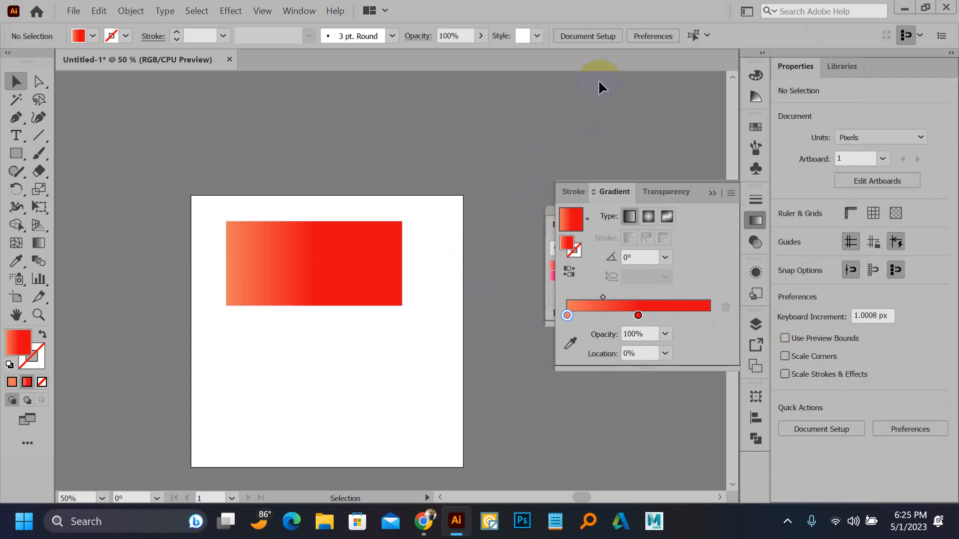
Remove the rectangle's gradient fill and enlarge it to 368 x 275 px.
{"action": "scroll", "coordinate": [259, 237], "scroll_direction": "up", "scroll_amount": 2}
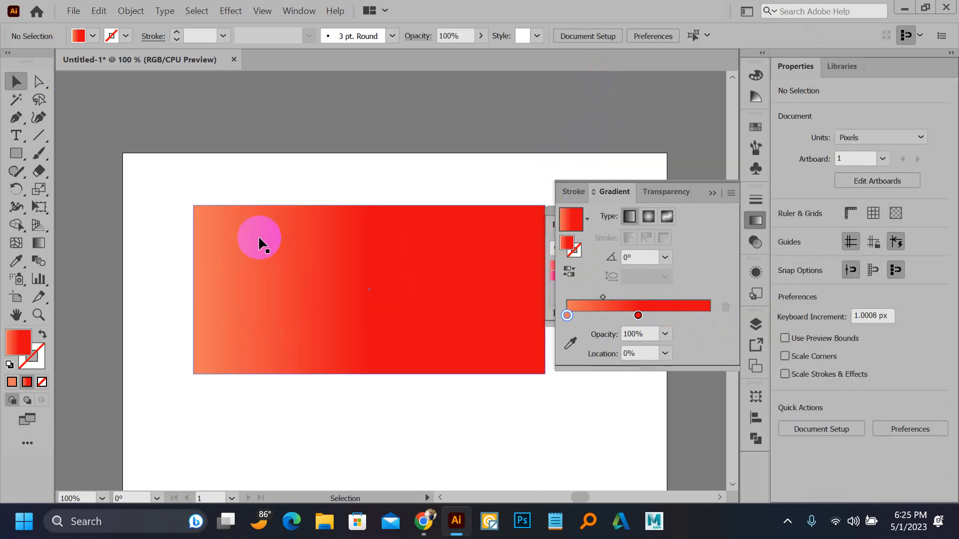
{"action": "scroll", "coordinate": [259, 236], "scroll_direction": "down", "scroll_amount": 1}
{"action": "left_click", "coordinate": [41, 382]}
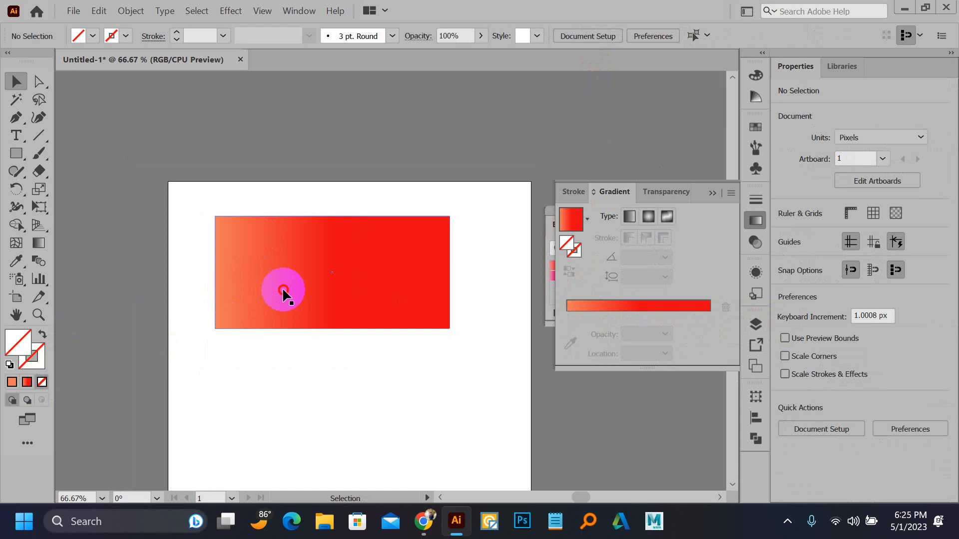
{"action": "left_click", "coordinate": [284, 293]}
{"action": "left_click", "coordinate": [42, 382]}
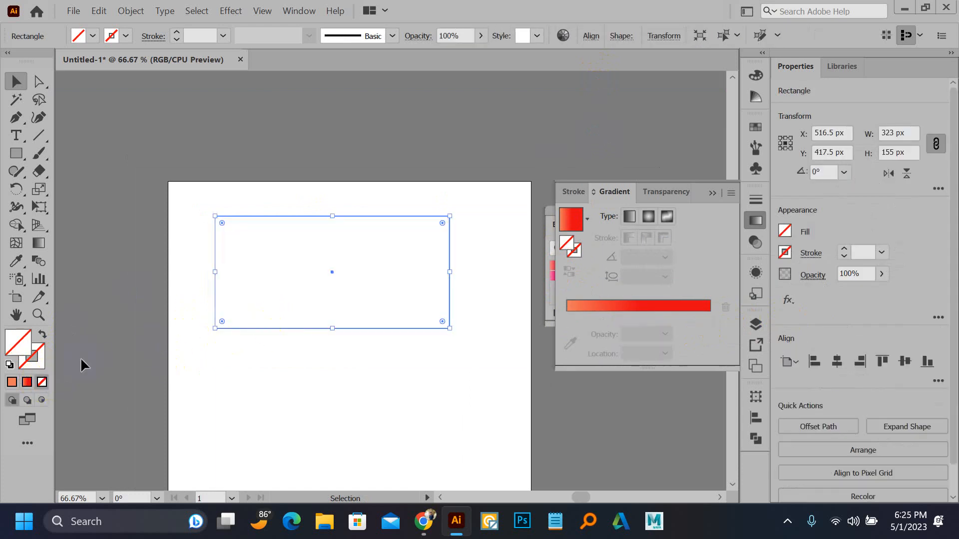
{"action": "left_click", "coordinate": [40, 360]}
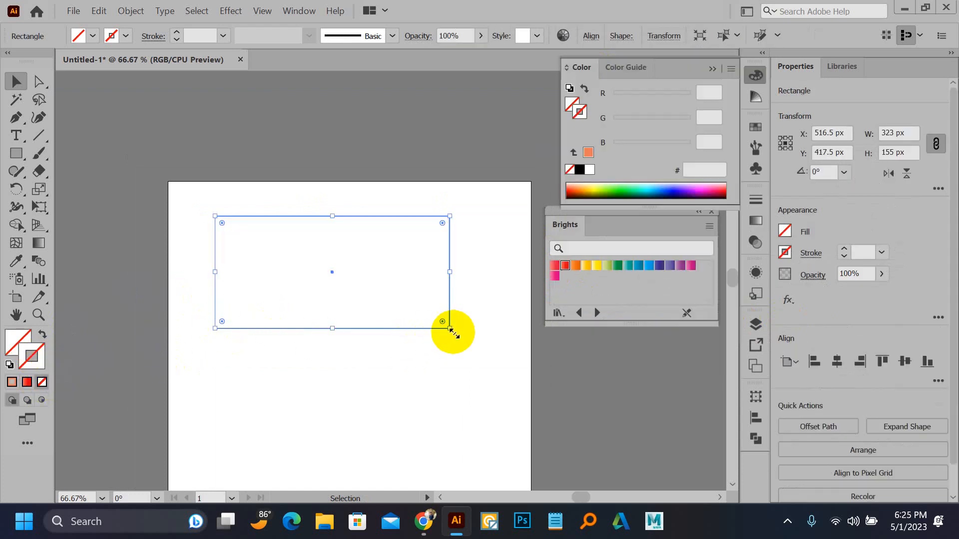
{"action": "left_click_drag", "start_coordinate": [449, 328], "coordinate": [482, 415]}
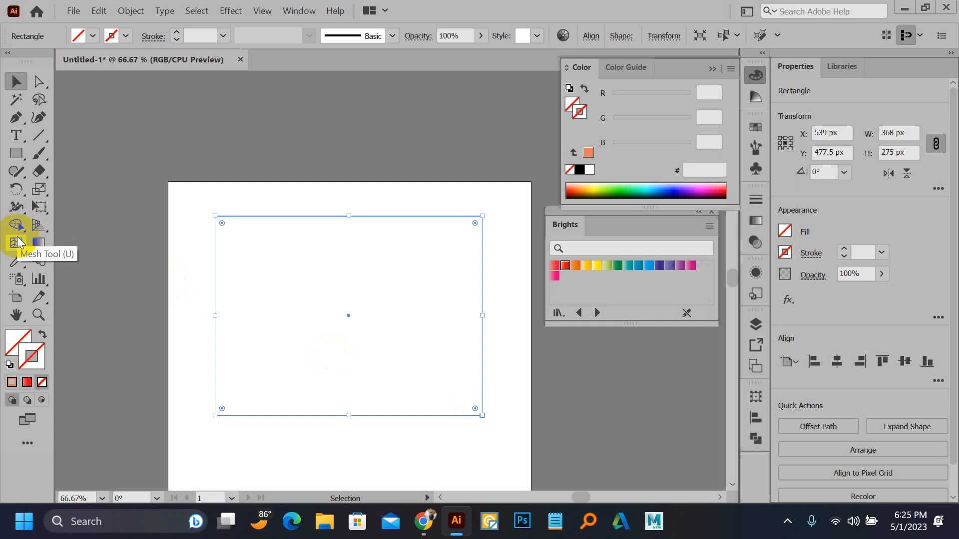
Build a mesh grid on the unfilled rectangle with three inner horizontal lines and four inner vertical lines.
{"action": "left_click", "coordinate": [16, 243]}
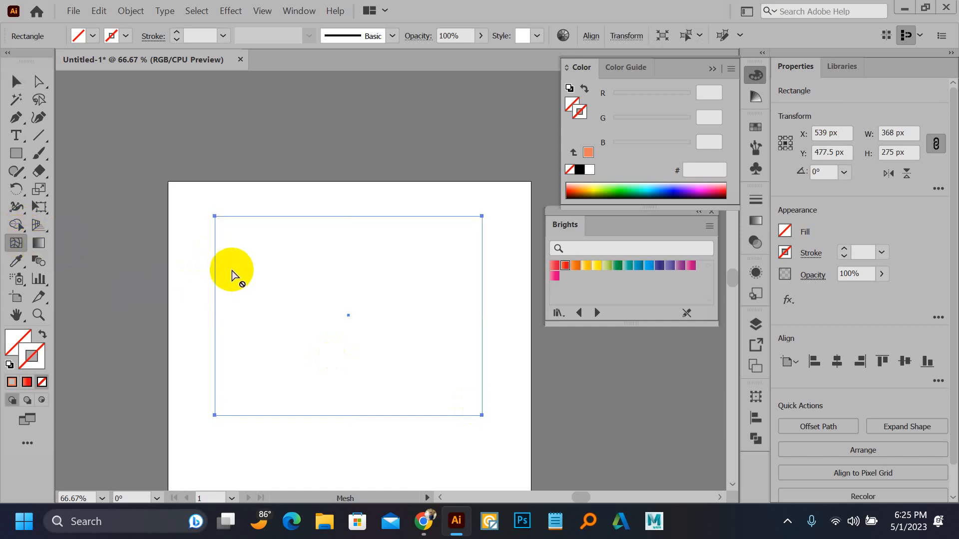
{"action": "left_click", "coordinate": [215, 267]}
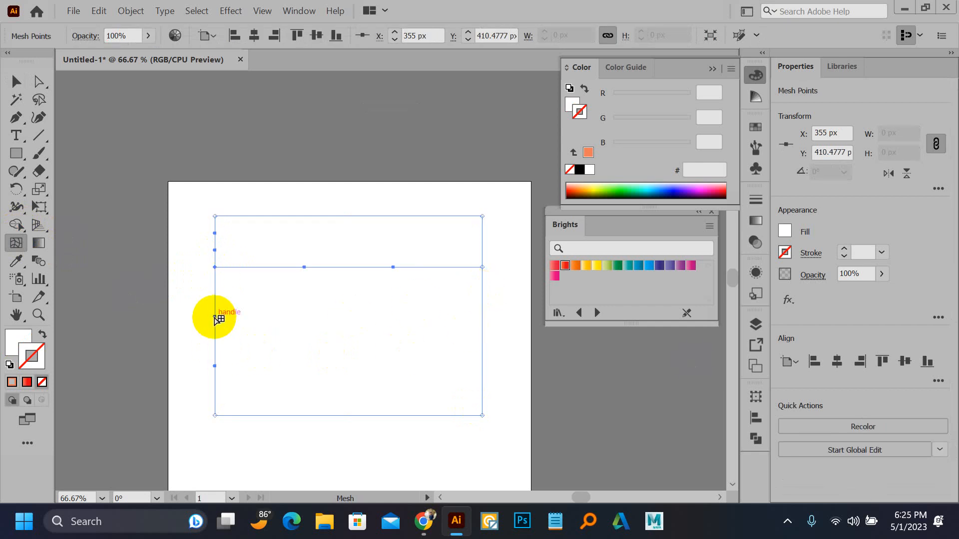
{"action": "left_click", "coordinate": [215, 317]}
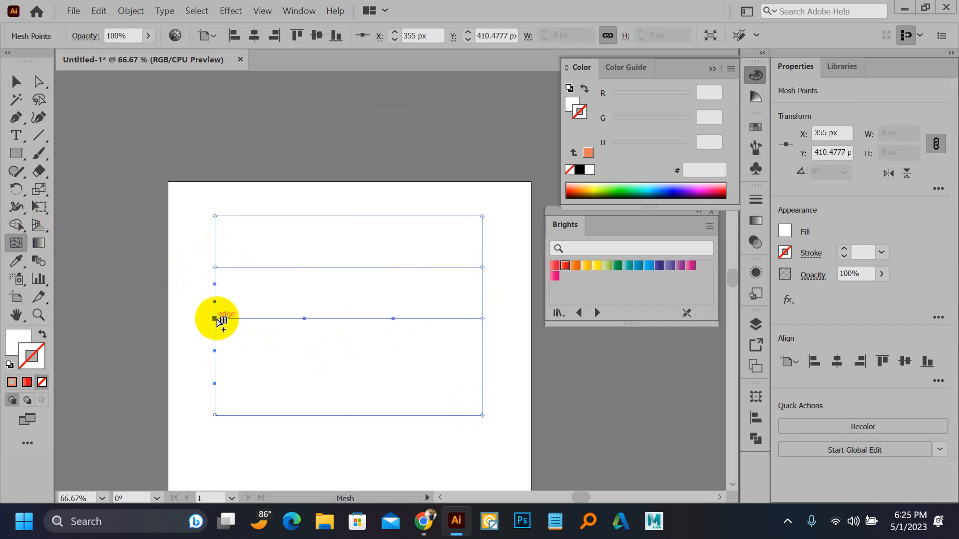
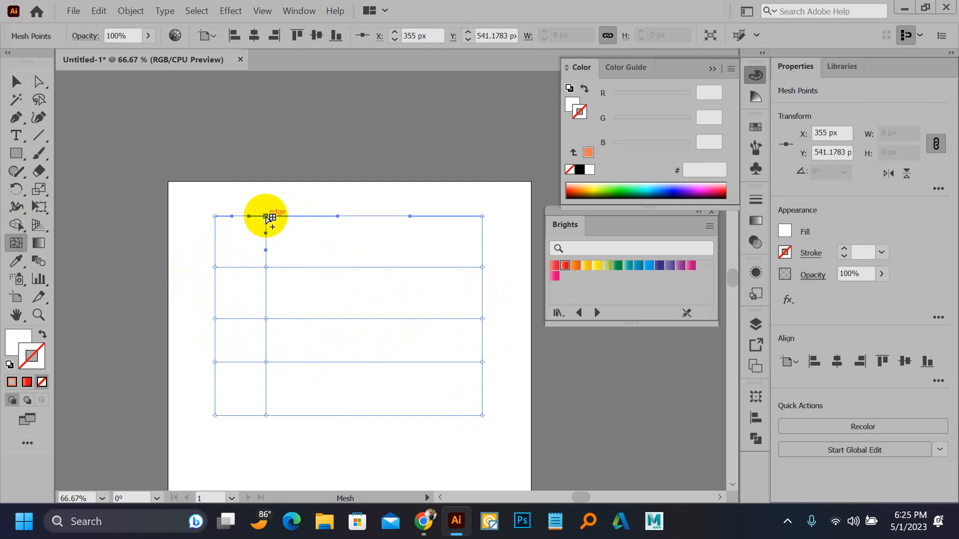
{"action": "left_click", "coordinate": [340, 217]}
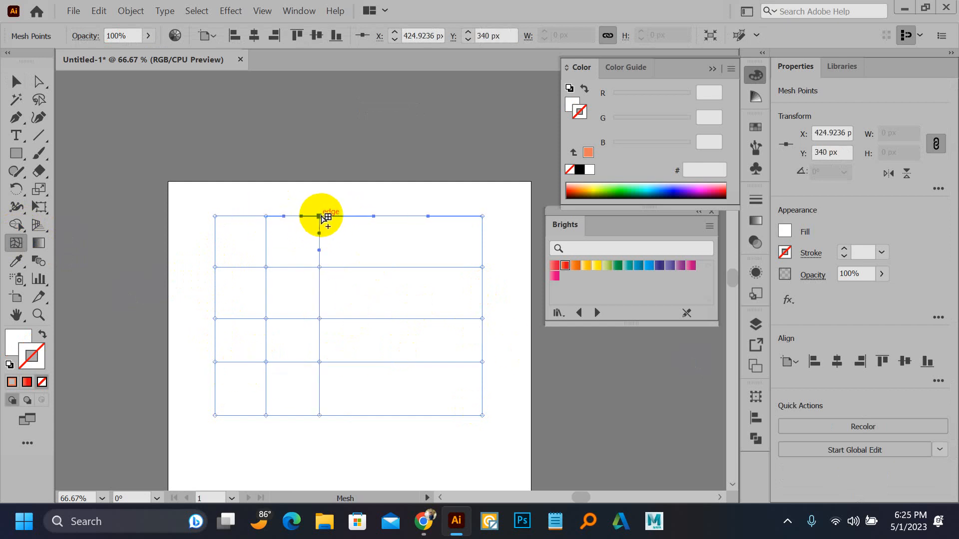
{"action": "left_click", "coordinate": [373, 217]}
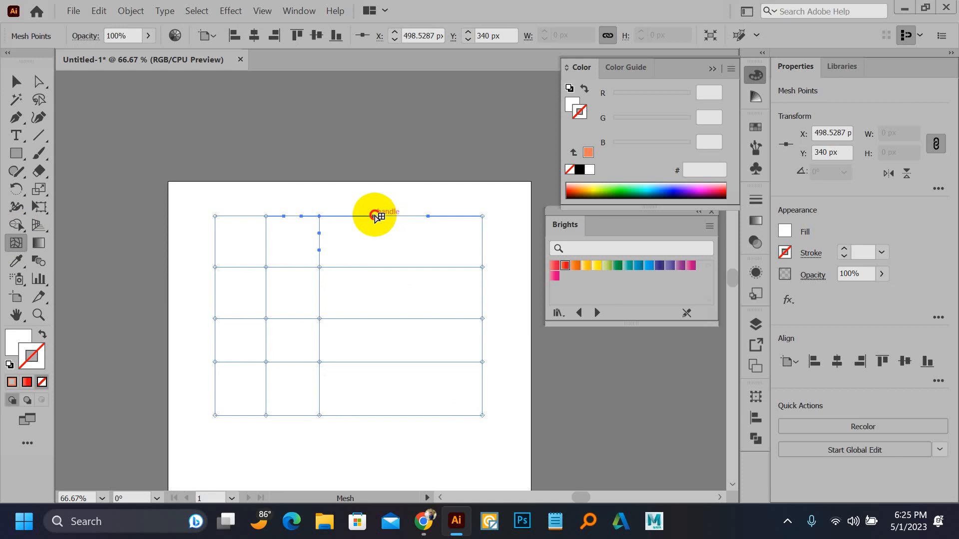
{"action": "left_click", "coordinate": [389, 216]}
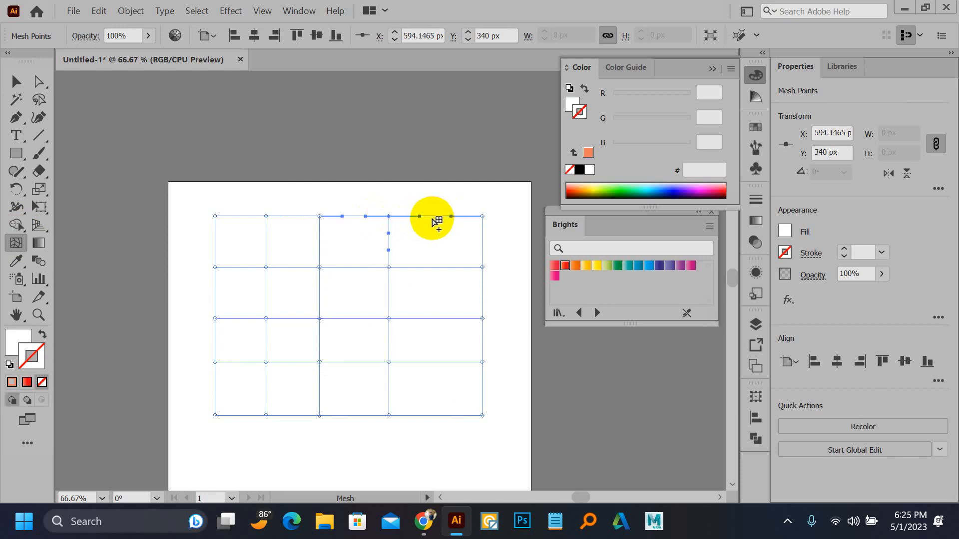
Color the mesh's upper-left corner point red.
{"action": "left_click", "coordinate": [41, 90]}
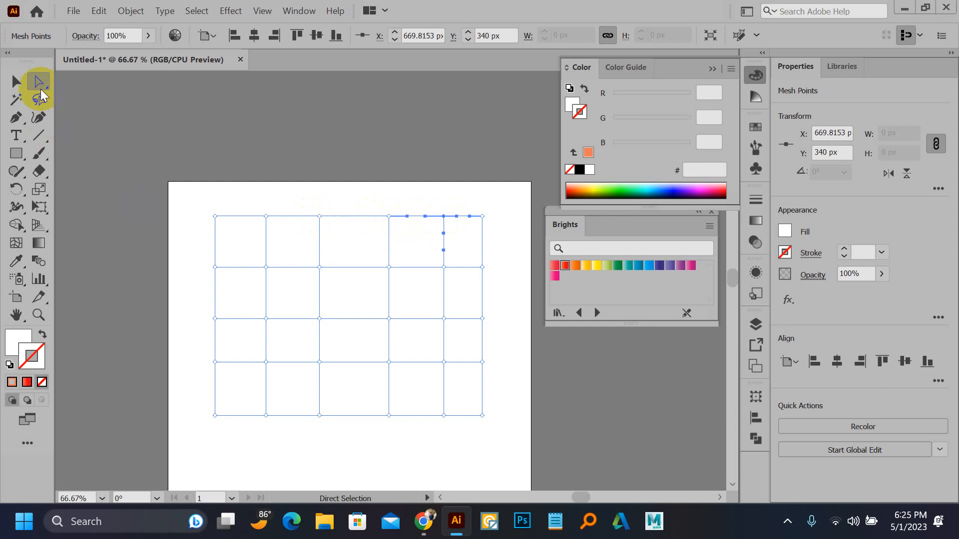
{"action": "left_click_drag", "start_coordinate": [202, 209], "coordinate": [215, 216]}
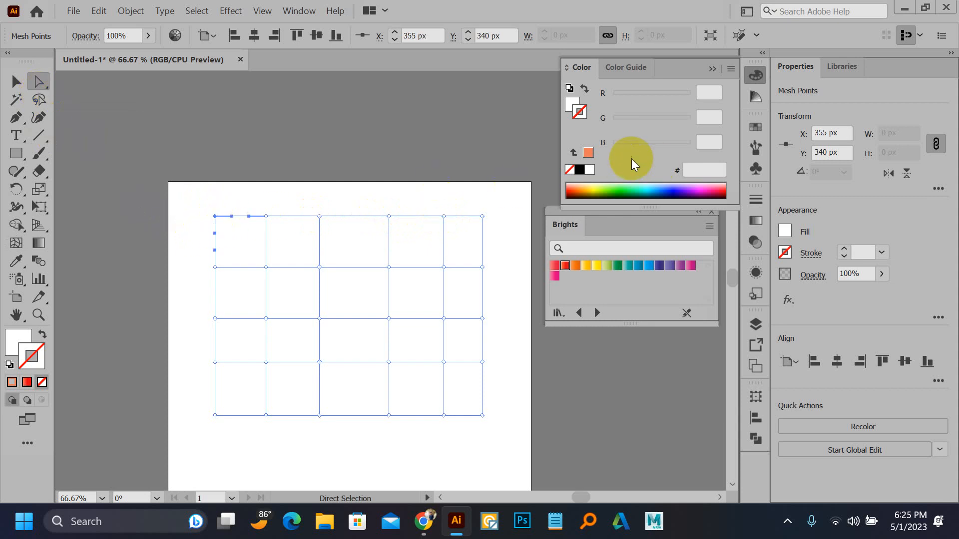
{"action": "left_click", "coordinate": [750, 132]}
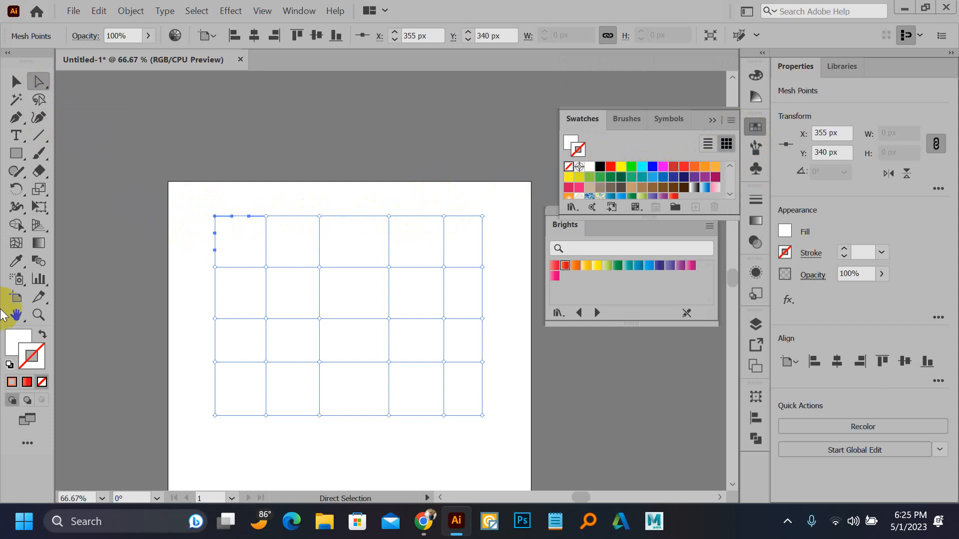
{"action": "left_click", "coordinate": [6, 353]}
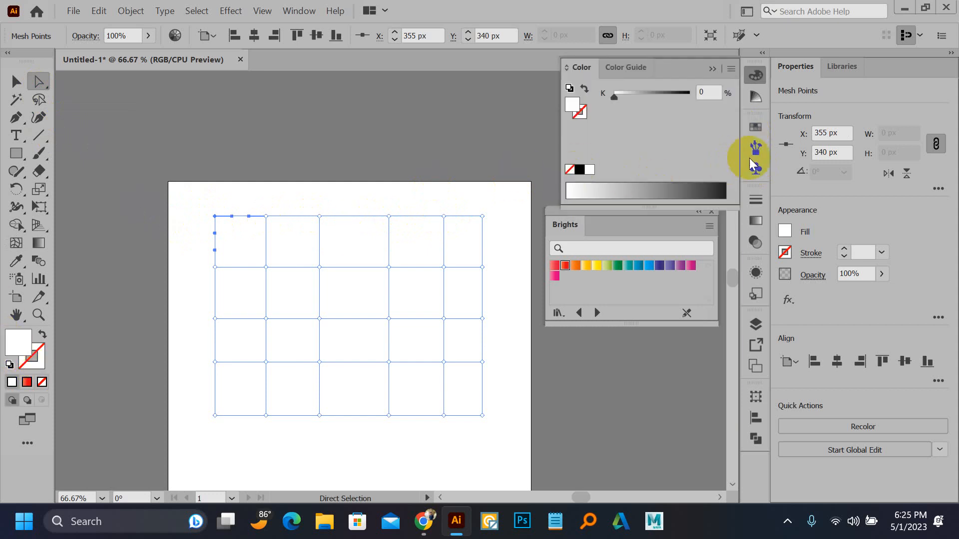
{"action": "left_click", "coordinate": [757, 131]}
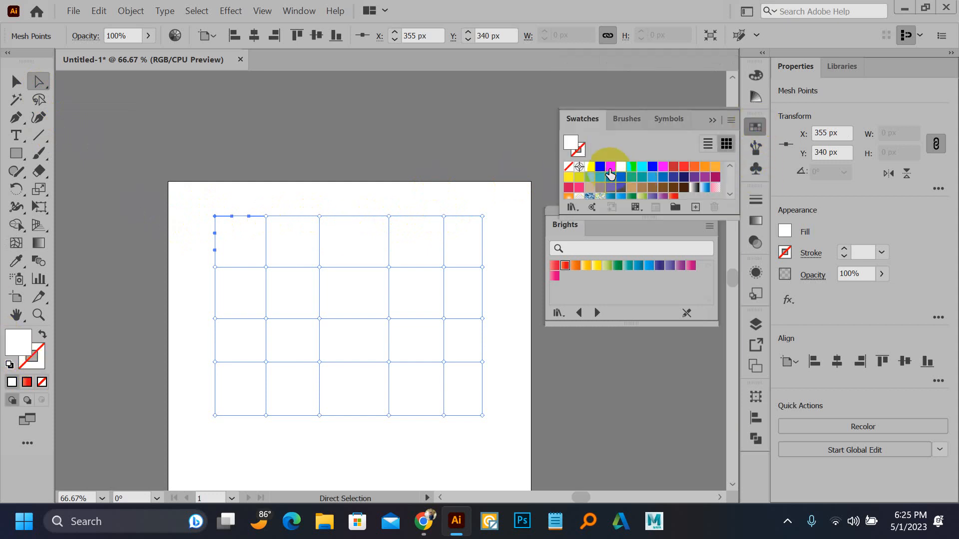
{"action": "left_click", "coordinate": [608, 169]}
Color the third point on the mesh's upper edge cyan and the first three points of the middle row magenta.
{"action": "left_click", "coordinate": [319, 215]}
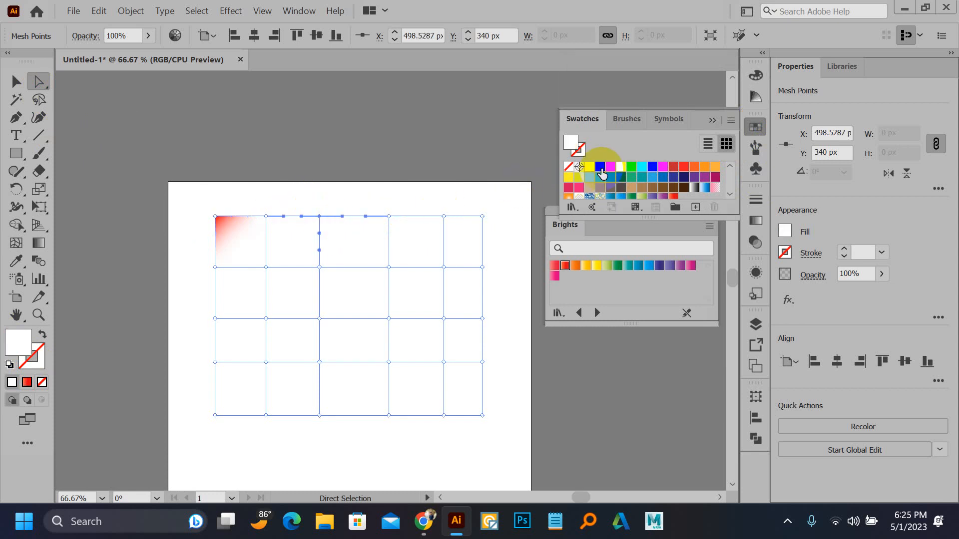
{"action": "left_click_drag", "start_coordinate": [602, 174], "coordinate": [640, 173]}
{"action": "left_click", "coordinate": [640, 169]}
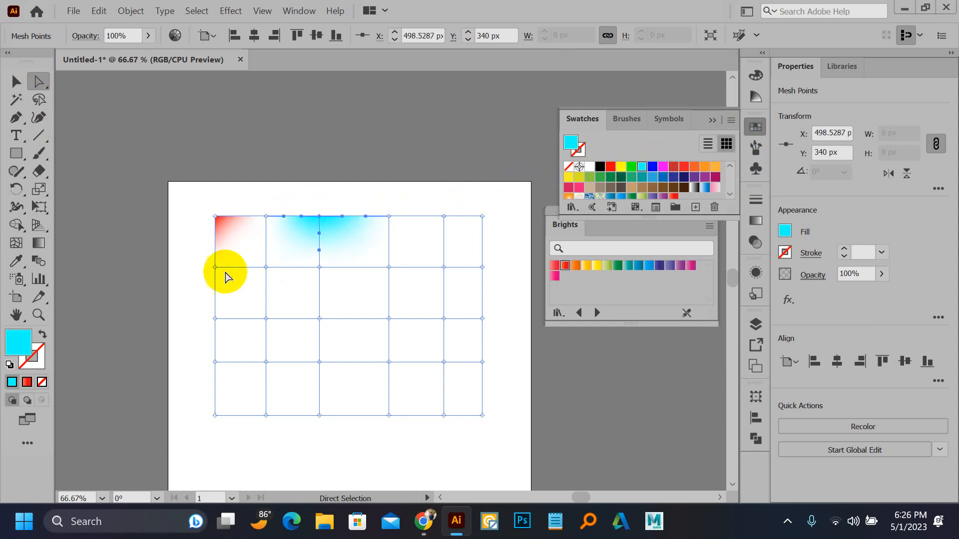
{"action": "left_click_drag", "start_coordinate": [191, 305], "coordinate": [339, 329]}
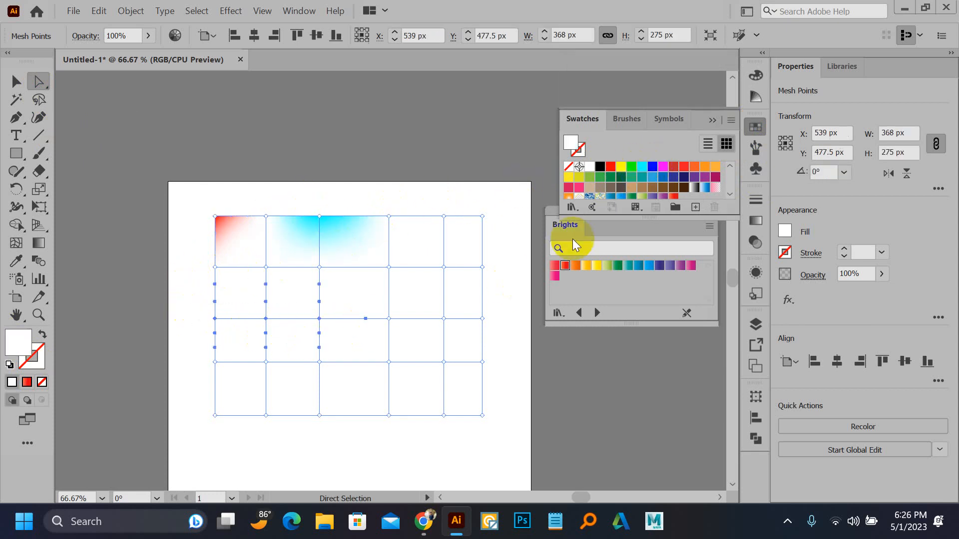
{"action": "left_click", "coordinate": [661, 171]}
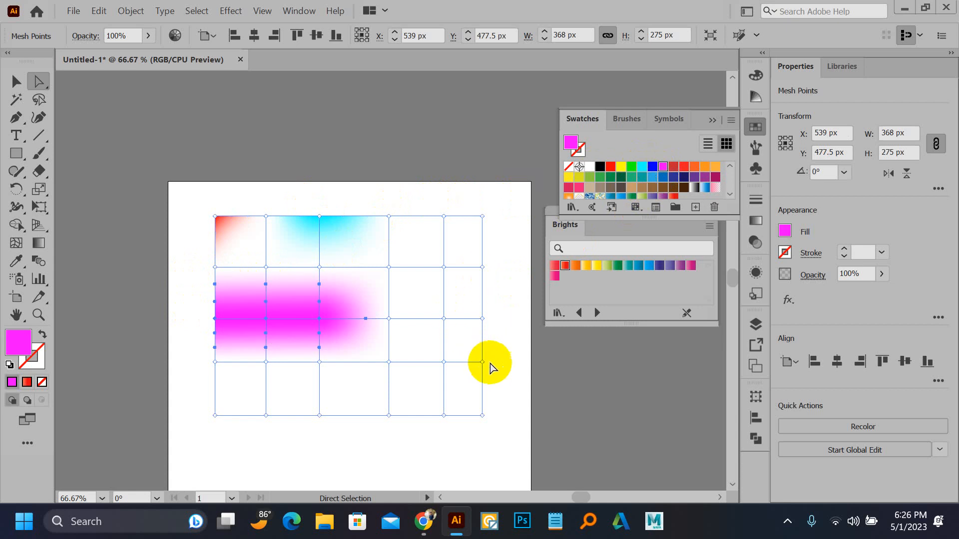
In the mesh's two rightmost columns, color the points of the lower three rows red and the upper two rows bright green.
{"action": "left_click_drag", "start_coordinate": [490, 317], "coordinate": [427, 437]}
{"action": "left_click", "coordinate": [683, 167]}
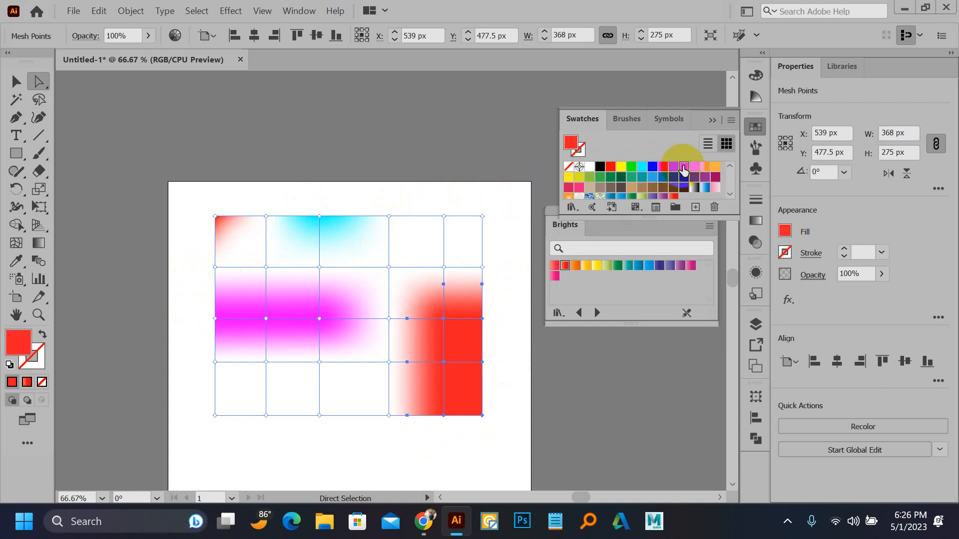
{"action": "left_click_drag", "start_coordinate": [411, 189], "coordinate": [499, 268]}
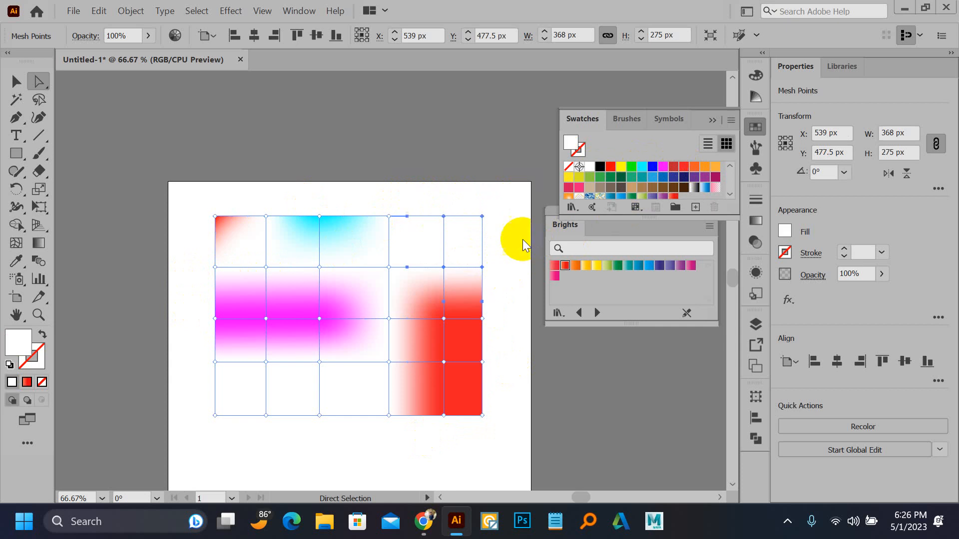
{"action": "left_click", "coordinate": [635, 169]}
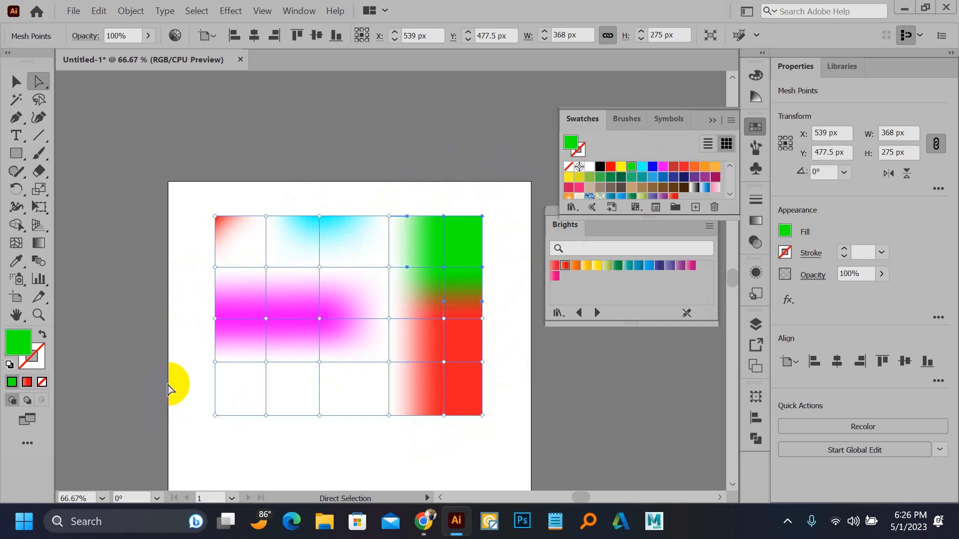
Color the first three points of the mesh's bottom row and the first four points of the row above dark green.
{"action": "left_click_drag", "start_coordinate": [170, 384], "coordinate": [342, 428]}
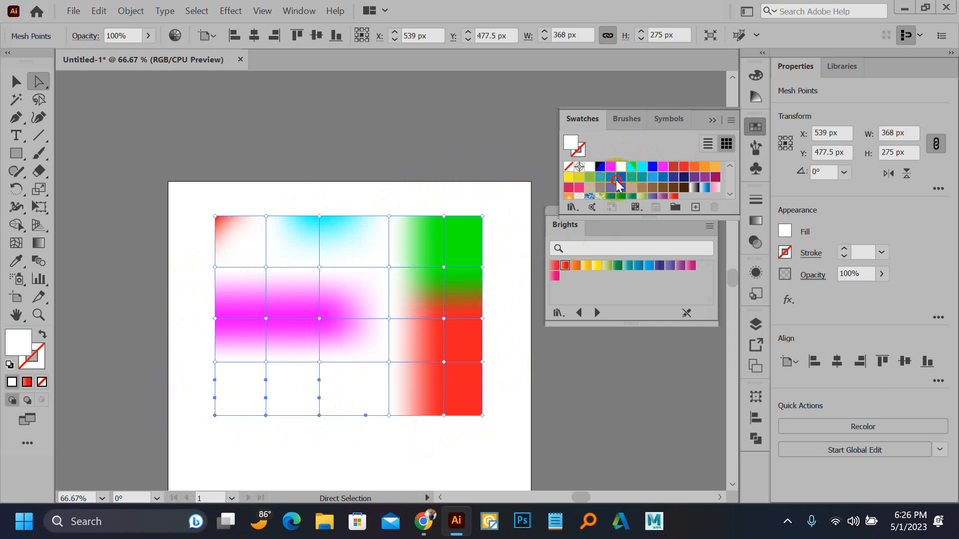
{"action": "left_click", "coordinate": [619, 178]}
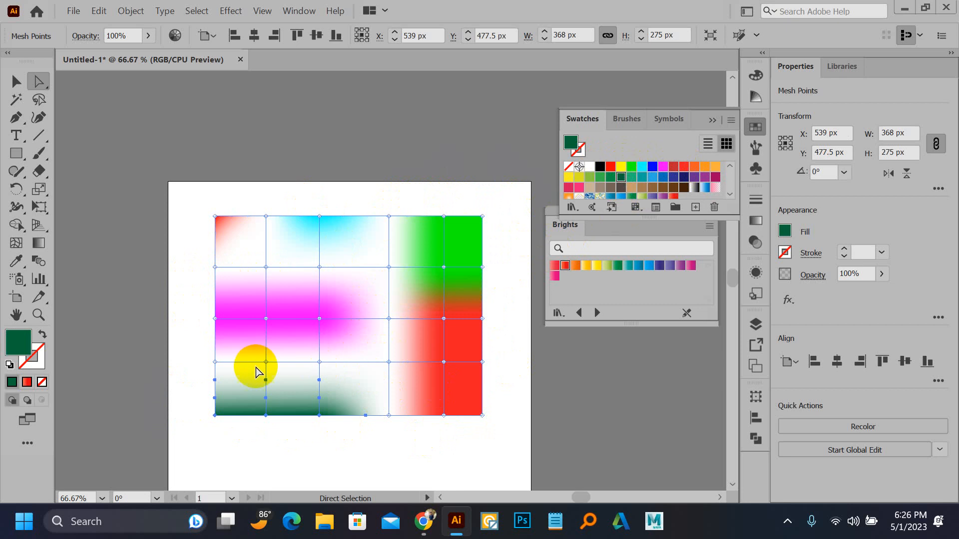
{"action": "left_click_drag", "start_coordinate": [186, 351], "coordinate": [415, 389]}
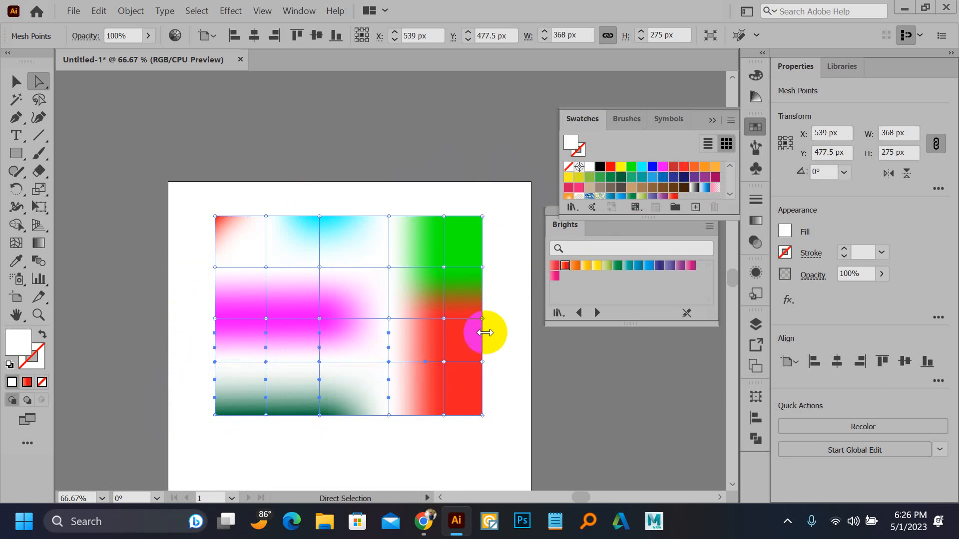
{"action": "left_click", "coordinate": [621, 178]}
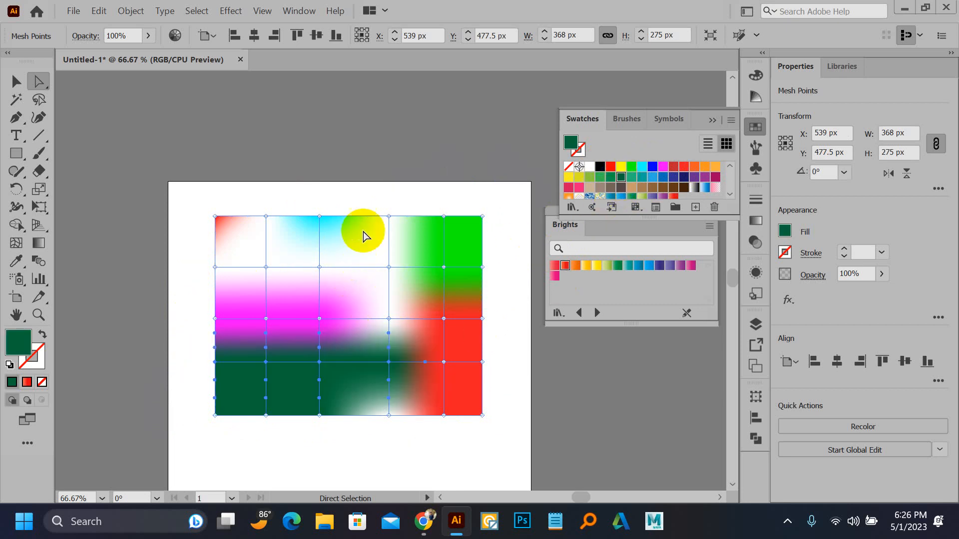
Color the upper three points of the mesh's fourth column light olive green and its bottom-edge point dark green.
{"action": "left_click_drag", "start_coordinate": [372, 191], "coordinate": [393, 325]}
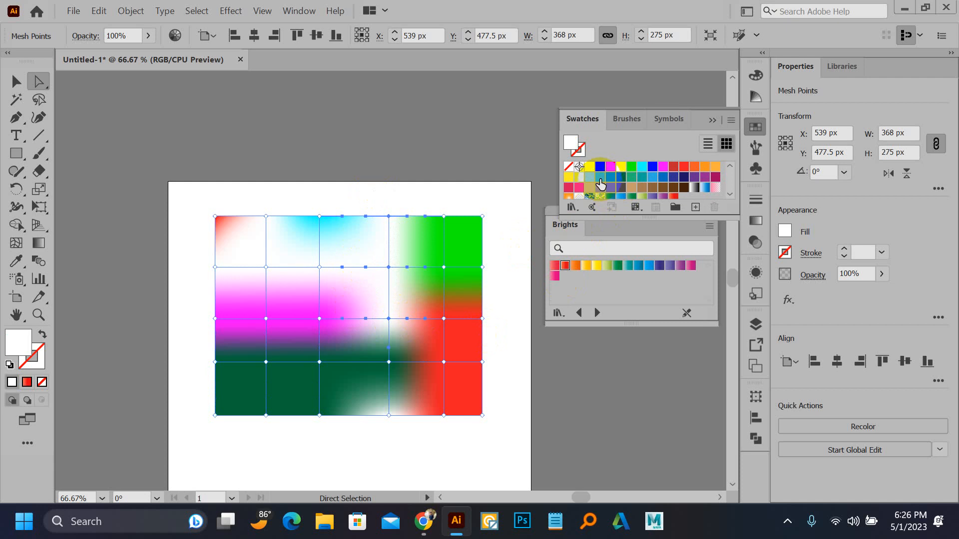
{"action": "left_click", "coordinate": [590, 178]}
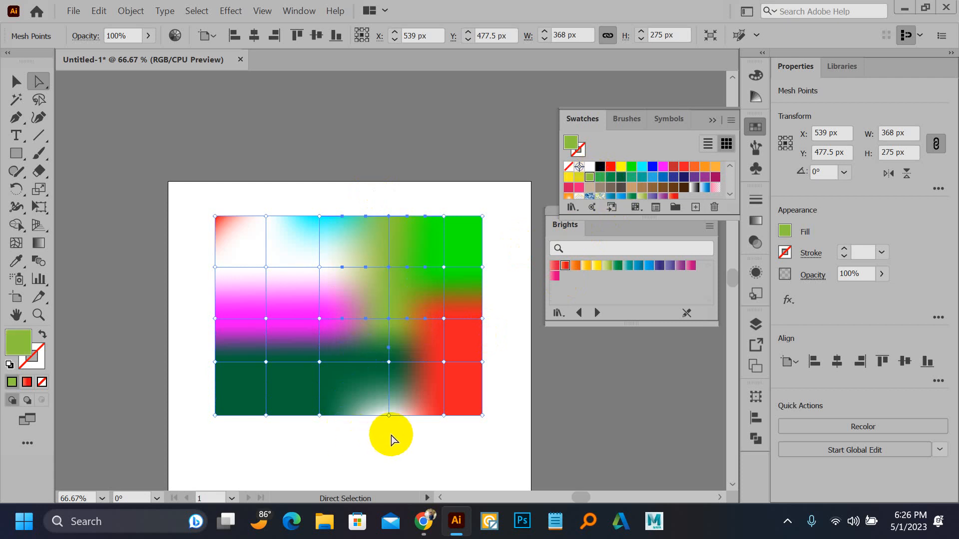
{"action": "left_click_drag", "start_coordinate": [398, 432], "coordinate": [382, 414]}
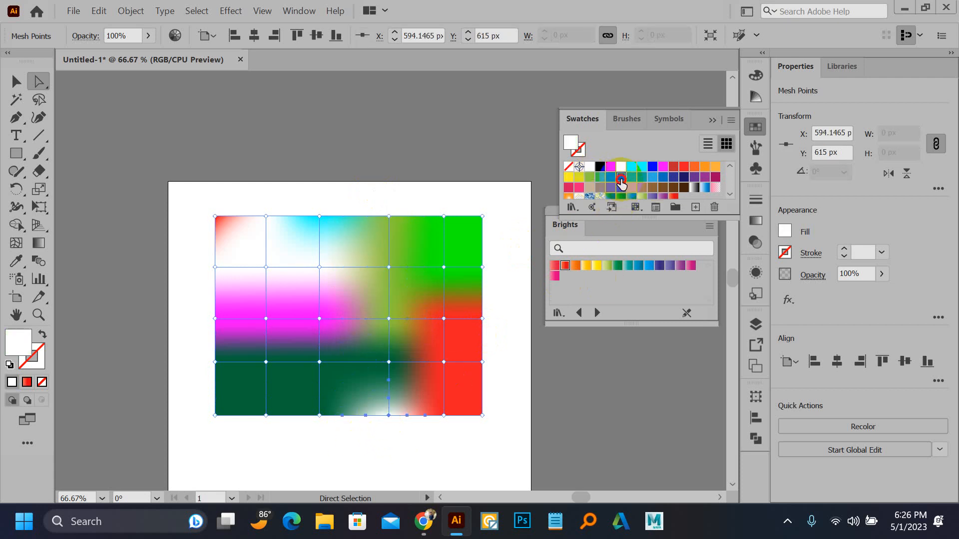
{"action": "left_click", "coordinate": [620, 178]}
Color the first three points of the mesh's second row green and the remaining white point on its upper edge blue.
{"action": "left_click_drag", "start_coordinate": [198, 264], "coordinate": [345, 272]}
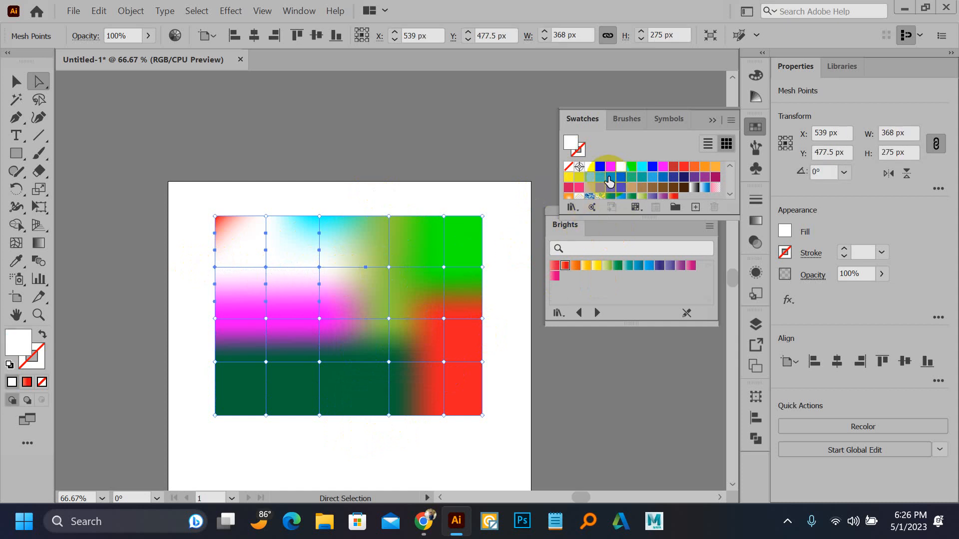
{"action": "left_click", "coordinate": [610, 178]}
{"action": "left_click", "coordinate": [358, 181]}
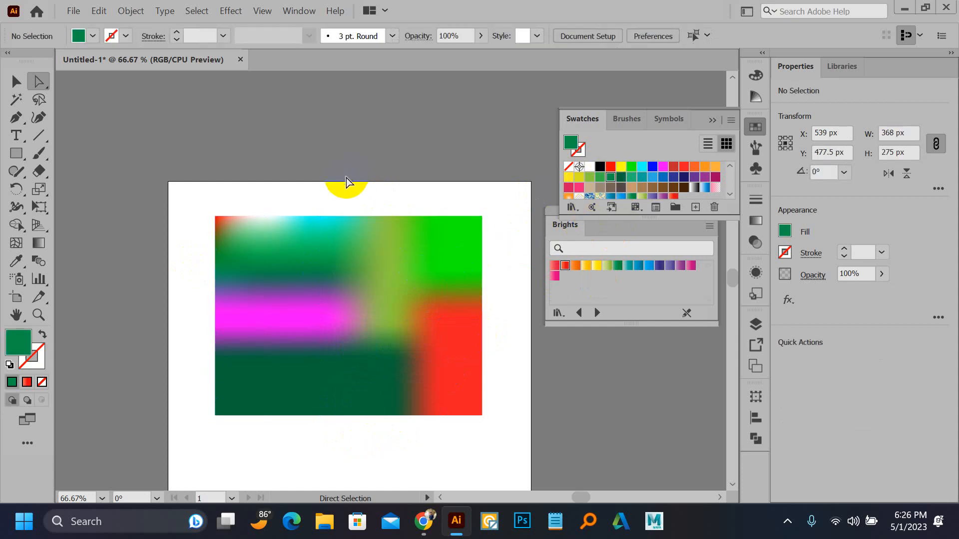
{"action": "left_click_drag", "start_coordinate": [264, 226], "coordinate": [272, 225]}
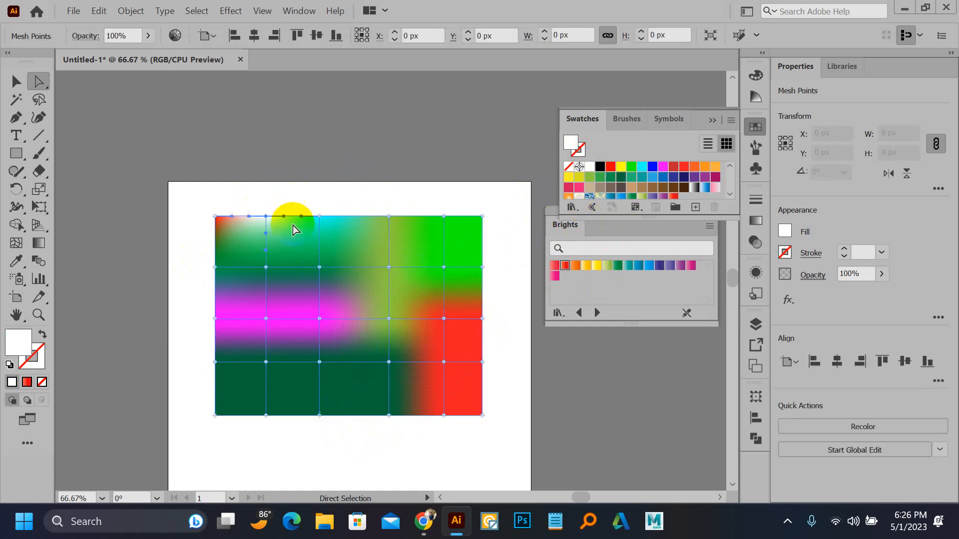
{"action": "left_click", "coordinate": [652, 166]}
{"action": "left_click", "coordinate": [440, 174]}
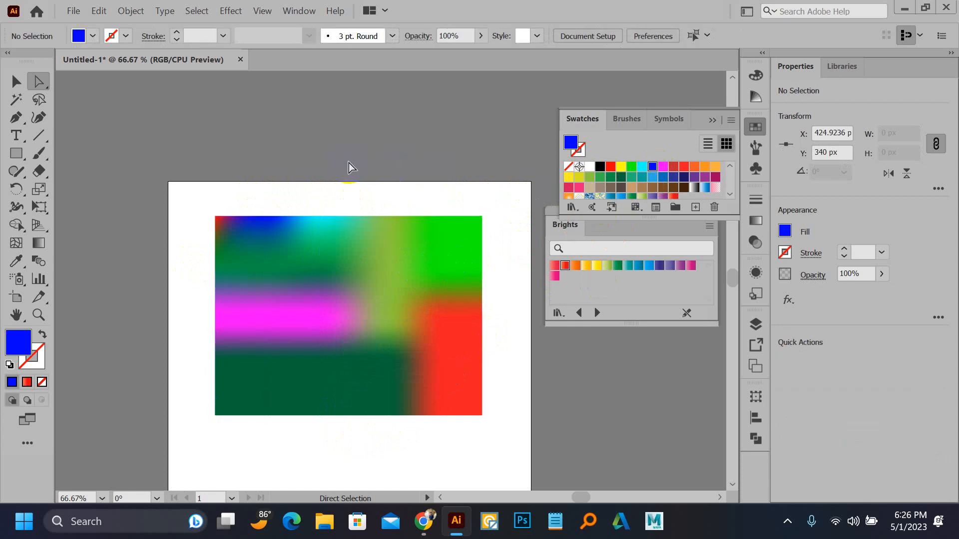
{"action": "scroll", "coordinate": [200, 167], "scroll_direction": "down", "scroll_amount": 1}
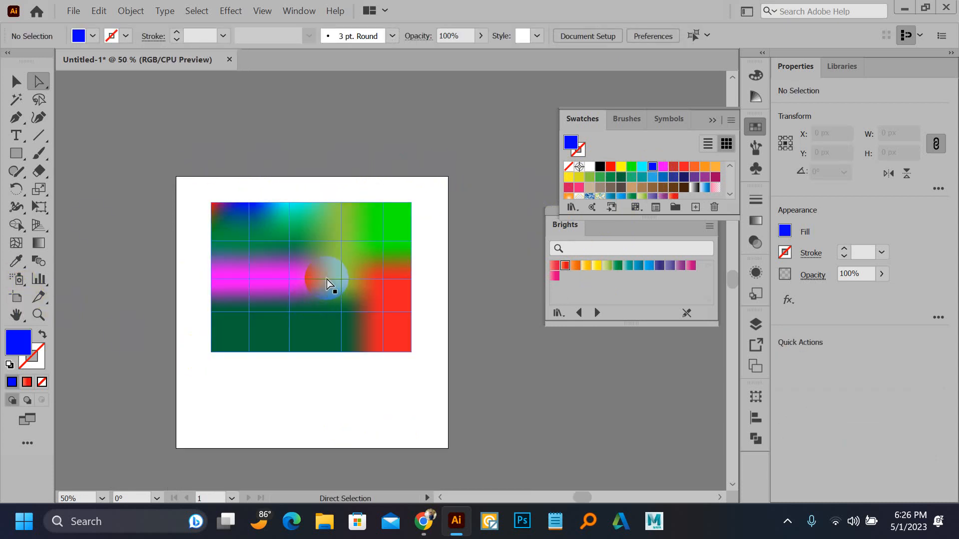
{"action": "left_click_drag", "start_coordinate": [327, 280], "coordinate": [464, 276]}
{"action": "key", "text": "plus"}
Switch to Chrome and search Google Images for "mango".
{"action": "left_click", "coordinate": [465, 521]}
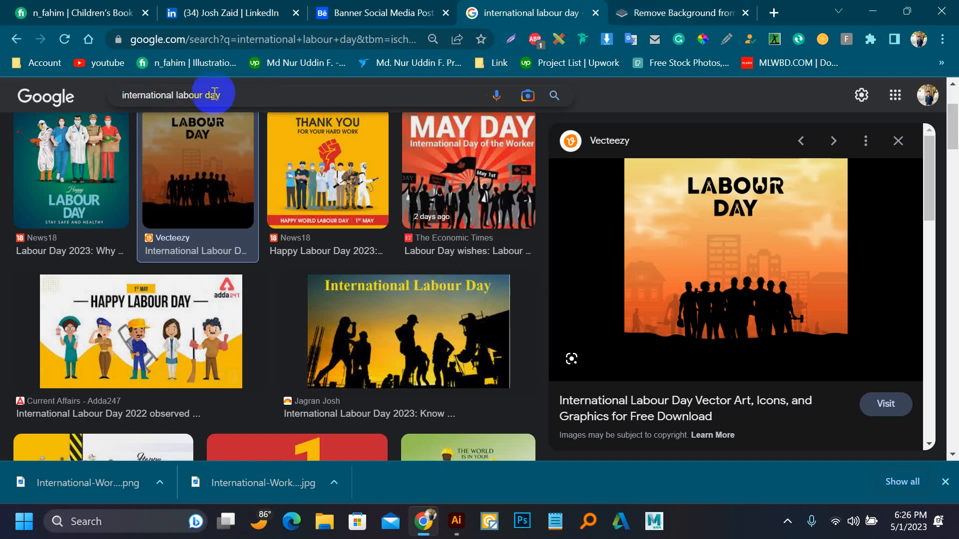
{"action": "left_click_drag", "start_coordinate": [240, 95], "coordinate": [129, 96]}
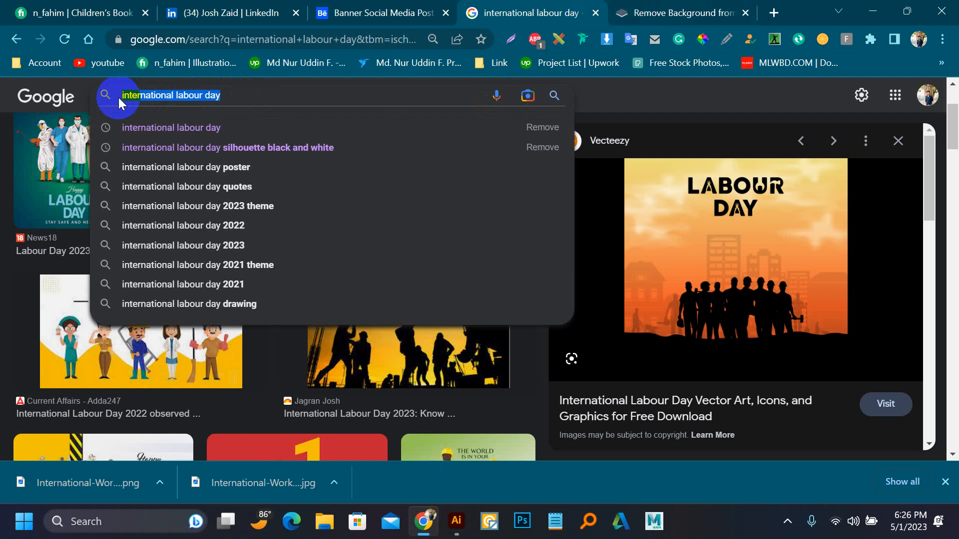
{"action": "type", "text": "mango"}
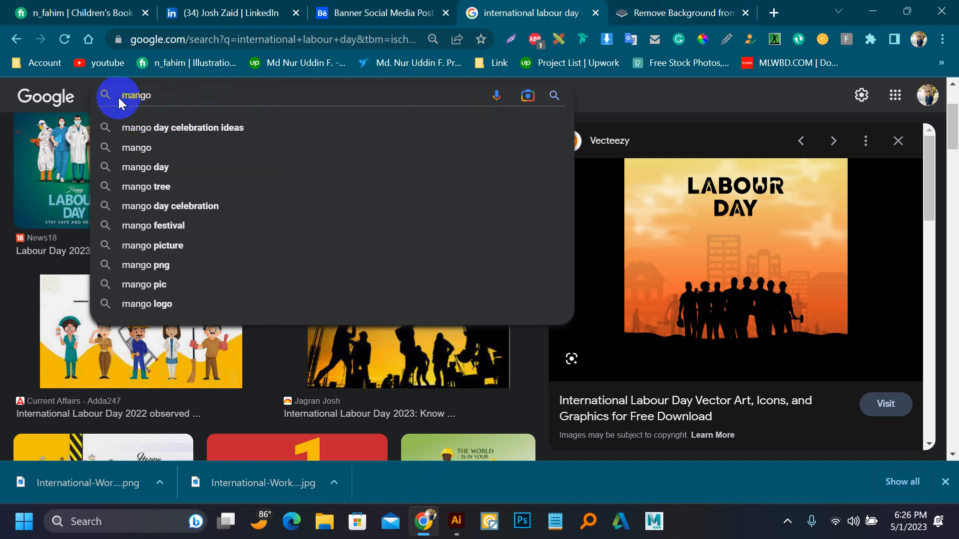
{"action": "key", "text": "Return"}
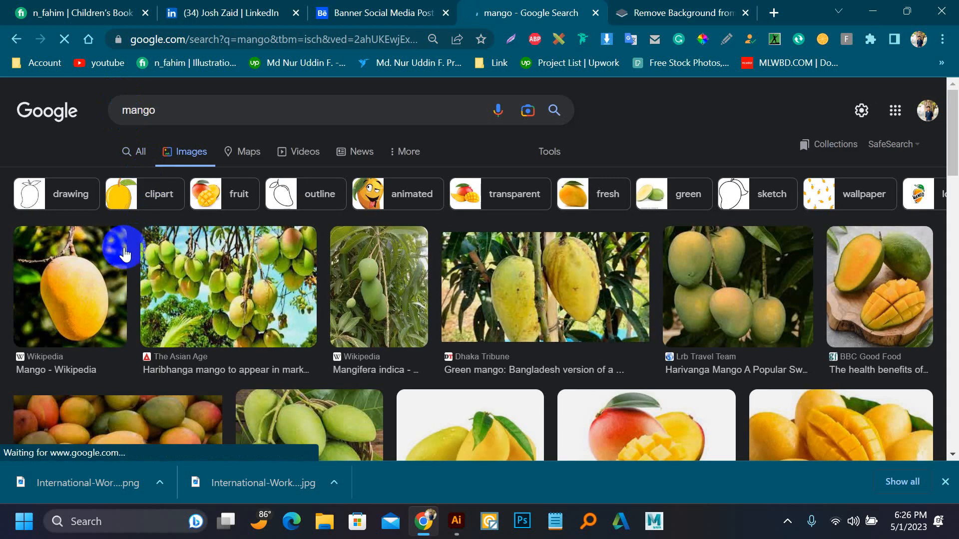
Browse the mango image results and preview the cut-mango photo from SVZ and the single large mango from Carrs.
{"action": "scroll", "coordinate": [124, 253], "scroll_direction": "down", "scroll_amount": 6}
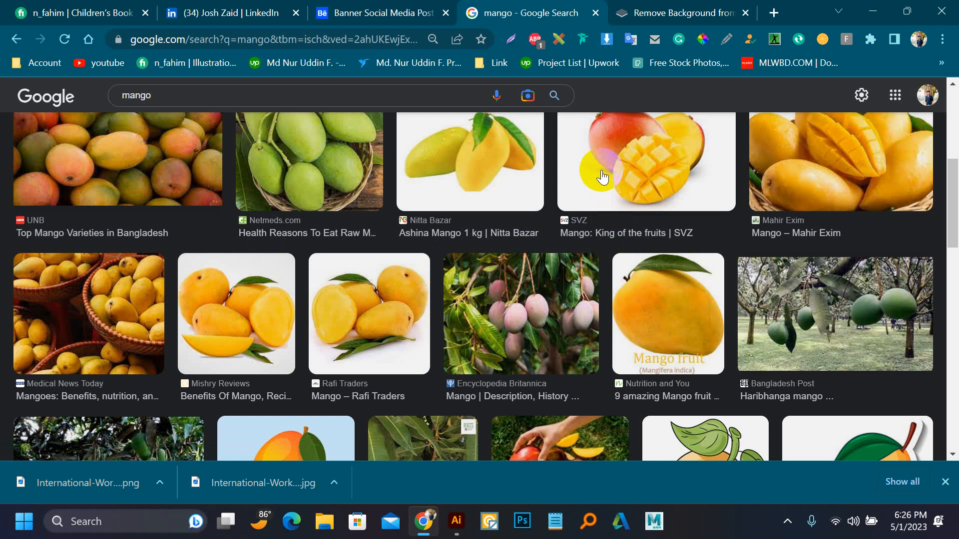
{"action": "left_click", "coordinate": [602, 177]}
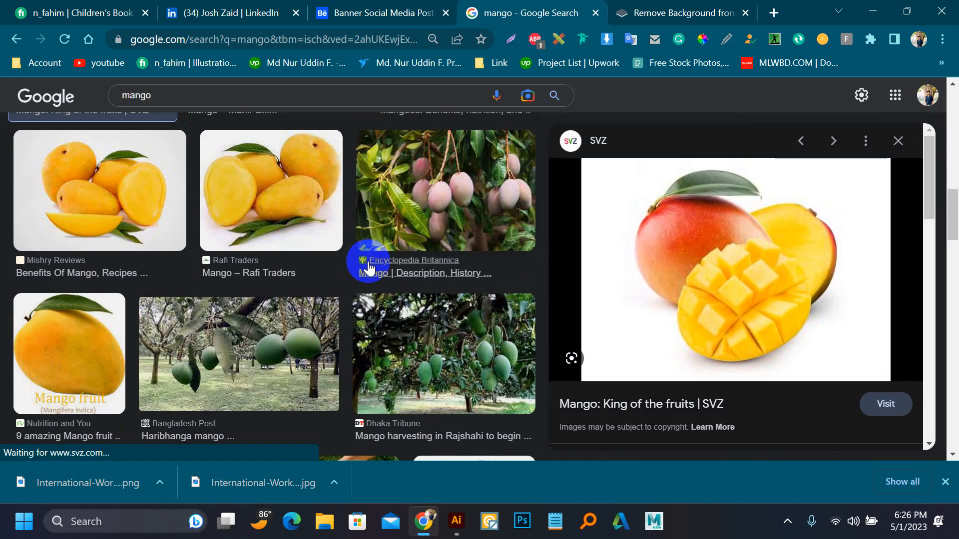
{"action": "scroll", "coordinate": [644, 274], "scroll_direction": "down", "scroll_amount": 5}
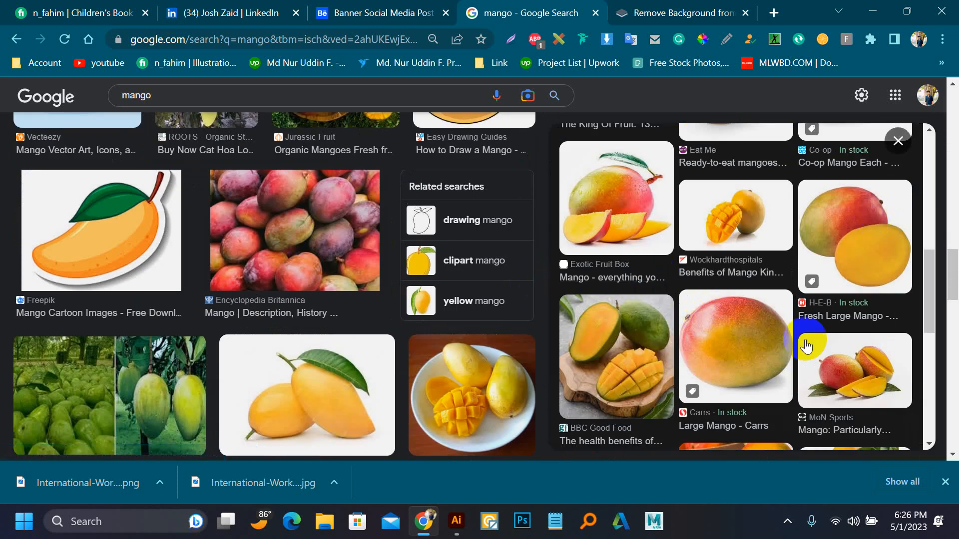
{"action": "left_click", "coordinate": [764, 325]}
Refine the image search to "mango vector".
{"action": "left_click", "coordinate": [215, 101]}
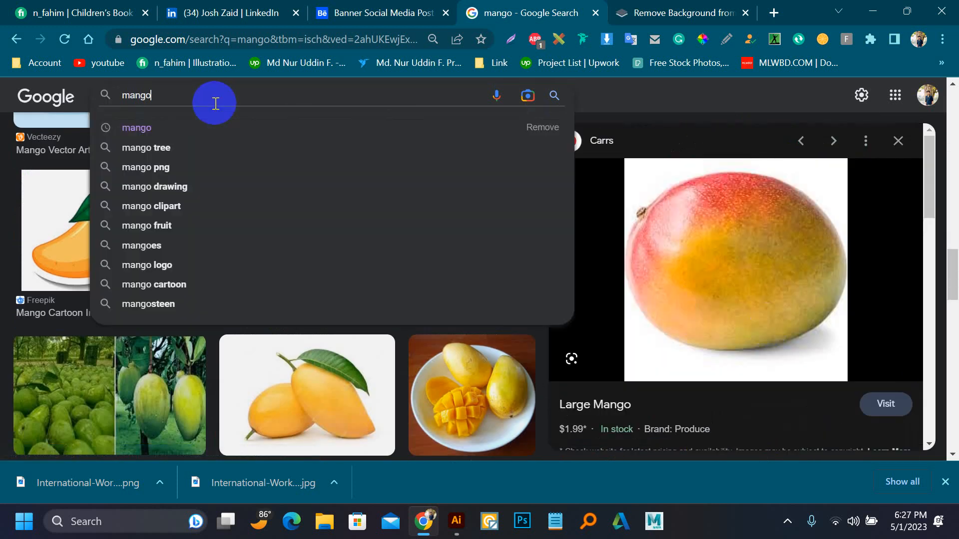
{"action": "type", "text": "vecto"}
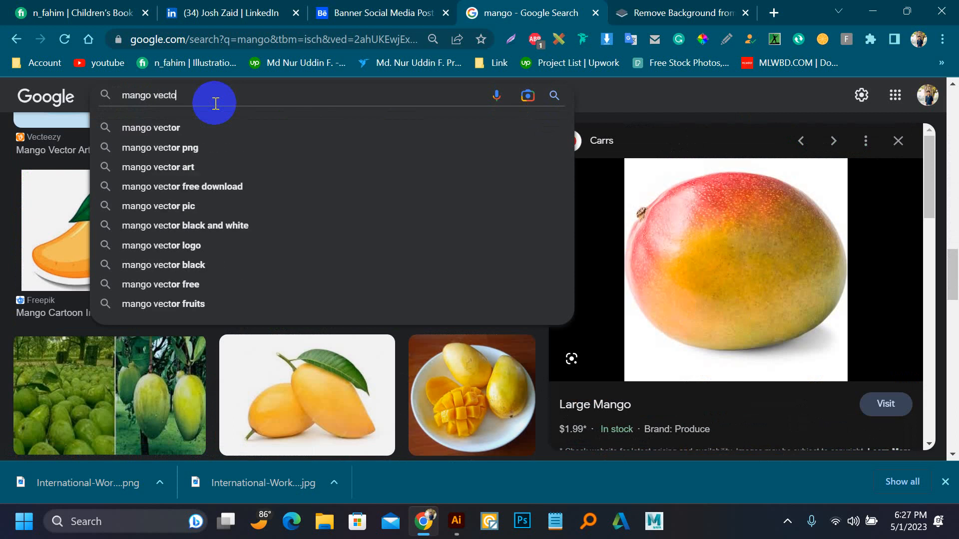
{"action": "type", "text": "r"}
{"action": "key", "text": "Return"}
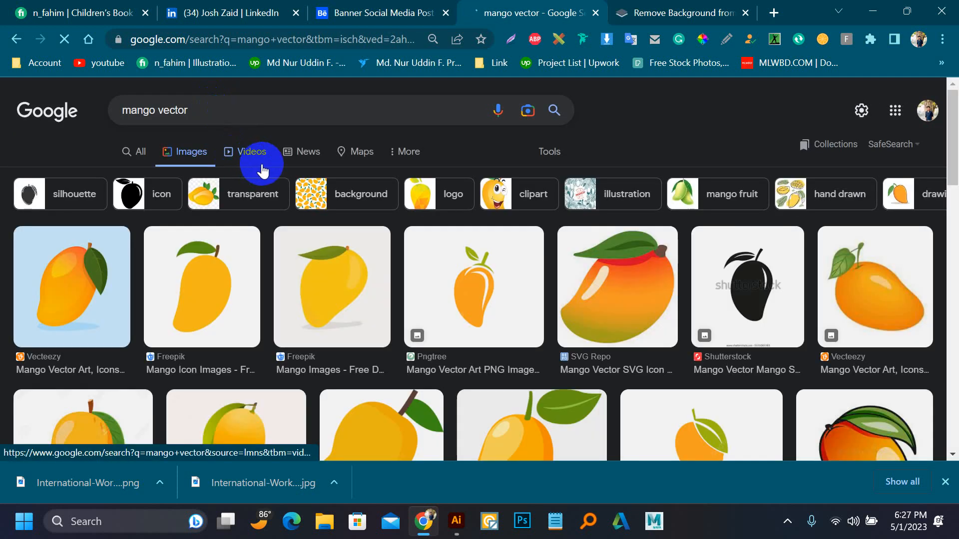
Browse the mango vector results, previewing the PNG Play and NicePNG illustrations as possible references.
{"action": "scroll", "coordinate": [296, 245], "scroll_direction": "down", "scroll_amount": 8}
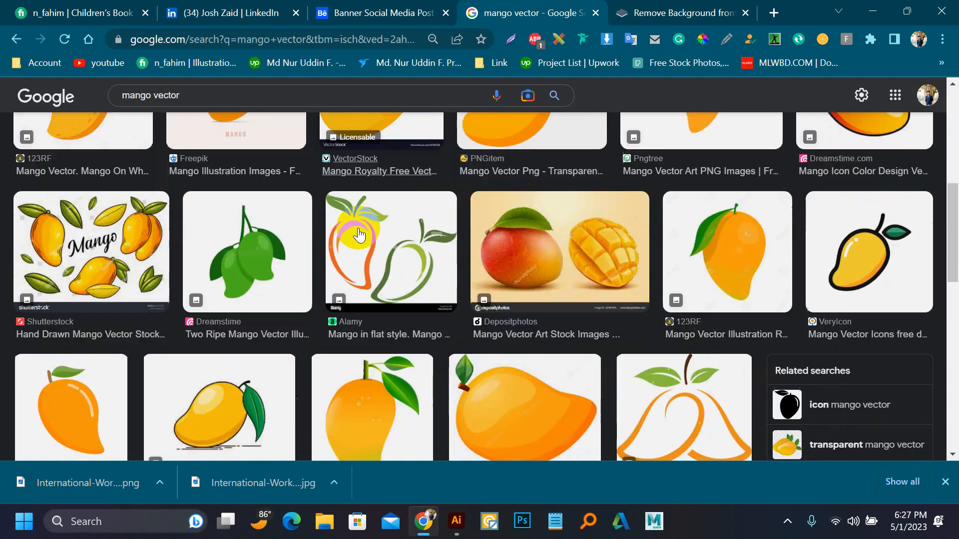
{"action": "scroll", "coordinate": [358, 235], "scroll_direction": "down", "scroll_amount": 2}
{"action": "left_click", "coordinate": [393, 323]}
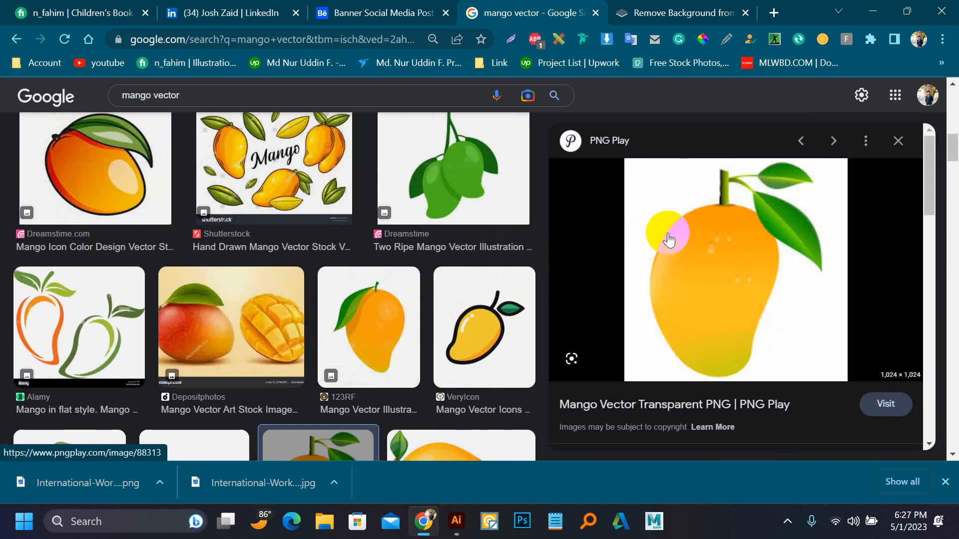
{"action": "scroll", "coordinate": [668, 240], "scroll_direction": "down", "scroll_amount": 5}
{"action": "left_click", "coordinate": [621, 215]}
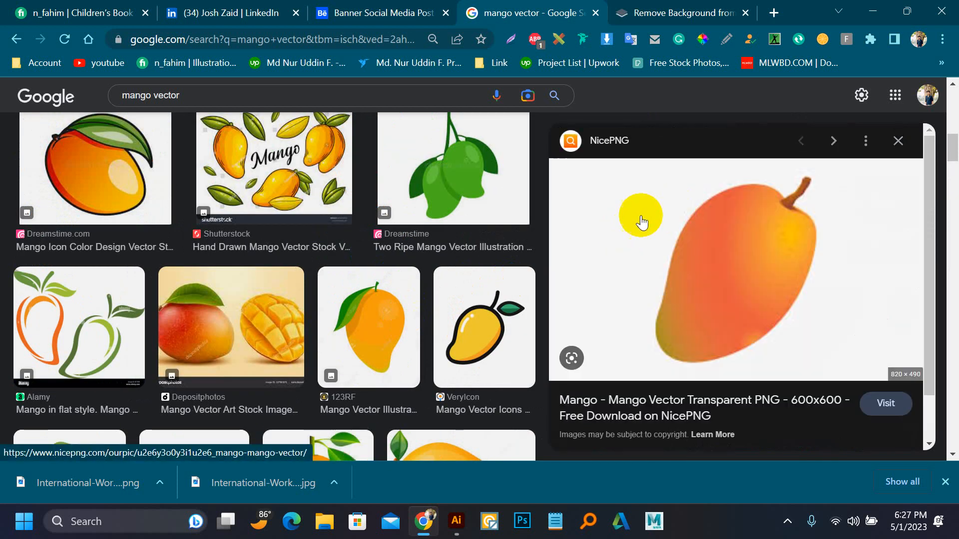
{"action": "scroll", "coordinate": [253, 300], "scroll_direction": "down", "scroll_amount": 5}
{"action": "scroll", "coordinate": [235, 264], "scroll_direction": "down", "scroll_amount": 3}
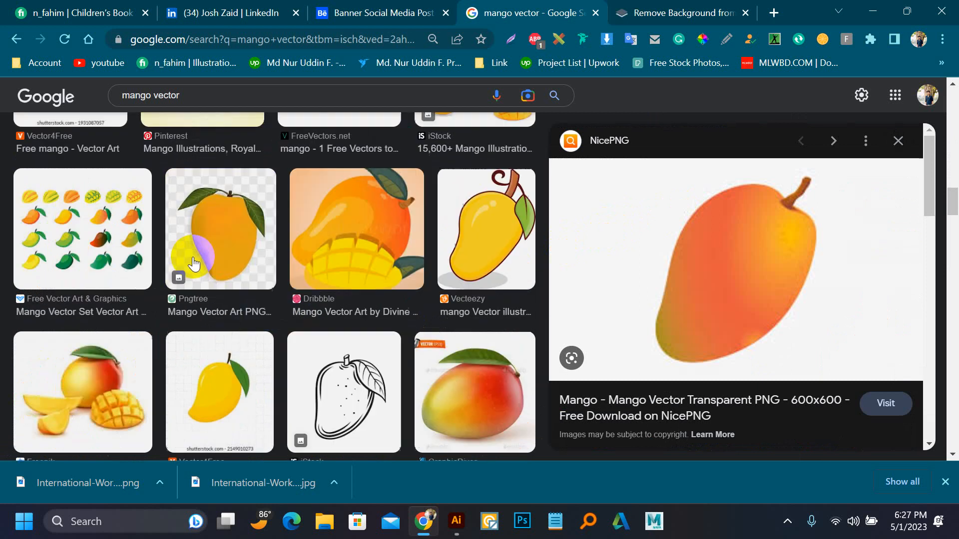
{"action": "scroll", "coordinate": [232, 325], "scroll_direction": "down", "scroll_amount": 13}
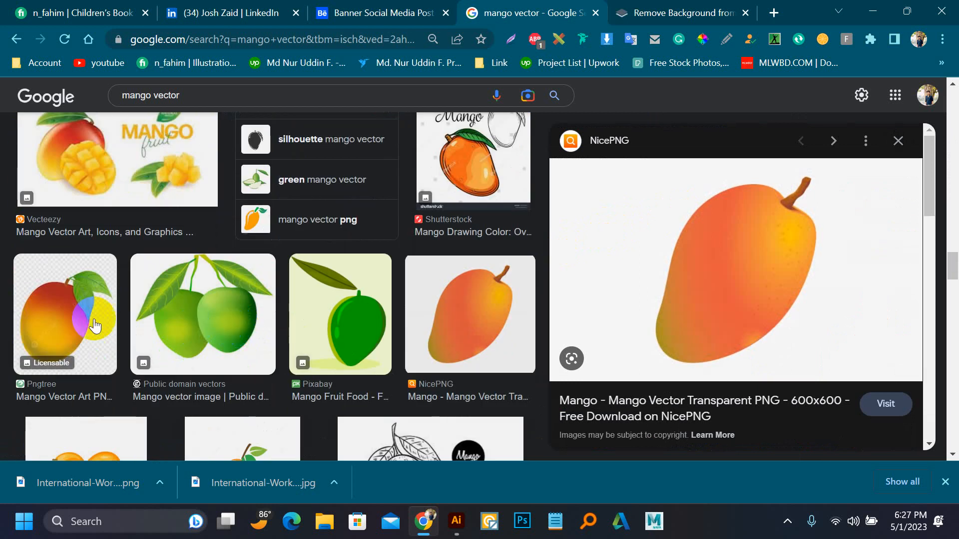
Copy the red and yellow Pngtree mango image from the results.
{"action": "left_click", "coordinate": [95, 326]}
{"action": "right_click", "coordinate": [708, 330]}
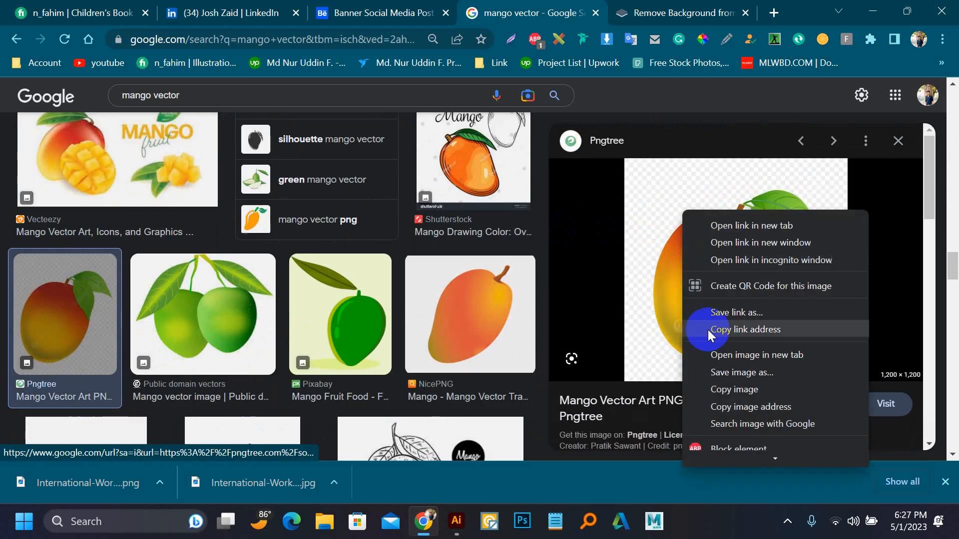
{"action": "left_click", "coordinate": [728, 387]}
Find the orange VectorStock mango with stem and leaf among the related images and copy it.
{"action": "scroll", "coordinate": [507, 299], "scroll_direction": "down", "scroll_amount": 3}
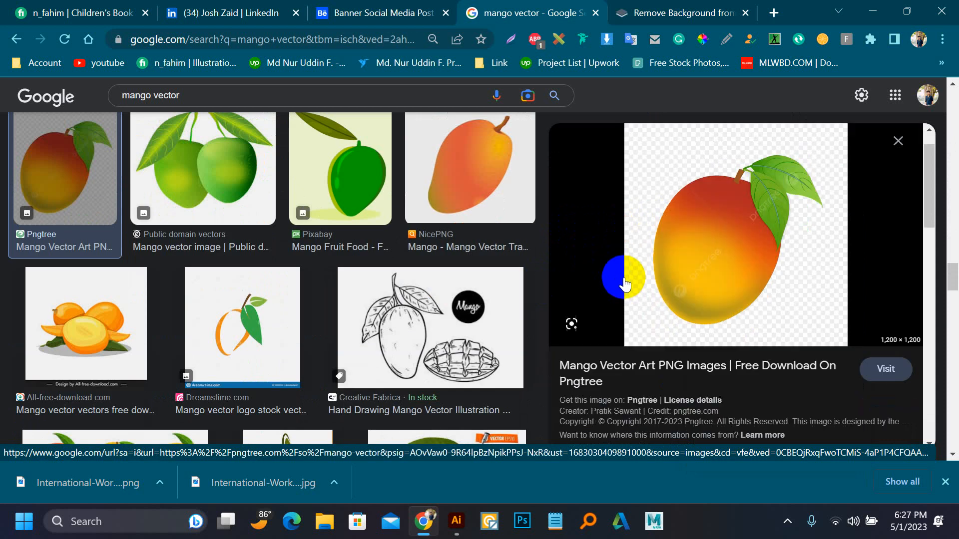
{"action": "scroll", "coordinate": [625, 284], "scroll_direction": "down", "scroll_amount": 10}
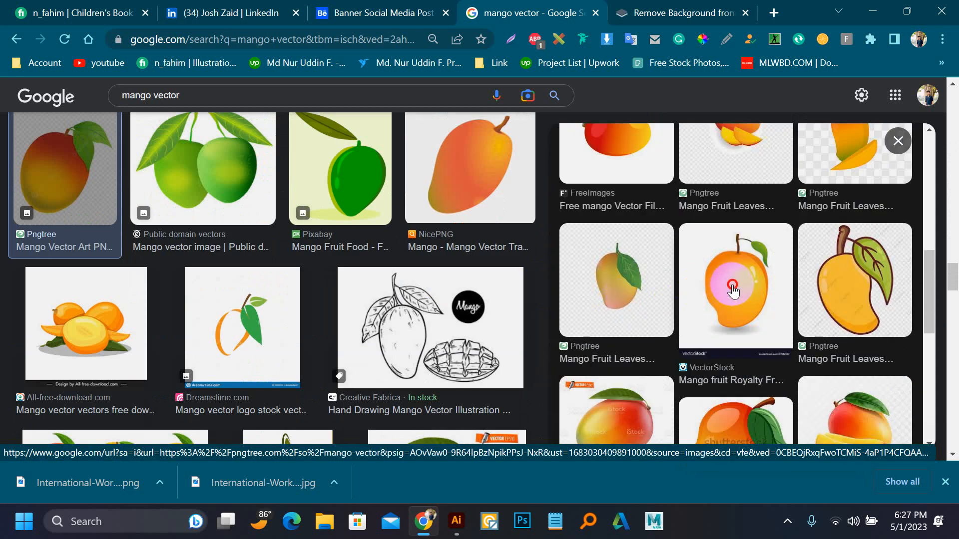
{"action": "left_click", "coordinate": [733, 289]}
{"action": "right_click", "coordinate": [749, 204]}
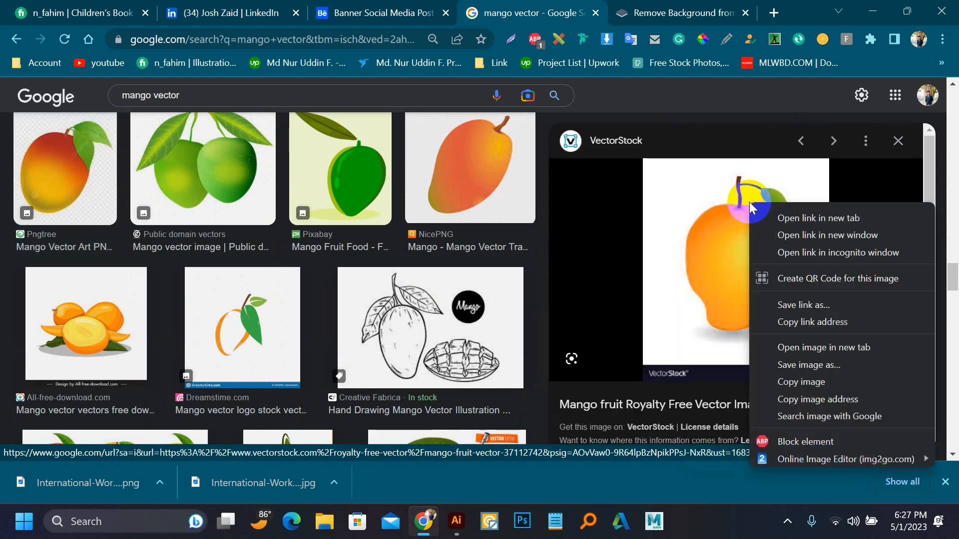
{"action": "left_click", "coordinate": [778, 383]}
{"action": "scroll", "coordinate": [739, 325], "scroll_direction": "down", "scroll_amount": 5}
{"action": "scroll", "coordinate": [681, 304], "scroll_direction": "down", "scroll_amount": 5}
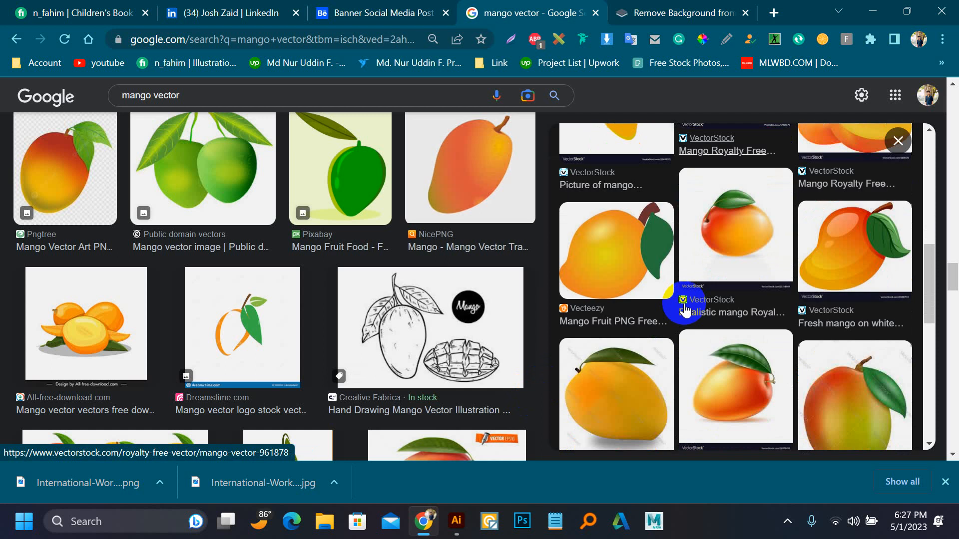
{"action": "scroll", "coordinate": [684, 307], "scroll_direction": "up", "scroll_amount": 3}
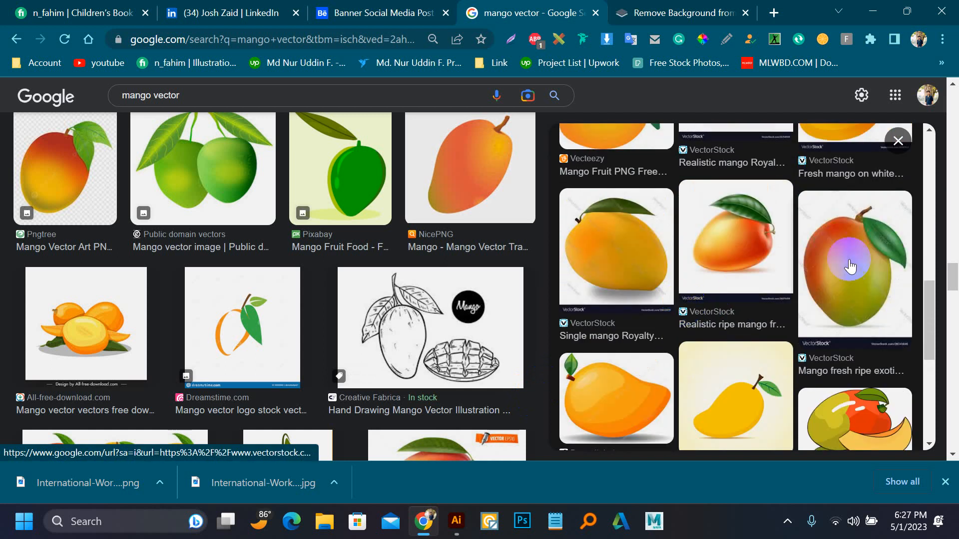
Switch to Illustrator and paste the copied mango picture into the document.
{"action": "left_click", "coordinate": [454, 519]}
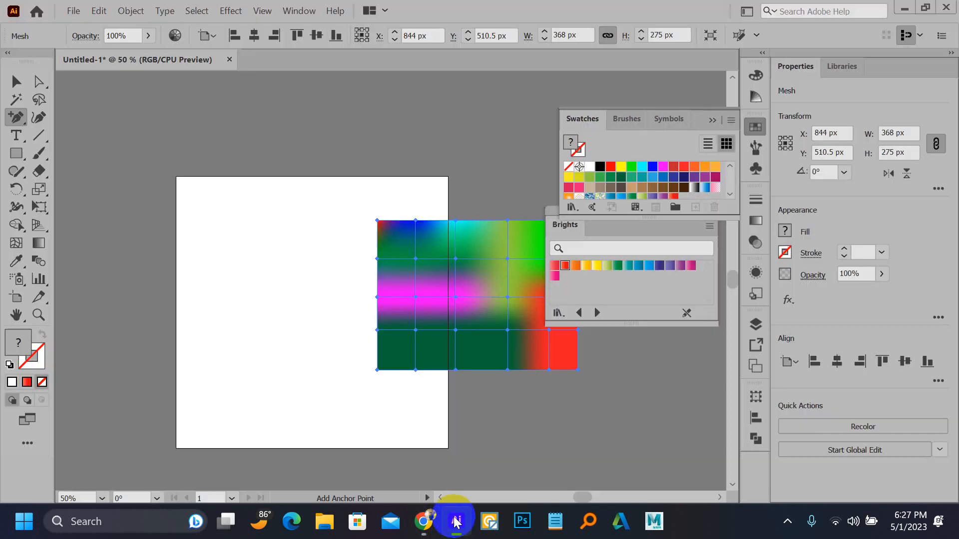
{"action": "key", "text": "ctrl+v"}
{"action": "left_click", "coordinate": [314, 270]}
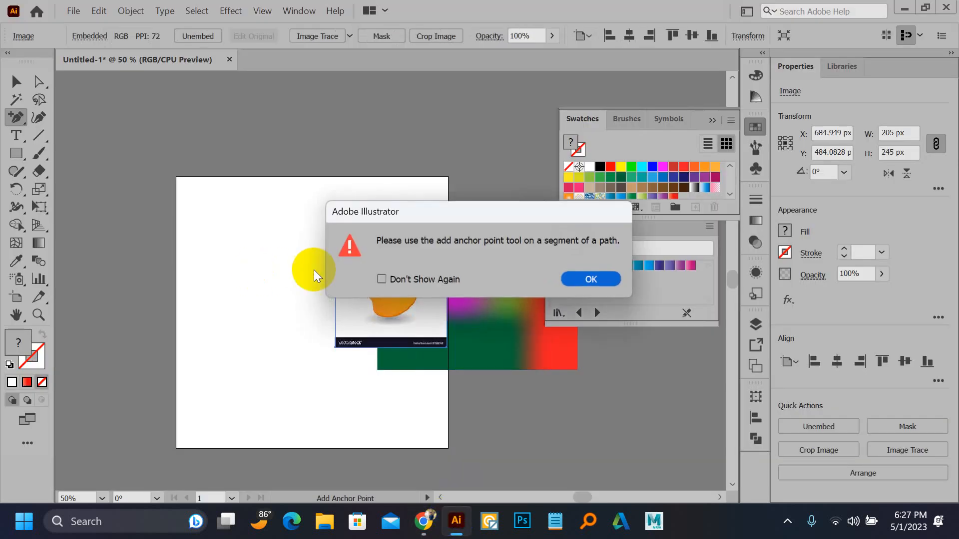
{"action": "left_click", "coordinate": [572, 275]}
{"action": "left_click", "coordinate": [23, 81]}
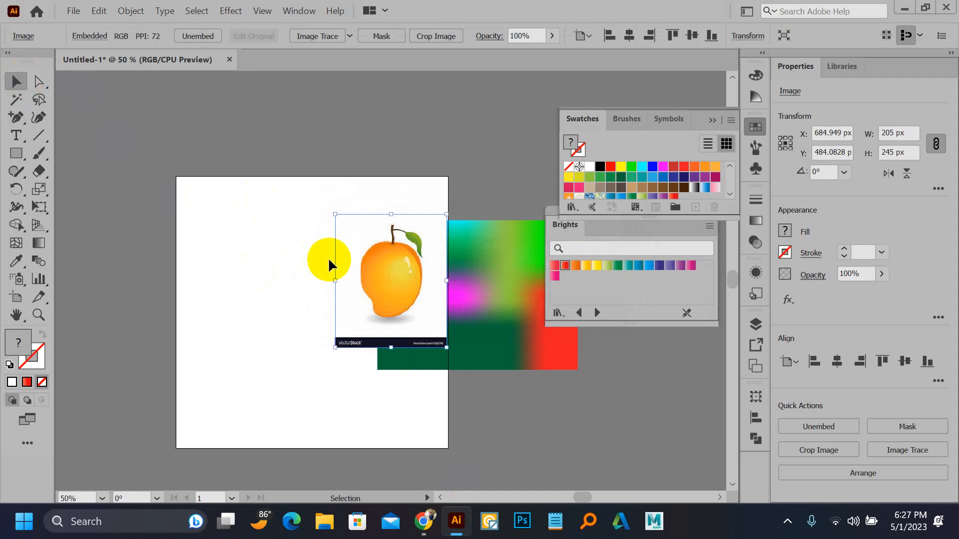
Move the mango picture to the left part of the artboard and delete the multicolored mesh rectangle.
{"action": "left_click_drag", "start_coordinate": [328, 257], "coordinate": [202, 244]}
{"action": "left_click", "coordinate": [488, 283]}
{"action": "key", "text": "Delete"}
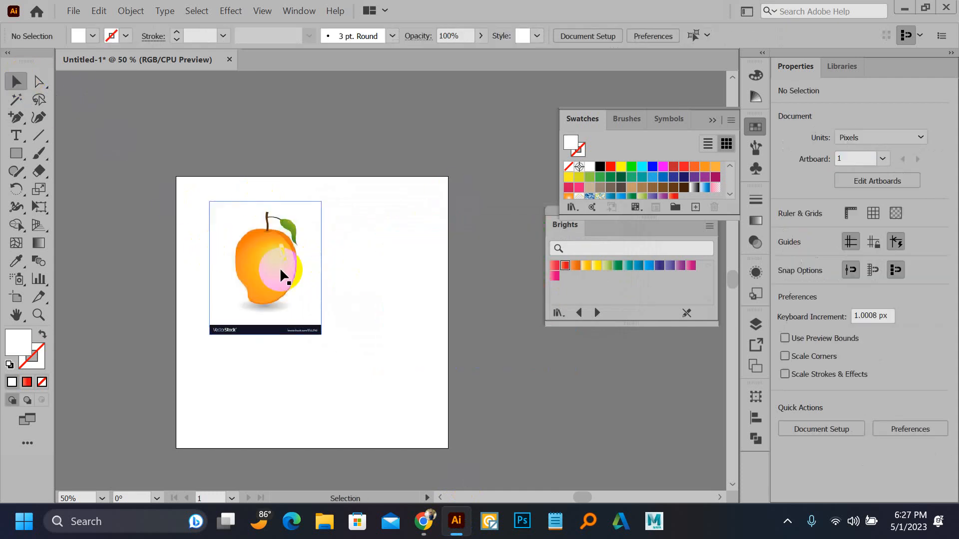
Enlarge the mango picture proportionally to about 419 by 501 px and reposition it lower on the artboard.
{"action": "left_click", "coordinate": [312, 312]}
{"action": "left_click_drag", "start_coordinate": [321, 333], "coordinate": [369, 410]}
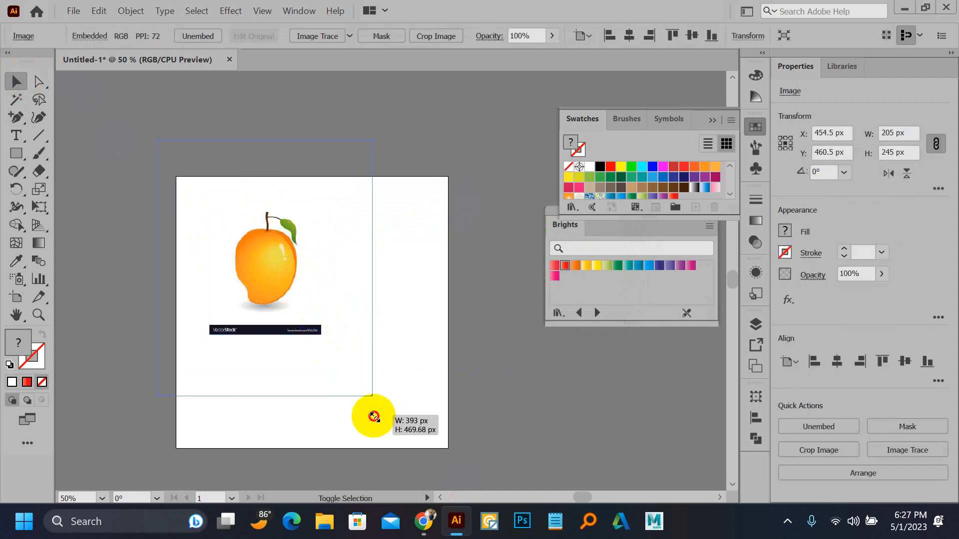
{"action": "left_click_drag", "start_coordinate": [274, 257], "coordinate": [304, 324]}
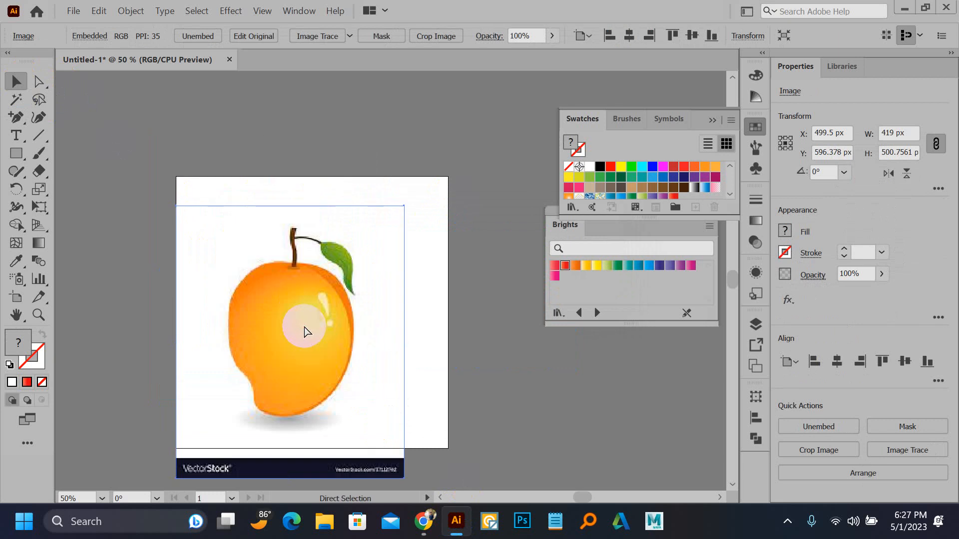
Start a Pen tool outline at the base of the stem and trace the mango's right side down toward the bottom.
{"action": "key", "text": "ctrl+shift+a"}
{"action": "key", "text": "p"}
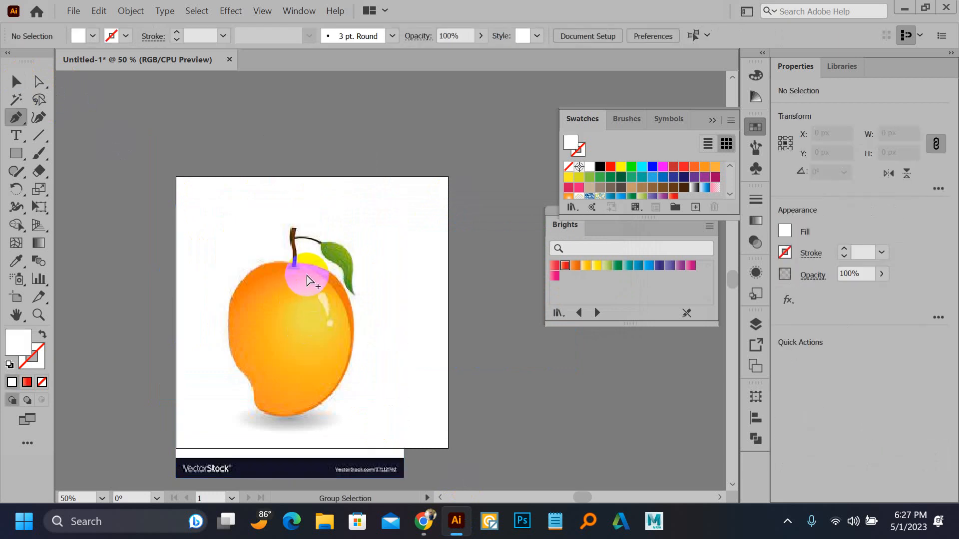
{"action": "scroll", "coordinate": [306, 274], "scroll_direction": "up", "scroll_amount": 3}
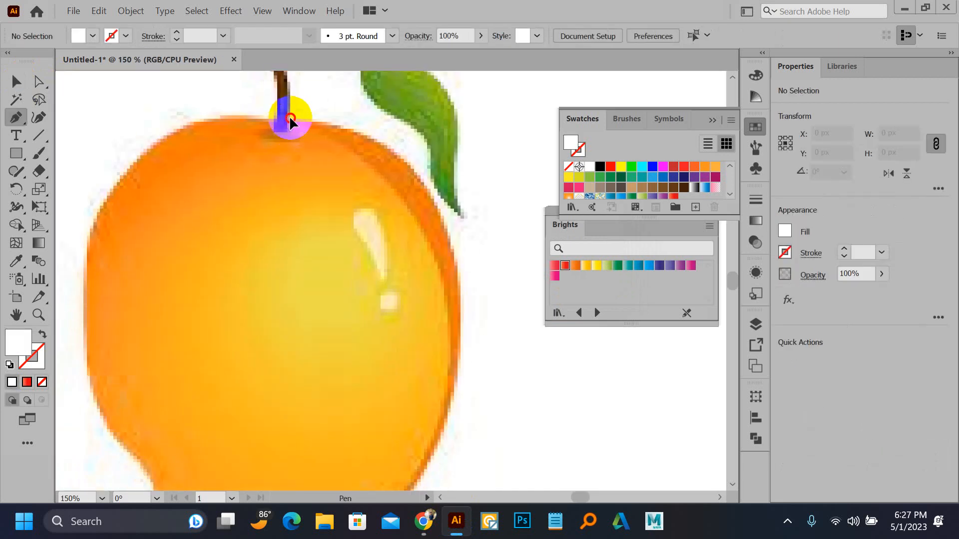
{"action": "left_click", "coordinate": [291, 119]}
{"action": "left_click_drag", "start_coordinate": [434, 198], "coordinate": [456, 223]}
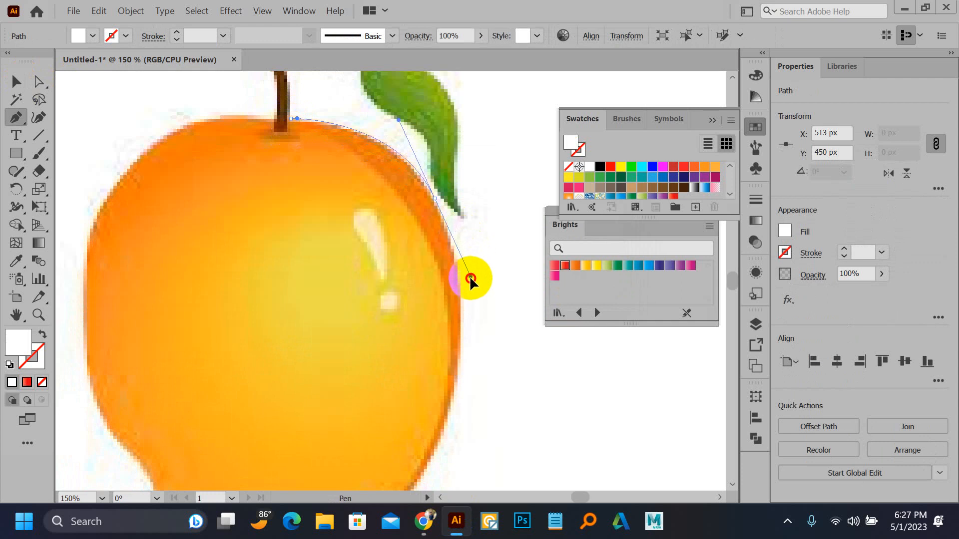
{"action": "left_click_drag", "start_coordinate": [470, 276], "coordinate": [470, 279]}
{"action": "left_click_drag", "start_coordinate": [448, 354], "coordinate": [460, 250]}
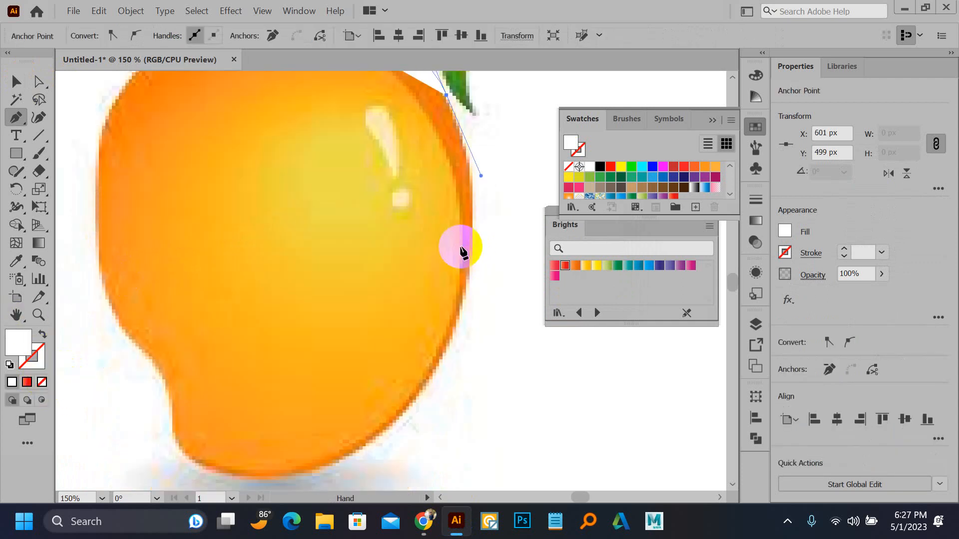
{"action": "left_click_drag", "start_coordinate": [431, 381], "coordinate": [384, 463]}
Trace around the mango's bottom and left side with curved segments and close the path at the stem.
{"action": "left_click_drag", "start_coordinate": [232, 479], "coordinate": [159, 417]}
{"action": "left_click_drag", "start_coordinate": [151, 357], "coordinate": [223, 433]}
{"action": "key", "text": "space"}
{"action": "left_click_drag", "start_coordinate": [208, 312], "coordinate": [228, 189]}
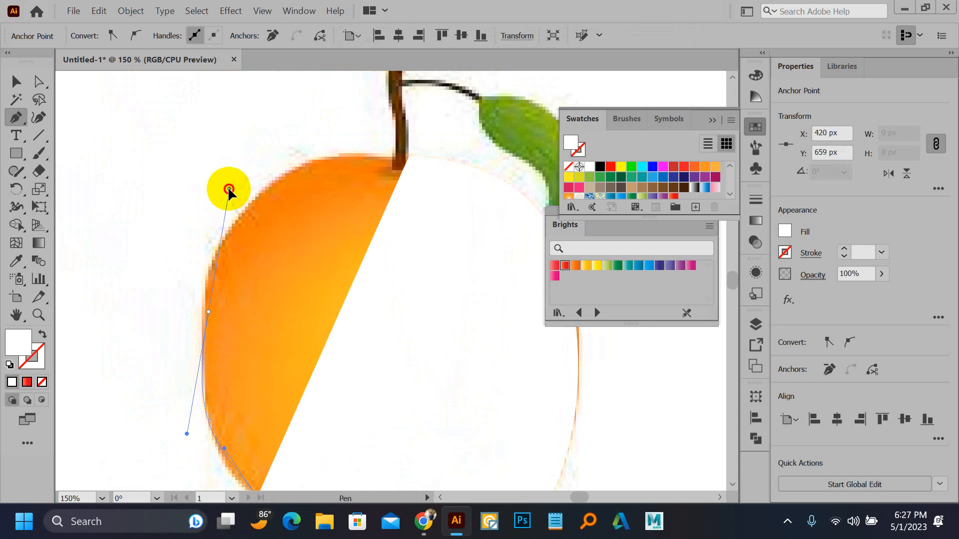
{"action": "left_click_drag", "start_coordinate": [393, 156], "coordinate": [522, 175]}
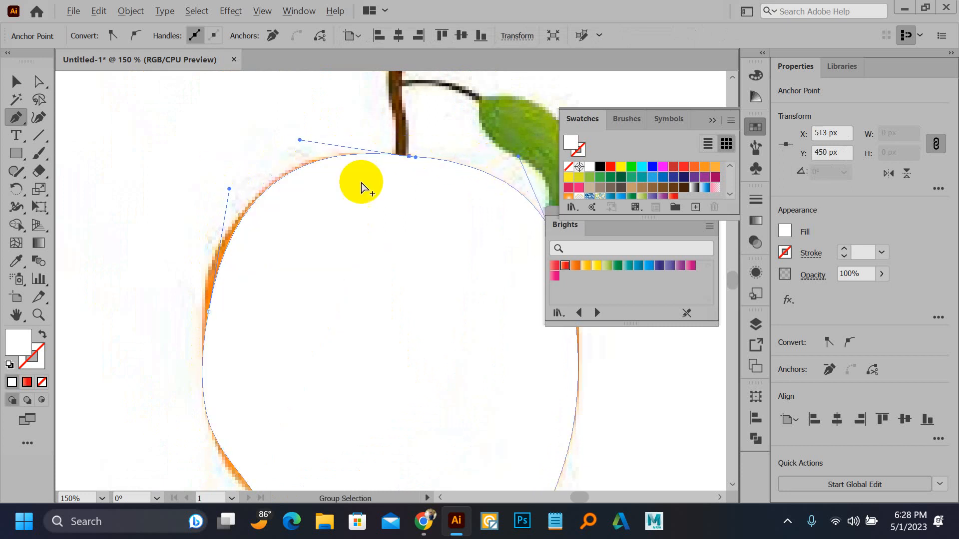
Remove the fill from the mango outline.
{"action": "scroll", "coordinate": [360, 184], "scroll_direction": "down", "scroll_amount": 2}
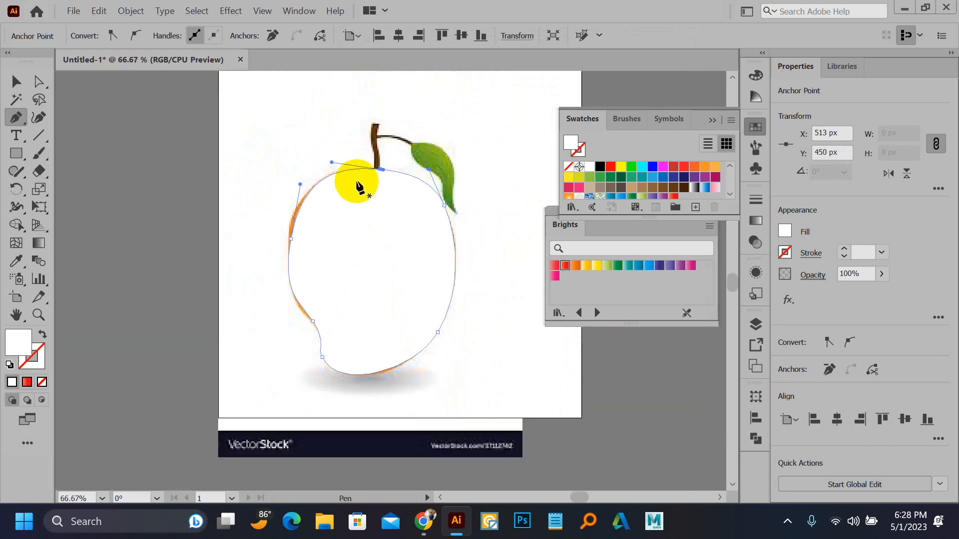
{"action": "left_click", "coordinate": [42, 381]}
{"action": "scroll", "coordinate": [388, 228], "scroll_direction": "up", "scroll_amount": 1}
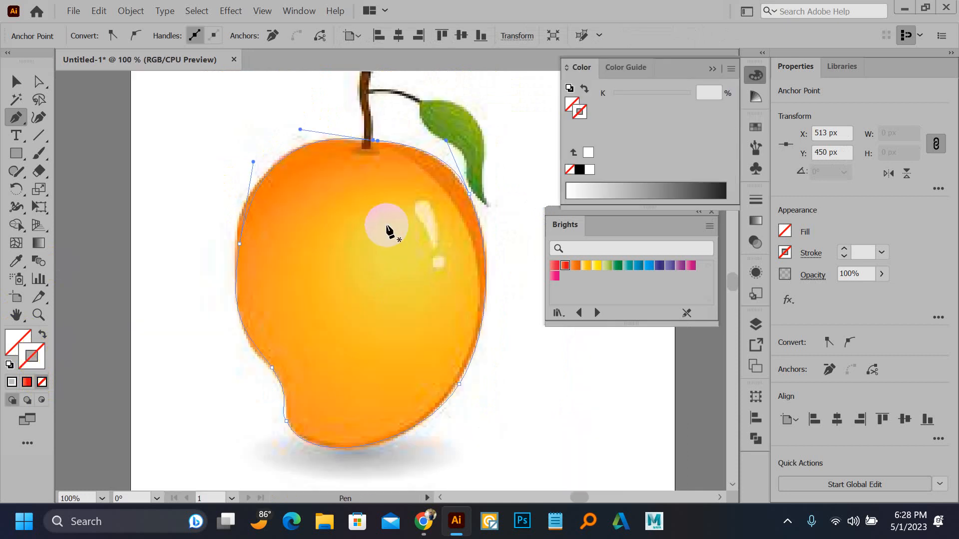
Add a Mesh tool point on the outline's upper-left edge, creating a mesh line across the mango's upper part.
{"action": "left_click", "coordinate": [16, 243]}
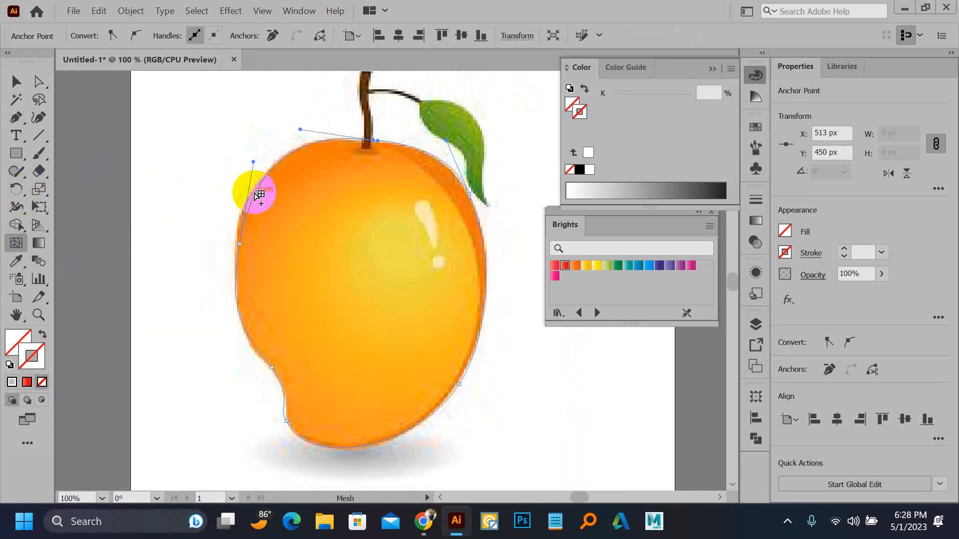
{"action": "left_click", "coordinate": [255, 193]}
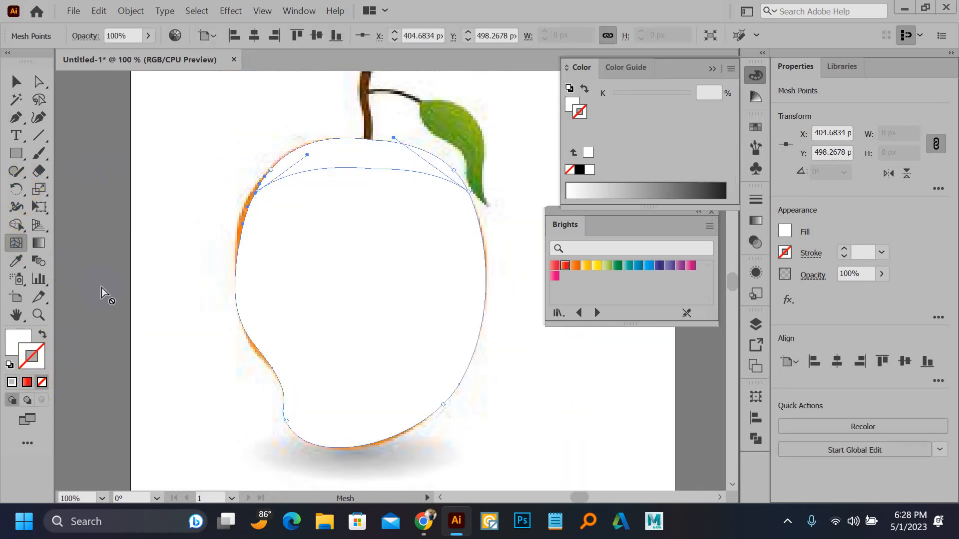
{"action": "left_click", "coordinate": [17, 346]}
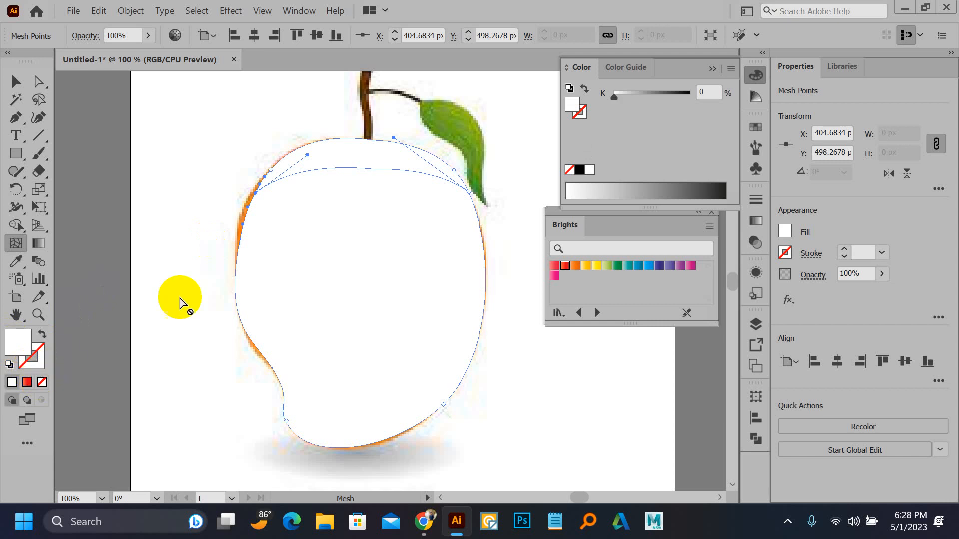
{"action": "key", "text": "ctrl"}
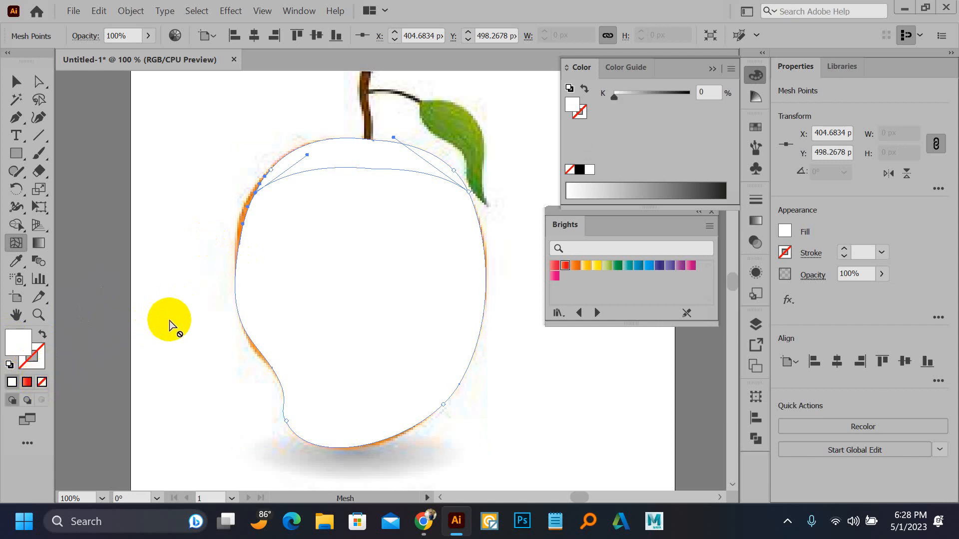
Undo the added mesh line and move the unfilled mango outline off the artboard, beside the reference picture.
{"action": "key", "text": "ctrl+z"}
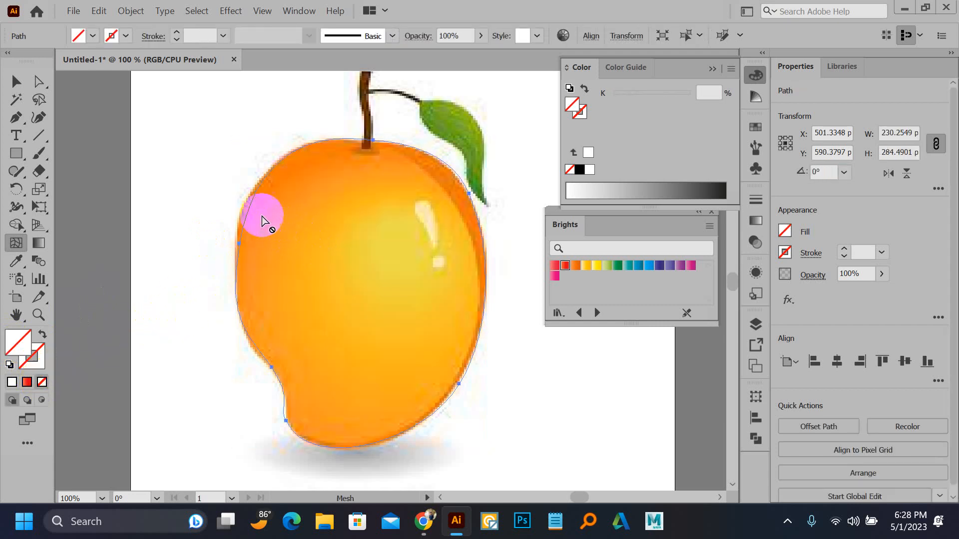
{"action": "scroll", "coordinate": [235, 212], "scroll_direction": "down", "scroll_amount": 1}
{"action": "key", "text": "v"}
{"action": "left_click_drag", "start_coordinate": [259, 225], "coordinate": [131, 201]}
{"action": "left_click", "coordinate": [11, 239]}
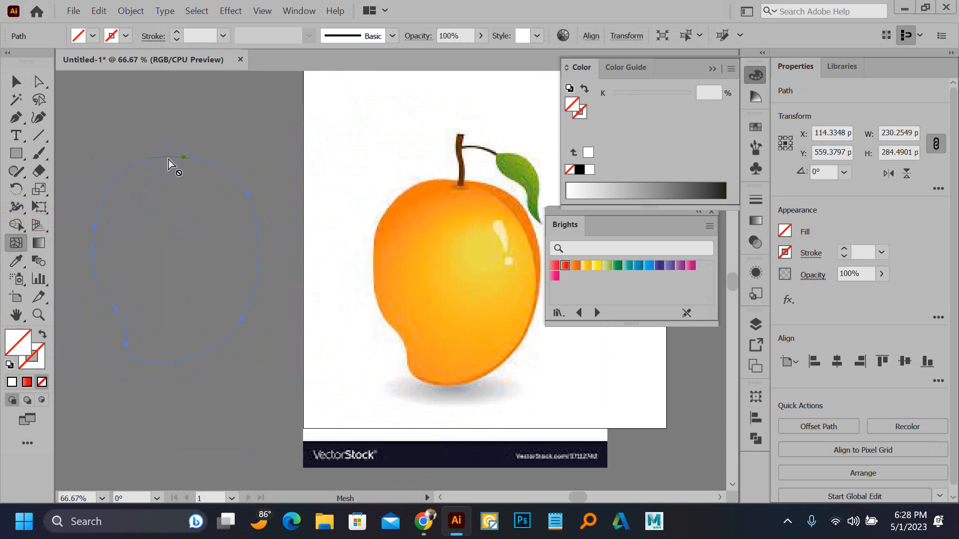
Add Mesh tool points along the outline's top edge and across its upper interior to build crossing mesh lines.
{"action": "left_click", "coordinate": [186, 163]}
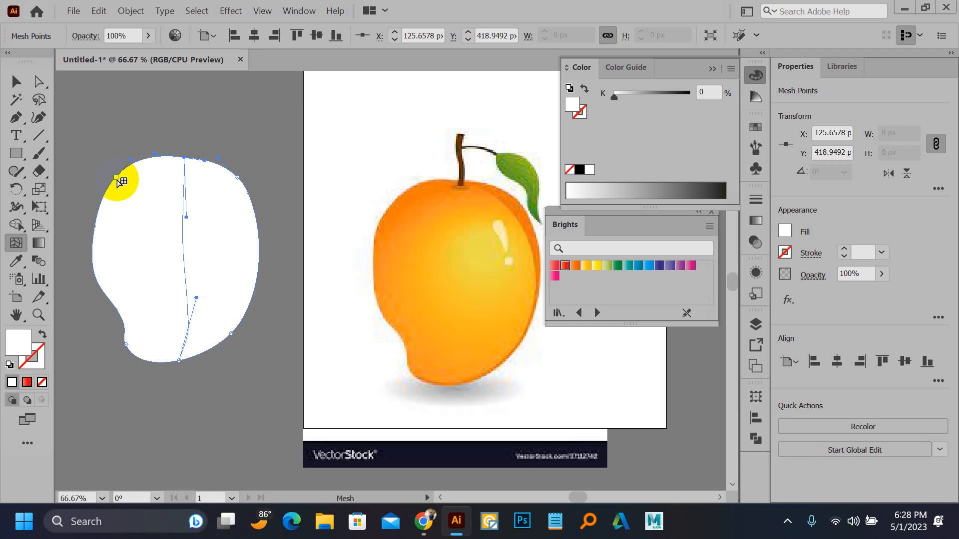
{"action": "left_click", "coordinate": [117, 179]}
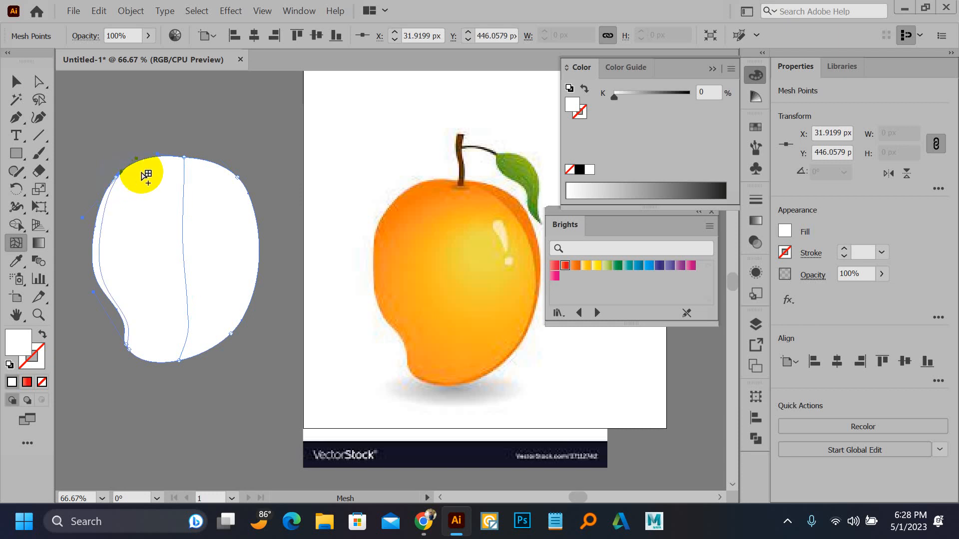
{"action": "left_click", "coordinate": [138, 171]}
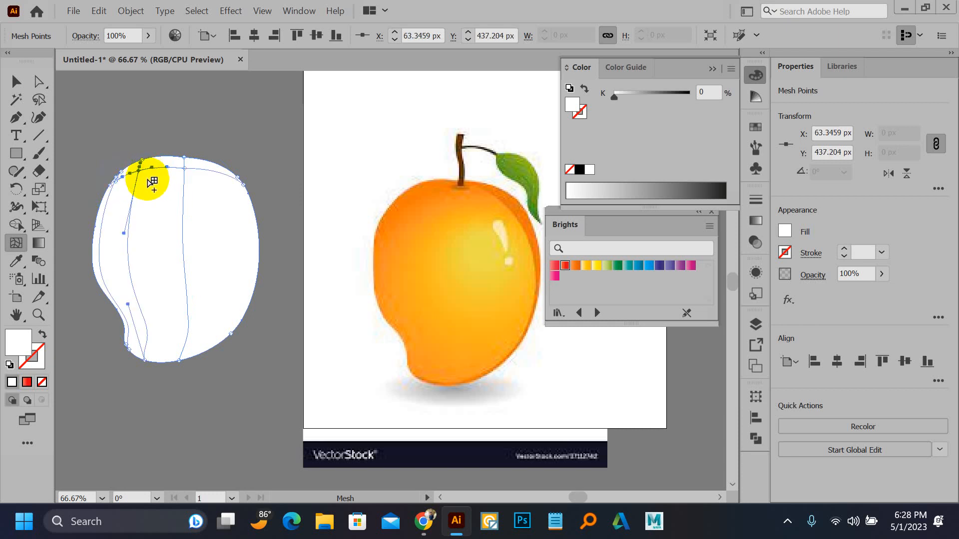
{"action": "left_click_drag", "start_coordinate": [138, 171], "coordinate": [158, 177]}
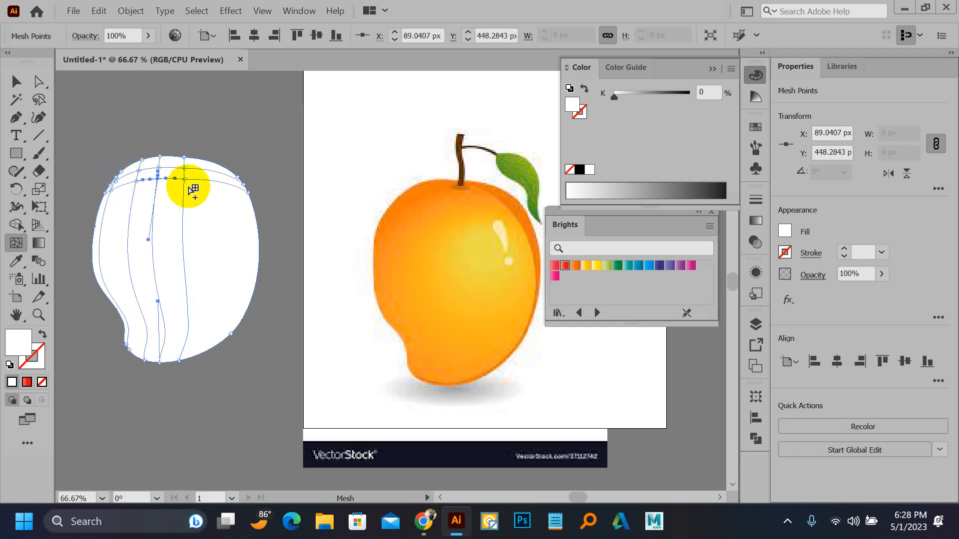
{"action": "left_click", "coordinate": [193, 193]}
{"action": "left_click", "coordinate": [219, 218]}
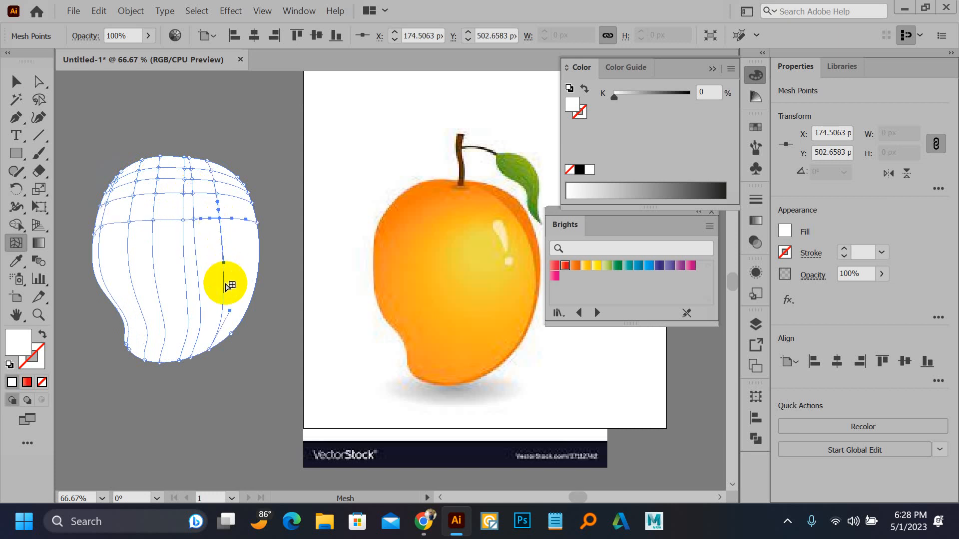
Add mesh points in the mango's middle and lower interior and one near its upper-right edge.
{"action": "left_click", "coordinate": [207, 261]}
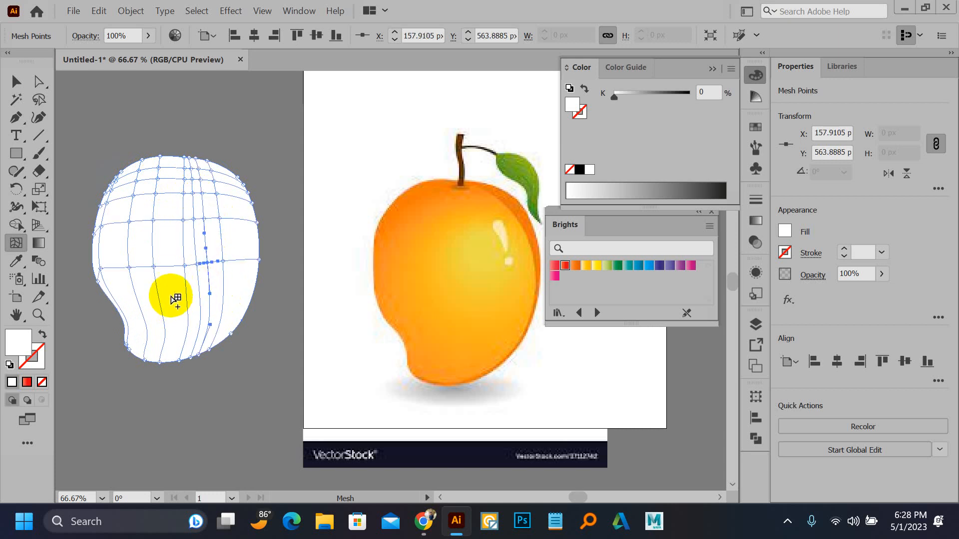
{"action": "left_click", "coordinate": [169, 294]}
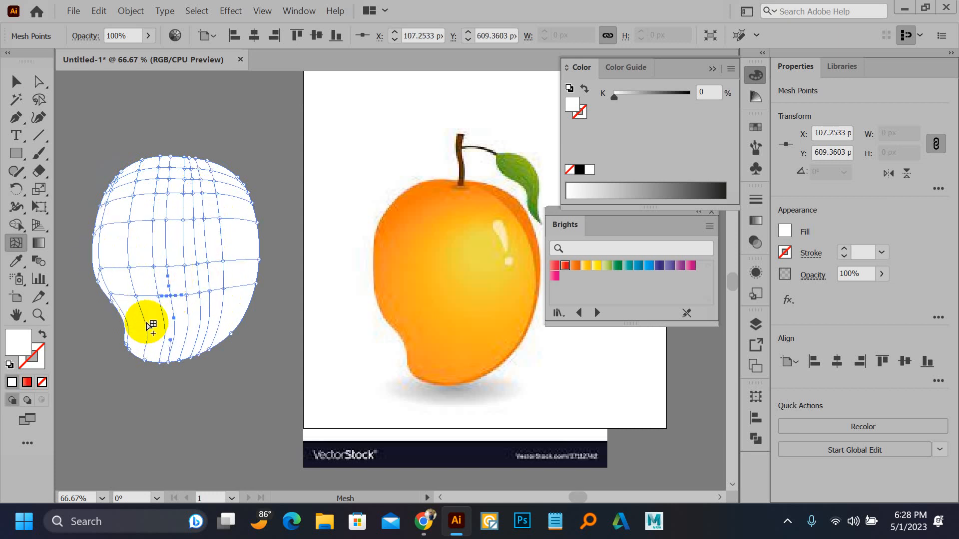
{"action": "left_click", "coordinate": [152, 320]}
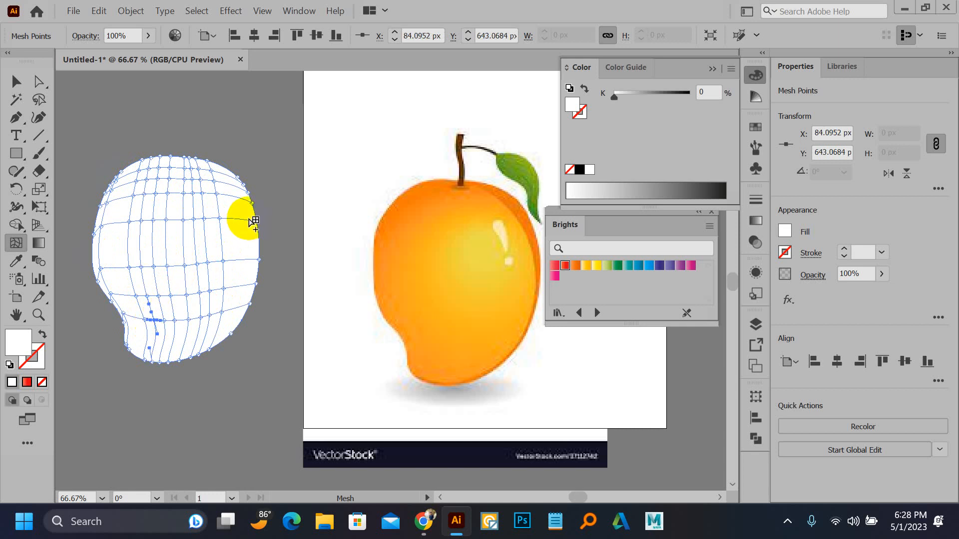
{"action": "left_click", "coordinate": [235, 189]}
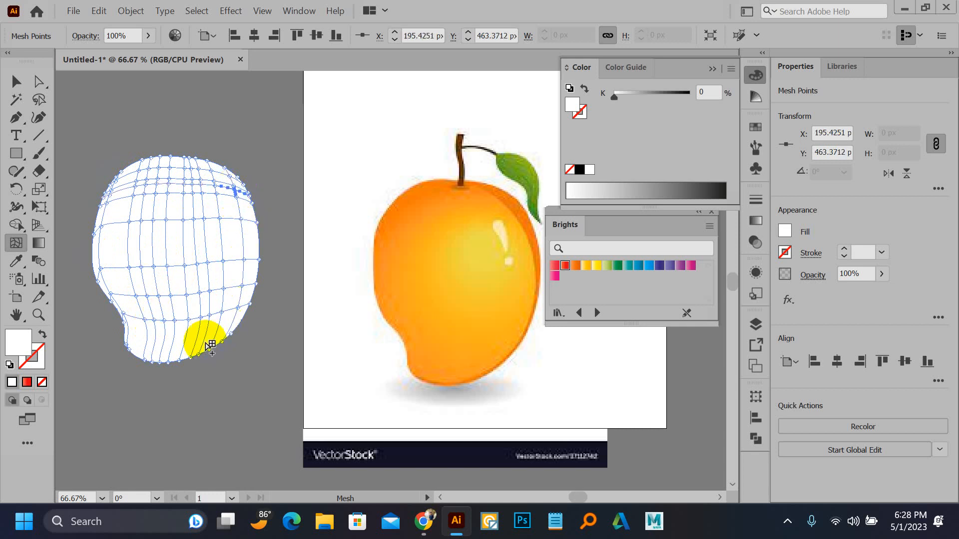
Add mesh points at the mango's lower-left tip, lower-right edge, bottom edge and lower-left side to tighten the grid.
{"action": "left_click", "coordinate": [128, 341]}
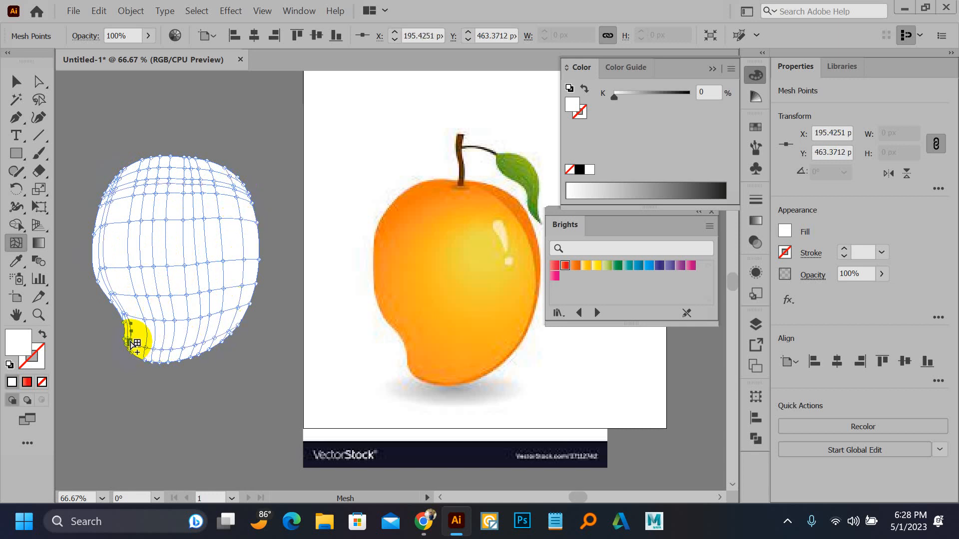
{"action": "scroll", "coordinate": [142, 362], "scroll_direction": "up", "scroll_amount": 1}
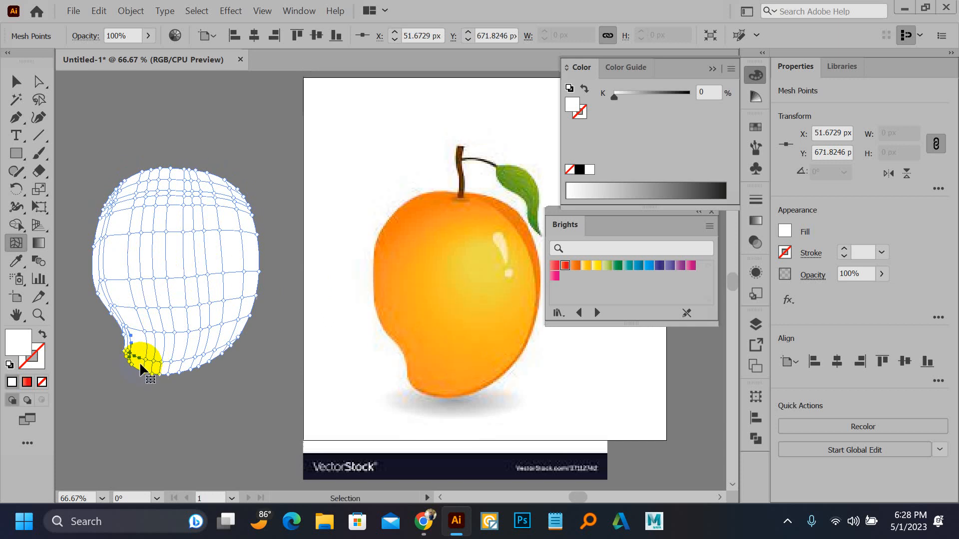
{"action": "scroll", "coordinate": [162, 364], "scroll_direction": "left", "scroll_amount": 4}
{"action": "scroll", "coordinate": [229, 376], "scroll_direction": "up", "scroll_amount": 5}
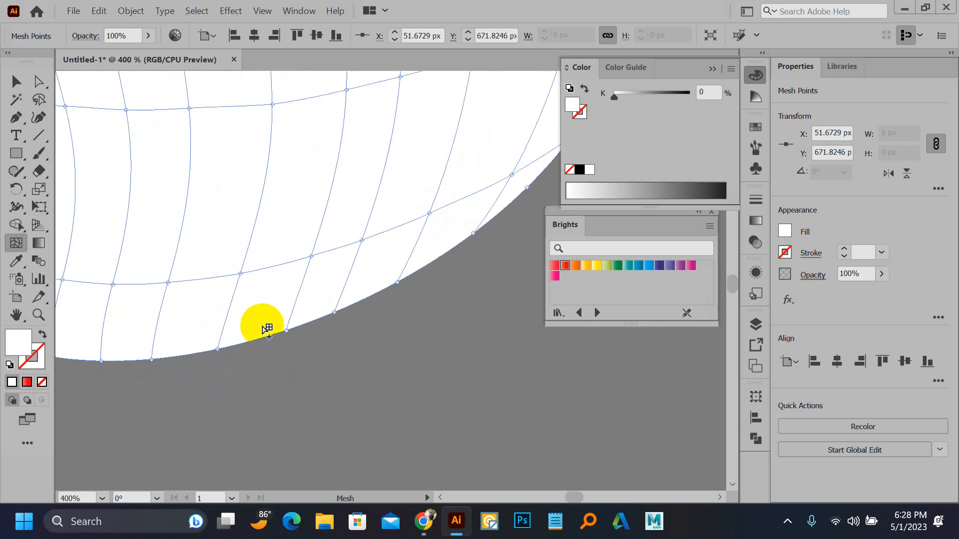
{"action": "left_click", "coordinate": [487, 201]}
{"action": "scroll", "coordinate": [291, 311], "scroll_direction": "down", "scroll_amount": 2}
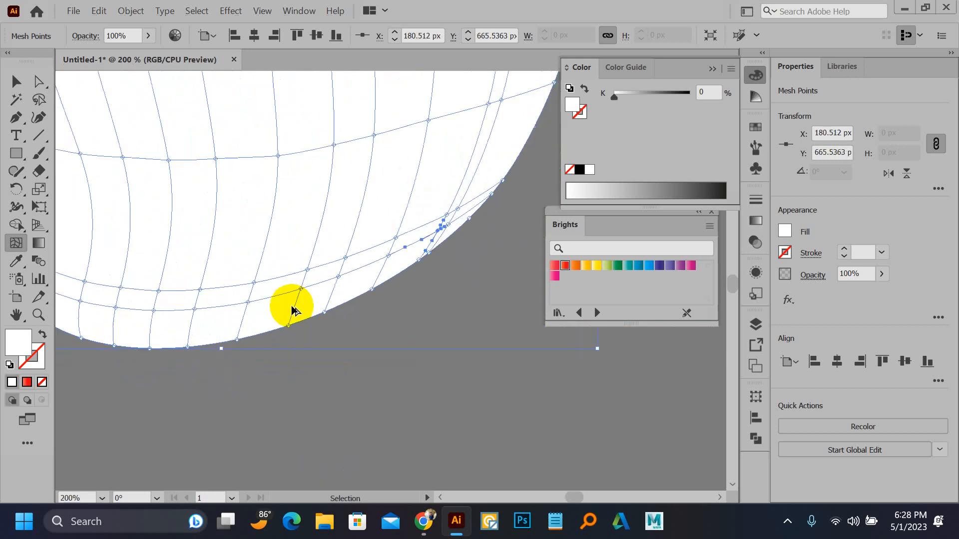
{"action": "left_click", "coordinate": [289, 307]}
{"action": "left_click", "coordinate": [75, 161]}
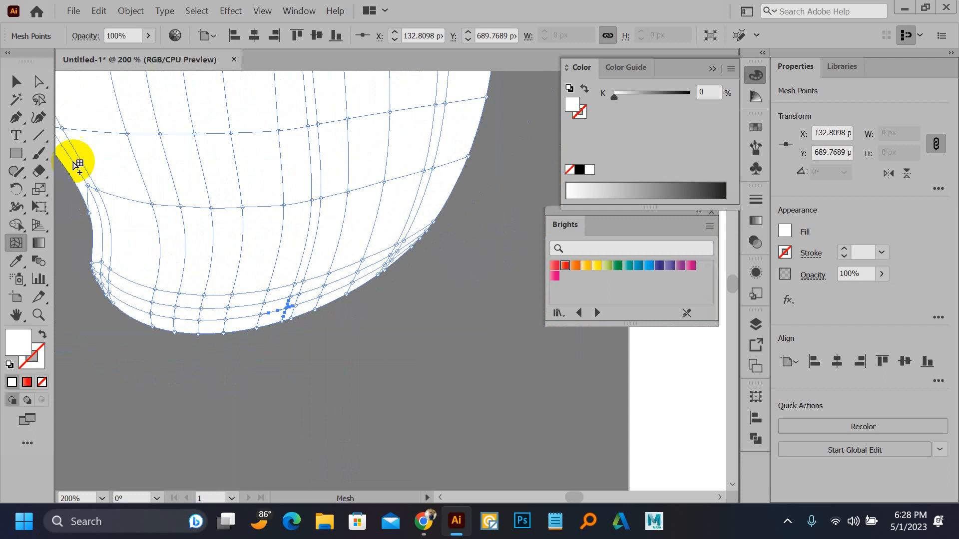
Select the outer mesh points around the mango's lower-left tip with the Direct Selection tool.
{"action": "left_click", "coordinate": [38, 81]}
{"action": "left_click", "coordinate": [203, 325]}
{"action": "scroll", "coordinate": [205, 330], "scroll_direction": "down", "scroll_amount": 2}
{"action": "left_click", "coordinate": [227, 403]}
{"action": "left_click_drag", "start_coordinate": [225, 371], "coordinate": [166, 438]}
{"action": "scroll", "coordinate": [94, 411], "scroll_direction": "up", "scroll_amount": 2}
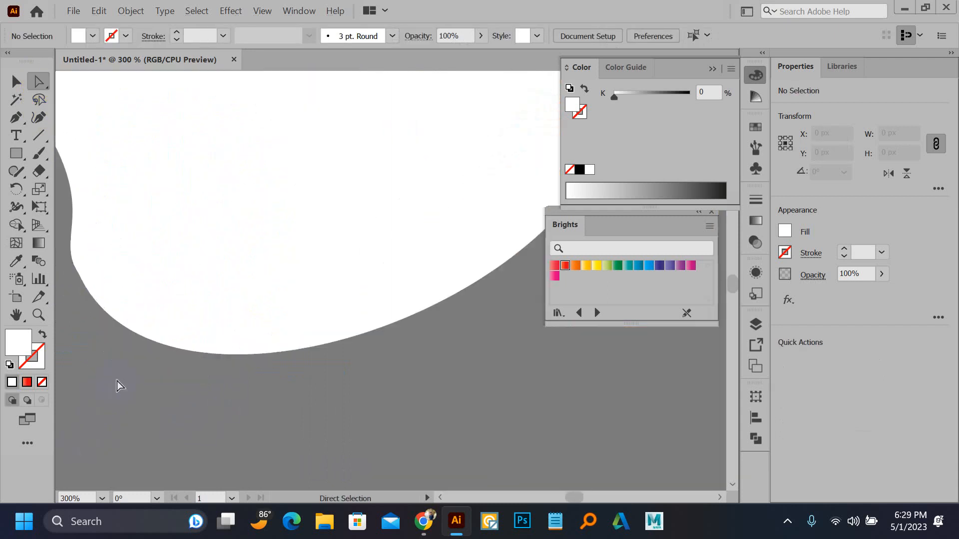
{"action": "left_click", "coordinate": [129, 323]}
{"action": "left_click", "coordinate": [87, 295]}
{"action": "scroll", "coordinate": [88, 300], "scroll_direction": "up", "scroll_amount": 3}
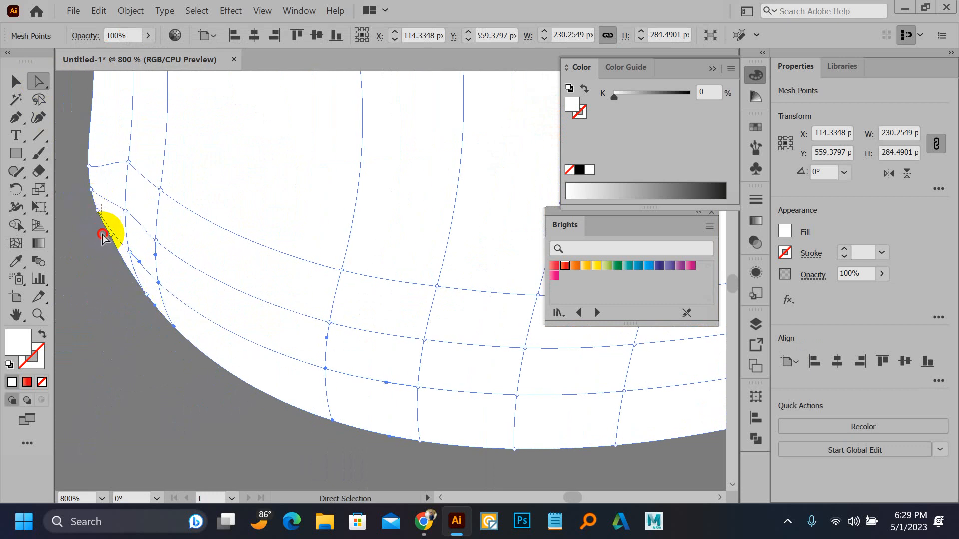
{"action": "left_click", "coordinate": [112, 236]}
{"action": "left_click", "coordinate": [142, 304]}
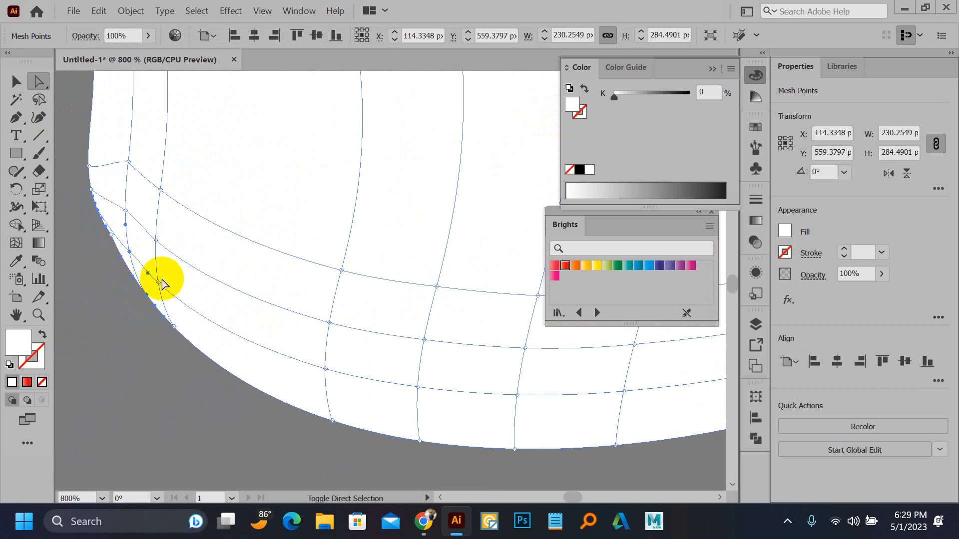
{"action": "left_click_drag", "start_coordinate": [157, 289], "coordinate": [164, 328]}
{"action": "left_click", "coordinate": [193, 343]}
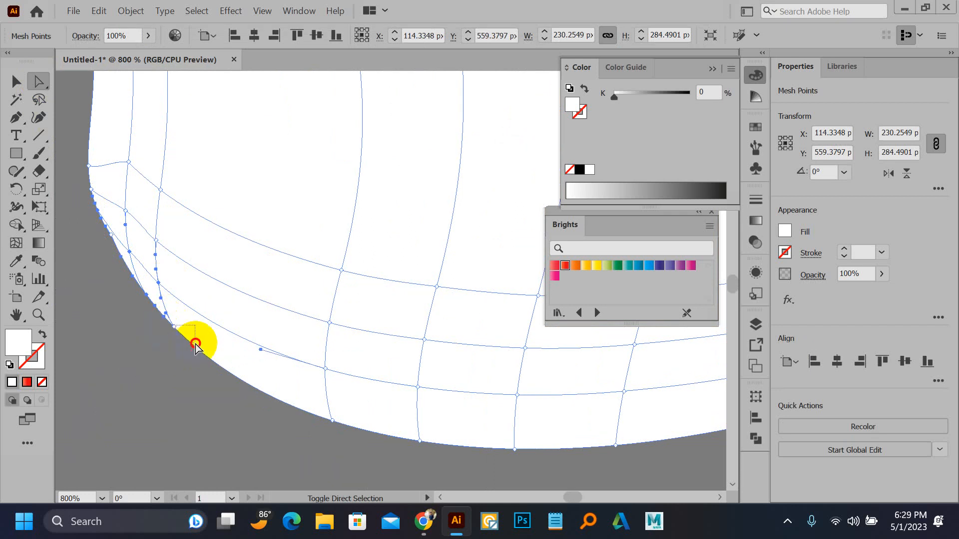
Extend the selection to the outer mesh points along the mango's bottom edge.
{"action": "left_click_drag", "start_coordinate": [332, 423], "coordinate": [641, 467]}
{"action": "left_click", "coordinate": [332, 421], "text": "shift"}
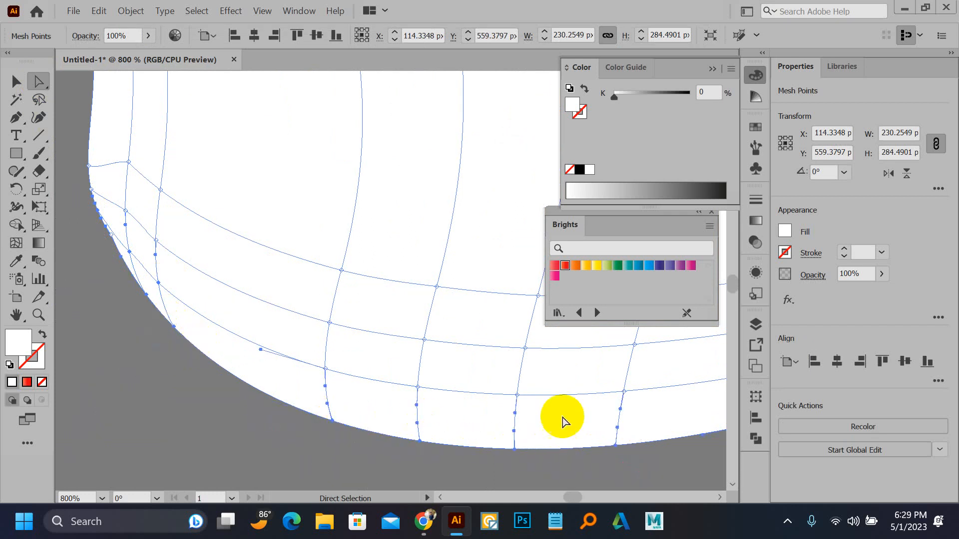
{"action": "left_click_drag", "start_coordinate": [592, 407], "coordinate": [98, 417]}
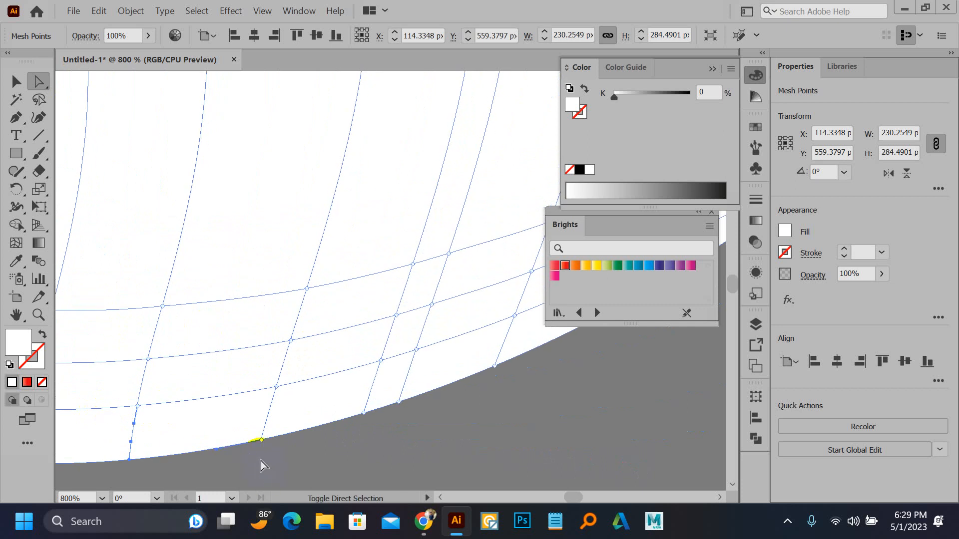
{"action": "left_click", "coordinate": [278, 398]}
{"action": "left_click_drag", "start_coordinate": [344, 422], "coordinate": [441, 389]}
{"action": "left_click_drag", "start_coordinate": [529, 388], "coordinate": [294, 448]}
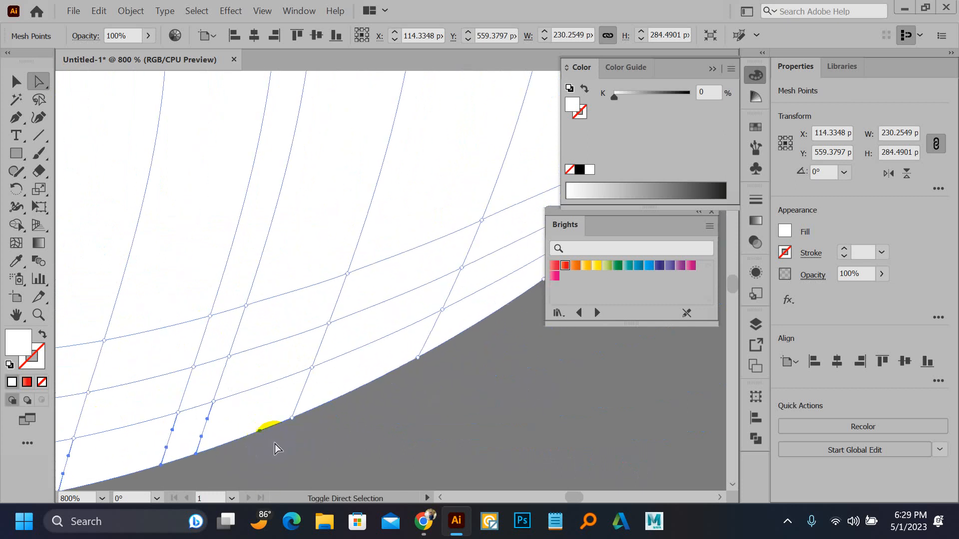
Add the closely spaced outer mesh points on the mango's lower-right edge to the selection.
{"action": "left_click_drag", "start_coordinate": [419, 348], "coordinate": [165, 520]}
{"action": "left_click_drag", "start_coordinate": [300, 470], "coordinate": [287, 449]}
{"action": "left_click", "coordinate": [283, 446]}
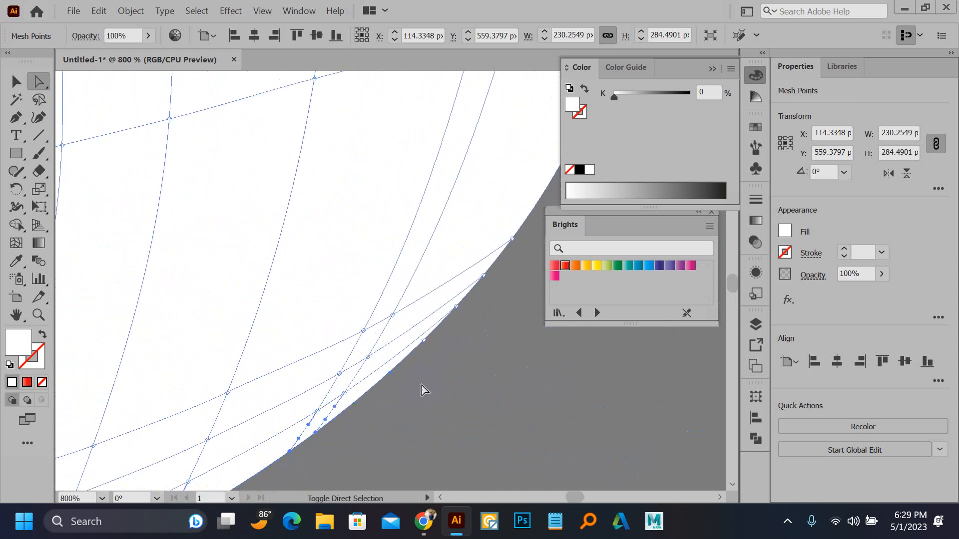
{"action": "left_click", "coordinate": [421, 344]}
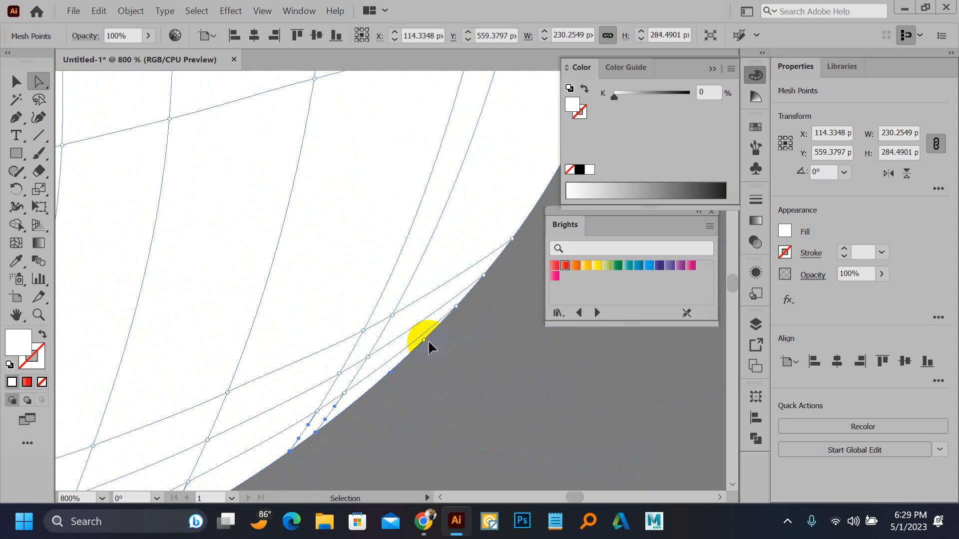
{"action": "scroll", "coordinate": [428, 343], "scroll_direction": "up", "scroll_amount": 4}
{"action": "left_click_drag", "start_coordinate": [405, 298], "coordinate": [473, 258]}
{"action": "left_click", "coordinate": [364, 388]}
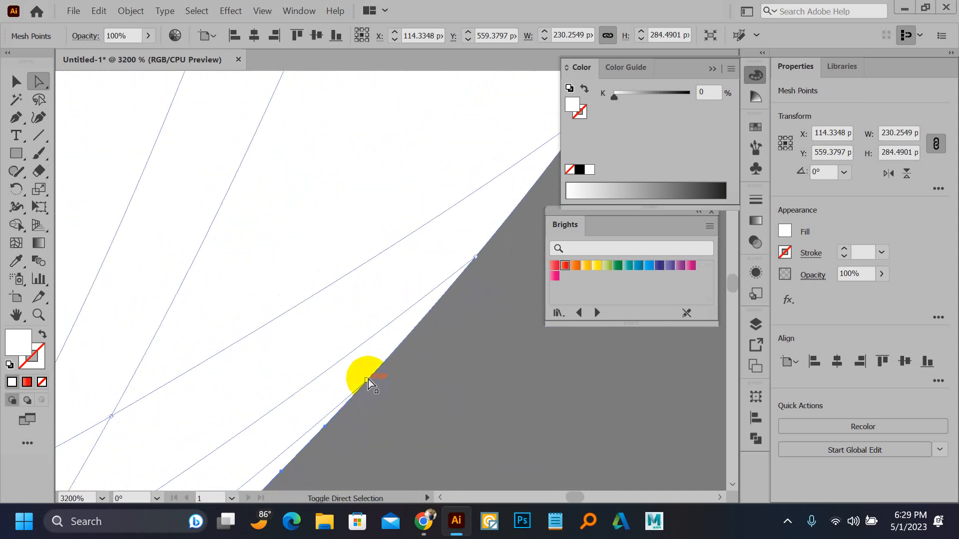
{"action": "left_click_drag", "start_coordinate": [367, 384], "coordinate": [331, 359]}
{"action": "scroll", "coordinate": [331, 359], "scroll_direction": "down", "scroll_amount": 9}
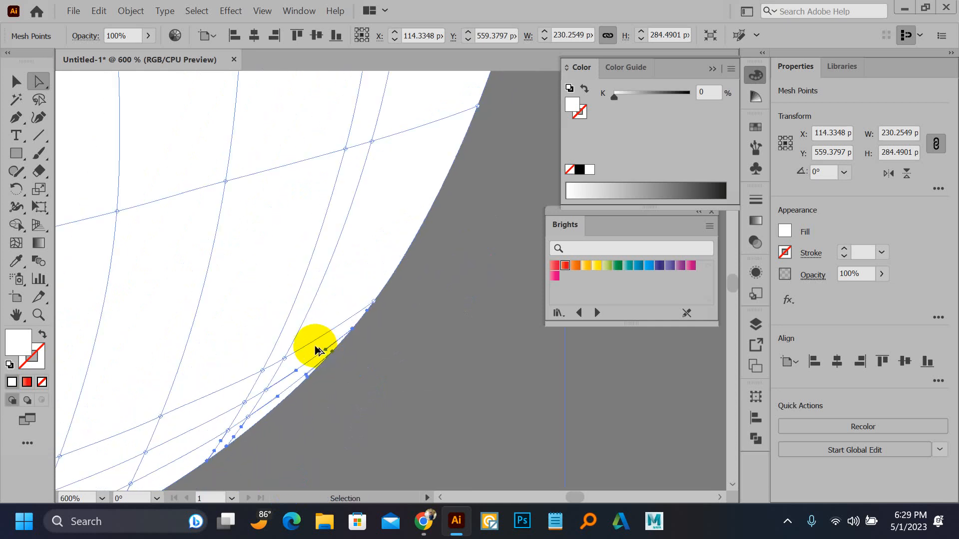
{"action": "scroll", "coordinate": [320, 343], "scroll_direction": "down", "scroll_amount": 1}
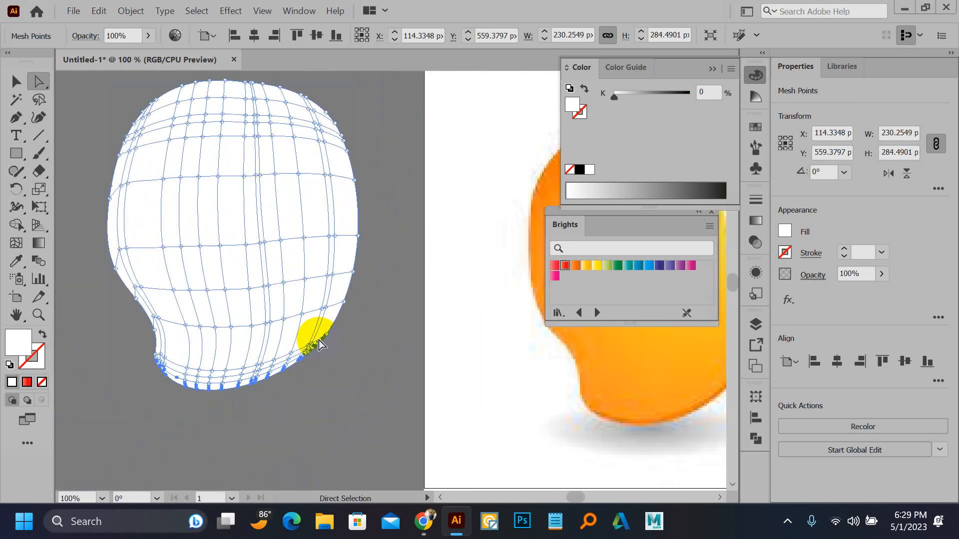
Color the selected bottom-edge mesh points with orange E18019 sampled from the reference mango's bottom edge, and deselect the mesh.
{"action": "key", "text": "i"}
{"action": "left_click", "coordinate": [680, 412]}
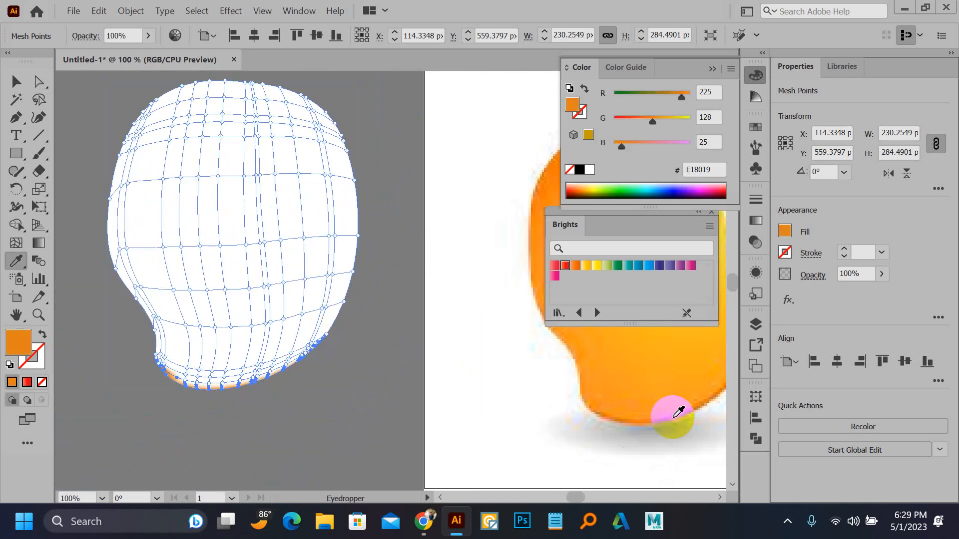
{"action": "key", "text": "a"}
{"action": "left_click", "coordinate": [346, 353]}
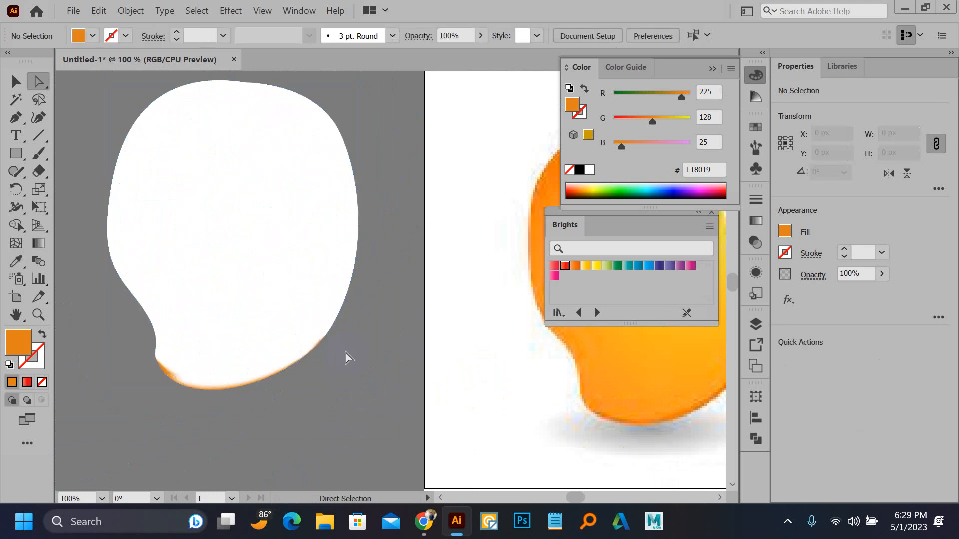
Select the uncolored outer mesh points along the mango's lower-right edge with the Direct Selection tool.
{"action": "scroll", "coordinate": [325, 322], "scroll_direction": "up", "scroll_amount": 3}
{"action": "left_click", "coordinate": [336, 343]}
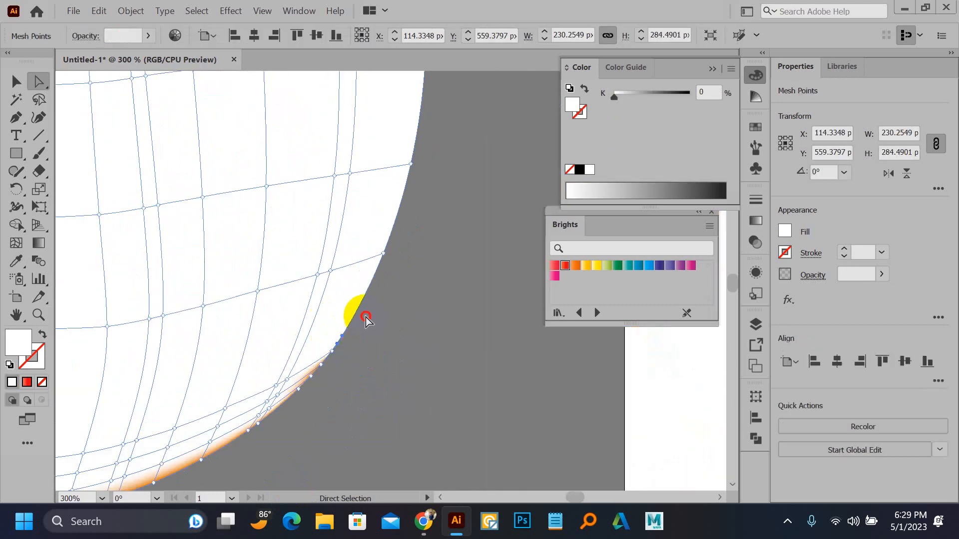
{"action": "left_click_drag", "start_coordinate": [365, 316], "coordinate": [330, 374]}
{"action": "left_click_drag", "start_coordinate": [392, 229], "coordinate": [385, 272]}
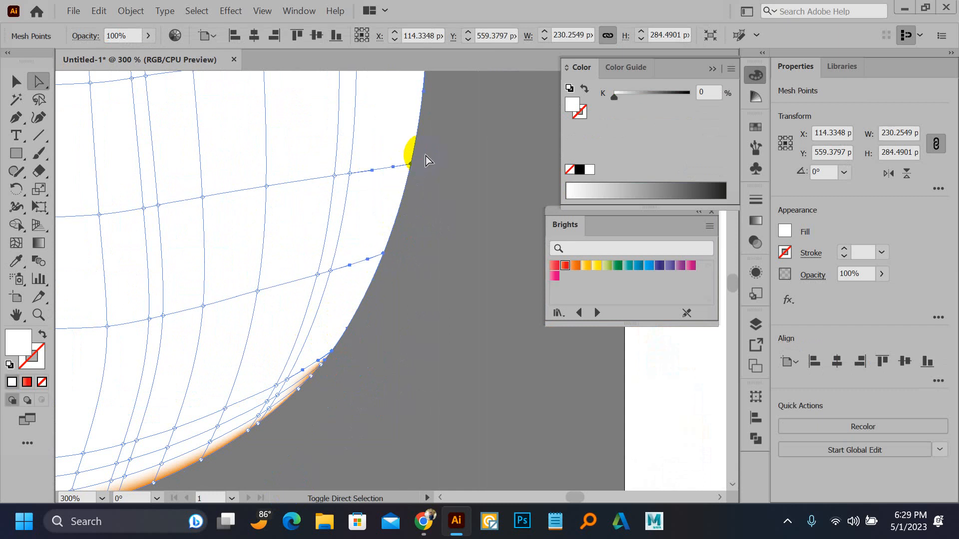
{"action": "left_click_drag", "start_coordinate": [425, 159], "coordinate": [389, 344]}
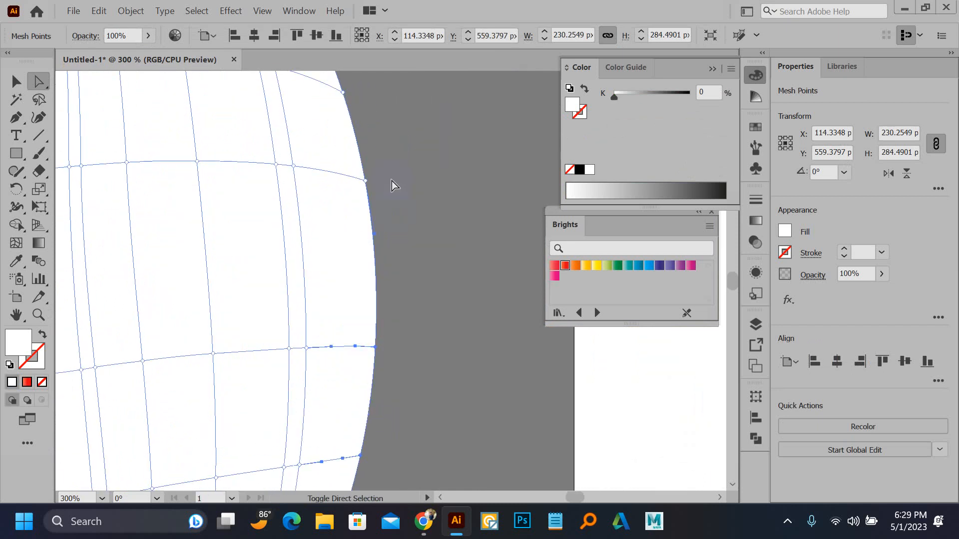
Extend the selection to the outer mesh points farther up the mango's right edge, stopping below the upper-right curve.
{"action": "left_click_drag", "start_coordinate": [363, 200], "coordinate": [363, 201]}
{"action": "left_click_drag", "start_coordinate": [344, 99], "coordinate": [338, 107]}
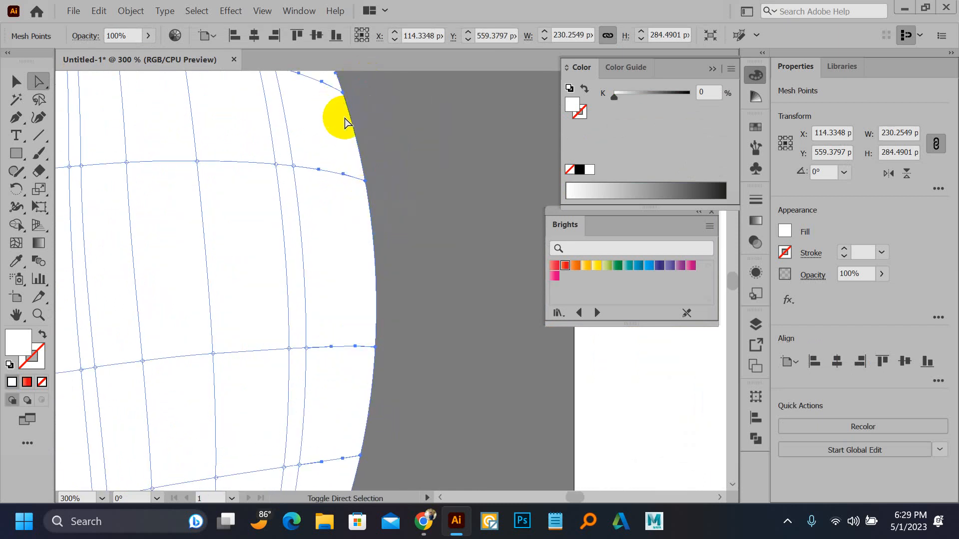
{"action": "scroll", "coordinate": [403, 306], "scroll_direction": "down", "scroll_amount": 2}
{"action": "scroll", "coordinate": [348, 124], "scroll_direction": "up", "scroll_amount": 2}
{"action": "left_click", "coordinate": [353, 182]}
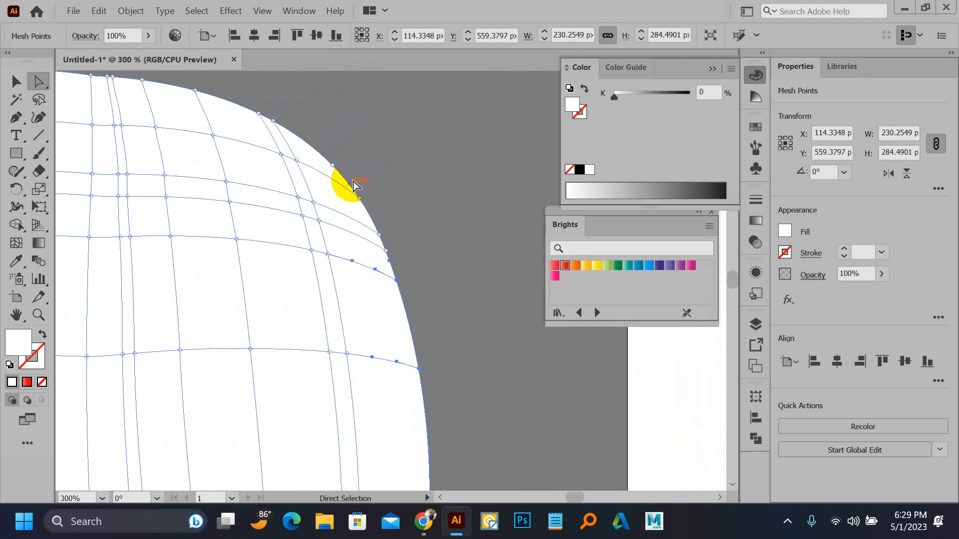
{"action": "left_click", "coordinate": [355, 208]}
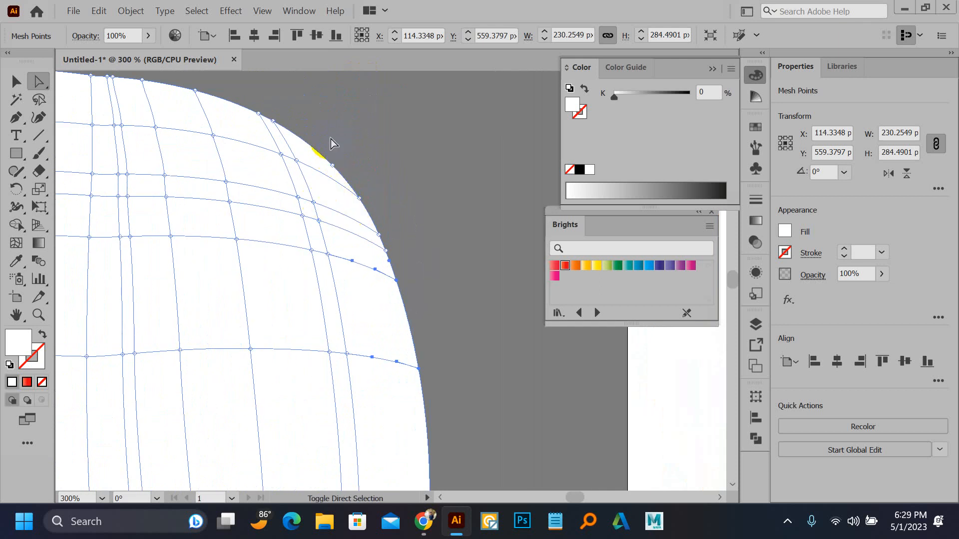
Color the selected right-edge mesh points with orange E18019 sampled from the mesh's already colored bottom edge, and deselect the mesh.
{"action": "scroll", "coordinate": [332, 127], "scroll_direction": "down", "scroll_amount": 3}
{"action": "left_click", "coordinate": [353, 208]}
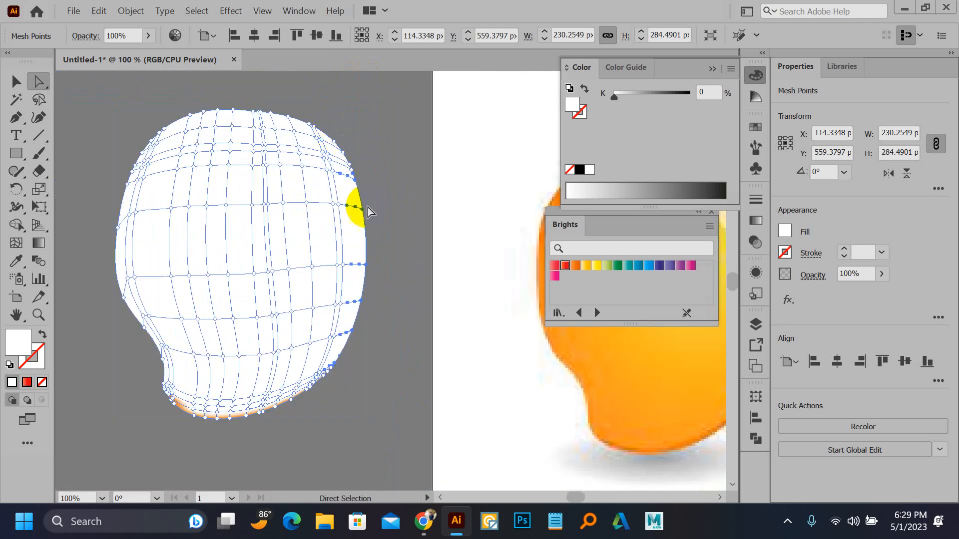
{"action": "key", "text": "i"}
{"action": "left_click", "coordinate": [231, 413]}
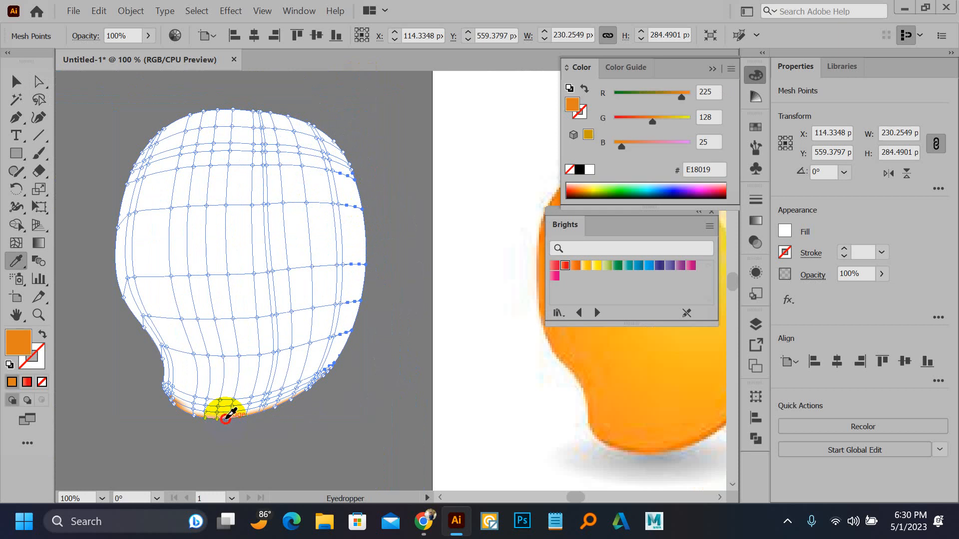
{"action": "key", "text": "a"}
{"action": "left_click", "coordinate": [495, 369]}
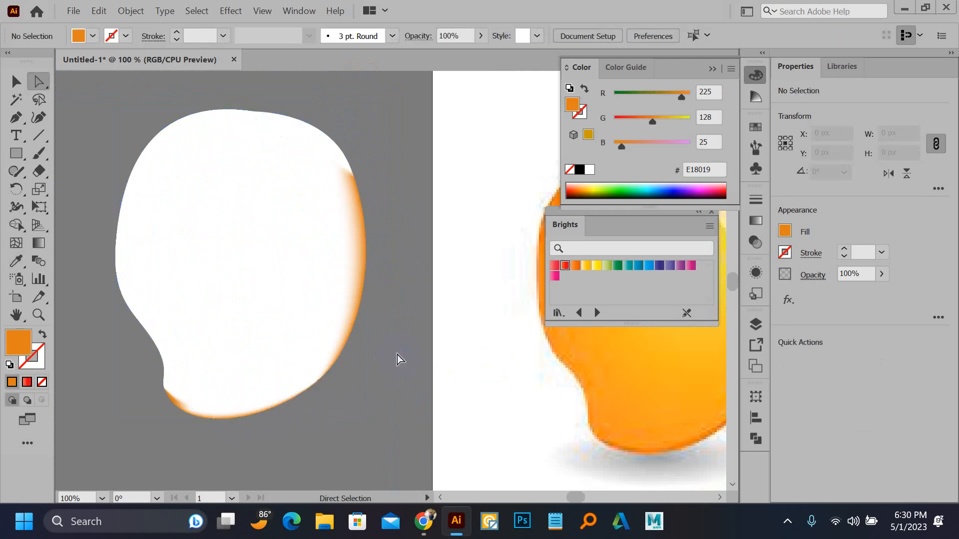
{"action": "scroll", "coordinate": [345, 382], "scroll_direction": "up", "scroll_amount": 3}
{"action": "left_click_drag", "start_coordinate": [327, 388], "coordinate": [383, 341]}
{"action": "left_click", "coordinate": [343, 310]}
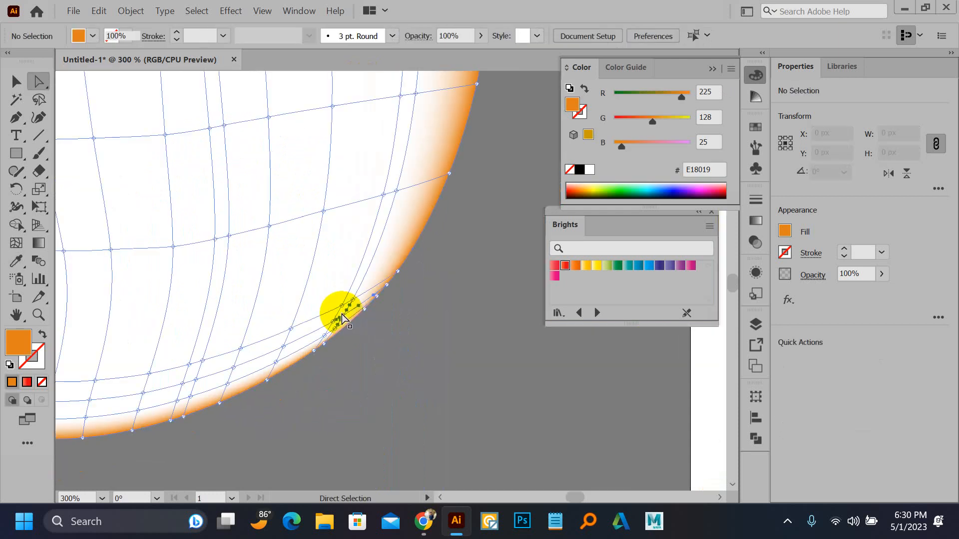
{"action": "scroll", "coordinate": [317, 332], "scroll_direction": "up", "scroll_amount": 3}
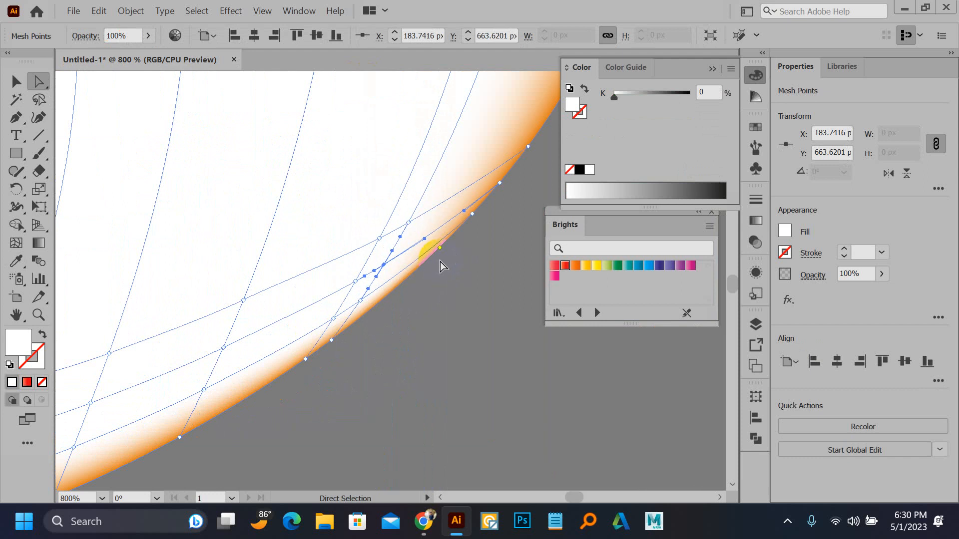
{"action": "left_click", "coordinate": [391, 315]}
{"action": "left_click_drag", "start_coordinate": [383, 299], "coordinate": [346, 357]}
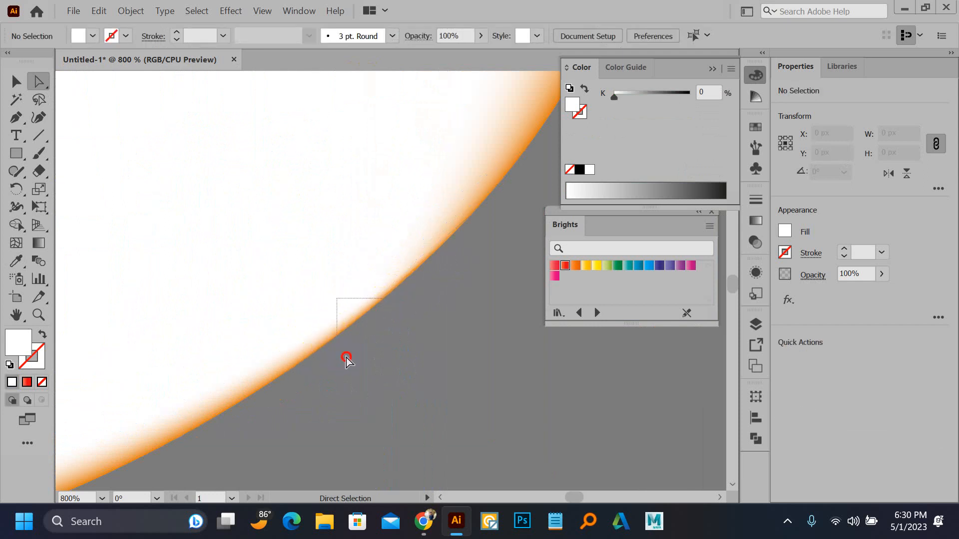
Select the white outer mesh points along the mango's upper-right edge, above the orange-colored part.
{"action": "scroll", "coordinate": [328, 433], "scroll_direction": "down", "scroll_amount": 3}
{"action": "left_click_drag", "start_coordinate": [449, 199], "coordinate": [421, 409]}
{"action": "left_click_drag", "start_coordinate": [473, 233], "coordinate": [498, 380]}
{"action": "left_click_drag", "start_coordinate": [451, 274], "coordinate": [461, 300]}
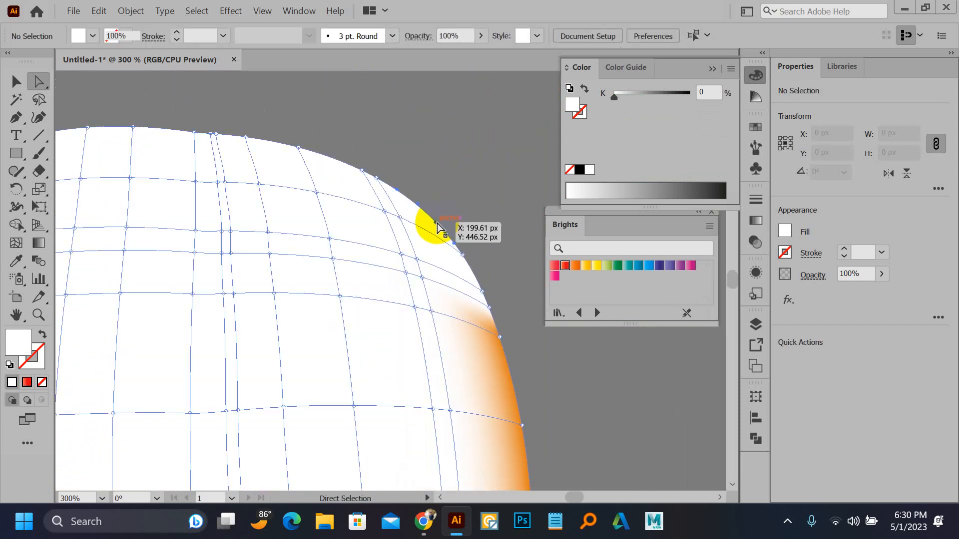
{"action": "left_click", "coordinate": [454, 256]}
{"action": "left_click_drag", "start_coordinate": [454, 257], "coordinate": [455, 256]}
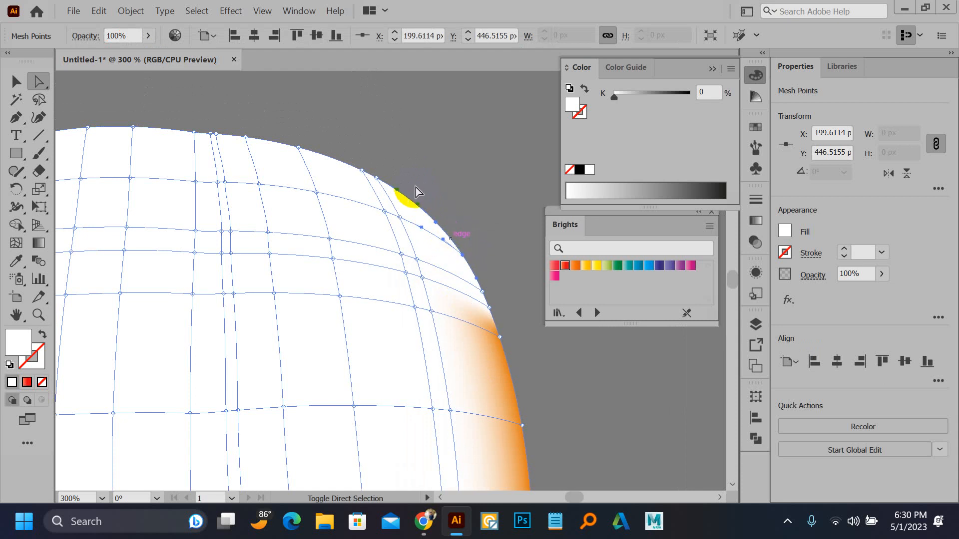
Select the mesh points along the left mango shape's whole top edge, from the upper-right curve round to the upper-left corner.
{"action": "left_click_drag", "start_coordinate": [383, 161], "coordinate": [361, 171]}
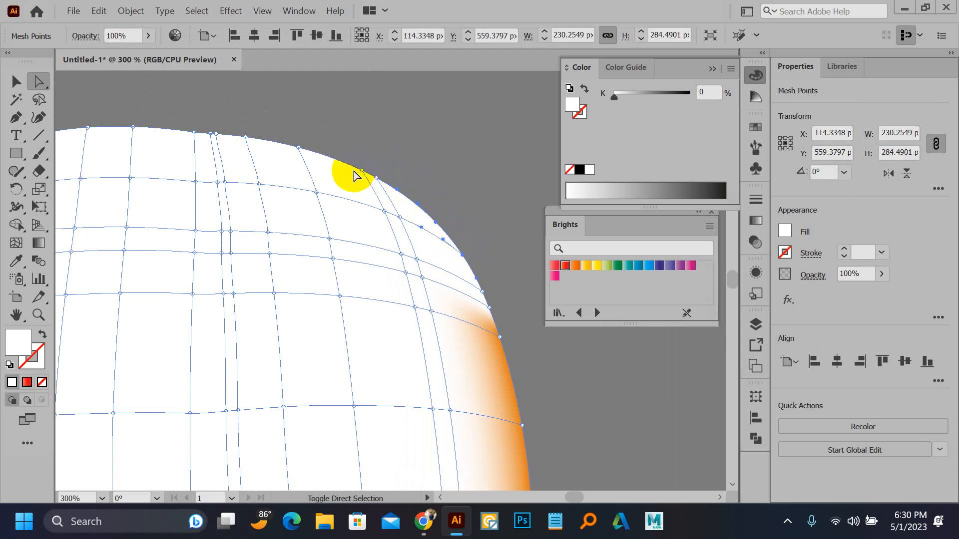
{"action": "left_click_drag", "start_coordinate": [173, 119], "coordinate": [315, 154]}
{"action": "key", "text": "space"}
{"action": "left_click_drag", "start_coordinate": [171, 122], "coordinate": [359, 176]}
{"action": "key", "text": "space"}
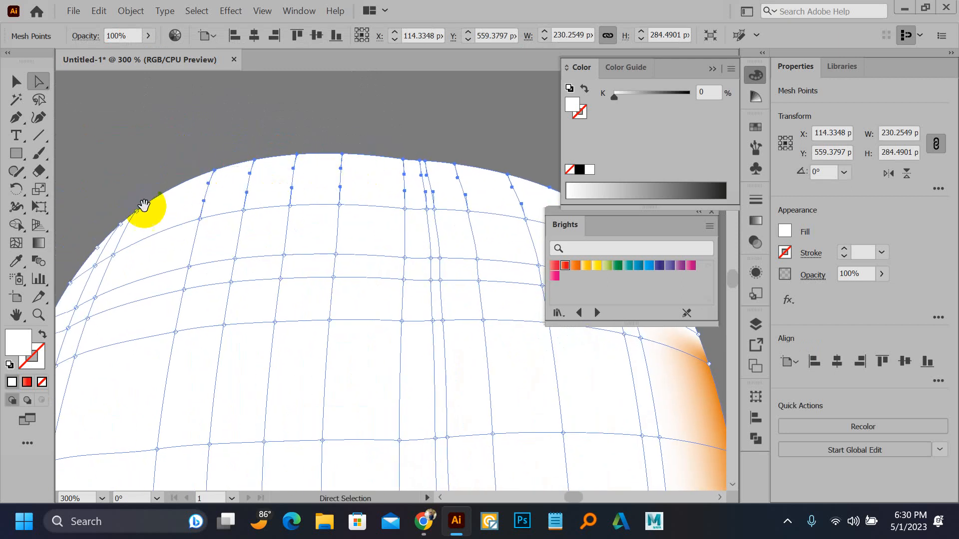
{"action": "left_click_drag", "start_coordinate": [146, 210], "coordinate": [361, 124]}
{"action": "left_click_drag", "start_coordinate": [286, 128], "coordinate": [365, 139]}
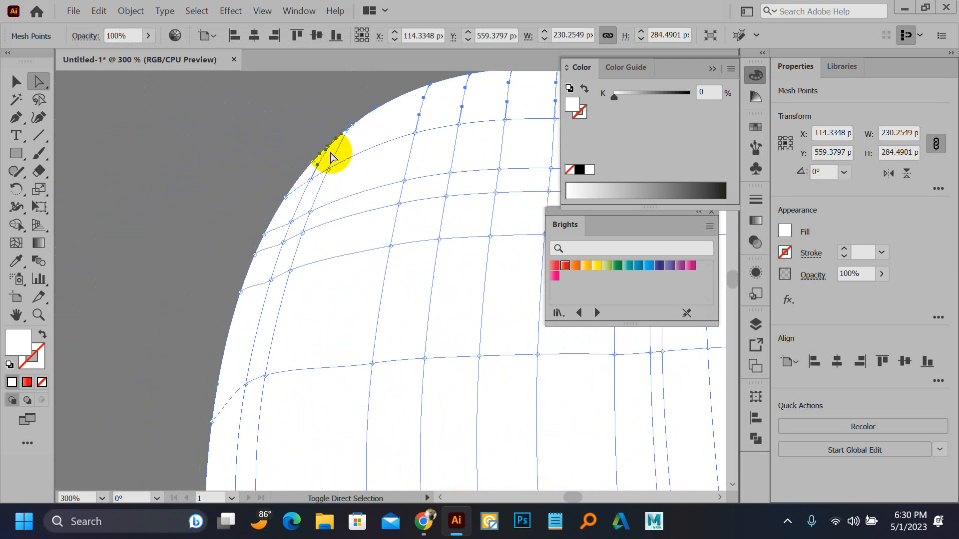
{"action": "left_click_drag", "start_coordinate": [285, 154], "coordinate": [334, 181]}
{"action": "left_click_drag", "start_coordinate": [282, 208], "coordinate": [242, 223]}
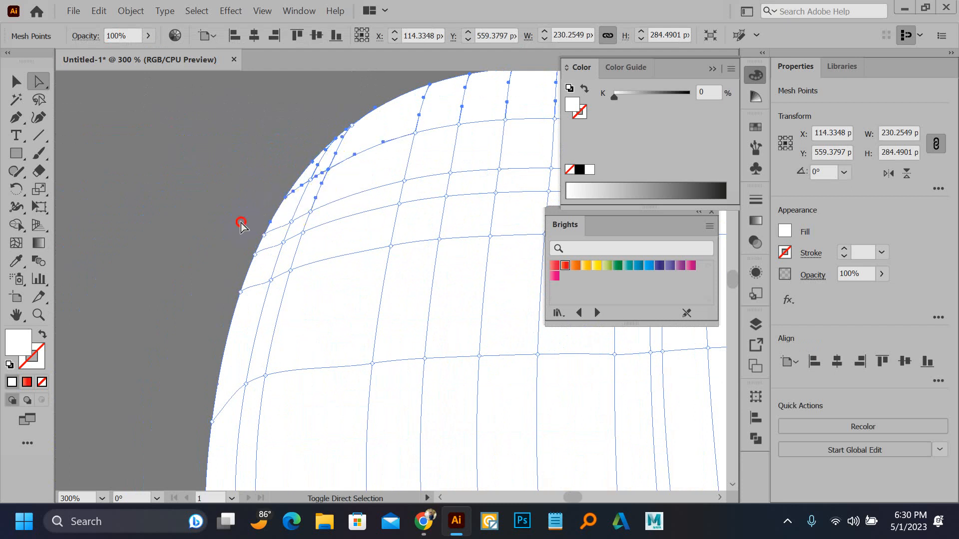
Add the left-edge mesh points down to the lower-left tip and fill the selection with orange E28624 sampled from the tip.
{"action": "left_click_drag", "start_coordinate": [266, 266], "coordinate": [220, 134]}
{"action": "left_click_drag", "start_coordinate": [199, 221], "coordinate": [156, 165]}
{"action": "left_click_drag", "start_coordinate": [151, 259], "coordinate": [195, 302]}
{"action": "left_click_drag", "start_coordinate": [209, 350], "coordinate": [247, 368]}
{"action": "left_click_drag", "start_coordinate": [266, 425], "coordinate": [282, 249]}
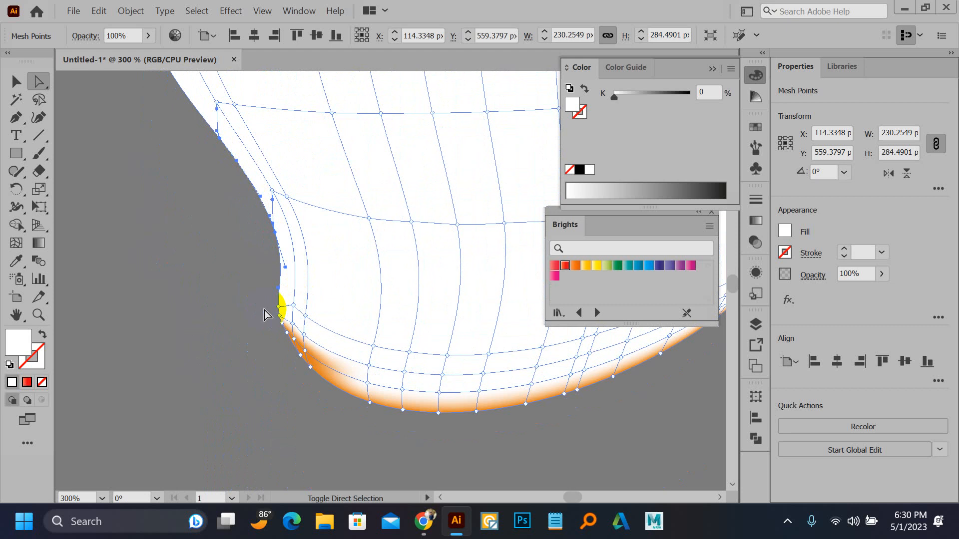
{"action": "key", "text": "ctrl+plus"}
{"action": "scroll", "coordinate": [288, 319], "scroll_direction": "up", "scroll_amount": 3}
{"action": "left_click_drag", "start_coordinate": [214, 212], "coordinate": [265, 307]}
{"action": "key", "text": "i"}
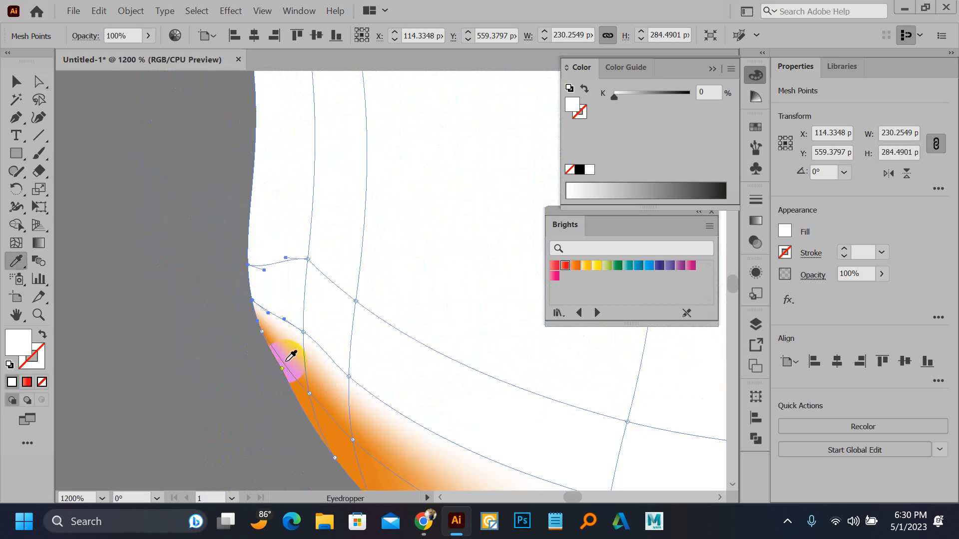
{"action": "left_click", "coordinate": [315, 396]}
{"action": "scroll", "coordinate": [270, 419], "scroll_direction": "down", "scroll_amount": 3}
{"action": "scroll", "coordinate": [273, 409], "scroll_direction": "down", "scroll_amount": 5}
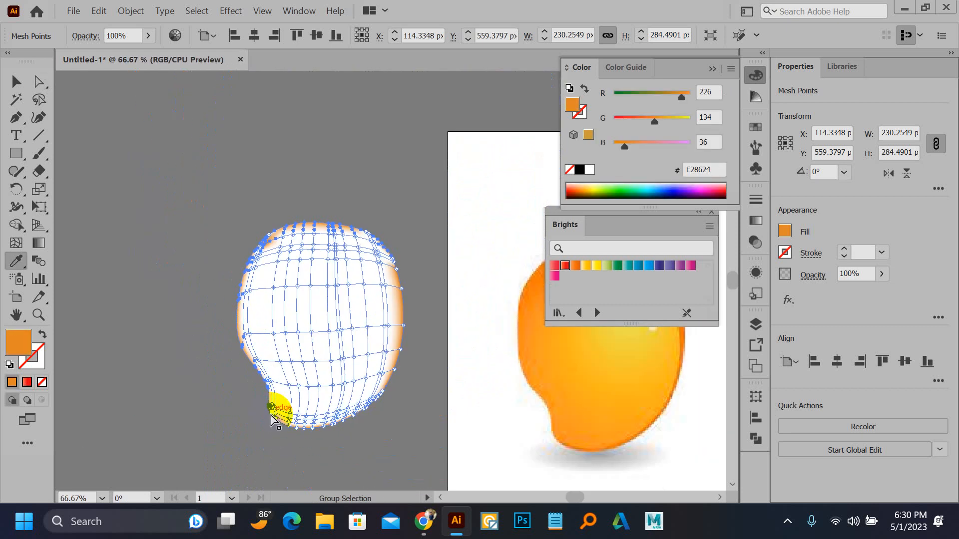
{"action": "left_click", "coordinate": [401, 417], "text": "ctrl"}
Recolor the remaining white mesh points on the upper-right edge with orange E48C30 sampled from the neighbouring edge.
{"action": "scroll", "coordinate": [397, 245], "scroll_direction": "up", "scroll_amount": 3}
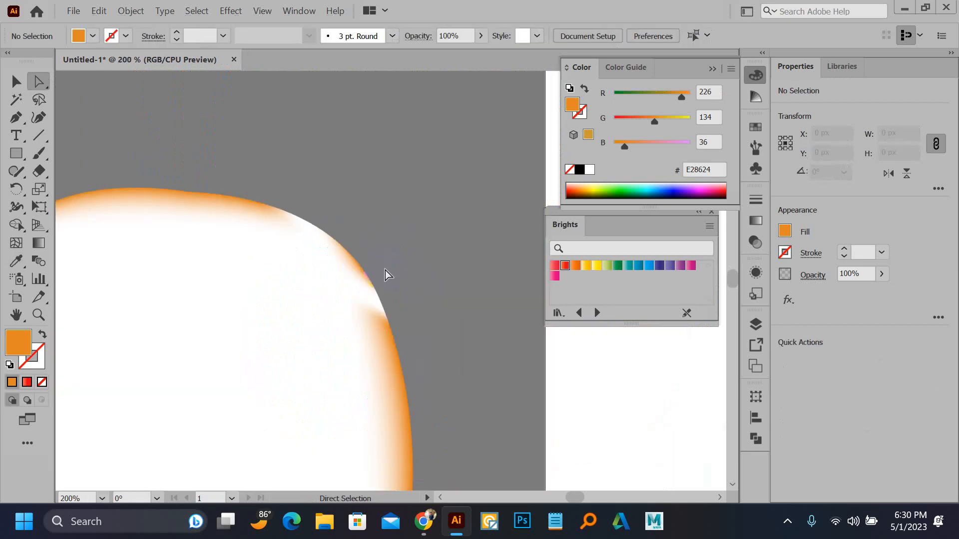
{"action": "left_click_drag", "start_coordinate": [387, 275], "coordinate": [351, 327]}
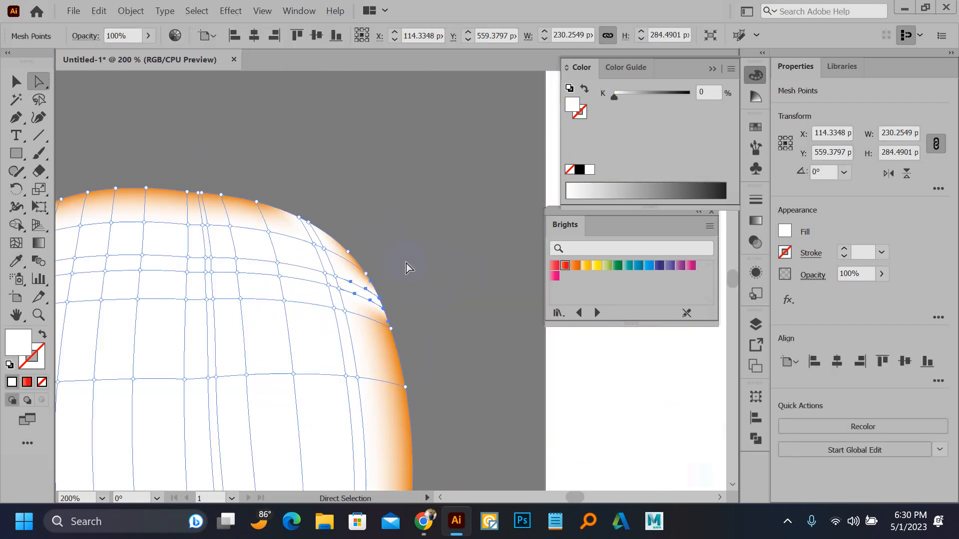
{"action": "left_click_drag", "start_coordinate": [297, 216], "coordinate": [332, 231]}
{"action": "key", "text": "i"}
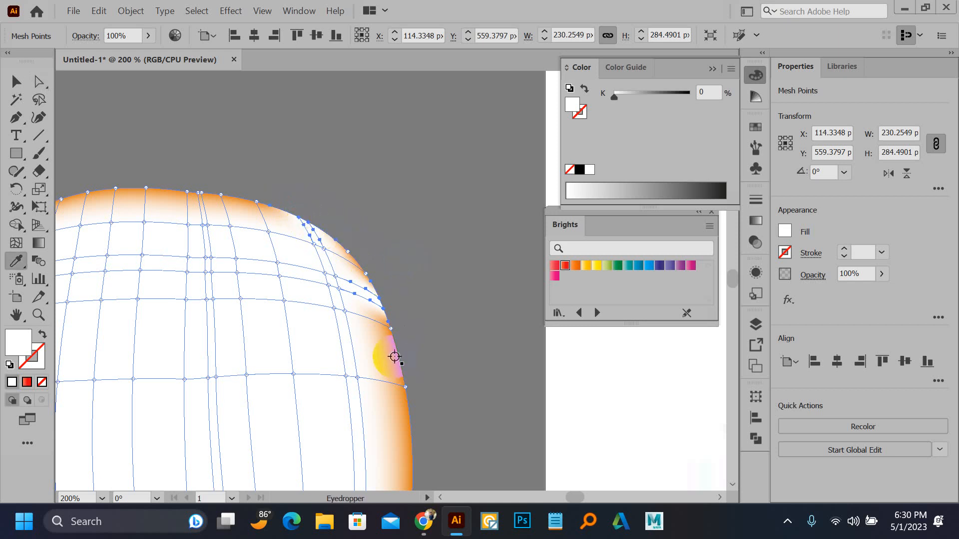
{"action": "left_click", "coordinate": [394, 357]}
{"action": "key", "text": "a"}
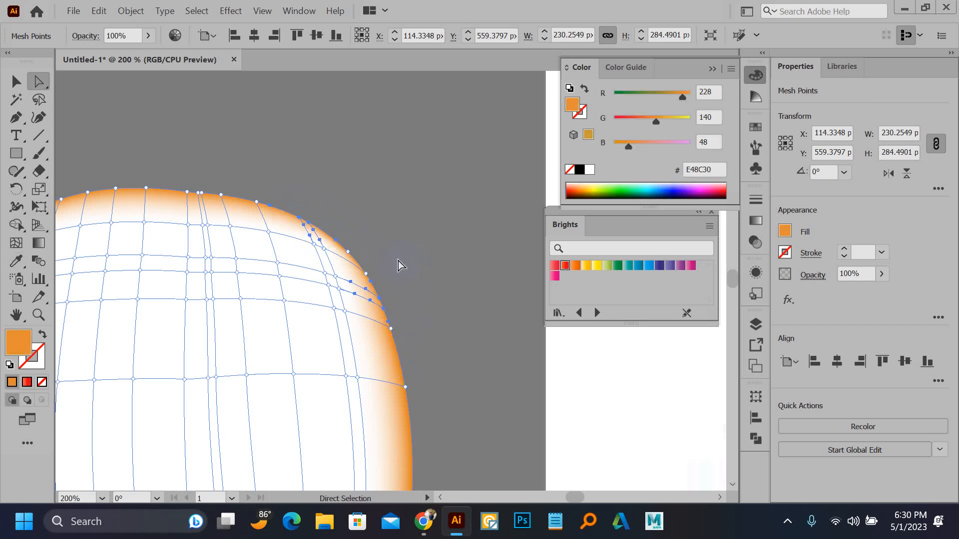
{"action": "left_click", "coordinate": [397, 261]}
Lighten the orange mesh point just inside the upper-left edge to pale orange F4CFA8 sampled beside it.
{"action": "scroll", "coordinate": [396, 251], "scroll_direction": "down", "scroll_amount": 4}
{"action": "scroll", "coordinate": [279, 210], "scroll_direction": "up", "scroll_amount": 6}
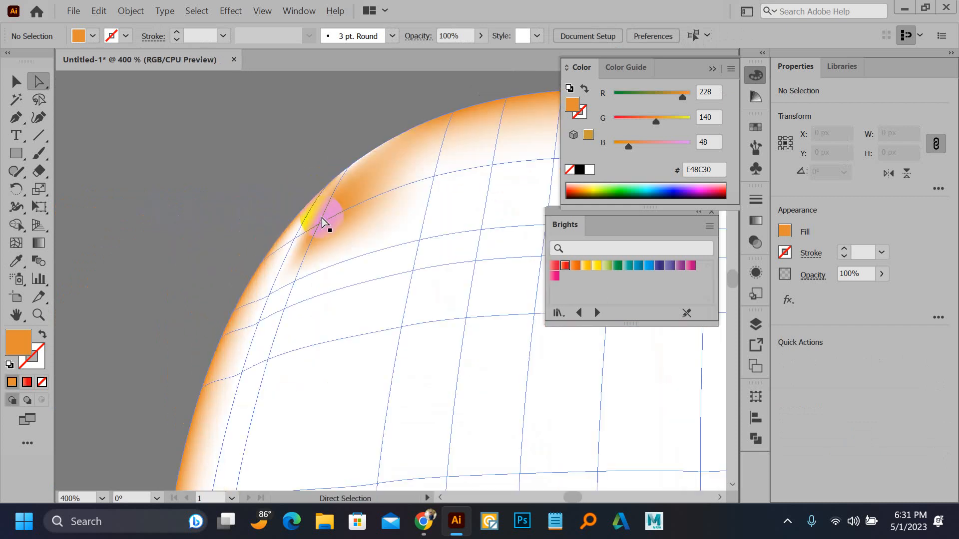
{"action": "left_click", "coordinate": [320, 226]}
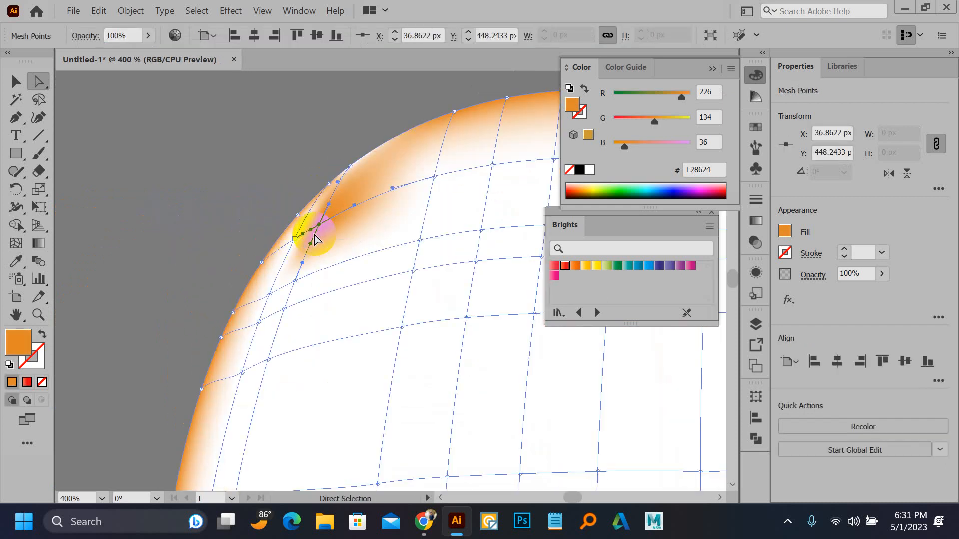
{"action": "key", "text": "i"}
{"action": "left_click", "coordinate": [367, 226]}
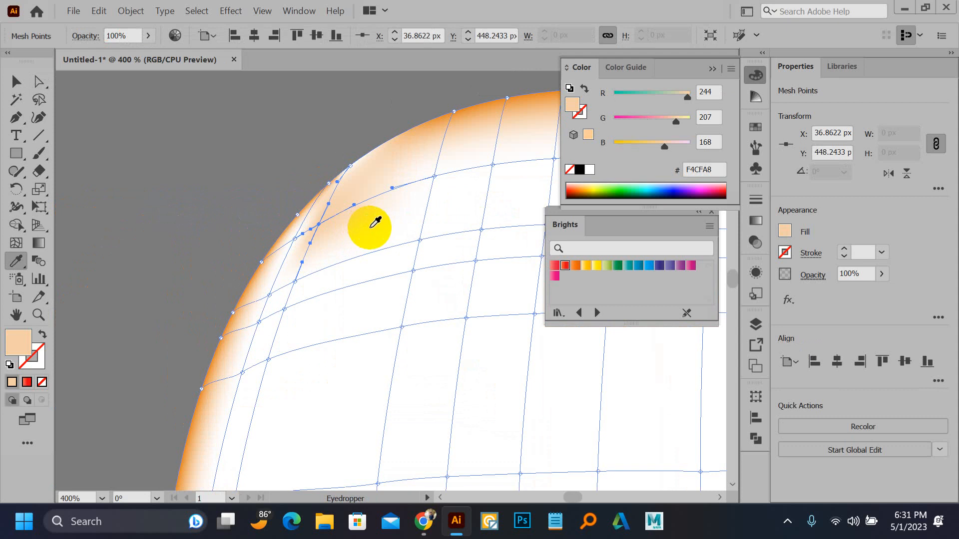
{"action": "key", "text": "a"}
{"action": "left_click", "coordinate": [321, 156]}
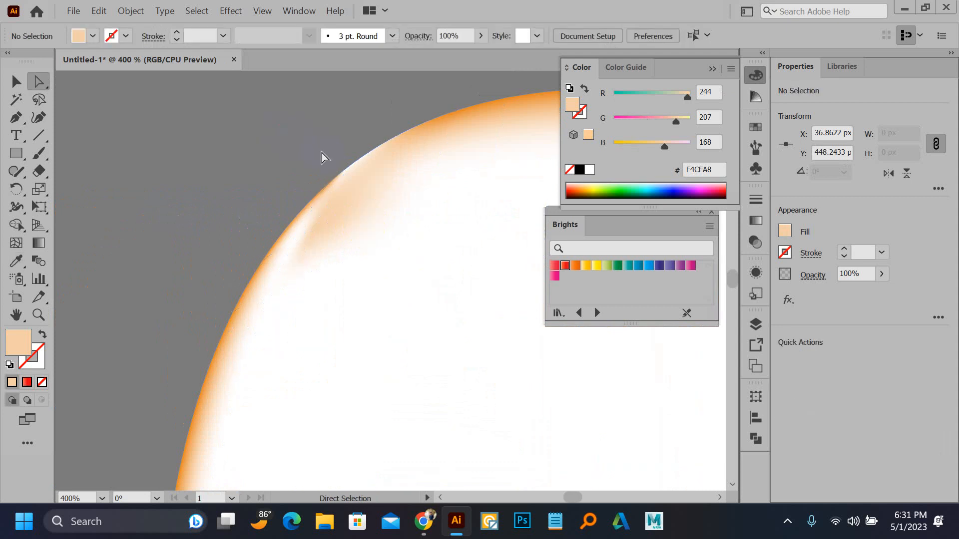
Fill the white mesh point on the upper-left edge with orange E59239 sampled from the adjacent top edge.
{"action": "left_click", "coordinate": [368, 175]}
{"action": "key", "text": "i"}
{"action": "left_click", "coordinate": [457, 115]}
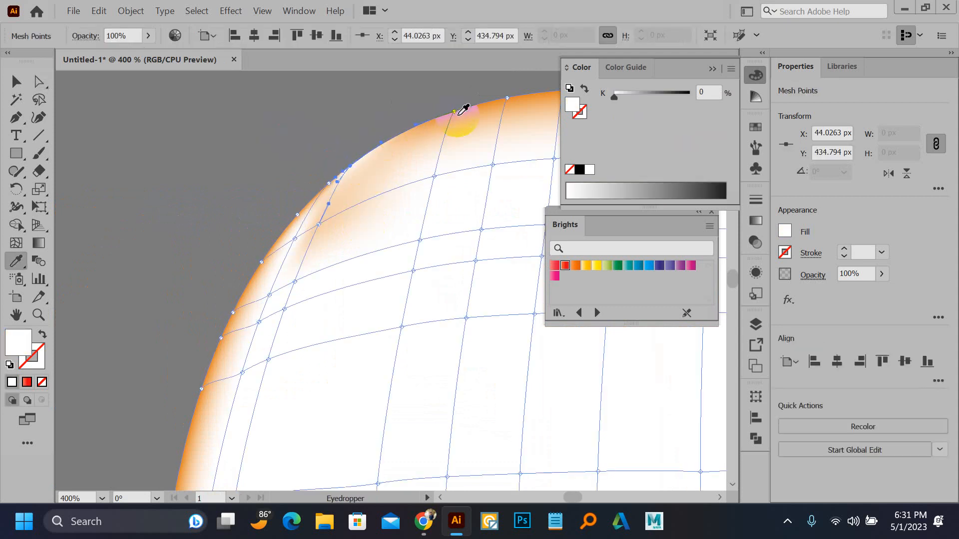
{"action": "left_click", "coordinate": [458, 114]}
{"action": "left_click", "coordinate": [371, 159]}
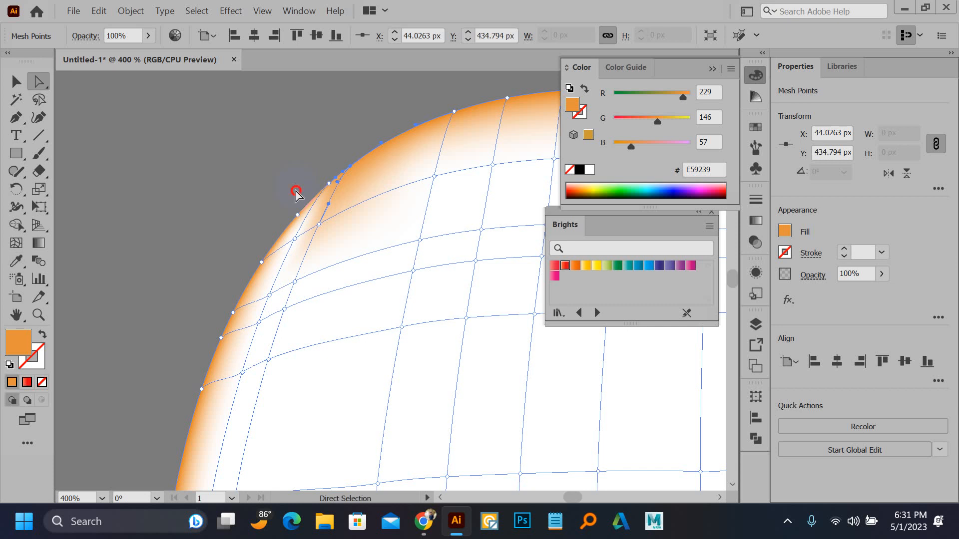
{"action": "left_click", "coordinate": [296, 190]}
{"action": "scroll", "coordinate": [197, 162], "scroll_direction": "down", "scroll_amount": 6}
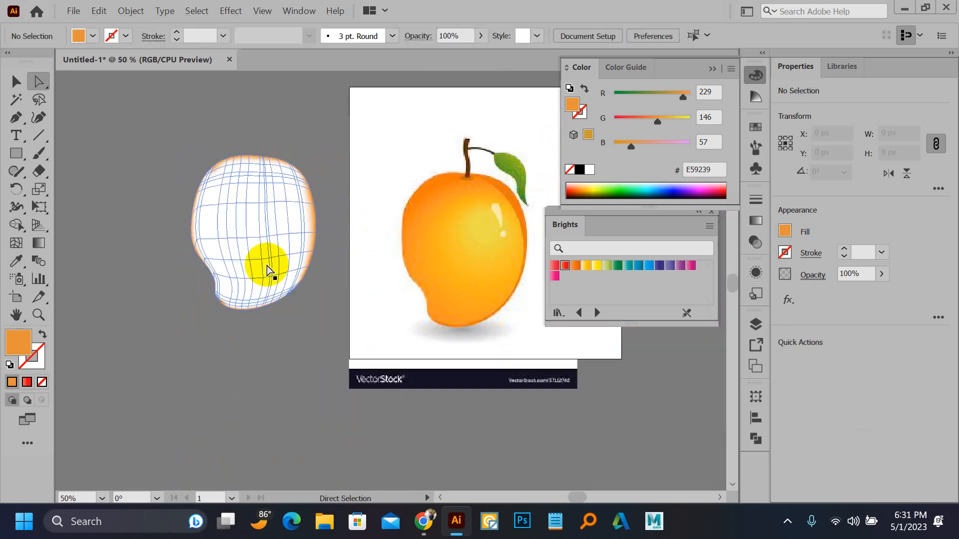
{"action": "scroll", "coordinate": [273, 221], "scroll_direction": "up", "scroll_amount": 3}
{"action": "left_click_drag", "start_coordinate": [220, 111], "coordinate": [270, 174]}
{"action": "key", "text": "ctrl+z"}
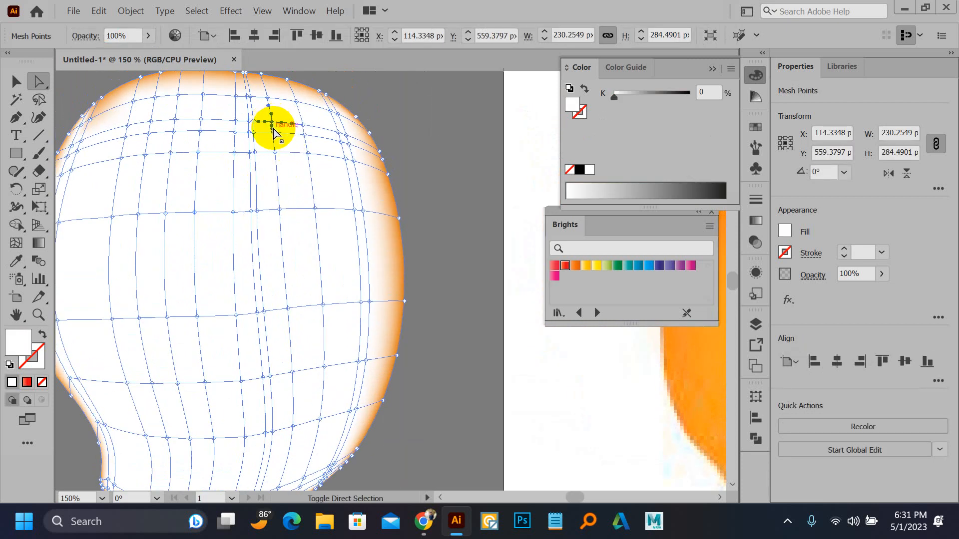
Select three stacked mesh points in the mango's upper-right interior and shift them up about 1 px.
{"action": "left_click", "coordinate": [272, 123]}
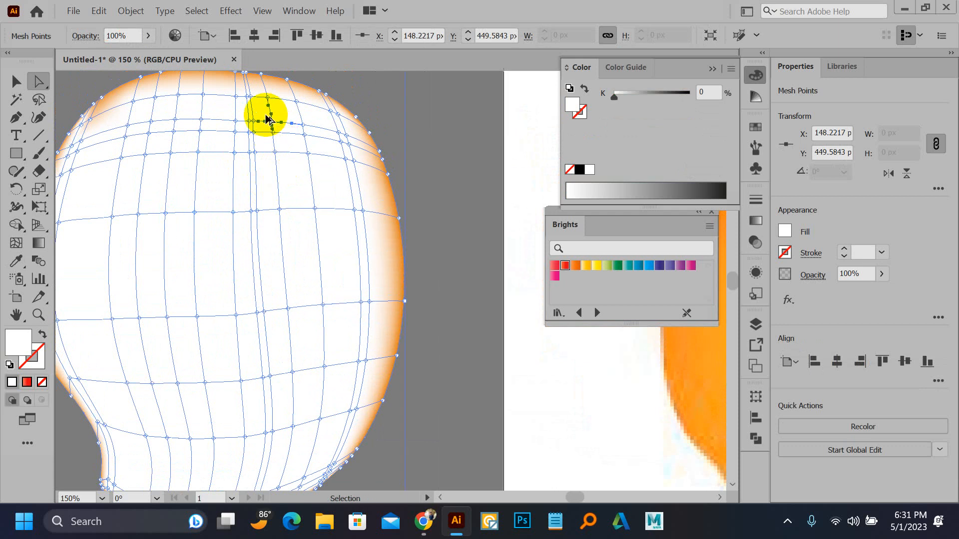
{"action": "scroll", "coordinate": [265, 118], "scroll_direction": "up", "scroll_amount": 4}
{"action": "left_click", "coordinate": [294, 186], "text": "shift"}
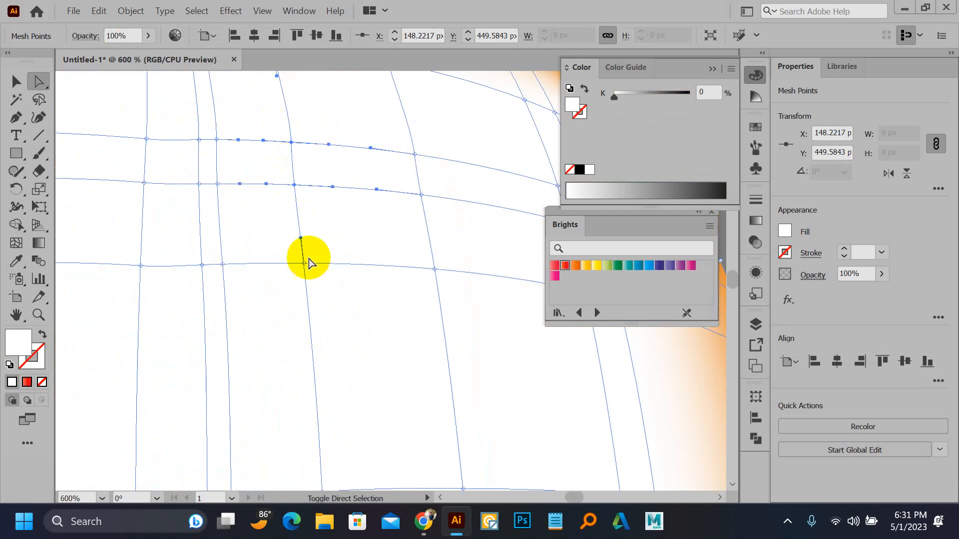
{"action": "left_click_drag", "start_coordinate": [304, 263], "coordinate": [327, 246]}
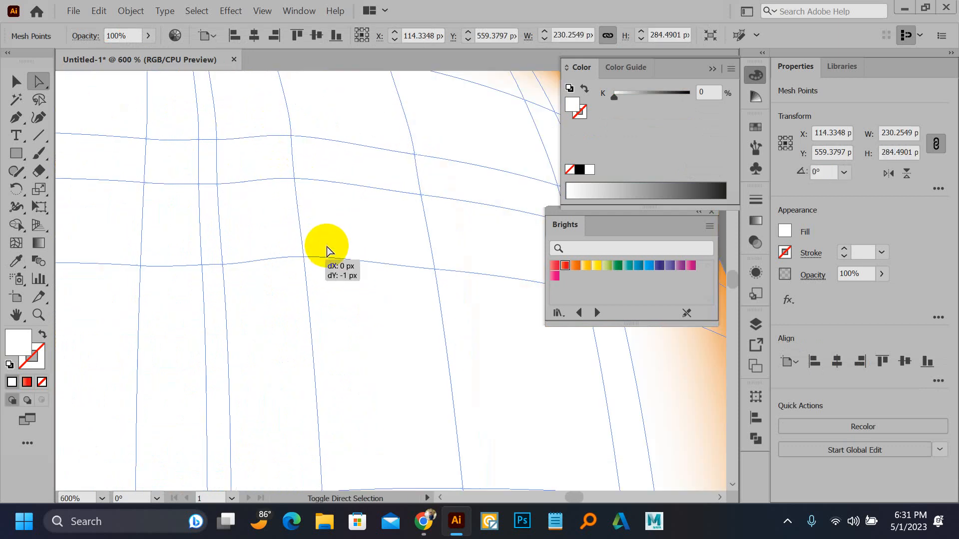
Add the surrounding mesh points of the upper-right interior, on the neighbouring vertical lines and adjacent rows, to the selection.
{"action": "left_click", "coordinate": [415, 154], "text": "shift"}
{"action": "left_click", "coordinate": [421, 194], "text": "shift"}
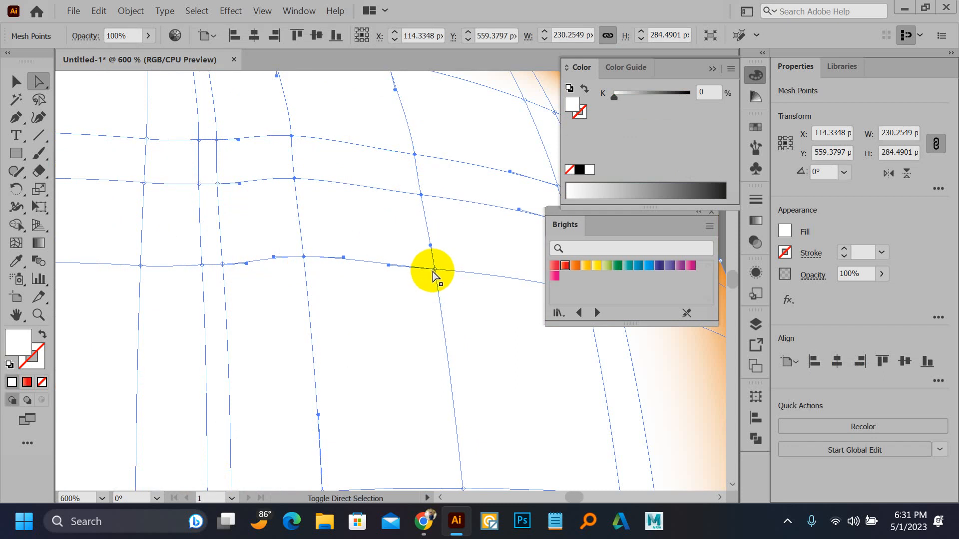
{"action": "scroll", "coordinate": [234, 273], "scroll_direction": "down", "scroll_amount": 1}
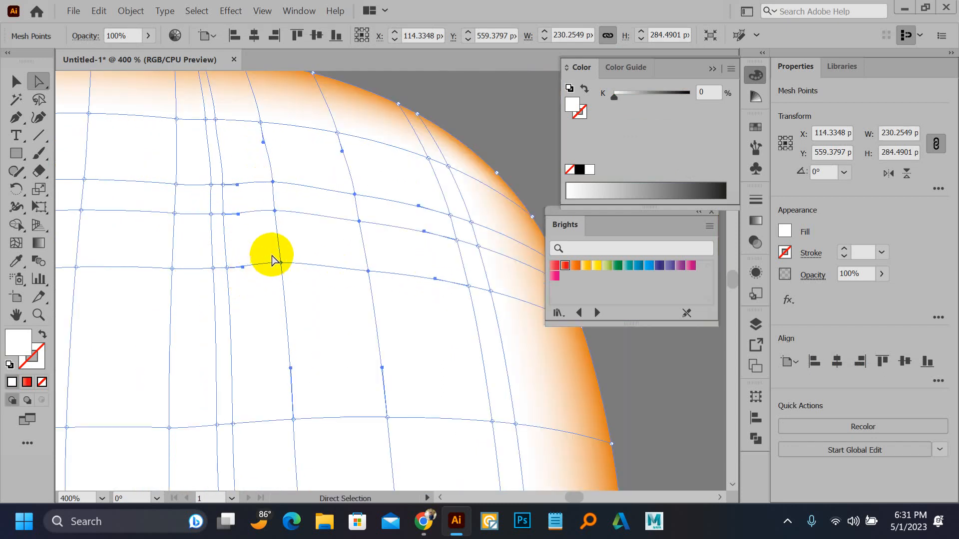
{"action": "left_click", "coordinate": [388, 418], "text": "shift"}
{"action": "left_click", "coordinate": [293, 419], "text": "shift"}
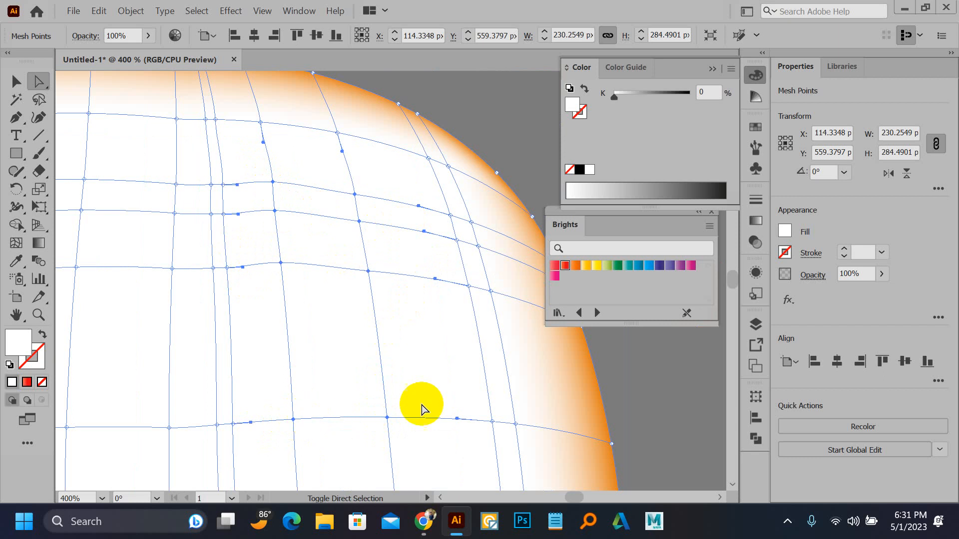
{"action": "left_click", "coordinate": [467, 287], "text": "shift"}
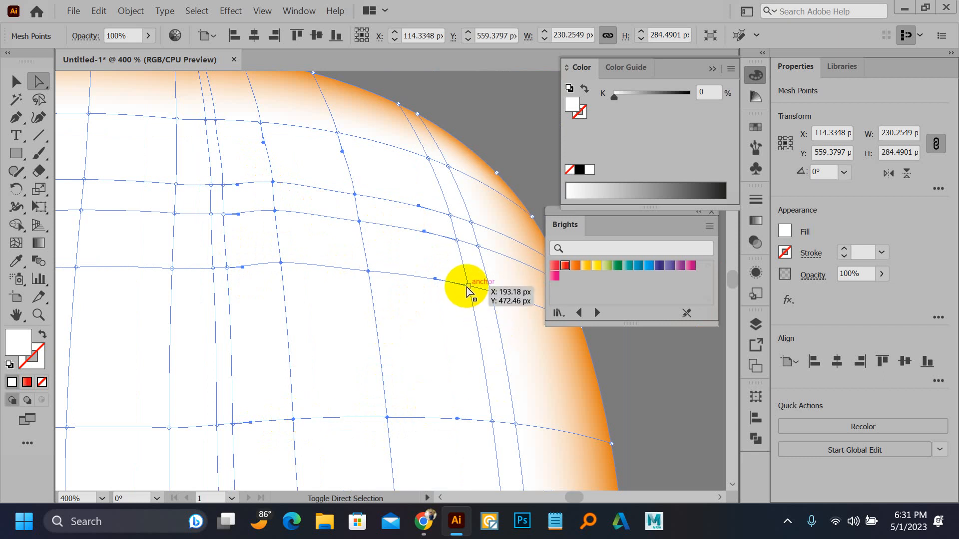
{"action": "left_click", "coordinate": [450, 215], "text": "shift"}
{"action": "left_click", "coordinate": [428, 159], "text": "shift"}
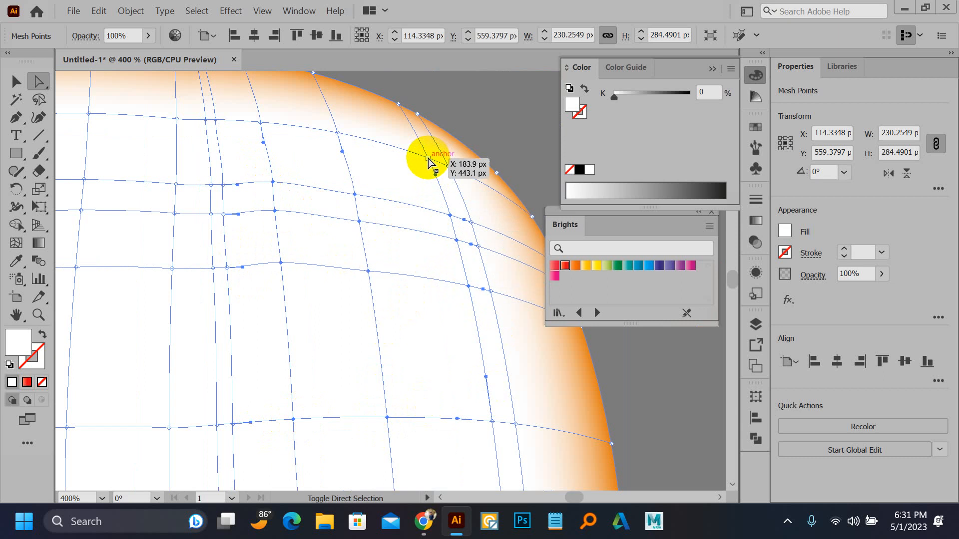
{"action": "left_click", "coordinate": [261, 123], "text": "shift"}
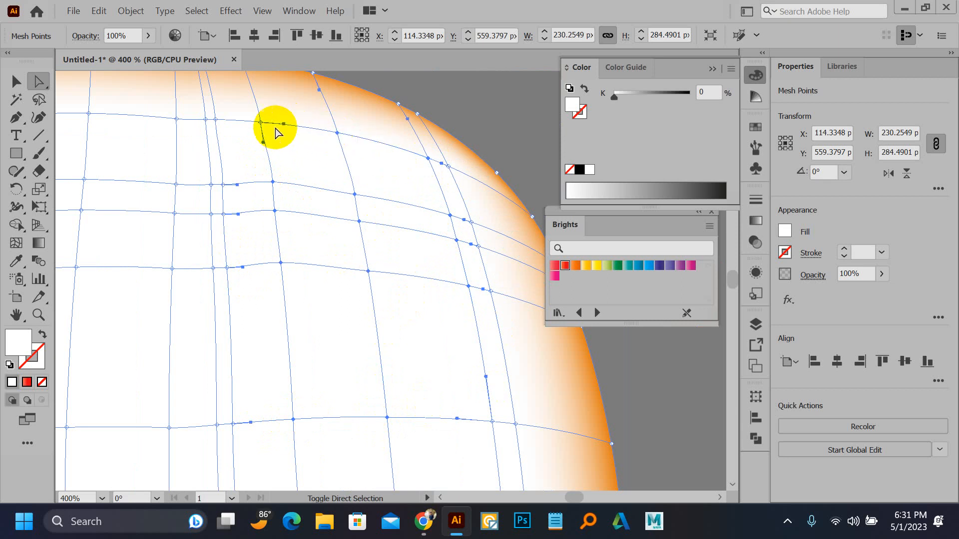
Fill the selected upper-right interior mesh points with yellow ECDD46 sampled from the reference mango's highlight, and deselect.
{"action": "scroll", "coordinate": [152, 181], "scroll_direction": "down", "scroll_amount": 3}
{"action": "key", "text": "i"}
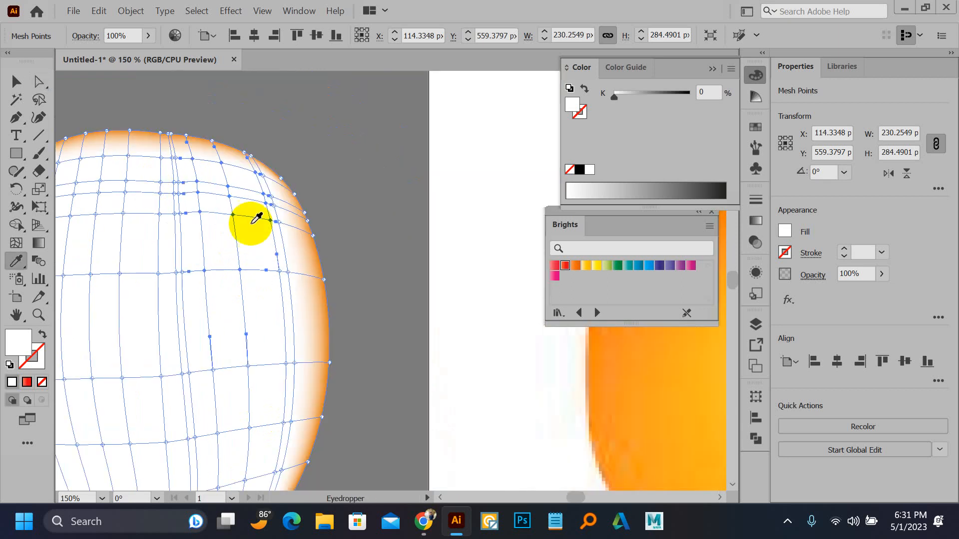
{"action": "left_click", "coordinate": [649, 375]}
{"action": "key", "text": "space"}
{"action": "left_click_drag", "start_coordinate": [497, 361], "coordinate": [157, 287]}
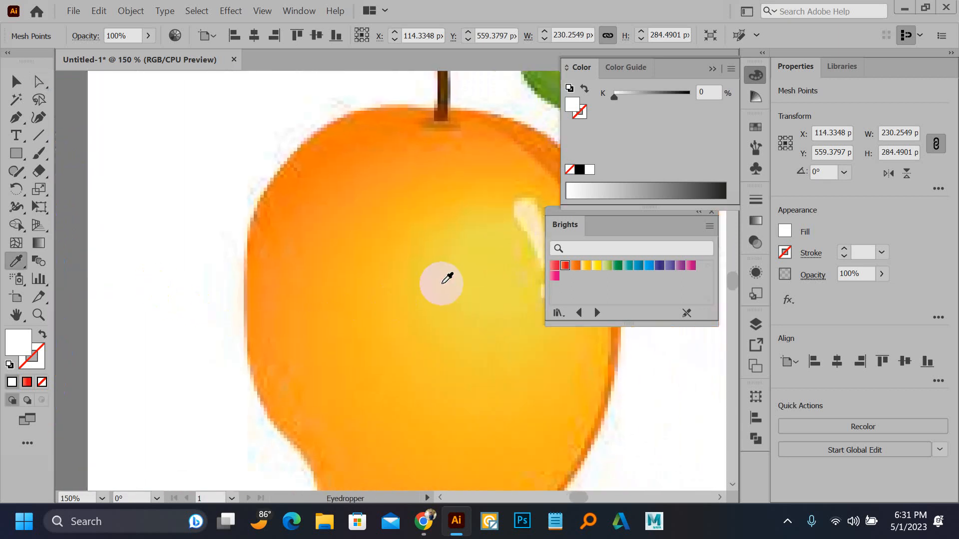
{"action": "left_click", "coordinate": [494, 253]}
{"action": "scroll", "coordinate": [513, 253], "scroll_direction": "down", "scroll_amount": 4}
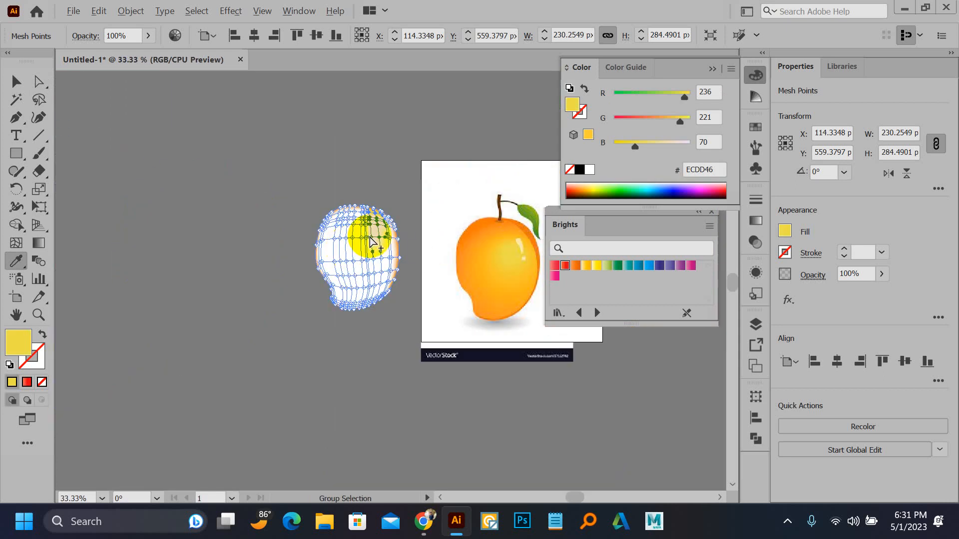
{"action": "scroll", "coordinate": [385, 239], "scroll_direction": "up", "scroll_amount": 4}
{"action": "key", "text": "a"}
{"action": "left_click", "coordinate": [443, 155]}
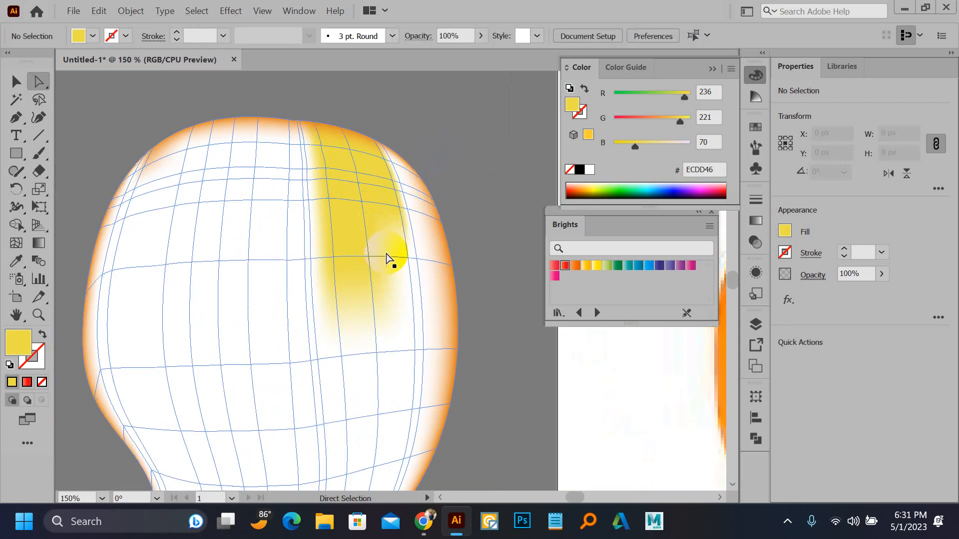
Select the white mesh points bordering the yellow patch's lower-right end, along the row beneath it and on the two close vertical lines.
{"action": "left_click", "coordinate": [407, 257]}
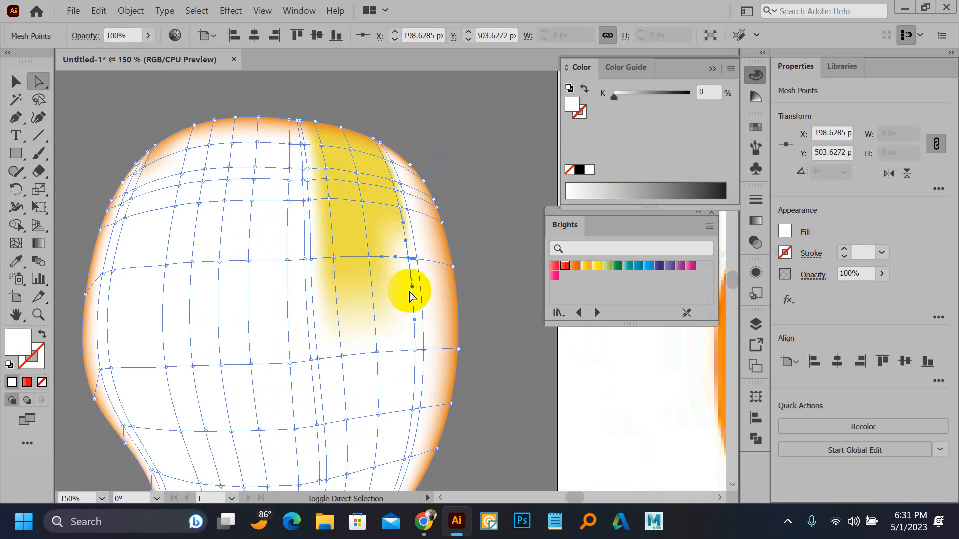
{"action": "left_click", "coordinate": [417, 350], "text": "shift"}
{"action": "left_click_drag", "start_coordinate": [379, 353], "coordinate": [311, 365]}
{"action": "left_click", "coordinate": [312, 288]}
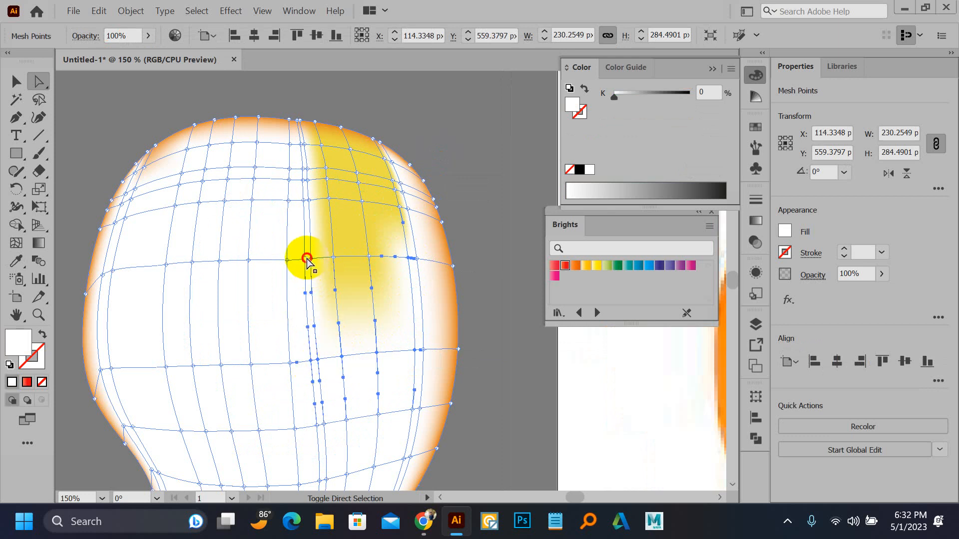
{"action": "left_click_drag", "start_coordinate": [307, 259], "coordinate": [312, 259]}
{"action": "left_click", "coordinate": [301, 211]}
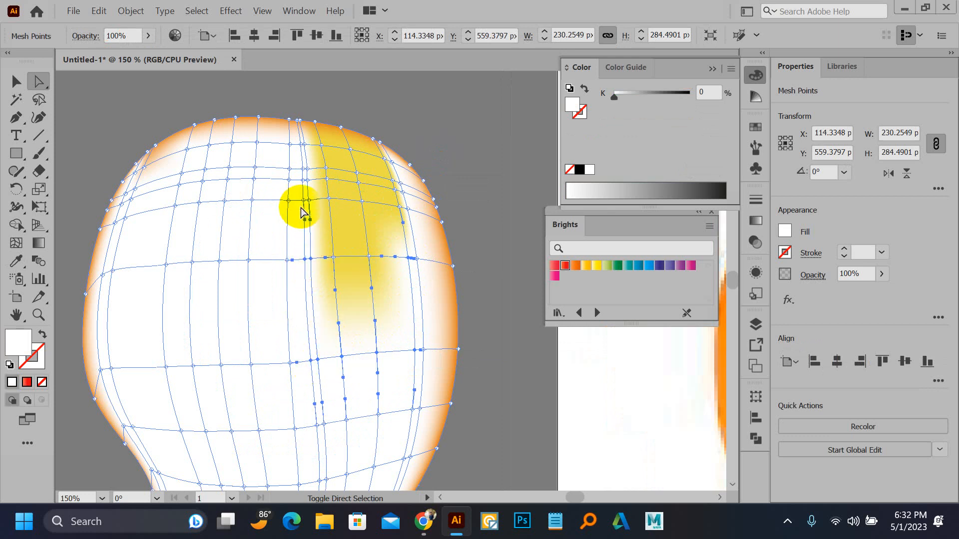
Add the paired white mesh points on three upper rows of the close vertical lines, and fill the selection with yellow ECDD46 sampled from the patch.
{"action": "scroll", "coordinate": [310, 172], "scroll_direction": "up", "scroll_amount": 4}
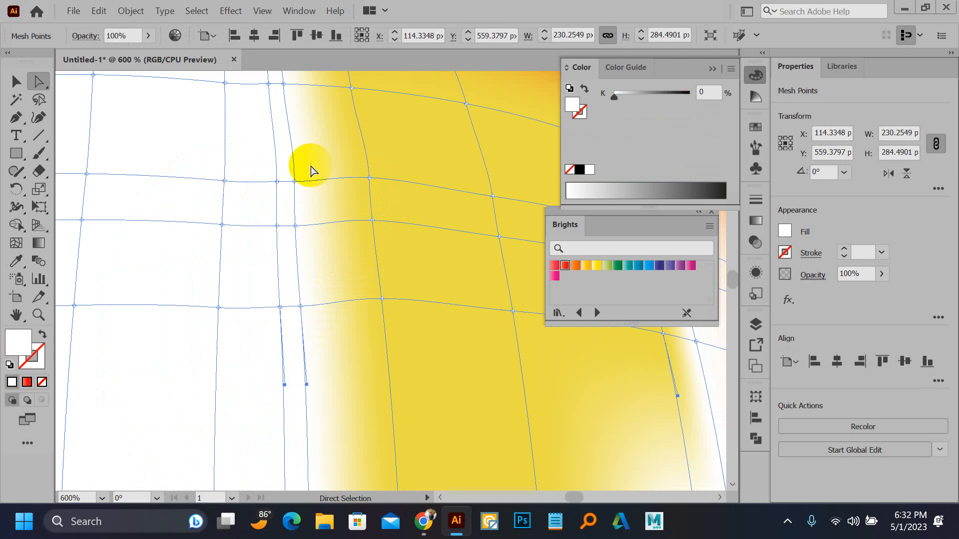
{"action": "left_click", "coordinate": [277, 183]}
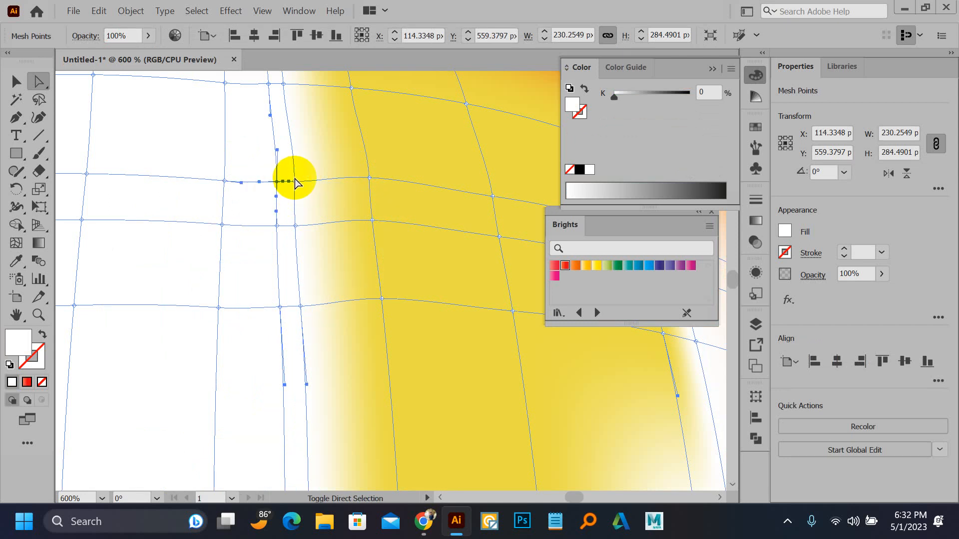
{"action": "left_click", "coordinate": [295, 182]}
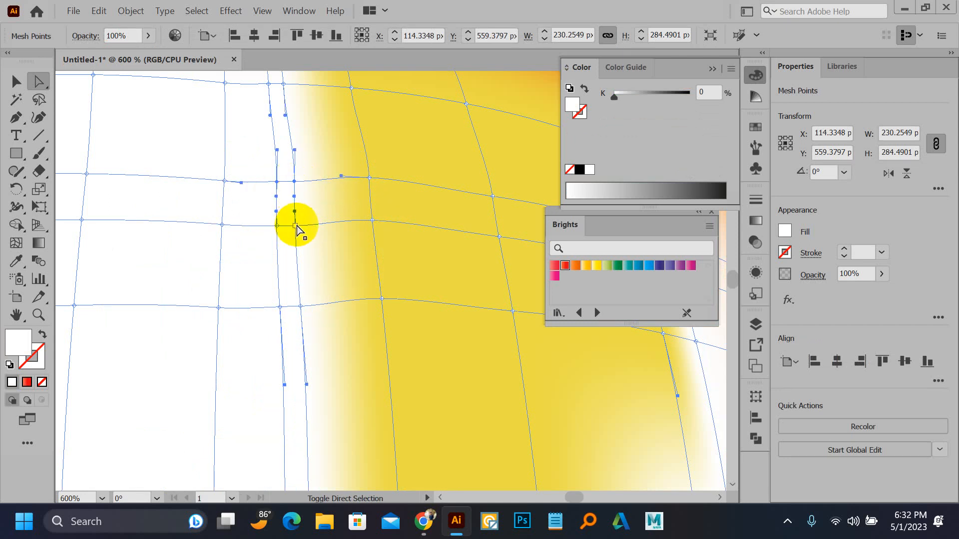
{"action": "left_click", "coordinate": [277, 227]}
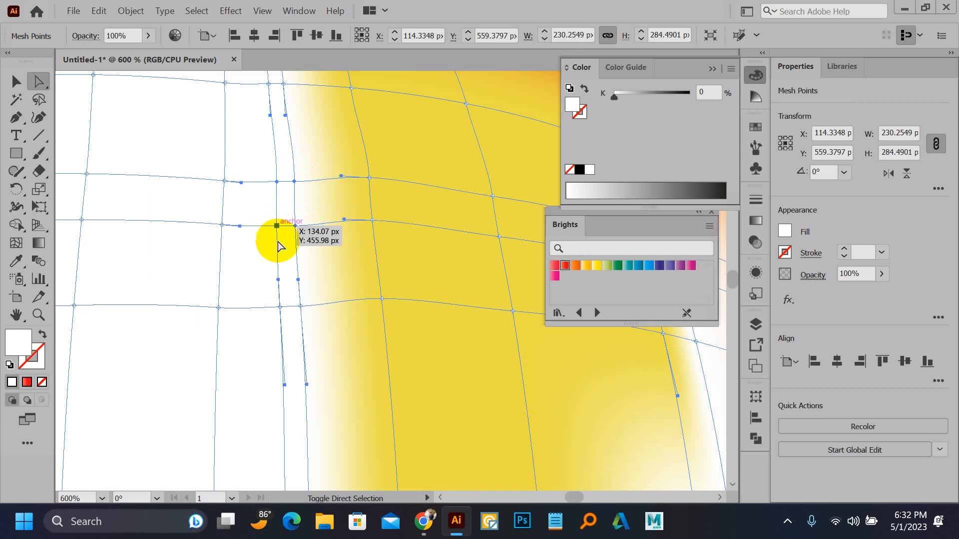
{"action": "left_click", "coordinate": [281, 308]}
{"action": "left_click_drag", "start_coordinate": [280, 308], "coordinate": [299, 312]}
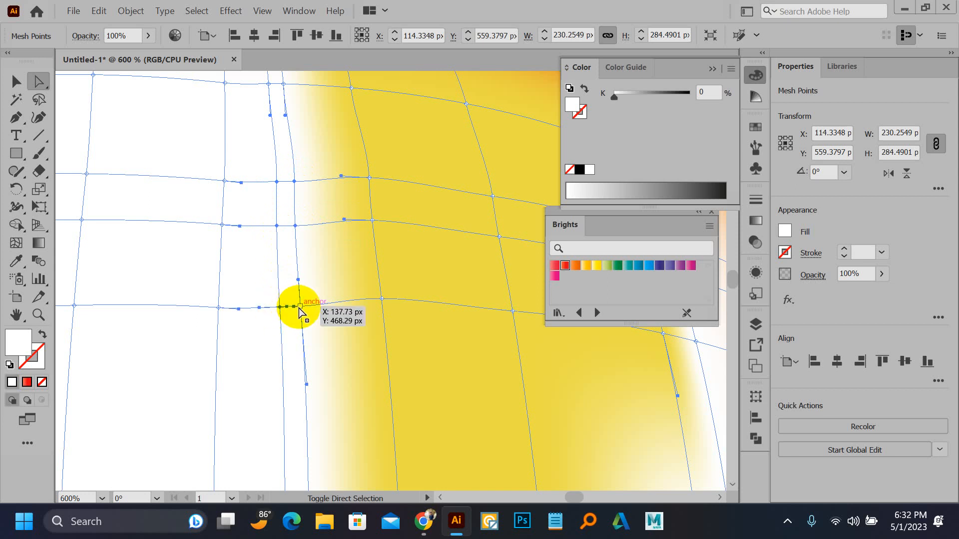
{"action": "key", "text": "i"}
{"action": "left_click", "coordinate": [439, 212]}
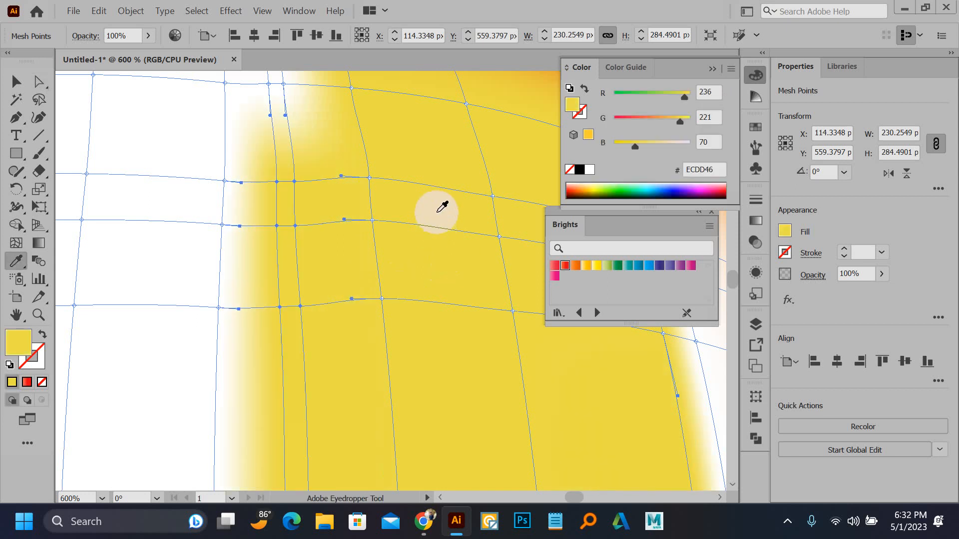
{"action": "key", "text": "a"}
Add the two white mesh points on the close vertical lines just below the top edge, and fill them with sampled yellow EEE057.
{"action": "scroll", "coordinate": [392, 274], "scroll_direction": "down", "scroll_amount": 3}
{"action": "scroll", "coordinate": [374, 241], "scroll_direction": "up", "scroll_amount": 2}
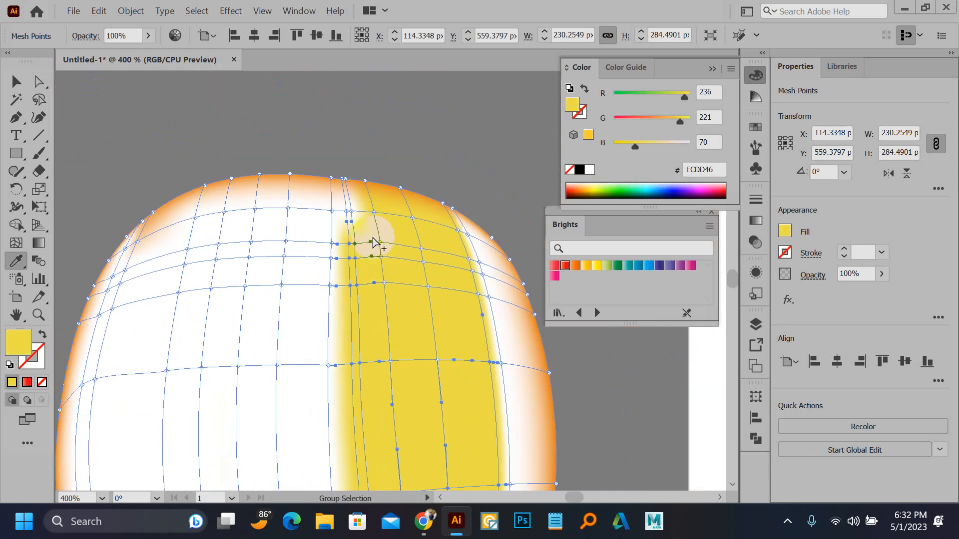
{"action": "scroll", "coordinate": [370, 238], "scroll_direction": "up", "scroll_amount": 3}
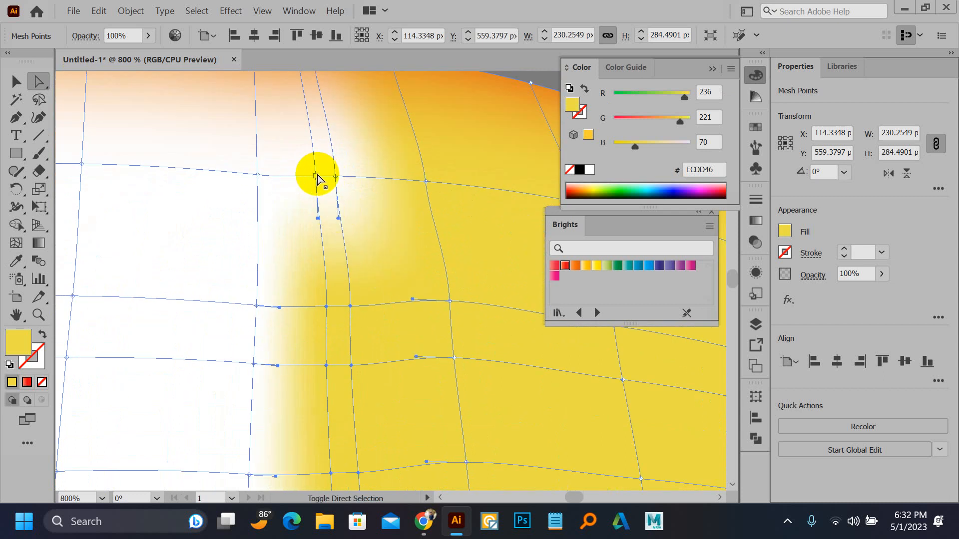
{"action": "left_click", "coordinate": [335, 177], "text": "shift"}
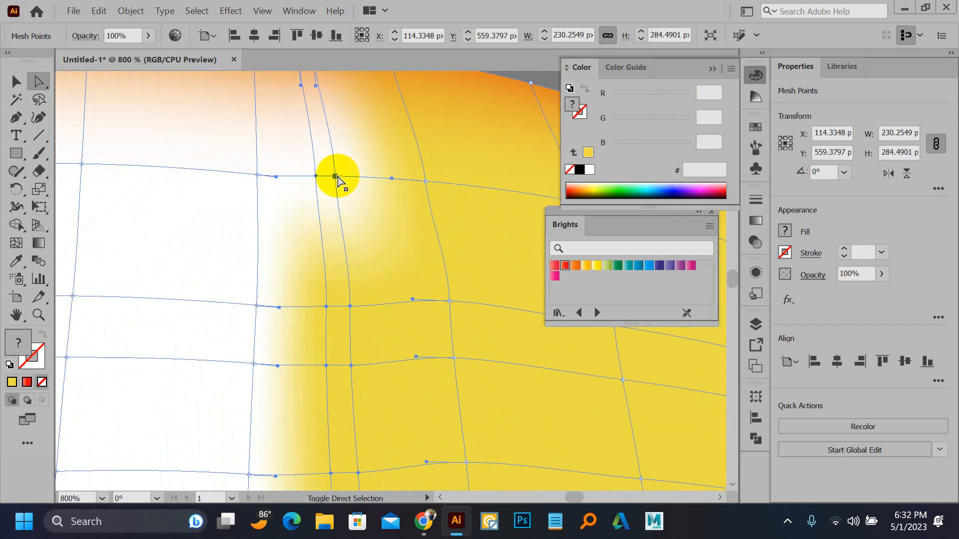
{"action": "key", "text": "i"}
{"action": "left_click", "coordinate": [406, 225]}
{"action": "scroll", "coordinate": [325, 248], "scroll_direction": "down", "scroll_amount": 3}
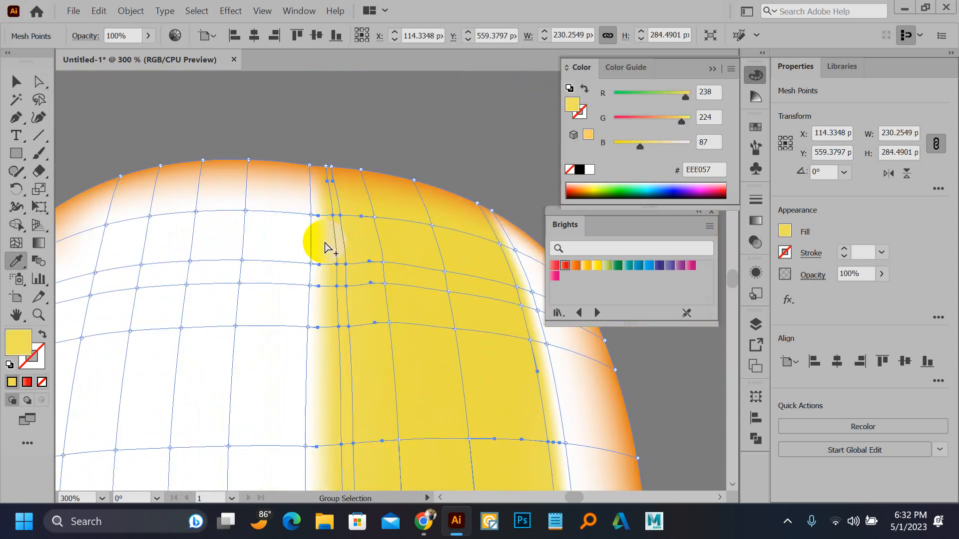
Select mesh points on the two vertical lines just left of the yellow area and fill them with yellow ECDD46 sampled from it.
{"action": "scroll", "coordinate": [325, 248], "scroll_direction": "down", "scroll_amount": 3}
{"action": "scroll", "coordinate": [320, 247], "scroll_direction": "down", "scroll_amount": 2}
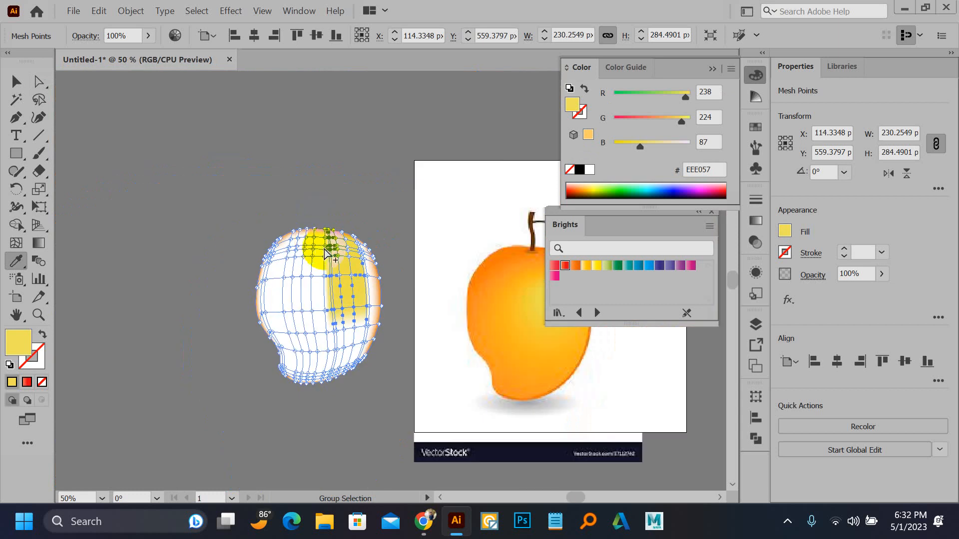
{"action": "scroll", "coordinate": [325, 252], "scroll_direction": "up", "scroll_amount": 1}
{"action": "key", "text": "a"}
{"action": "scroll", "coordinate": [310, 232], "scroll_direction": "up", "scroll_amount": 2}
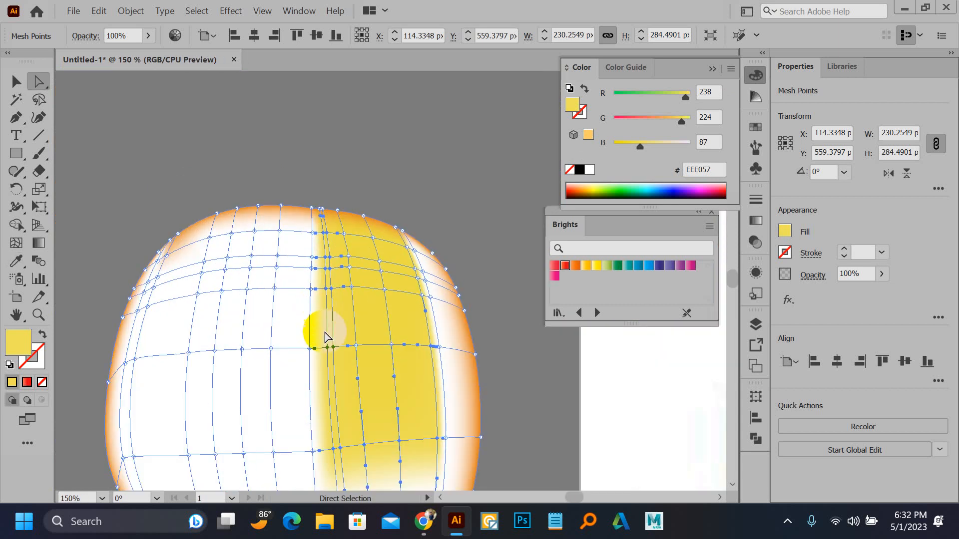
{"action": "left_click", "coordinate": [310, 349]}
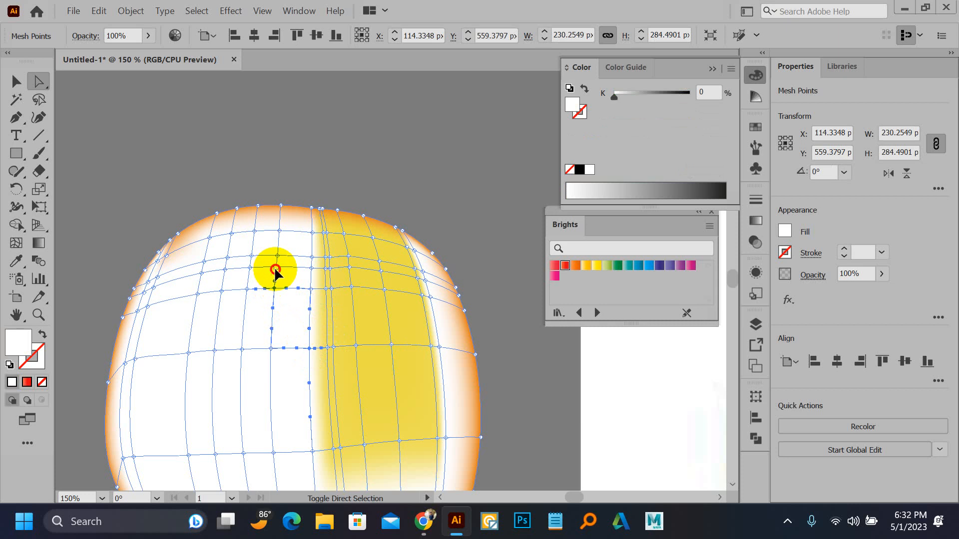
{"action": "left_click", "coordinate": [312, 257]}
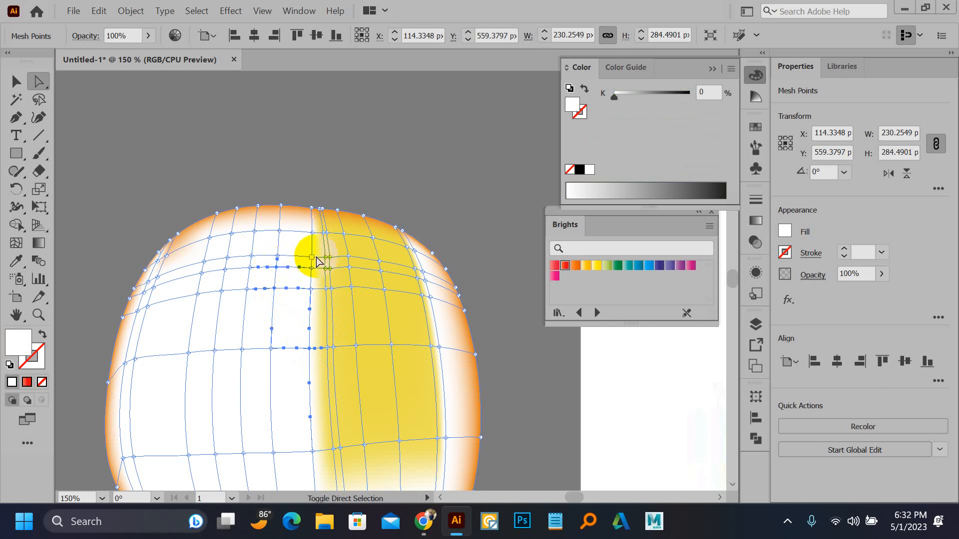
{"action": "key", "text": "i"}
{"action": "left_click", "coordinate": [372, 316]}
{"action": "key", "text": "a"}
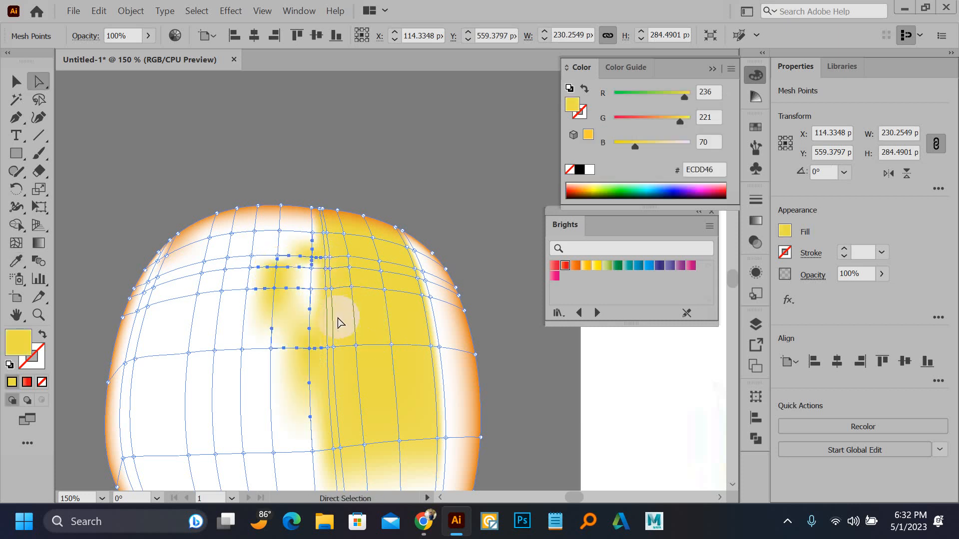
Fill the skipped white mesh point on the patch's left border with sampled yellow ECDE4A, and deselect the mesh.
{"action": "left_click", "coordinate": [310, 289]}
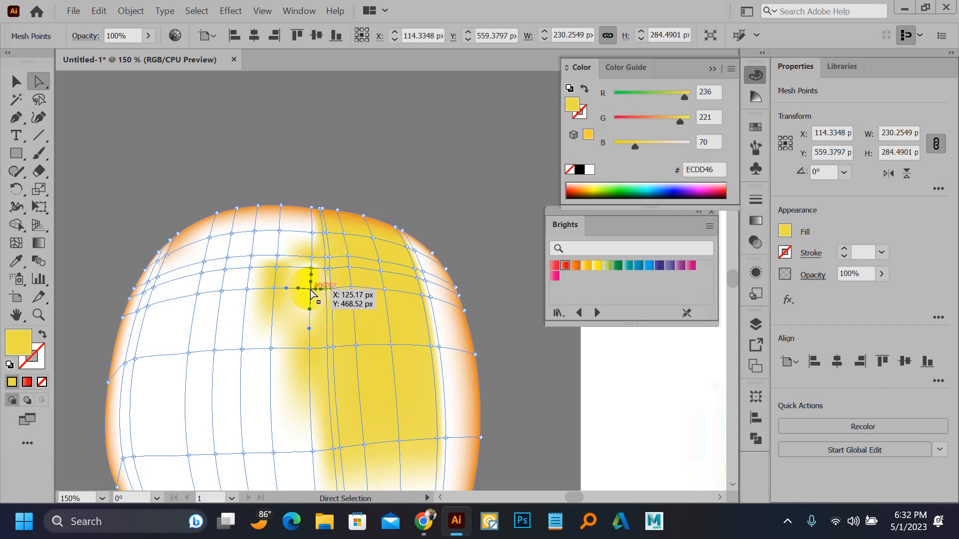
{"action": "key", "text": "i"}
{"action": "left_click", "coordinate": [350, 308]}
{"action": "left_click", "coordinate": [350, 308]}
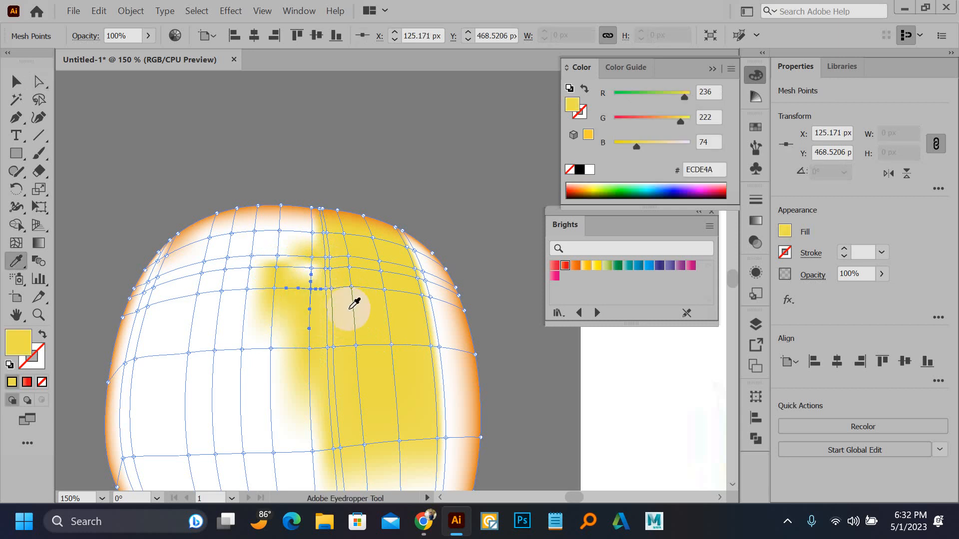
{"action": "key", "text": "a"}
{"action": "left_click", "coordinate": [400, 188]}
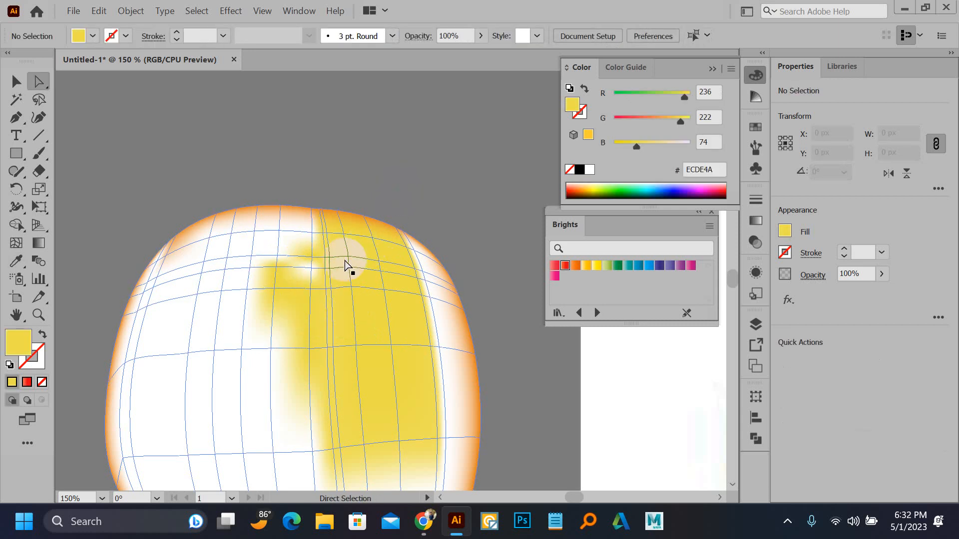
Fill the remaining white mesh point directly above it with yellow ECDD46 sampled from the patch, and deselect.
{"action": "left_click", "coordinate": [312, 274]}
{"action": "key", "text": "i"}
{"action": "left_click", "coordinate": [376, 315]}
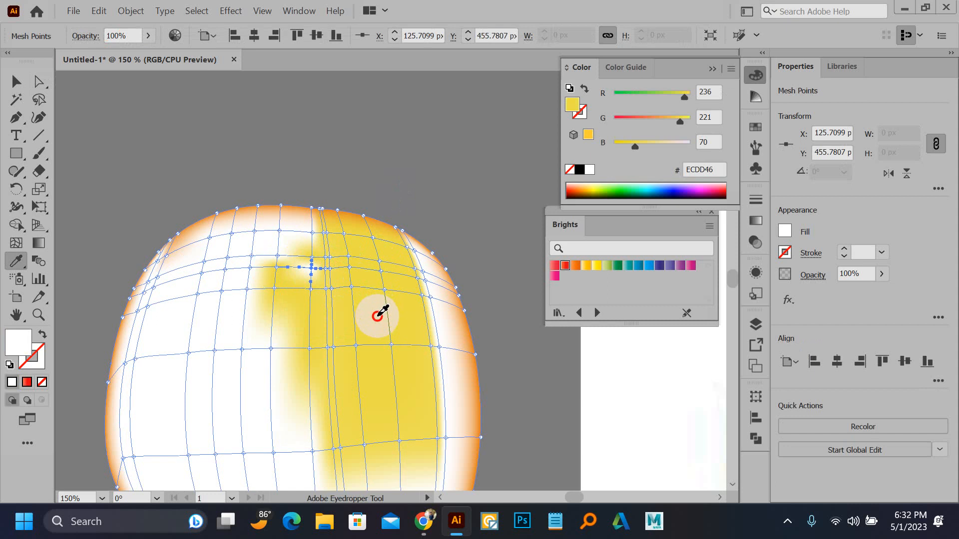
{"action": "key", "text": "a"}
{"action": "left_click", "coordinate": [400, 189]}
Fill the white mesh points on the vertical line inside the mango's upper-right edge with yellow ECDD46 sampled from the patch, and deselect.
{"action": "scroll", "coordinate": [301, 182], "scroll_direction": "down", "scroll_amount": 4}
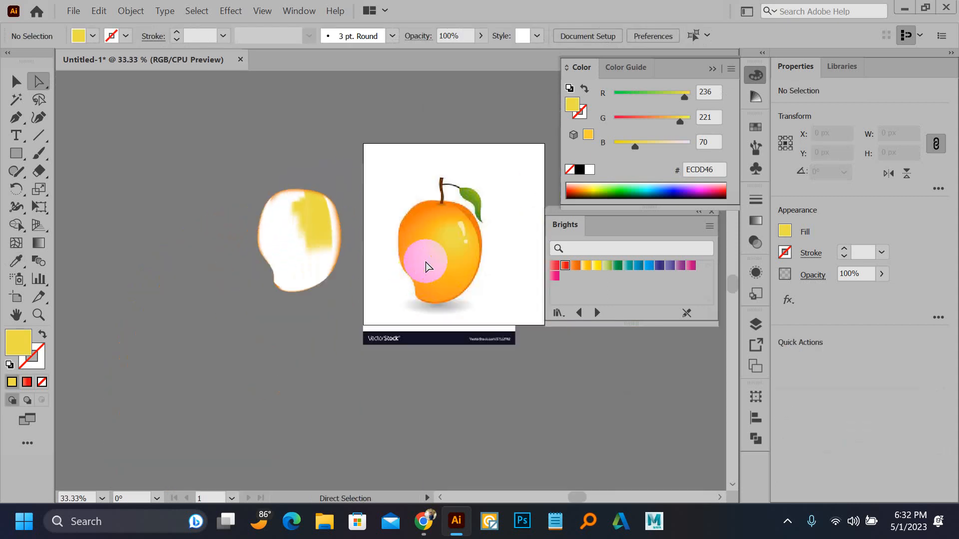
{"action": "scroll", "coordinate": [282, 208], "scroll_direction": "up", "scroll_amount": 2}
{"action": "scroll", "coordinate": [281, 206], "scroll_direction": "up", "scroll_amount": 3}
{"action": "scroll", "coordinate": [375, 267], "scroll_direction": "down", "scroll_amount": 1}
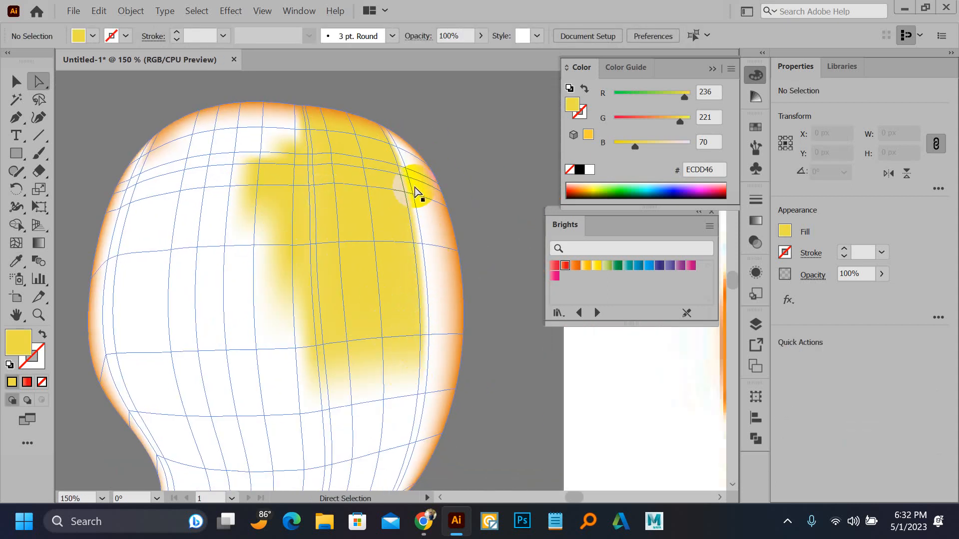
{"action": "key", "text": "ctrl+plus"}
{"action": "key", "text": "ctrl+plus"}
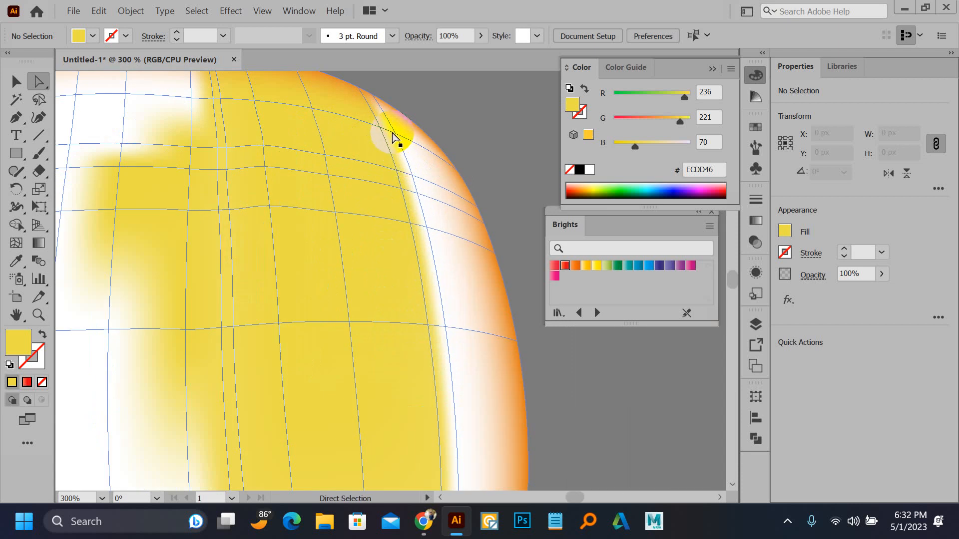
{"action": "left_click", "coordinate": [395, 136]}
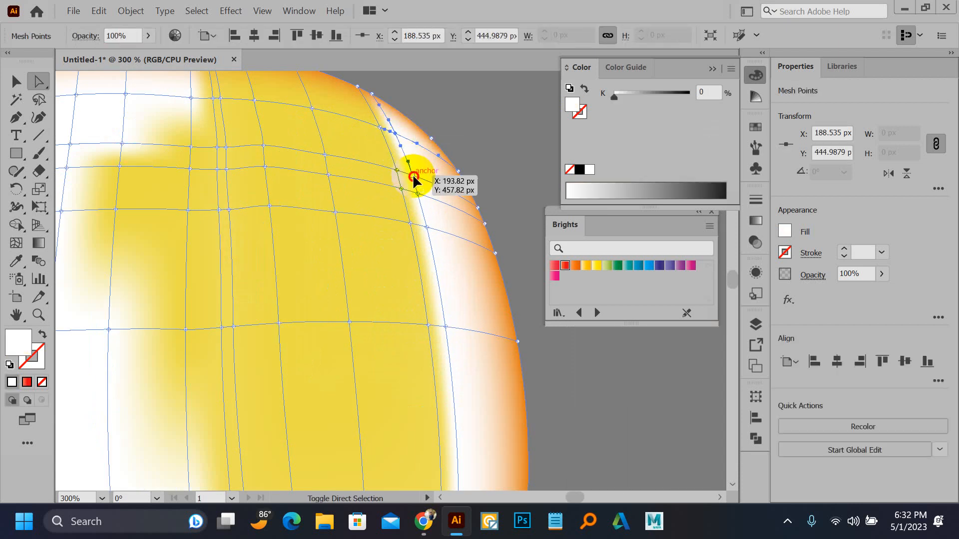
{"action": "left_click_drag", "start_coordinate": [414, 180], "coordinate": [428, 235]}
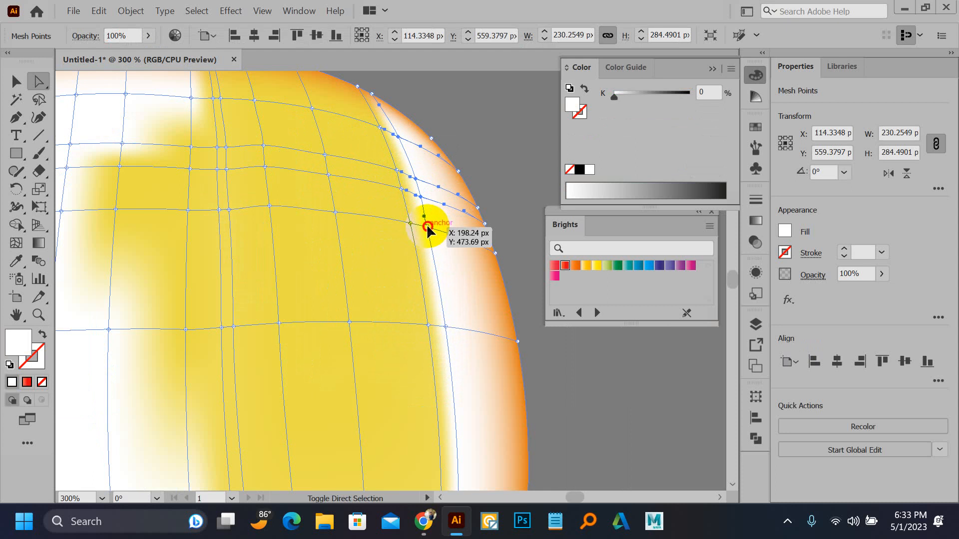
{"action": "left_click_drag", "start_coordinate": [426, 228], "coordinate": [429, 232]}
{"action": "key", "text": "i"}
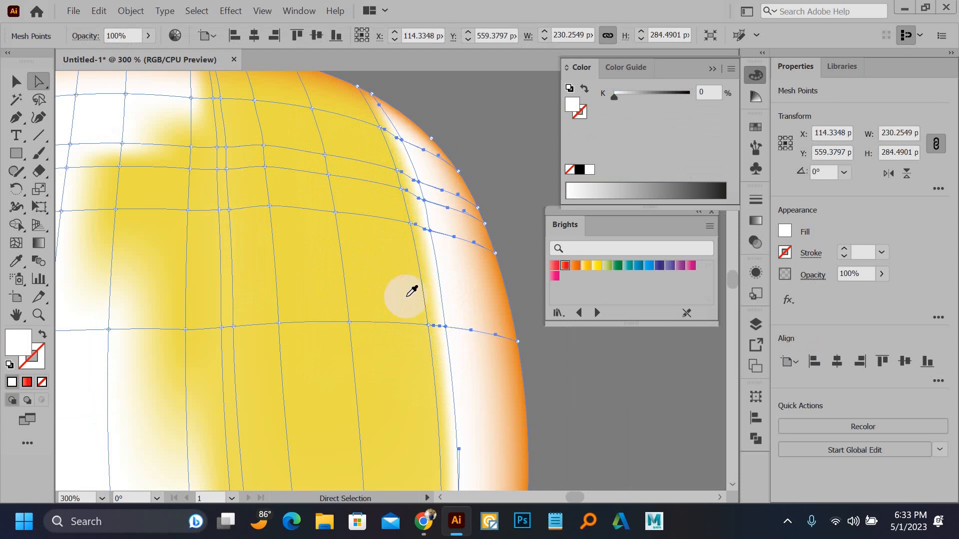
{"action": "left_click", "coordinate": [321, 263]}
{"action": "key", "text": "a"}
{"action": "left_click", "coordinate": [430, 219]}
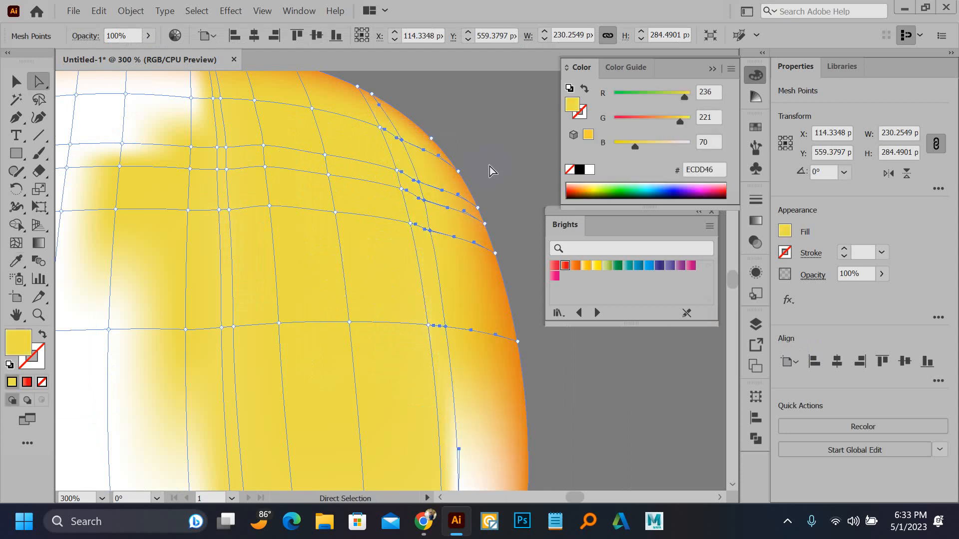
{"action": "left_click", "coordinate": [446, 170]}
Select mesh points down the mango's lower-right edge and across the lower interior rows, and fill them with sampled yellow EDDF50.
{"action": "scroll", "coordinate": [445, 175], "scroll_direction": "down", "scroll_amount": 2}
{"action": "scroll", "coordinate": [459, 344], "scroll_direction": "left", "scroll_amount": 1}
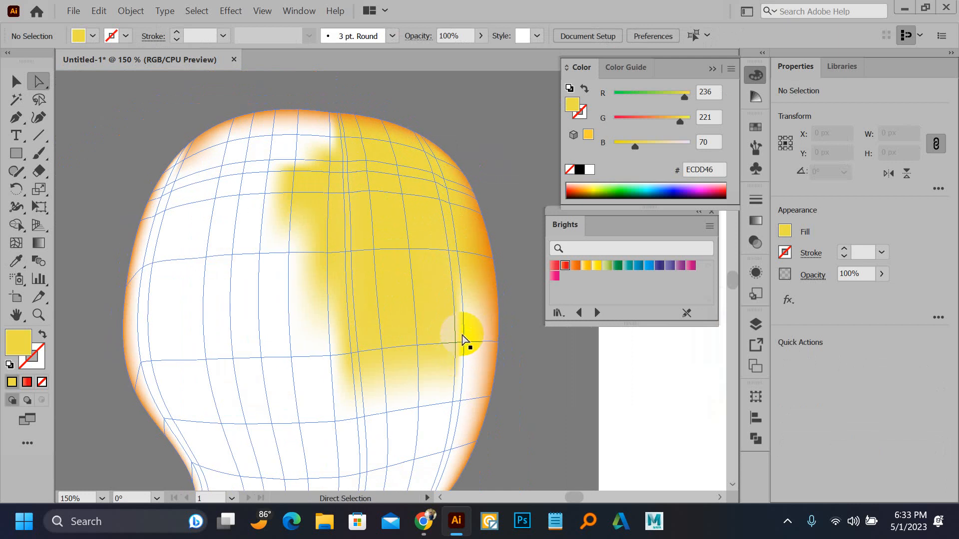
{"action": "left_click", "coordinate": [463, 344]}
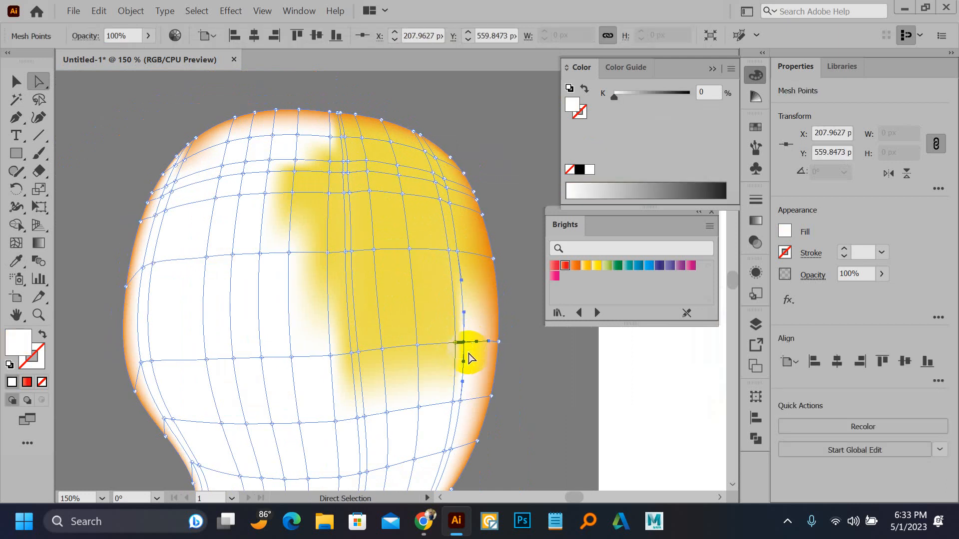
{"action": "left_click", "coordinate": [458, 402], "text": "shift"}
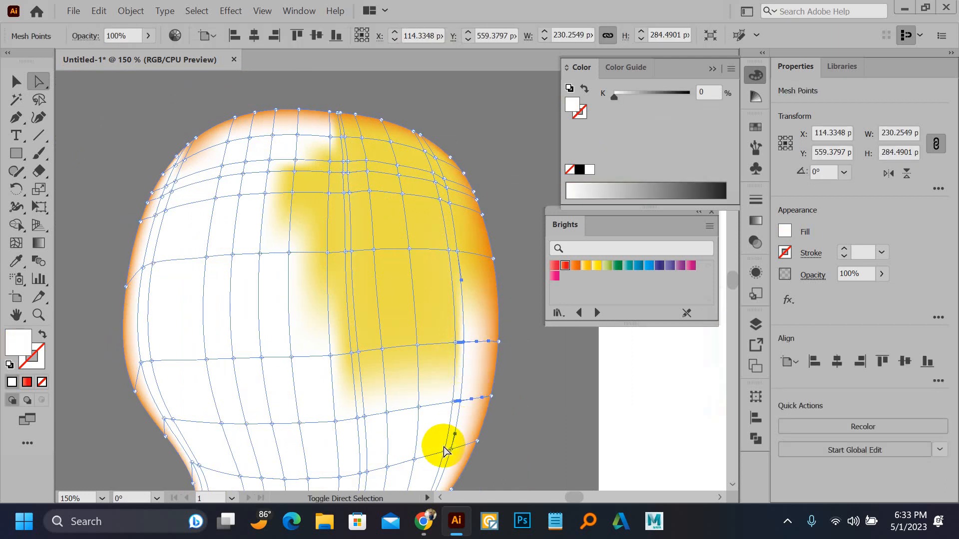
{"action": "left_click", "coordinate": [444, 452], "text": "shift"}
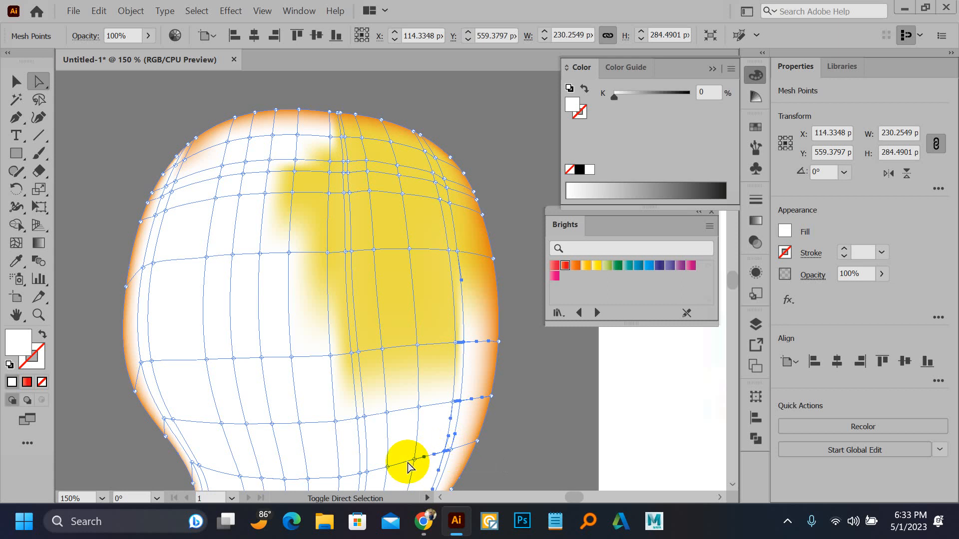
{"action": "left_click", "coordinate": [387, 467], "text": "shift"}
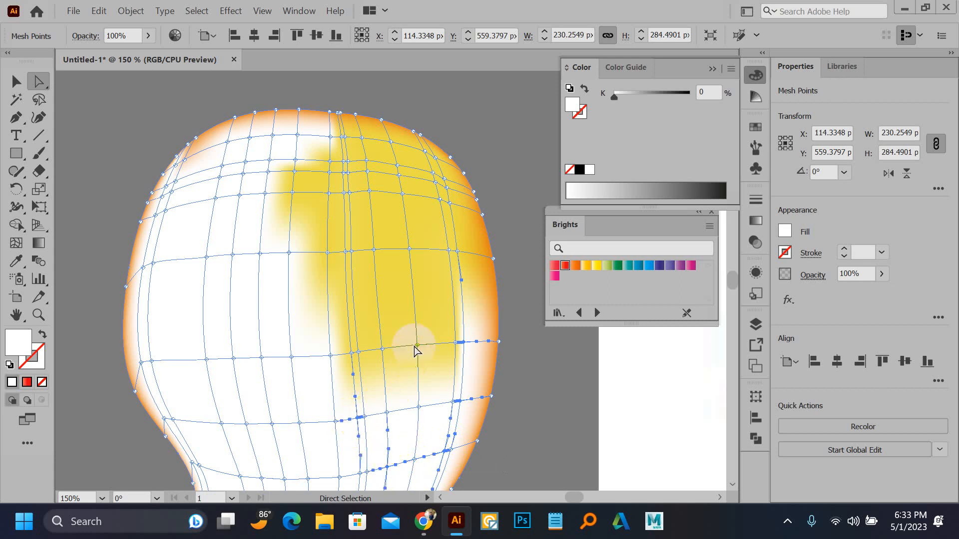
{"action": "key", "text": "i"}
{"action": "left_click", "coordinate": [402, 301]}
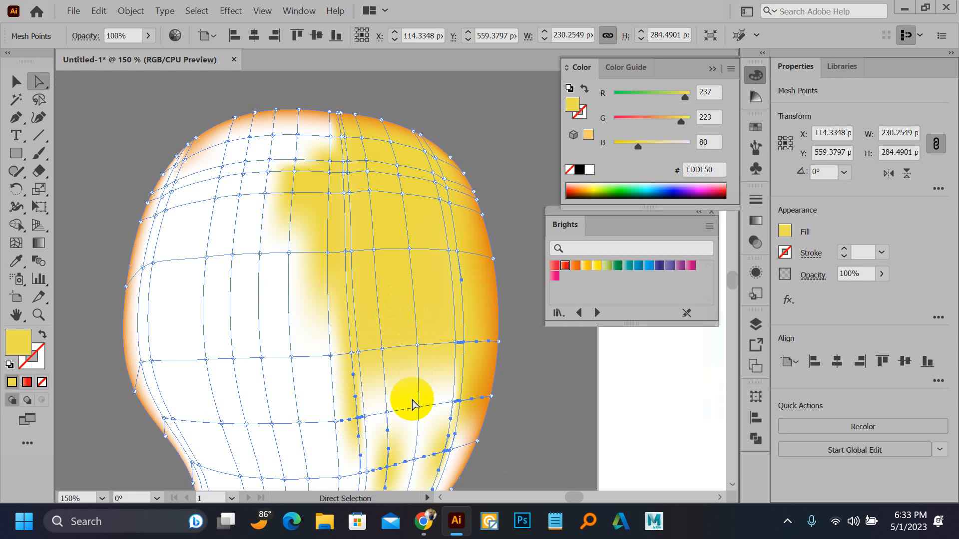
Fill the two white mesh points in the mango's lower-right interior with yellow EDDE4C sampled from the yellow area, and deselect.
{"action": "left_click", "coordinate": [386, 412], "text": "ctrl"}
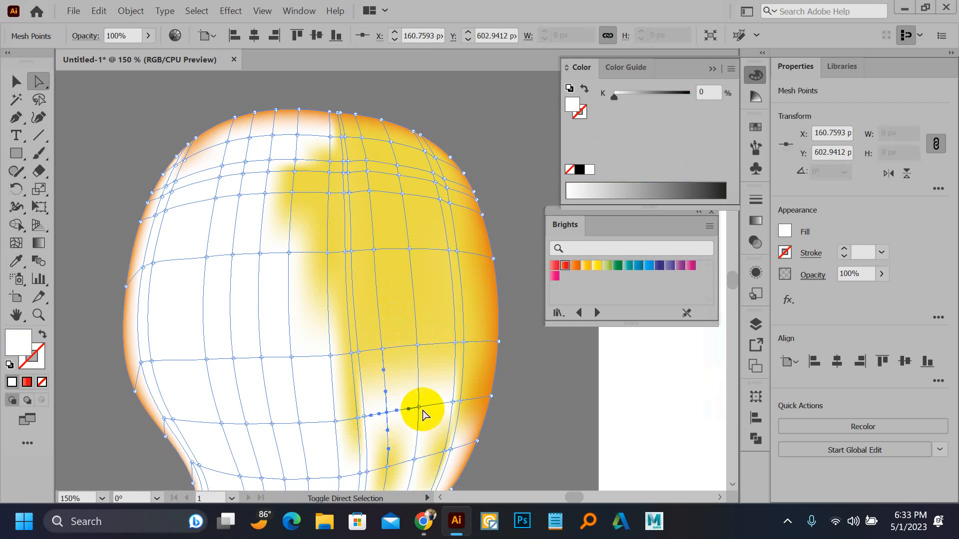
{"action": "left_click", "coordinate": [420, 407], "text": "shift"}
{"action": "key", "text": "i"}
{"action": "left_click", "coordinate": [389, 286]}
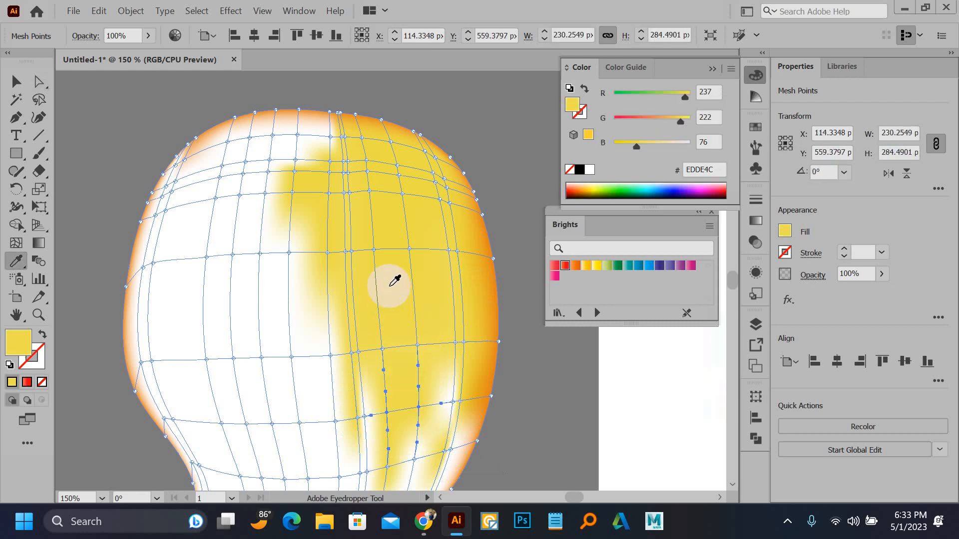
{"action": "key", "text": "a"}
{"action": "scroll", "coordinate": [323, 286], "scroll_direction": "down", "scroll_amount": 2}
{"action": "left_click", "coordinate": [438, 315]}
{"action": "left_click_drag", "start_coordinate": [448, 308], "coordinate": [423, 309]}
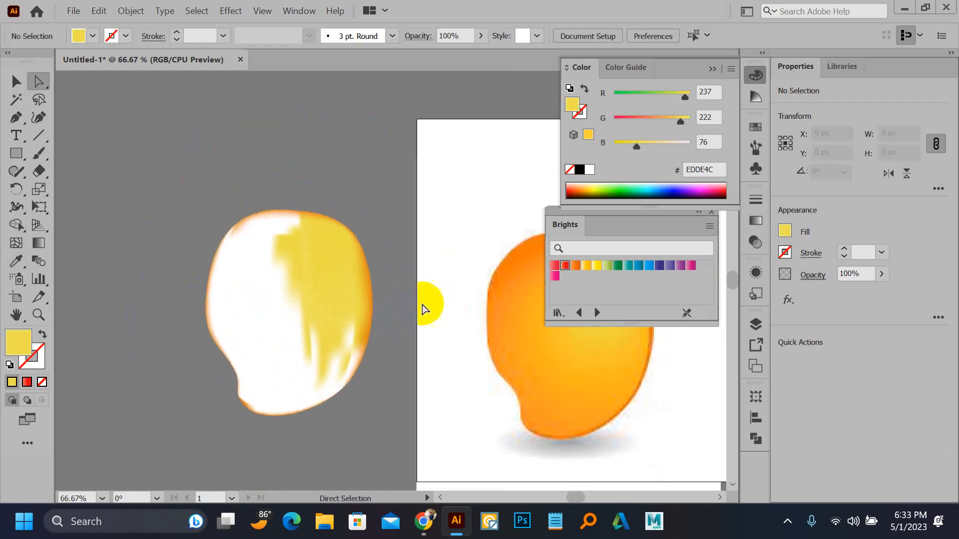
Select the mesh points on the two vertical lines inside the mango's upper-left edge and fill them with orange FD9927 sampled from the reference mango.
{"action": "scroll", "coordinate": [236, 242], "scroll_direction": "up", "scroll_amount": 2}
{"action": "left_click_drag", "start_coordinate": [220, 239], "coordinate": [225, 236]}
{"action": "left_click", "coordinate": [227, 228], "text": "shift"}
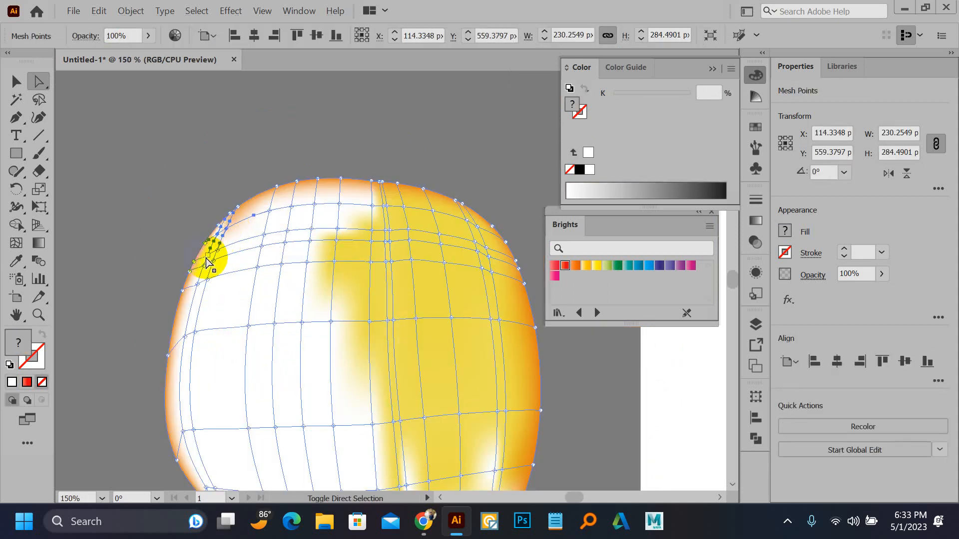
{"action": "scroll", "coordinate": [210, 257], "scroll_direction": "up", "scroll_amount": 4}
{"action": "scroll", "coordinate": [210, 256], "scroll_direction": "down", "scroll_amount": 1}
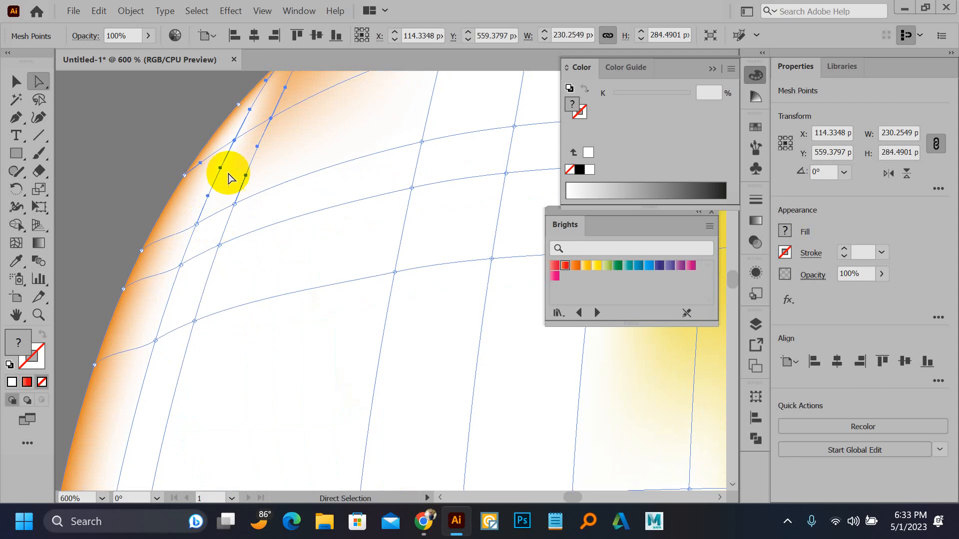
{"action": "left_click", "coordinate": [235, 145]}
{"action": "left_click", "coordinate": [199, 224], "text": "shift"}
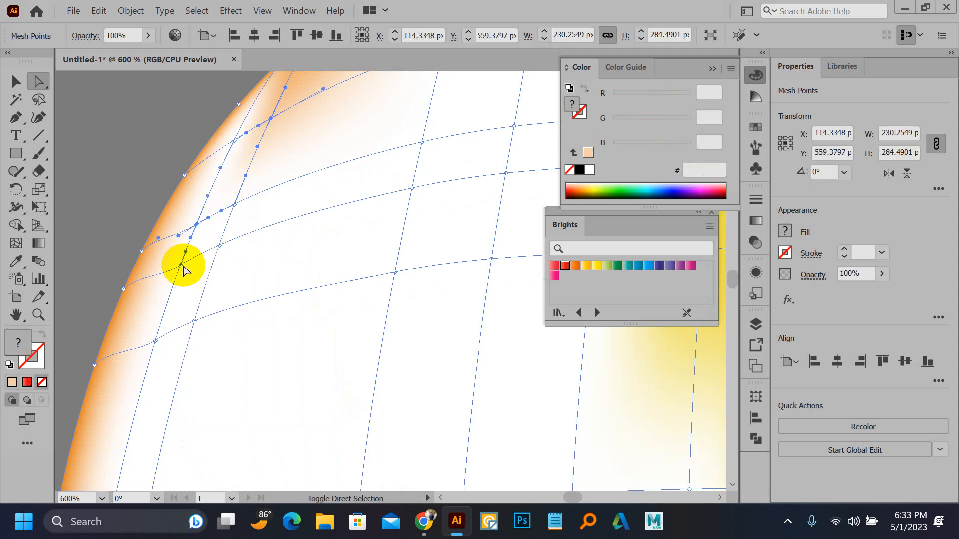
{"action": "left_click", "coordinate": [181, 265], "text": "shift"}
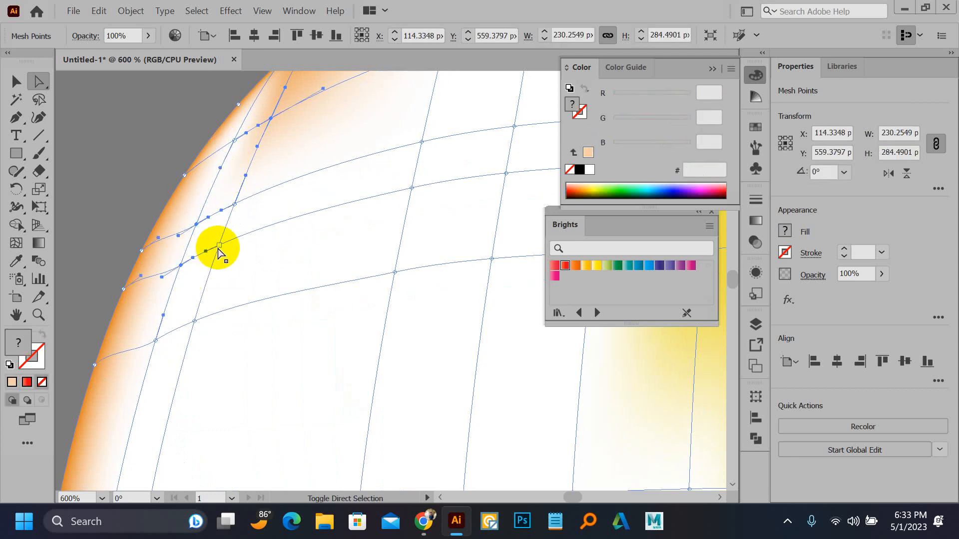
{"action": "left_click_drag", "start_coordinate": [219, 248], "coordinate": [235, 205]}
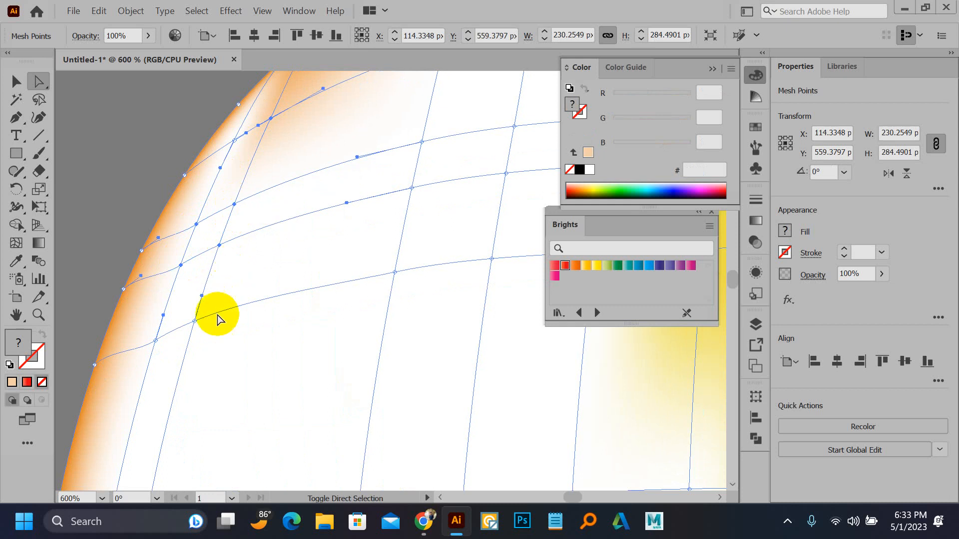
{"action": "left_click", "coordinate": [193, 321]}
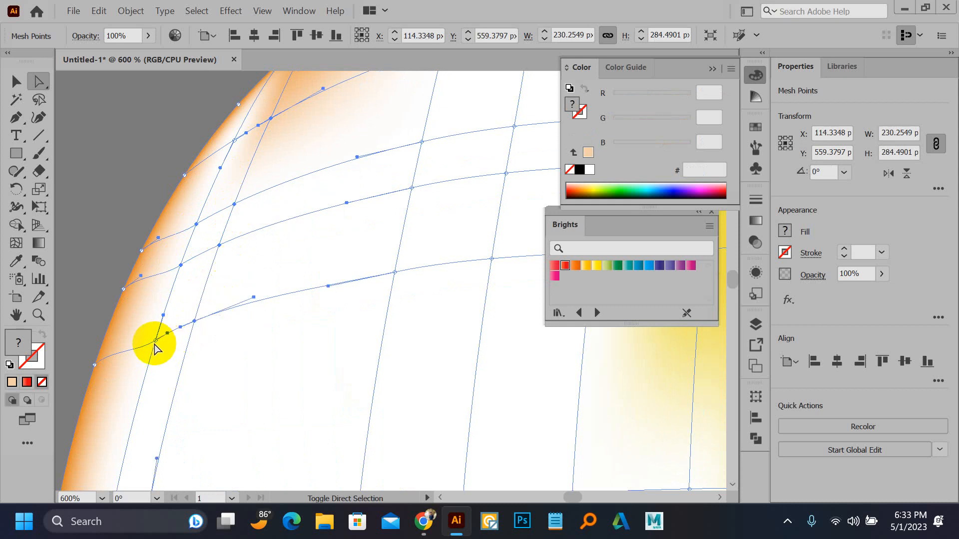
{"action": "left_click_drag", "start_coordinate": [155, 342], "coordinate": [158, 343]}
{"action": "left_click_drag", "start_coordinate": [192, 407], "coordinate": [215, 167]}
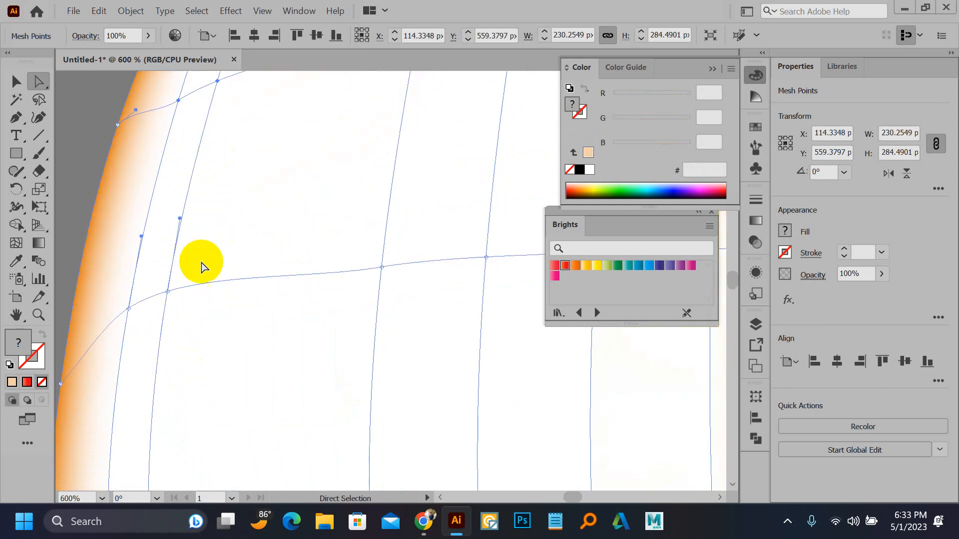
{"action": "left_click_drag", "start_coordinate": [167, 296], "coordinate": [130, 312]}
{"action": "scroll", "coordinate": [133, 307], "scroll_direction": "down", "scroll_amount": 4}
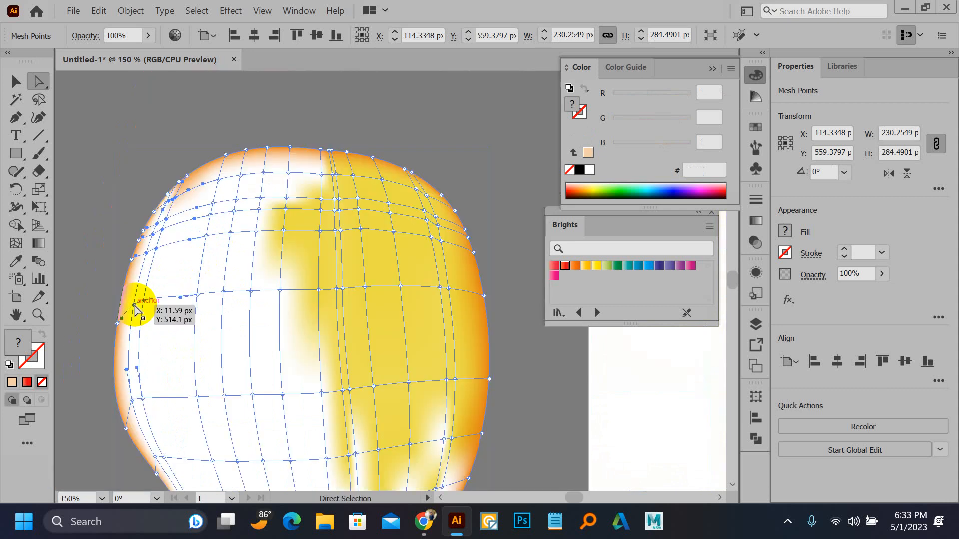
{"action": "key", "text": "i"}
{"action": "scroll", "coordinate": [198, 345], "scroll_direction": "down", "scroll_amount": 1}
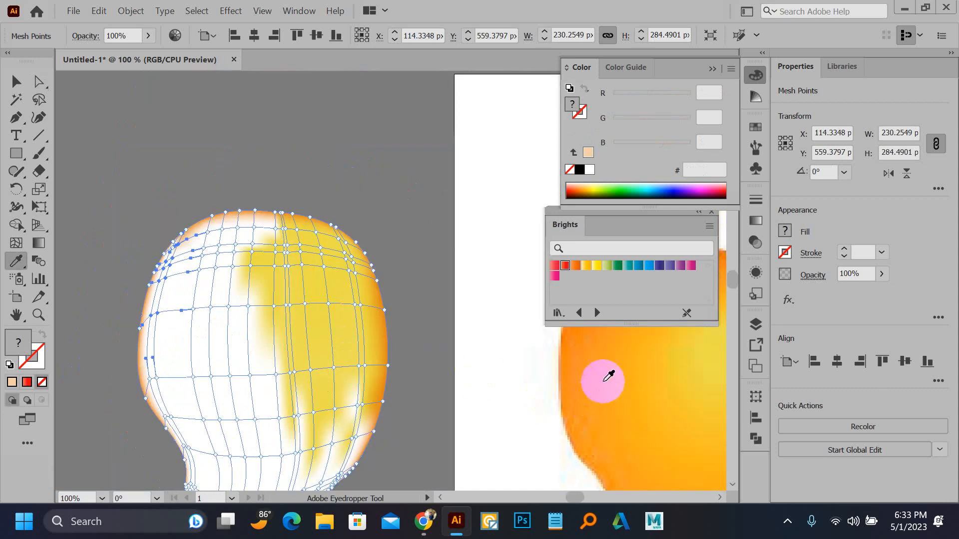
{"action": "left_click", "coordinate": [598, 347]}
{"action": "scroll", "coordinate": [192, 364], "scroll_direction": "up", "scroll_amount": 4}
{"action": "left_click", "coordinate": [107, 235], "text": "ctrl"}
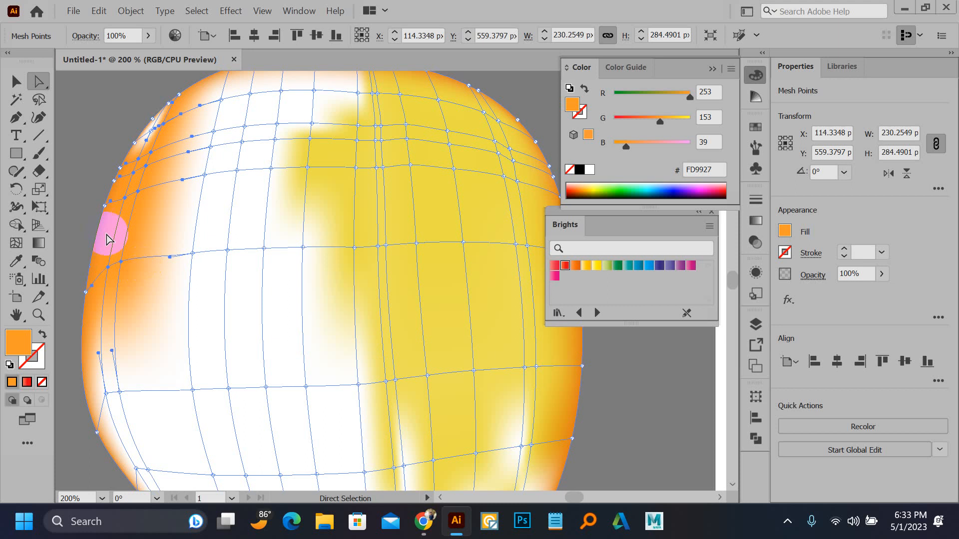
Select the mesh points across the mango's upper-left and middle-left area, fill them with orange FDAE54 sampled from the mesh, and deselect.
{"action": "scroll", "coordinate": [150, 317], "scroll_direction": "down", "scroll_amount": 3}
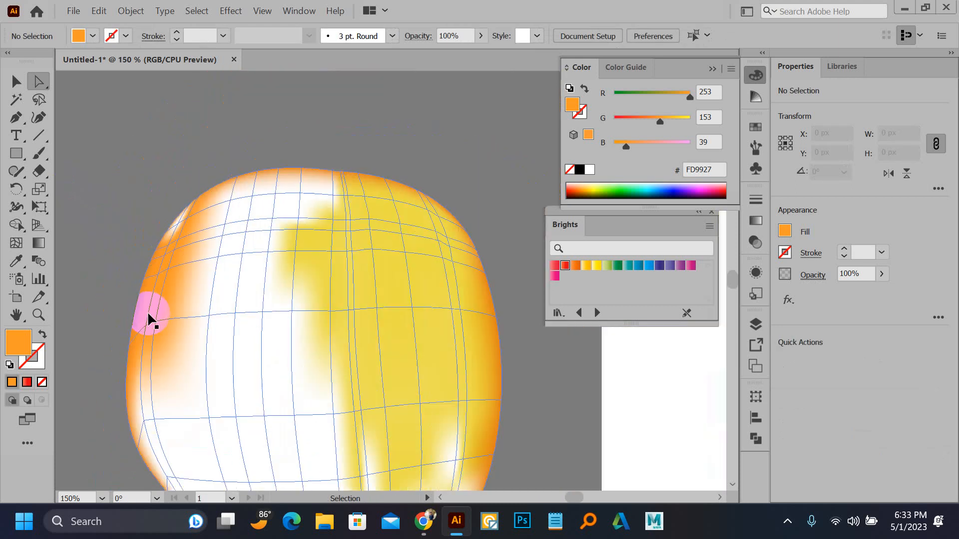
{"action": "left_click_drag", "start_coordinate": [137, 199], "coordinate": [251, 467]}
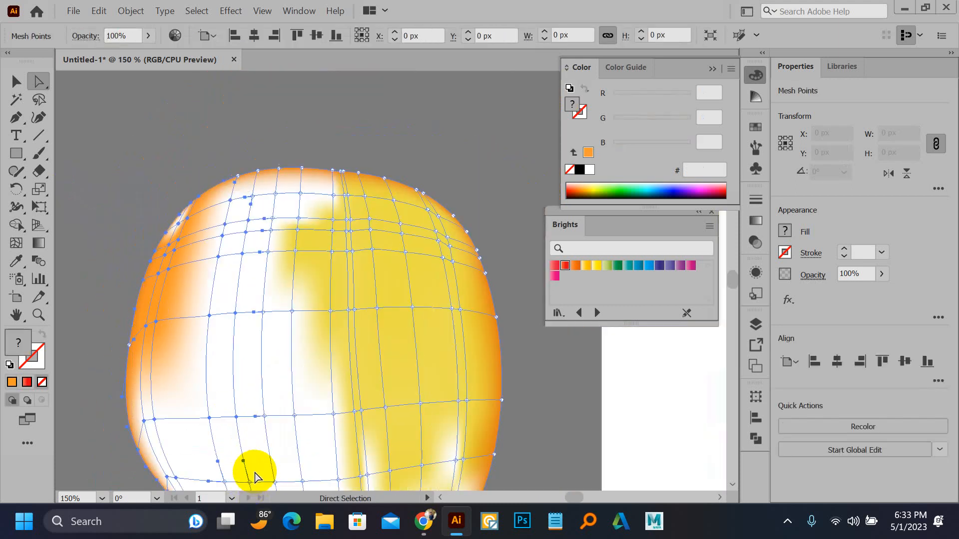
{"action": "key", "text": "i"}
{"action": "left_click", "coordinate": [176, 276]}
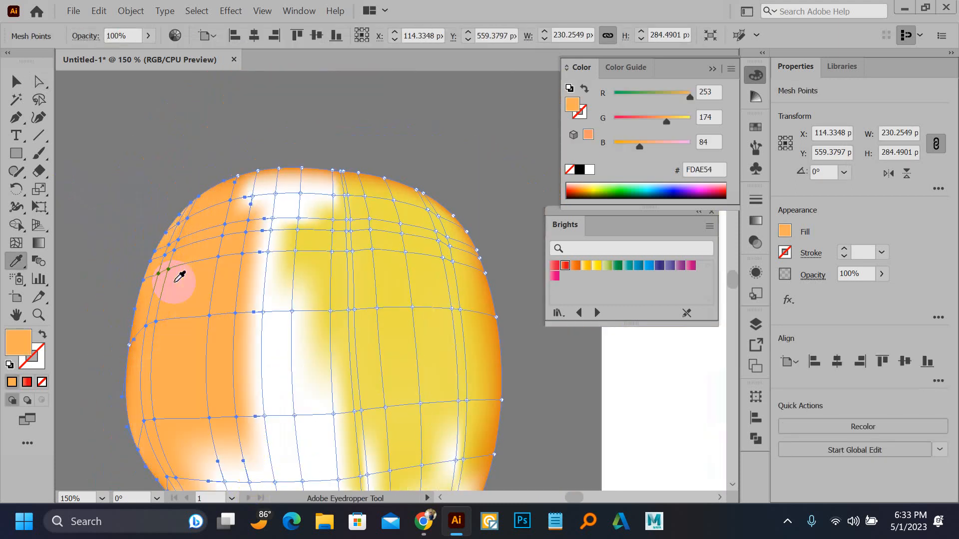
{"action": "key", "text": "a"}
{"action": "left_click", "coordinate": [169, 163]}
Select the mesh points across the mango's lower-left section and fill them with orange FDAE54 sampled from the filled side.
{"action": "scroll", "coordinate": [169, 164], "scroll_direction": "down", "scroll_amount": 1}
{"action": "scroll", "coordinate": [166, 114], "scroll_direction": "down", "scroll_amount": 1}
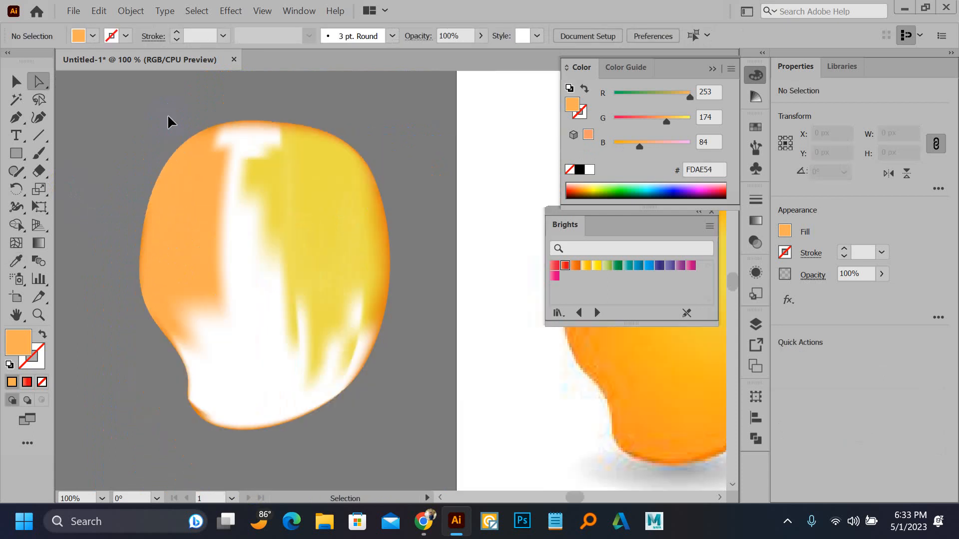
{"action": "left_click_drag", "start_coordinate": [148, 258], "coordinate": [143, 220]}
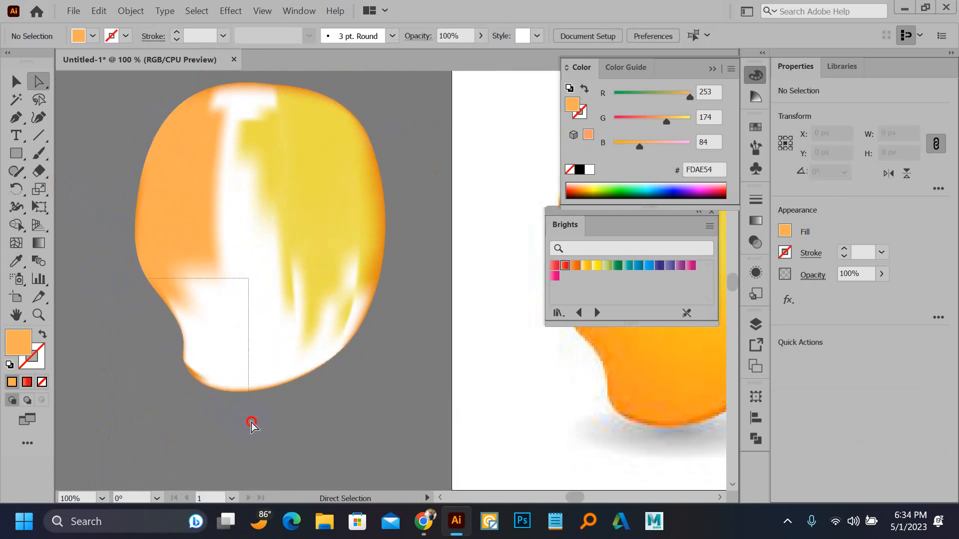
{"action": "left_click_drag", "start_coordinate": [270, 435], "coordinate": [270, 432]}
{"action": "key", "text": "i"}
{"action": "left_click", "coordinate": [184, 184]}
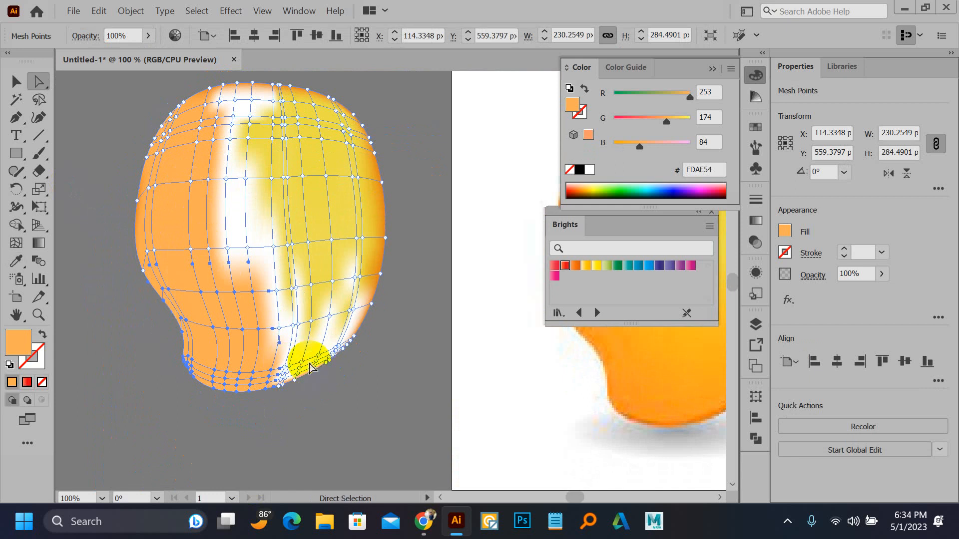
Fill the mesh points along the mango's top edge with sampled orange FDAE54, and deselect the mesh.
{"action": "key", "text": "a"}
{"action": "left_click_drag", "start_coordinate": [194, 93], "coordinate": [259, 151]}
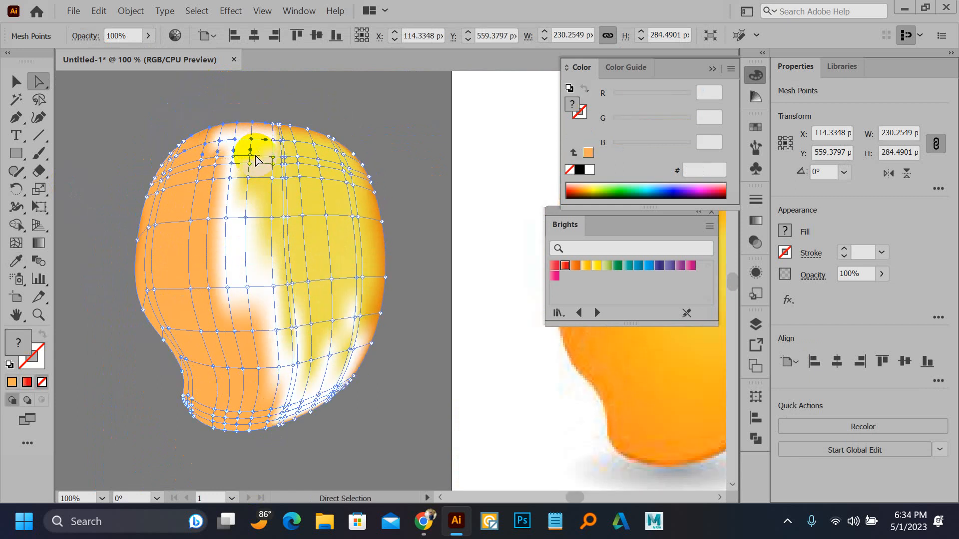
{"action": "key", "text": "i"}
{"action": "left_click", "coordinate": [185, 198]}
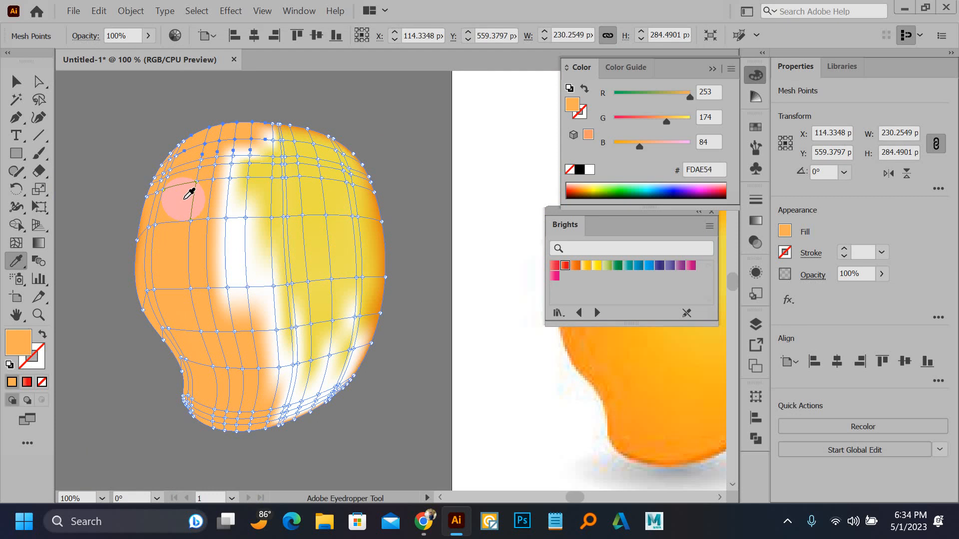
{"action": "key", "text": "a"}
{"action": "left_click", "coordinate": [131, 120]}
Fill the four white mesh points in the central gap between the orange and yellow areas with sampled orange FDAE54.
{"action": "scroll", "coordinate": [130, 116], "scroll_direction": "down", "scroll_amount": 1}
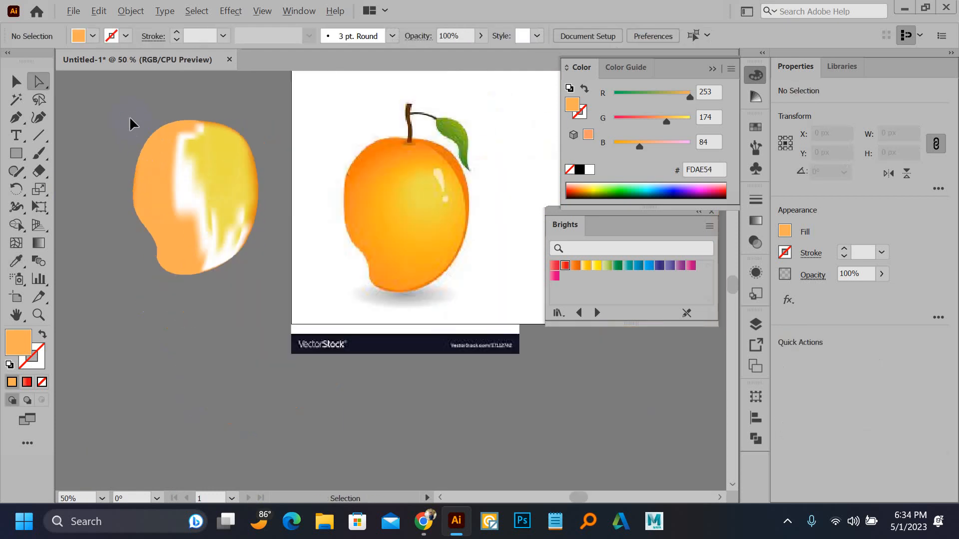
{"action": "scroll", "coordinate": [140, 138], "scroll_direction": "up", "scroll_amount": 2}
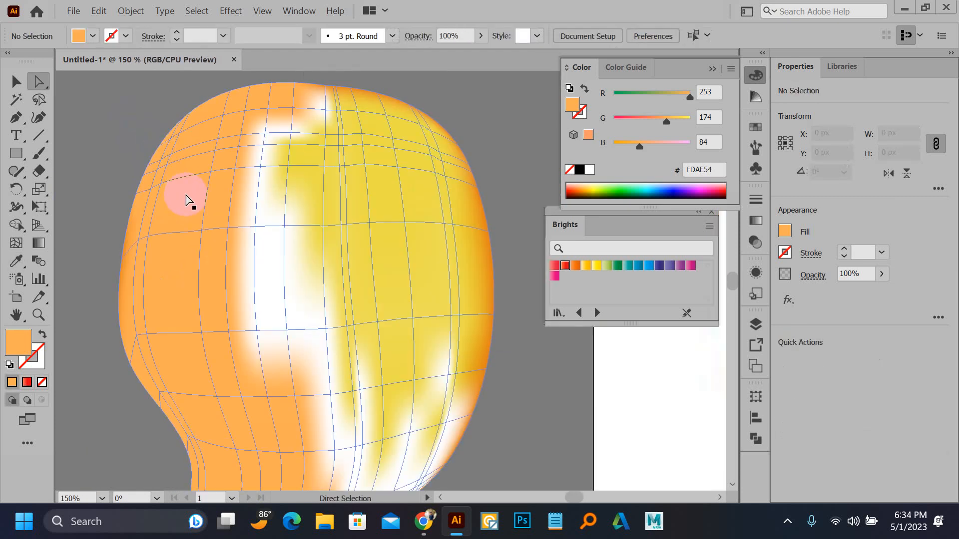
{"action": "left_click", "coordinate": [255, 226]}
{"action": "left_click", "coordinate": [263, 332], "text": "shift"}
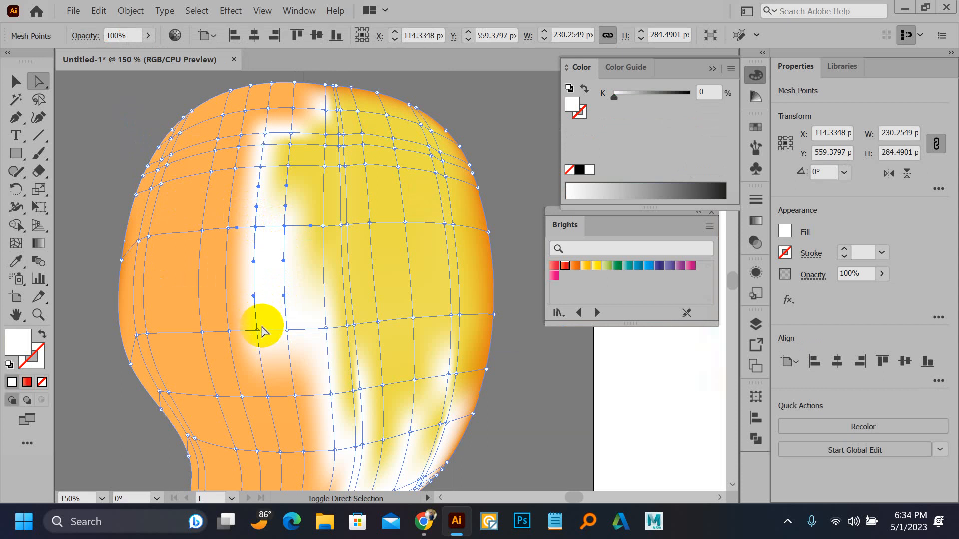
{"action": "left_click_drag", "start_coordinate": [259, 331], "coordinate": [288, 328]}
{"action": "key", "text": "i"}
{"action": "left_click", "coordinate": [218, 298]}
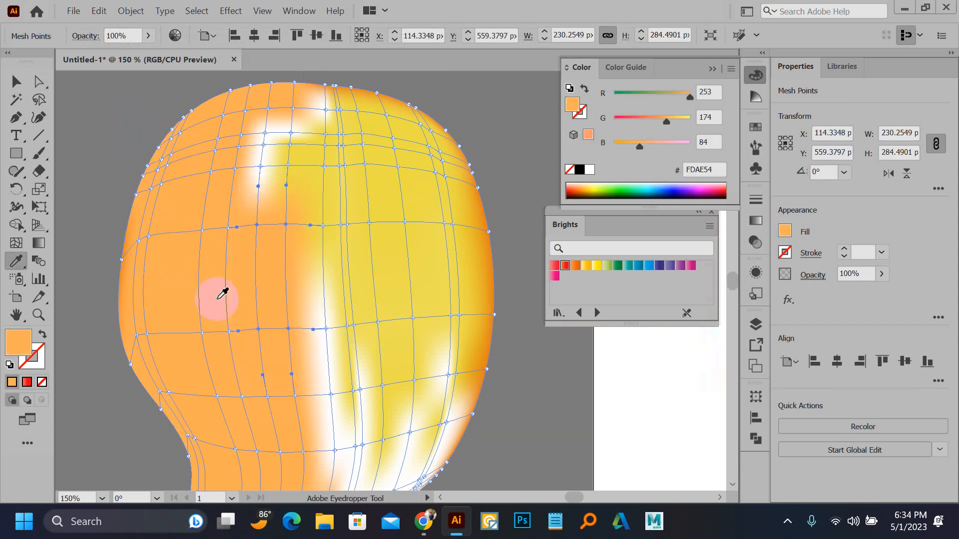
Fill the three white mesh points down the column bordering the lower yellow area with sampled orange FDAE54.
{"action": "key", "text": "a"}
{"action": "left_click", "coordinate": [326, 373]}
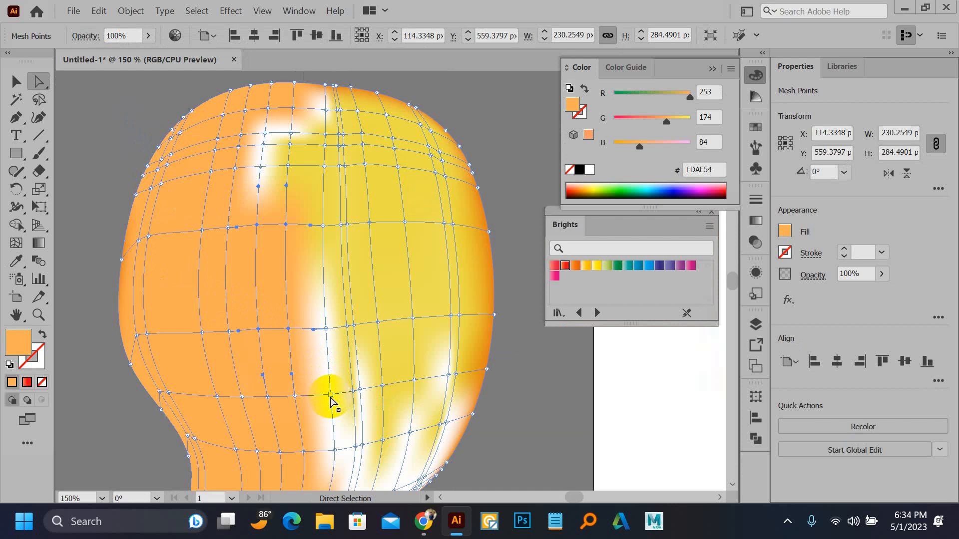
{"action": "left_click", "coordinate": [330, 395]}
{"action": "left_click_drag", "start_coordinate": [336, 404], "coordinate": [320, 353]}
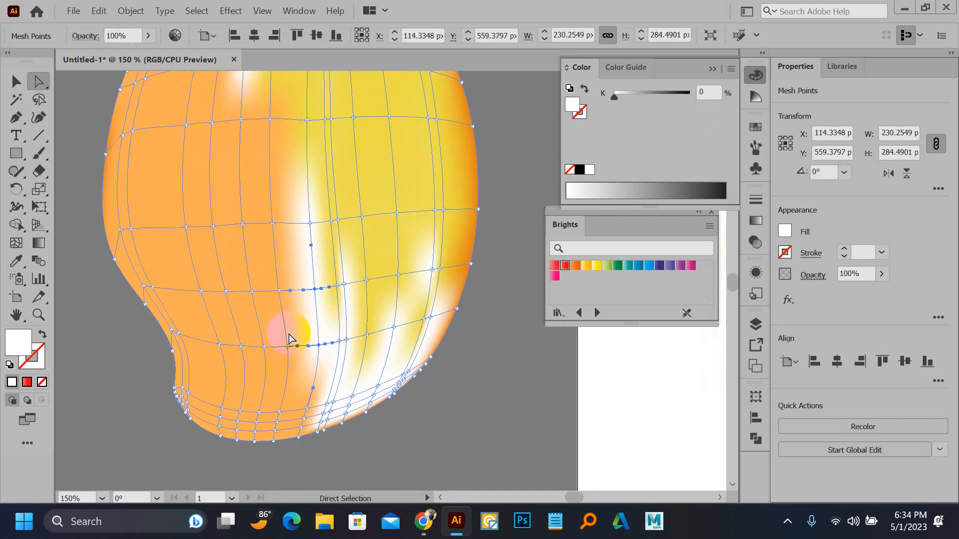
{"action": "key", "text": "i"}
{"action": "left_click", "coordinate": [253, 321]}
{"action": "key", "text": "a"}
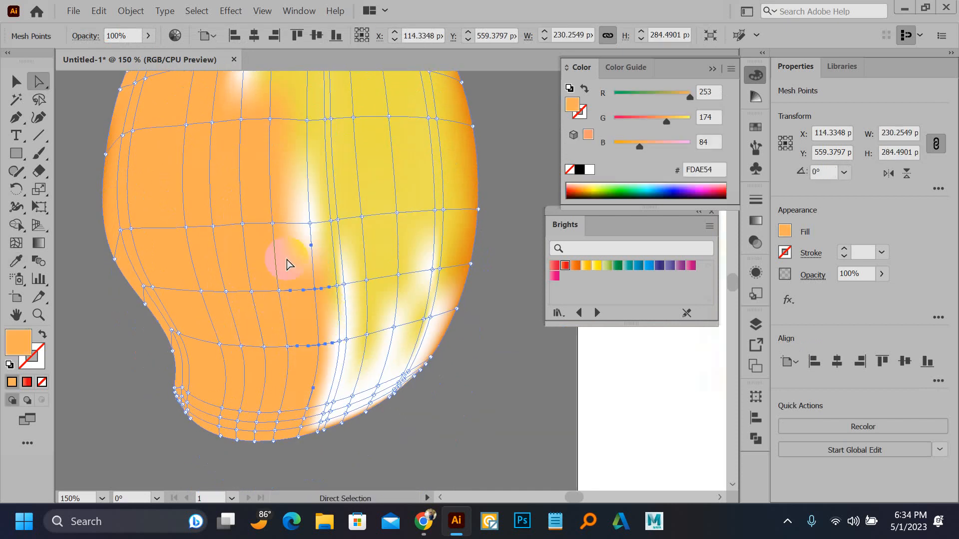
{"action": "left_click", "coordinate": [311, 224]}
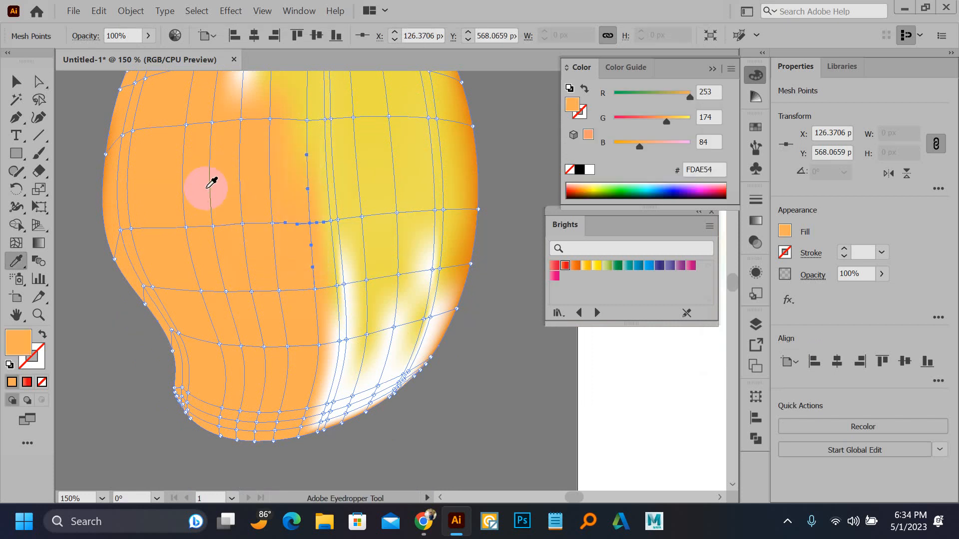
Fill the white mesh points beside the orange area, from the lower interior row down through the tight bottom rows, with sampled orange FDAE54.
{"action": "left_click", "coordinate": [339, 345]}
{"action": "scroll", "coordinate": [329, 417], "scroll_direction": "up", "scroll_amount": 3}
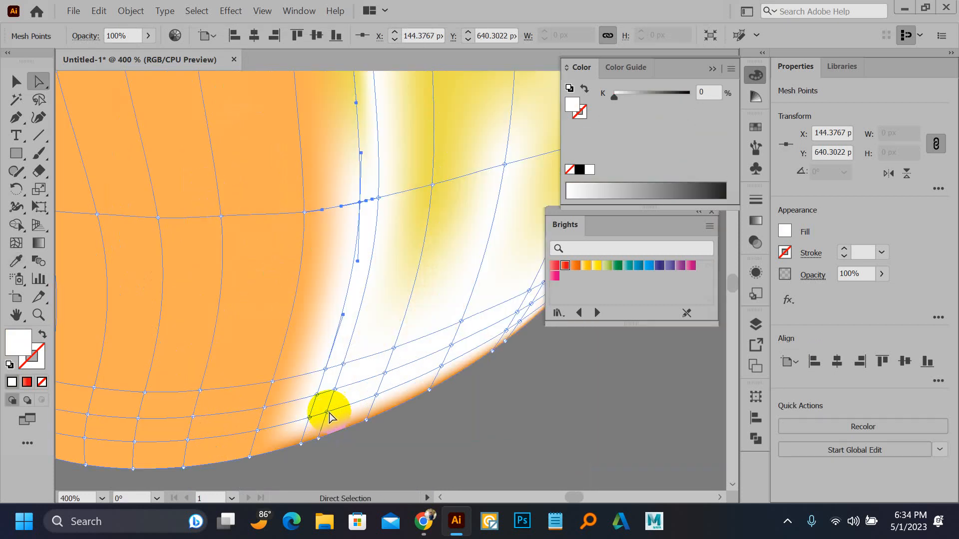
{"action": "left_click", "coordinate": [309, 418], "text": "shift"}
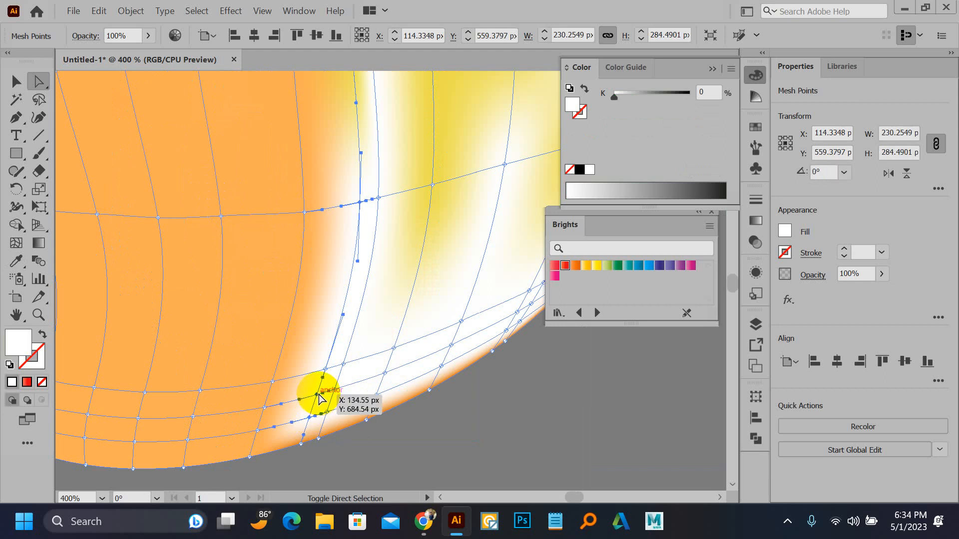
{"action": "left_click_drag", "start_coordinate": [320, 398], "coordinate": [343, 368]}
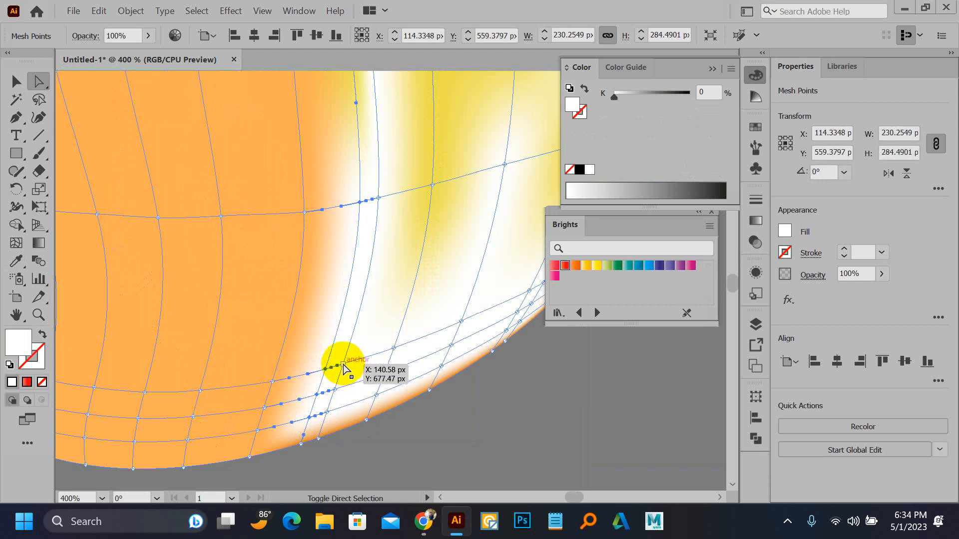
{"action": "scroll", "coordinate": [286, 377], "scroll_direction": "down", "scroll_amount": 1}
{"action": "key", "text": "i"}
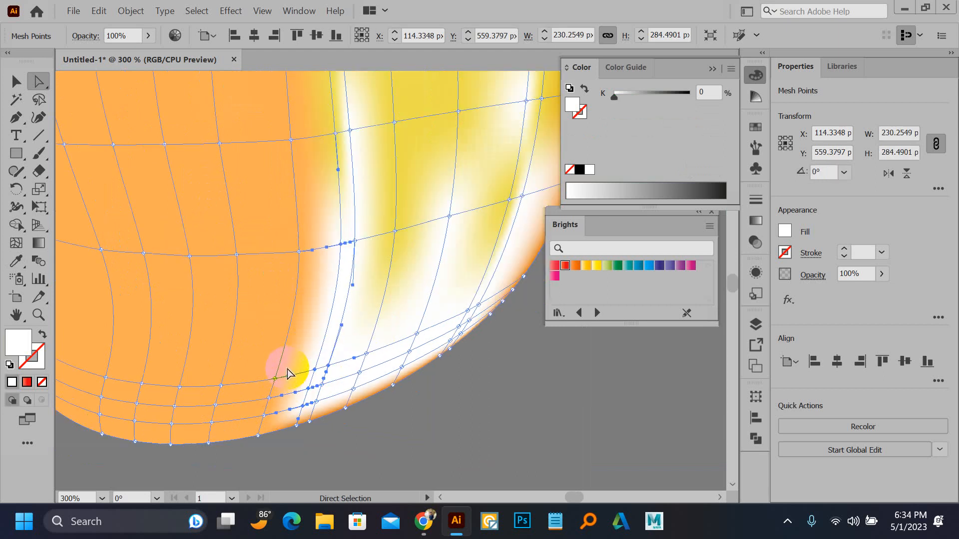
{"action": "left_click", "coordinate": [277, 330]}
{"action": "key", "text": "a"}
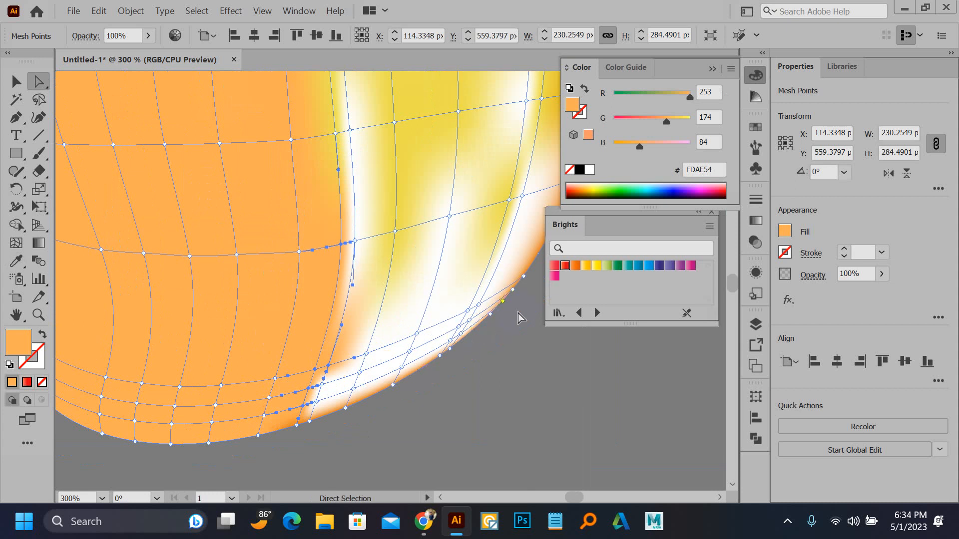
Fill the white mesh points across the mango's tight bottom rows with sampled orange FDAE54, and deselect the mesh.
{"action": "left_click_drag", "start_coordinate": [497, 306], "coordinate": [293, 423]}
{"action": "key", "text": "i"}
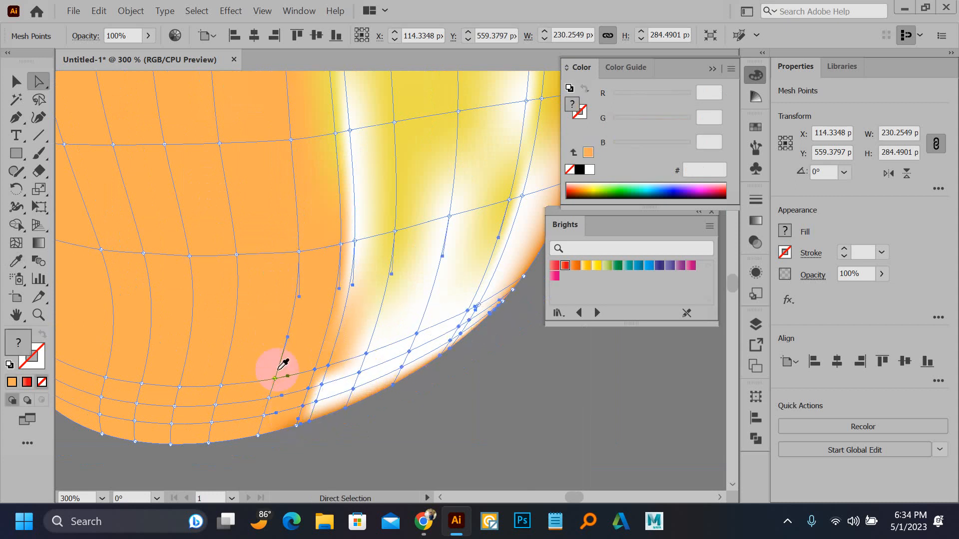
{"action": "left_click", "coordinate": [243, 323]}
{"action": "key", "text": "a"}
{"action": "left_click", "coordinate": [468, 378]}
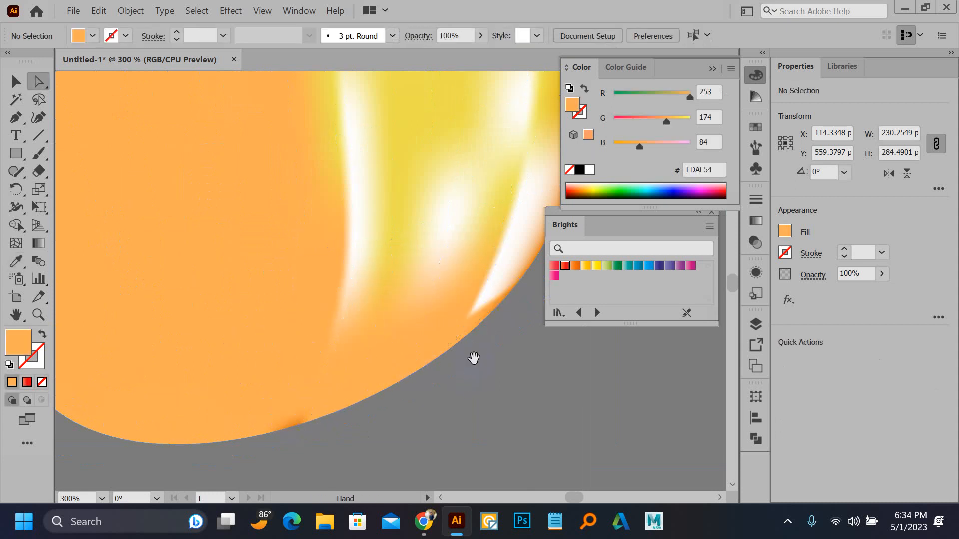
Fill the white mesh point just inside the lower right edge with sampled light orange FCB864.
{"action": "left_click_drag", "start_coordinate": [499, 315], "coordinate": [402, 378]}
{"action": "left_click", "coordinate": [437, 264]}
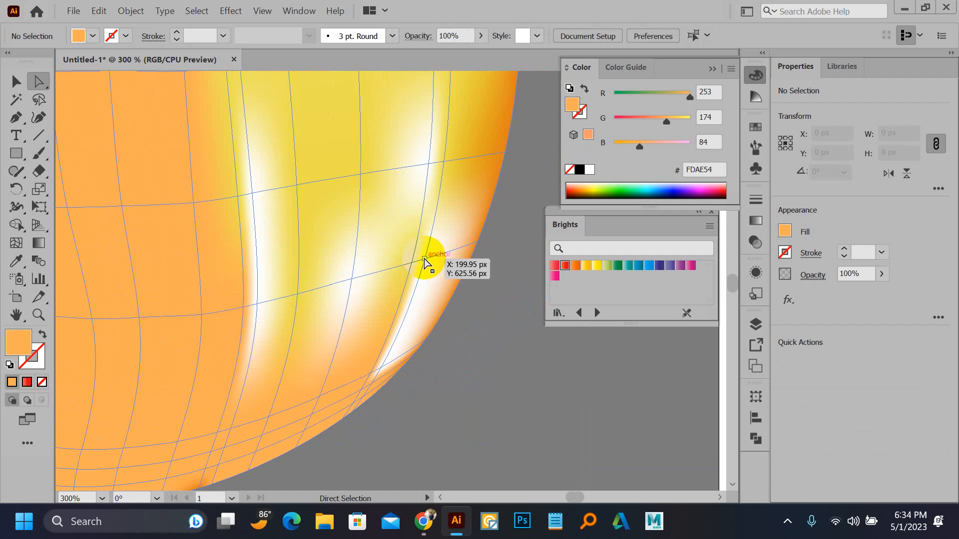
{"action": "key", "text": "i"}
{"action": "left_click", "coordinate": [412, 300]}
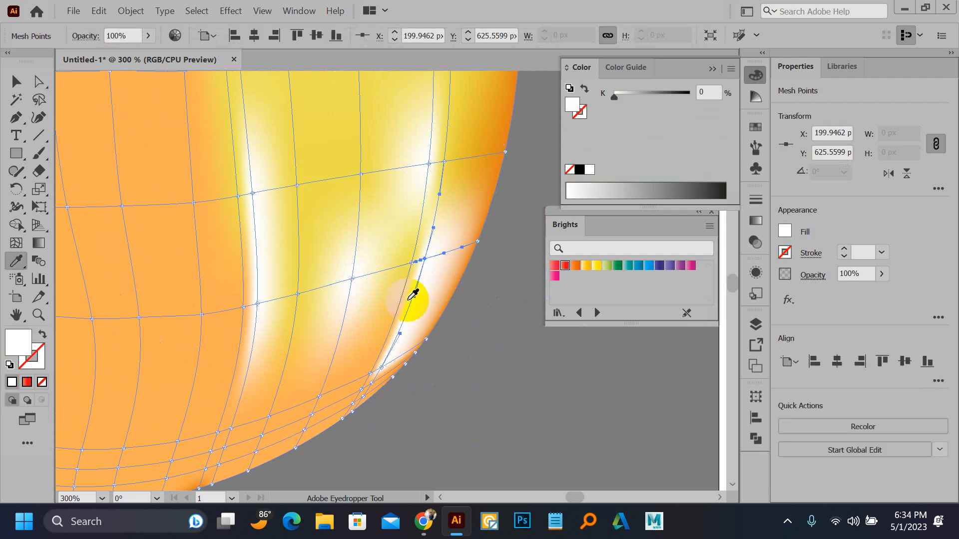
{"action": "left_click", "coordinate": [347, 368]}
Fill the remaining white mesh point near the lower right bottom rows with sampled orange FAB755, and deselect the mesh.
{"action": "key", "text": "a"}
{"action": "left_click", "coordinate": [373, 381]}
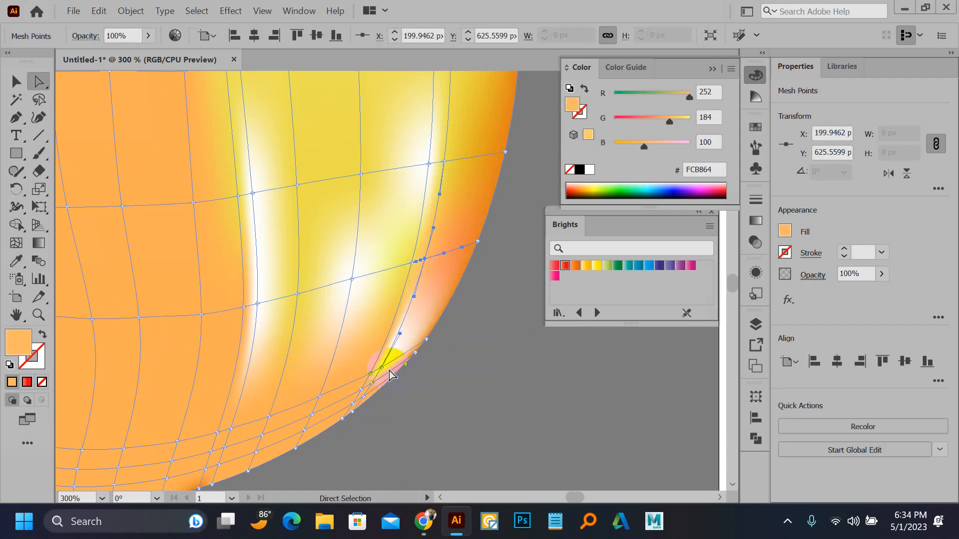
{"action": "left_click_drag", "start_coordinate": [384, 370], "coordinate": [381, 374]}
{"action": "left_click", "coordinate": [381, 369]}
{"action": "key", "text": "i"}
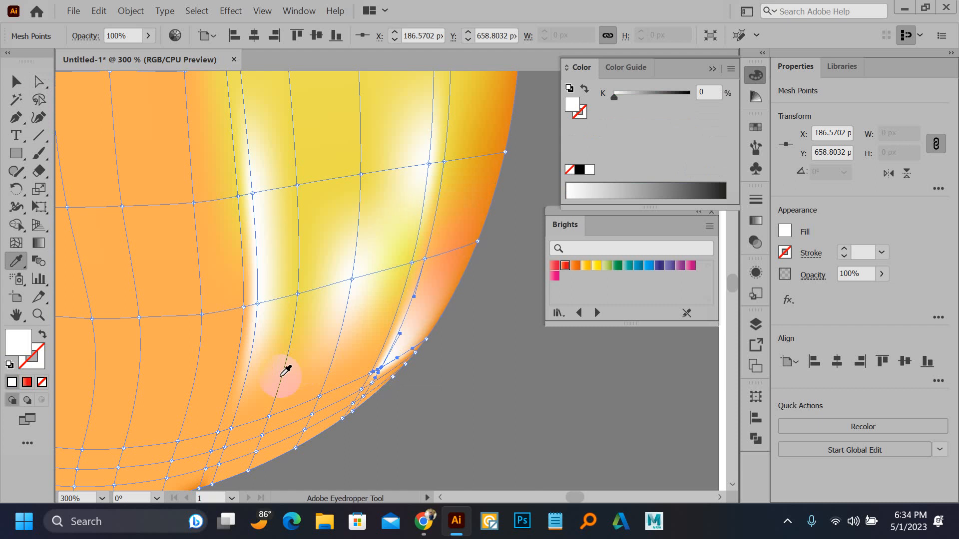
{"action": "left_click", "coordinate": [274, 396]}
{"action": "key", "text": "a"}
{"action": "left_click", "coordinate": [406, 403]}
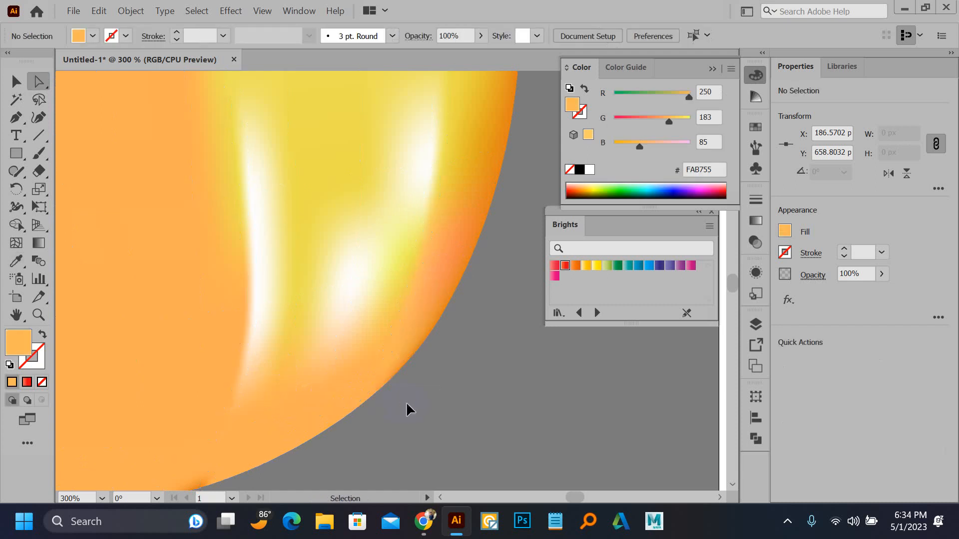
Fill the white mesh points down the column left of the upper yellow area with sampled orange FDAE54.
{"action": "scroll", "coordinate": [406, 403], "scroll_direction": "down", "scroll_amount": 2}
{"action": "scroll", "coordinate": [407, 405], "scroll_direction": "down", "scroll_amount": 1}
{"action": "scroll", "coordinate": [325, 302], "scroll_direction": "up", "scroll_amount": 1}
{"action": "scroll", "coordinate": [264, 143], "scroll_direction": "up", "scroll_amount": 2}
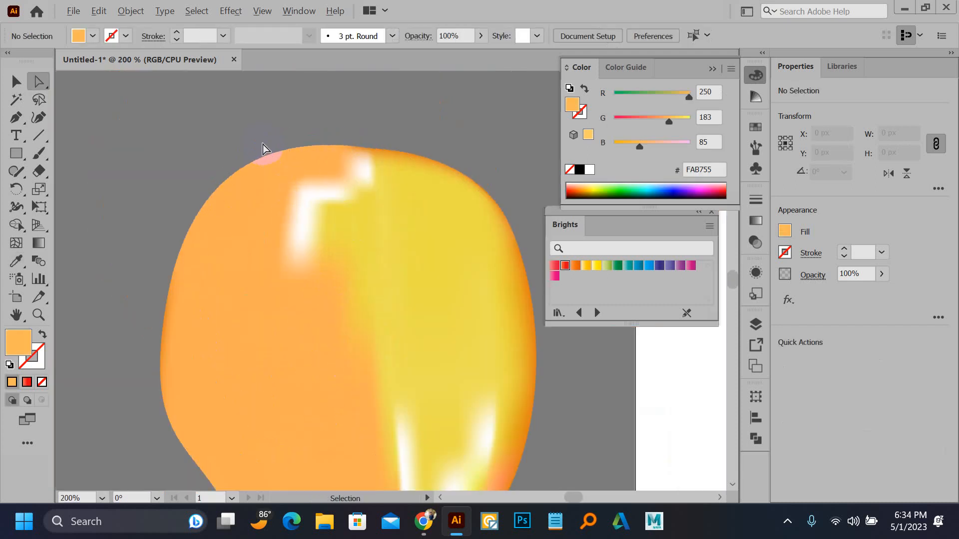
{"action": "left_click", "coordinate": [256, 121]}
{"action": "left_click_drag", "start_coordinate": [255, 123], "coordinate": [317, 329]}
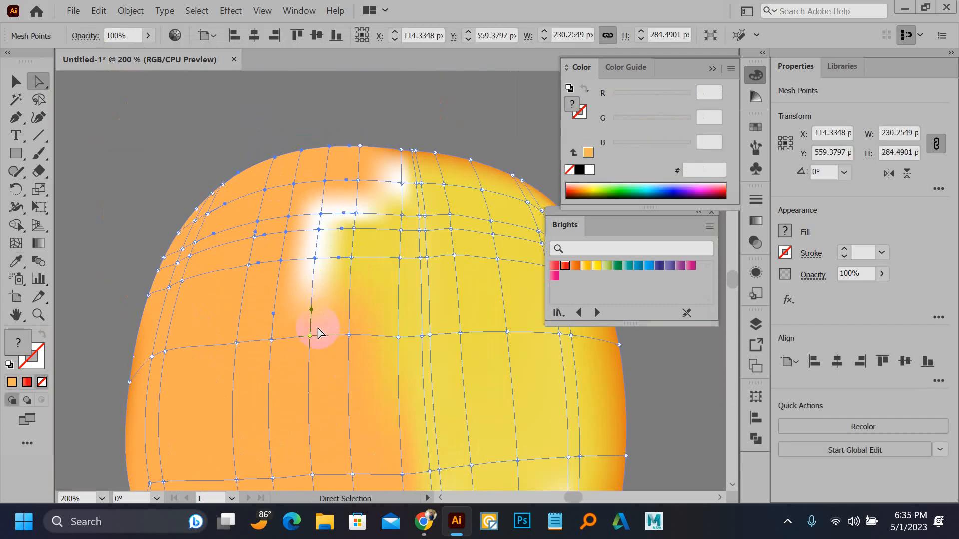
{"action": "key", "text": "i"}
{"action": "left_click", "coordinate": [271, 374]}
{"action": "key", "text": "a"}
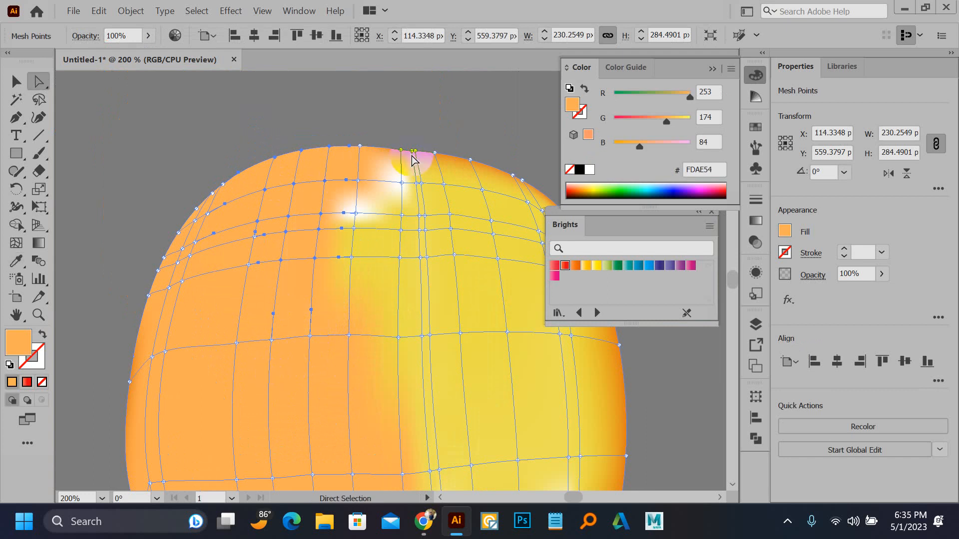
Fill the two remaining white mesh points near the mango's top with sampled orange FDAE54, and deselect the mesh.
{"action": "scroll", "coordinate": [368, 221], "scroll_direction": "up", "scroll_amount": 2}
{"action": "left_click", "coordinate": [344, 240]}
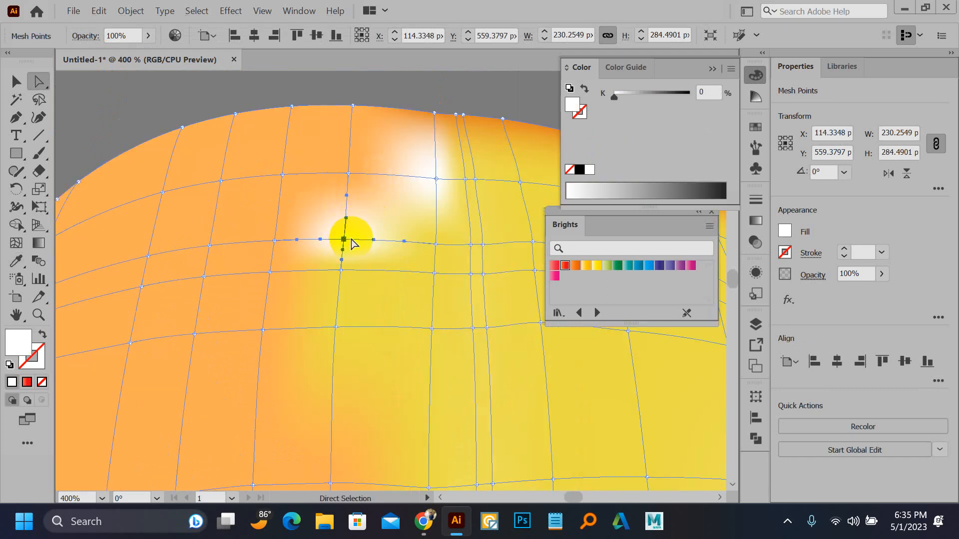
{"action": "left_click", "coordinate": [435, 178], "text": "shift"}
{"action": "key", "text": "i"}
{"action": "left_click", "coordinate": [316, 154]}
{"action": "scroll", "coordinate": [310, 162], "scroll_direction": "down", "scroll_amount": 3}
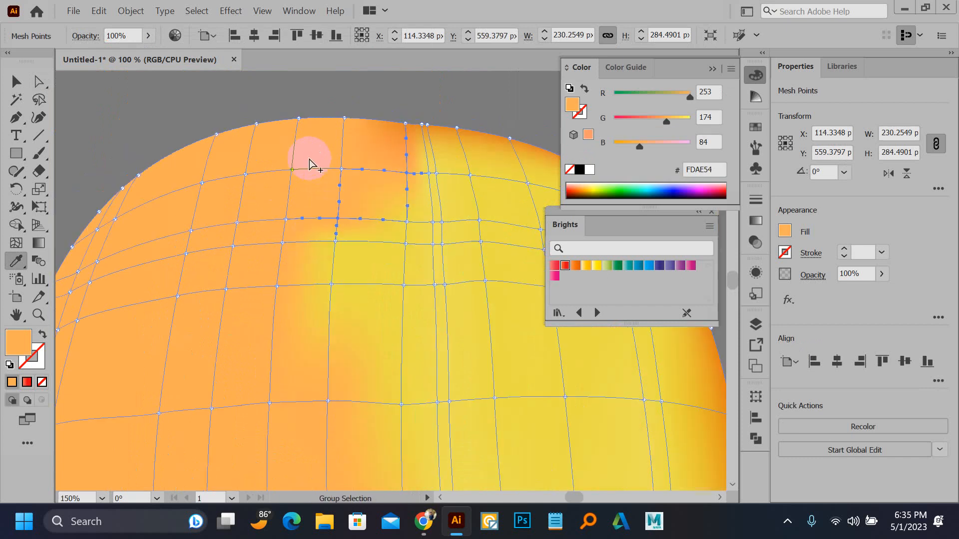
{"action": "scroll", "coordinate": [309, 163], "scroll_direction": "down", "scroll_amount": 1}
{"action": "key", "text": "a"}
{"action": "left_click", "coordinate": [444, 252]}
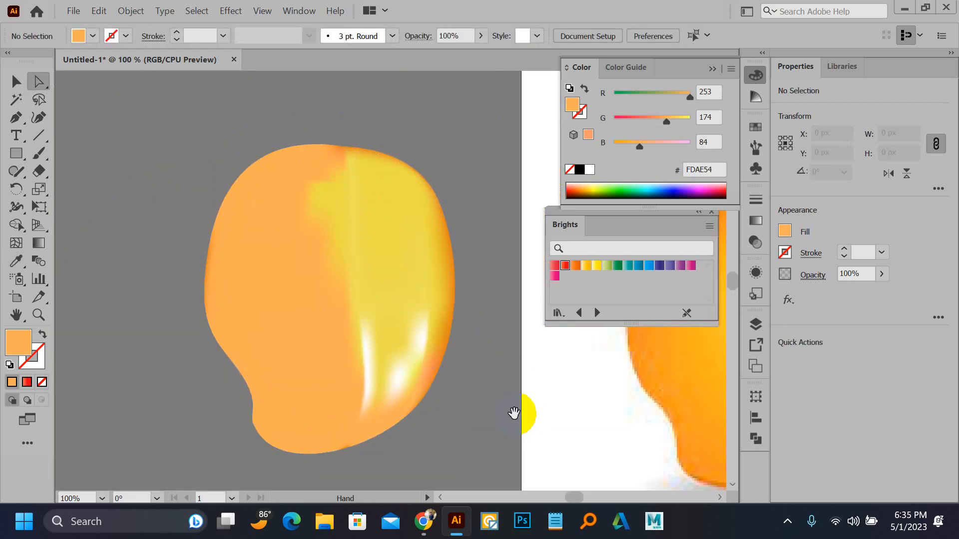
Fill the six white mesh points around the lower end of the yellow area with sampled orange FDAE54, and deselect.
{"action": "left_click_drag", "start_coordinate": [514, 413], "coordinate": [481, 364]}
{"action": "scroll", "coordinate": [407, 347], "scroll_direction": "up", "scroll_amount": 1}
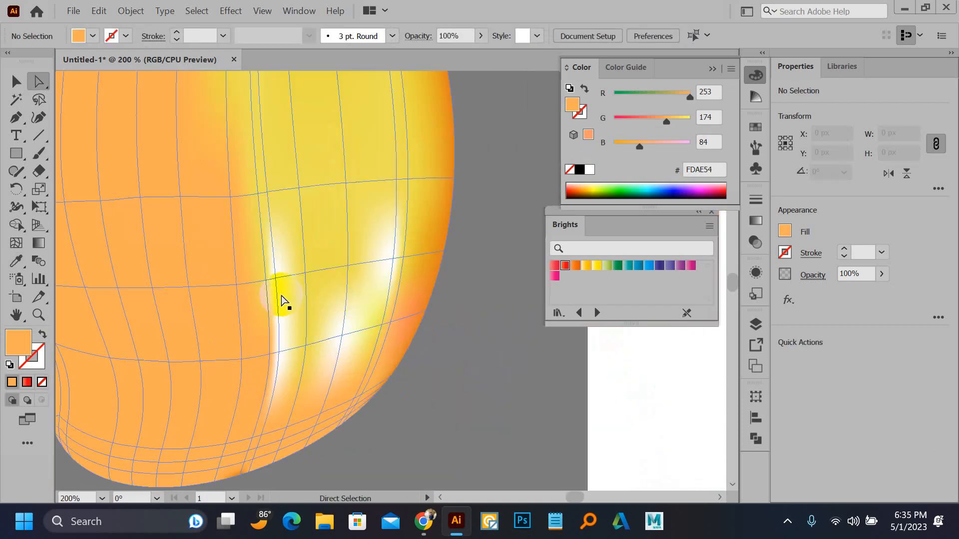
{"action": "left_click", "coordinate": [276, 280]}
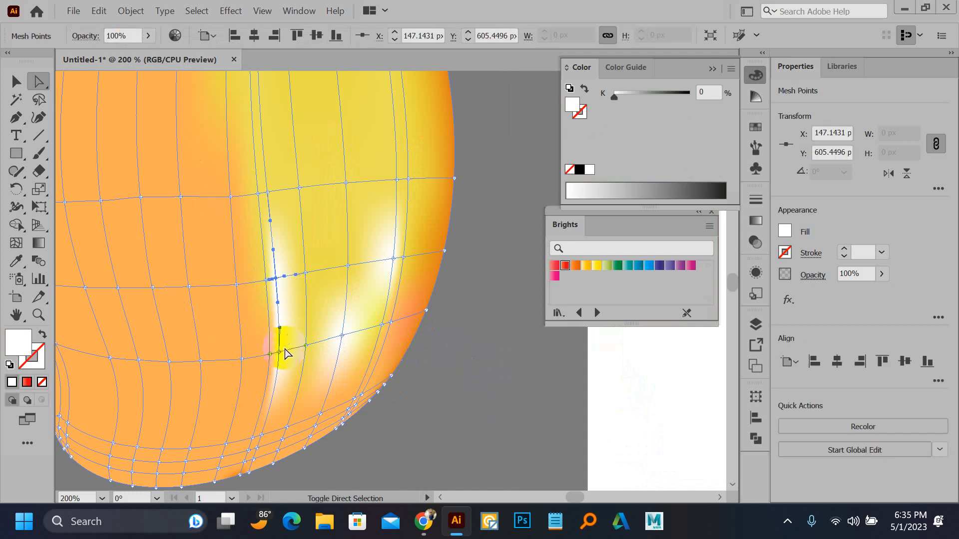
{"action": "left_click_drag", "start_coordinate": [279, 354], "coordinate": [368, 336]}
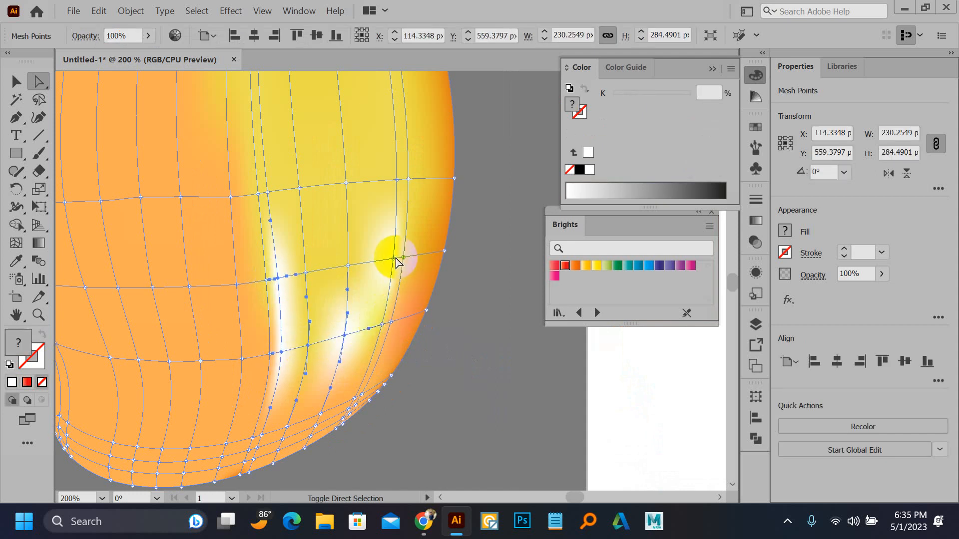
{"action": "left_click_drag", "start_coordinate": [396, 265], "coordinate": [391, 308]}
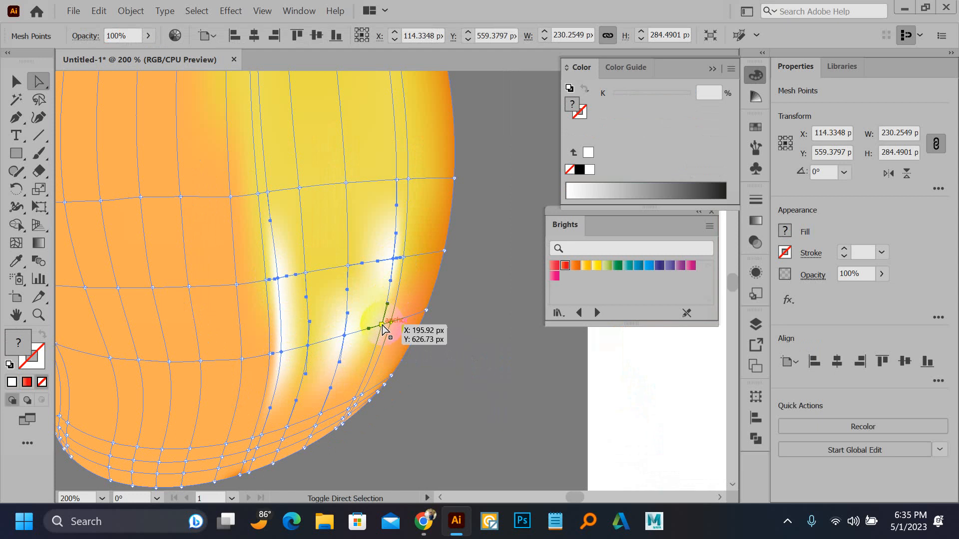
{"action": "key", "text": "i"}
{"action": "left_click", "coordinate": [224, 324]}
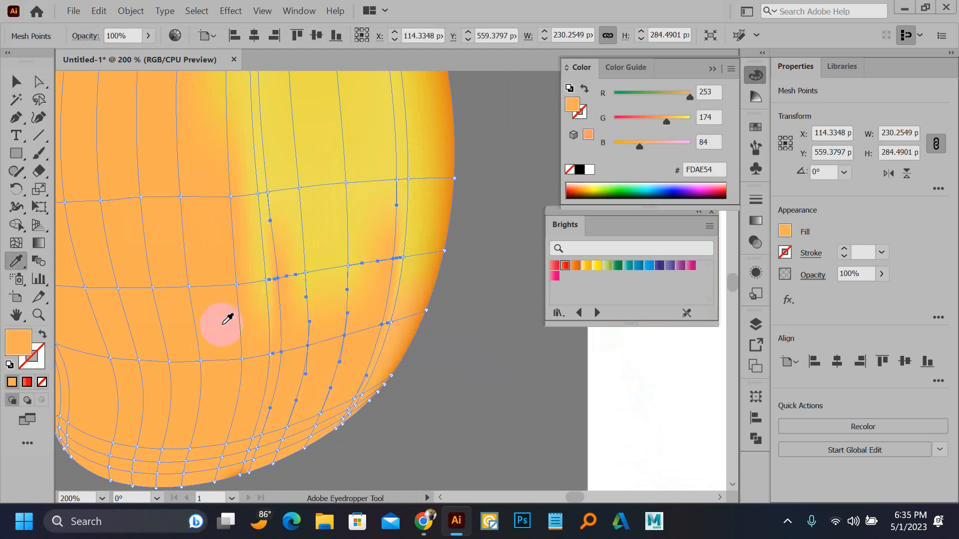
{"action": "key", "text": "a"}
{"action": "left_click", "coordinate": [474, 349]}
Fill the orange mesh points at the upper left of the yellow area, up to the top edge, with sampled yellow ECDD46.
{"action": "scroll", "coordinate": [472, 356], "scroll_direction": "down", "scroll_amount": 1}
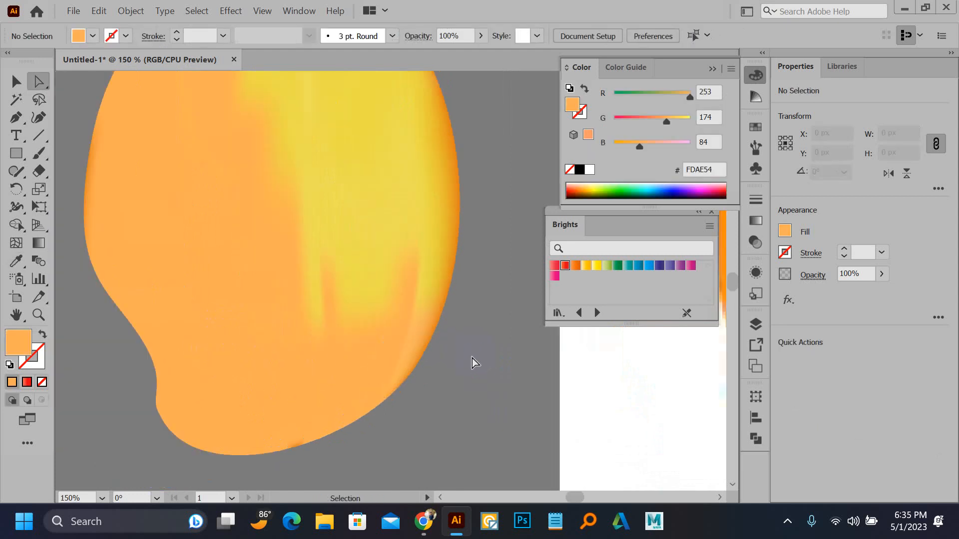
{"action": "left_click_drag", "start_coordinate": [458, 357], "coordinate": [442, 420]}
{"action": "scroll", "coordinate": [300, 229], "scroll_direction": "up", "scroll_amount": 1}
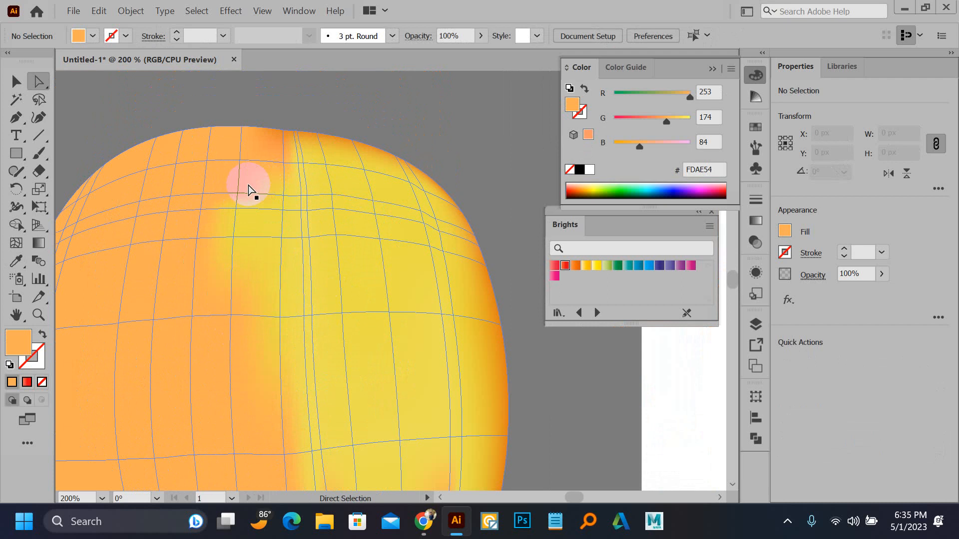
{"action": "left_click_drag", "start_coordinate": [238, 198], "coordinate": [243, 167]}
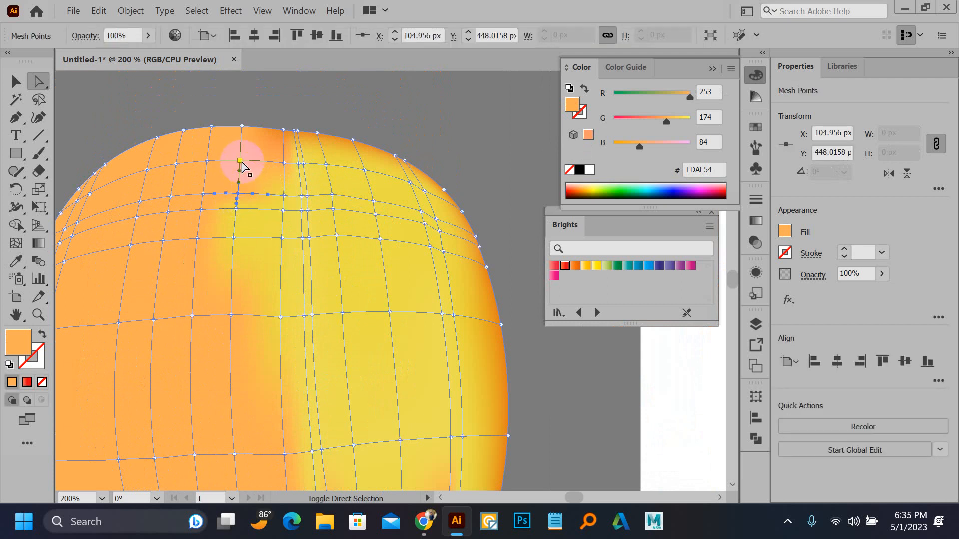
{"action": "left_click", "coordinate": [292, 139]}
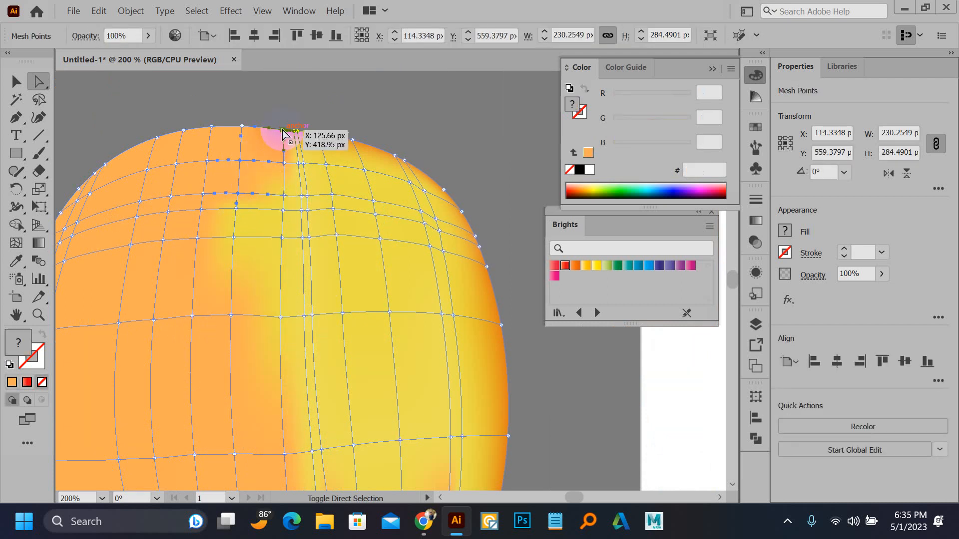
{"action": "key", "text": "i"}
{"action": "left_click", "coordinate": [355, 259]}
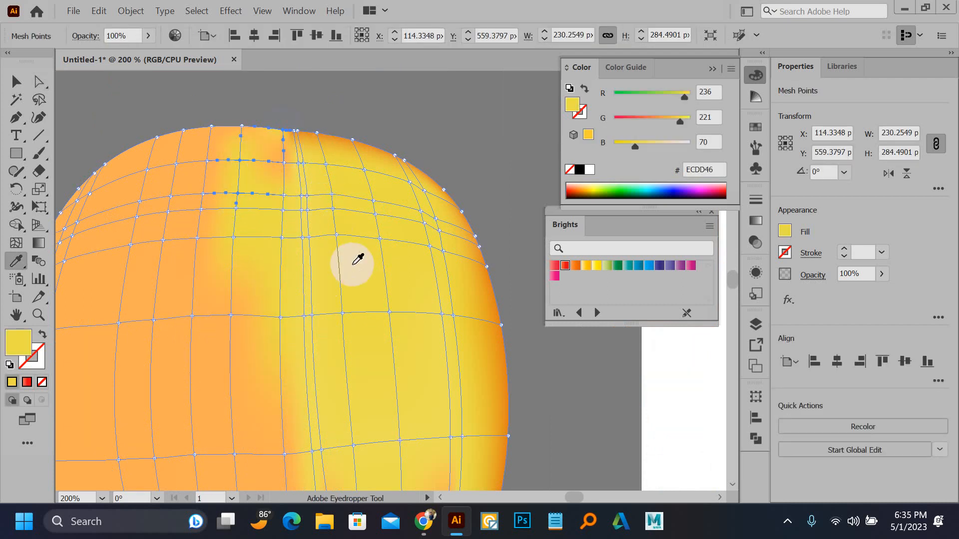
{"action": "key", "text": "a"}
{"action": "left_click", "coordinate": [387, 78]}
Fill four orange mesh points at the lower left end of the yellow area with sampled yellow EEE057.
{"action": "scroll", "coordinate": [508, 209], "scroll_direction": "down", "scroll_amount": 2}
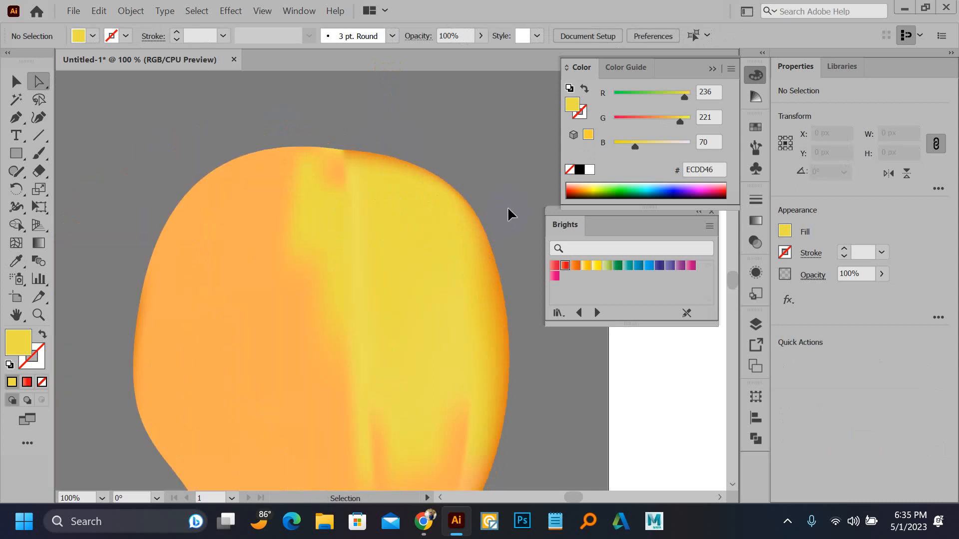
{"action": "scroll", "coordinate": [507, 209], "scroll_direction": "down", "scroll_amount": 1}
{"action": "left_click_drag", "start_coordinate": [462, 372], "coordinate": [250, 336]}
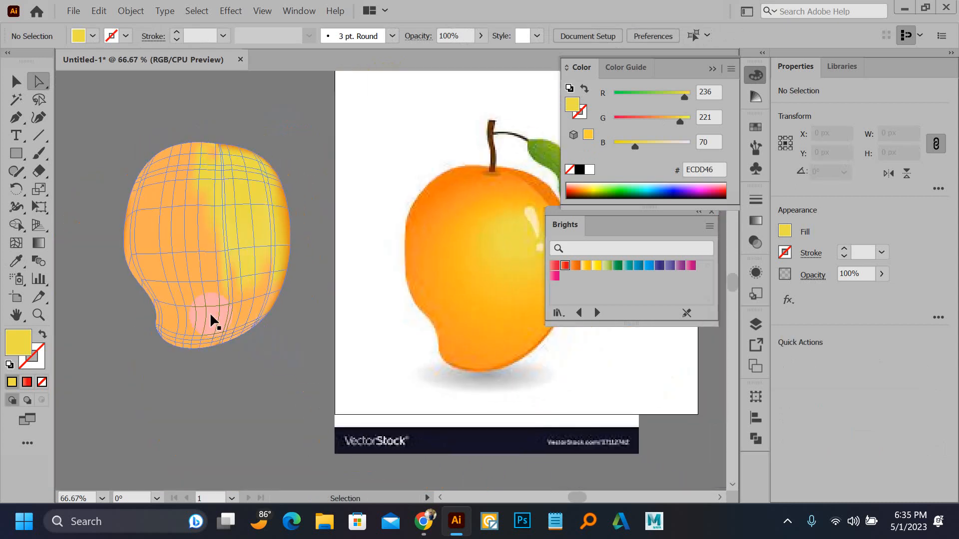
{"action": "scroll", "coordinate": [210, 315], "scroll_direction": "up", "scroll_amount": 2}
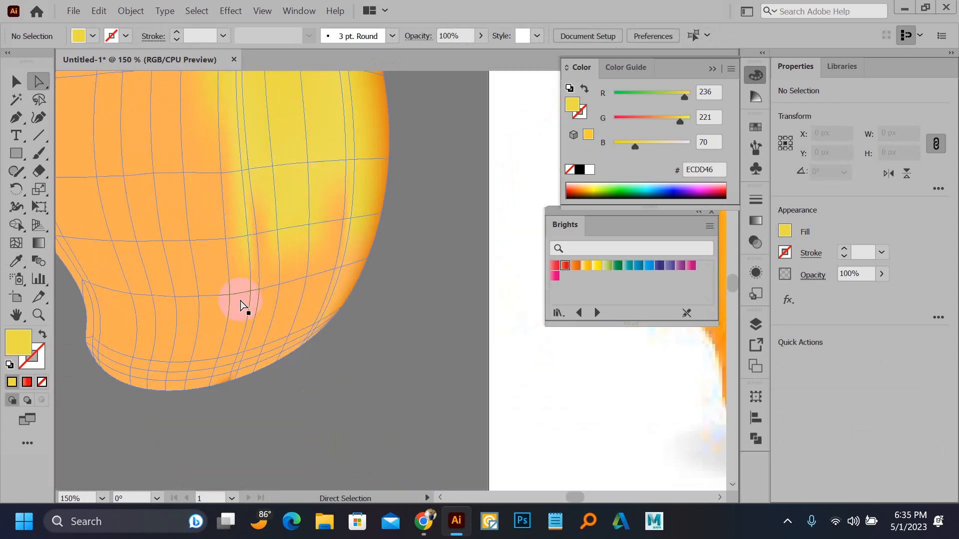
{"action": "left_click", "coordinate": [257, 236]}
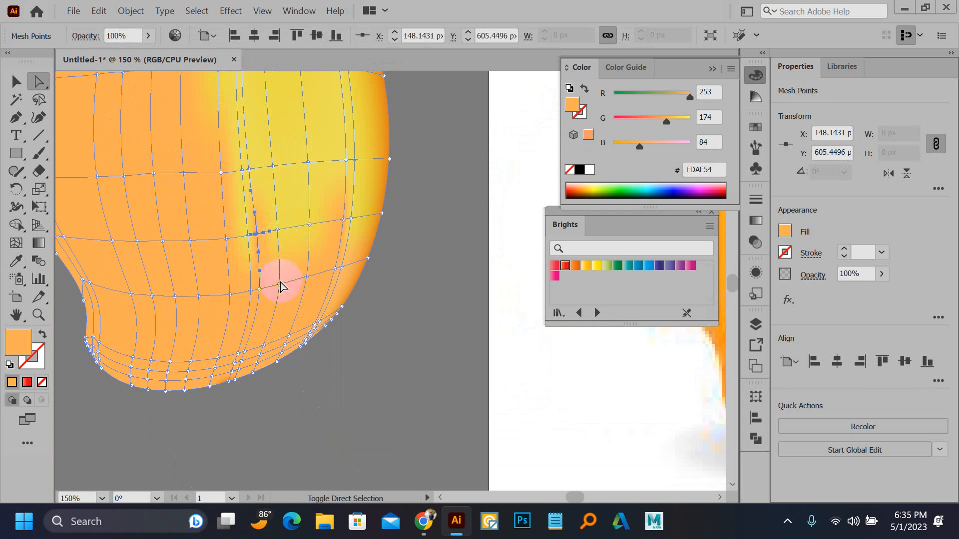
{"action": "left_click", "coordinate": [279, 284], "text": "shift"}
{"action": "left_click", "coordinate": [258, 289], "text": "shift"}
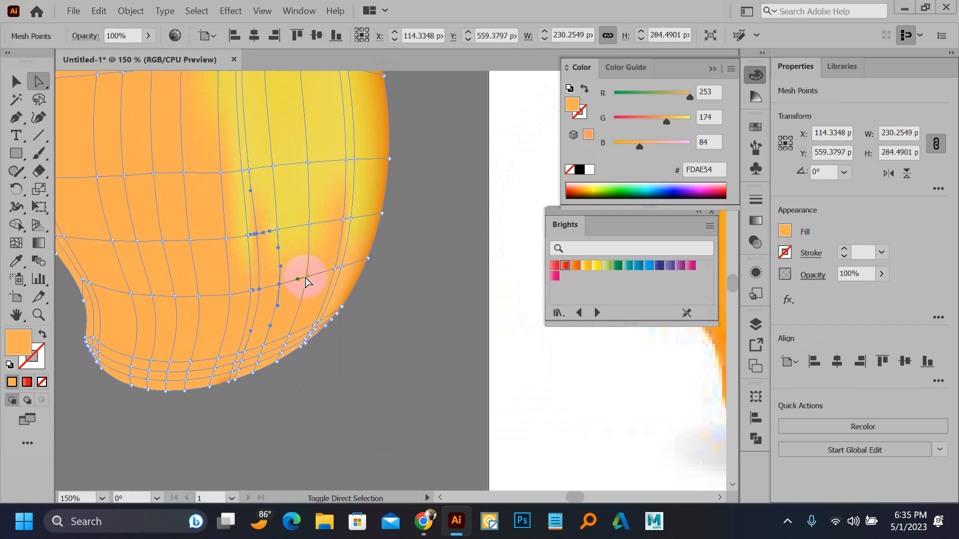
{"action": "left_click", "coordinate": [306, 277], "text": "shift"}
{"action": "key", "text": "i"}
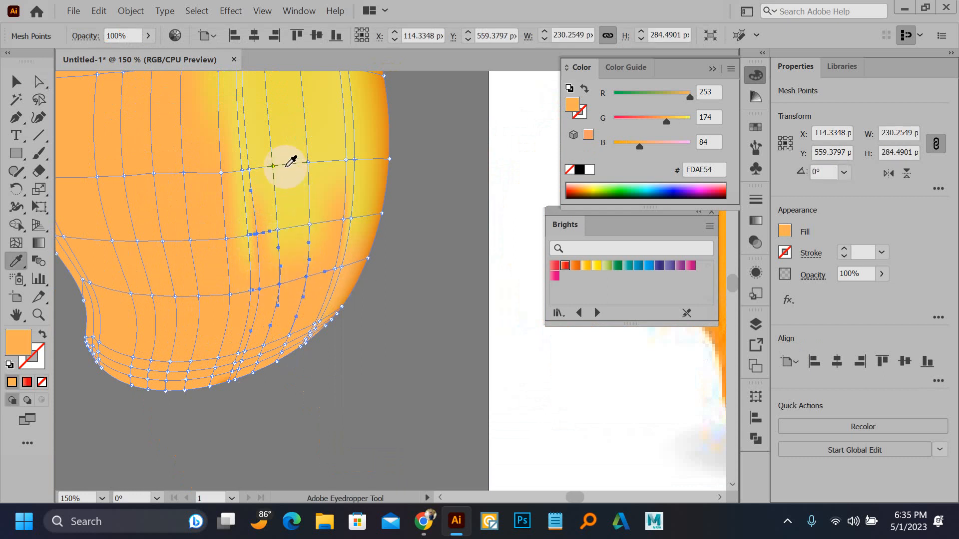
{"action": "left_click", "coordinate": [291, 165]}
Fill the two orange mesh points at the lower right of the yellow area with sampled yellow EEE056.
{"action": "key", "text": "a"}
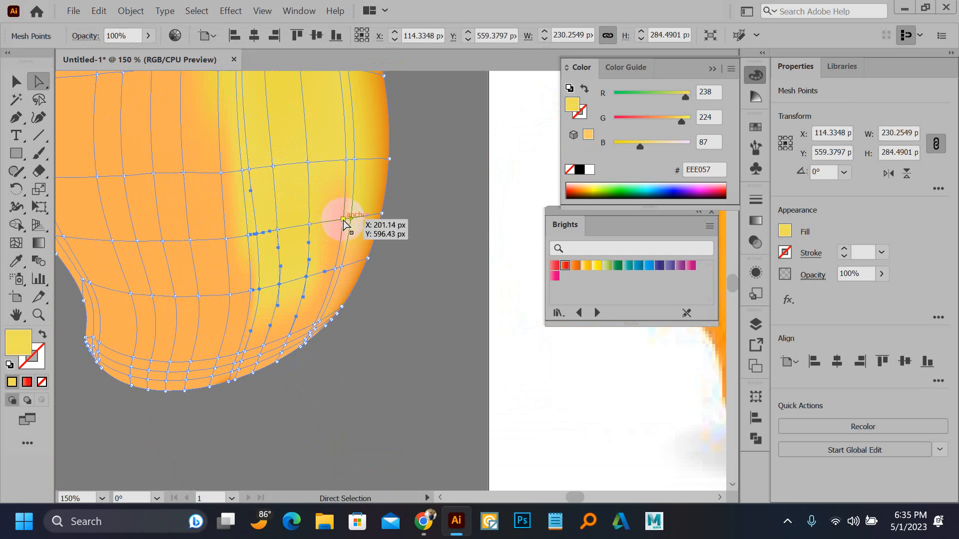
{"action": "left_click", "coordinate": [344, 220]}
{"action": "left_click", "coordinate": [335, 270], "text": "shift"}
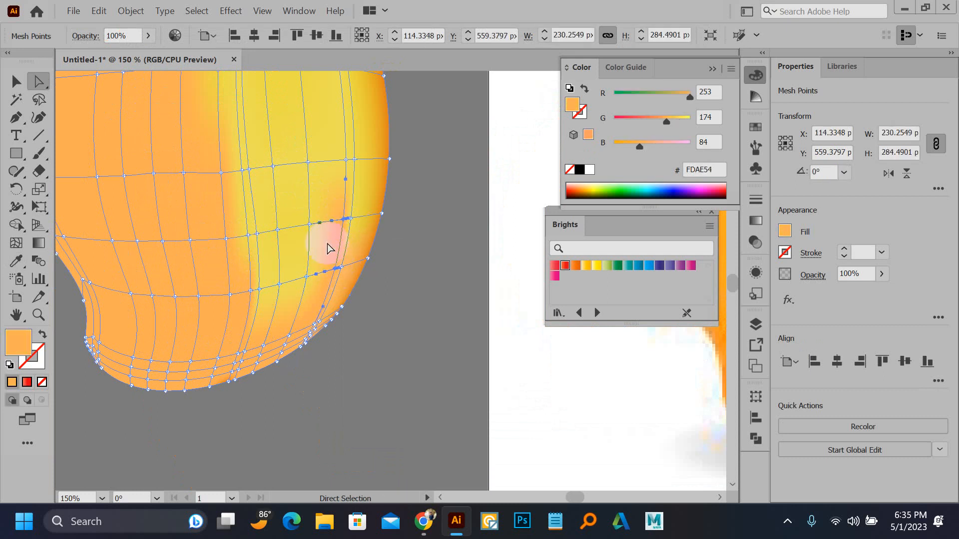
{"action": "key", "text": "i"}
{"action": "left_click", "coordinate": [292, 160]}
Fill the light orange mesh point just inside the lower right edge with sampled yellow ECDA4D, and deselect the mesh.
{"action": "key", "text": "a"}
{"action": "left_click", "coordinate": [360, 261]}
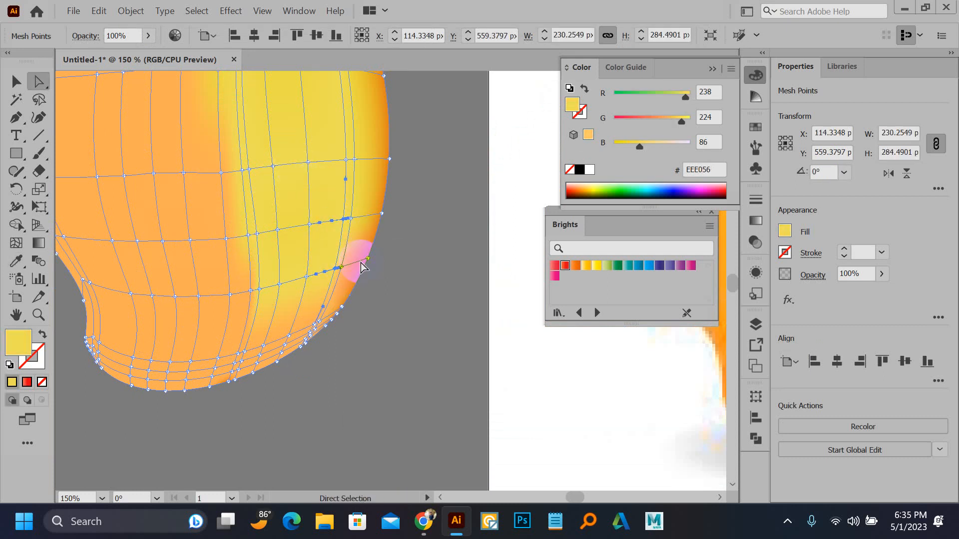
{"action": "left_click", "coordinate": [342, 270]}
{"action": "key", "text": "i"}
{"action": "left_click", "coordinate": [358, 196]}
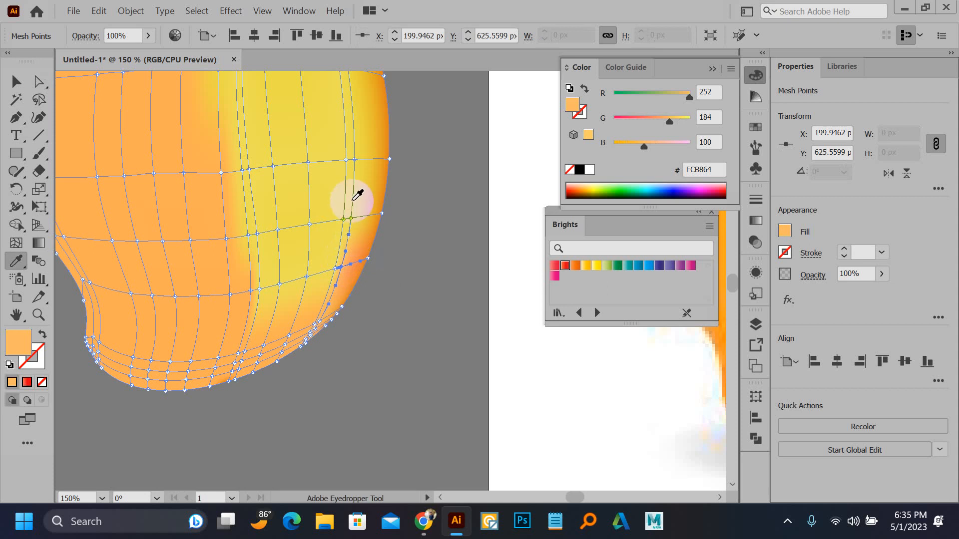
{"action": "key", "text": "a"}
{"action": "left_click", "coordinate": [443, 278]}
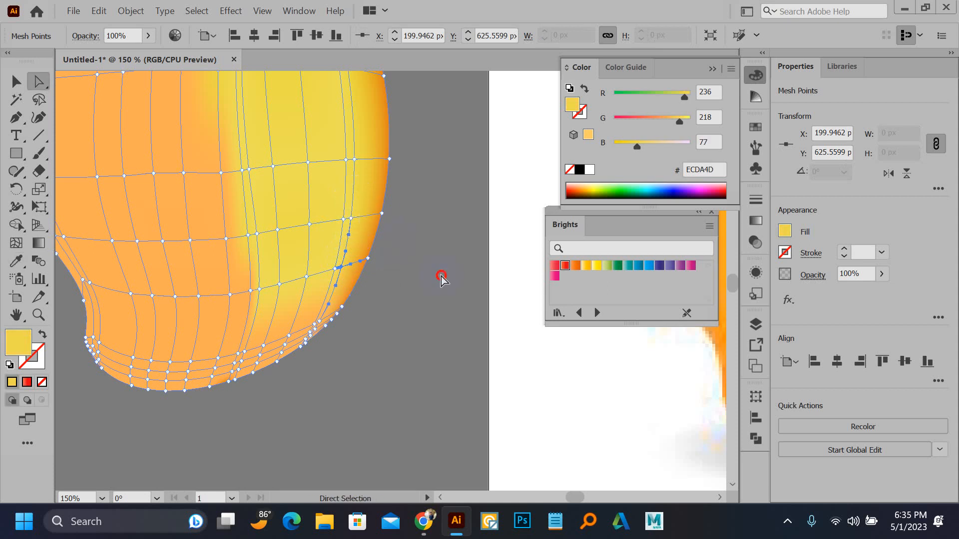
{"action": "scroll", "coordinate": [330, 412], "scroll_direction": "down", "scroll_amount": 4}
{"action": "left_click_drag", "start_coordinate": [330, 416], "coordinate": [290, 345]}
{"action": "scroll", "coordinate": [285, 286], "scroll_direction": "up", "scroll_amount": 1}
{"action": "key", "text": "v"}
{"action": "left_click", "coordinate": [404, 262]}
{"action": "scroll", "coordinate": [403, 260], "scroll_direction": "down", "scroll_amount": 2}
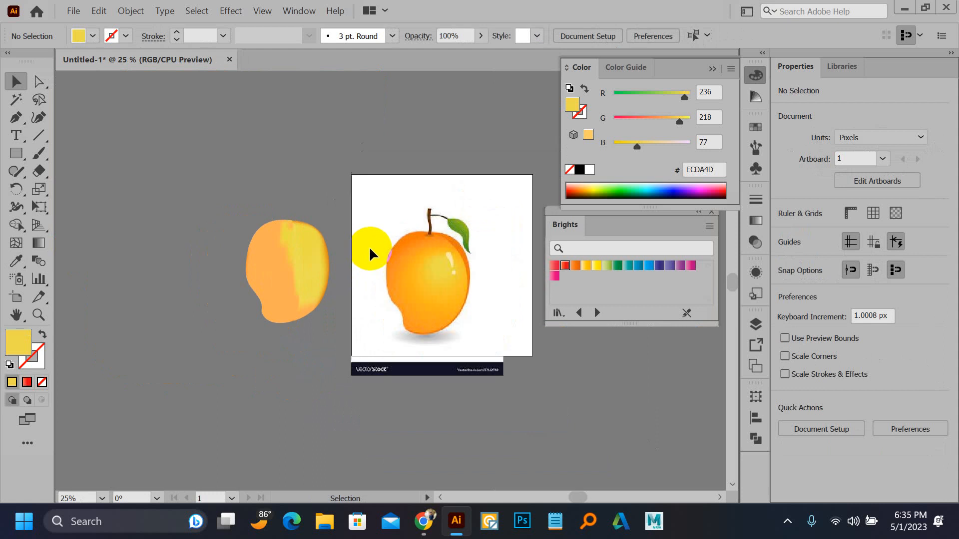
Move the reference mango image off the artboard to its lower right and place the mesh mango on the artboard.
{"action": "left_click_drag", "start_coordinate": [396, 226], "coordinate": [458, 272]}
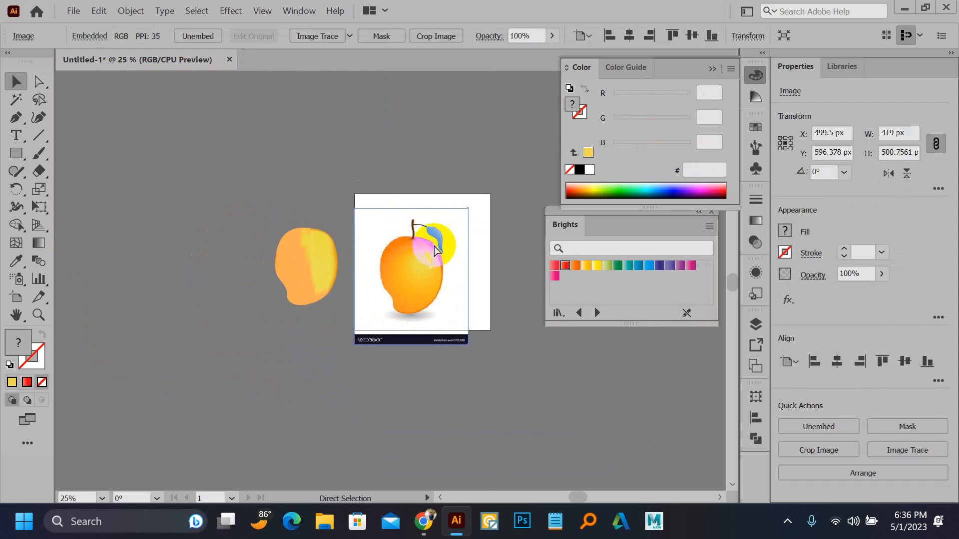
{"action": "left_click_drag", "start_coordinate": [421, 229], "coordinate": [553, 380]}
{"action": "left_click_drag", "start_coordinate": [316, 257], "coordinate": [417, 261]}
{"action": "left_click", "coordinate": [354, 236]}
{"action": "scroll", "coordinate": [418, 262], "scroll_direction": "up", "scroll_amount": 4}
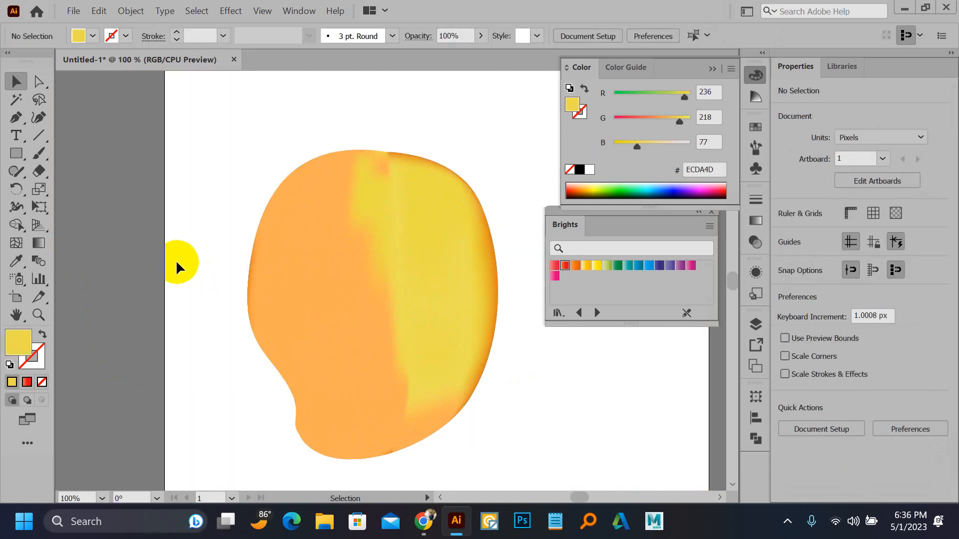
{"action": "scroll", "coordinate": [175, 262], "scroll_direction": "down", "scroll_amount": 1}
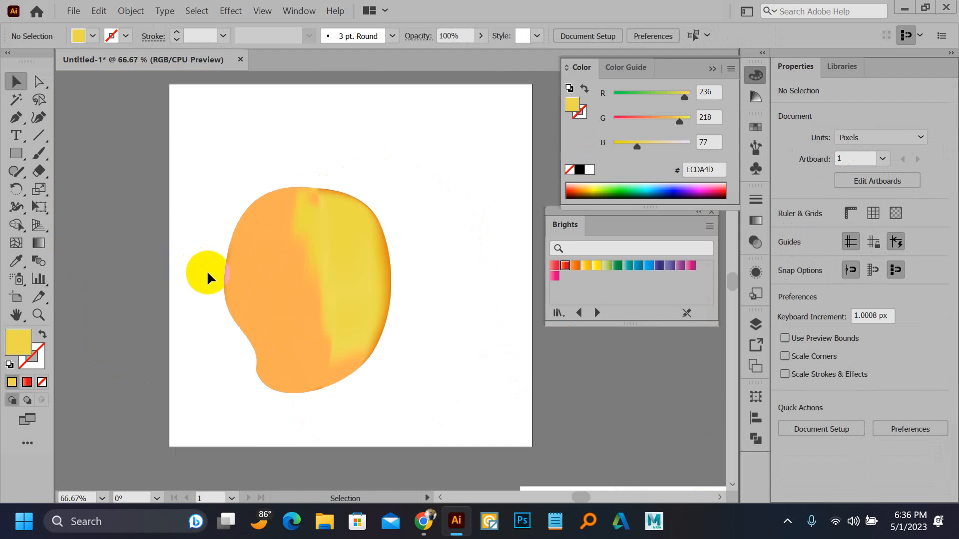
Try to recolor the mango mesh with orange EC7D00 sampled from the reference mango, undo the recoloring, and deselect.
{"action": "key", "text": "y"}
{"action": "left_click", "coordinate": [249, 287]}
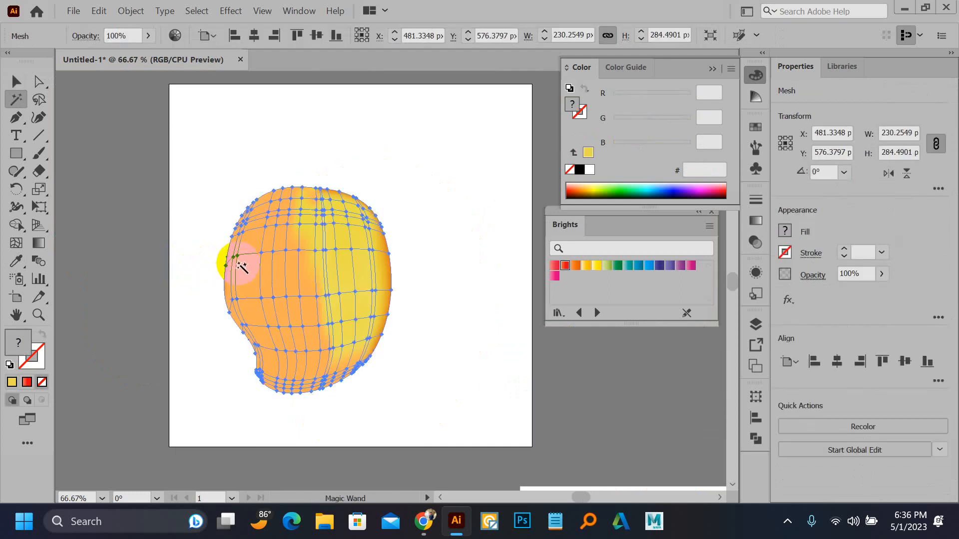
{"action": "scroll", "coordinate": [241, 265], "scroll_direction": "down", "scroll_amount": 2}
{"action": "key", "text": "i"}
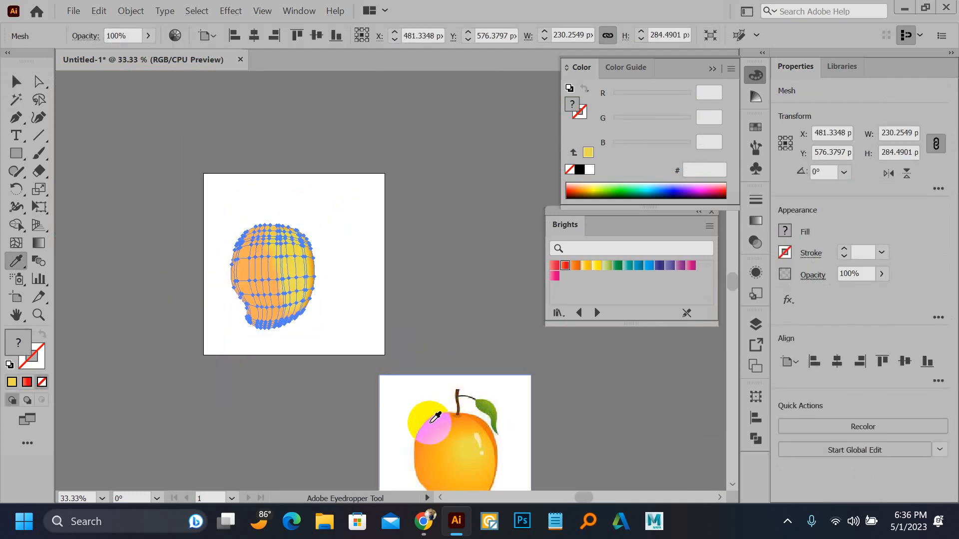
{"action": "left_click", "coordinate": [479, 416]}
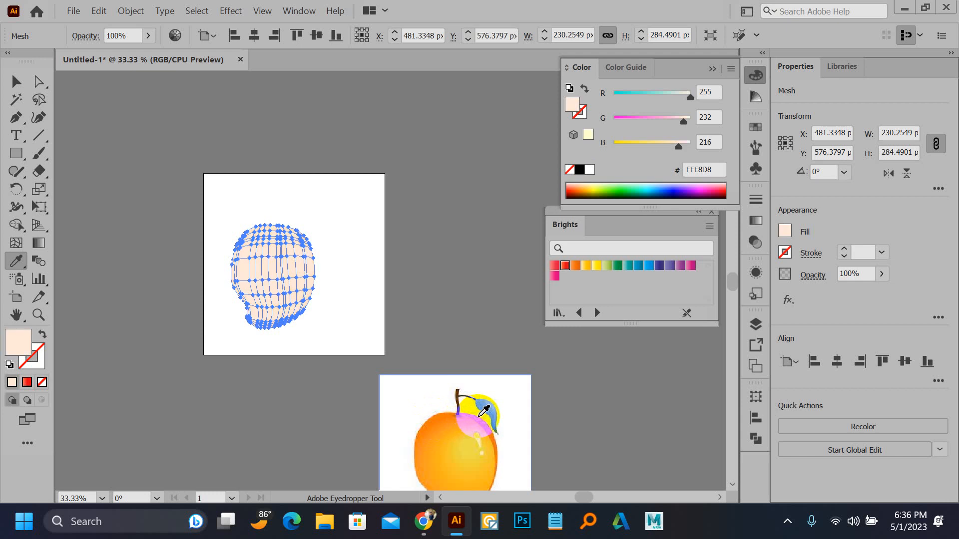
{"action": "left_click", "coordinate": [478, 421]}
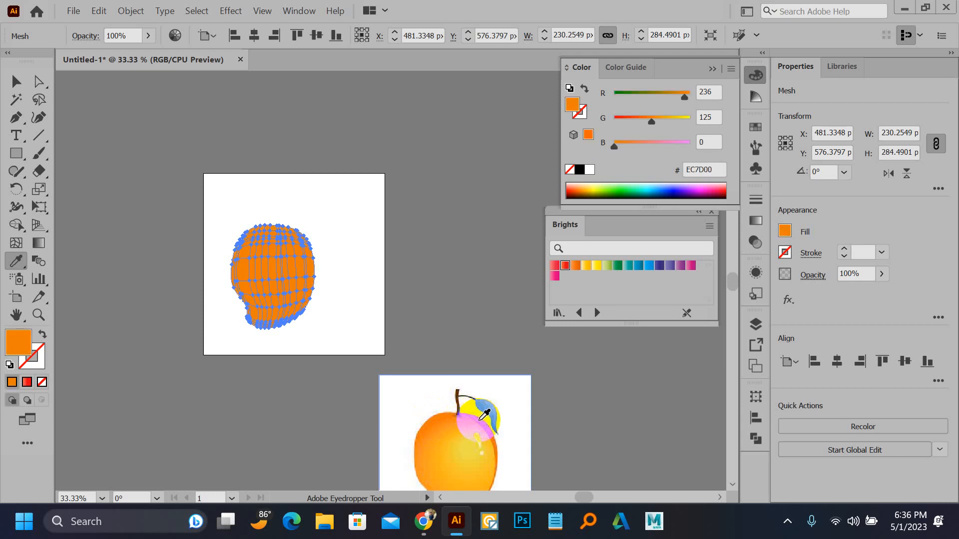
{"action": "key", "text": "a"}
{"action": "left_click", "coordinate": [434, 301]}
{"action": "key", "text": "ctrl+z"}
{"action": "left_click", "coordinate": [338, 248]}
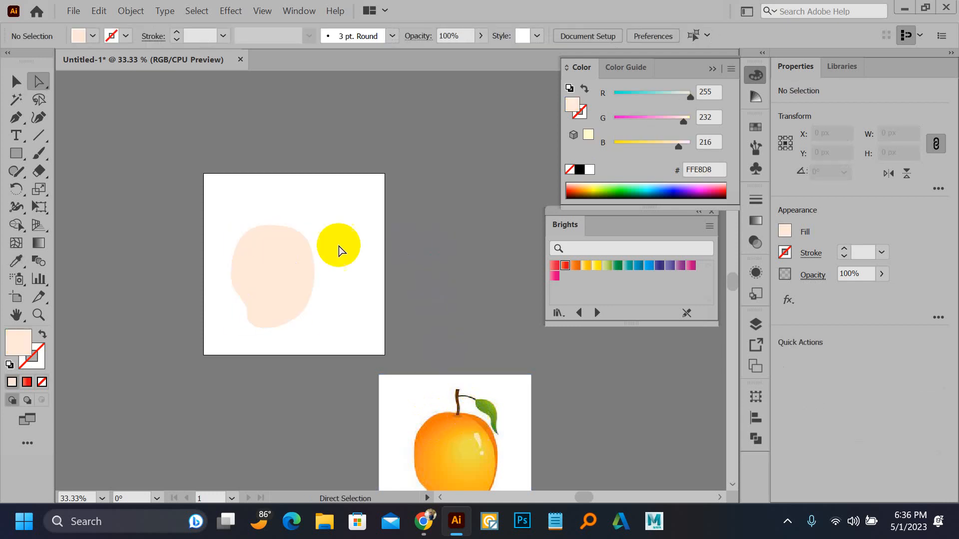
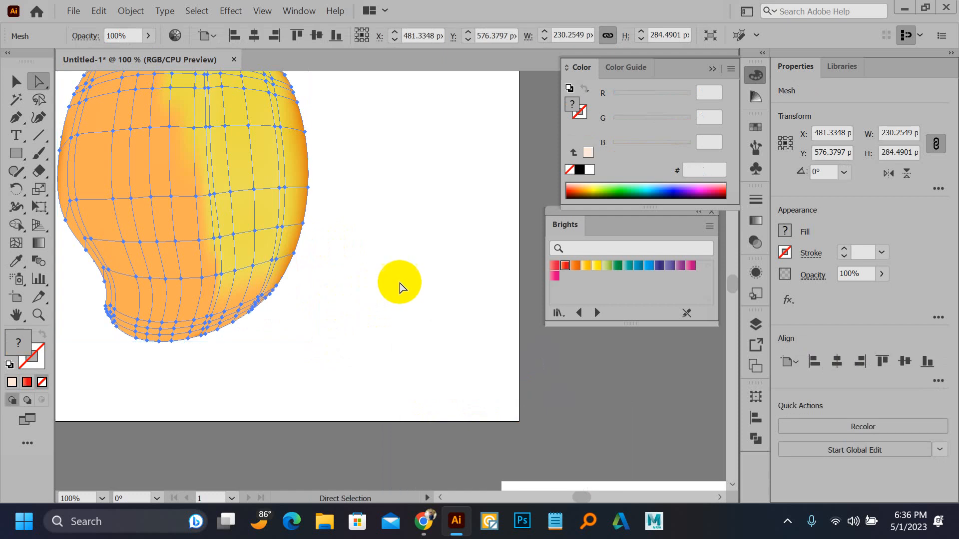
{"action": "left_click", "coordinate": [406, 289]}
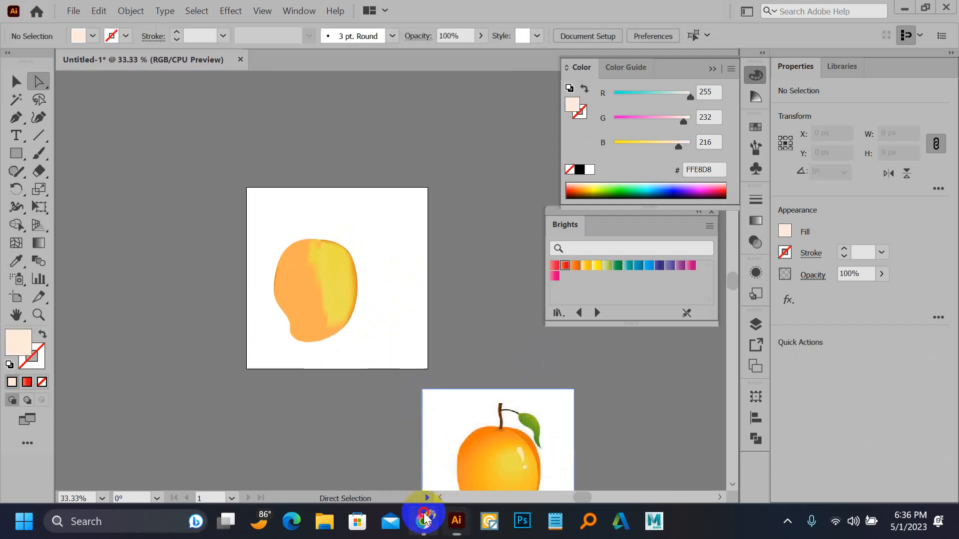
Switch to Chrome and search Google Images for "mesh tool practice image".
{"action": "left_click", "coordinate": [423, 521]}
{"action": "left_click", "coordinate": [263, 86]}
{"action": "left_click_drag", "start_coordinate": [264, 86], "coordinate": [128, 96]}
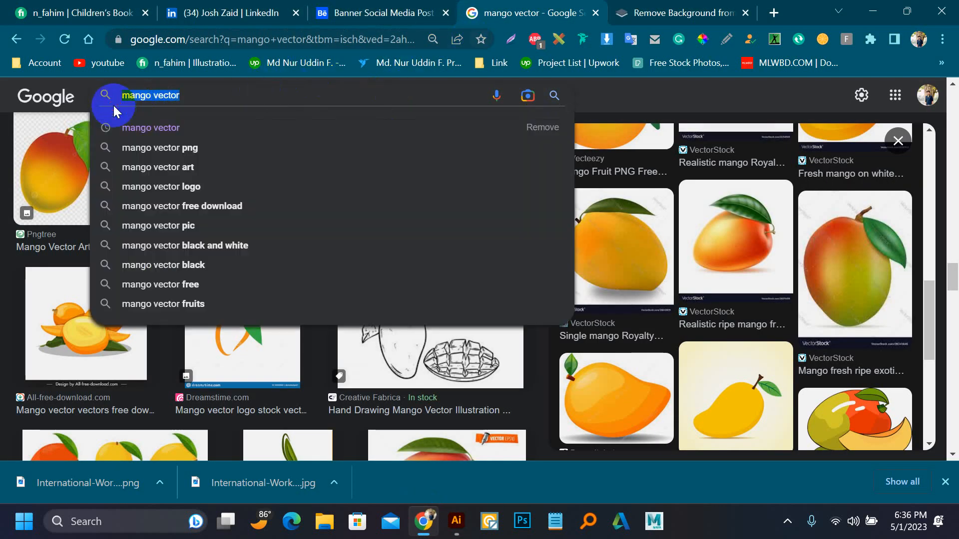
{"action": "type", "text": "mesh"}
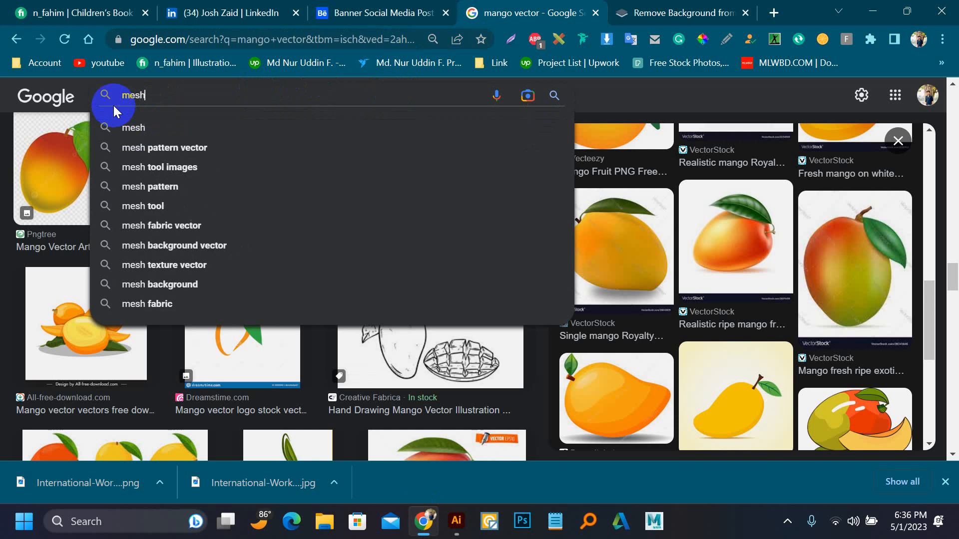
{"action": "type", "text": " tool pracgt"}
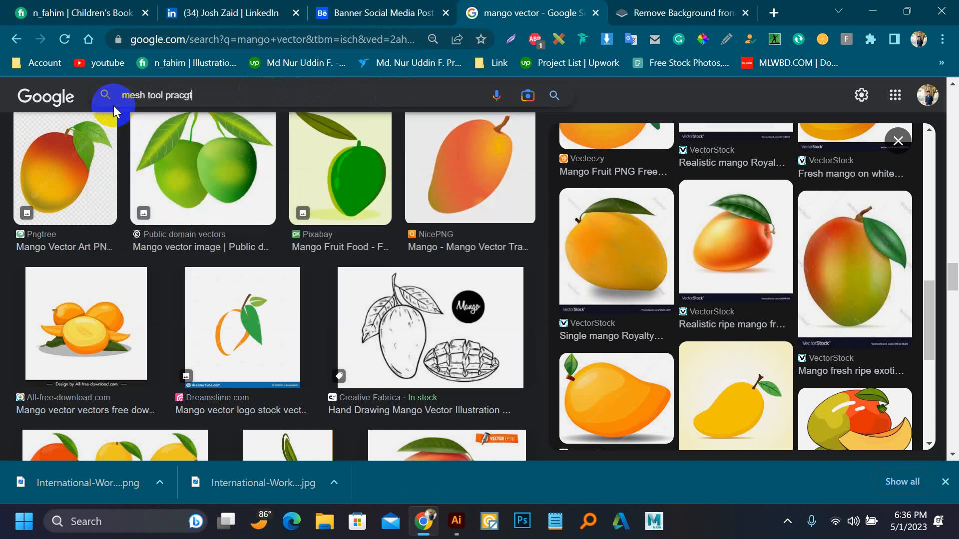
{"action": "key", "text": "BackSpace"}
{"action": "key", "text": "BackSpace"}
{"action": "type", "text": "ti"}
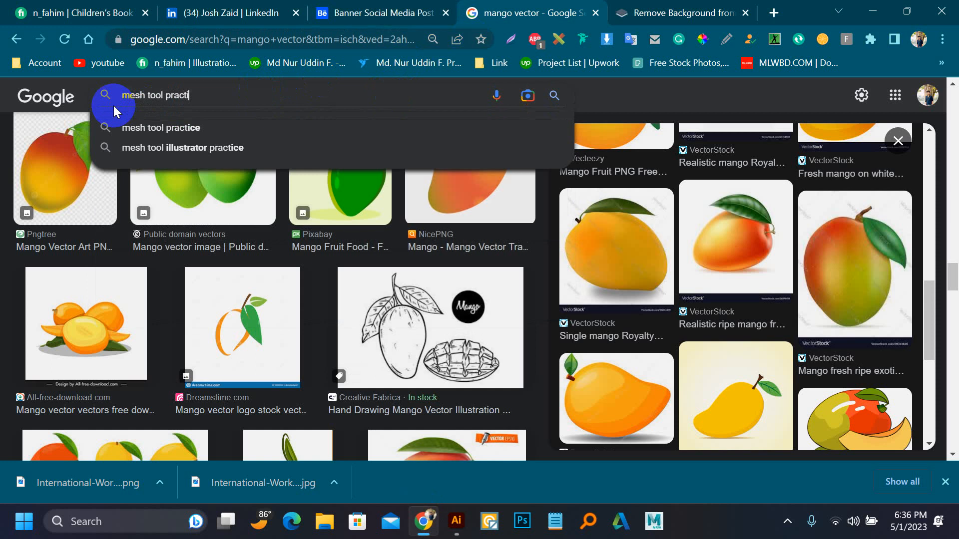
{"action": "type", "text": "ce image"}
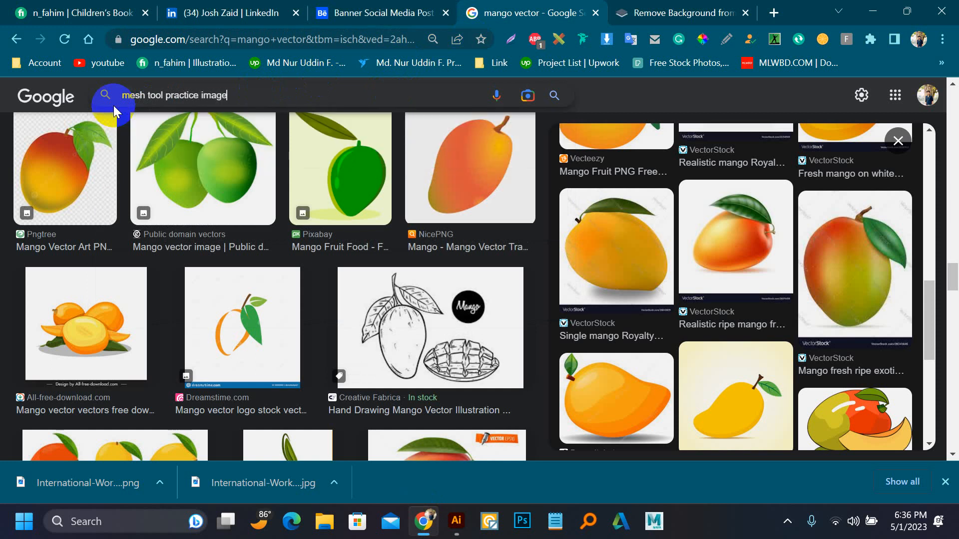
{"action": "key", "text": "Return"}
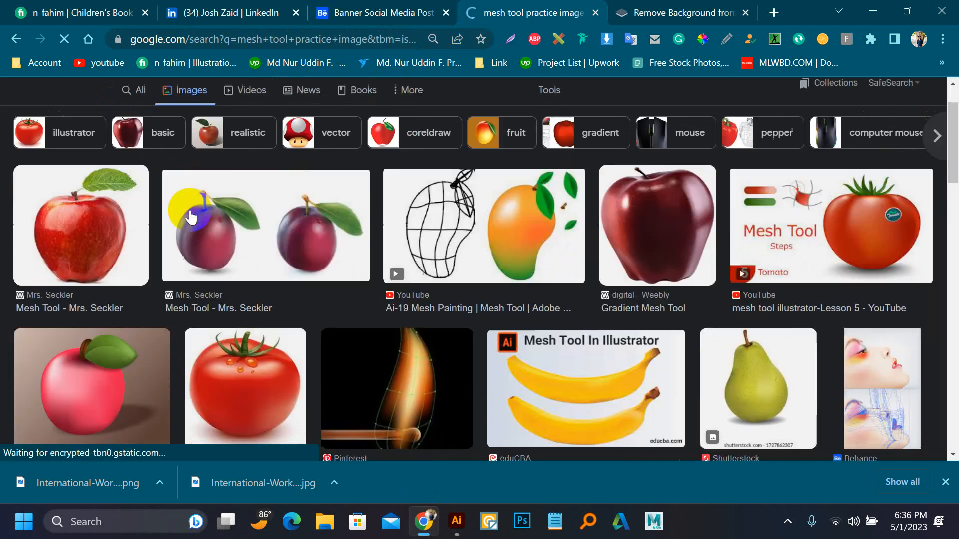
Browse the mesh tool practice images, previewing the pink apple and the Lesson 5 tomato, for further fruit examples.
{"action": "scroll", "coordinate": [150, 210], "scroll_direction": "down", "scroll_amount": 2}
{"action": "left_click", "coordinate": [89, 273]}
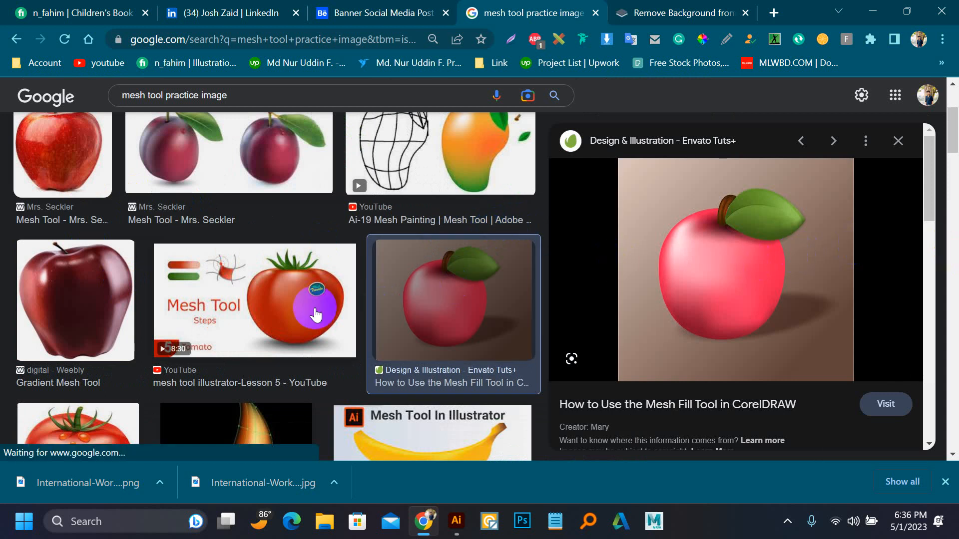
{"action": "scroll", "coordinate": [315, 299], "scroll_direction": "down", "scroll_amount": 3}
{"action": "left_click", "coordinate": [292, 169]}
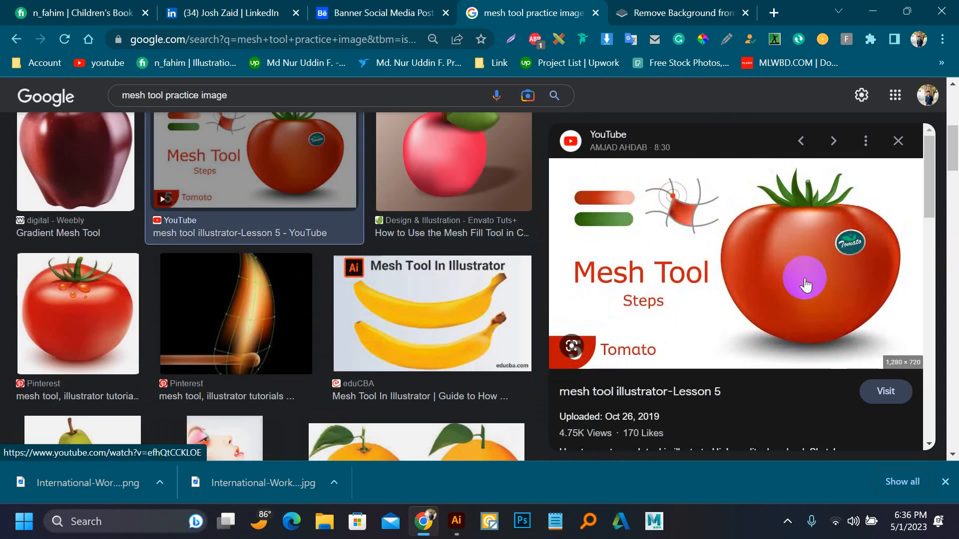
{"action": "scroll", "coordinate": [346, 381], "scroll_direction": "down", "scroll_amount": 6}
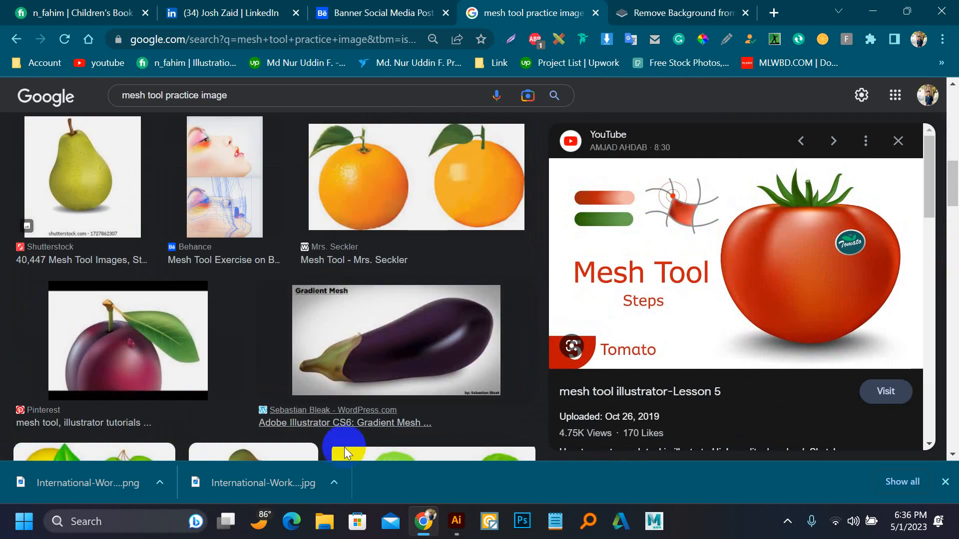
Return to Illustrator and shift the mesh points along the yellow area's left boundary toward the orange side.
{"action": "left_click", "coordinate": [452, 531]}
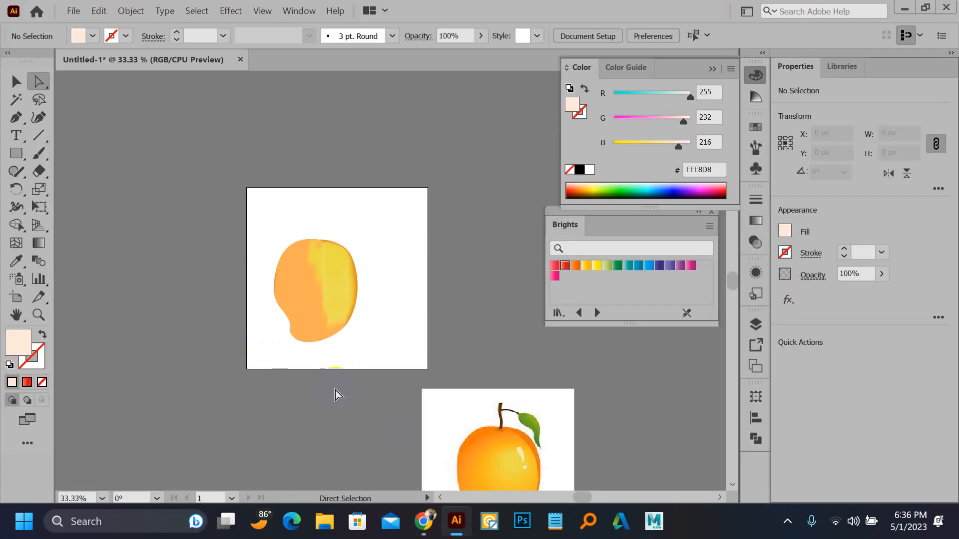
{"action": "scroll", "coordinate": [299, 318], "scroll_direction": "up", "scroll_amount": 2}
{"action": "left_click_drag", "start_coordinate": [313, 302], "coordinate": [297, 329]}
{"action": "scroll", "coordinate": [292, 240], "scroll_direction": "down", "scroll_amount": 3}
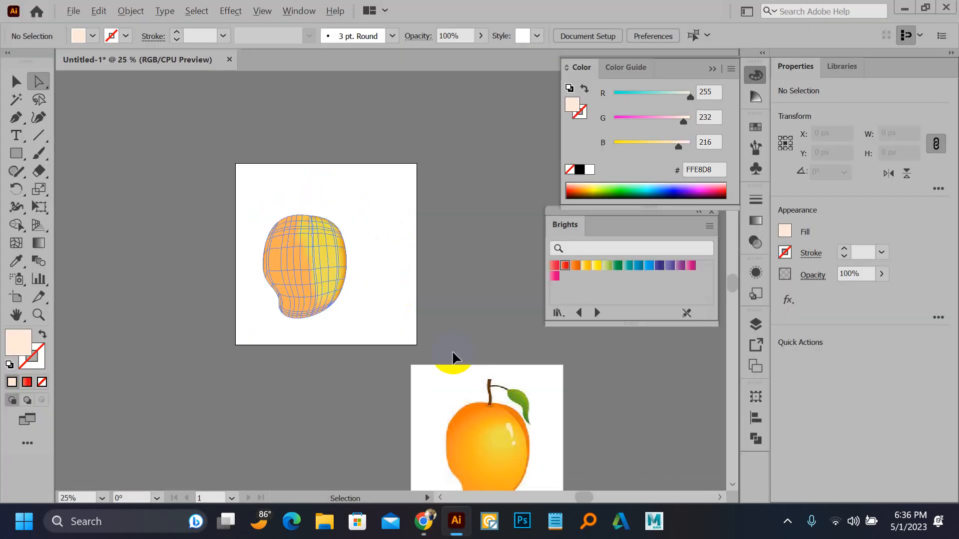
{"action": "scroll", "coordinate": [323, 255], "scroll_direction": "up", "scroll_amount": 3}
{"action": "scroll", "coordinate": [324, 259], "scroll_direction": "up", "scroll_amount": 2}
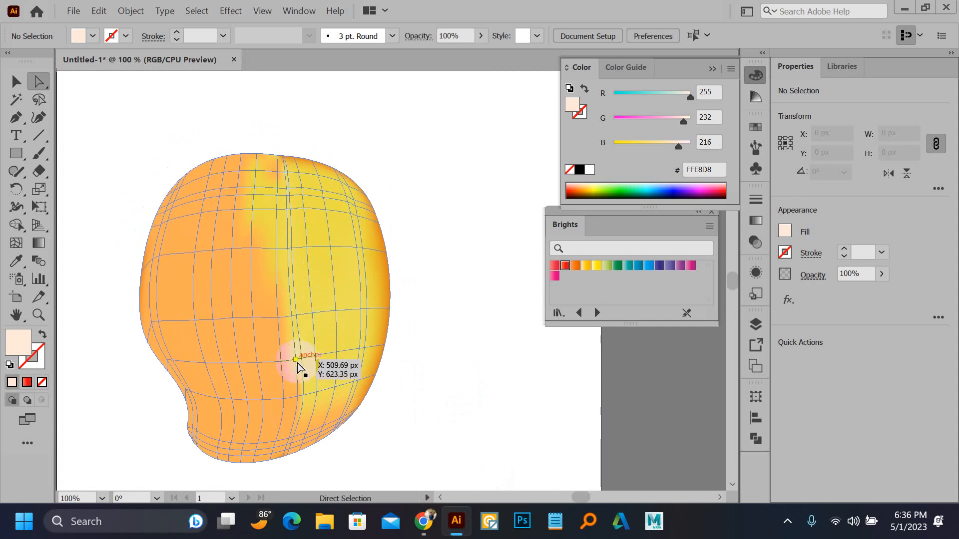
{"action": "left_click_drag", "start_coordinate": [296, 360], "coordinate": [287, 356]}
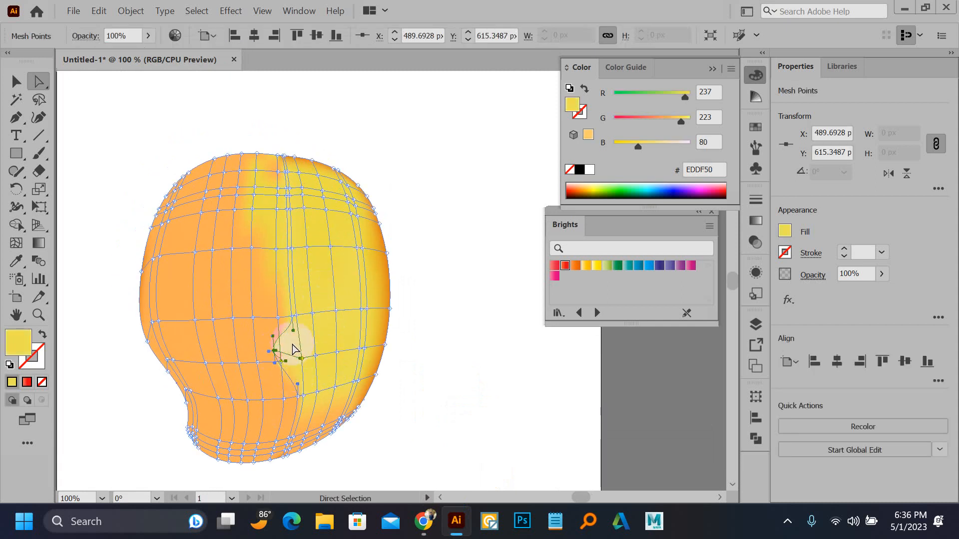
{"action": "left_click_drag", "start_coordinate": [289, 315], "coordinate": [267, 285]}
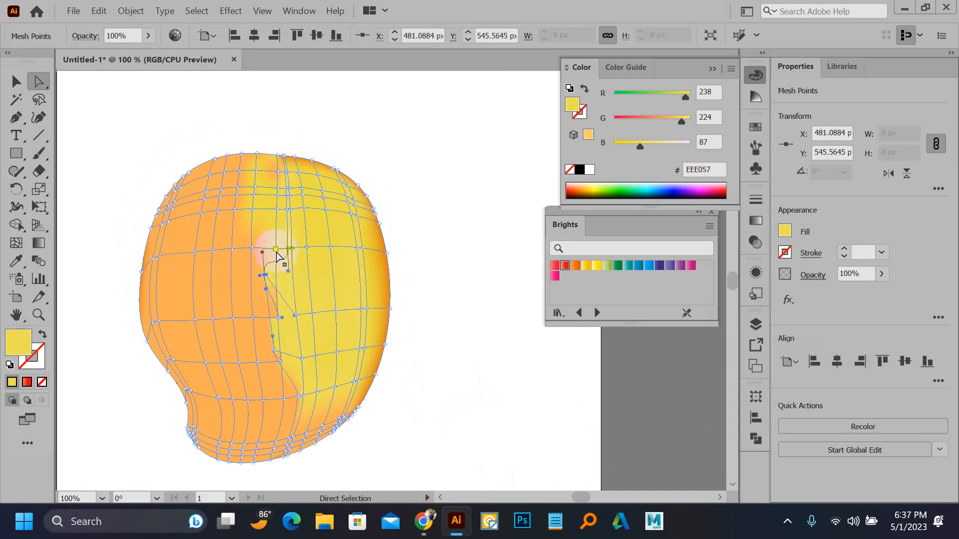
{"action": "left_click_drag", "start_coordinate": [278, 252], "coordinate": [266, 267]}
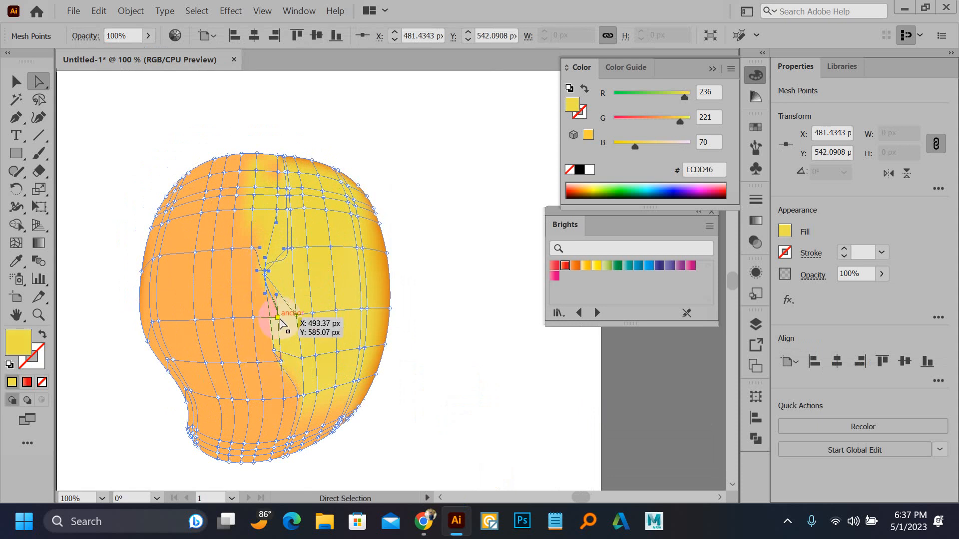
{"action": "left_click_drag", "start_coordinate": [277, 317], "coordinate": [257, 284]}
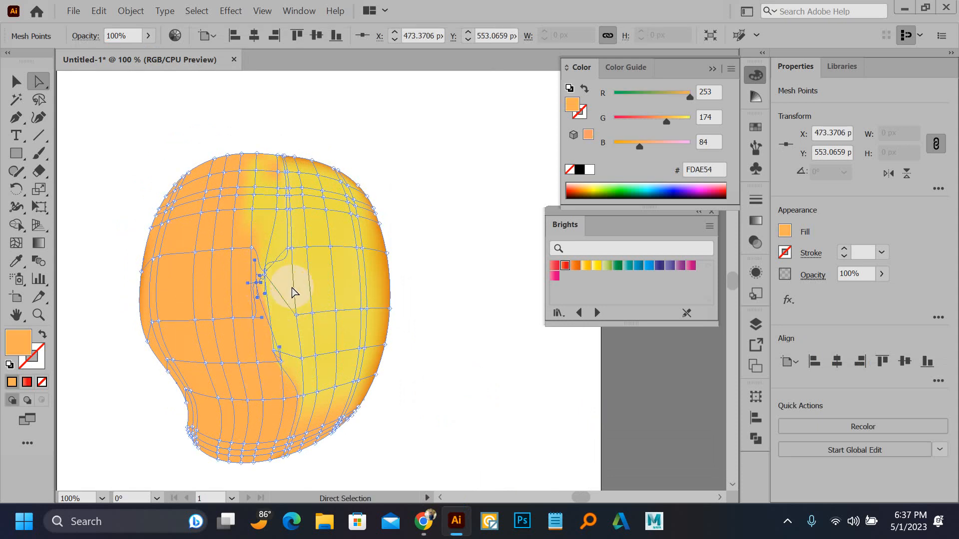
Move the yellow area's upper-left mesh point down to about X 465, Y 507 px, raise a point near the top edge, and deselect.
{"action": "left_click_drag", "start_coordinate": [253, 212], "coordinate": [247, 235]}
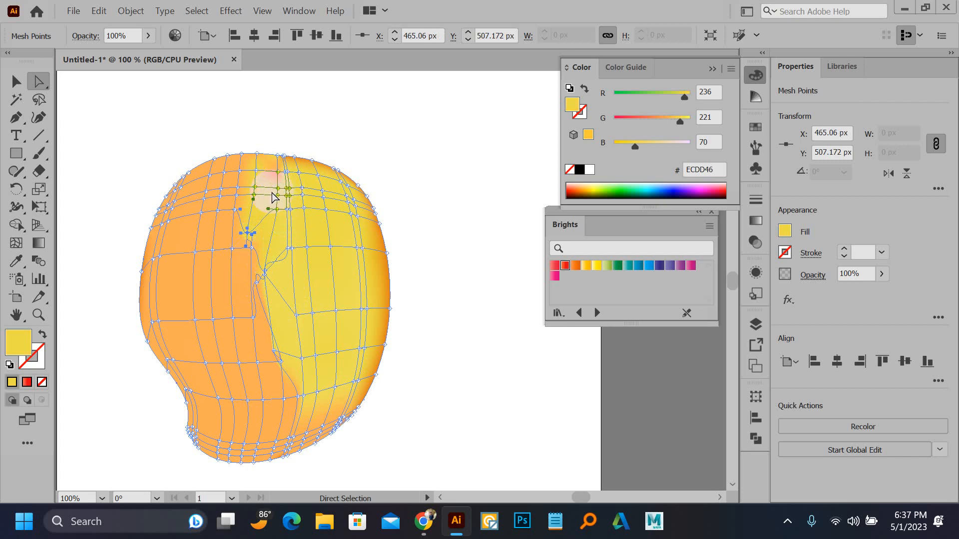
{"action": "left_click_drag", "start_coordinate": [279, 192], "coordinate": [280, 161]}
{"action": "left_click", "coordinate": [320, 148]}
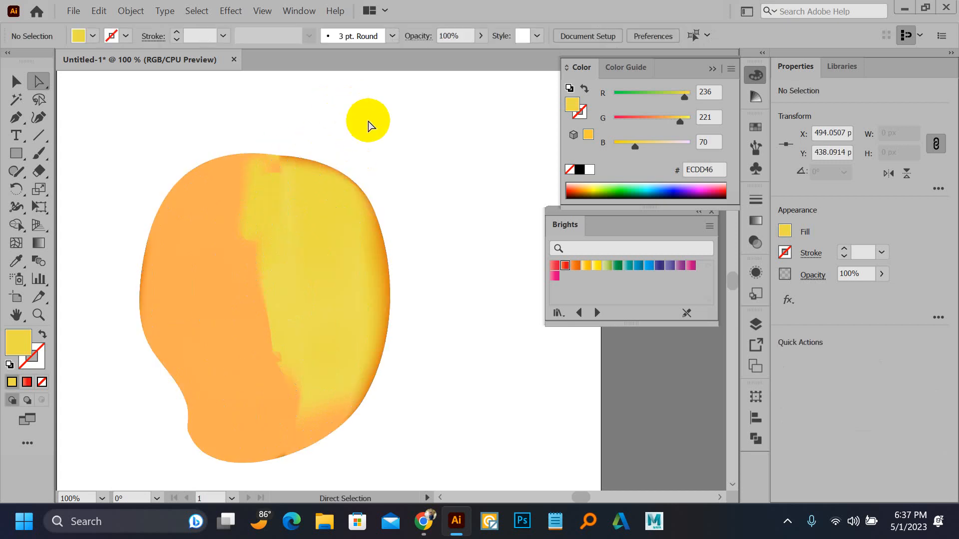
Move the lower yellow boundary point to about X 493, Y 624 px, adjust the neighboring orange boundary points, and deselect the mesh.
{"action": "left_click", "coordinate": [274, 355]}
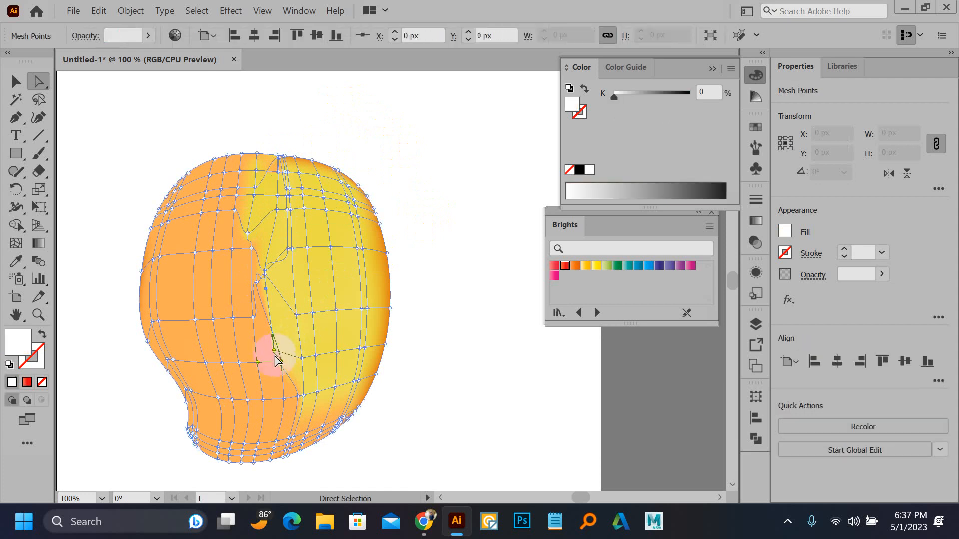
{"action": "left_click", "coordinate": [281, 360]}
{"action": "mouse_move", "coordinate": [281, 363]}
{"action": "left_mouse_down"}
{"action": "mouse_move", "coordinate": [259, 361]}
{"action": "mouse_move", "coordinate": [277, 360]}
{"action": "left_mouse_up"}
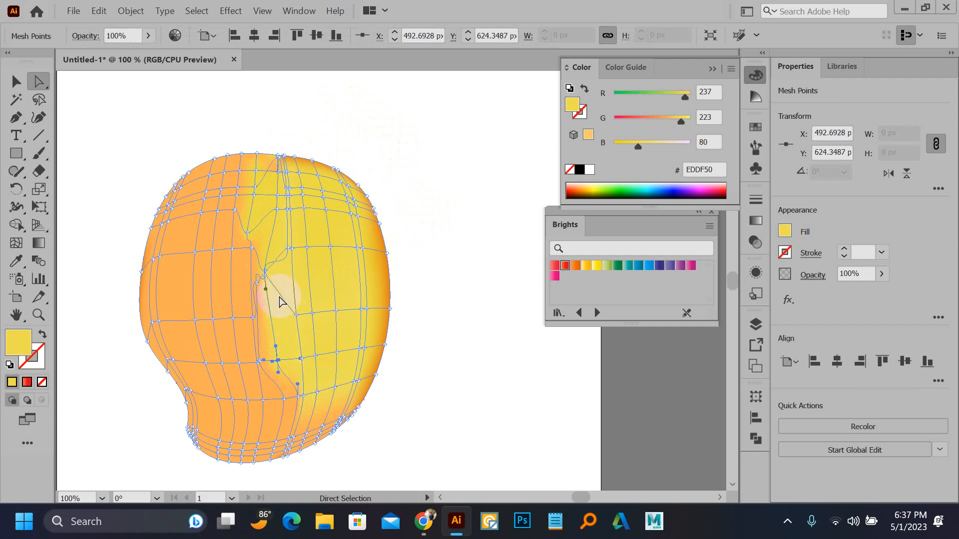
{"action": "left_click_drag", "start_coordinate": [254, 252], "coordinate": [331, 160]}
{"action": "left_click", "coordinate": [396, 150]}
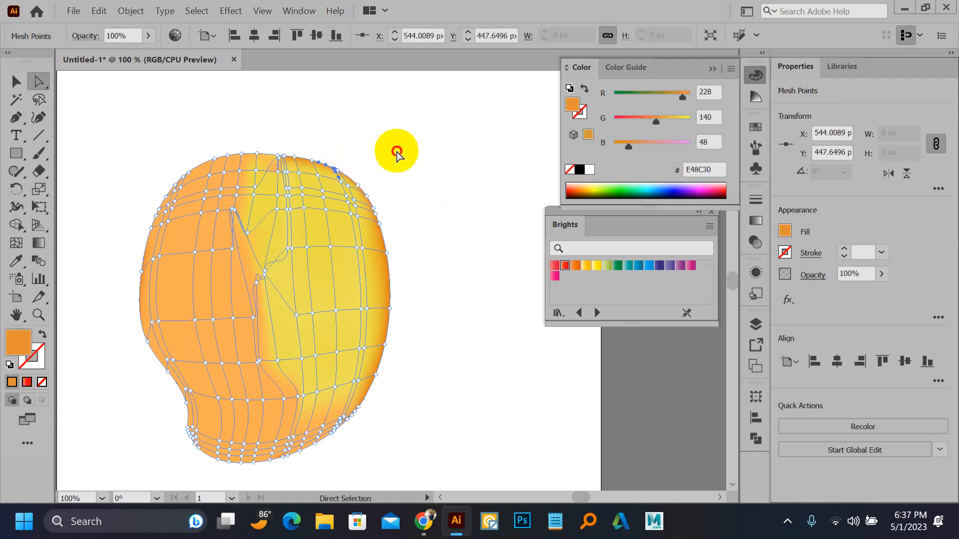
{"action": "key", "text": "ctrl+minus"}
{"action": "key", "text": "ctrl+minus"}
{"action": "left_click", "coordinate": [188, 336]}
{"action": "key", "text": "ctrl+plus"}
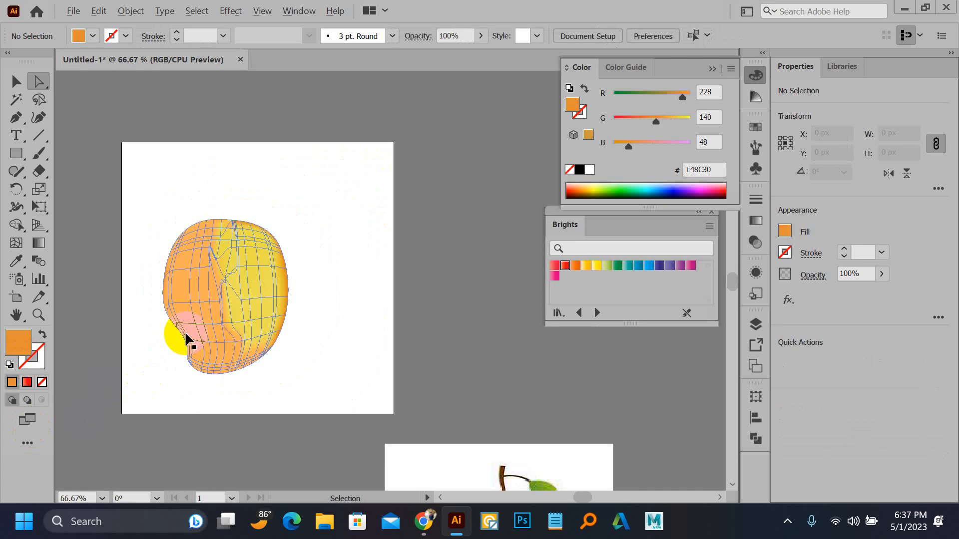
Try to fill the yellow mesh point at about X 520, Y 520 px with a yellow gradient from the Brights library.
{"action": "left_click_drag", "start_coordinate": [264, 254], "coordinate": [269, 243]}
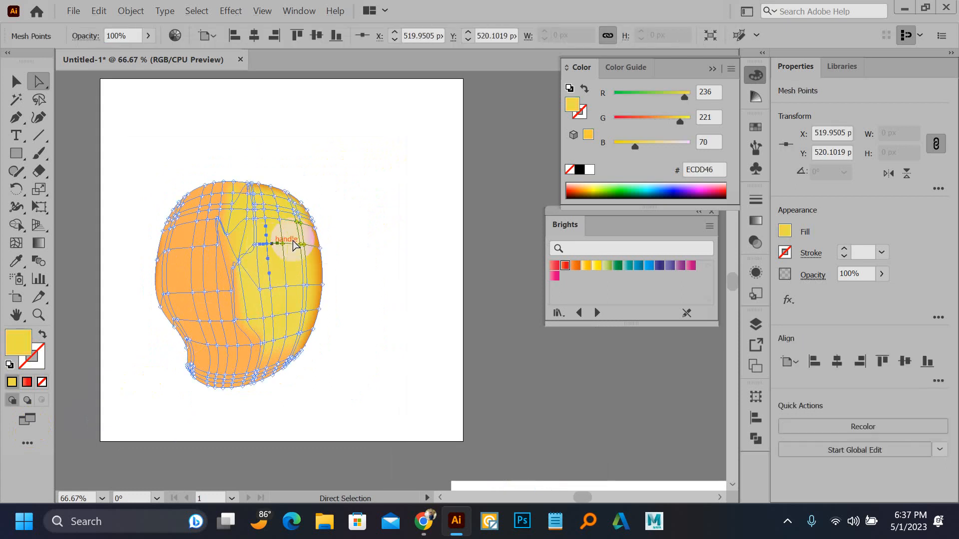
{"action": "left_click", "coordinate": [594, 265]}
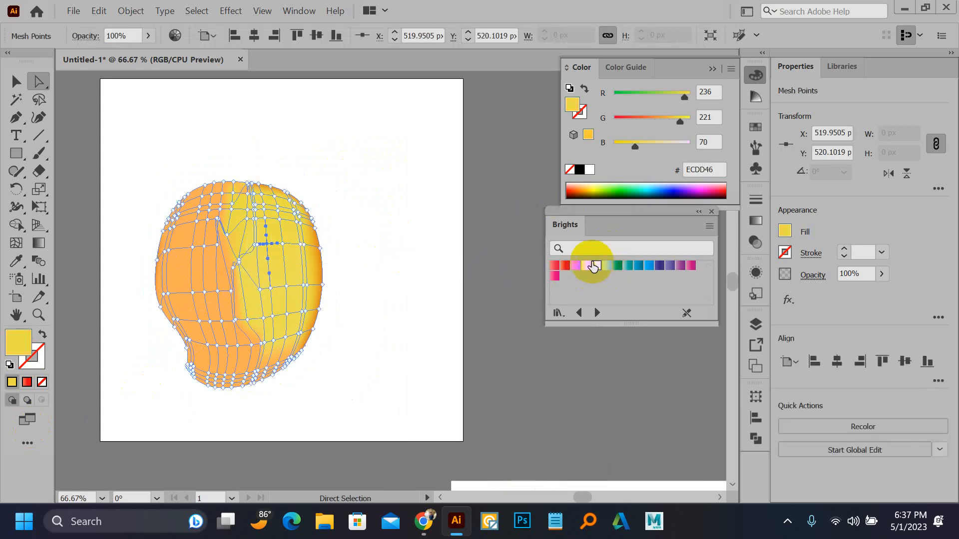
{"action": "left_click", "coordinate": [424, 258]}
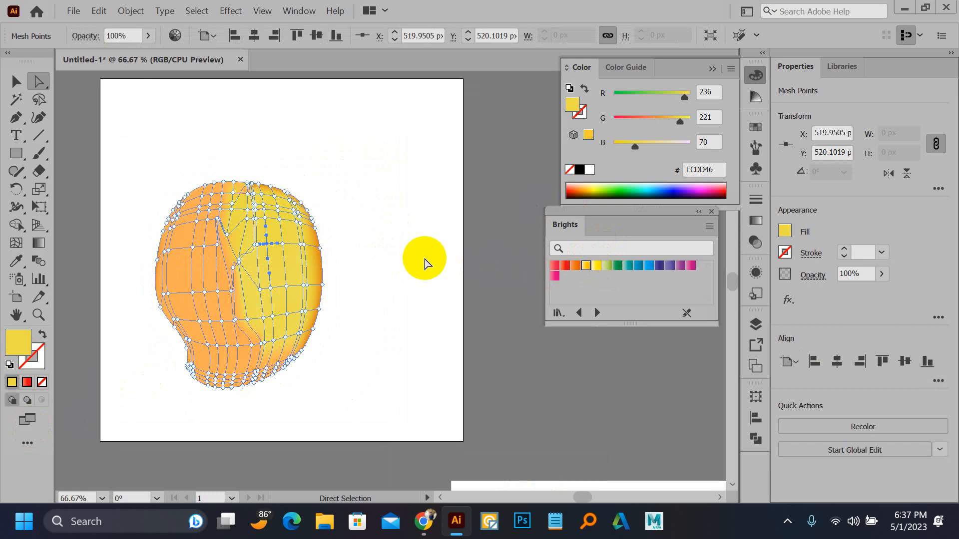
{"action": "scroll", "coordinate": [193, 242], "scroll_direction": "up", "scroll_amount": 2}
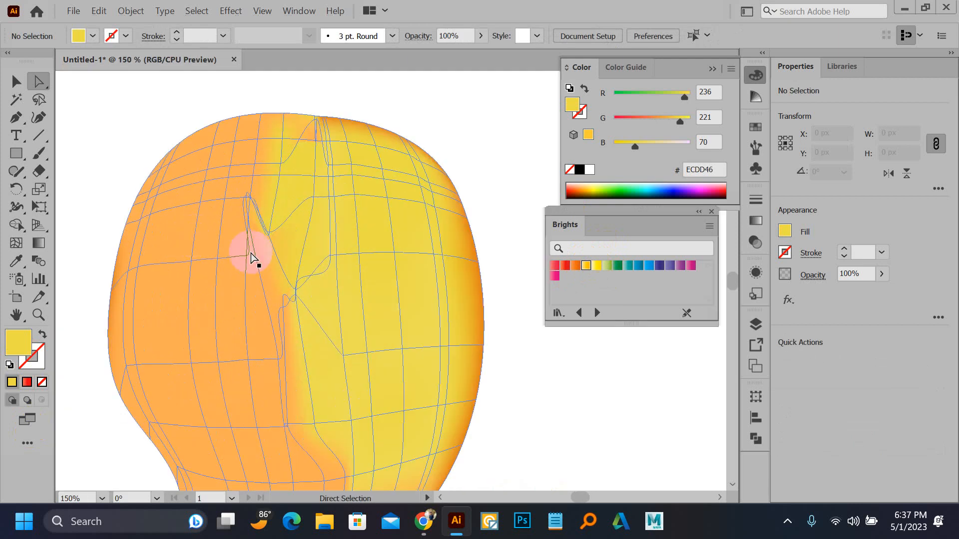
{"action": "left_click", "coordinate": [331, 257]}
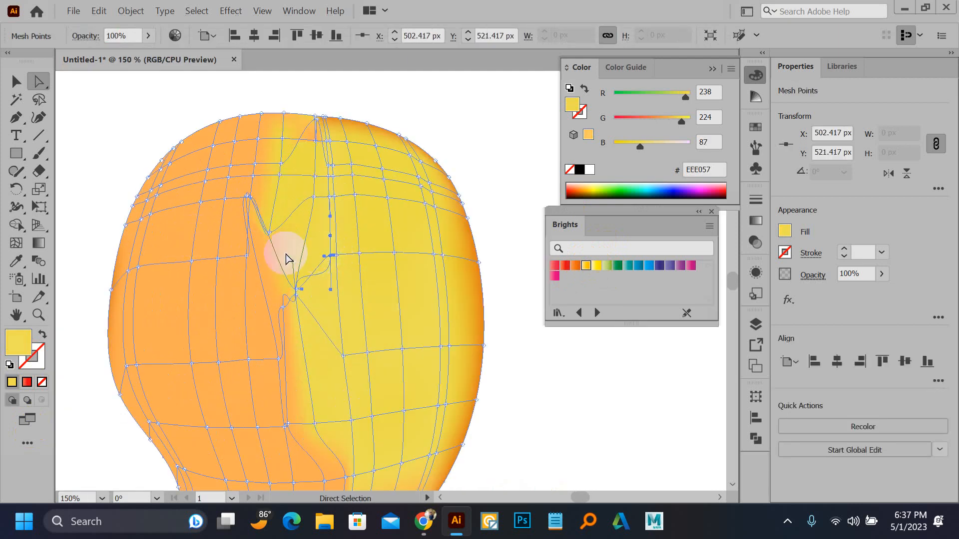
{"action": "left_click", "coordinate": [100, 150]}
{"action": "scroll", "coordinate": [136, 307], "scroll_direction": "down", "scroll_amount": 3}
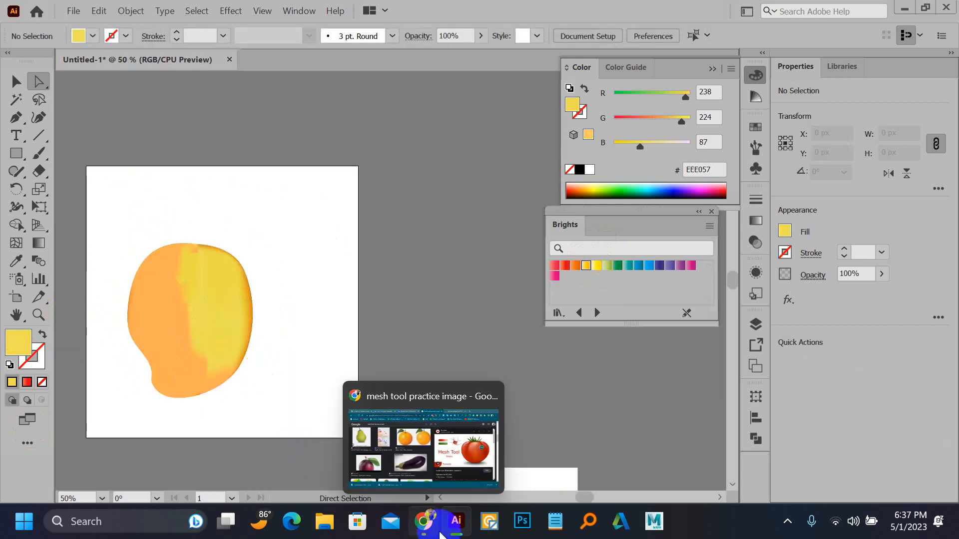
Switch to Chrome, browse the mesh tool practice images, and open the orange pepper example "The Mesh Tool - Coloring and Shading".
{"action": "left_click", "coordinate": [423, 521]}
{"action": "scroll", "coordinate": [219, 336], "scroll_direction": "down", "scroll_amount": 5}
{"action": "scroll", "coordinate": [220, 336], "scroll_direction": "down", "scroll_amount": 9}
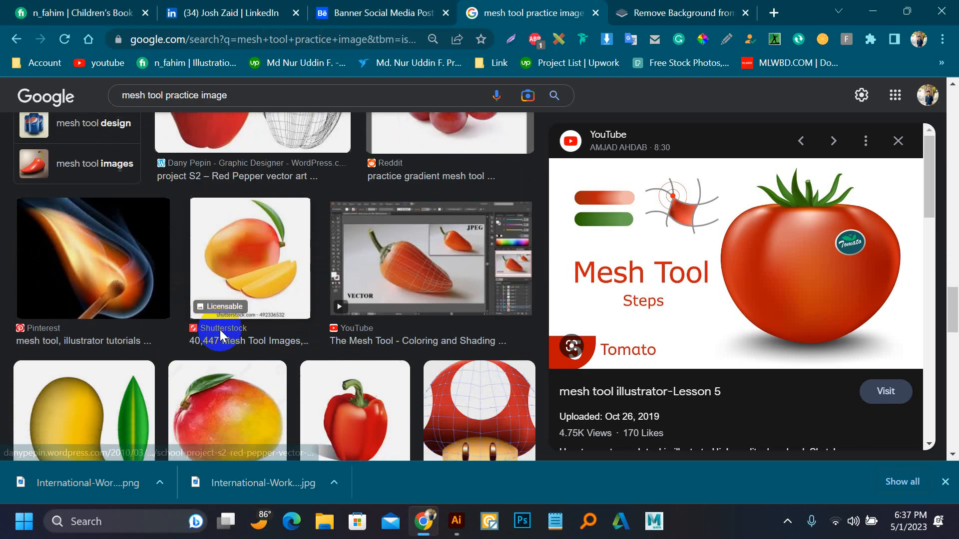
{"action": "scroll", "coordinate": [192, 329], "scroll_direction": "up", "scroll_amount": 4}
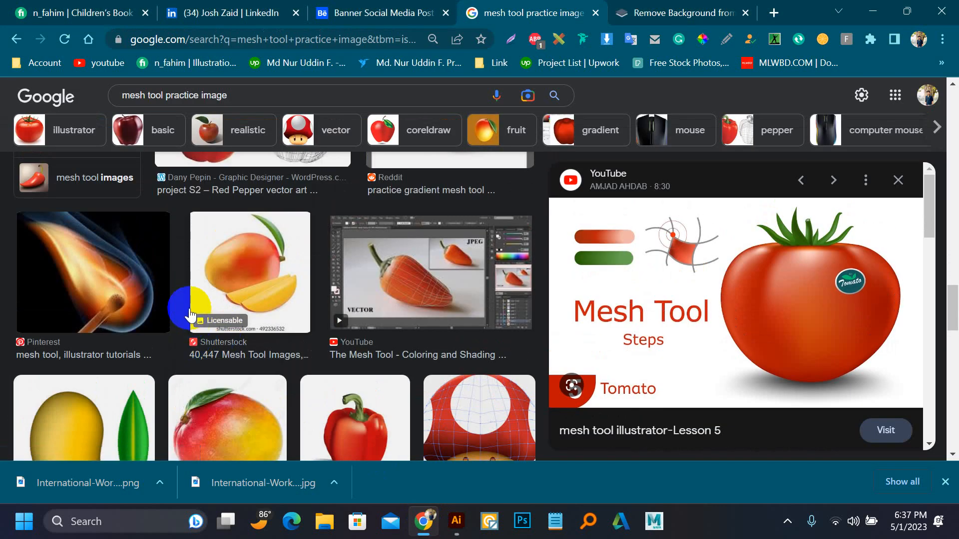
{"action": "left_click", "coordinate": [396, 279]}
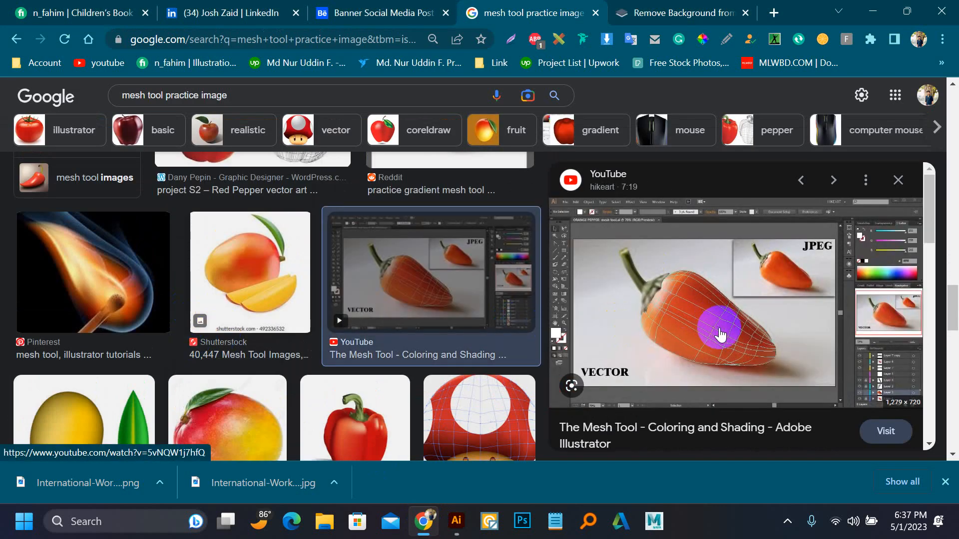
Return to Illustrator and move the whole mango mesh off the artboard to about X 1156, Y 367 px.
{"action": "left_click", "coordinate": [452, 520]}
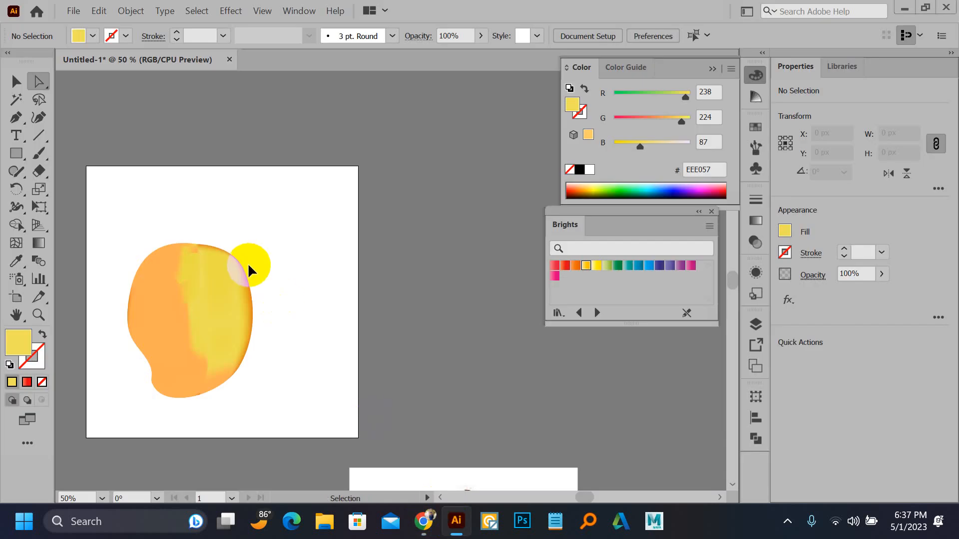
{"action": "scroll", "coordinate": [248, 265], "scroll_direction": "down", "scroll_amount": 1}
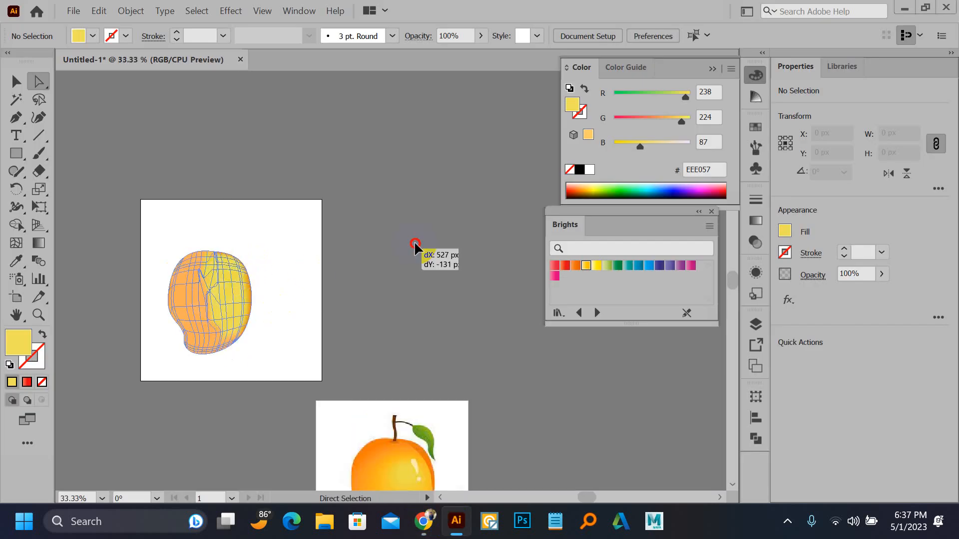
{"action": "key", "text": "ctrl+a"}
{"action": "key", "text": "p"}
{"action": "key", "text": "v"}
{"action": "left_click_drag", "start_coordinate": [222, 277], "coordinate": [460, 211]}
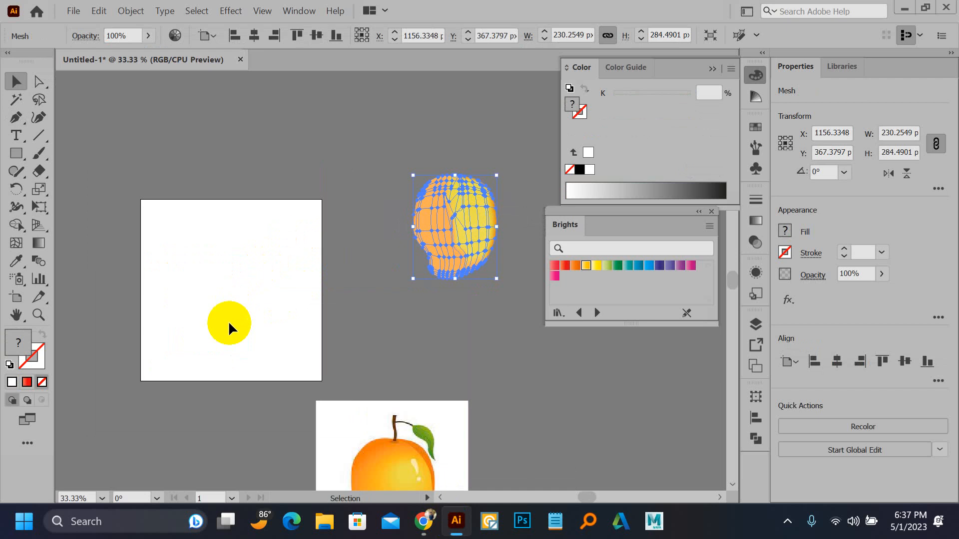
Start a white pepper outline on the artboard with the Pen tool, placing curved anchors at X 534, Y 408; X 676, Y 576; and X 644, Y 679 px.
{"action": "key", "text": "p"}
{"action": "left_click", "coordinate": [205, 258]}
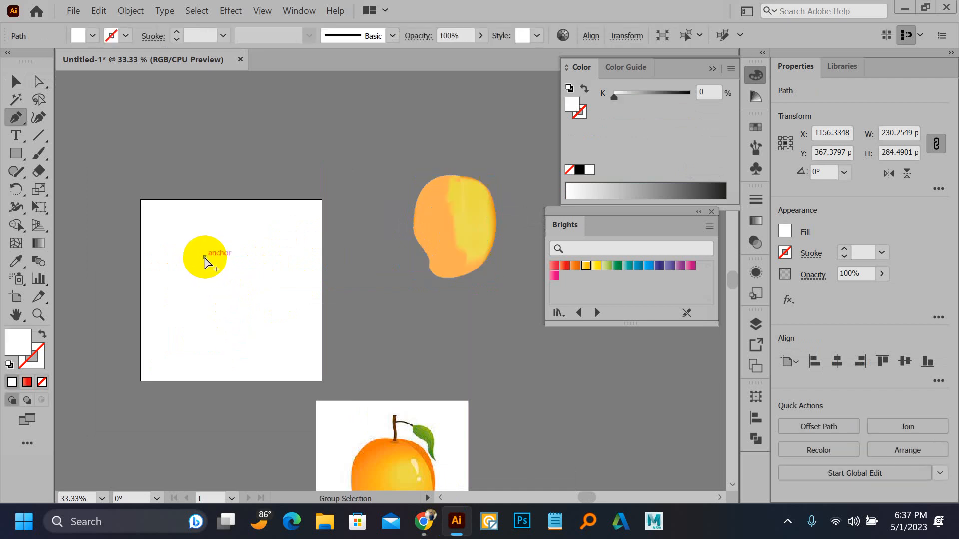
{"action": "key", "text": "ctrl+equal"}
{"action": "key", "text": "ctrl+equal"}
{"action": "left_click_drag", "start_coordinate": [254, 226], "coordinate": [292, 219]}
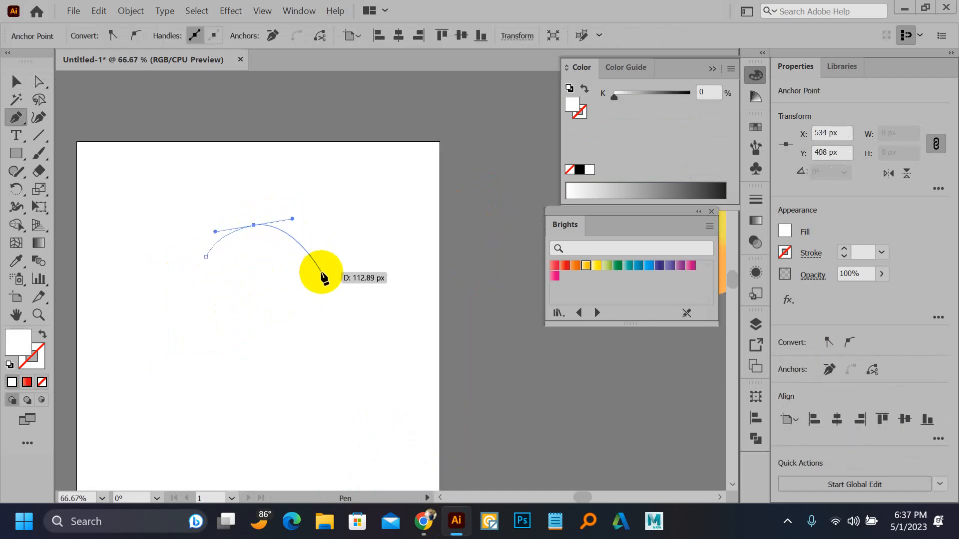
{"action": "left_click_drag", "start_coordinate": [356, 347], "coordinate": [382, 386]}
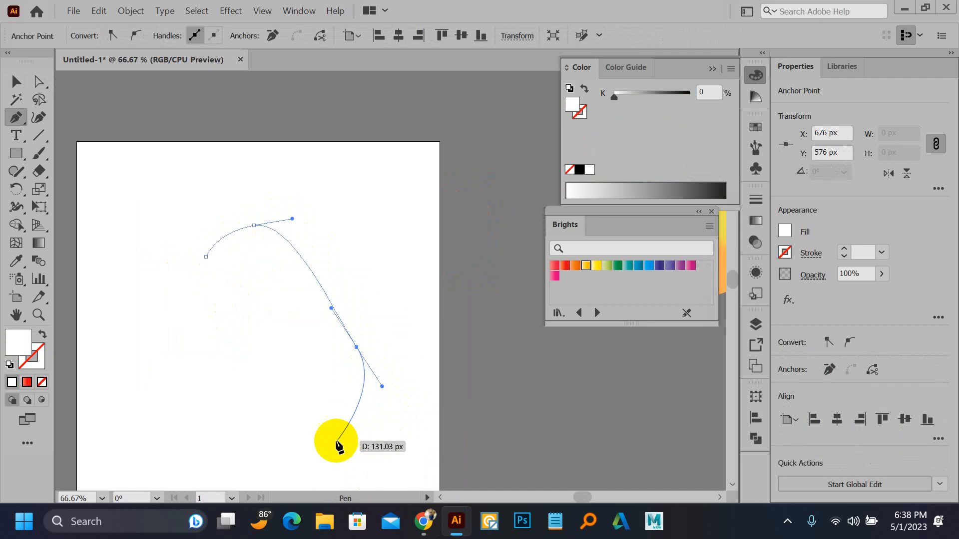
{"action": "left_click_drag", "start_coordinate": [333, 421], "coordinate": [241, 383]}
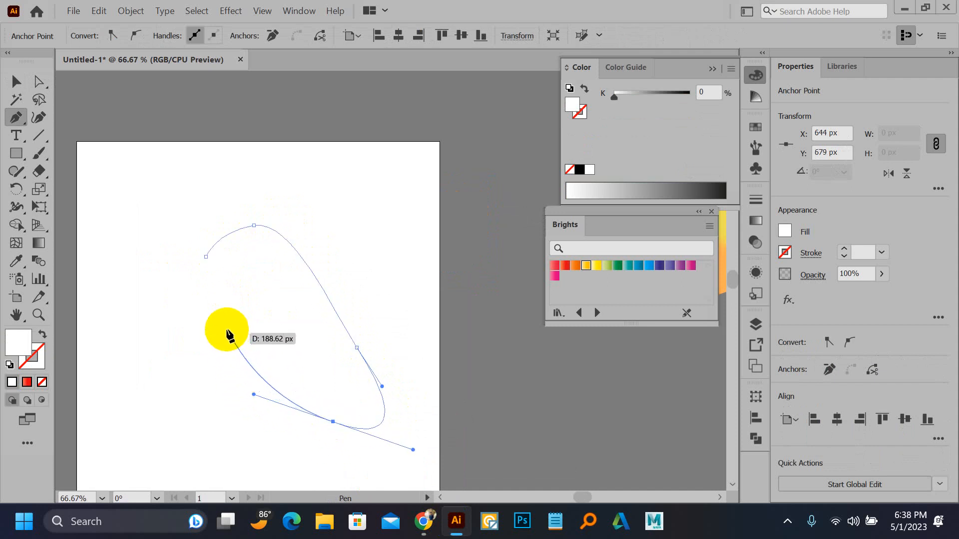
{"action": "left_click_drag", "start_coordinate": [218, 316], "coordinate": [228, 207]}
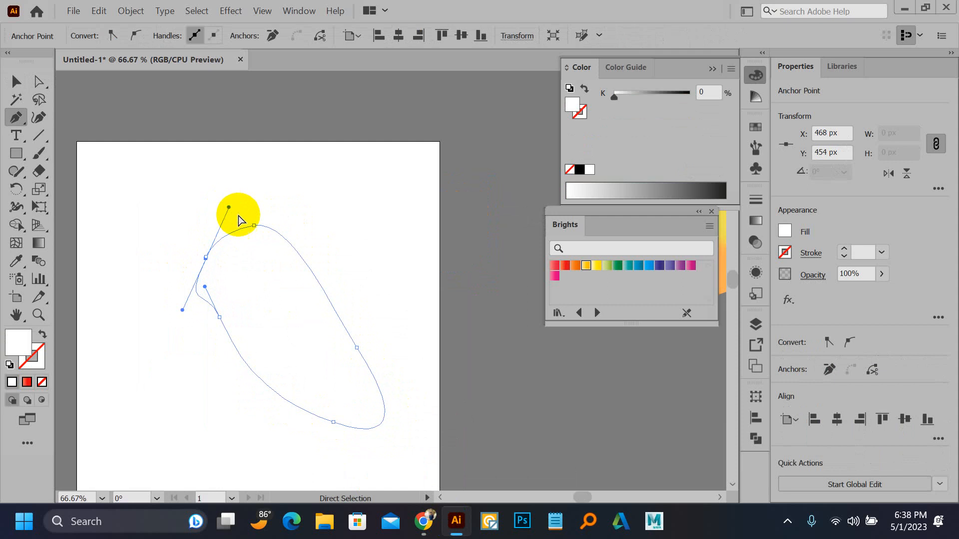
{"action": "key", "text": "ctrl+z"}
{"action": "key", "text": "ctrl+z"}
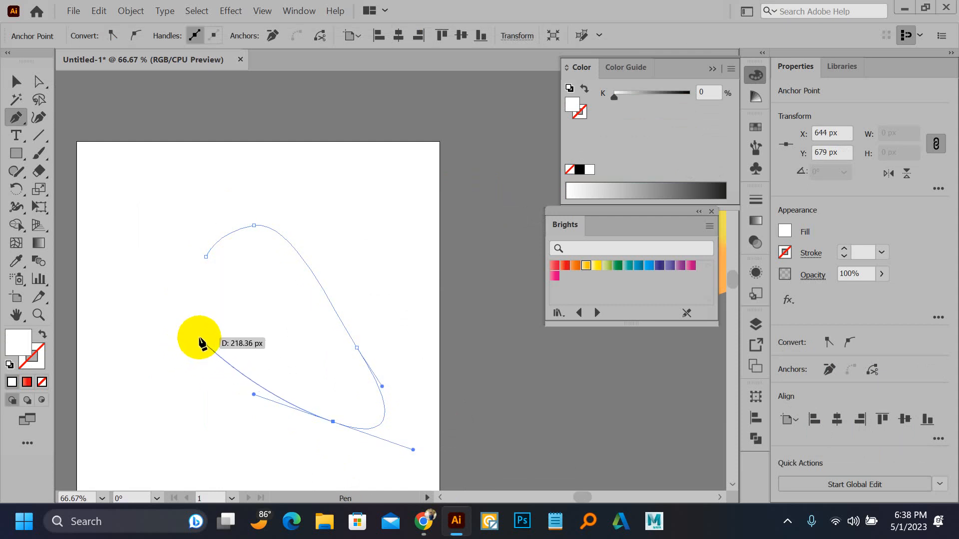
Close the pepper outline through a curved anchor at X 459, Y 563 px and activate the Mesh tool.
{"action": "left_click_drag", "start_coordinate": [200, 338], "coordinate": [170, 298]}
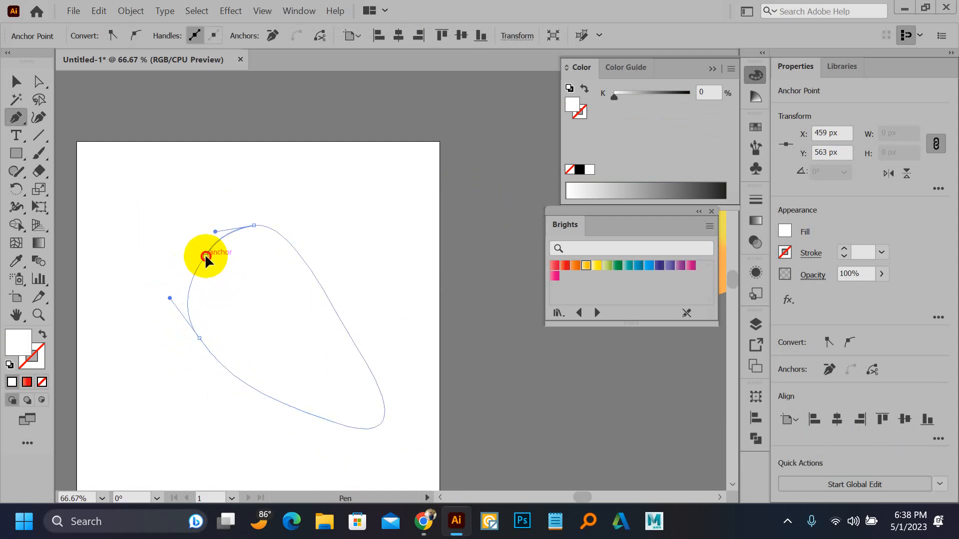
{"action": "left_click", "coordinate": [206, 255]}
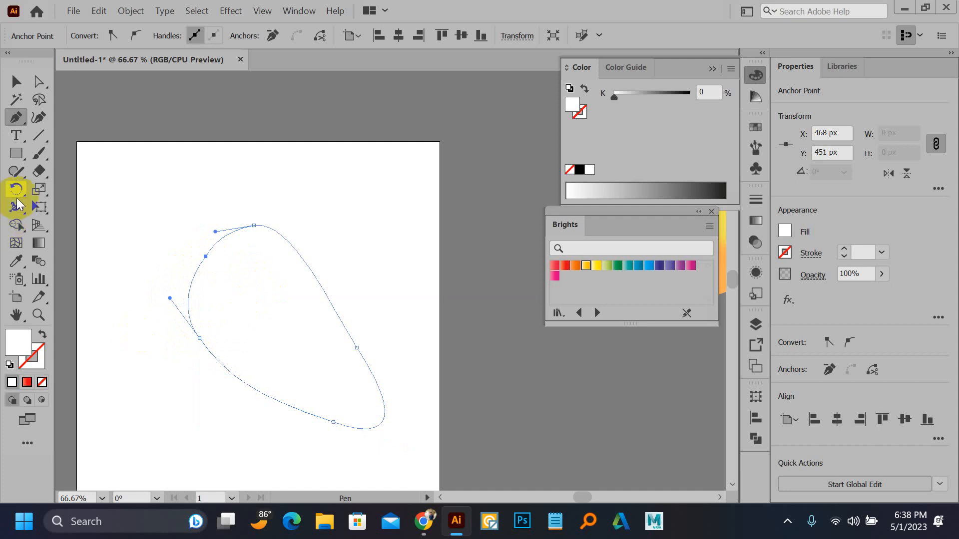
{"action": "left_click", "coordinate": [16, 243]}
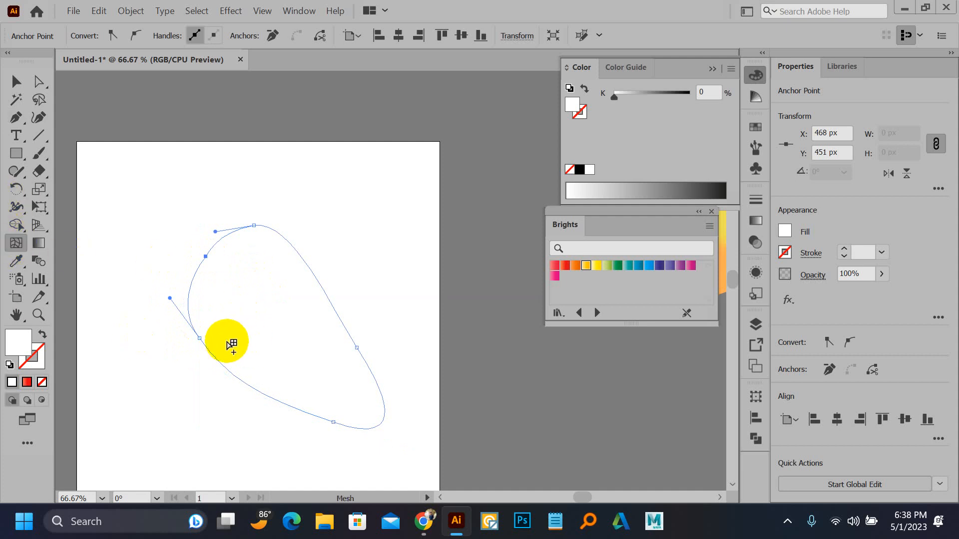
{"action": "left_click", "coordinate": [215, 338]}
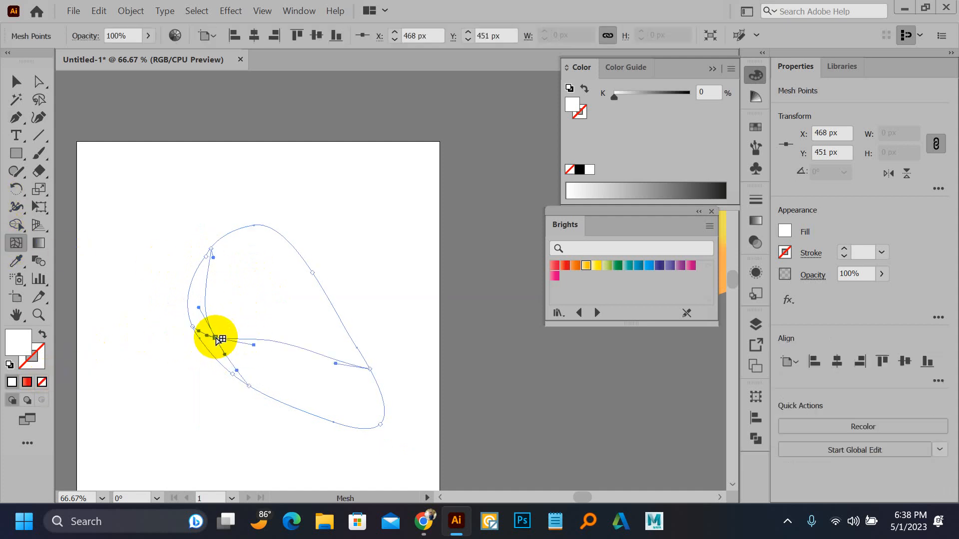
{"action": "key", "text": "ctrl+z"}
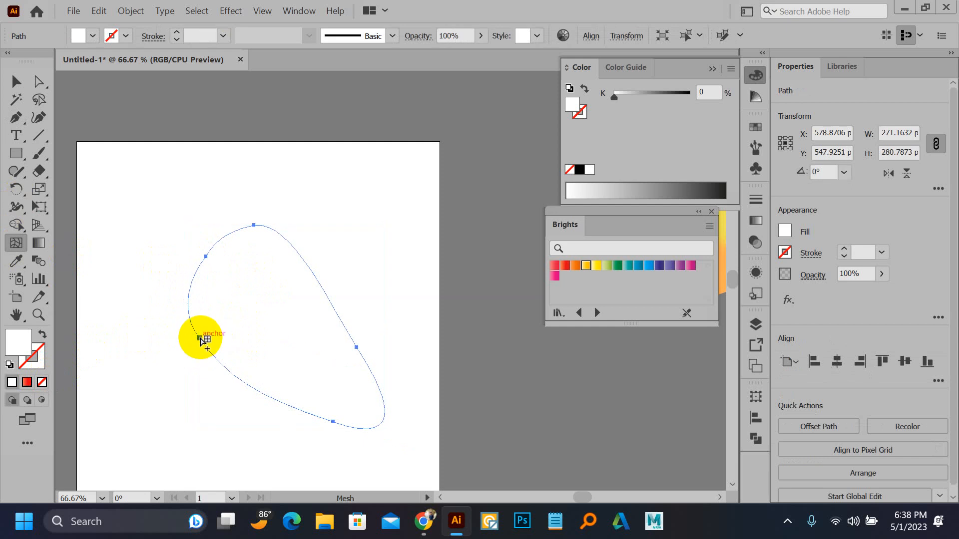
{"action": "left_click", "coordinate": [199, 338]}
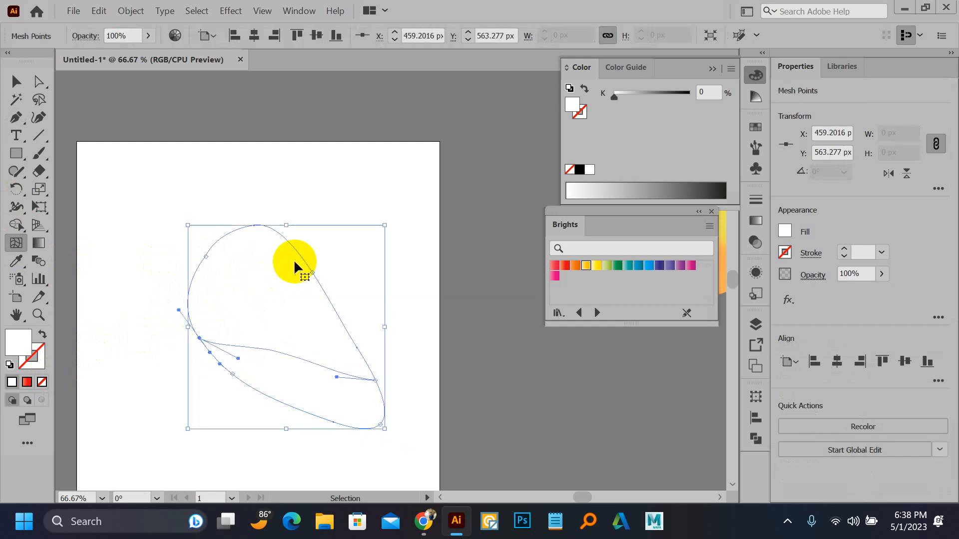
{"action": "key", "text": "ctrl+z"}
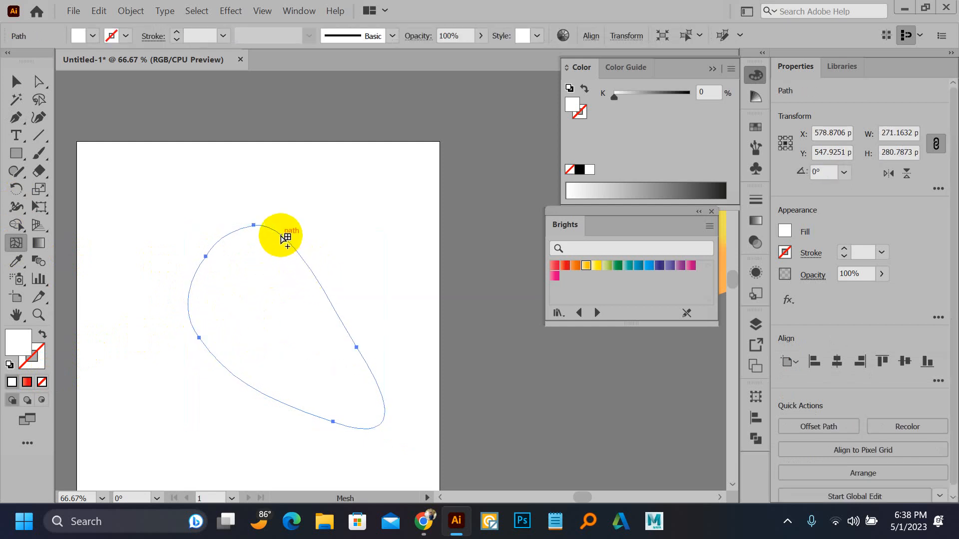
Build the pepper's mesh with points along its upper-right edge and one inside near the lower edge at about X 549, Y 621 px.
{"action": "left_click", "coordinate": [285, 238]}
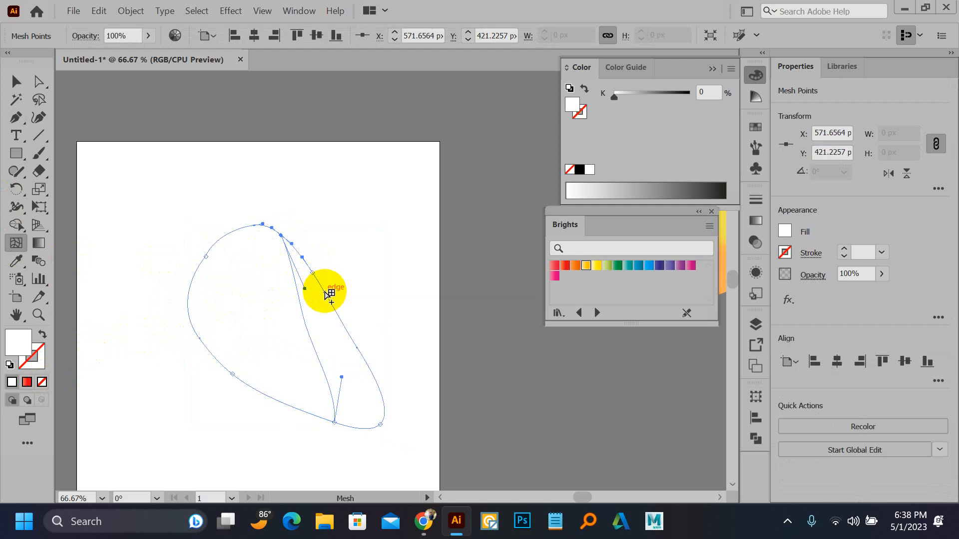
{"action": "left_click", "coordinate": [343, 327]}
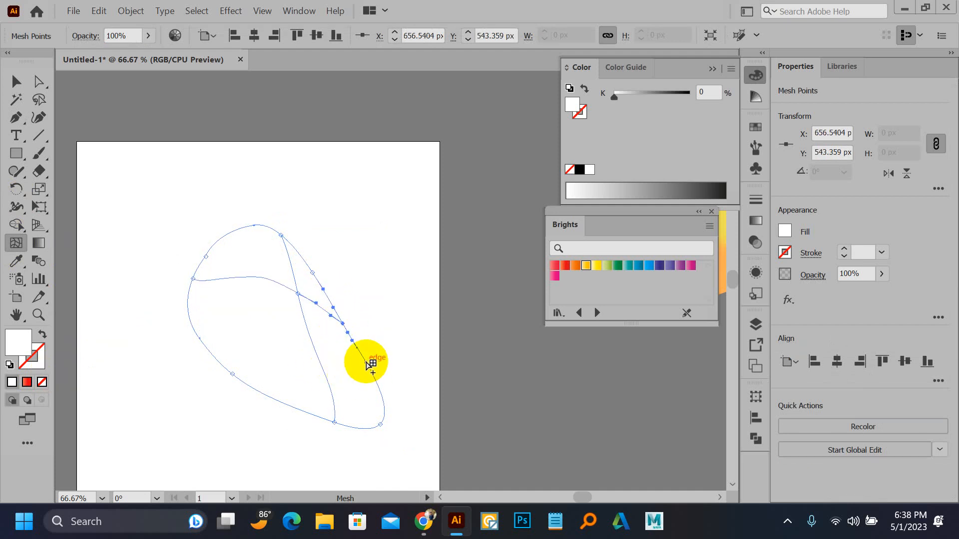
{"action": "left_click", "coordinate": [376, 391]}
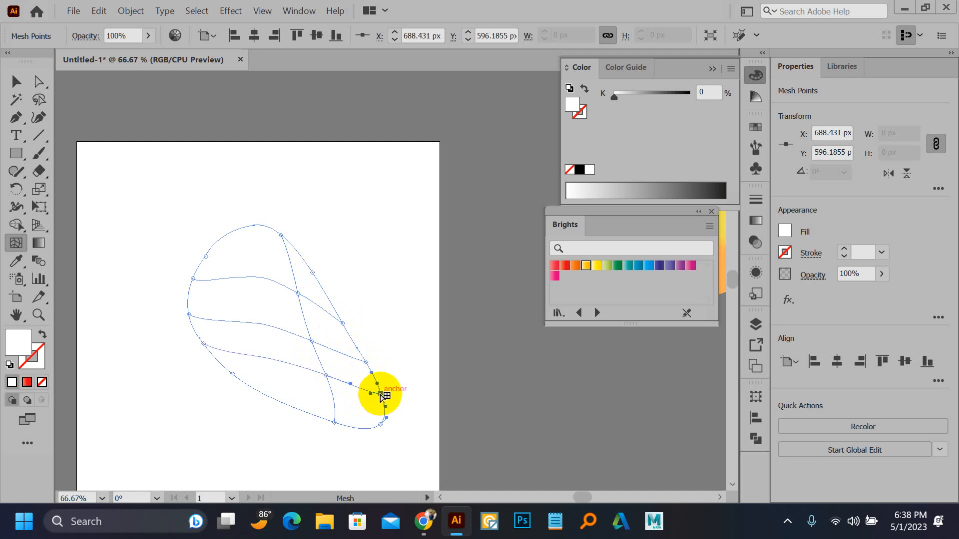
{"action": "left_click", "coordinate": [266, 382]}
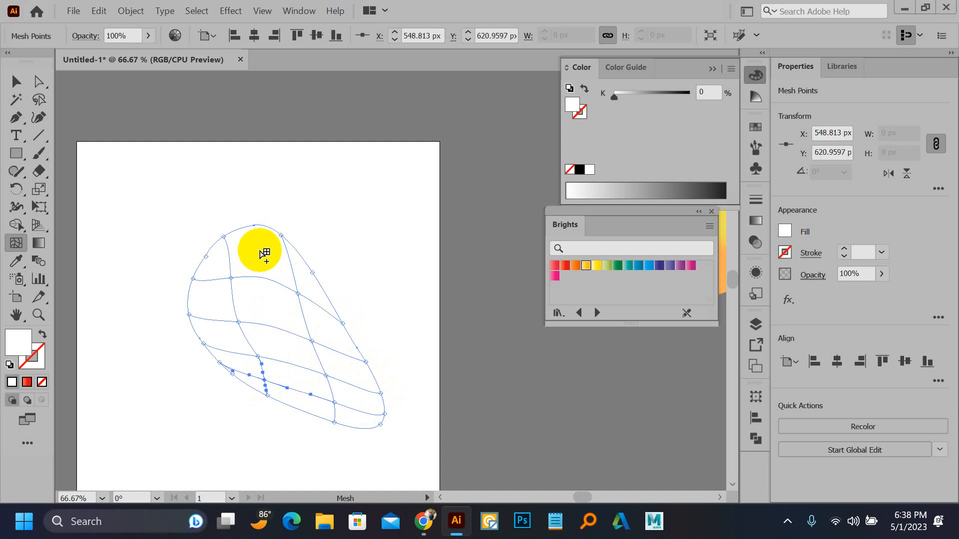
Select the white pepper mesh and move it off the artboard to about X 997, Y 676 px.
{"action": "key", "text": "a"}
{"action": "left_click", "coordinate": [270, 228]}
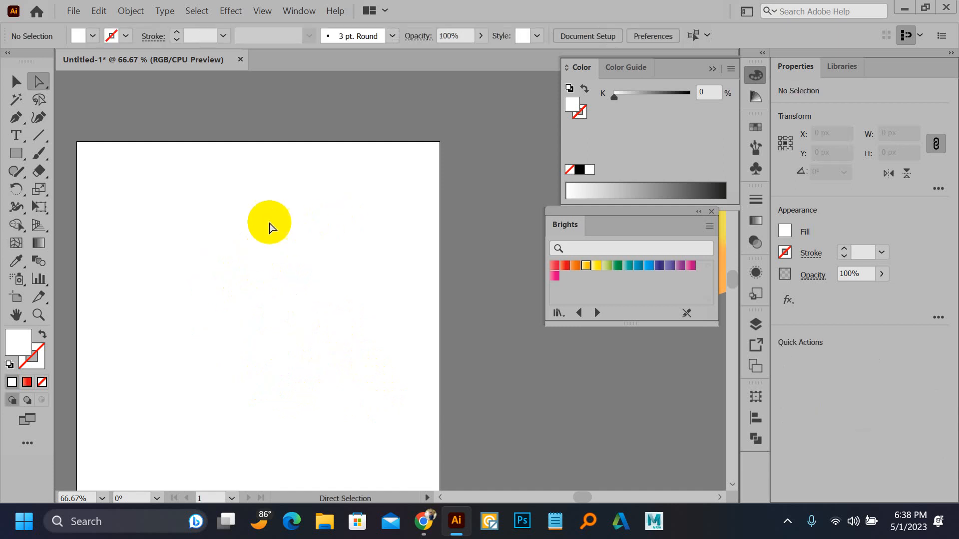
{"action": "left_click_drag", "start_coordinate": [236, 220], "coordinate": [306, 330]}
{"action": "key", "text": "v"}
Draw a 61 × 68 px rectangle above the pepper mesh and fill it with the dark red swatch.
{"action": "left_click_drag", "start_coordinate": [198, 145], "coordinate": [243, 194]}
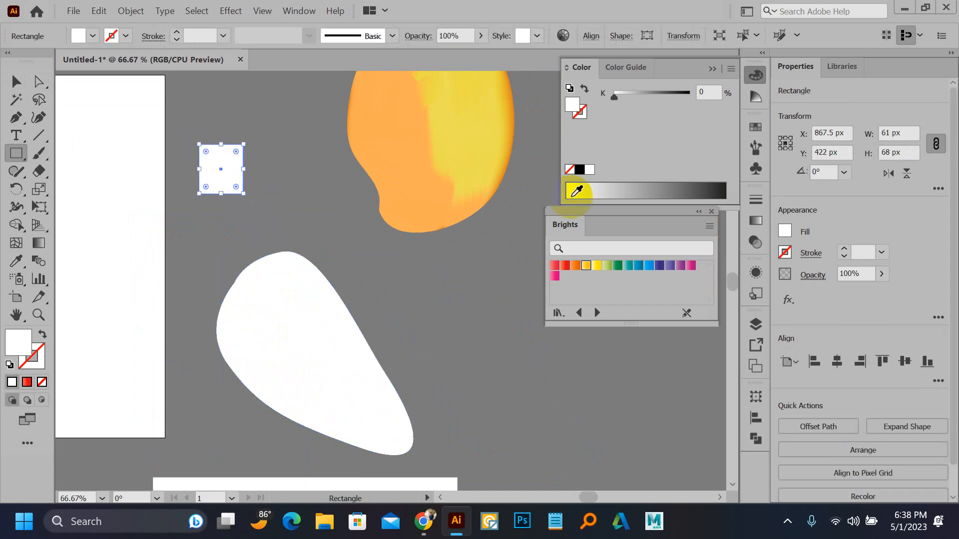
{"action": "left_click", "coordinate": [762, 123]}
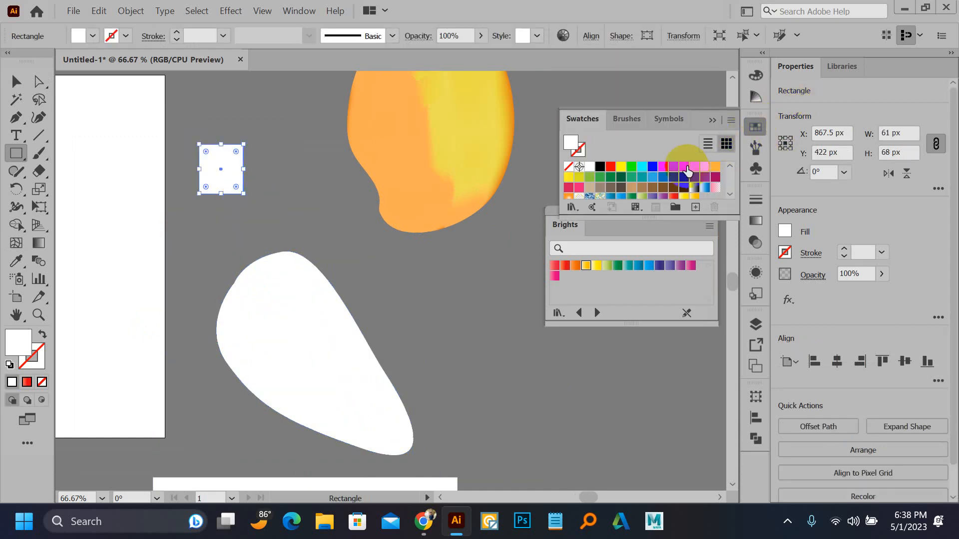
{"action": "left_click", "coordinate": [673, 166]}
{"action": "key", "text": "v"}
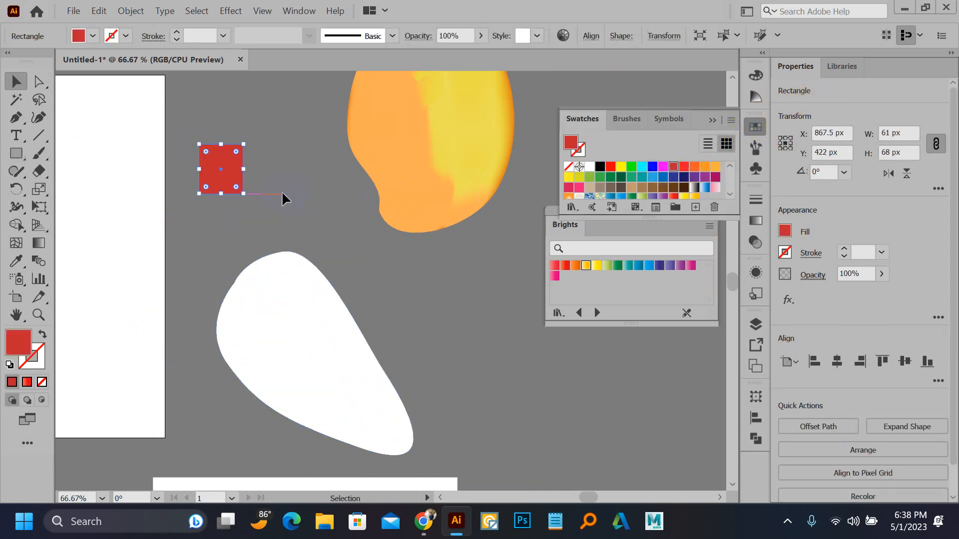
Duplicate the dark red rectangle beside itself at about X 942 px, fill the copy with the brighter red swatch, and deselect.
{"action": "left_click", "coordinate": [282, 192]}
{"action": "left_click_drag", "start_coordinate": [236, 178], "coordinate": [291, 186]}
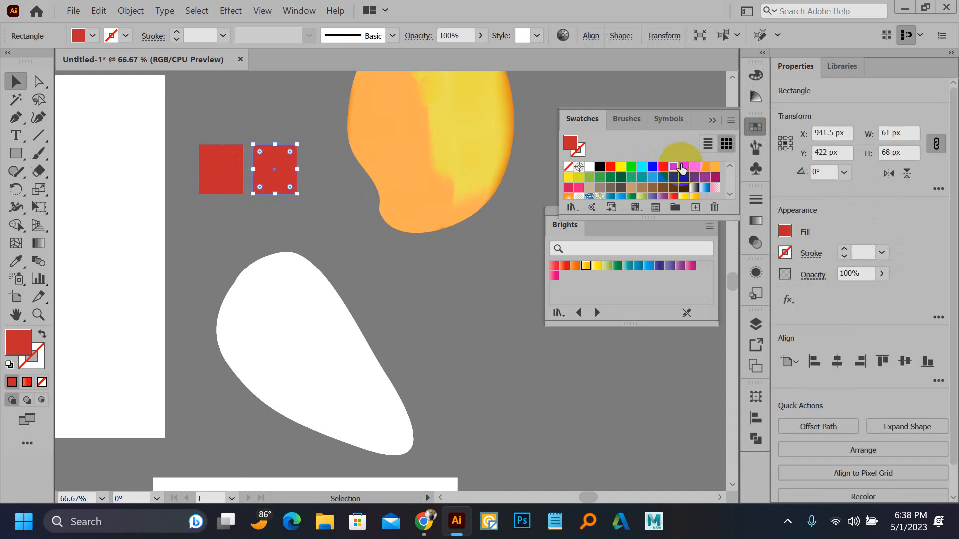
{"action": "left_click", "coordinate": [454, 270]}
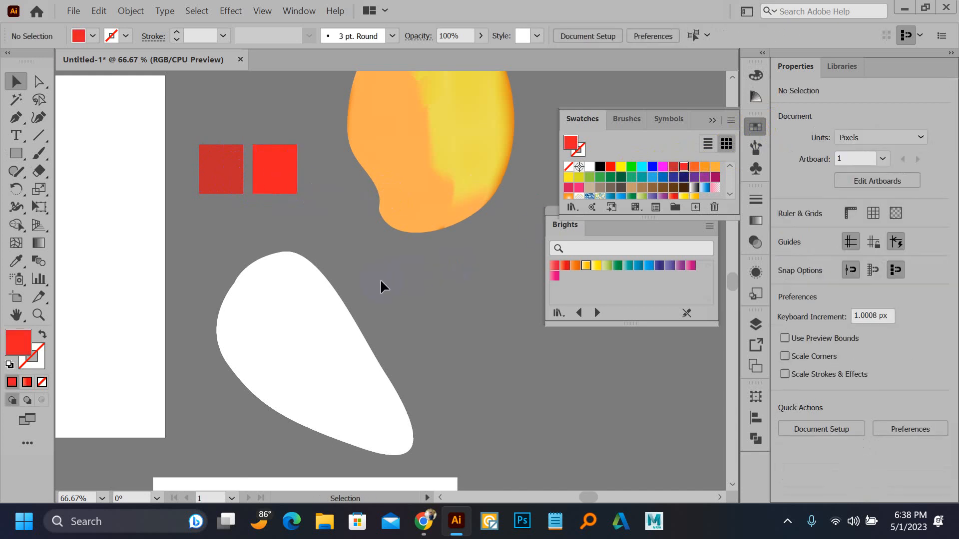
Select the mesh points around the pepper's outline, color them with the dark red sample, and deselect.
{"action": "key", "text": "a"}
{"action": "left_click", "coordinate": [311, 283]}
{"action": "left_click", "coordinate": [202, 262]}
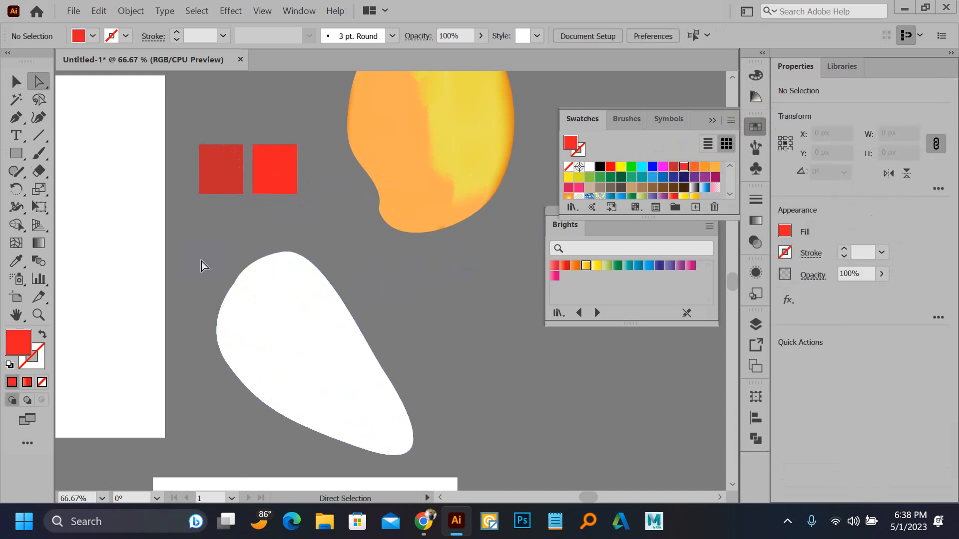
{"action": "left_click", "coordinate": [227, 308]}
{"action": "left_click_drag", "start_coordinate": [208, 289], "coordinate": [227, 334]}
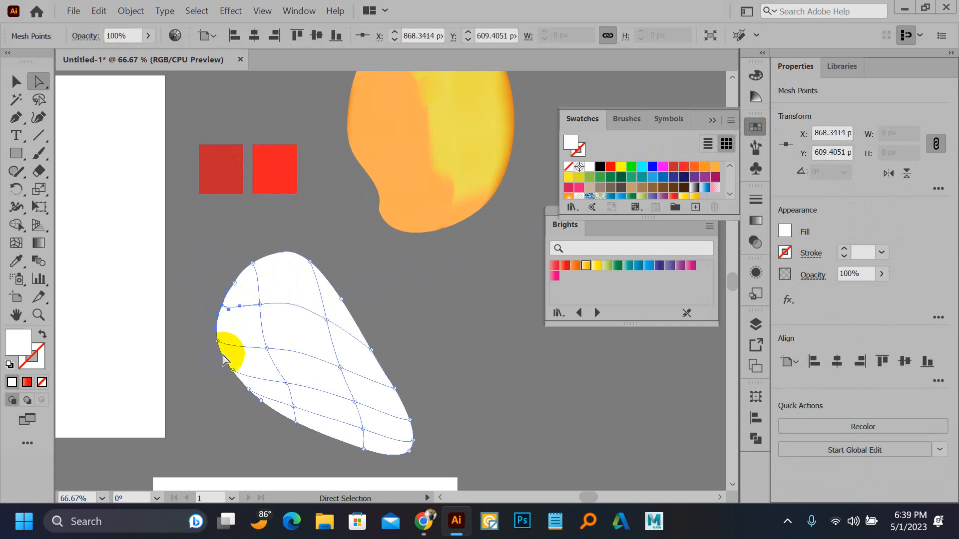
{"action": "left_click", "coordinate": [245, 399]}
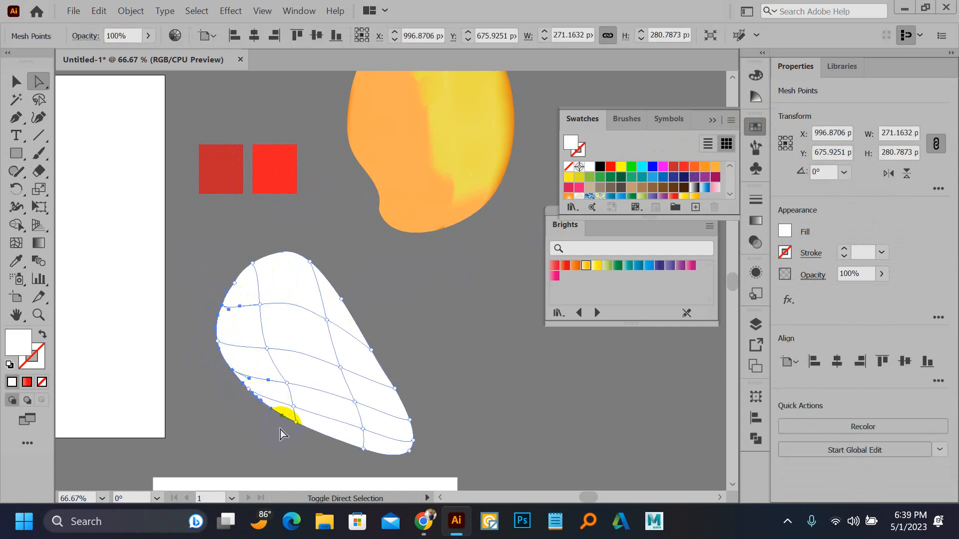
{"action": "left_click_drag", "start_coordinate": [280, 430], "coordinate": [299, 418]}
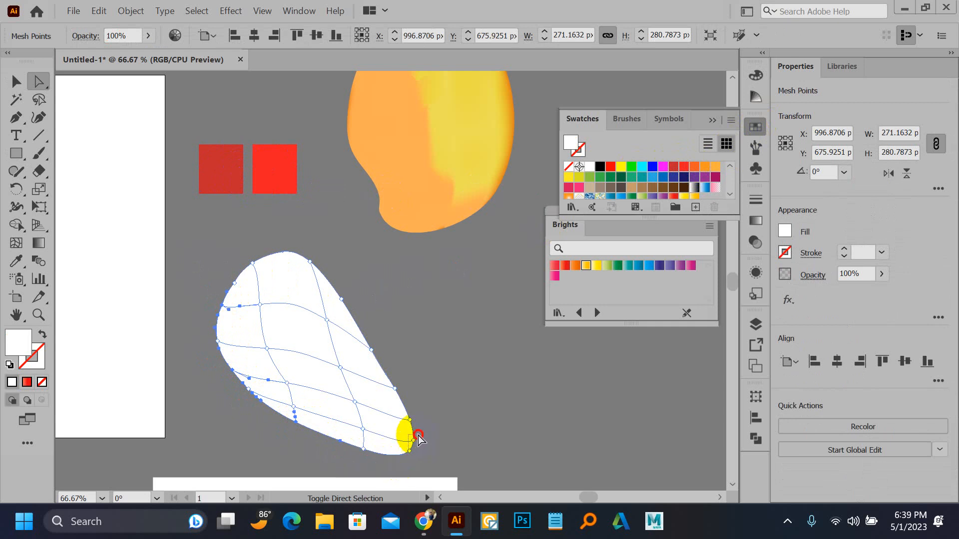
{"action": "left_click", "coordinate": [399, 413]}
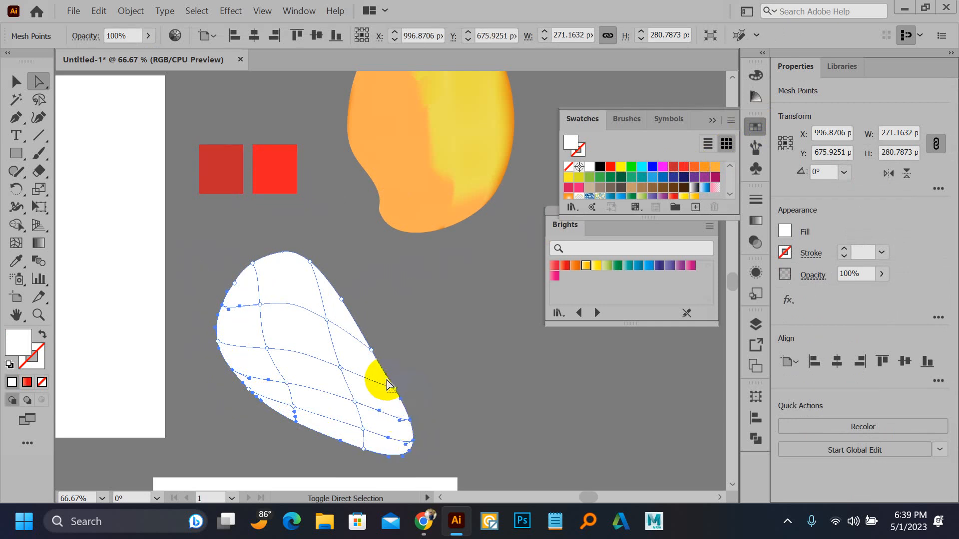
{"action": "left_click", "coordinate": [369, 344]}
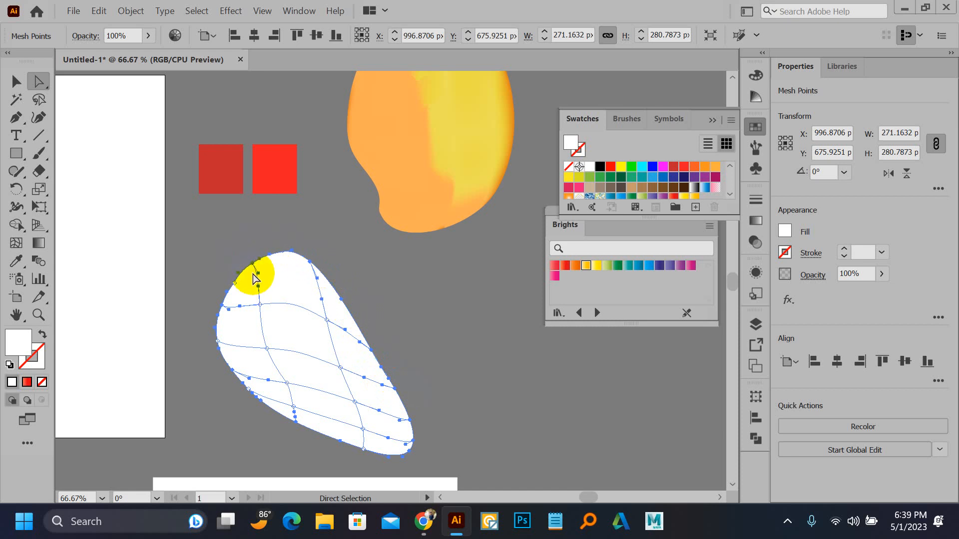
{"action": "key", "text": "i"}
{"action": "left_click", "coordinate": [233, 176]}
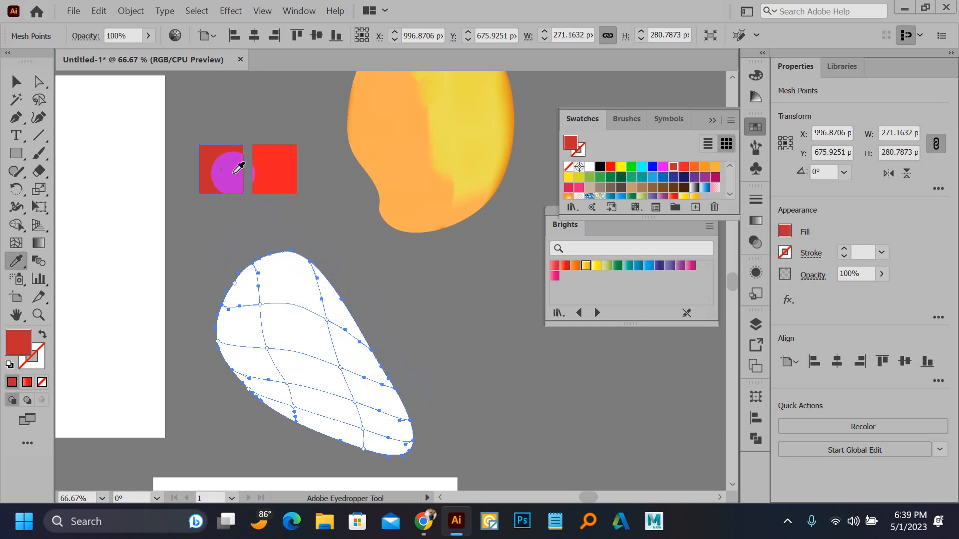
{"action": "key", "text": "a"}
{"action": "left_click", "coordinate": [355, 268]}
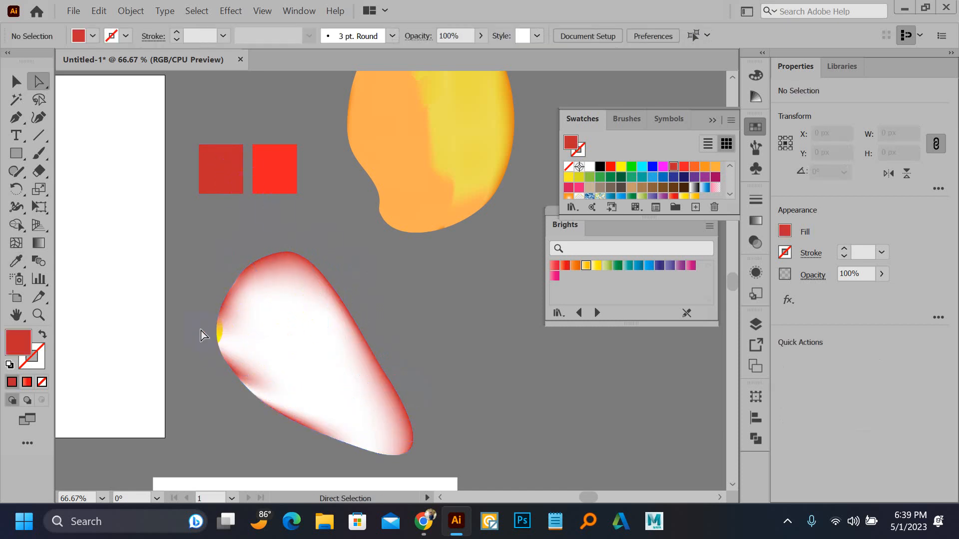
Select the remaining white mesh points along the pepper's lower-left edge and color them with the dark red sample.
{"action": "left_click_drag", "start_coordinate": [223, 349], "coordinate": [268, 416]}
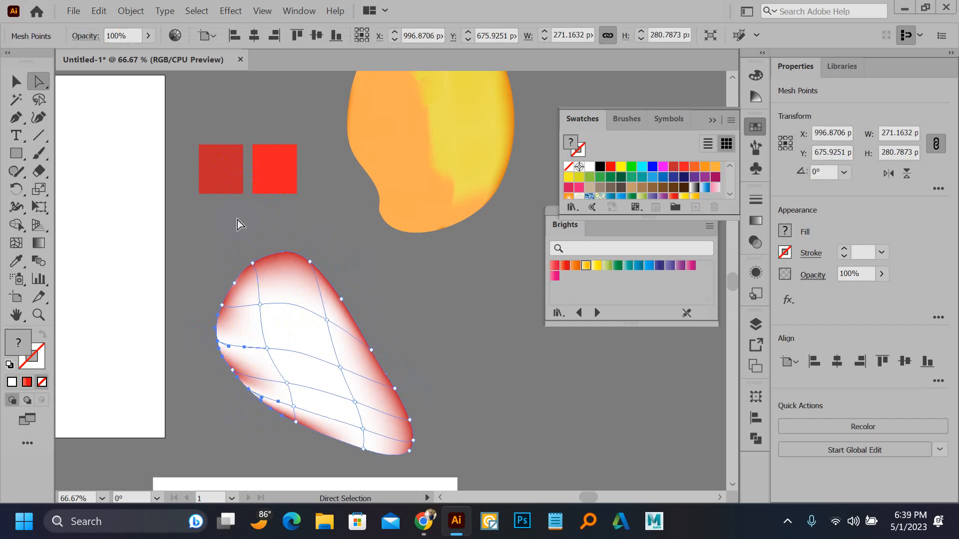
{"action": "left_click", "coordinate": [16, 261]}
{"action": "left_click", "coordinate": [221, 166]}
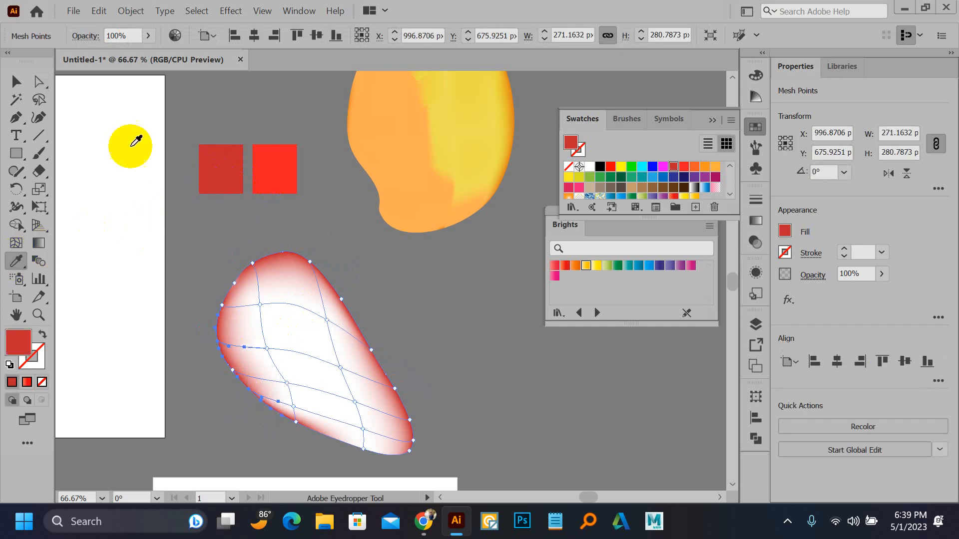
{"action": "left_click", "coordinate": [40, 86]}
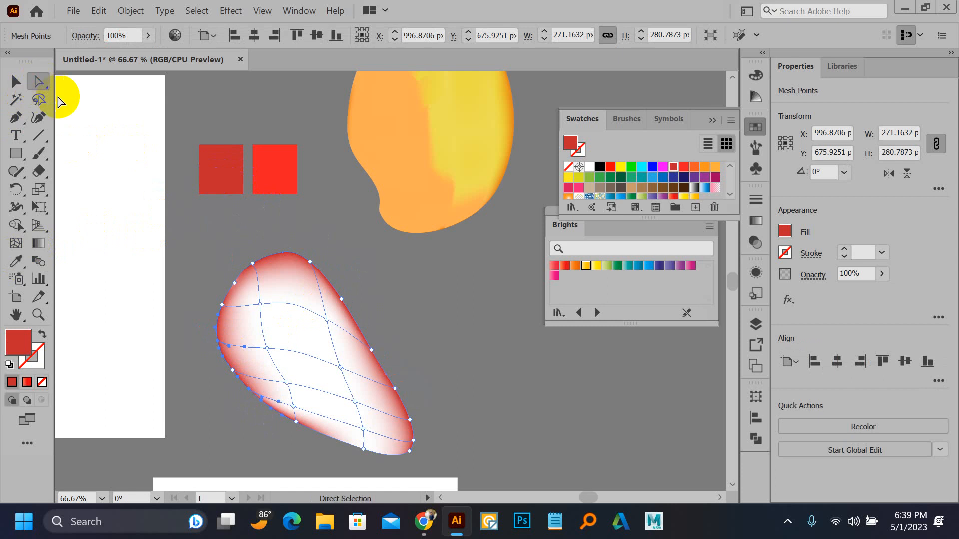
{"action": "left_click", "coordinate": [178, 217]}
Color the white mesh point on the bottom edge near the tip with red sampled from the pepper's left edge.
{"action": "left_click_drag", "start_coordinate": [324, 462], "coordinate": [323, 350]}
{"action": "scroll", "coordinate": [340, 328], "scroll_direction": "up", "scroll_amount": 1}
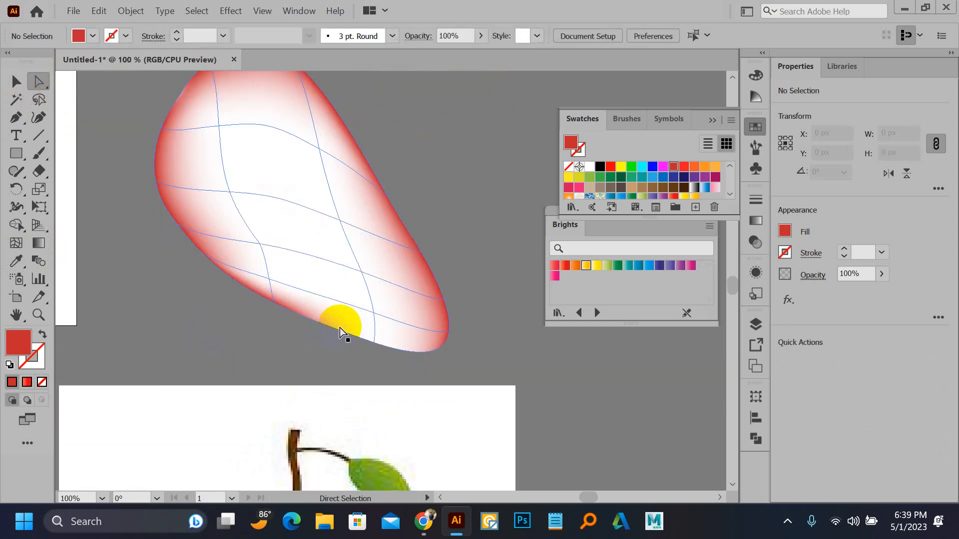
{"action": "left_click", "coordinate": [341, 328]}
{"action": "left_click", "coordinate": [362, 338]}
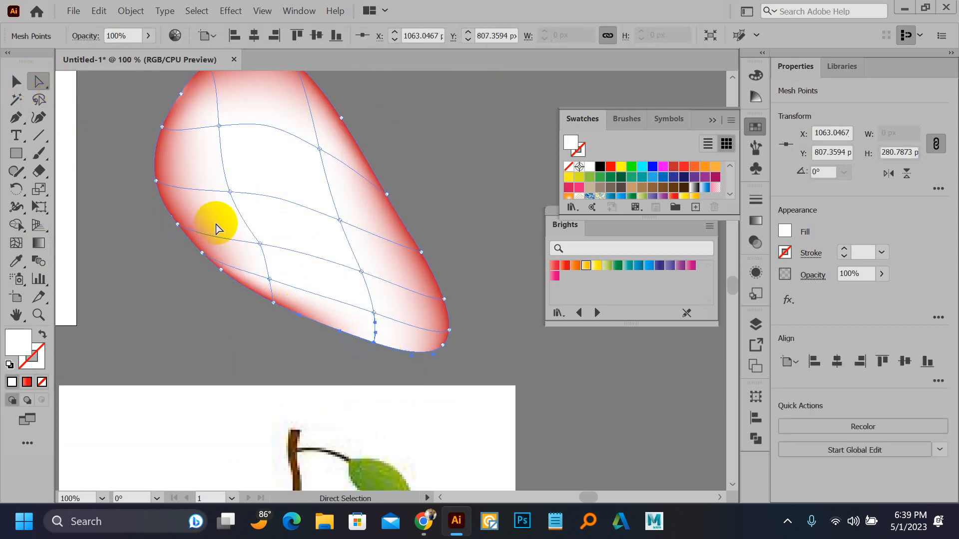
{"action": "key", "text": "i"}
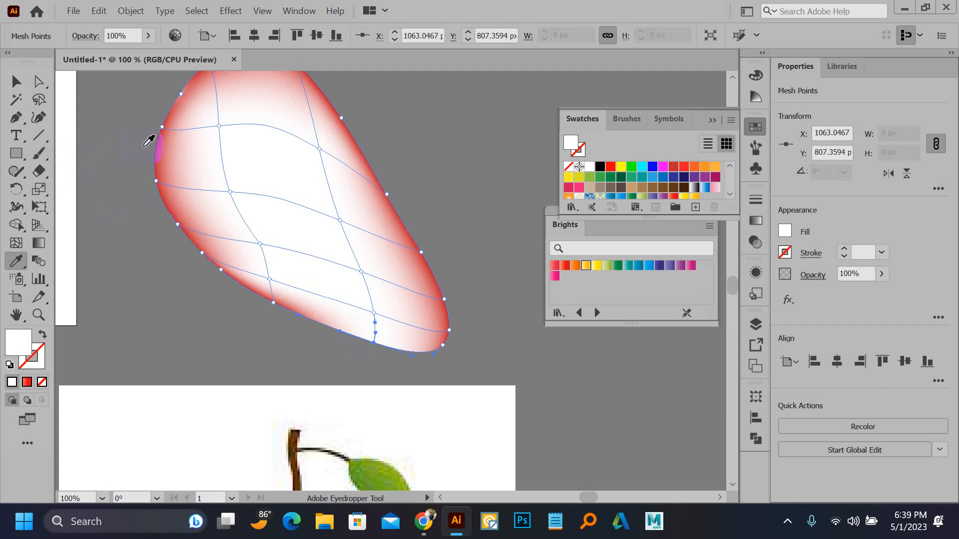
{"action": "left_click", "coordinate": [163, 150]}
Select all of the pepper's inner mesh points, shift them slightly left, fill them with bright red, and deselect.
{"action": "key", "text": "a"}
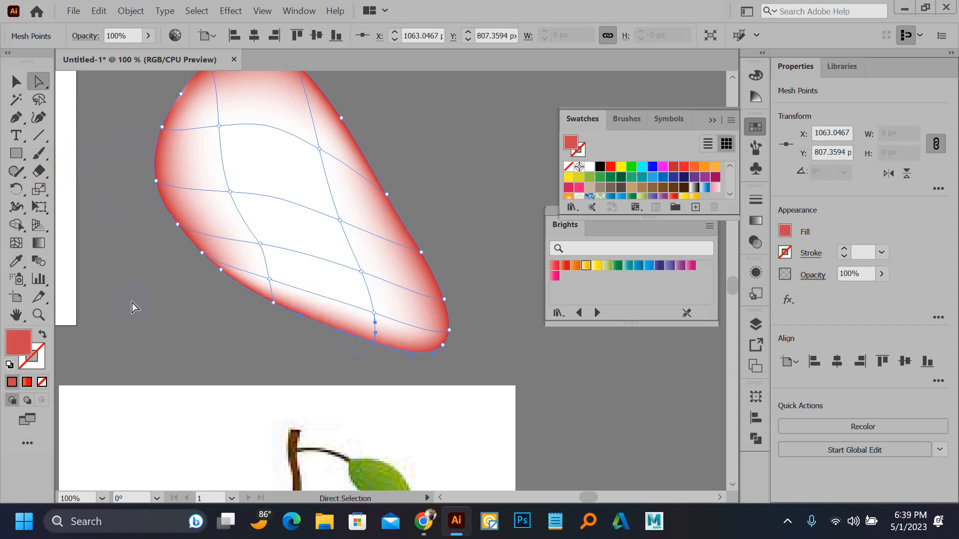
{"action": "left_click", "coordinate": [219, 126]}
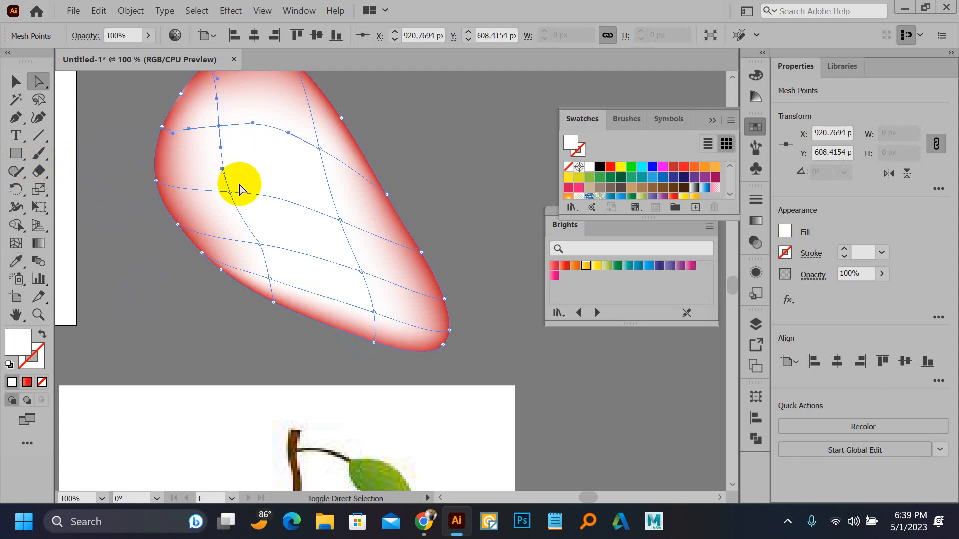
{"action": "left_click", "coordinate": [231, 192], "text": "shift"}
{"action": "left_click", "coordinate": [260, 244], "text": "shift"}
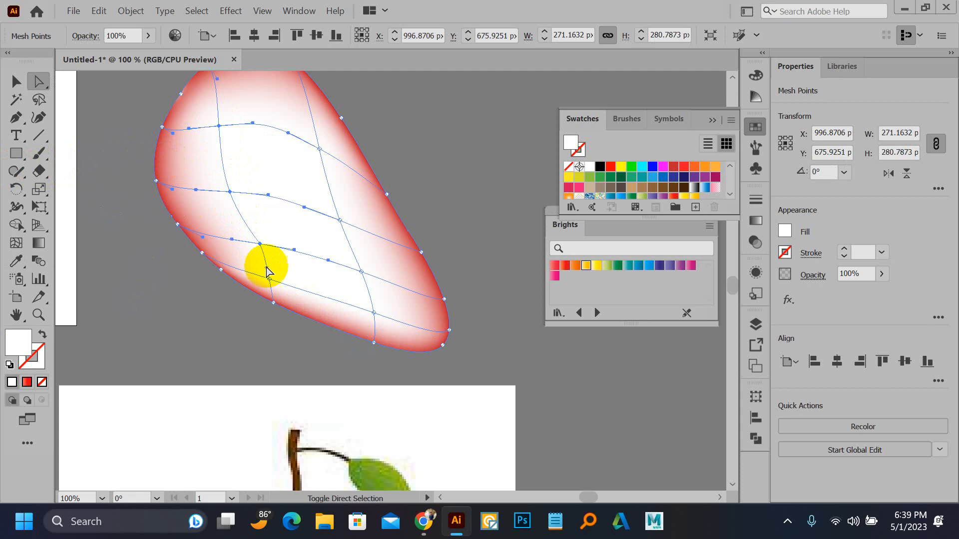
{"action": "left_click", "coordinate": [269, 280], "text": "shift"}
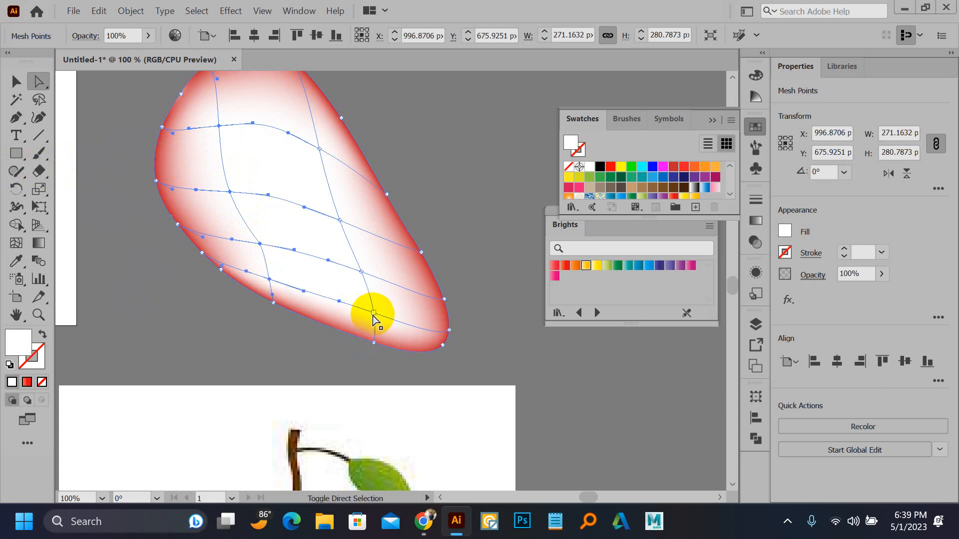
{"action": "left_click_drag", "start_coordinate": [371, 315], "coordinate": [366, 314]}
{"action": "left_click", "coordinate": [361, 272], "text": "shift"}
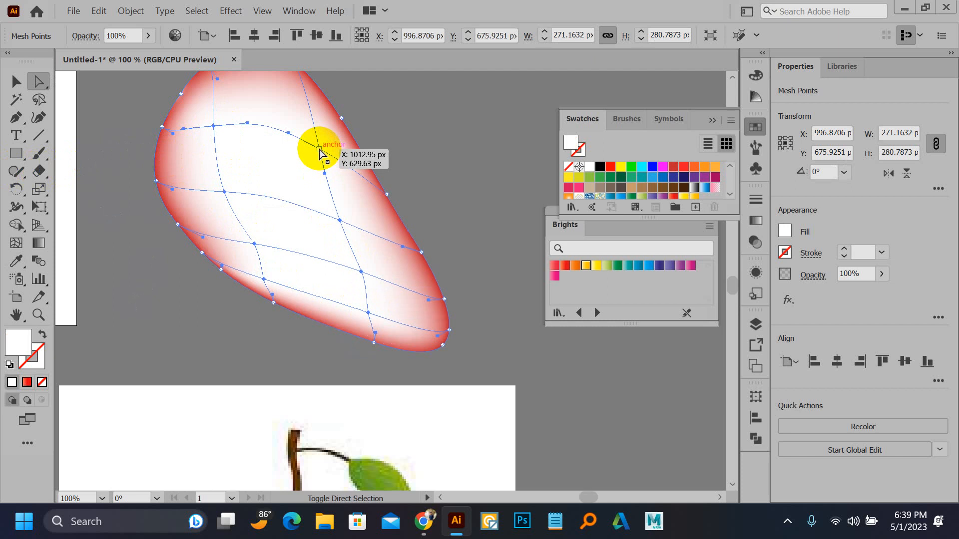
{"action": "left_click_drag", "start_coordinate": [365, 119], "coordinate": [379, 228]}
{"action": "key", "text": "i"}
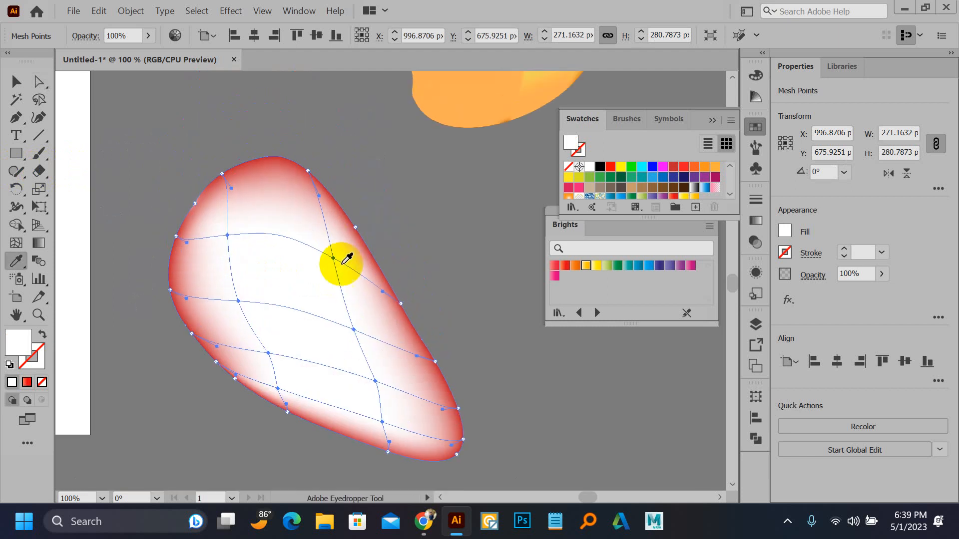
{"action": "scroll", "coordinate": [321, 299], "scroll_direction": "down", "scroll_amount": 2}
{"action": "left_click", "coordinate": [285, 168]}
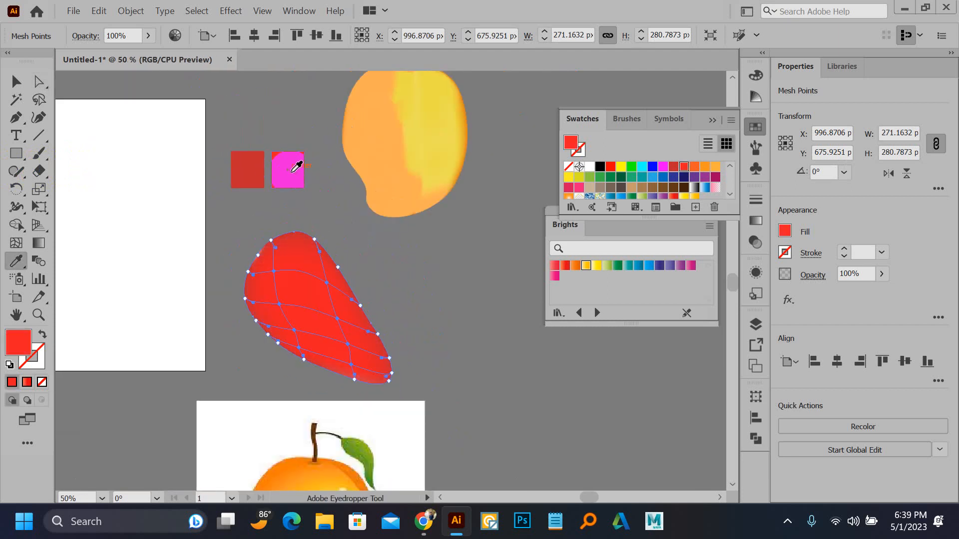
{"action": "scroll", "coordinate": [275, 285], "scroll_direction": "up", "scroll_amount": 3}
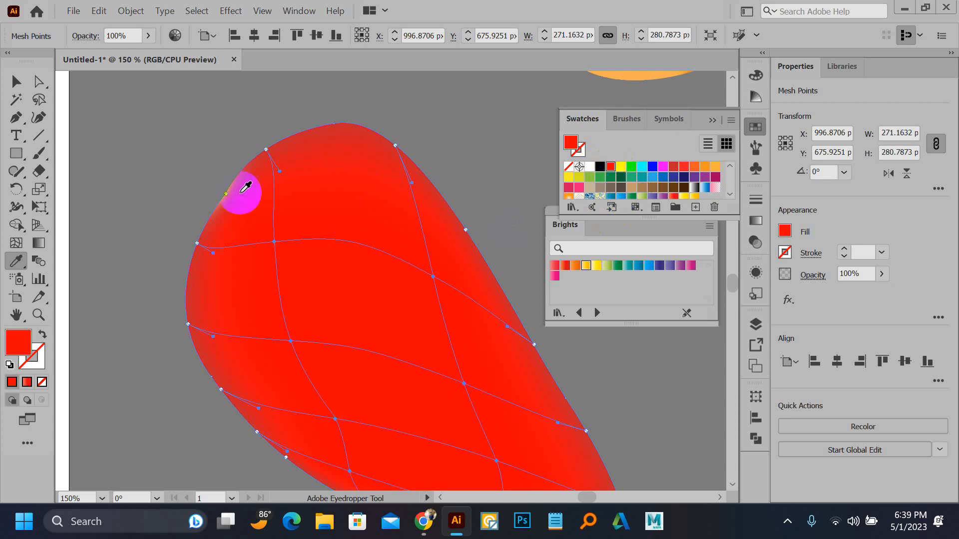
{"action": "key", "text": "a"}
{"action": "left_click", "coordinate": [168, 183]}
{"action": "scroll", "coordinate": [168, 179], "scroll_direction": "down", "scroll_amount": 3}
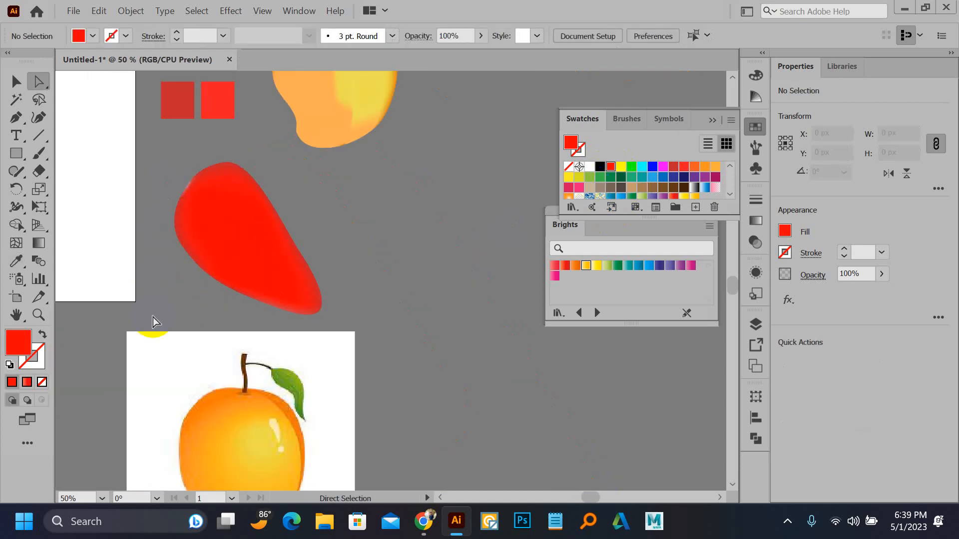
Move the pepper mesh onto the artboard, enlarge it to about 383 × 396 px at X 527, Y 550 px, and deselect.
{"action": "left_click", "coordinate": [244, 259]}
{"action": "scroll", "coordinate": [441, 339], "scroll_direction": "down", "scroll_amount": 1}
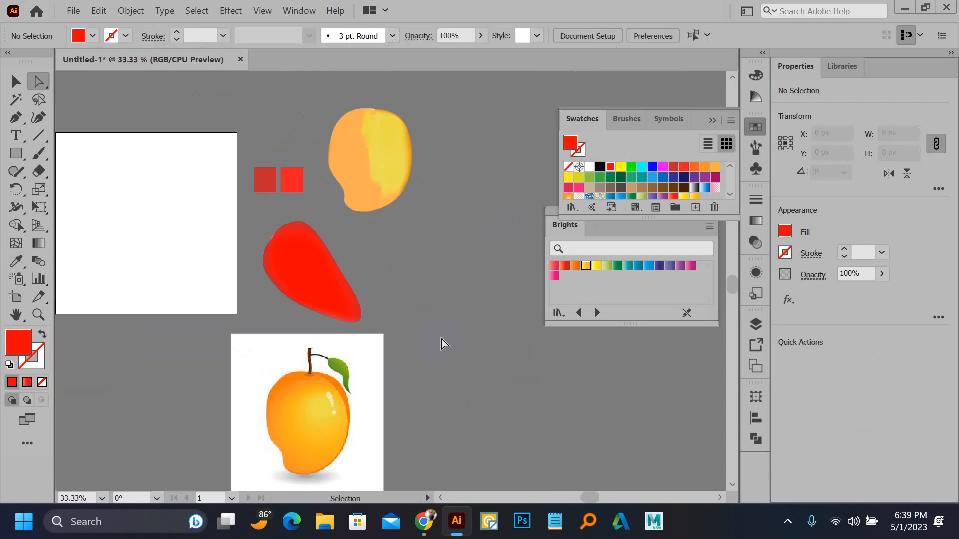
{"action": "scroll", "coordinate": [441, 339], "scroll_direction": "down", "scroll_amount": 1}
{"action": "scroll", "coordinate": [262, 268], "scroll_direction": "left", "scroll_amount": 1}
{"action": "scroll", "coordinate": [262, 268], "scroll_direction": "up", "scroll_amount": 1}
{"action": "key", "text": "v"}
{"action": "left_click_drag", "start_coordinate": [371, 267], "coordinate": [276, 291]}
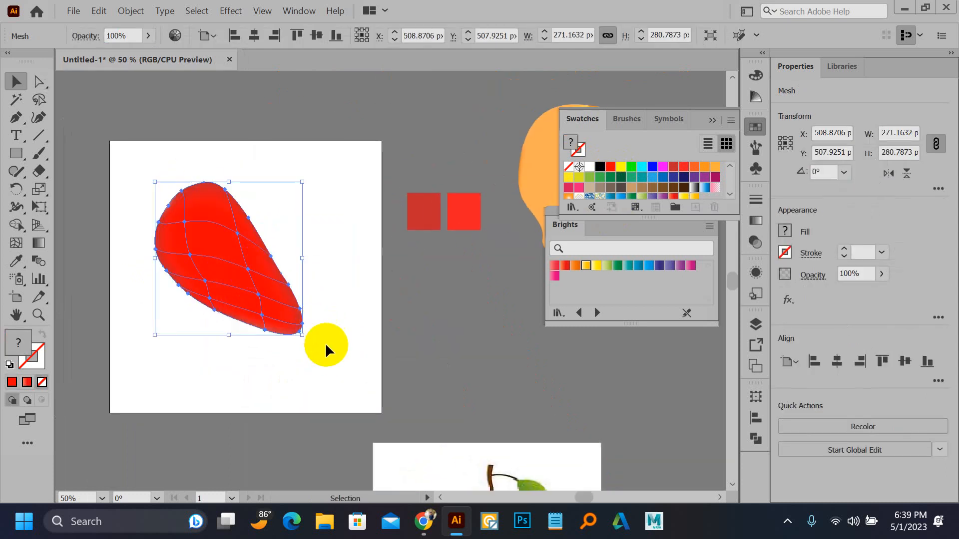
{"action": "left_click_drag", "start_coordinate": [302, 335], "coordinate": [333, 365]}
{"action": "left_click_drag", "start_coordinate": [276, 309], "coordinate": [285, 330]}
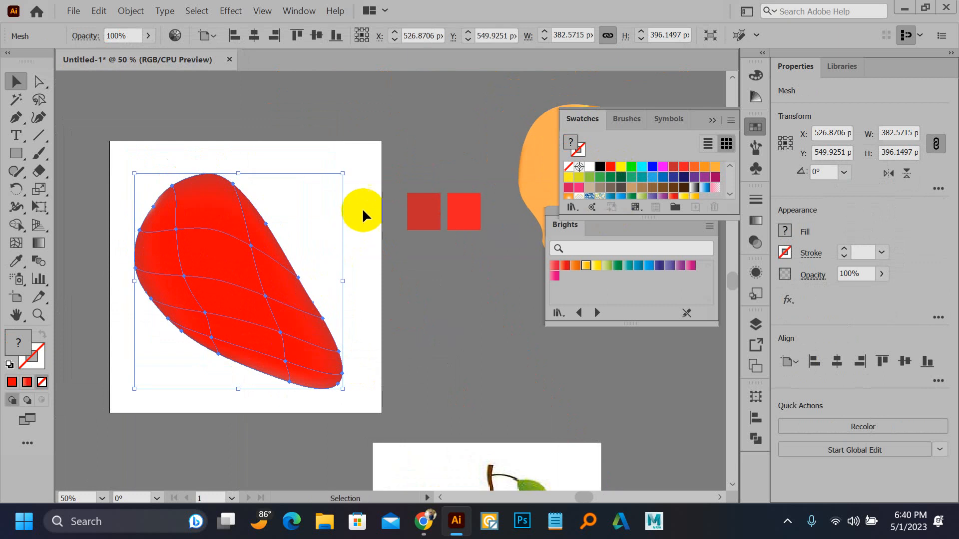
{"action": "left_click", "coordinate": [361, 208]}
{"action": "left_click", "coordinate": [316, 309]}
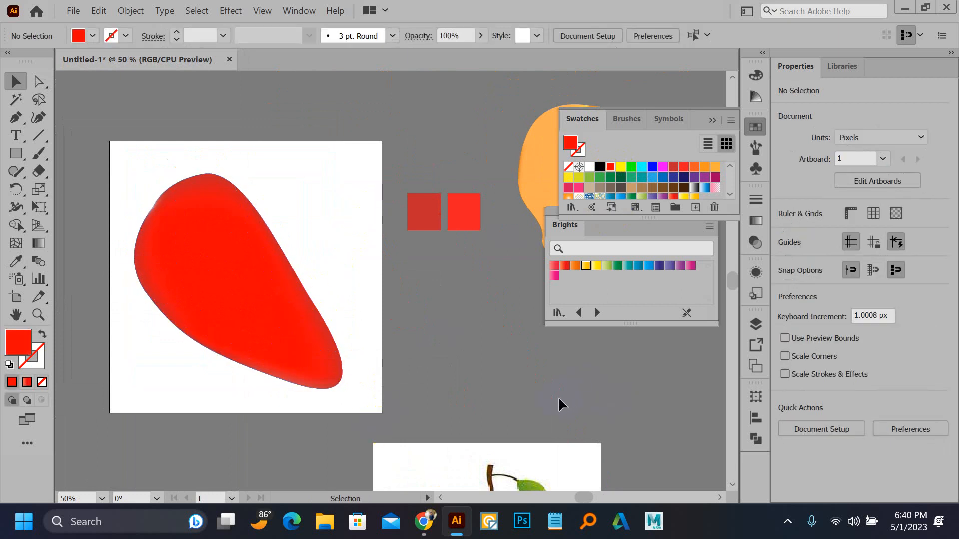
Recolor the two inner mesh points nearest the pepper's lower edge with the darker red sampled from that edge, and deselect.
{"action": "scroll", "coordinate": [219, 382], "scroll_direction": "up", "scroll_amount": 4}
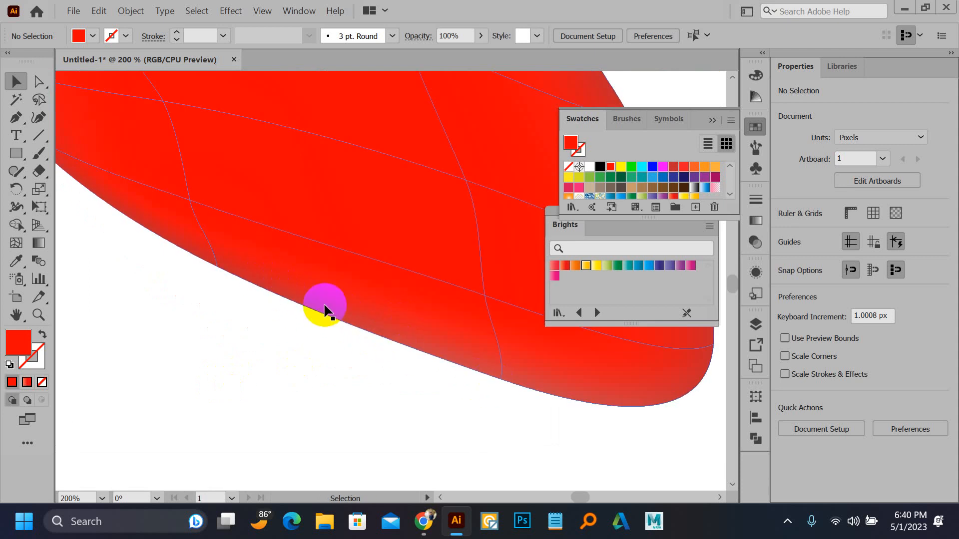
{"action": "key", "text": "a"}
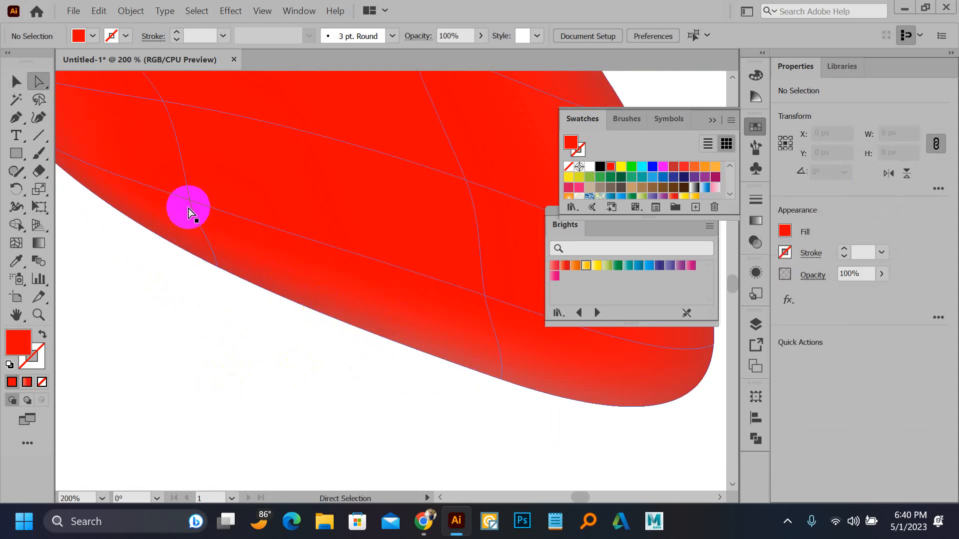
{"action": "left_click", "coordinate": [190, 201]}
{"action": "left_click", "coordinate": [486, 297]}
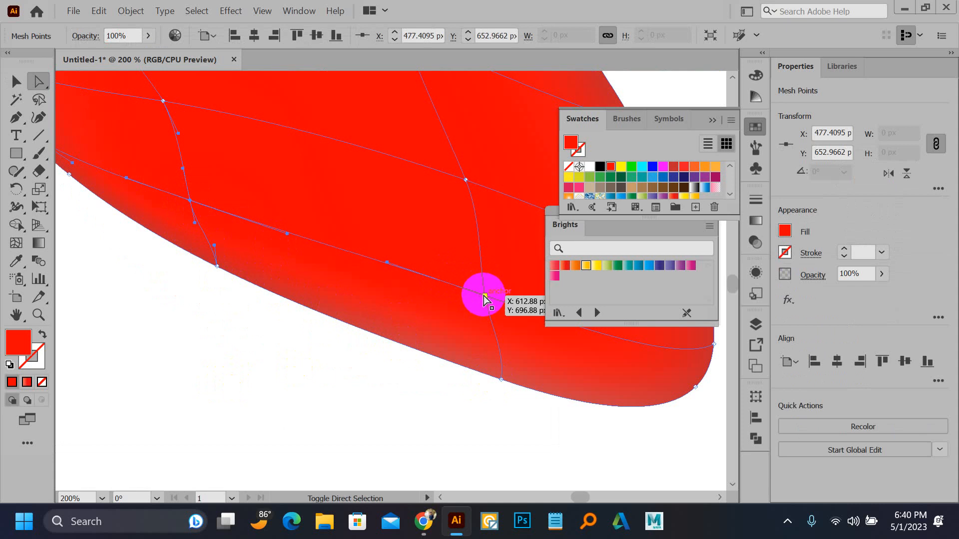
{"action": "left_click", "coordinate": [485, 296], "text": "shift"}
{"action": "left_click_drag", "start_coordinate": [468, 336], "coordinate": [335, 460]}
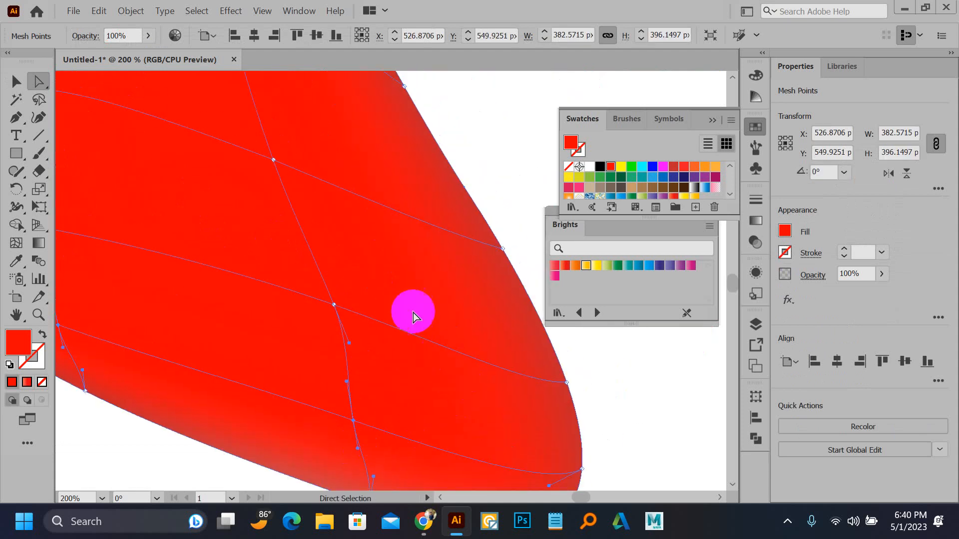
{"action": "scroll", "coordinate": [477, 336], "scroll_direction": "down", "scroll_amount": 2}
{"action": "left_click_drag", "start_coordinate": [336, 269], "coordinate": [405, 311]}
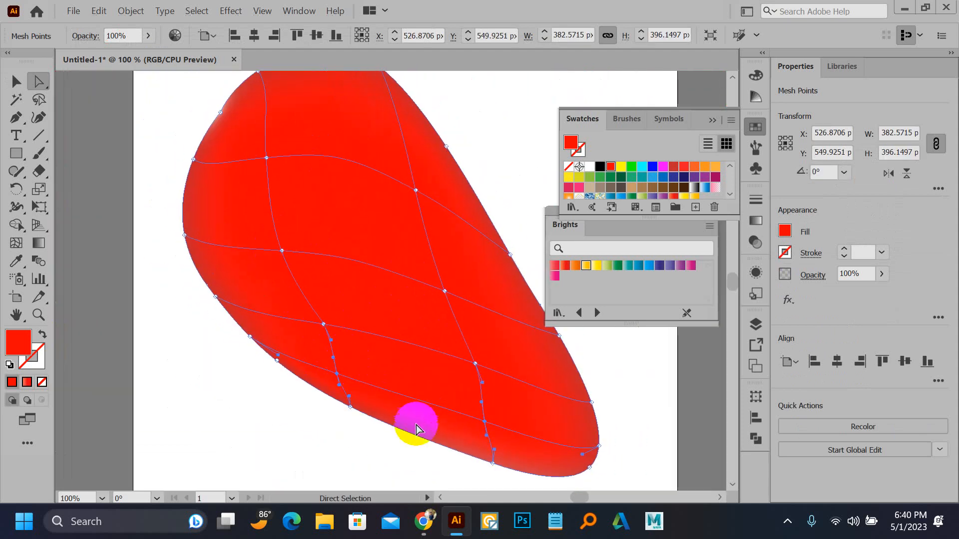
{"action": "key", "text": "i"}
{"action": "left_click", "coordinate": [429, 429]}
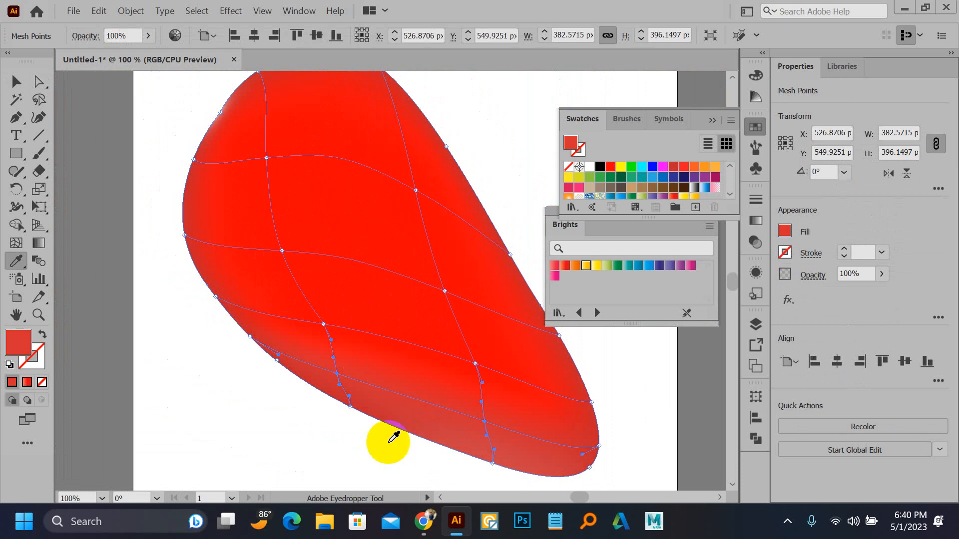
{"action": "key", "text": "a"}
{"action": "left_click", "coordinate": [342, 442]}
Switch to Chrome to view the Google image results for "mesh tool practice image".
{"action": "scroll", "coordinate": [340, 441], "scroll_direction": "down", "scroll_amount": 1}
{"action": "scroll", "coordinate": [340, 441], "scroll_direction": "down", "scroll_amount": 1}
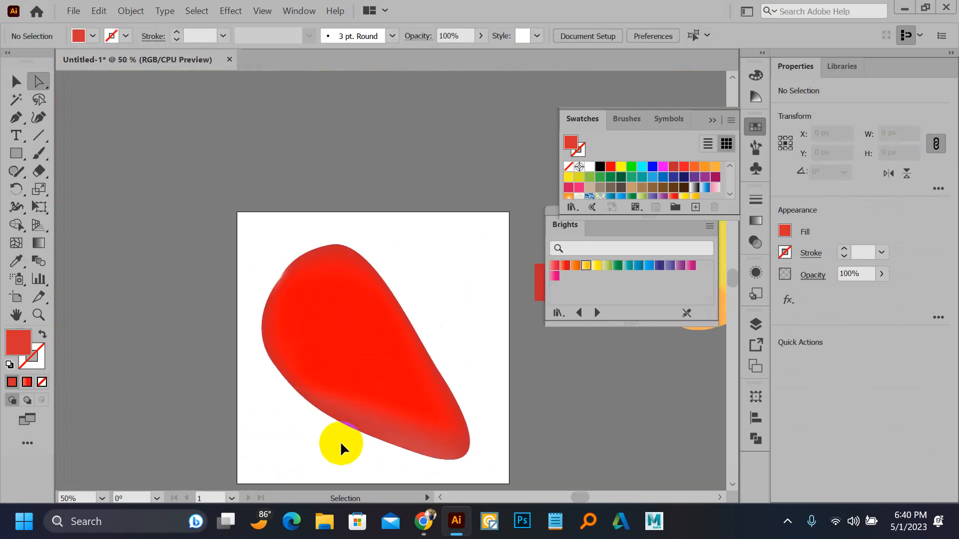
{"action": "key", "text": "v"}
{"action": "left_click_drag", "start_coordinate": [376, 340], "coordinate": [206, 235]}
{"action": "left_click", "coordinate": [424, 521]}
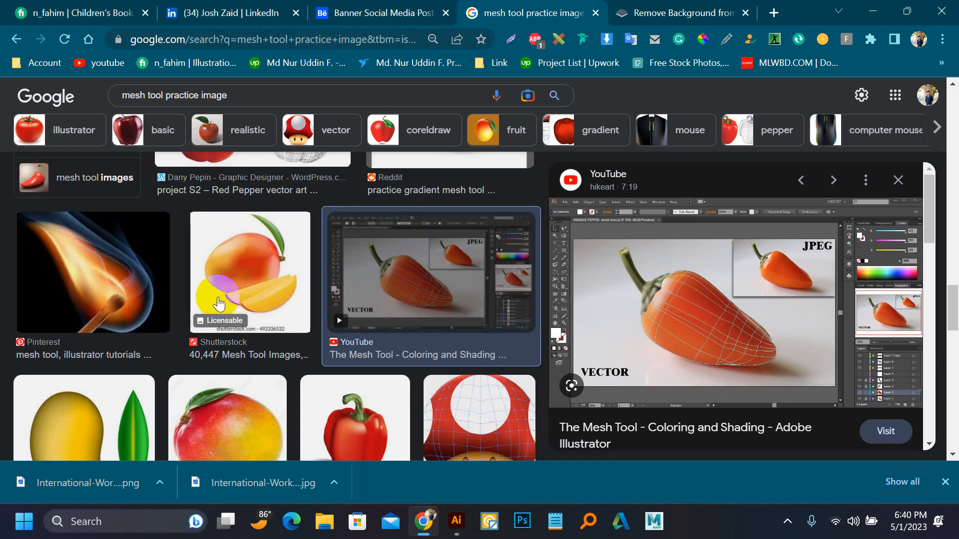
Find the green-and-yellow gradient mesh sphere from pxleyes.com in the image results and copy the image.
{"action": "scroll", "coordinate": [225, 282], "scroll_direction": "down", "scroll_amount": 8}
{"action": "scroll", "coordinate": [221, 292], "scroll_direction": "down", "scroll_amount": 9}
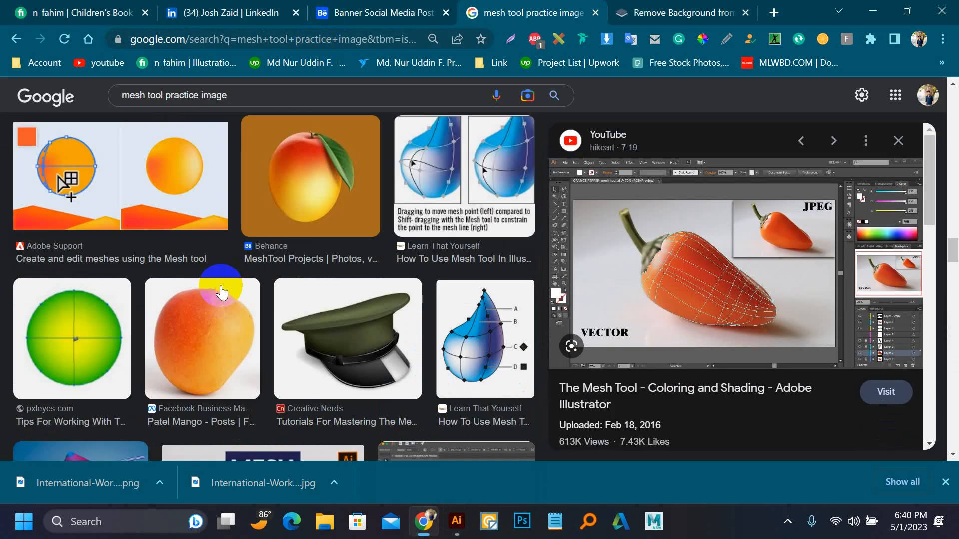
{"action": "scroll", "coordinate": [222, 292], "scroll_direction": "up", "scroll_amount": 5}
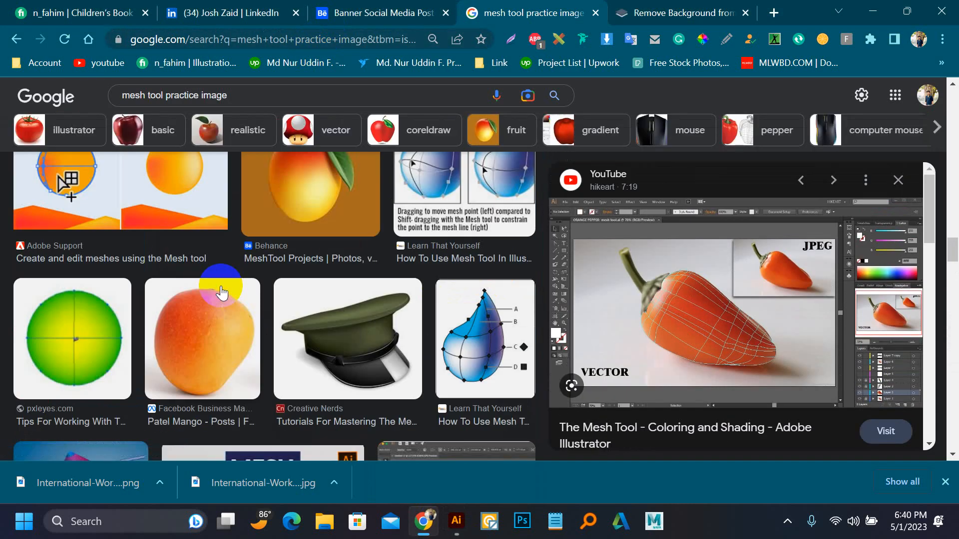
{"action": "left_click", "coordinate": [95, 351]}
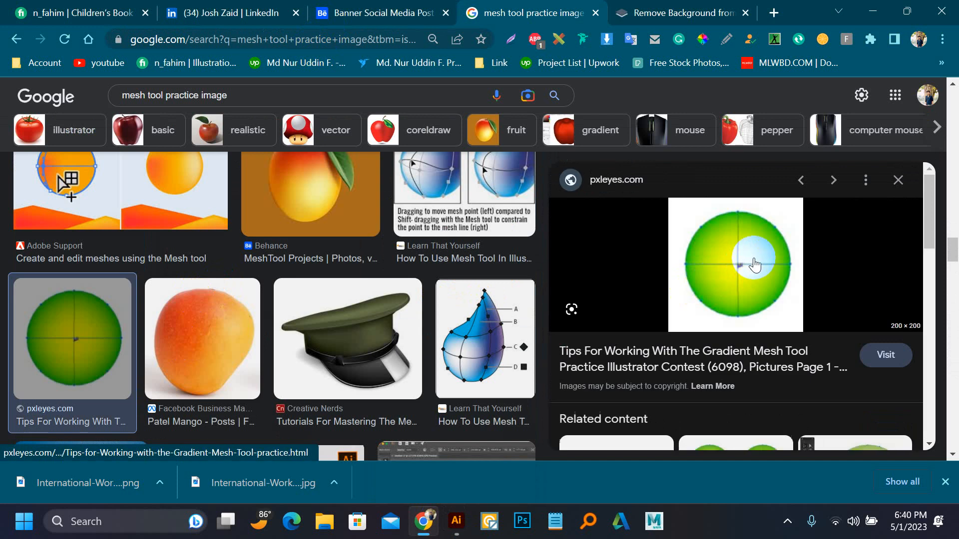
{"action": "right_click", "coordinate": [751, 264]}
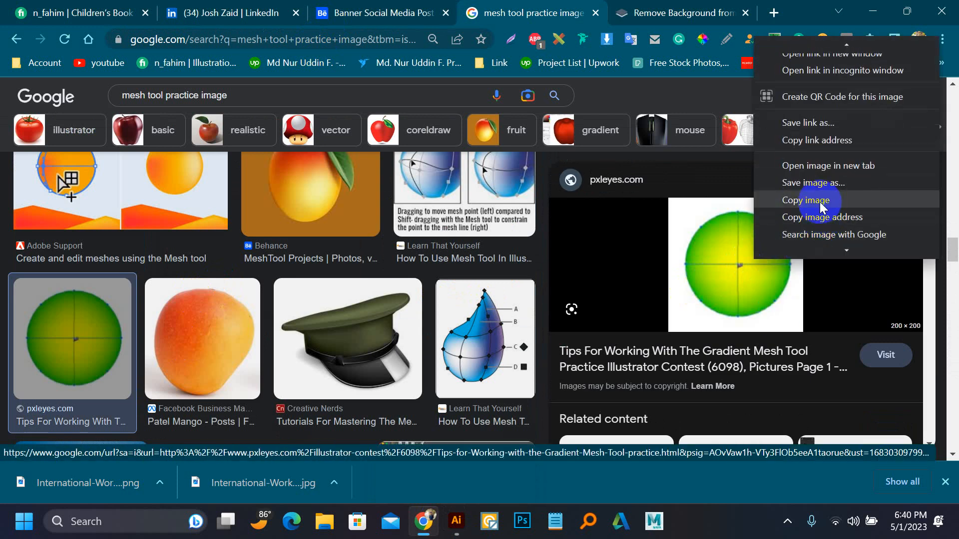
{"action": "left_click", "coordinate": [820, 202]}
Switch to Illustrator and delete the selected red pepper mesh.
{"action": "left_click", "coordinate": [456, 521]}
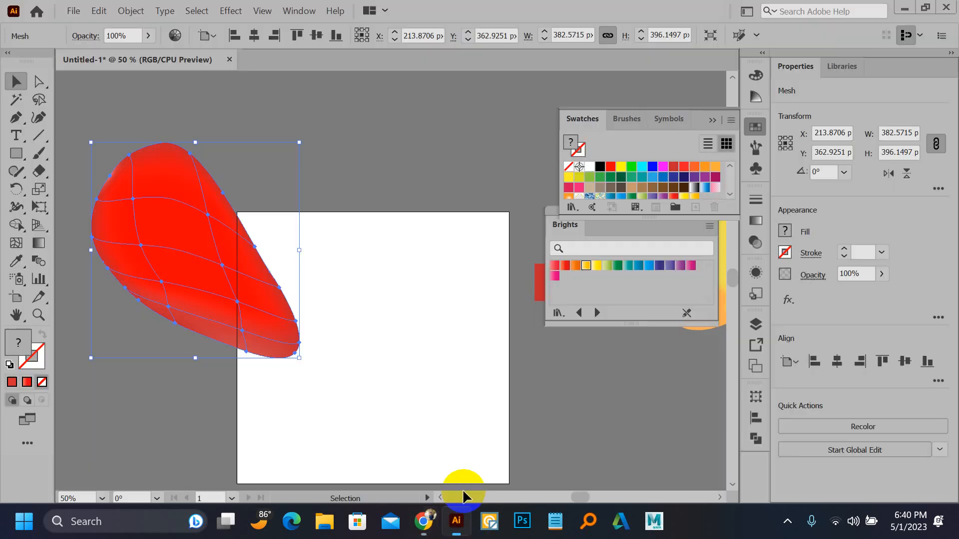
{"action": "key", "text": "p"}
{"action": "key", "text": "Delete"}
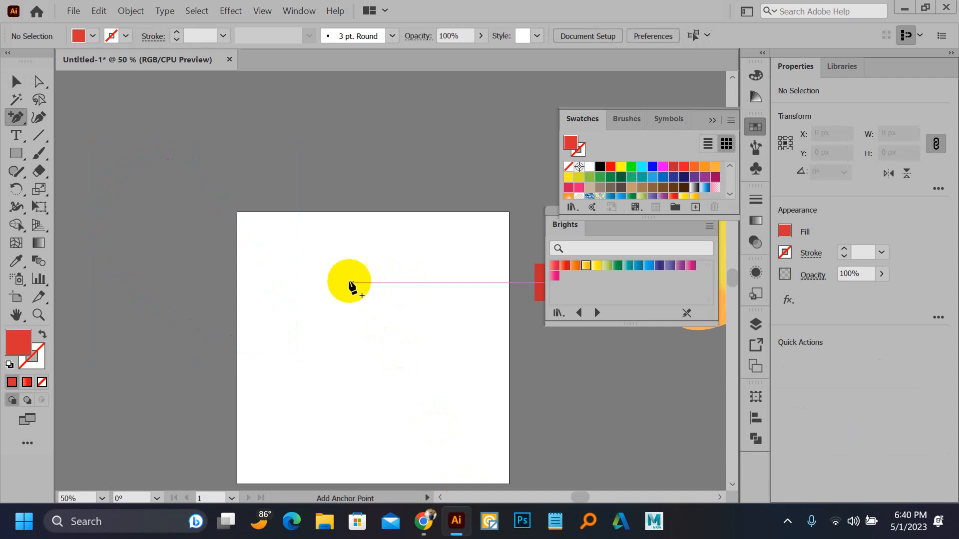
Paste the copied sphere image and place it outside the artboard, beyond its upper-left corner.
{"action": "key", "text": "ctrl+v"}
{"action": "left_click", "coordinate": [372, 278]}
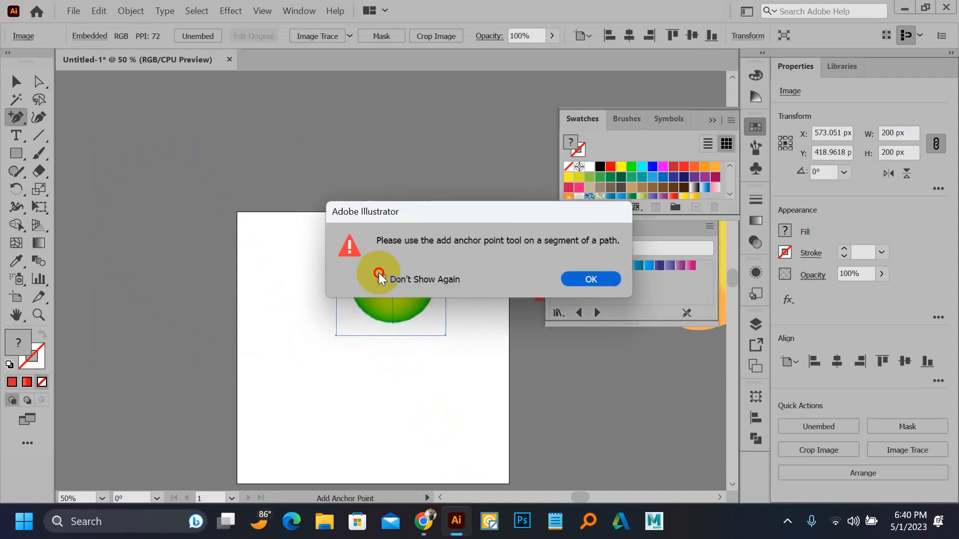
{"action": "left_click", "coordinate": [582, 280]}
{"action": "key", "text": "v"}
{"action": "left_click_drag", "start_coordinate": [454, 290], "coordinate": [204, 172]}
Draw a rectangle about 71 × 111 px above the artboard and fill it with green sampled from the reference sphere's edge.
{"action": "key", "text": "m"}
{"action": "left_click_drag", "start_coordinate": [333, 109], "coordinate": [373, 170]}
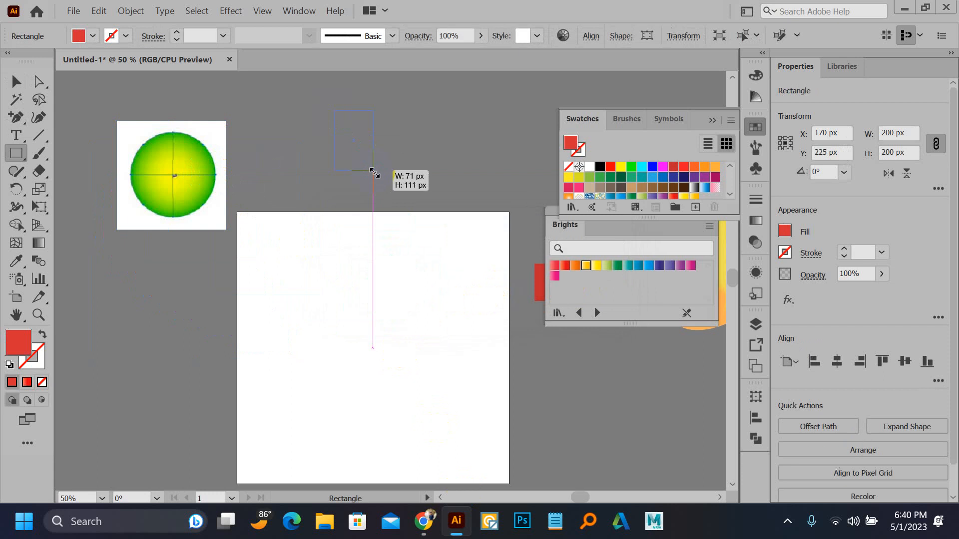
{"action": "key", "text": "i"}
{"action": "left_click_drag", "start_coordinate": [205, 163], "coordinate": [196, 134]}
Draw a second rectangle about 49 × 67 px beside the green one and fill it with yellow sampled from the reference sphere.
{"action": "key", "text": "m"}
{"action": "left_click_drag", "start_coordinate": [462, 154], "coordinate": [462, 153]}
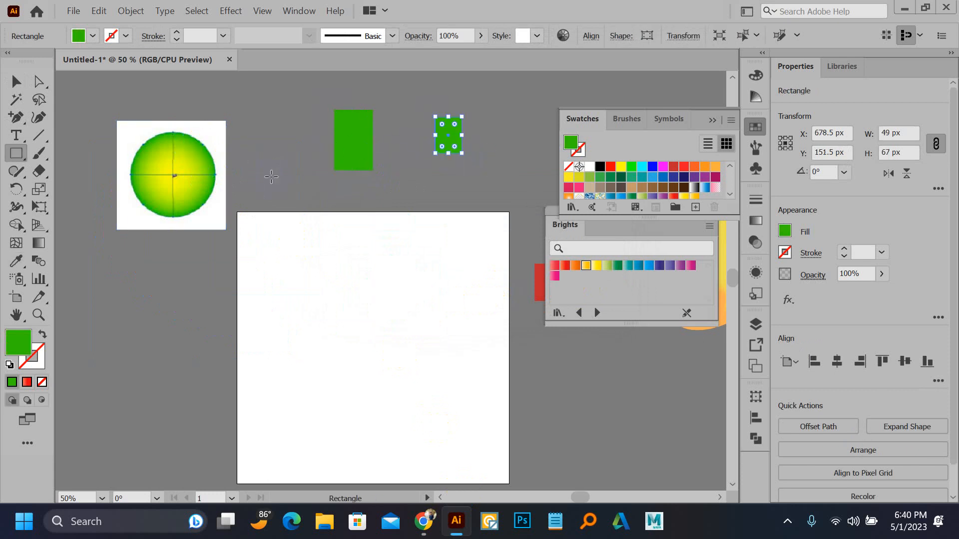
{"action": "key", "text": "i"}
{"action": "left_click_drag", "start_coordinate": [196, 164], "coordinate": [185, 170]}
Draw a yellow circle about 333 px in diameter near the centre of the artboard.
{"action": "key", "text": "i"}
{"action": "key", "text": "l"}
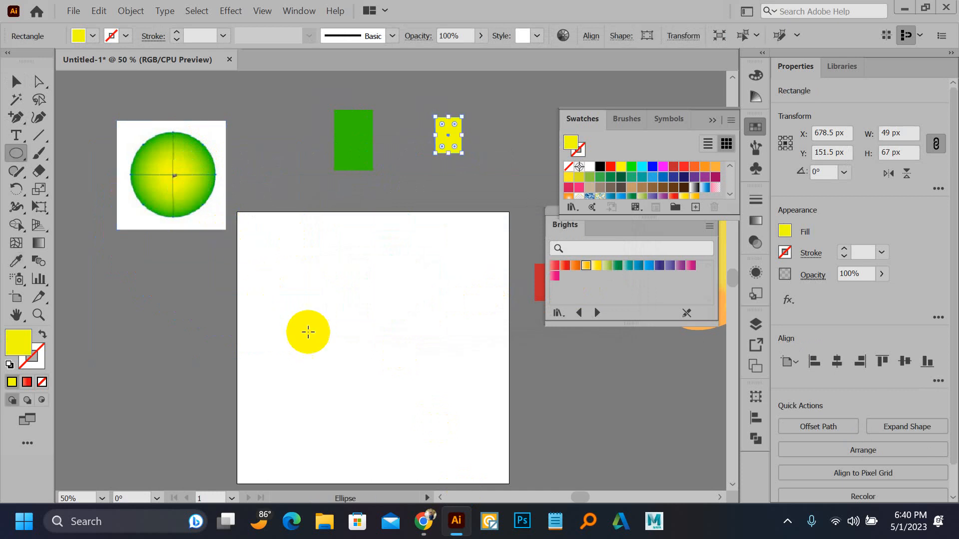
{"action": "left_click_drag", "start_coordinate": [280, 253], "coordinate": [460, 392]}
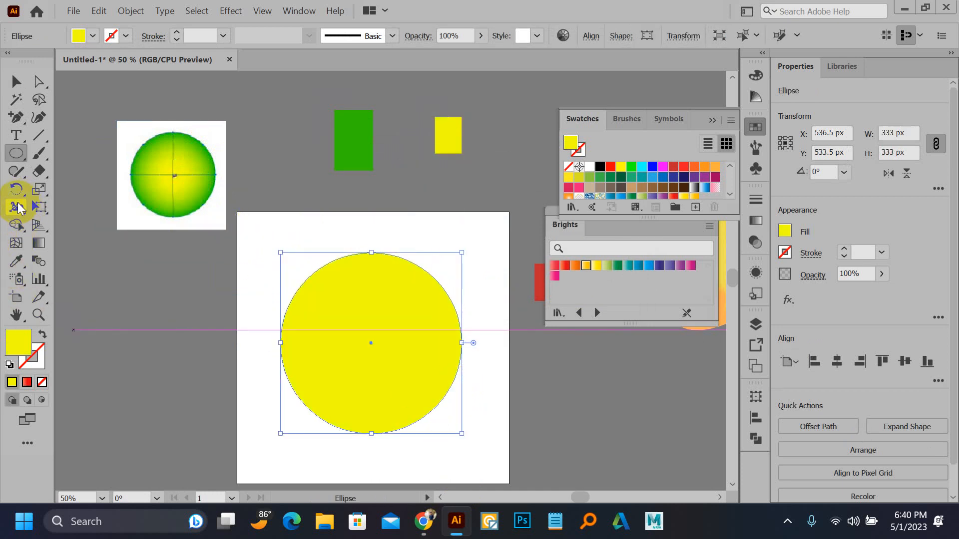
Add horizontal and vertical mesh lines through the circle's centre plus a curved line with a white point near its upper edge, and deselect.
{"action": "left_click", "coordinate": [16, 243]}
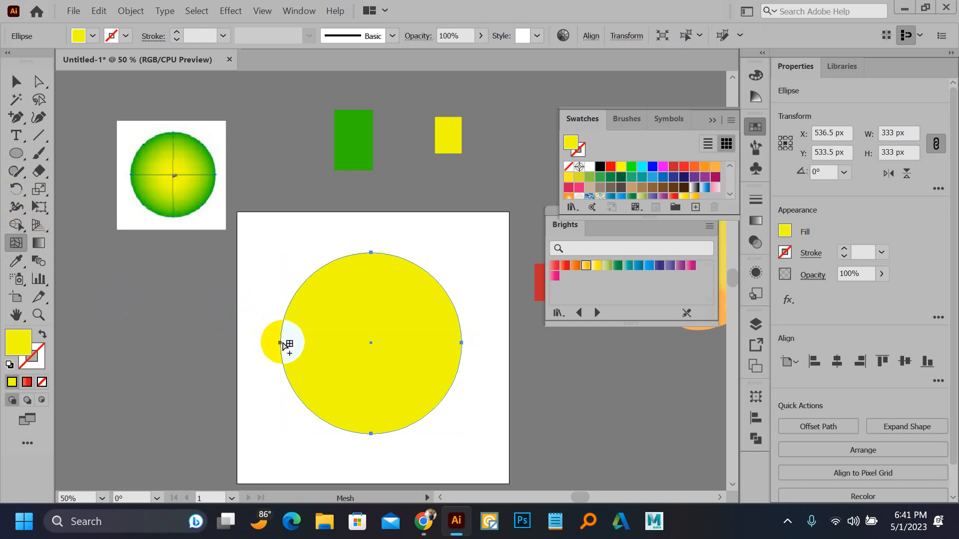
{"action": "left_click", "coordinate": [283, 343]}
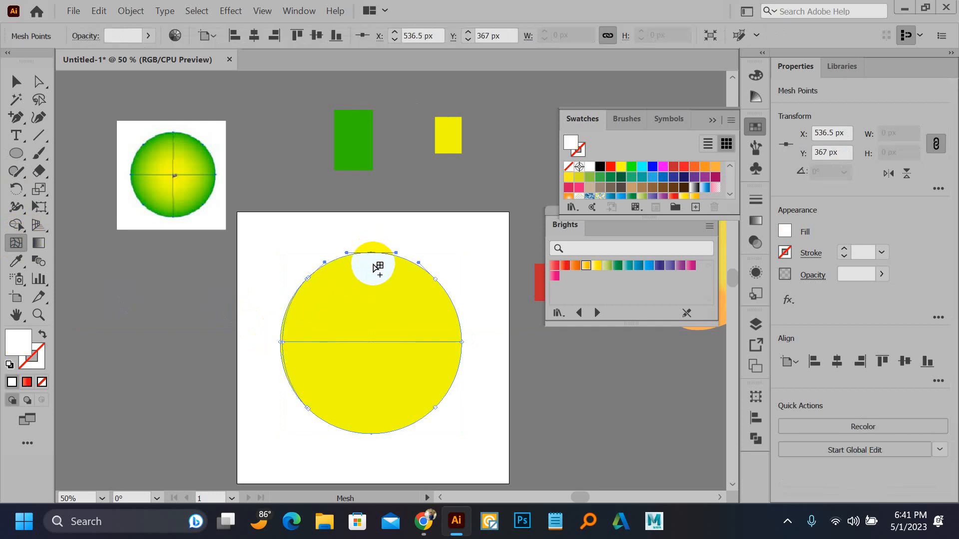
{"action": "left_click", "coordinate": [373, 263]}
{"action": "left_click", "coordinate": [374, 267], "text": "alt"}
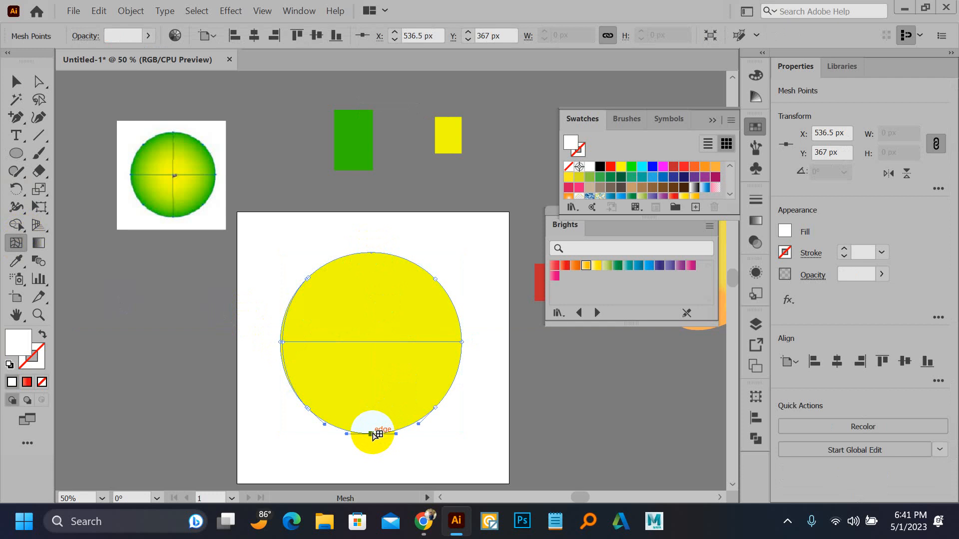
{"action": "left_click_drag", "start_coordinate": [375, 434], "coordinate": [368, 267]}
{"action": "key", "text": "a"}
{"action": "left_click", "coordinate": [428, 235]}
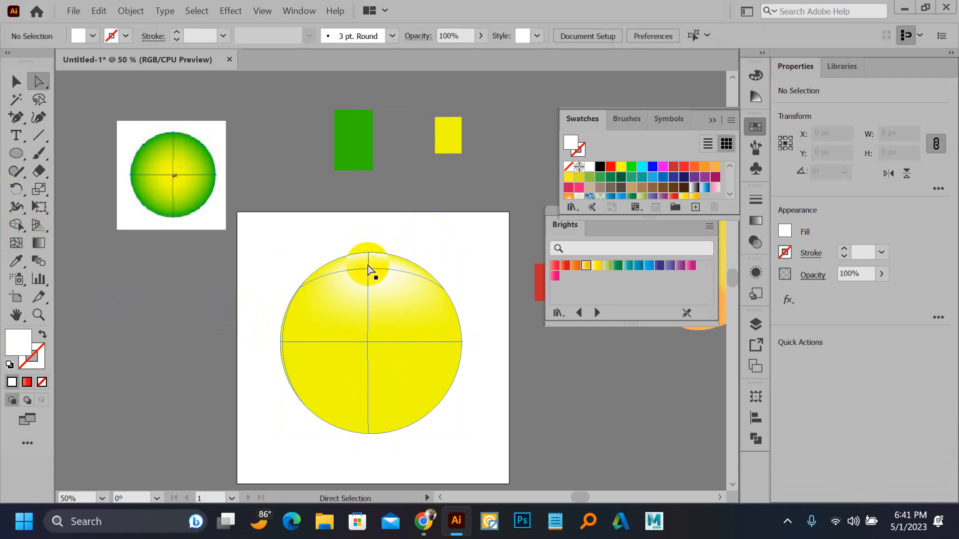
Select the mesh points around the circle's edge, fill them with green sampled from the green rectangle, and deselect.
{"action": "mouse_move", "coordinate": [368, 270]}
{"action": "left_mouse_down"}
{"action": "mouse_move", "coordinate": [344, 254]}
{"action": "mouse_move", "coordinate": [370, 256]}
{"action": "left_mouse_up"}
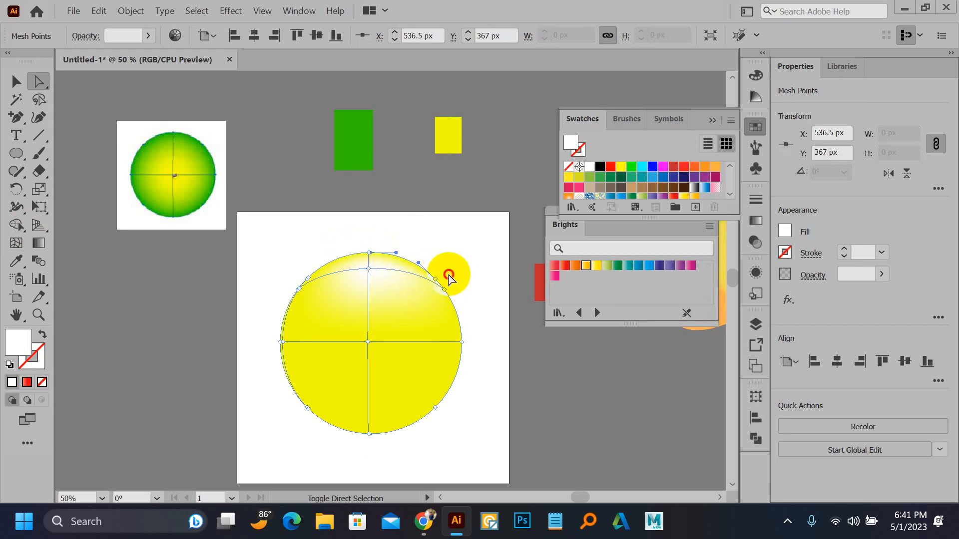
{"action": "left_click_drag", "start_coordinate": [443, 301], "coordinate": [297, 272]}
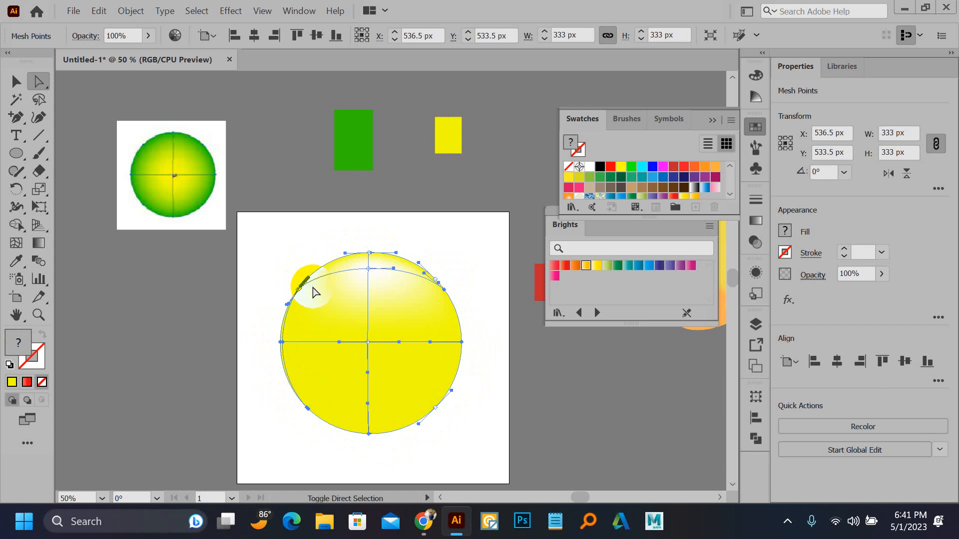
{"action": "key", "text": "i"}
{"action": "left_click", "coordinate": [355, 132]}
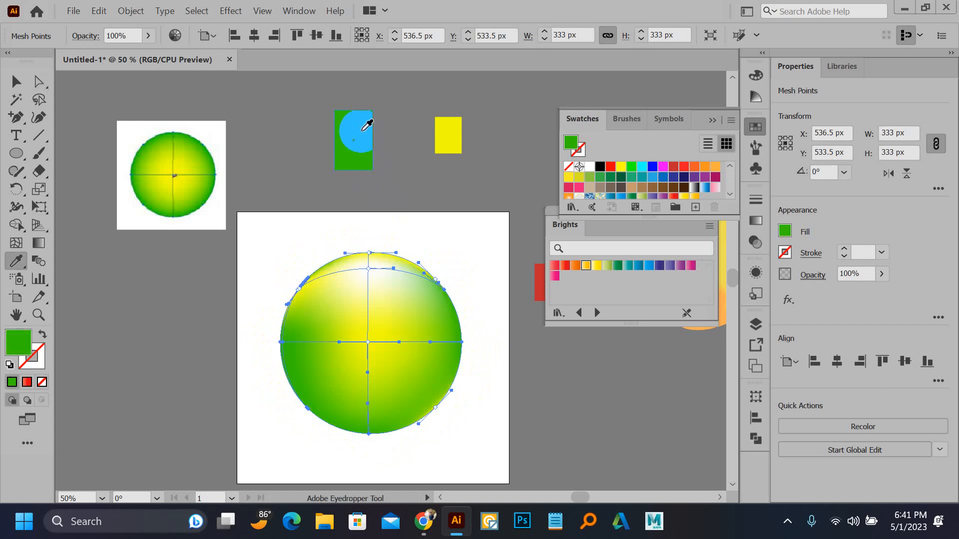
{"action": "left_click", "coordinate": [430, 173]}
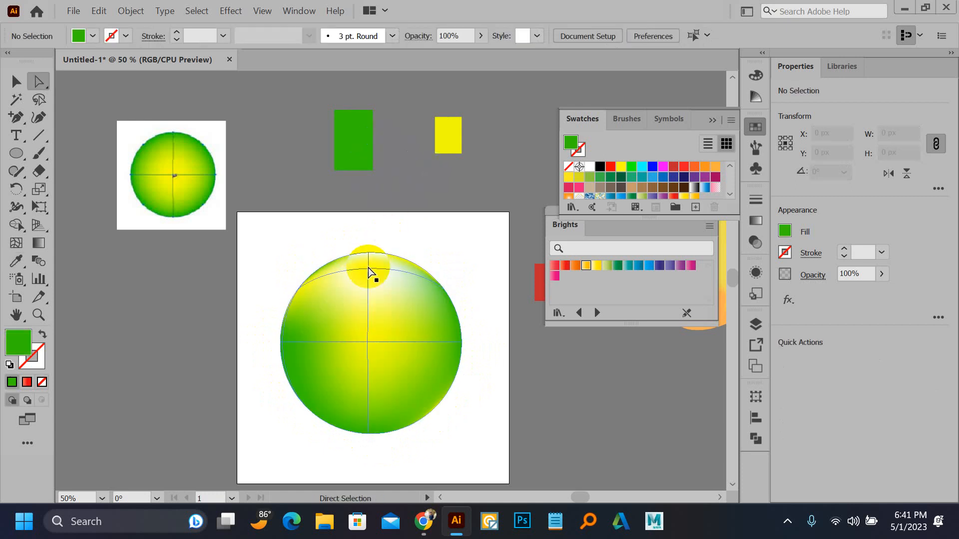
Recolor the mesh points on the circle's upper-left and upper-right edges with green sampled from its side.
{"action": "scroll", "coordinate": [348, 271], "scroll_direction": "up", "scroll_amount": 2}
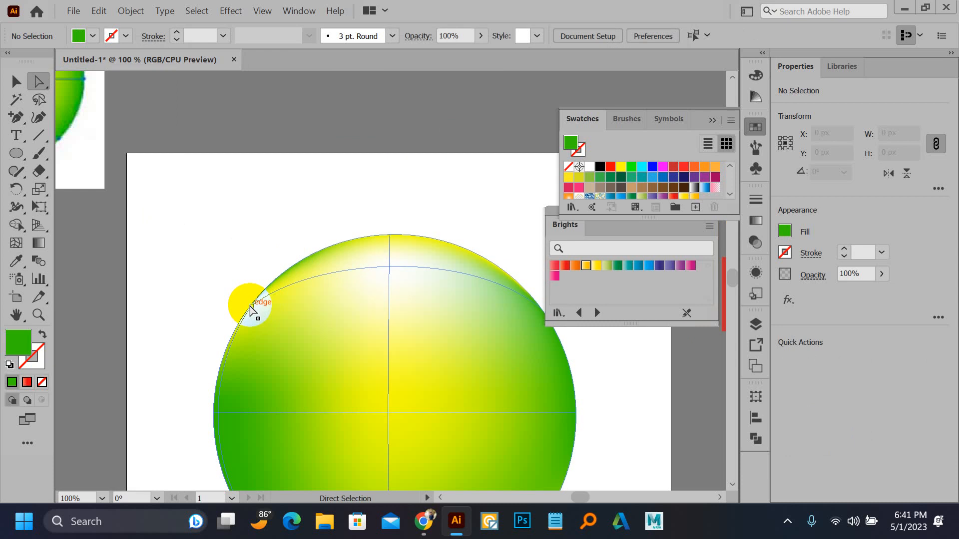
{"action": "left_click", "coordinate": [244, 293]}
{"action": "left_click", "coordinate": [258, 320]}
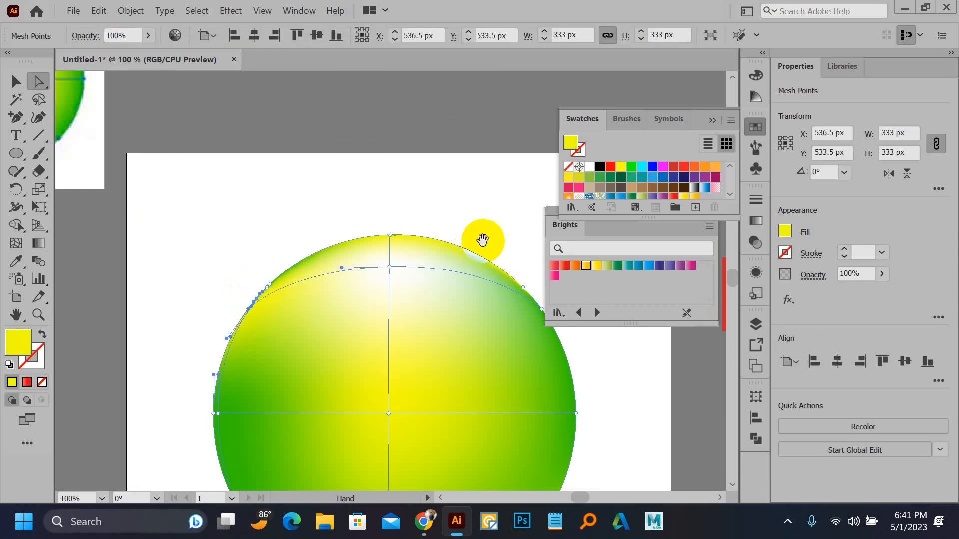
{"action": "left_click_drag", "start_coordinate": [483, 239], "coordinate": [443, 246]}
{"action": "left_click", "coordinate": [479, 277]}
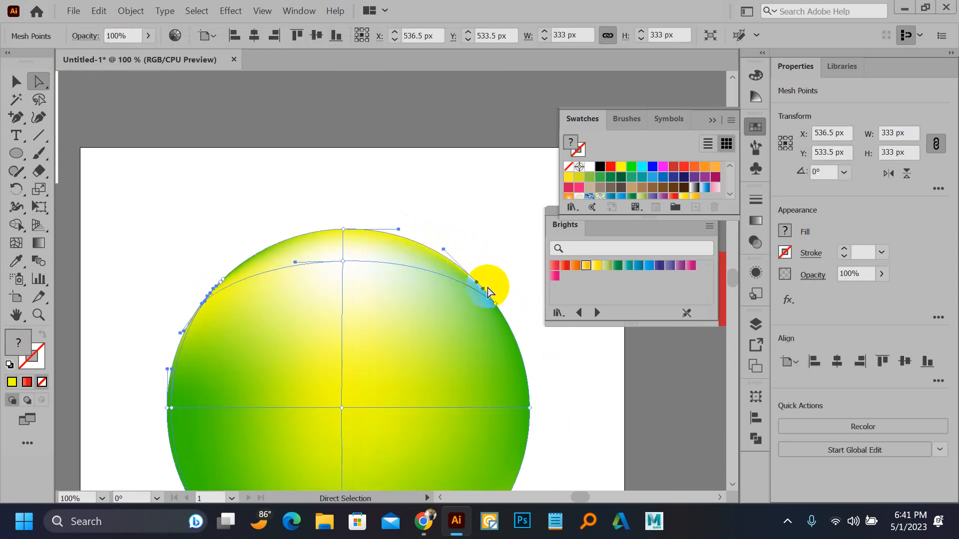
{"action": "key", "text": "i"}
{"action": "left_click", "coordinate": [520, 371]}
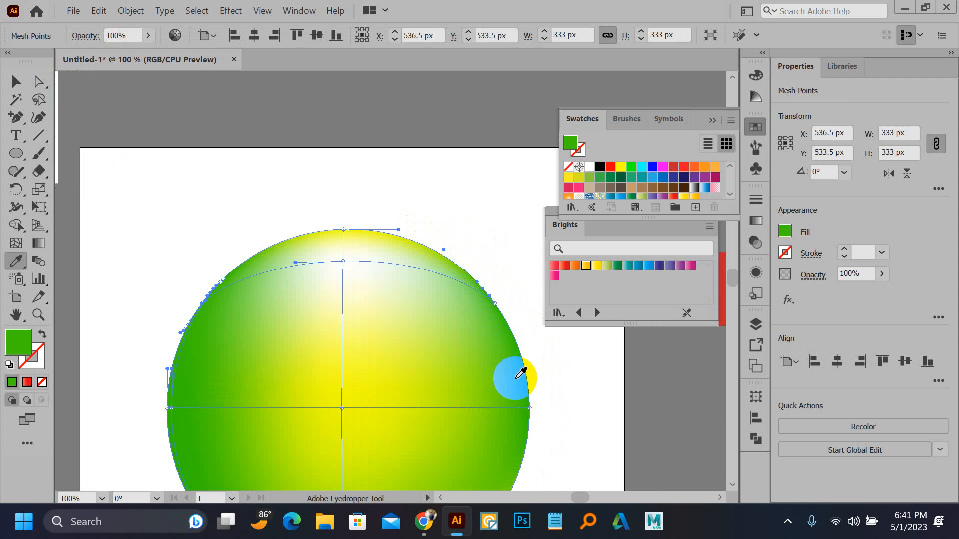
Recolor the topmost mesh point of the circle with green sampled from its side, and deselect.
{"action": "key", "text": "a"}
{"action": "left_click_drag", "start_coordinate": [327, 221], "coordinate": [357, 238]}
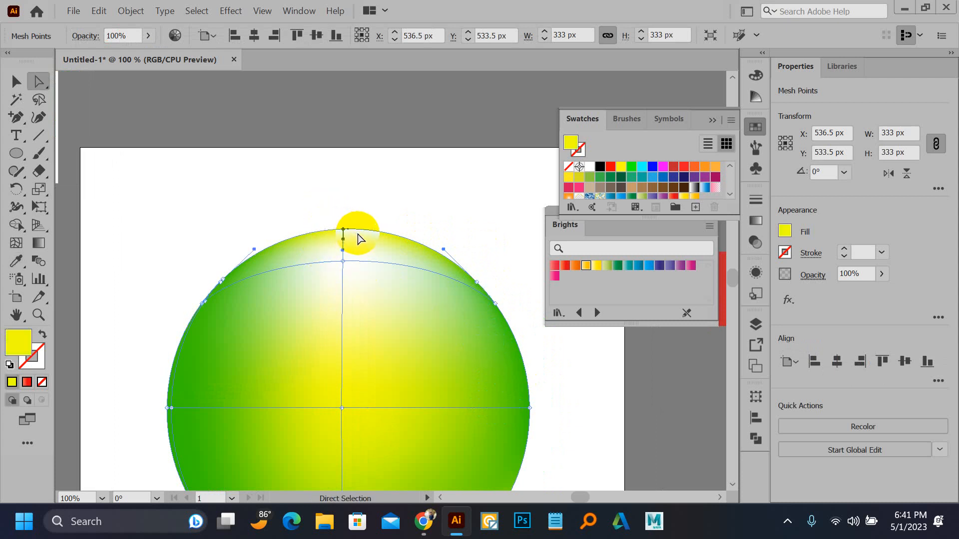
{"action": "key", "text": "i"}
{"action": "left_click", "coordinate": [510, 344]}
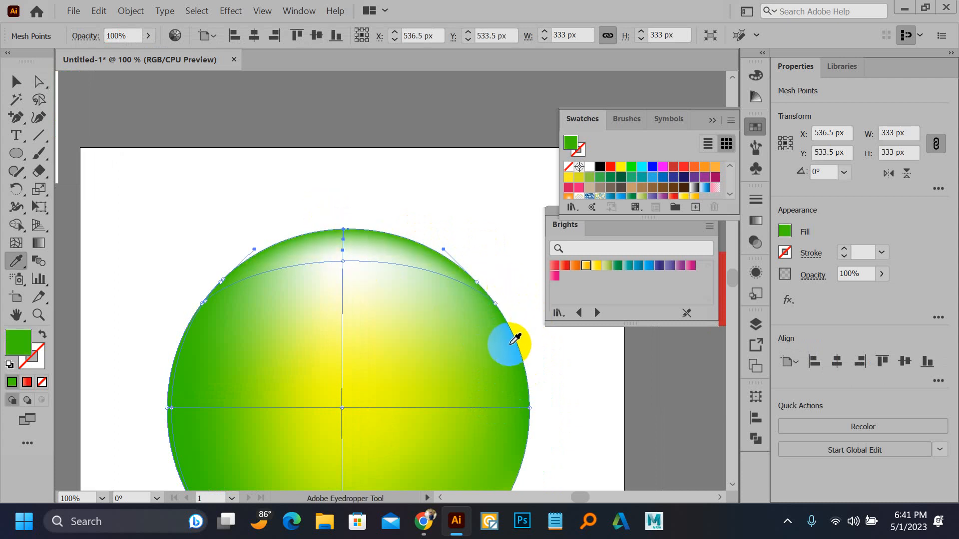
{"action": "key", "text": "a"}
{"action": "left_click", "coordinate": [486, 237]}
Move the finished green mesh sphere off the artboard to X 820.5, Y 24.5 px.
{"action": "scroll", "coordinate": [487, 238], "scroll_direction": "down", "scroll_amount": 2}
{"action": "left_click_drag", "start_coordinate": [560, 388], "coordinate": [441, 376]}
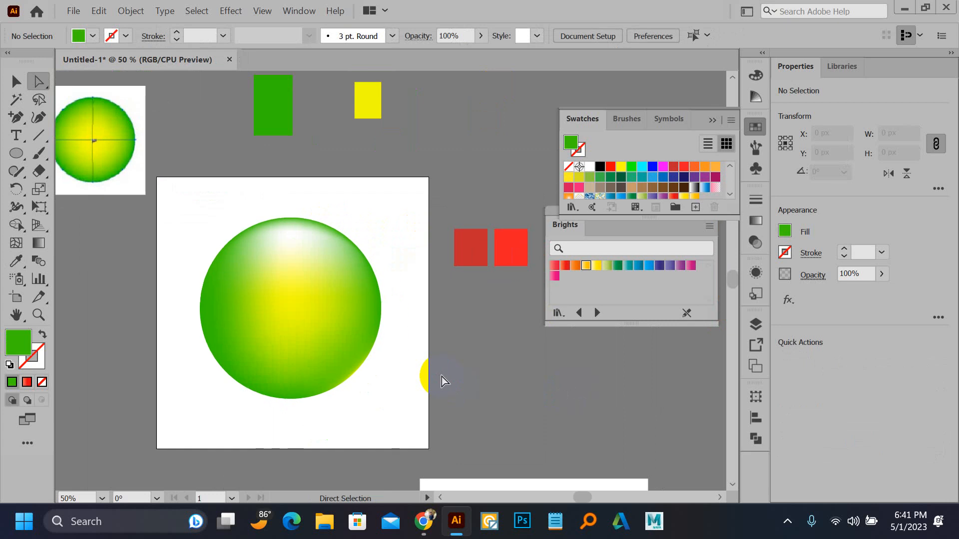
{"action": "scroll", "coordinate": [442, 376], "scroll_direction": "down", "scroll_amount": 1}
{"action": "key", "text": "v"}
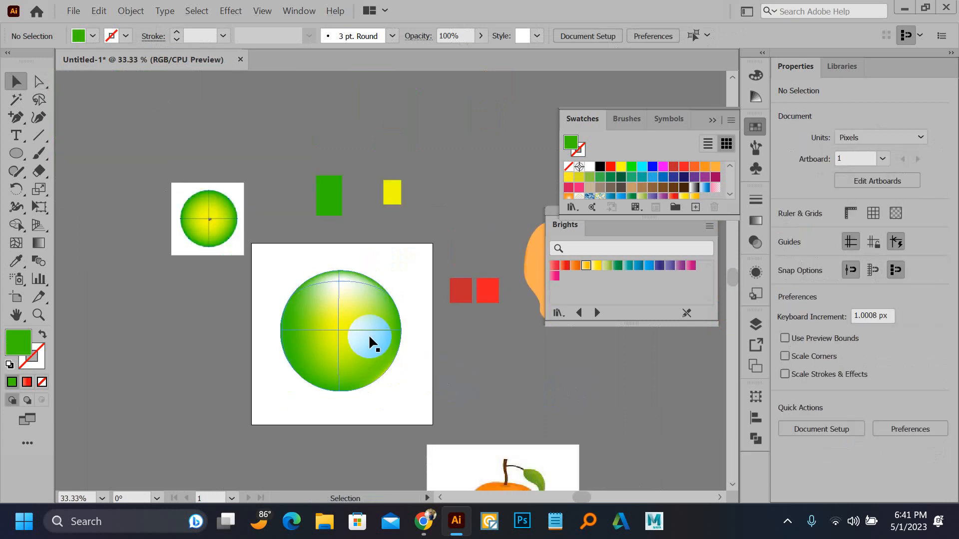
{"action": "left_click_drag", "start_coordinate": [369, 334], "coordinate": [471, 148]}
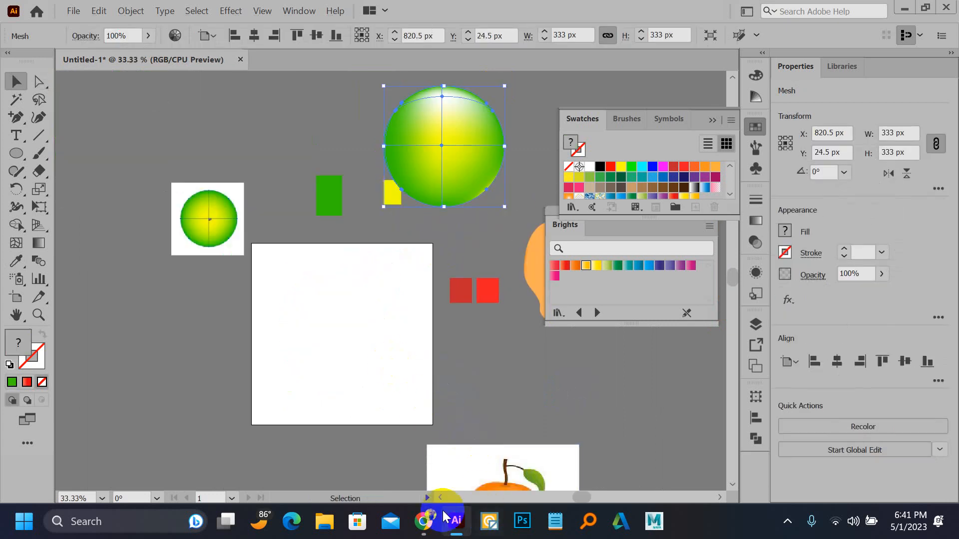
Switch to Chrome, browse the mesh tool practice image results and preview the orange sphere with the mesh grid.
{"action": "left_click", "coordinate": [423, 521]}
{"action": "scroll", "coordinate": [389, 268], "scroll_direction": "down", "scroll_amount": 5}
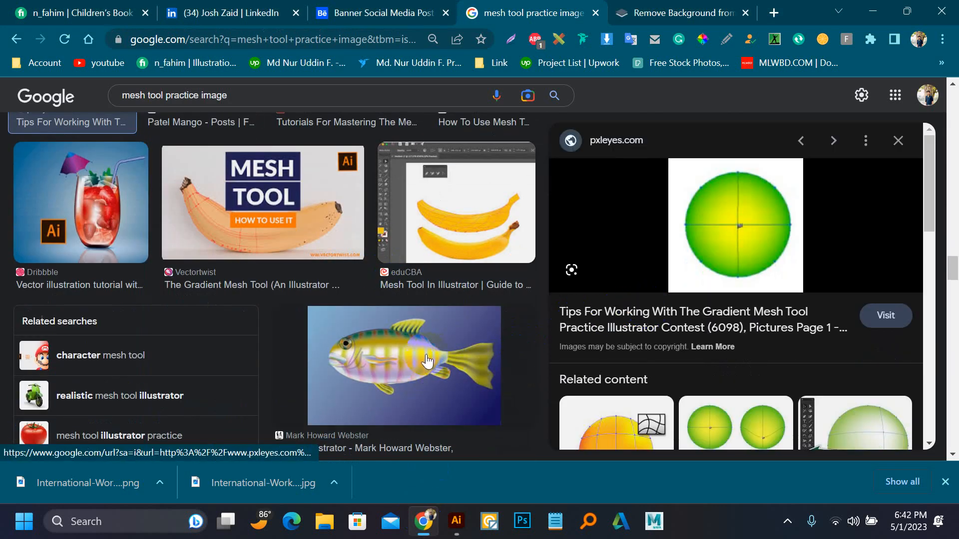
{"action": "scroll", "coordinate": [427, 361], "scroll_direction": "down", "scroll_amount": 3}
{"action": "scroll", "coordinate": [632, 294], "scroll_direction": "down", "scroll_amount": 3}
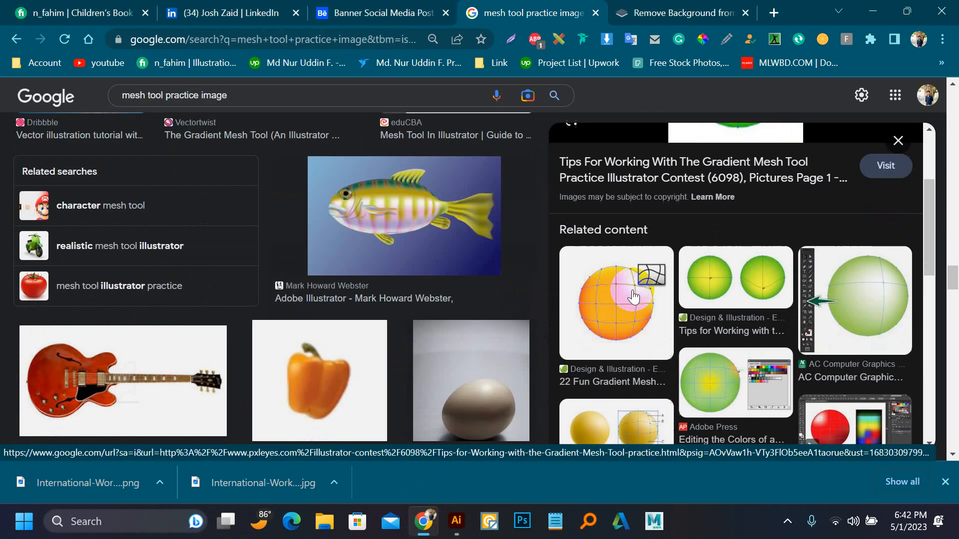
{"action": "scroll", "coordinate": [542, 316], "scroll_direction": "down", "scroll_amount": 5}
{"action": "scroll", "coordinate": [650, 196], "scroll_direction": "down", "scroll_amount": 3}
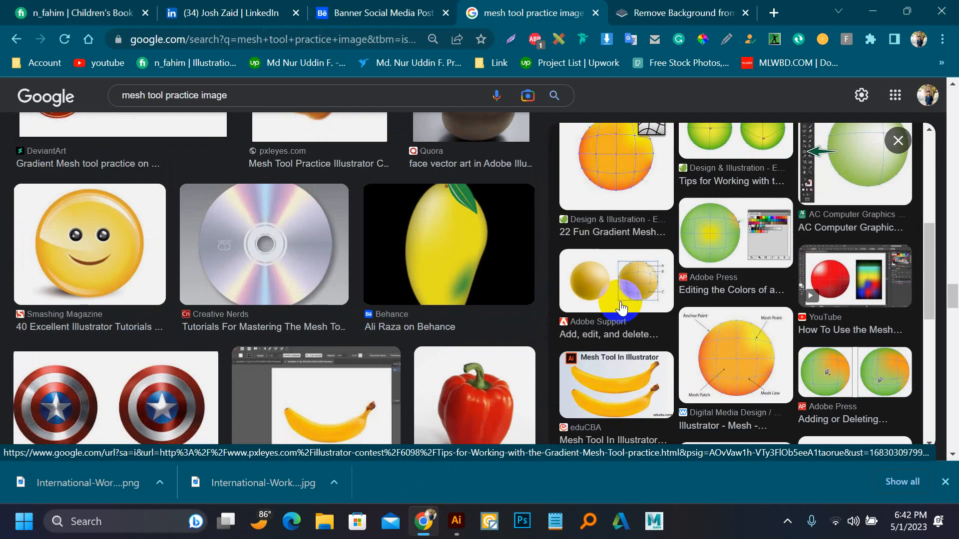
{"action": "left_click", "coordinate": [650, 196]}
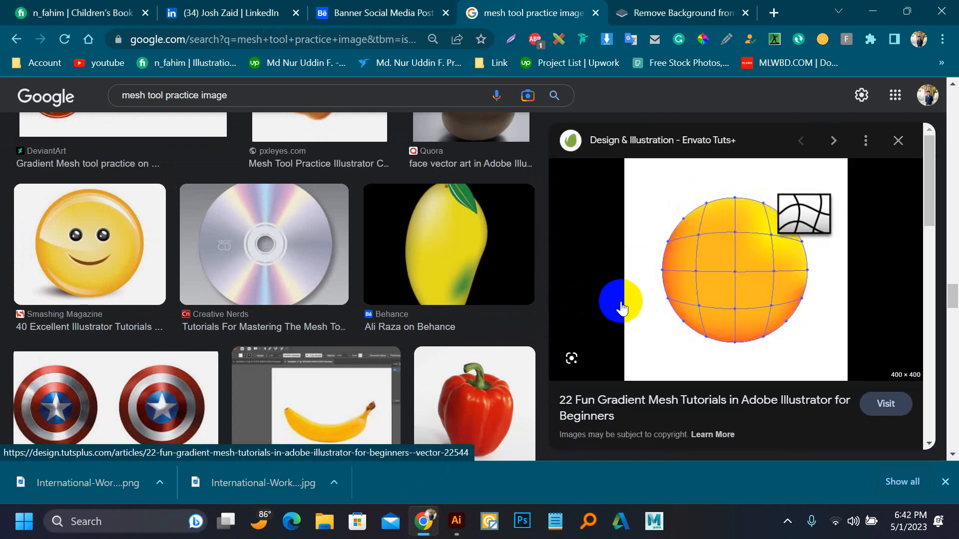
Look through the images related to the orange sphere and the main results, and preview the Shutterstock tomato illustration on green with its image options.
{"action": "scroll", "coordinate": [621, 308], "scroll_direction": "down", "scroll_amount": 5}
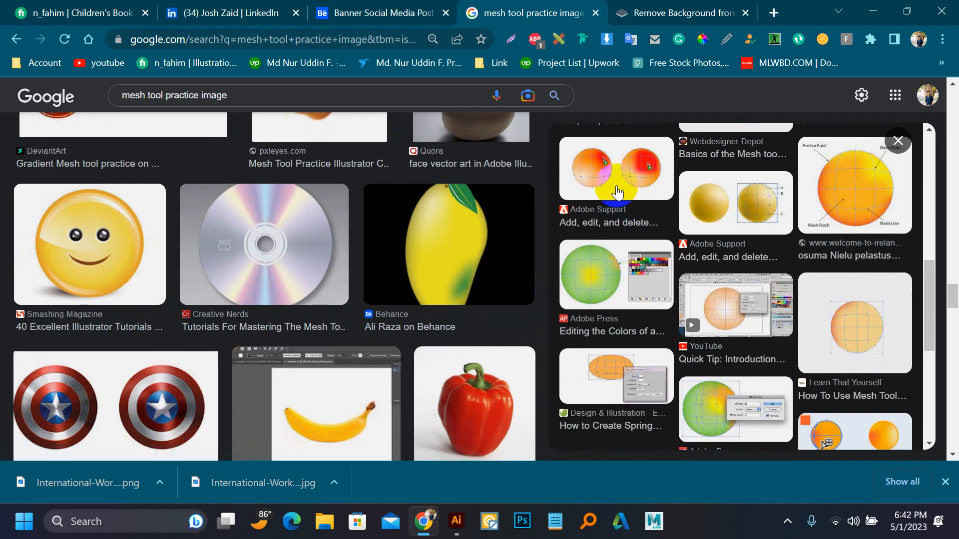
{"action": "scroll", "coordinate": [618, 192], "scroll_direction": "down", "scroll_amount": 3}
{"action": "scroll", "coordinate": [369, 387], "scroll_direction": "down", "scroll_amount": 8}
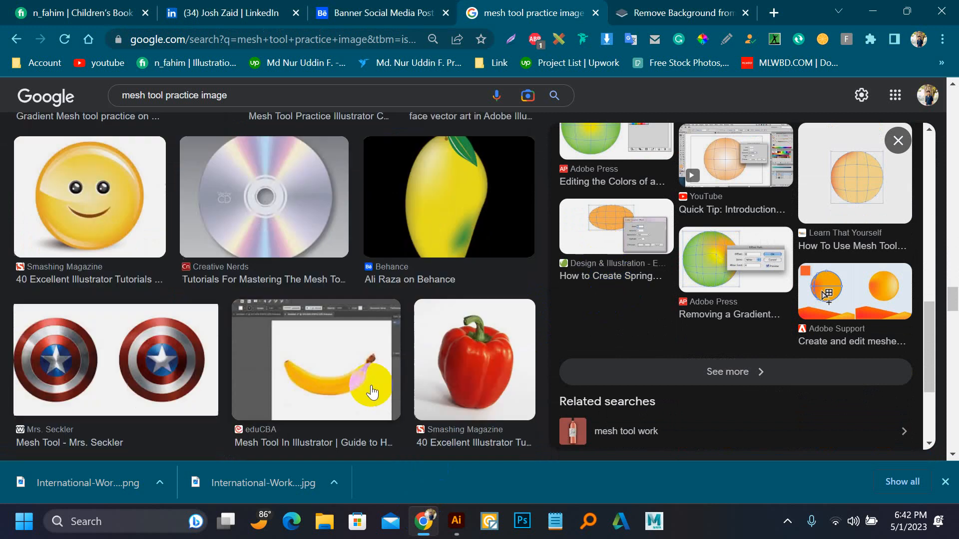
{"action": "scroll", "coordinate": [377, 387], "scroll_direction": "down", "scroll_amount": 6}
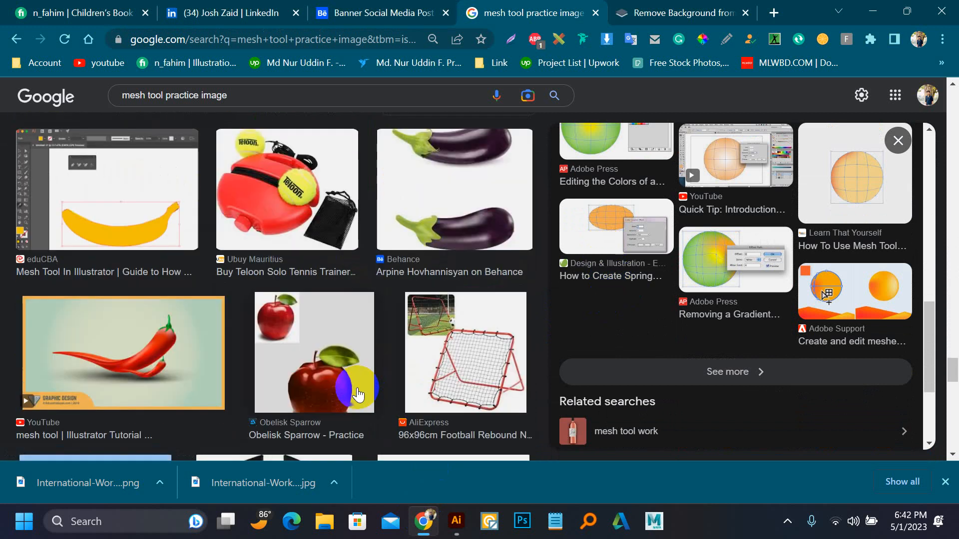
{"action": "scroll", "coordinate": [349, 382], "scroll_direction": "up", "scroll_amount": 5}
{"action": "left_click", "coordinate": [349, 382]}
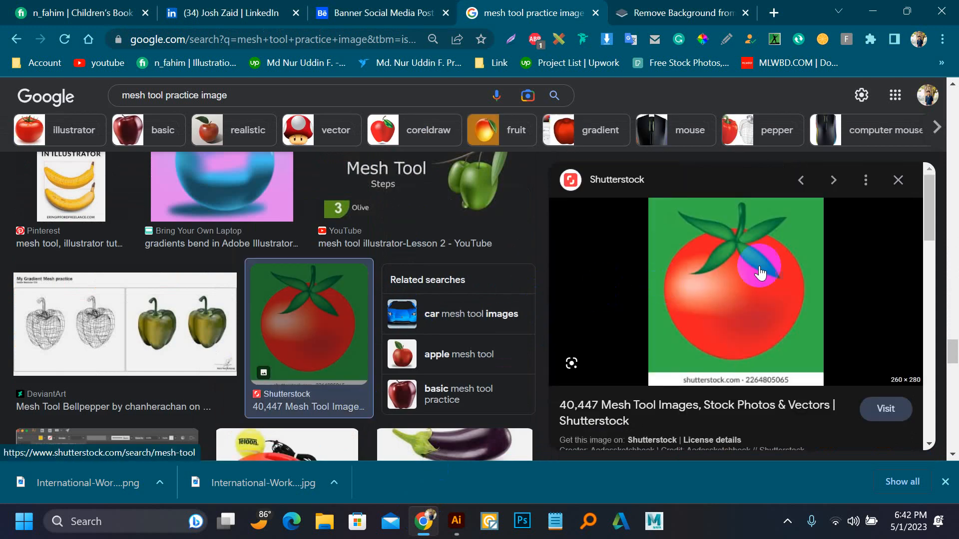
{"action": "right_click", "coordinate": [746, 253]}
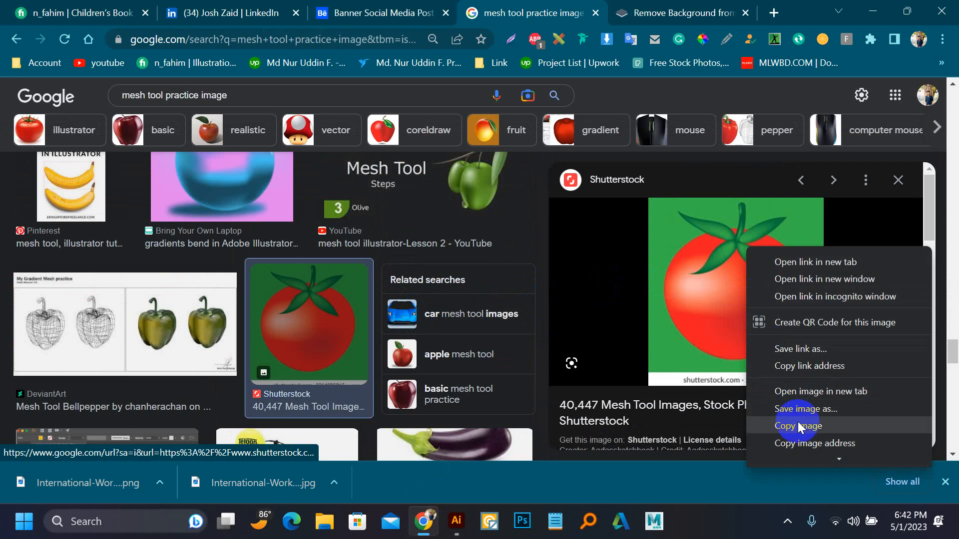
Examine the tomato's related images and the remaining search results for a practice reference, previewing the black 3D mouse design.
{"action": "scroll", "coordinate": [687, 324], "scroll_direction": "down", "scroll_amount": 5}
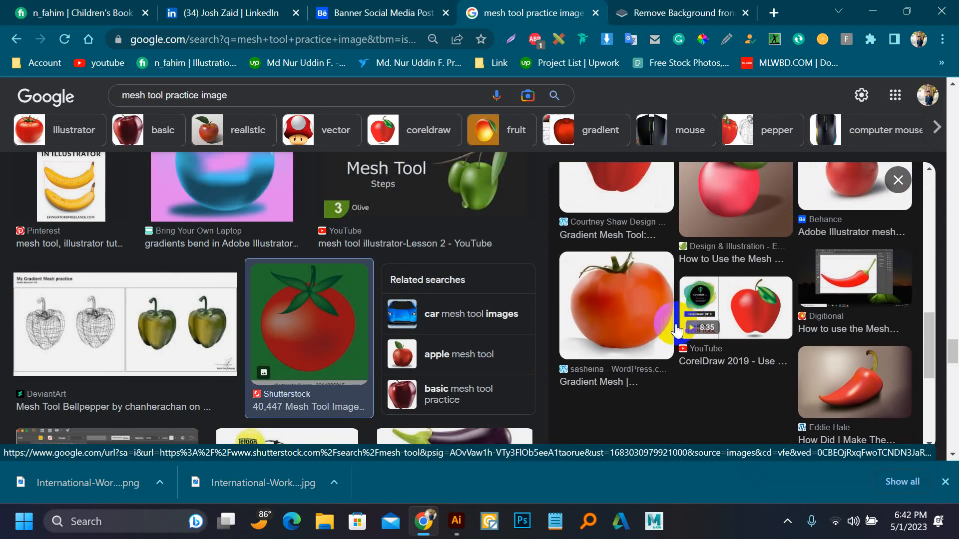
{"action": "scroll", "coordinate": [424, 360], "scroll_direction": "down", "scroll_amount": 5}
{"action": "scroll", "coordinate": [222, 244], "scroll_direction": "down", "scroll_amount": 3}
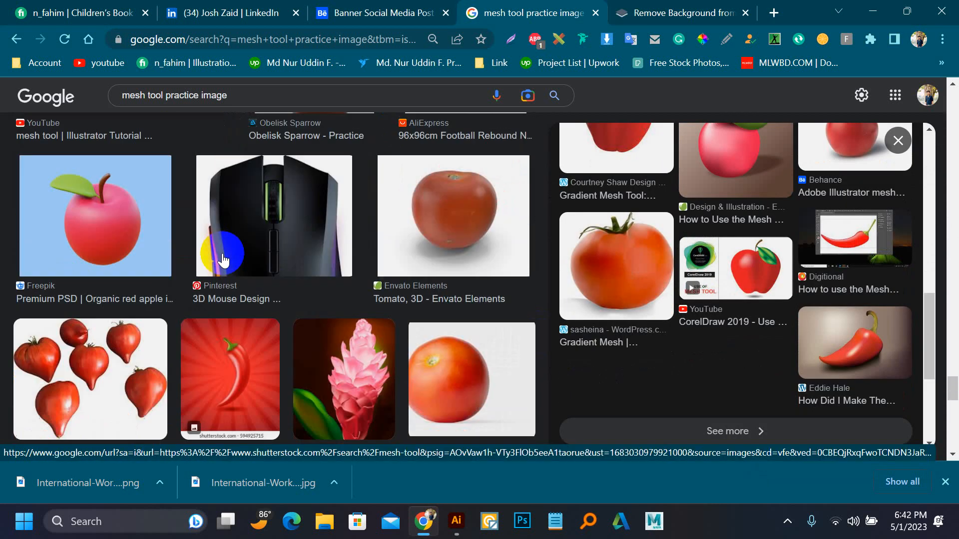
{"action": "left_click", "coordinate": [284, 228]}
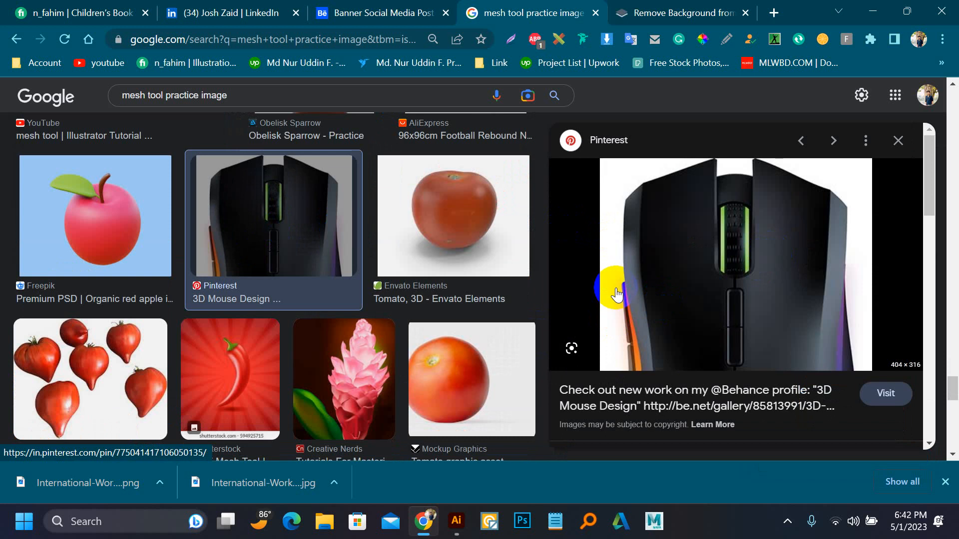
{"action": "scroll", "coordinate": [485, 314], "scroll_direction": "down", "scroll_amount": 6}
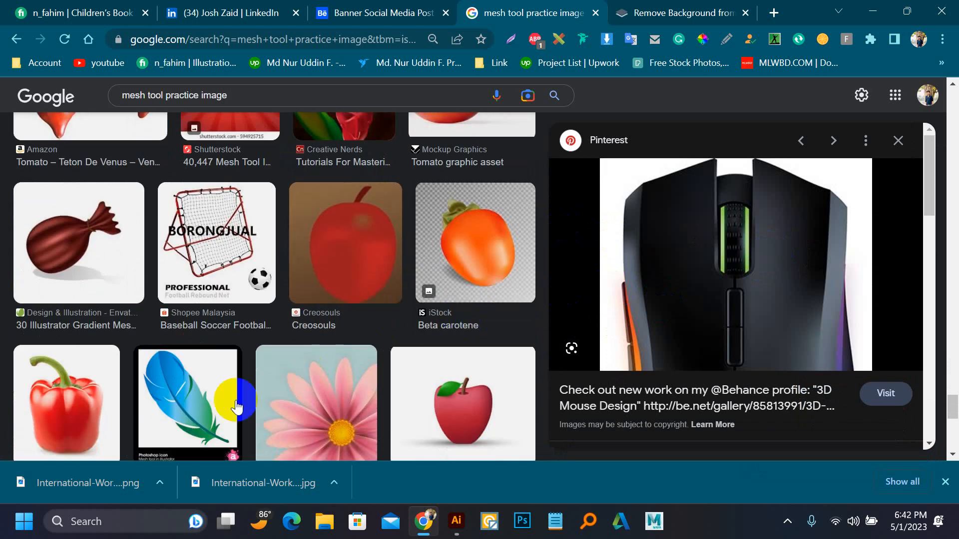
{"action": "scroll", "coordinate": [236, 408], "scroll_direction": "down", "scroll_amount": 13}
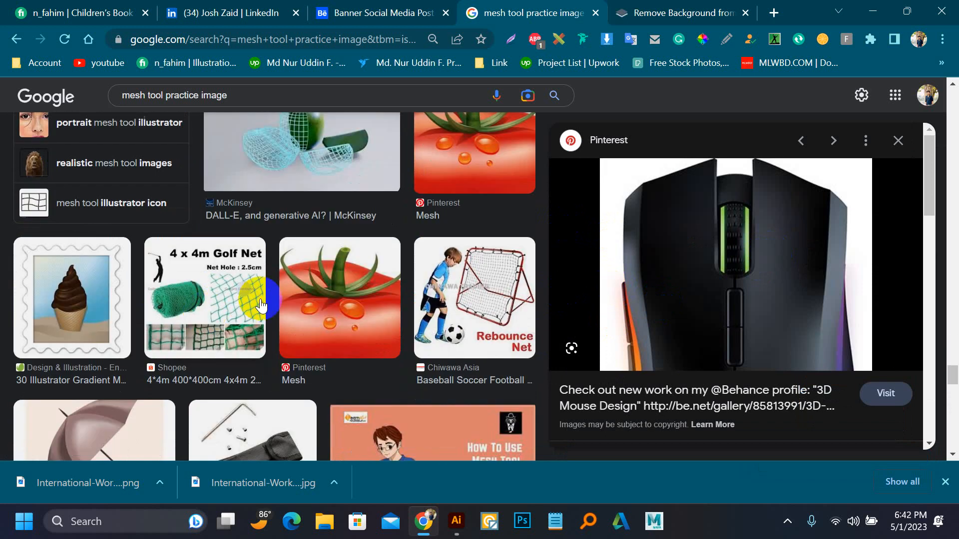
{"action": "scroll", "coordinate": [260, 304], "scroll_direction": "down", "scroll_amount": 10}
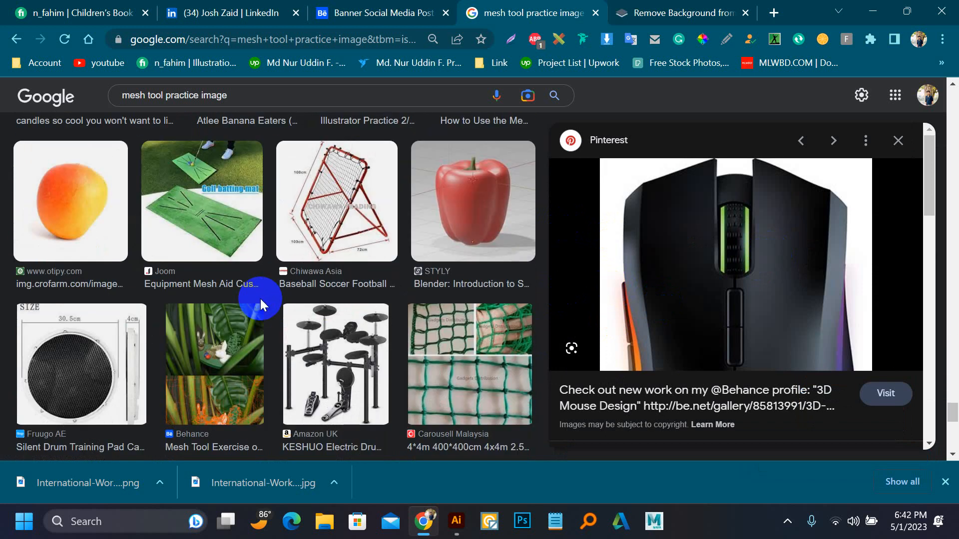
{"action": "scroll", "coordinate": [260, 299], "scroll_direction": "down", "scroll_amount": 10}
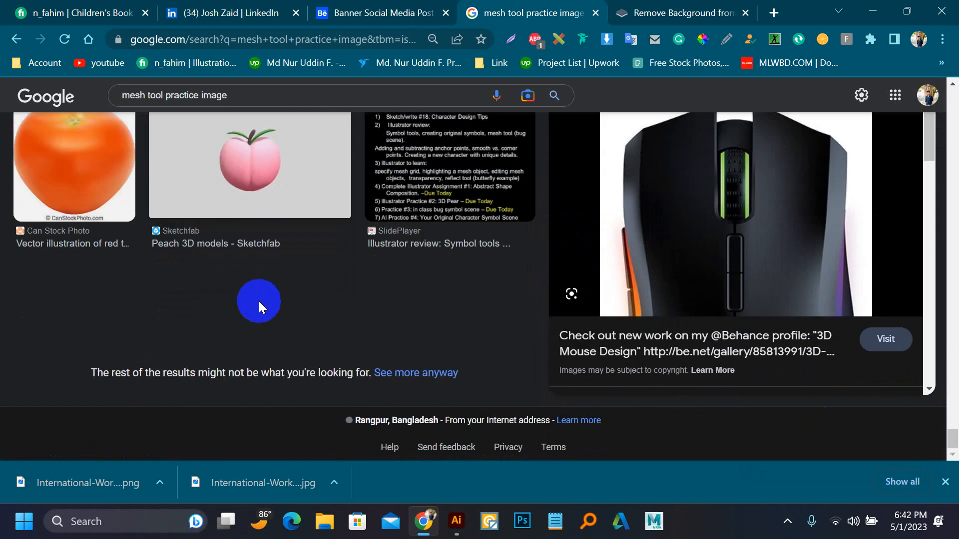
{"action": "scroll", "coordinate": [260, 303], "scroll_direction": "up", "scroll_amount": 6}
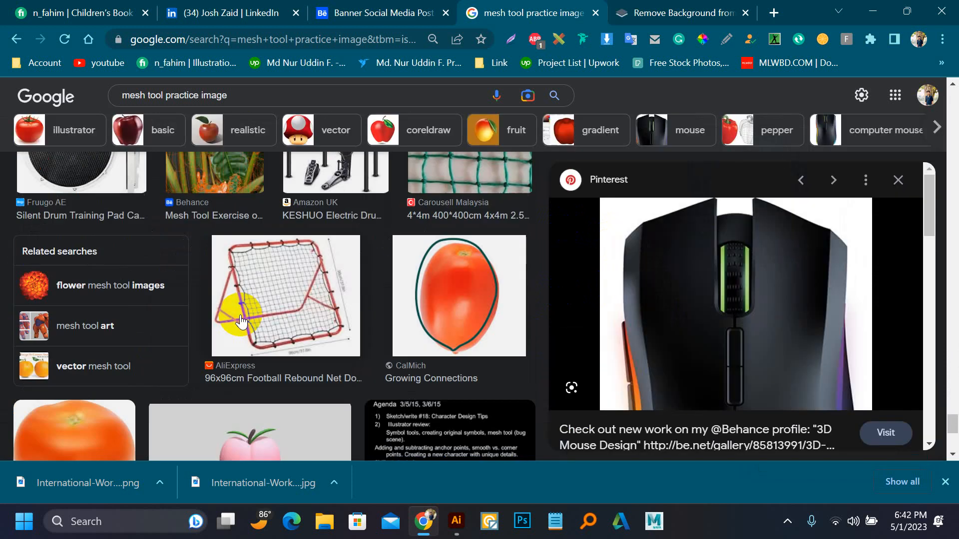
Preview the outlined red tomato, the fall leaf on green and the orange maple leaf, and look through their related images.
{"action": "left_click", "coordinate": [476, 273]}
{"action": "scroll", "coordinate": [702, 246], "scroll_direction": "down", "scroll_amount": 5}
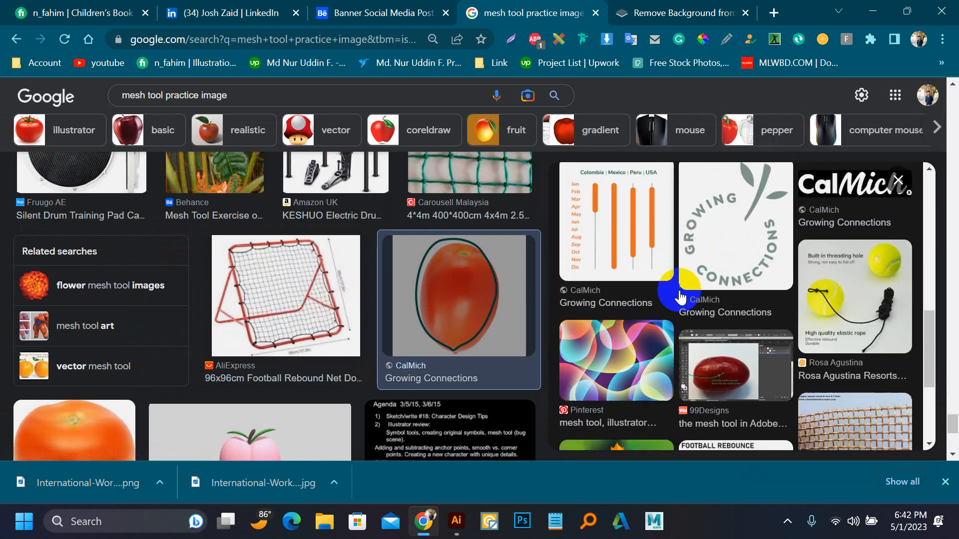
{"action": "scroll", "coordinate": [680, 297], "scroll_direction": "down", "scroll_amount": 5}
{"action": "left_click", "coordinate": [635, 313]}
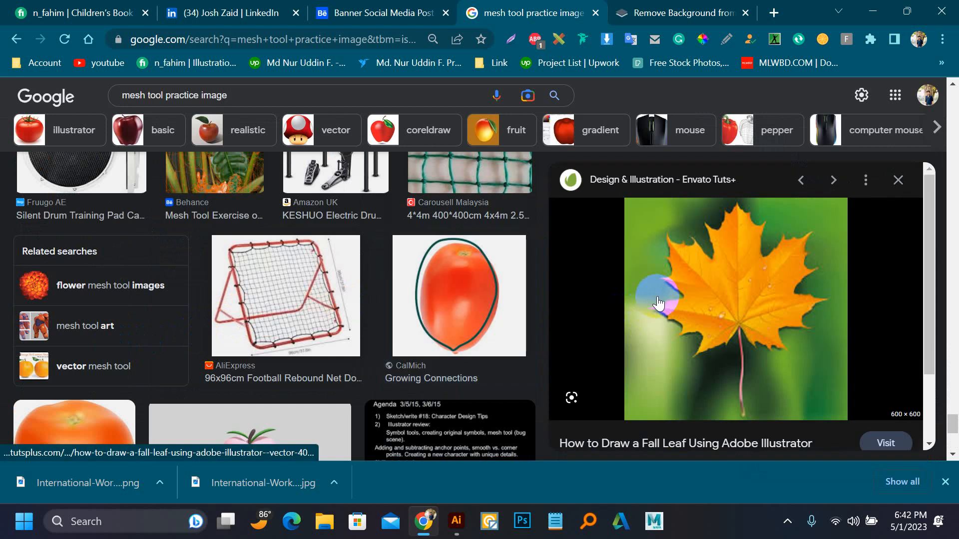
{"action": "scroll", "coordinate": [658, 303], "scroll_direction": "down", "scroll_amount": 10}
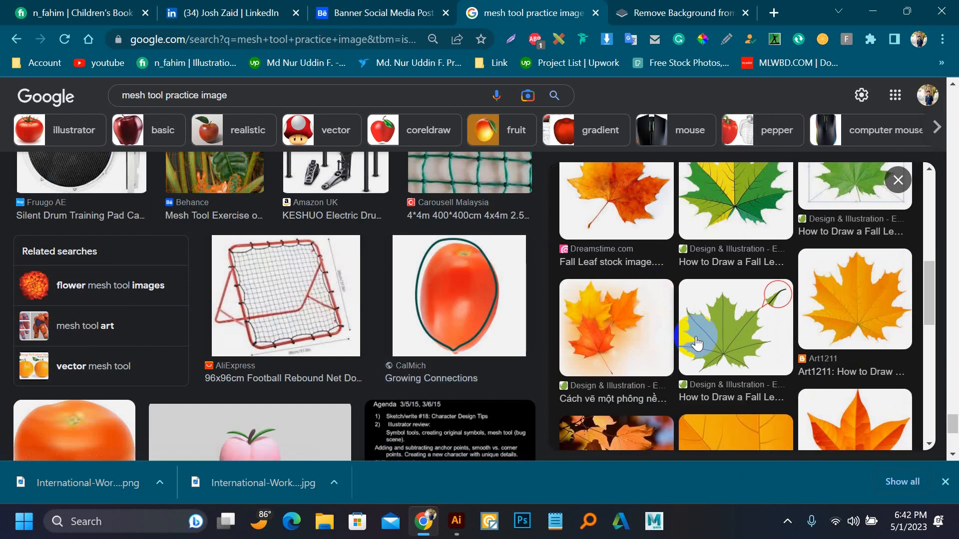
{"action": "left_click", "coordinate": [851, 299]}
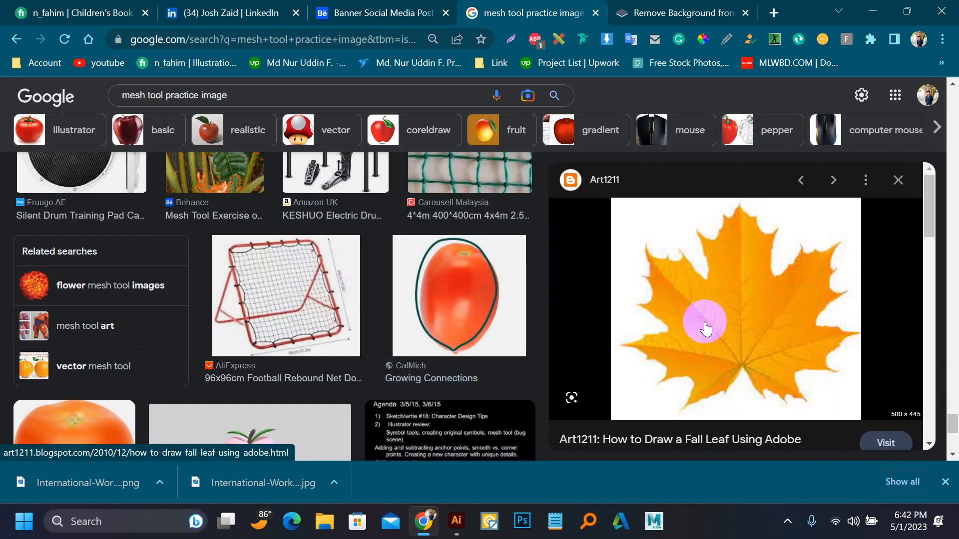
{"action": "scroll", "coordinate": [705, 328], "scroll_direction": "down", "scroll_amount": 10}
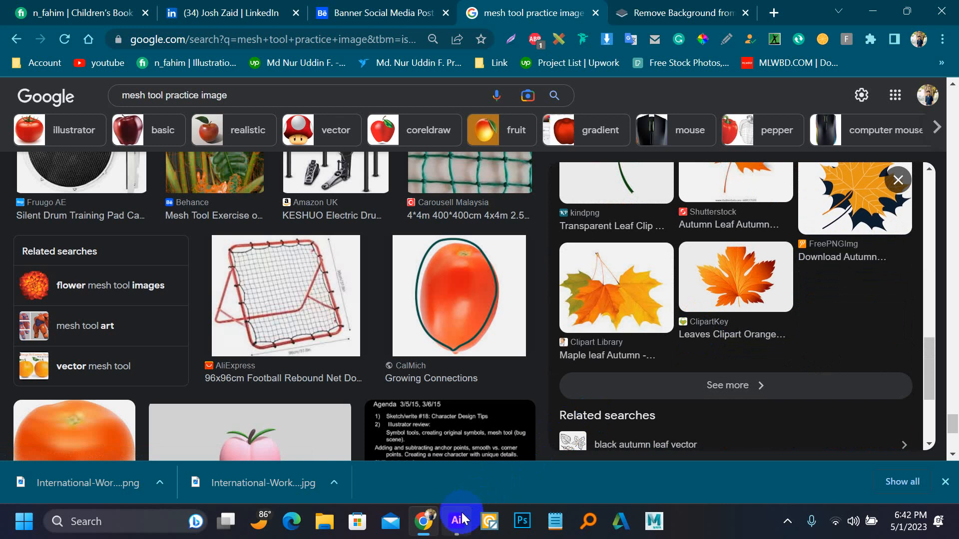
Switch back to Illustrator and draw a green circle about 329 px in diameter inside the artboard.
{"action": "left_click", "coordinate": [457, 520]}
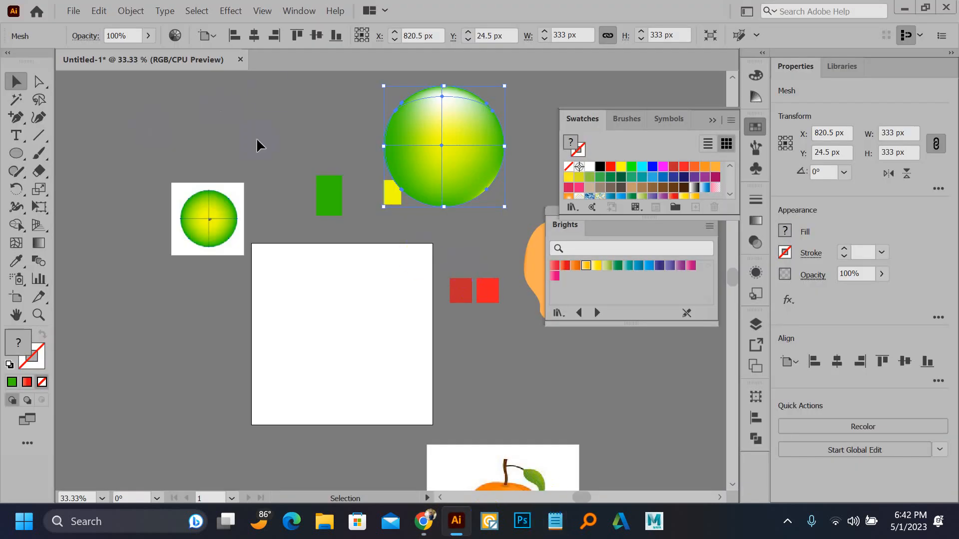
{"action": "key", "text": "l"}
{"action": "left_click_drag", "start_coordinate": [273, 283], "coordinate": [346, 402]}
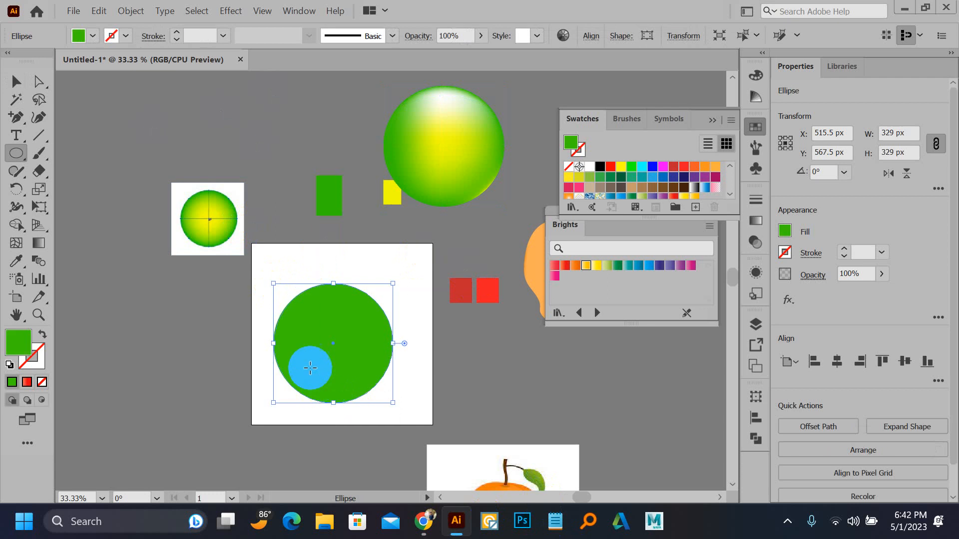
Turn the green circle into a gradient mesh with five vertical and four horizontal mesh lines.
{"action": "left_click", "coordinate": [17, 244]}
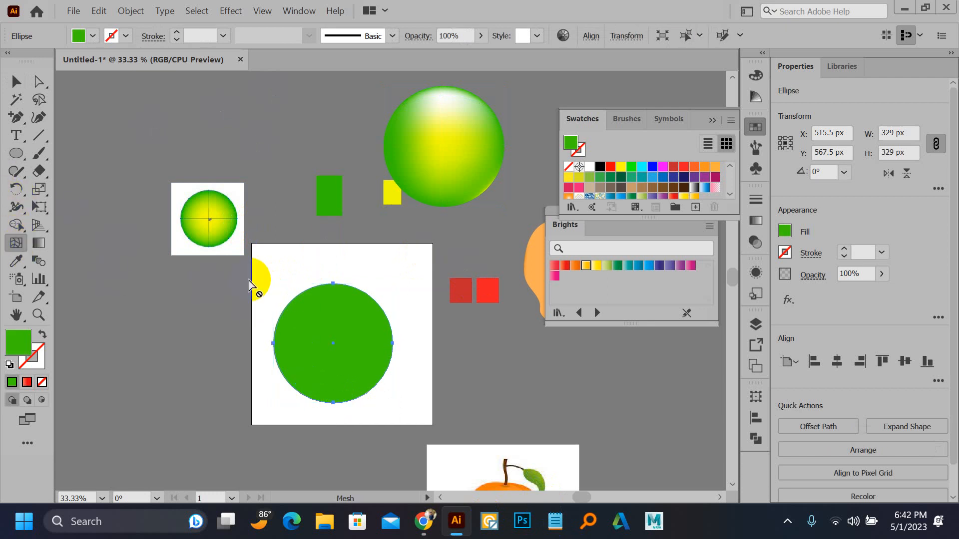
{"action": "left_click", "coordinate": [318, 293]}
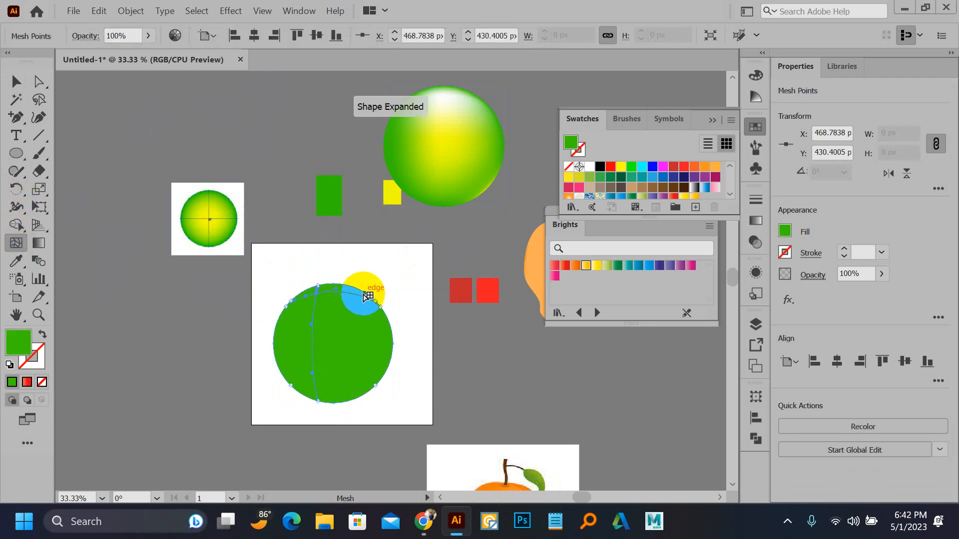
{"action": "left_click", "coordinate": [355, 295]}
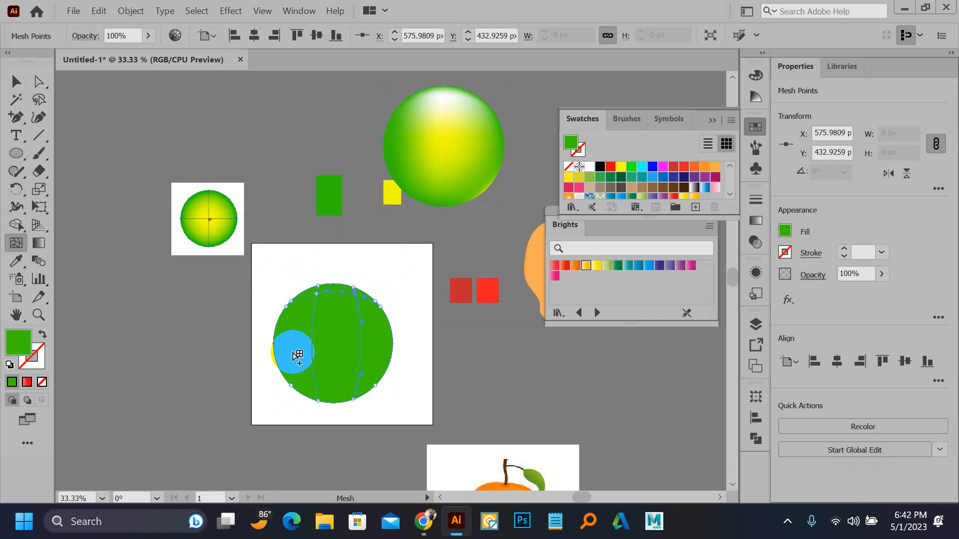
{"action": "scroll", "coordinate": [349, 343], "scroll_direction": "left", "scroll_amount": 4}
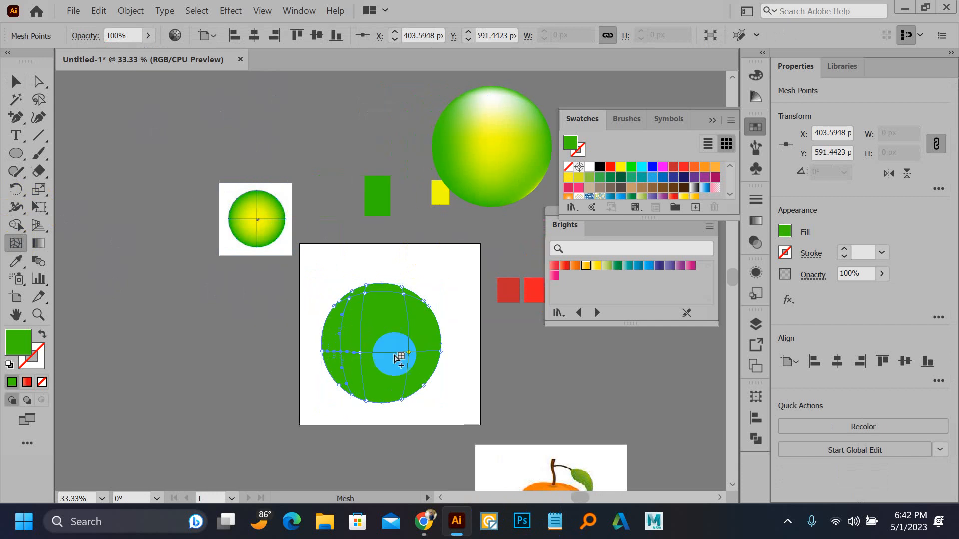
{"action": "scroll", "coordinate": [439, 364], "scroll_direction": "up", "scroll_amount": 2}
{"action": "scroll", "coordinate": [440, 365], "scroll_direction": "up", "scroll_amount": 1}
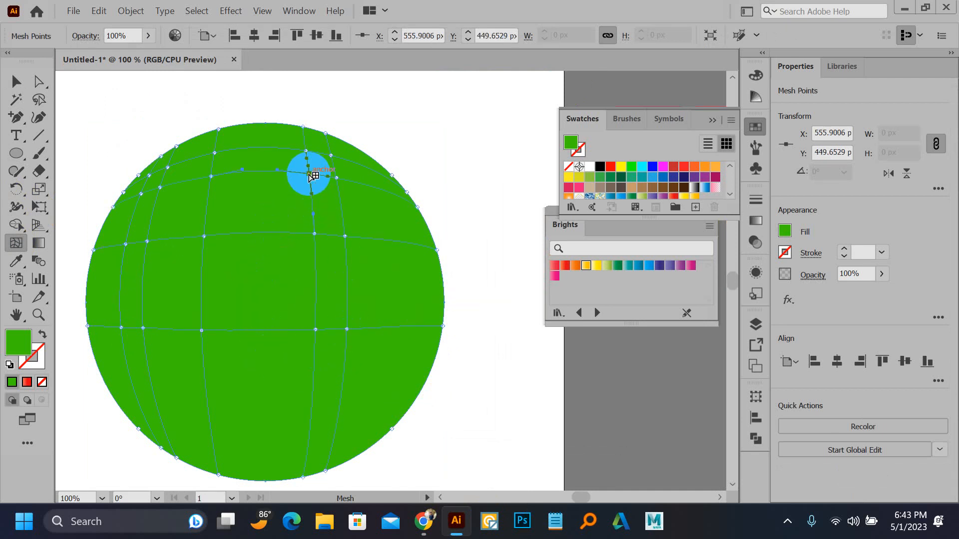
{"action": "key", "text": "a"}
{"action": "left_click_drag", "start_coordinate": [90, 199], "coordinate": [118, 216]}
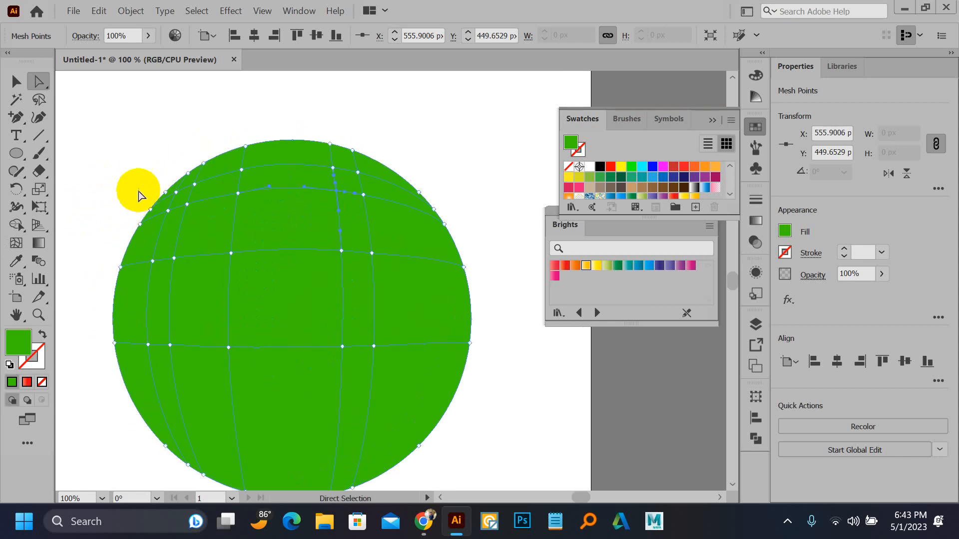
{"action": "left_click_drag", "start_coordinate": [170, 121], "coordinate": [213, 152]}
{"action": "left_click_drag", "start_coordinate": [237, 121], "coordinate": [265, 152]}
{"action": "left_click_drag", "start_coordinate": [309, 128], "coordinate": [371, 163]}
Select the four mesh points around the circle's central patch, fill them with yellow sampled from the yellow rectangle, and deselect.
{"action": "left_click", "coordinate": [230, 254]}
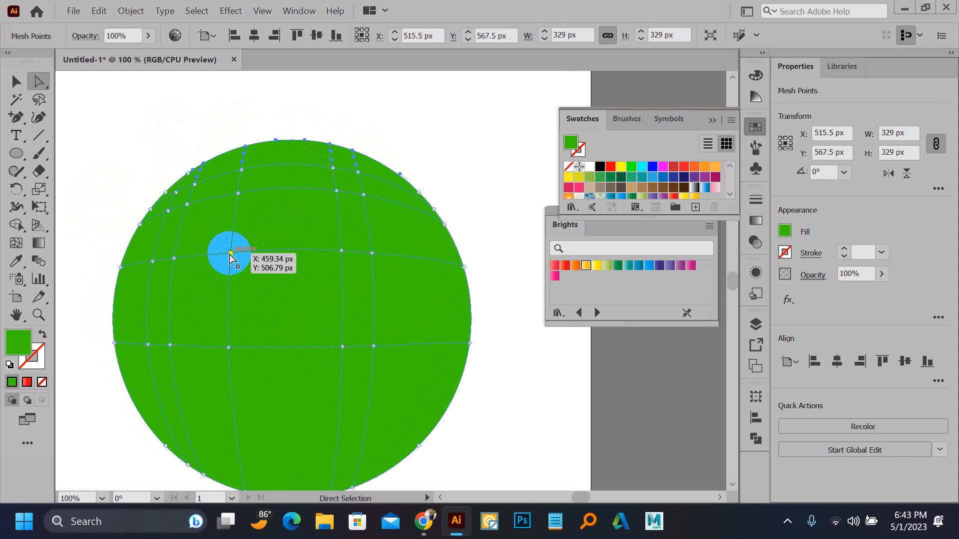
{"action": "left_click", "coordinate": [340, 253], "text": "shift"}
{"action": "left_click", "coordinate": [345, 347], "text": "shift"}
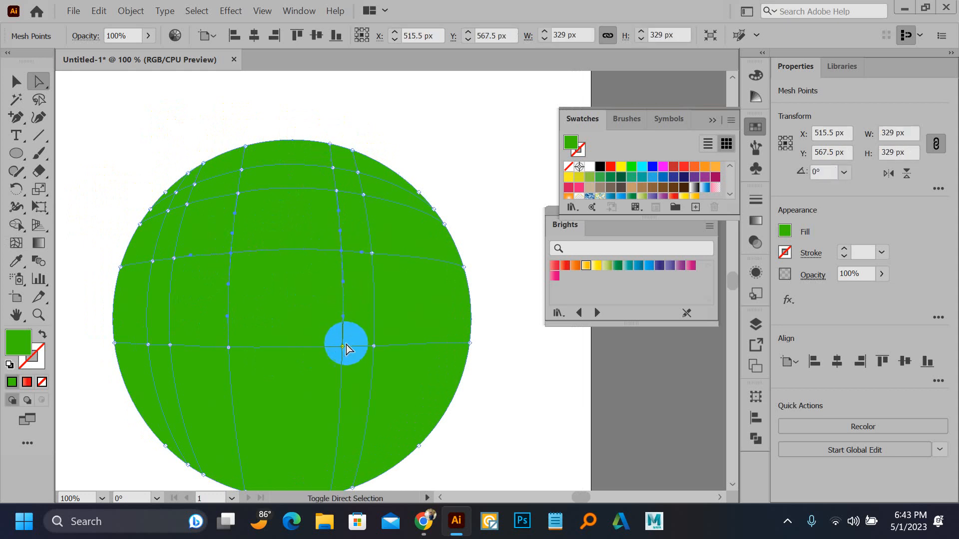
{"action": "left_click_drag", "start_coordinate": [343, 350], "coordinate": [244, 358]}
{"action": "left_click", "coordinate": [227, 349], "text": "shift"}
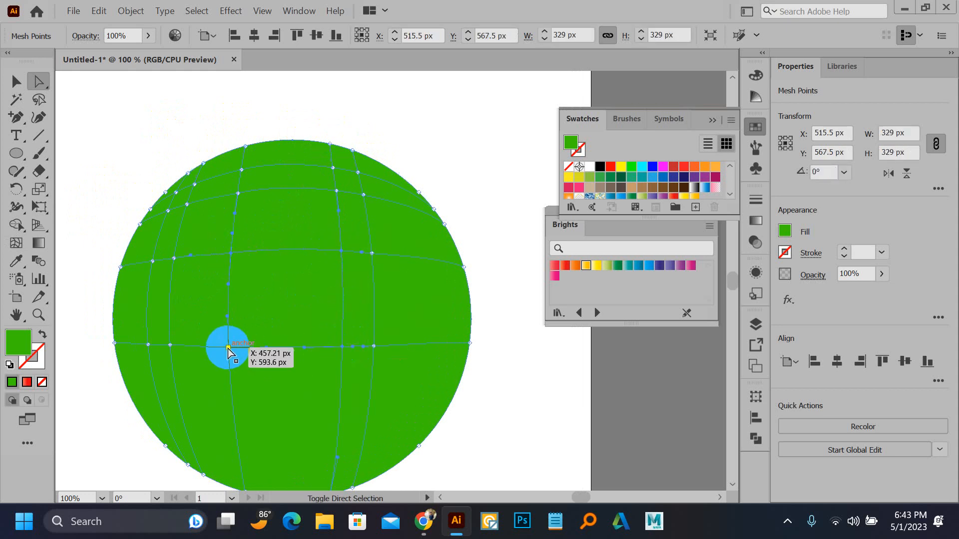
{"action": "scroll", "coordinate": [228, 349], "scroll_direction": "down", "scroll_amount": 2}
{"action": "key", "text": "i"}
{"action": "left_click", "coordinate": [308, 307]}
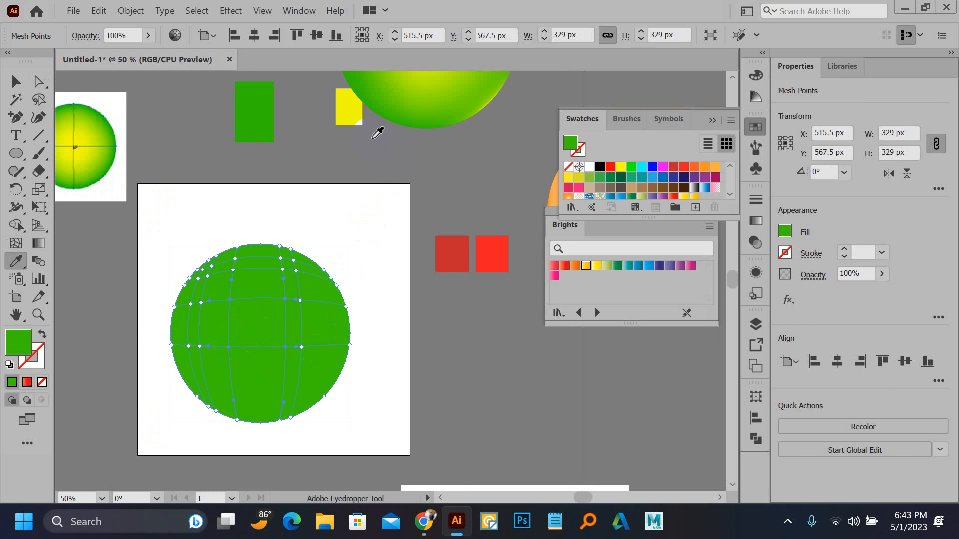
{"action": "left_click", "coordinate": [343, 116]}
{"action": "key", "text": "a"}
{"action": "key", "text": "ctrl+shift+a"}
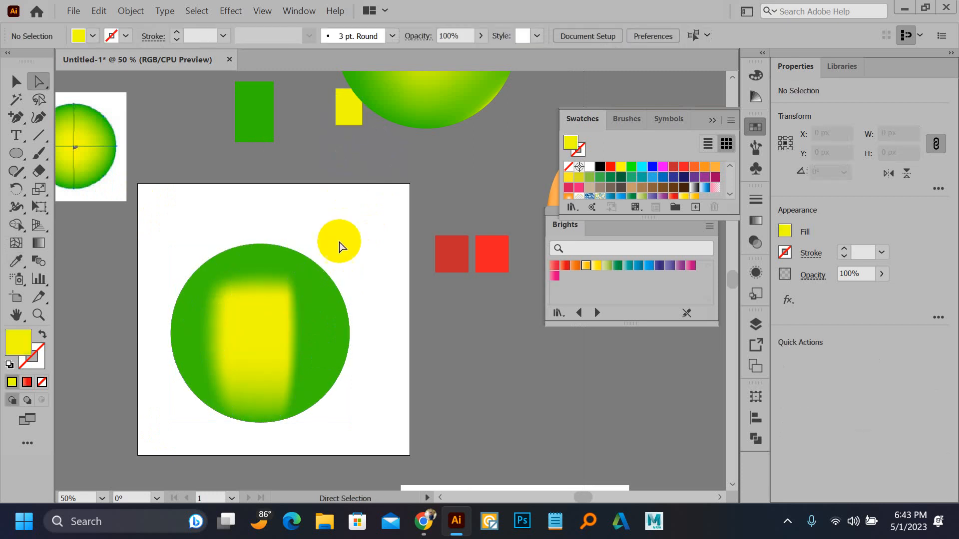
Fill the two mesh points at the bottom edge of the circle's central column with yellow sampled from its centre, and deselect.
{"action": "scroll", "coordinate": [223, 391], "scroll_direction": "up", "scroll_amount": 2}
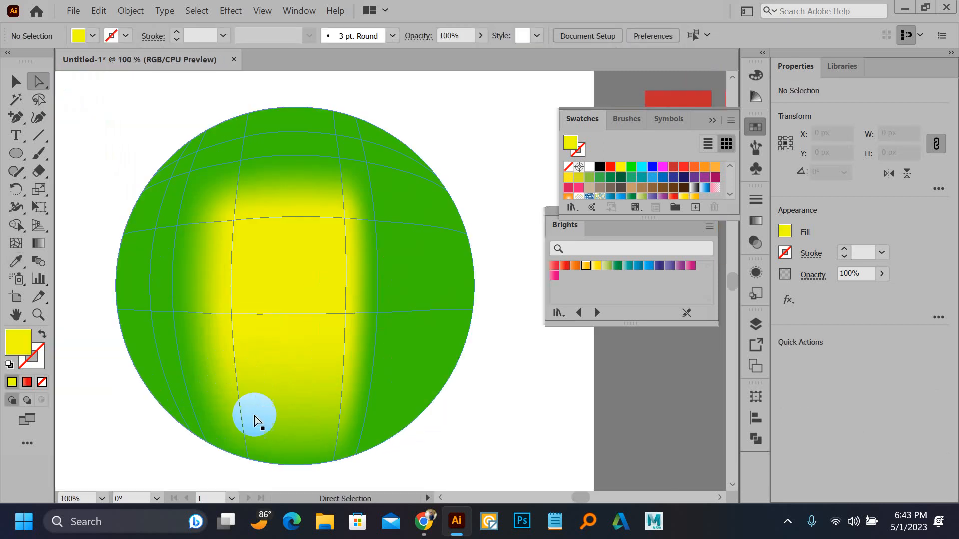
{"action": "left_click_drag", "start_coordinate": [223, 459], "coordinate": [271, 446]}
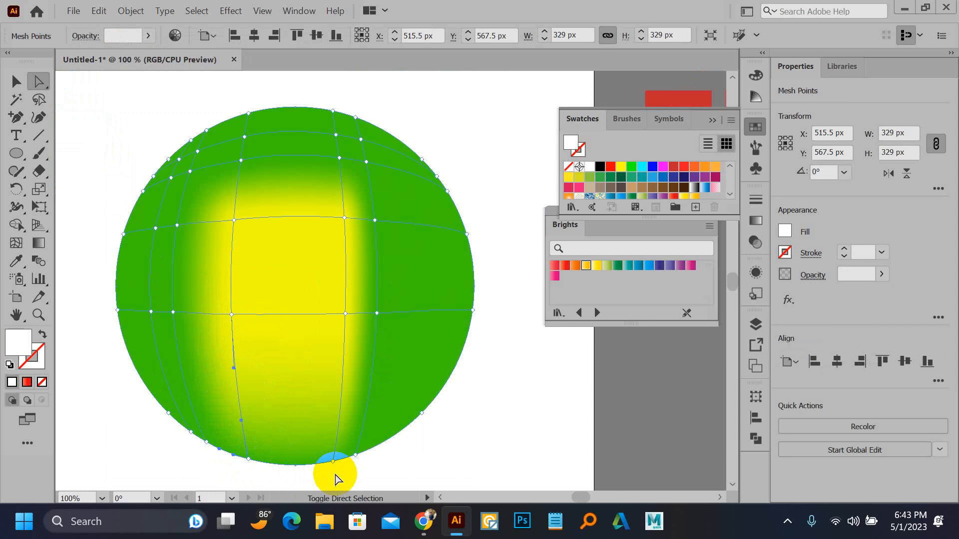
{"action": "left_click_drag", "start_coordinate": [335, 474], "coordinate": [318, 451]}
{"action": "key", "text": "i"}
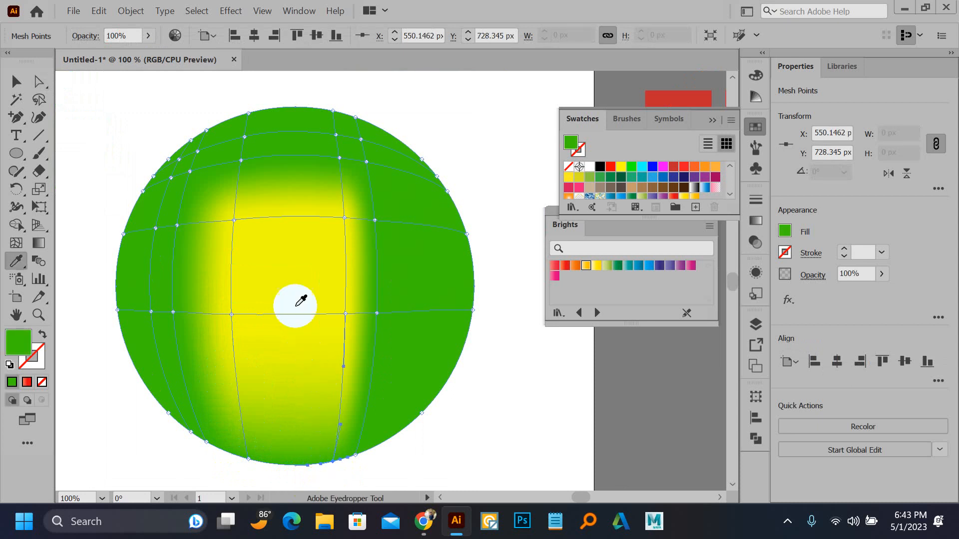
{"action": "left_click", "coordinate": [298, 283]}
{"action": "key", "text": "a"}
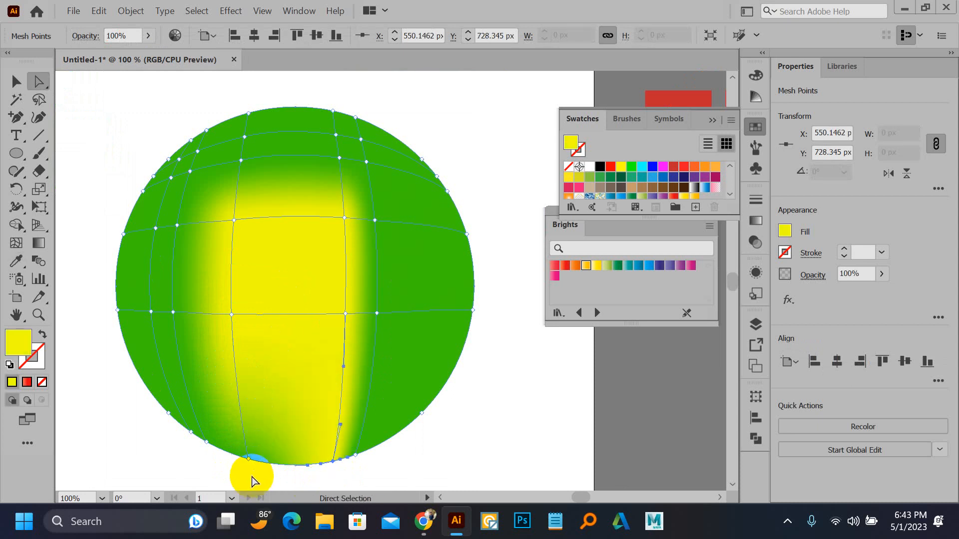
{"action": "left_click_drag", "start_coordinate": [254, 477], "coordinate": [231, 443]}
{"action": "key", "text": "i"}
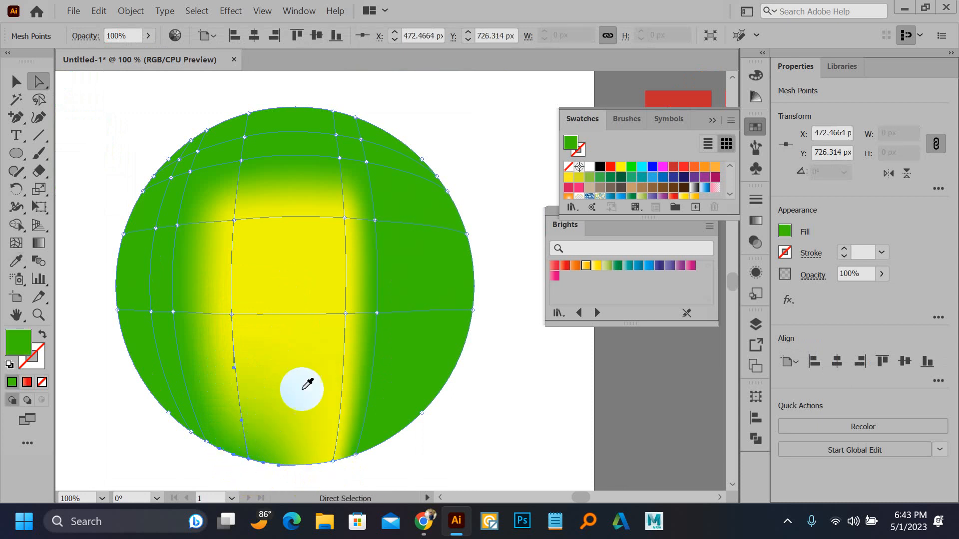
{"action": "left_click", "coordinate": [299, 345]}
{"action": "key", "text": "a"}
{"action": "left_click", "coordinate": [492, 396]}
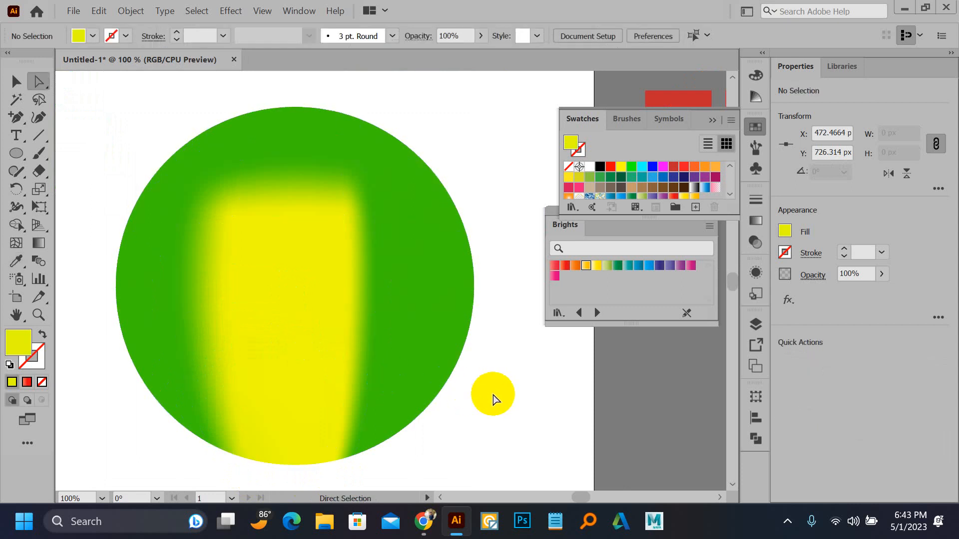
Fill the upper mesh points of the circle's central column with yellow sampled from its centre, extending the band to the top edge, and deselect.
{"action": "key", "text": "ctrl+minus"}
{"action": "left_click_drag", "start_coordinate": [492, 396], "coordinate": [375, 333]}
{"action": "scroll", "coordinate": [251, 206], "scroll_direction": "up", "scroll_amount": 2}
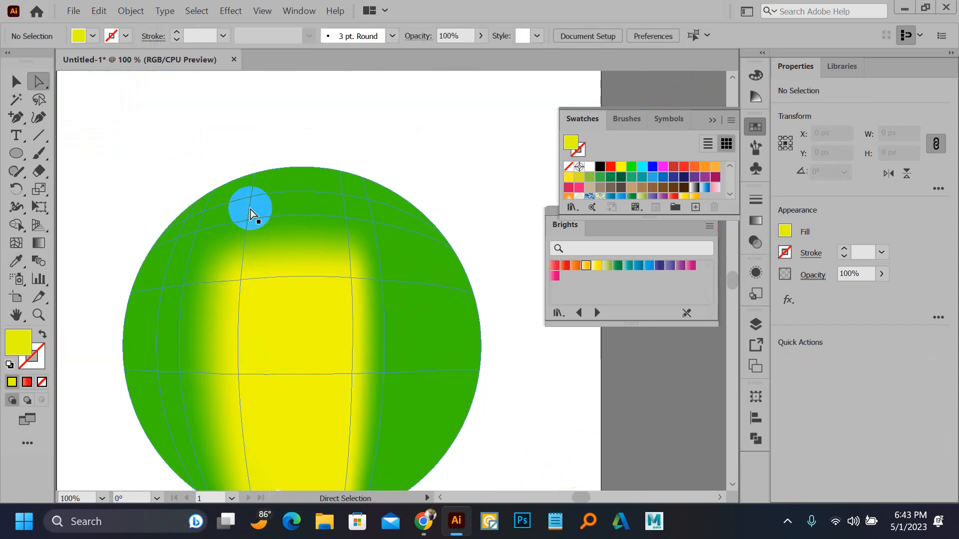
{"action": "left_click", "coordinate": [345, 239]}
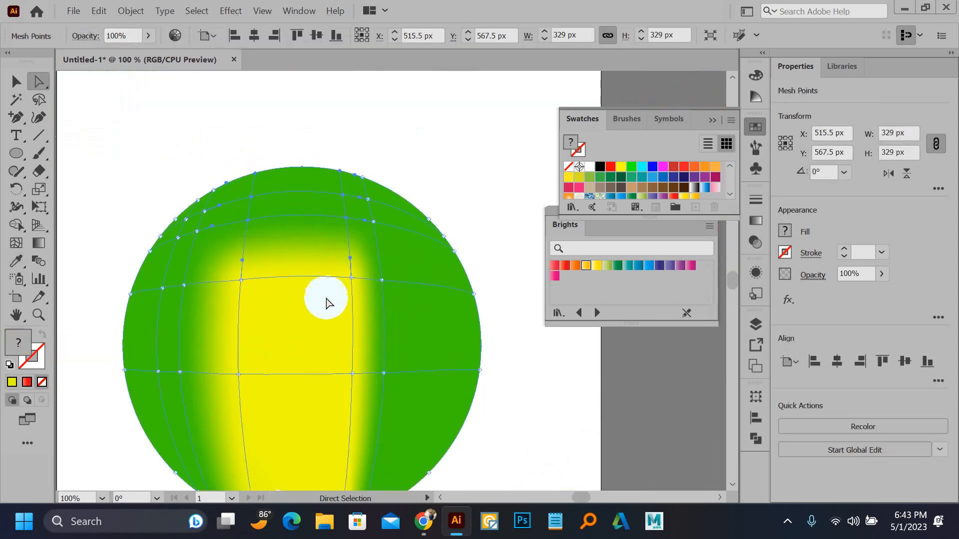
{"action": "key", "text": "i"}
{"action": "left_click", "coordinate": [318, 337]}
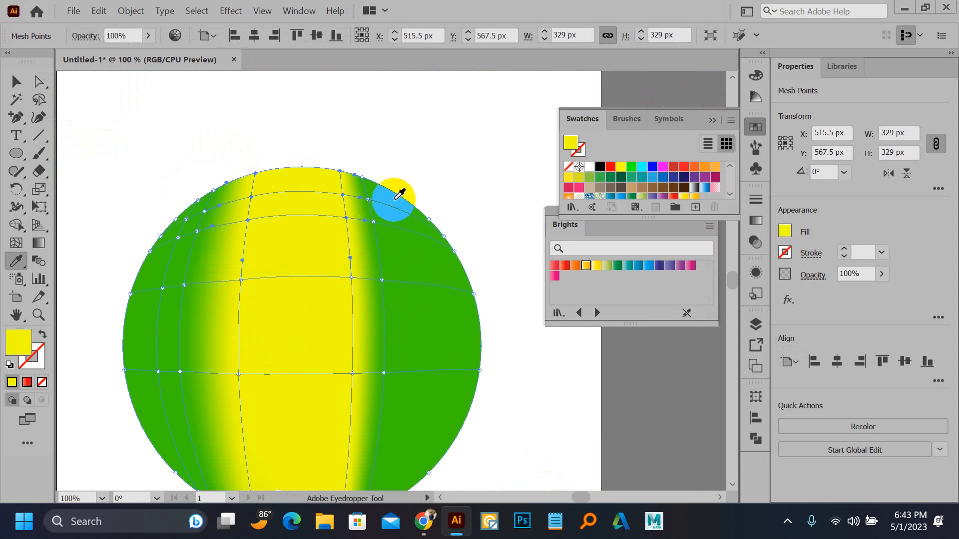
{"action": "key", "text": "a"}
{"action": "left_click", "coordinate": [394, 181]}
{"action": "scroll", "coordinate": [283, 367], "scroll_direction": "down", "scroll_amount": 3}
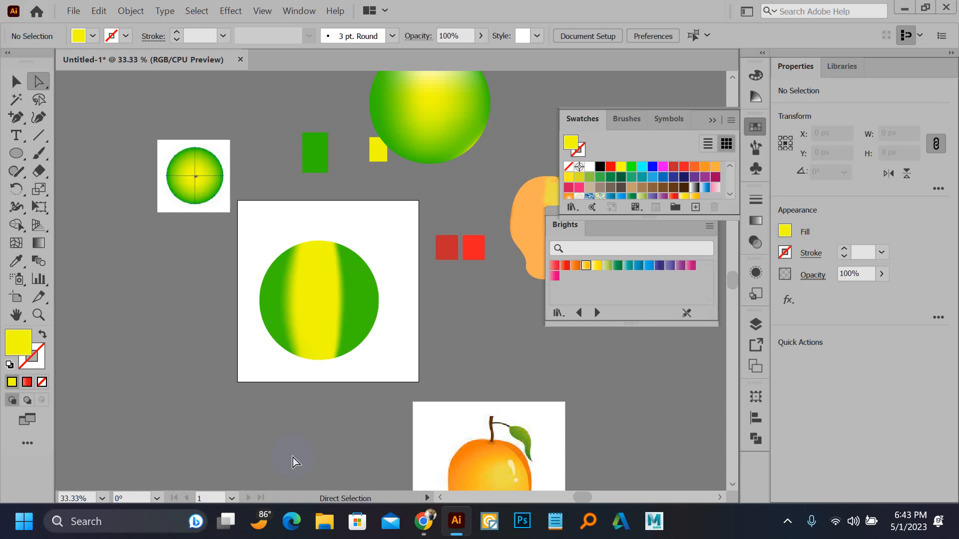
Move the yellow-striped mesh circle off the artboard to about X 798 px, Y -205 px, above the other artwork.
{"action": "key", "text": "v"}
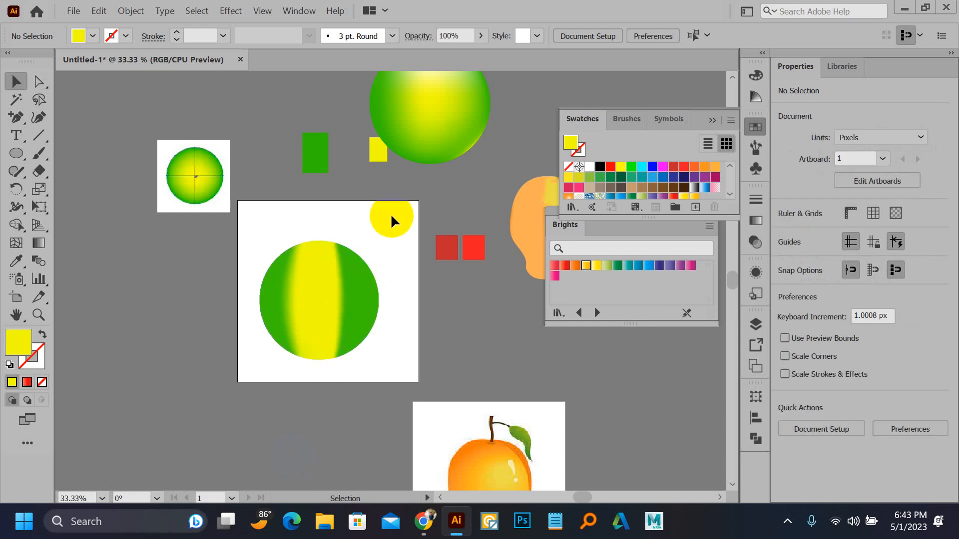
{"action": "scroll", "coordinate": [390, 209], "scroll_direction": "down", "scroll_amount": 1}
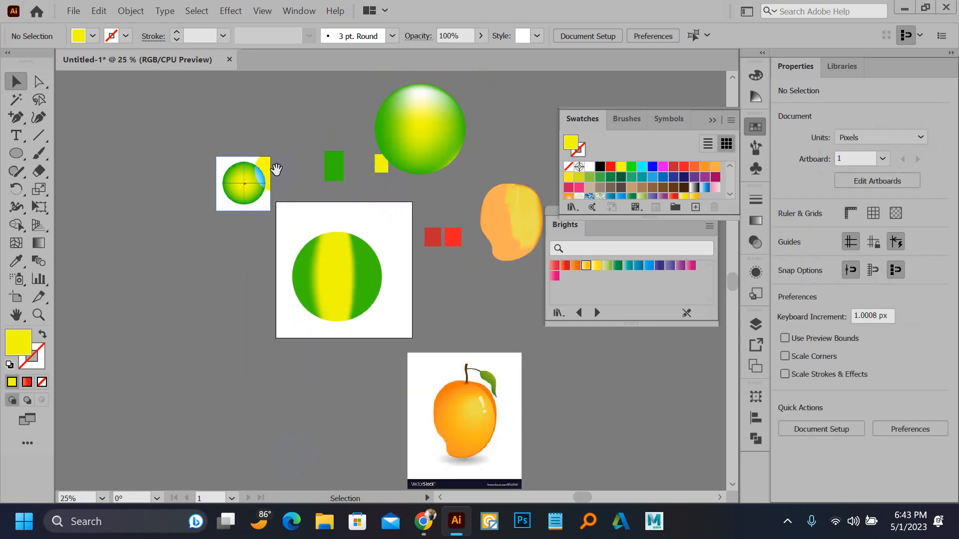
{"action": "left_click_drag", "start_coordinate": [248, 150], "coordinate": [222, 171]}
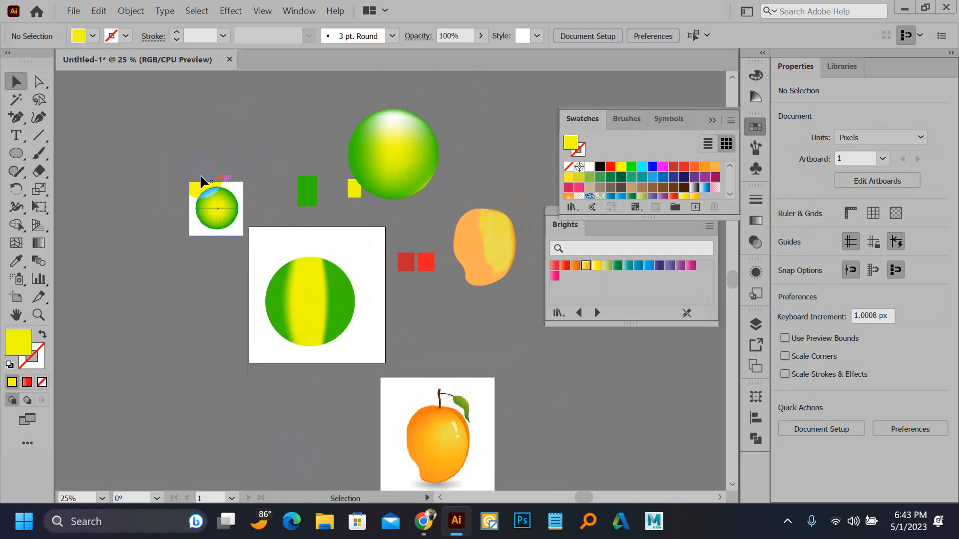
{"action": "left_click_drag", "start_coordinate": [338, 316], "coordinate": [414, 105]}
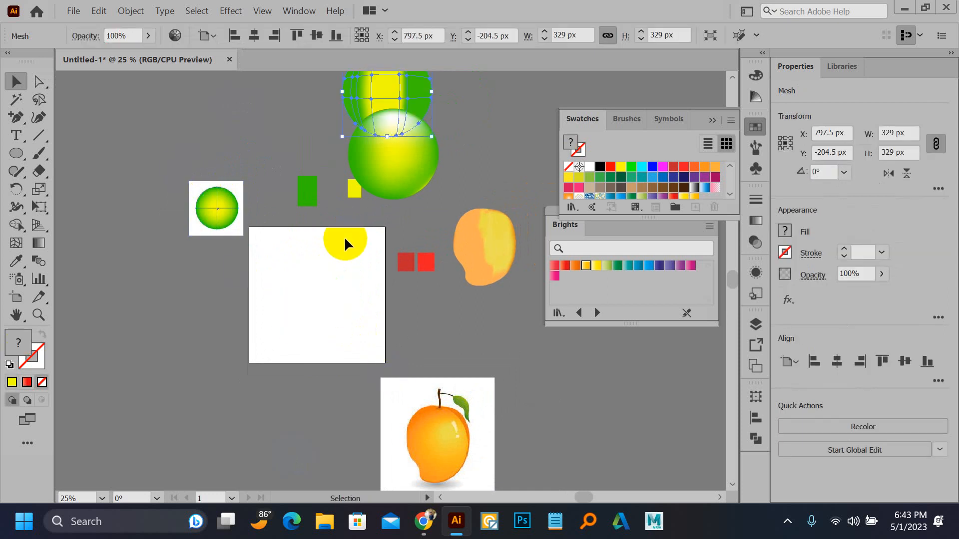
{"action": "key", "text": "l"}
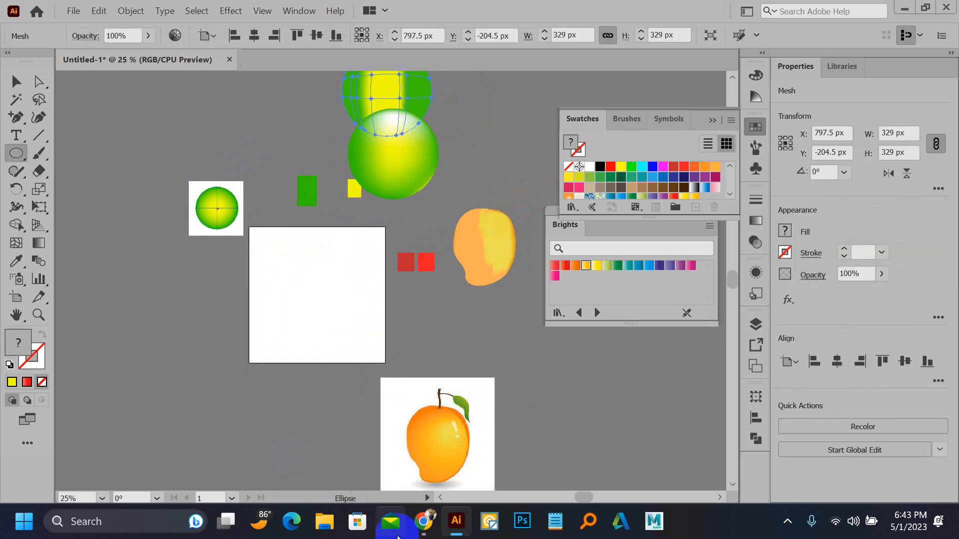
Switch to Chrome and search Google Images for "cd disk".
{"action": "left_click", "coordinate": [421, 522]}
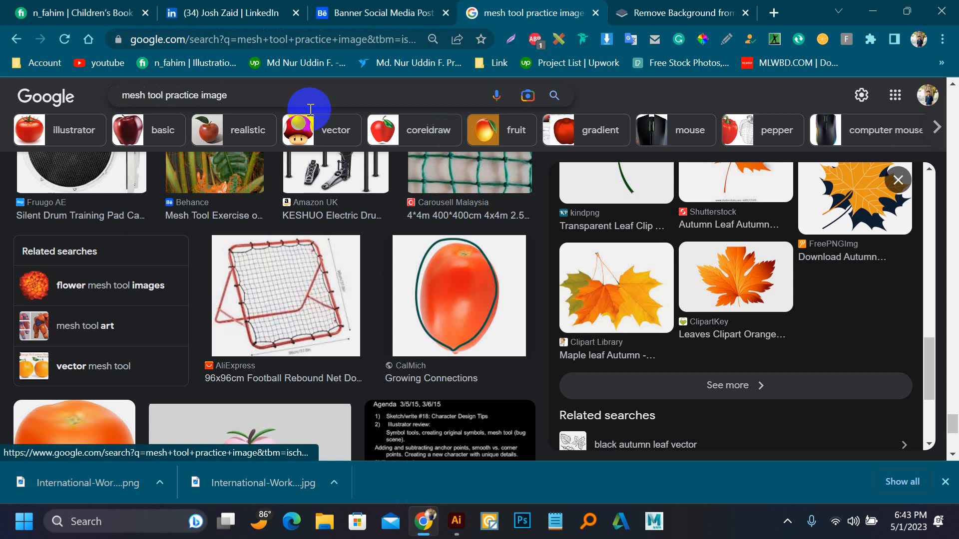
{"action": "left_click_drag", "start_coordinate": [243, 97], "coordinate": [106, 97]}
{"action": "type", "text": "cd"}
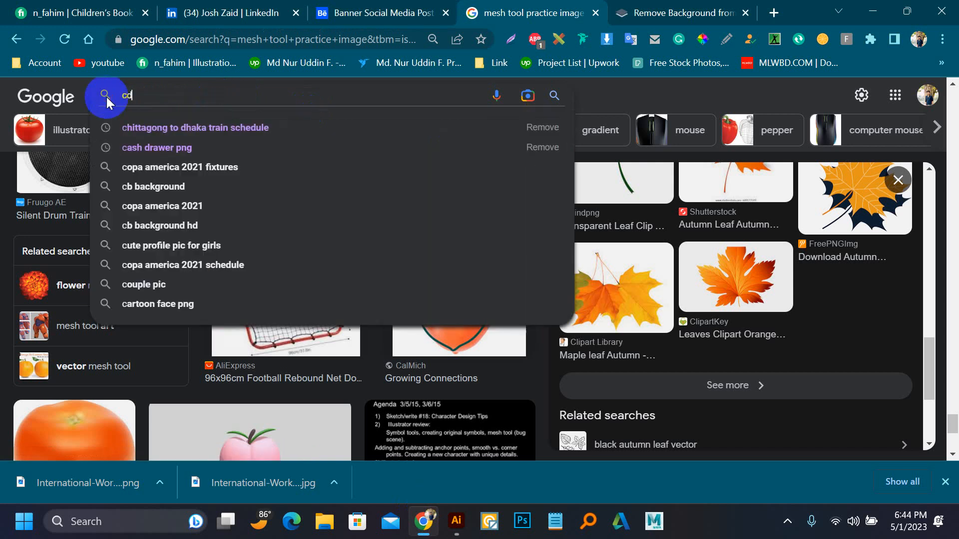
{"action": "type", "text": " disk"}
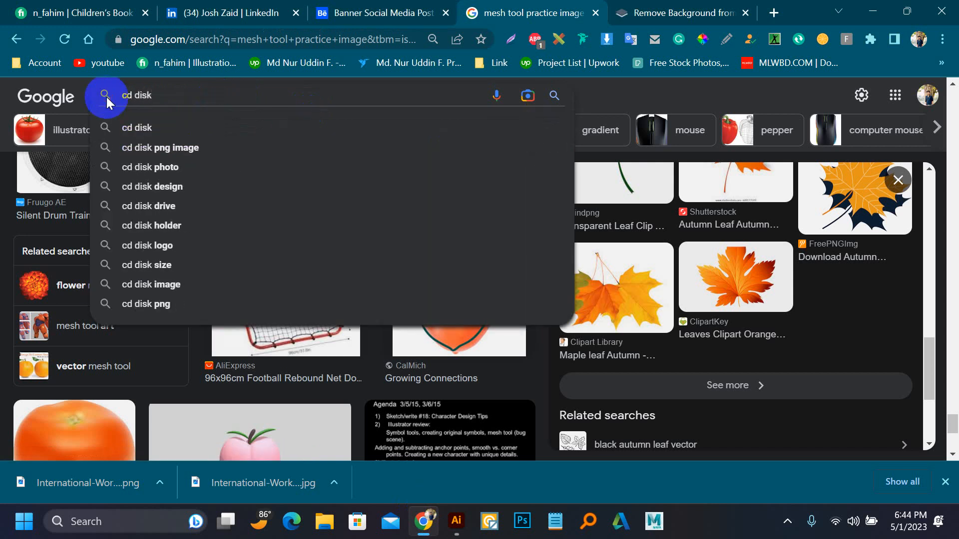
{"action": "key", "text": "Return"}
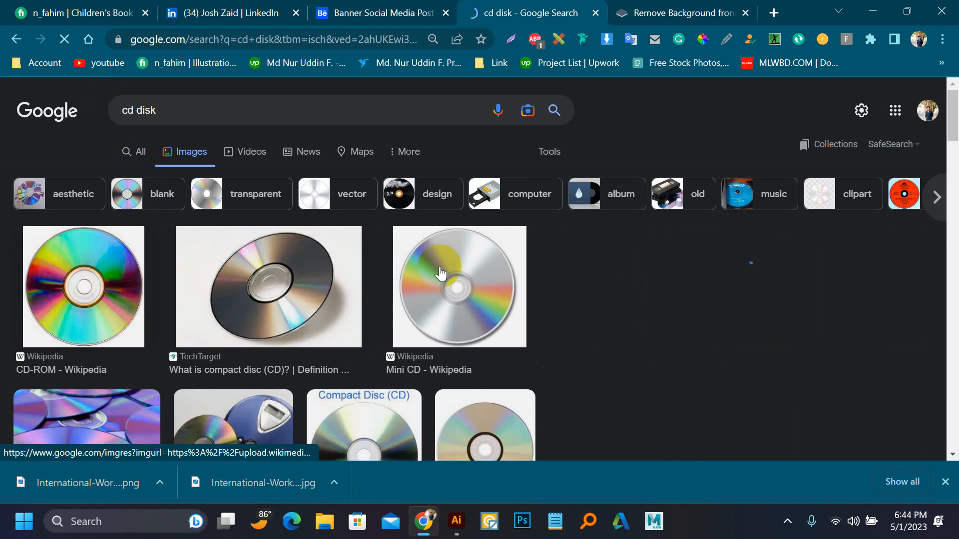
Look through the compact disc images, previewing the rainbow CD-ROM, the green-tinted disc, the blank CD-R and the silver CD-RW.
{"action": "left_click", "coordinate": [439, 273]}
{"action": "scroll", "coordinate": [407, 263], "scroll_direction": "down", "scroll_amount": 6}
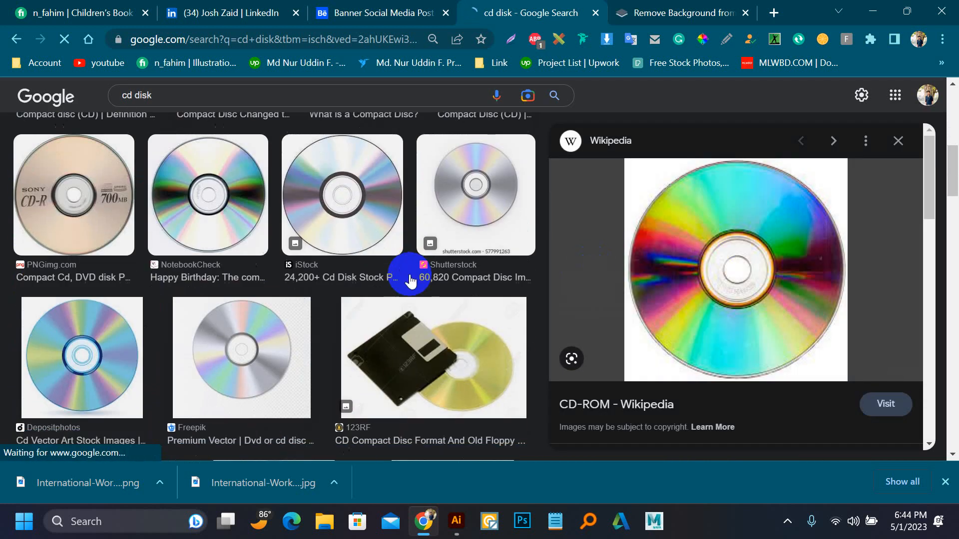
{"action": "left_click", "coordinate": [309, 363]}
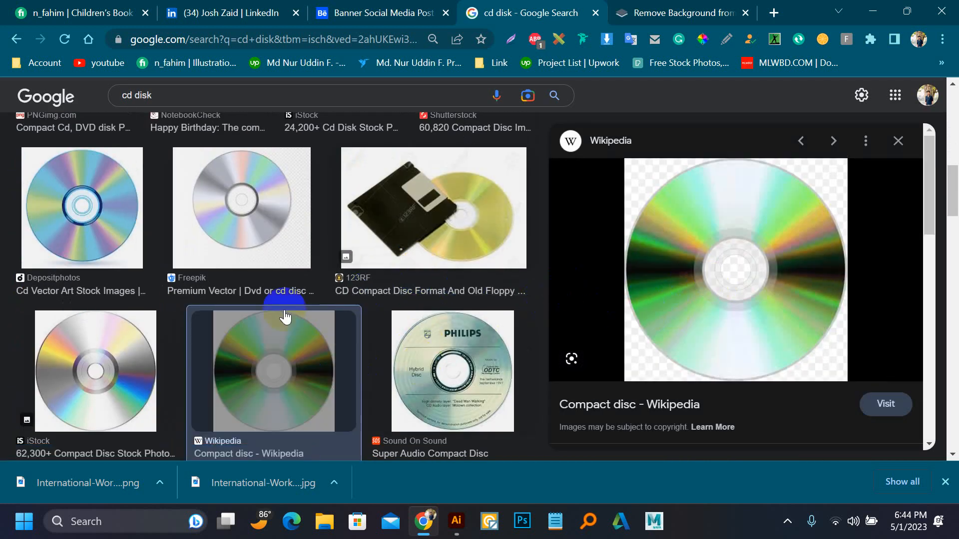
{"action": "scroll", "coordinate": [288, 329], "scroll_direction": "down", "scroll_amount": 5}
{"action": "left_click", "coordinate": [357, 284]}
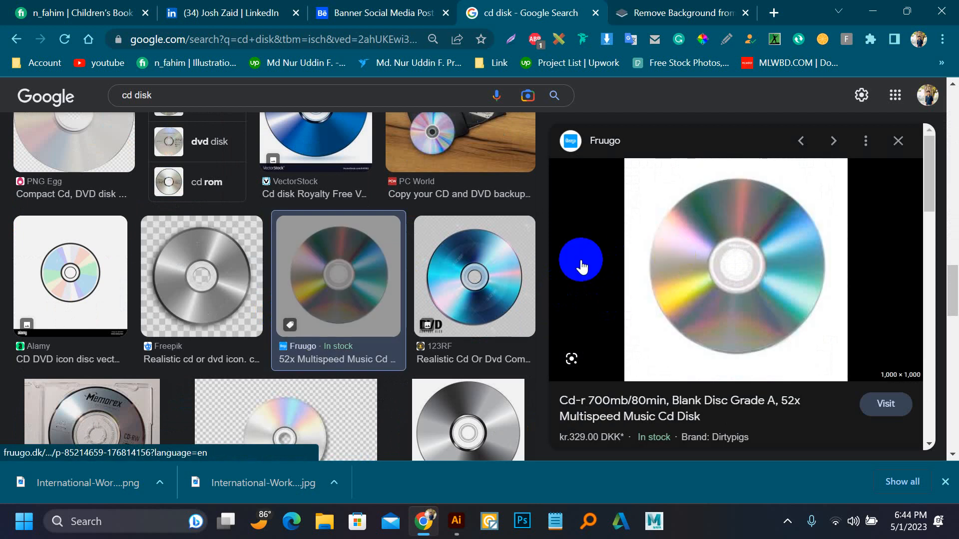
{"action": "scroll", "coordinate": [343, 279], "scroll_direction": "down", "scroll_amount": 6}
{"action": "scroll", "coordinate": [310, 317], "scroll_direction": "down", "scroll_amount": 10}
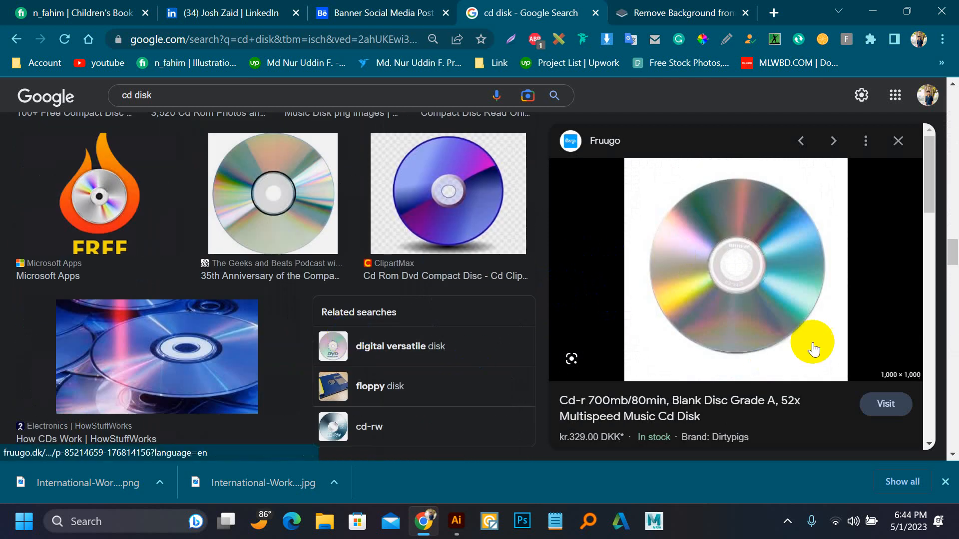
{"action": "scroll", "coordinate": [283, 299], "scroll_direction": "down", "scroll_amount": 15}
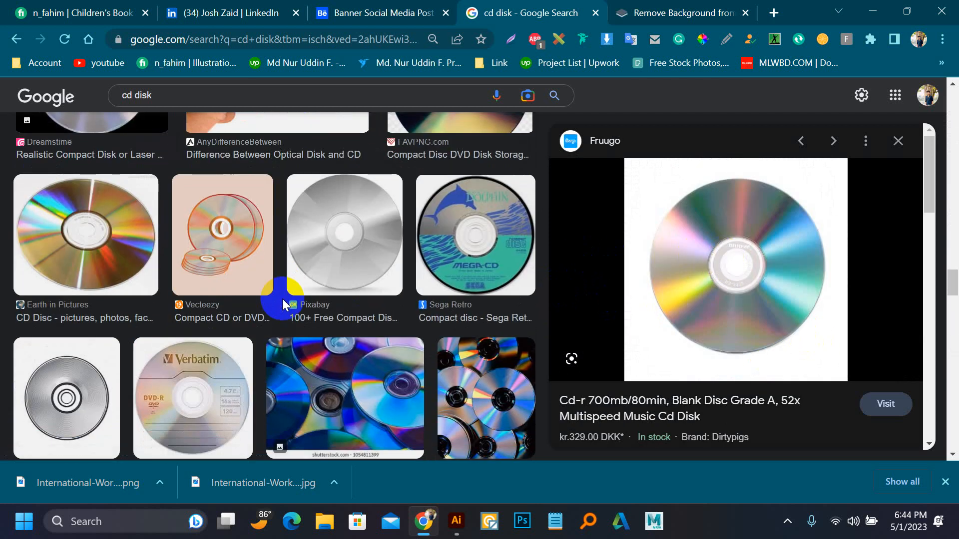
{"action": "scroll", "coordinate": [282, 300], "scroll_direction": "down", "scroll_amount": 10}
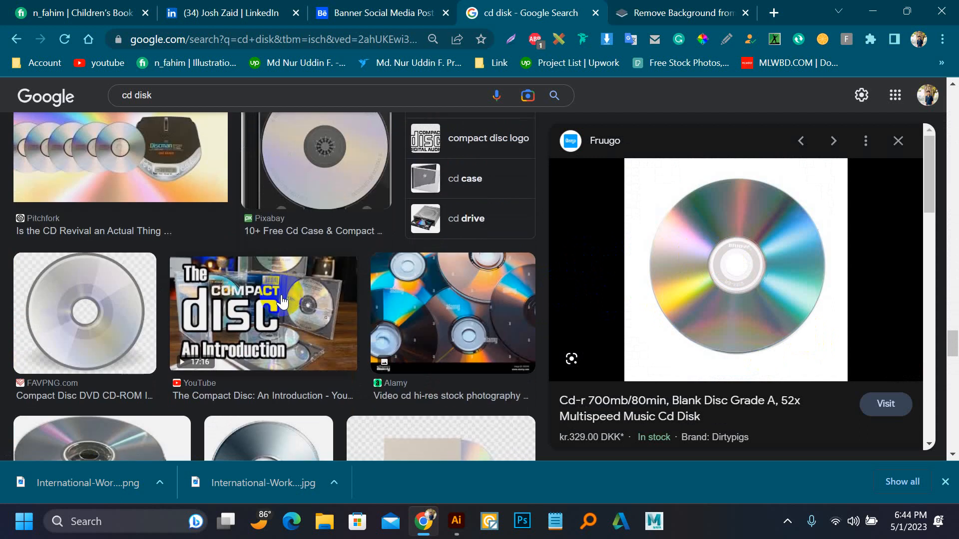
{"action": "left_click", "coordinate": [468, 357]}
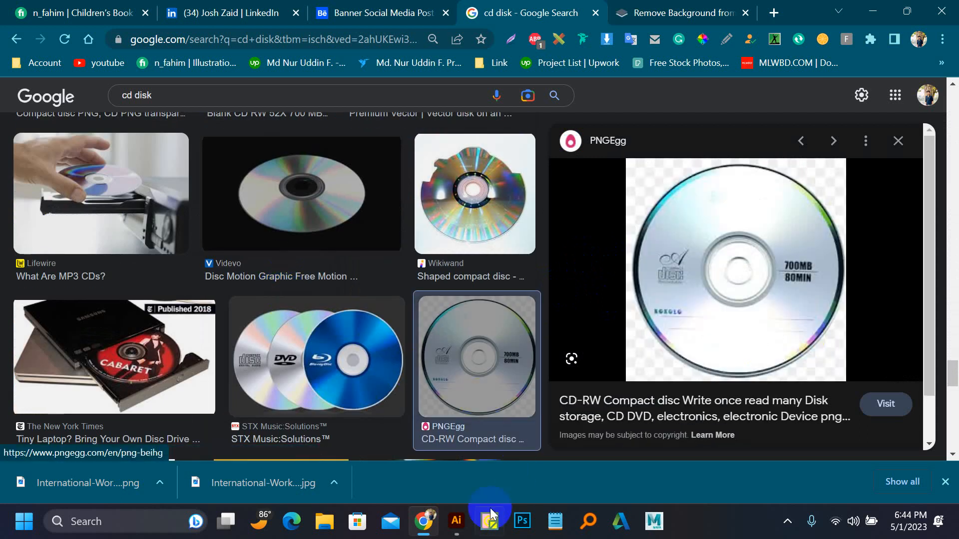
Switch back to Illustrator and move the glossy green mesh sphere above the small reference circle, at about X 212 px, Y -16 px.
{"action": "left_click", "coordinate": [456, 520]}
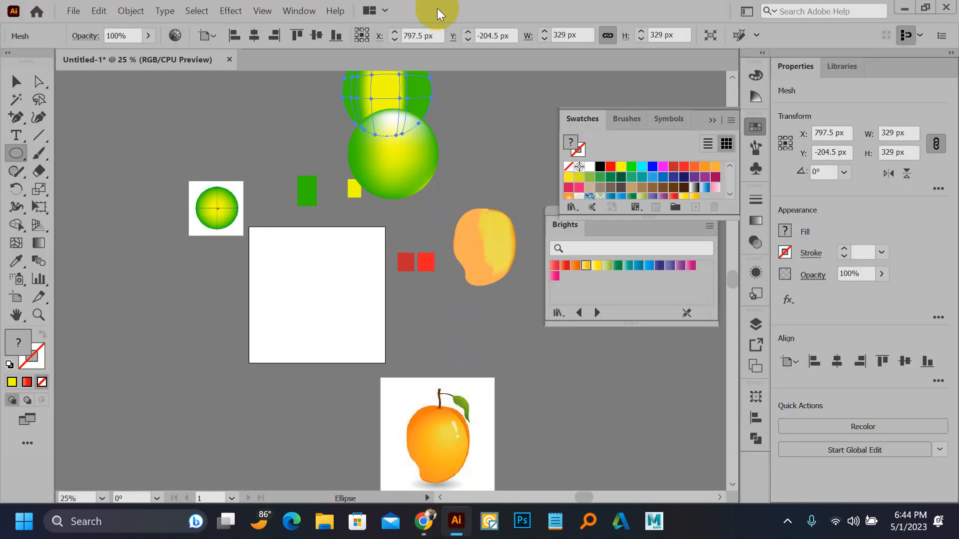
{"action": "key", "text": "v"}
{"action": "left_click_drag", "start_coordinate": [409, 149], "coordinate": [244, 137]}
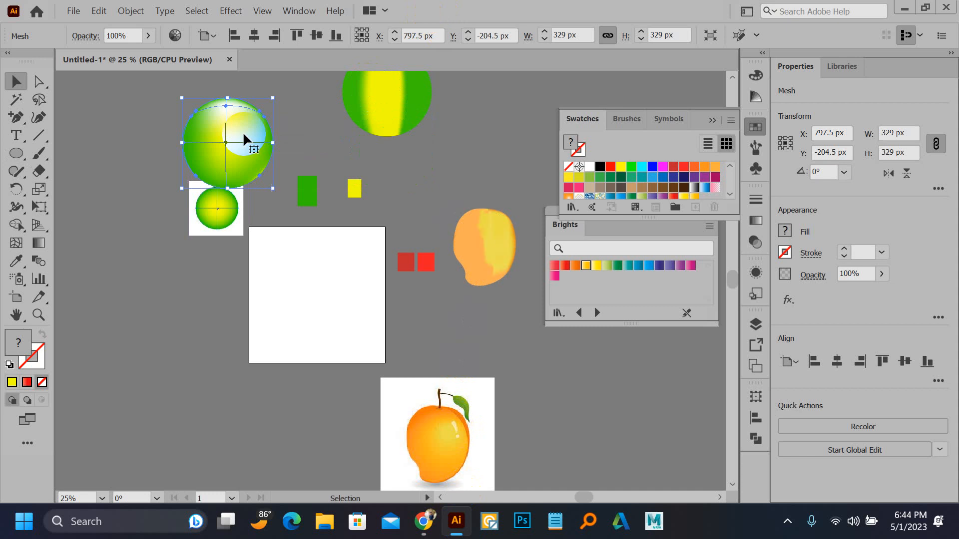
Try moving the glossy green sphere's central mesh point away from its middle, and undo the moves.
{"action": "scroll", "coordinate": [227, 123], "scroll_direction": "up", "scroll_amount": 5}
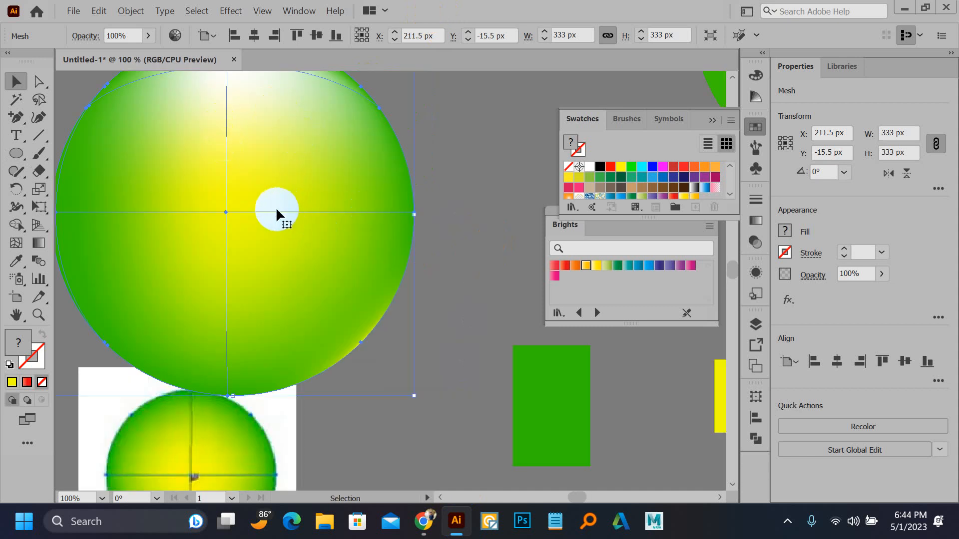
{"action": "key", "text": "a"}
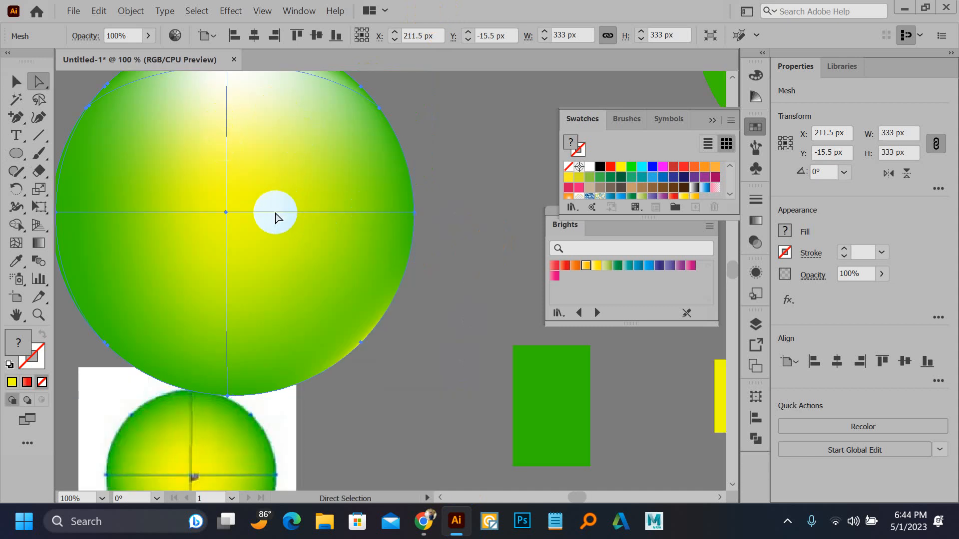
{"action": "left_click_drag", "start_coordinate": [227, 214], "coordinate": [283, 283]}
{"action": "scroll", "coordinate": [327, 307], "scroll_direction": "down", "scroll_amount": 2}
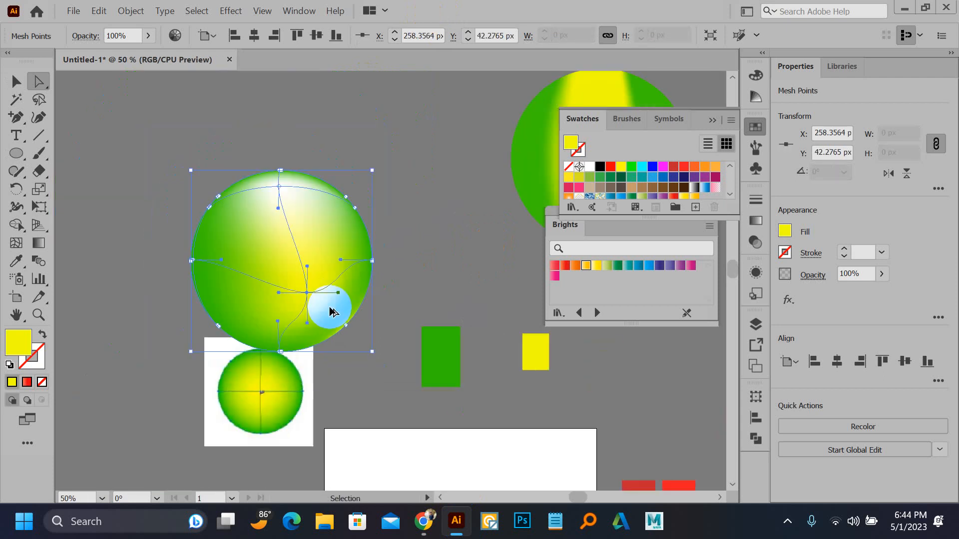
{"action": "key", "text": "ctrl+z"}
{"action": "left_click_drag", "start_coordinate": [279, 261], "coordinate": [326, 253]}
{"action": "key", "text": "ctrl+z"}
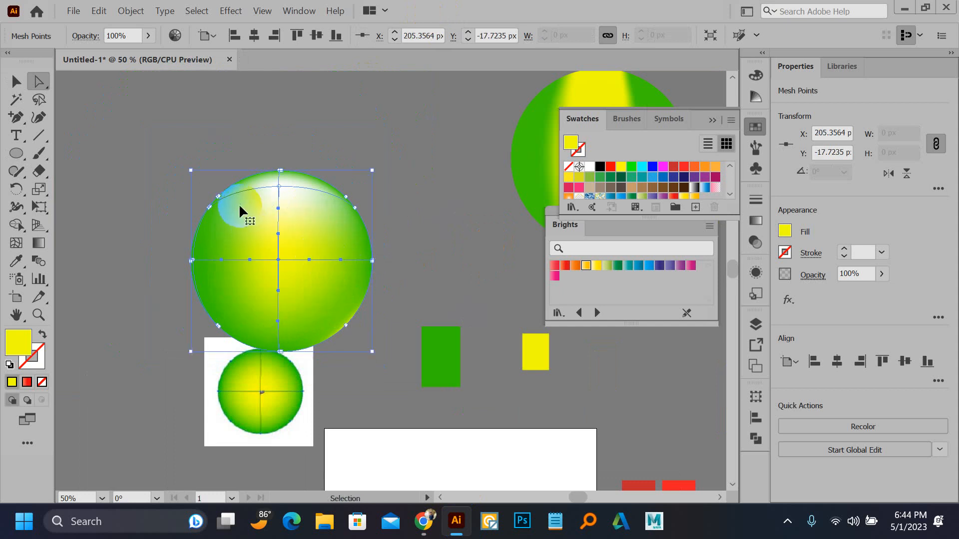
Move the two inner mesh points on the right side of the striped circle's yellow band outward to widen it, and deselect.
{"action": "scroll", "coordinate": [240, 206], "scroll_direction": "down", "scroll_amount": 2}
{"action": "scroll", "coordinate": [407, 200], "scroll_direction": "up", "scroll_amount": 3}
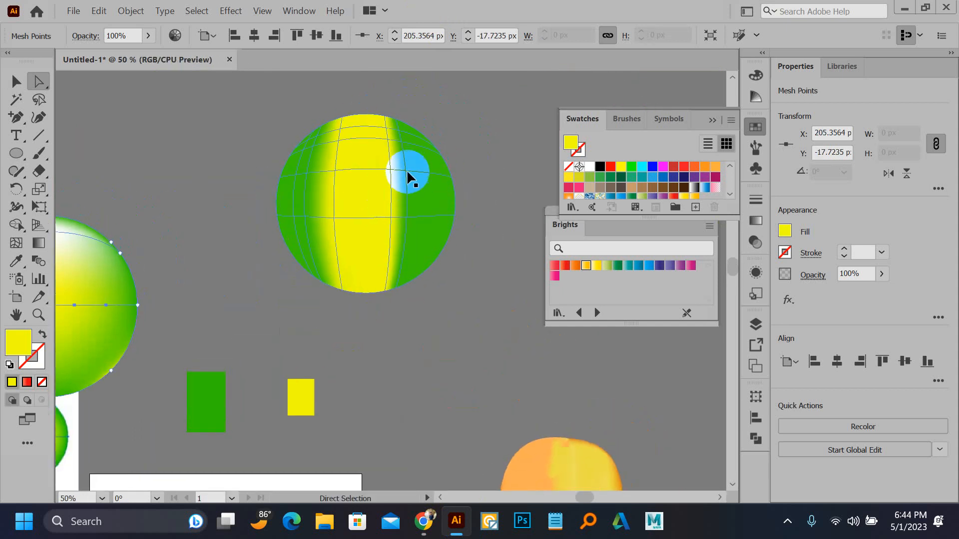
{"action": "left_click_drag", "start_coordinate": [377, 176], "coordinate": [435, 179]}
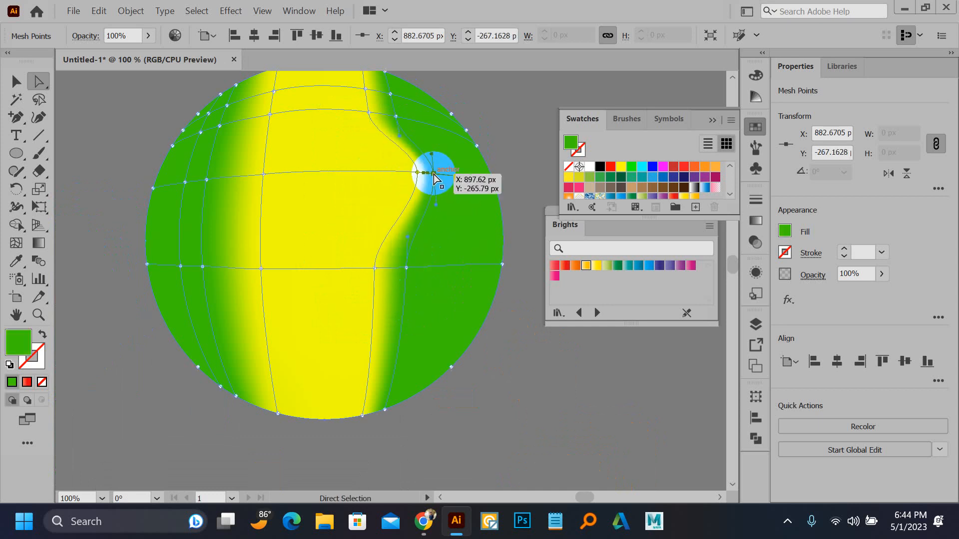
{"action": "left_click_drag", "start_coordinate": [423, 279], "coordinate": [476, 150]}
{"action": "key", "text": "ctrl+z"}
{"action": "left_click", "coordinate": [507, 122]}
{"action": "scroll", "coordinate": [230, 376], "scroll_direction": "down", "scroll_amount": 2}
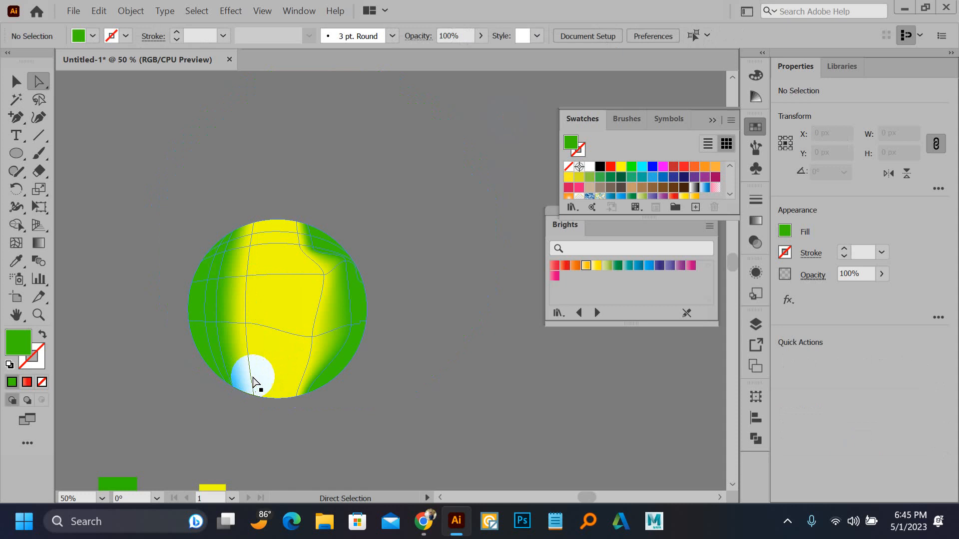
Delete the yellow-striped green mesh circle, the small circle reference image, the two red squares and the orange mango mesh shape.
{"action": "key", "text": "v"}
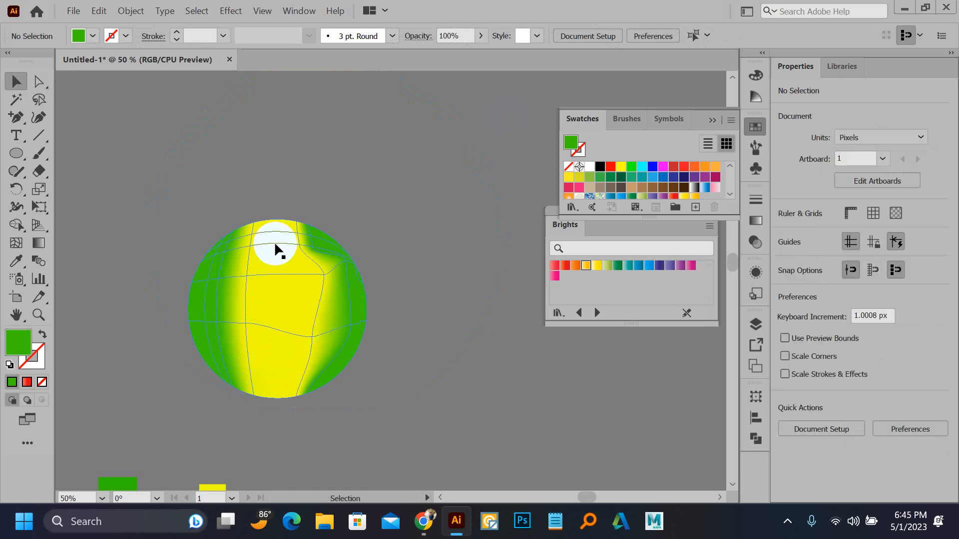
{"action": "left_click", "coordinate": [275, 248]}
{"action": "key", "text": "Delete"}
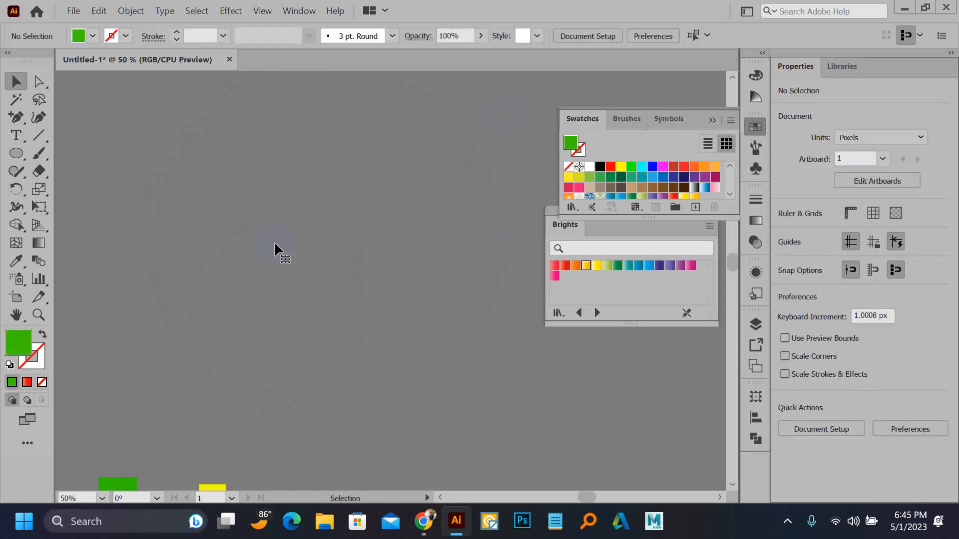
{"action": "scroll", "coordinate": [248, 190], "scroll_direction": "down", "scroll_amount": 2}
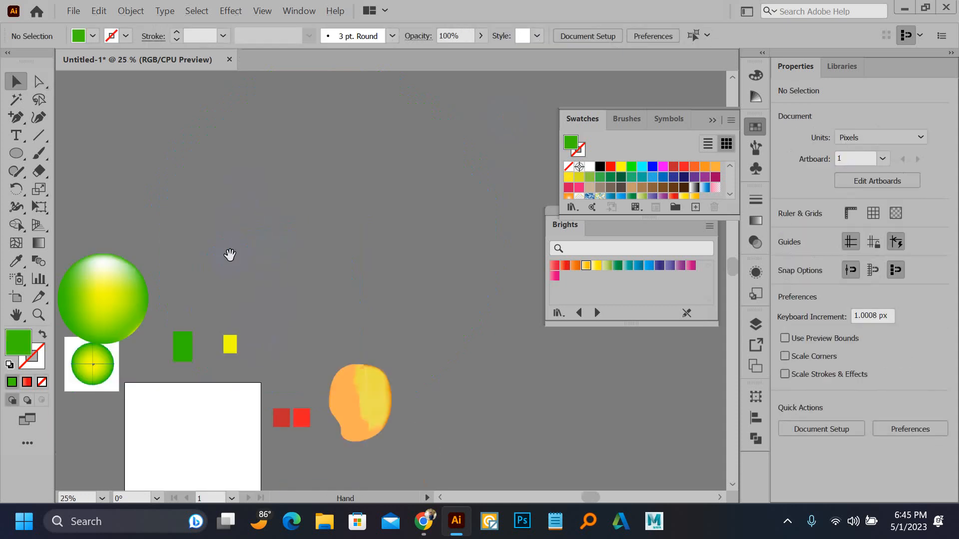
{"action": "left_click_drag", "start_coordinate": [126, 272], "coordinate": [467, 375]}
{"action": "key", "text": "Delete"}
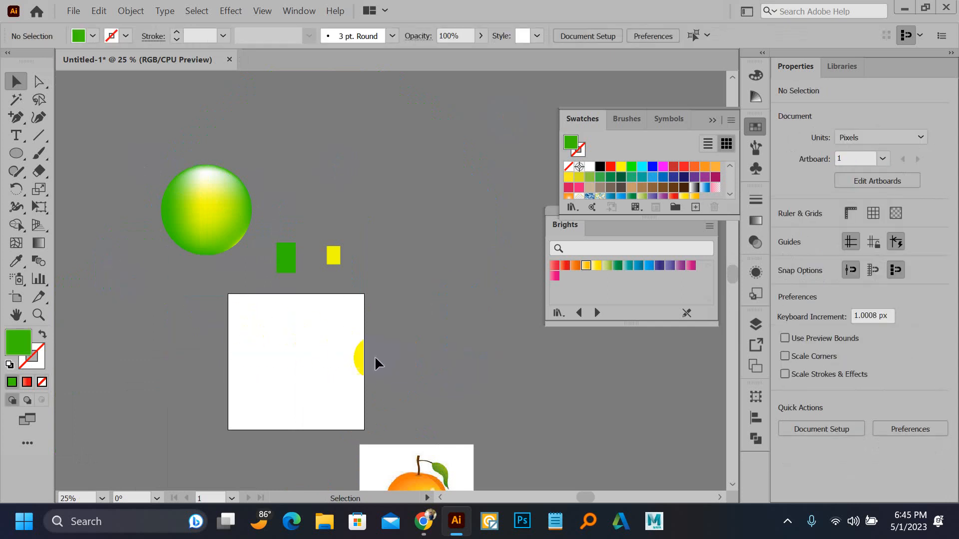
Delete the green and yellow colour sample rectangles above the artboard and the mango reference image below it.
{"action": "scroll", "coordinate": [364, 349], "scroll_direction": "down", "scroll_amount": 2}
{"action": "scroll", "coordinate": [365, 349], "scroll_direction": "right", "scroll_amount": 1}
{"action": "left_click_drag", "start_coordinate": [242, 147], "coordinate": [306, 198]}
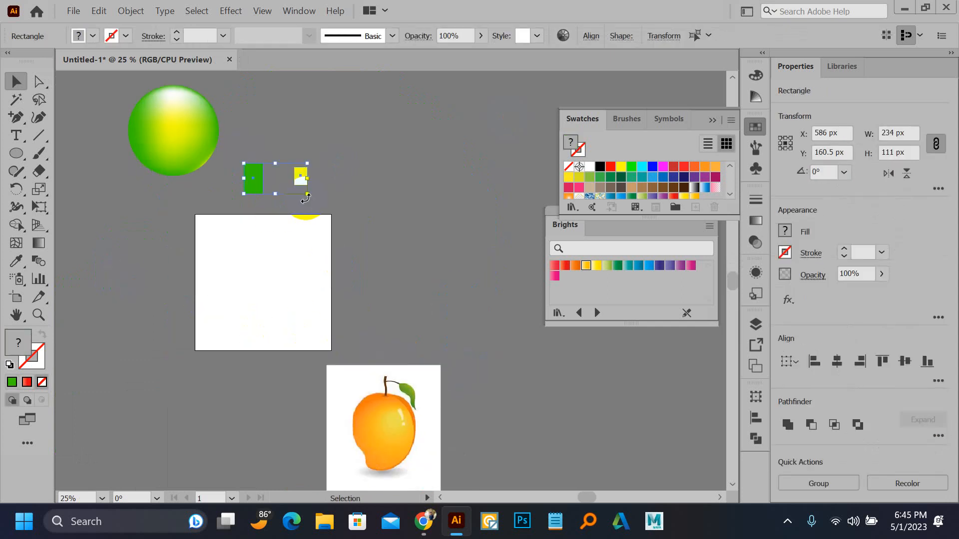
{"action": "key", "text": "Delete"}
{"action": "left_click_drag", "start_coordinate": [351, 407], "coordinate": [257, 263]}
{"action": "key", "text": "Delete"}
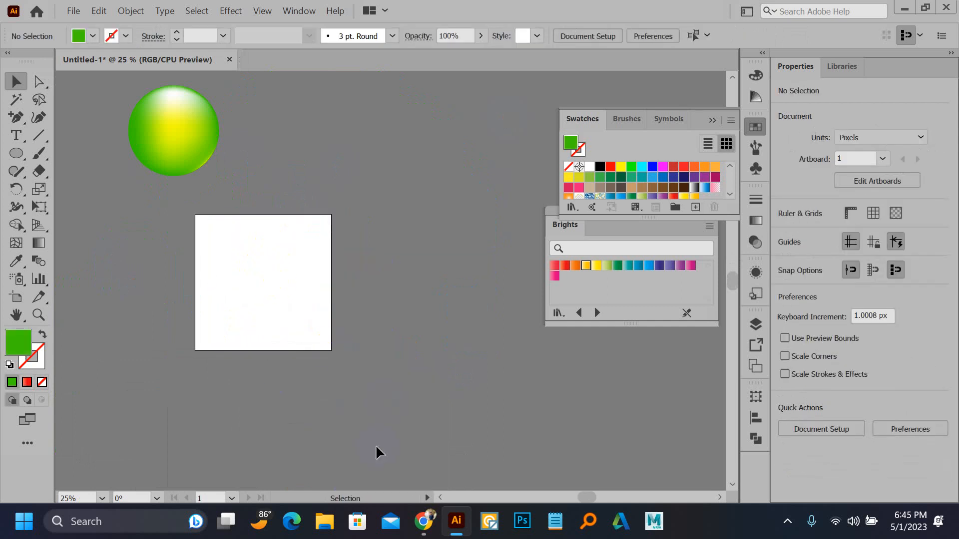
Switch to Chrome and view the open LinkedIn profile's About section and its GetEmail contact details.
{"action": "left_click", "coordinate": [423, 522]}
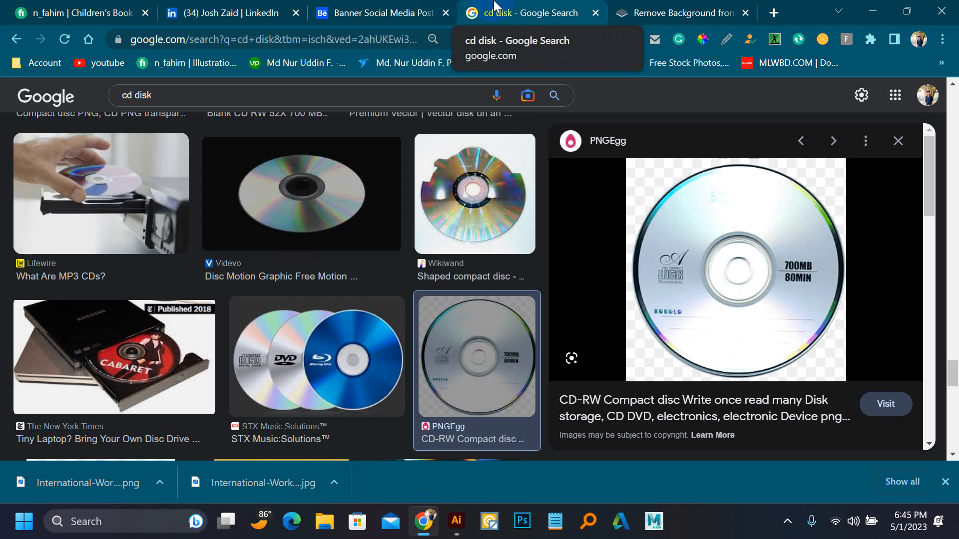
{"action": "left_click", "coordinate": [238, 6]}
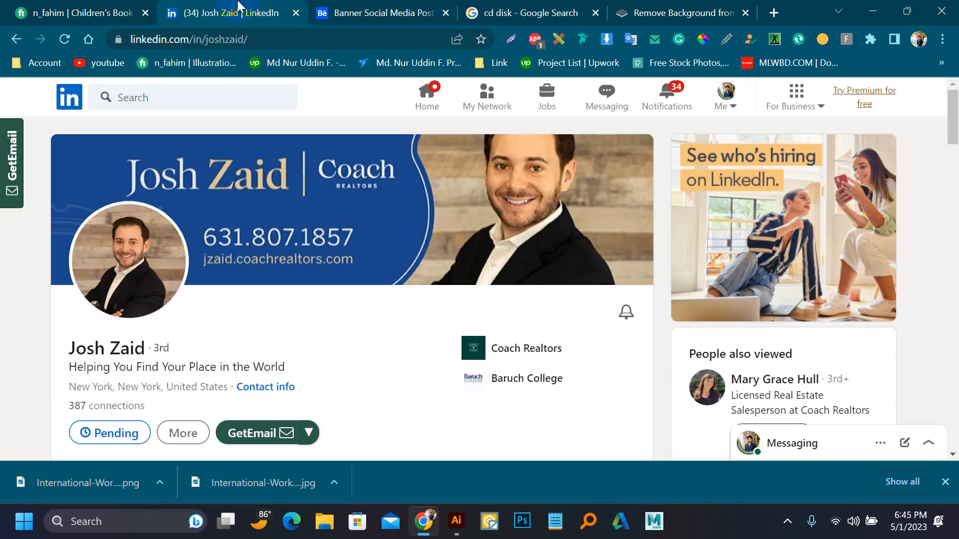
{"action": "scroll", "coordinate": [255, 270], "scroll_direction": "down", "scroll_amount": 5}
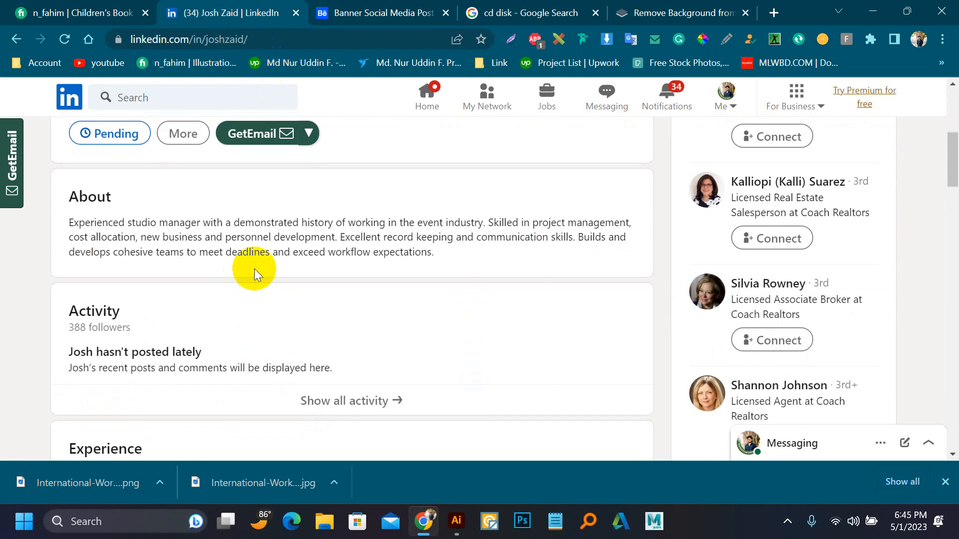
{"action": "left_click", "coordinate": [283, 144]}
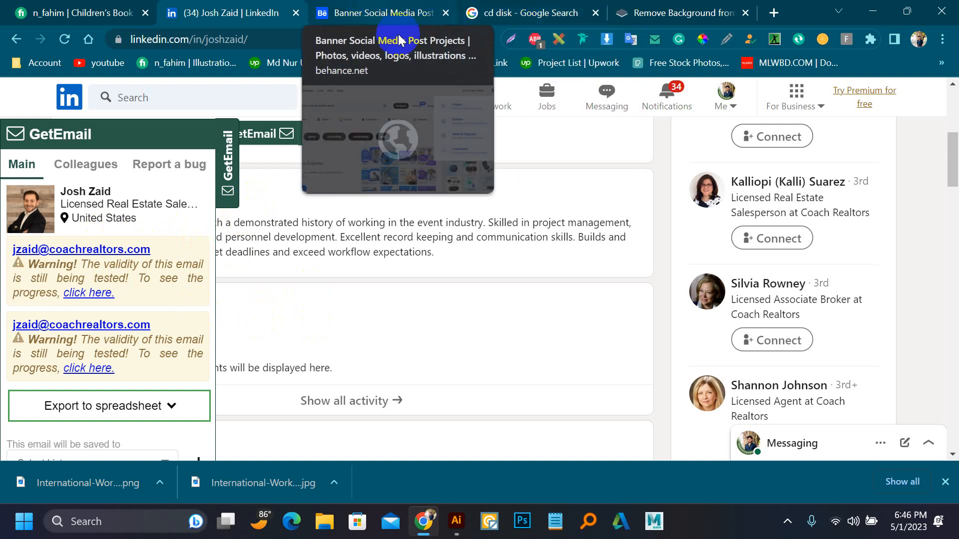
Minimise Illustrator and Chrome to reach the desktop, open the Windows microphone privacy settings and show the hidden system tray icons.
{"action": "left_click", "coordinate": [456, 521]}
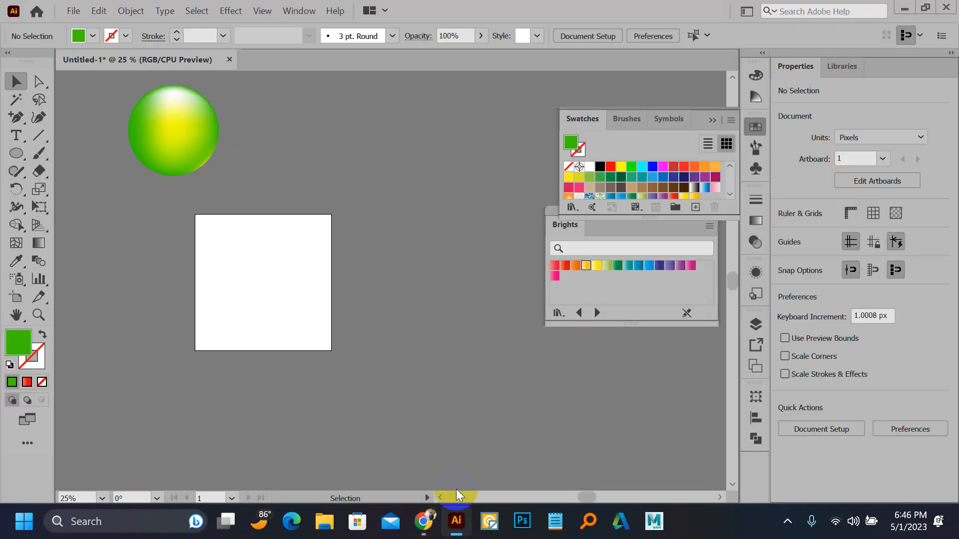
{"action": "left_click", "coordinate": [905, 7]}
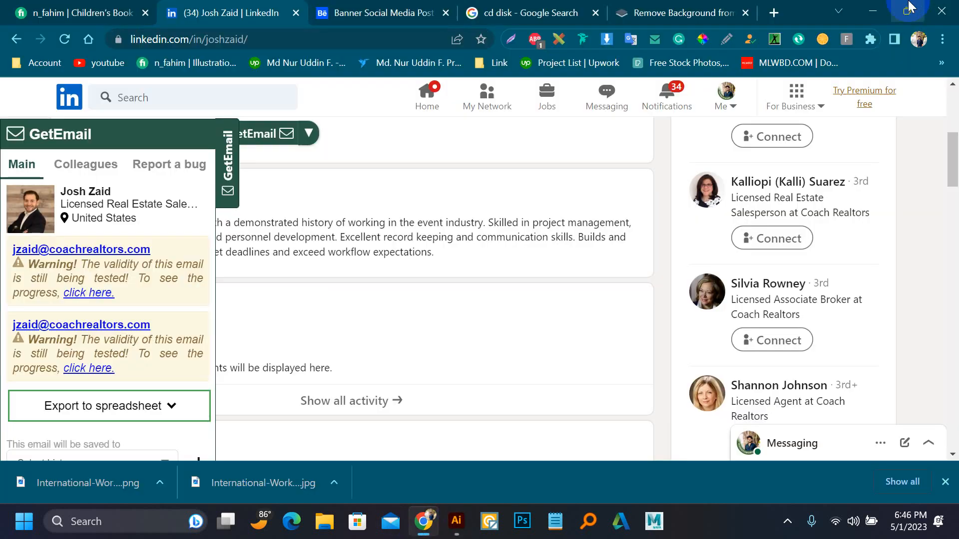
{"action": "left_click", "coordinate": [875, 8]}
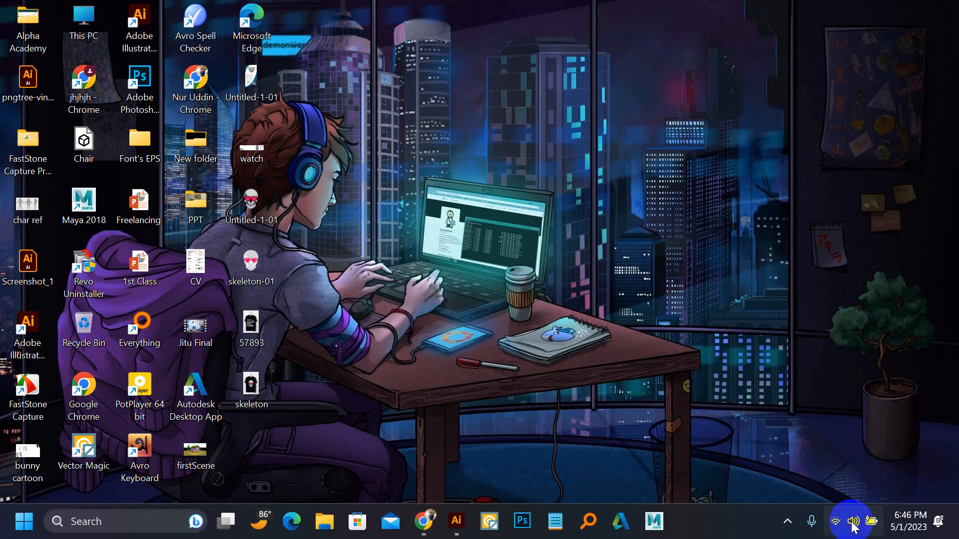
{"action": "left_click", "coordinate": [807, 524]}
{"action": "left_click", "coordinate": [788, 521]}
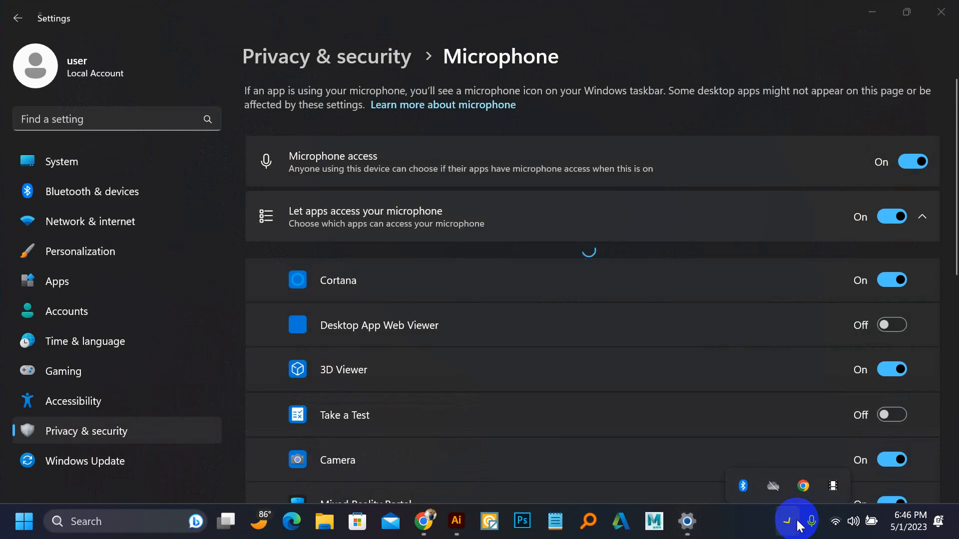